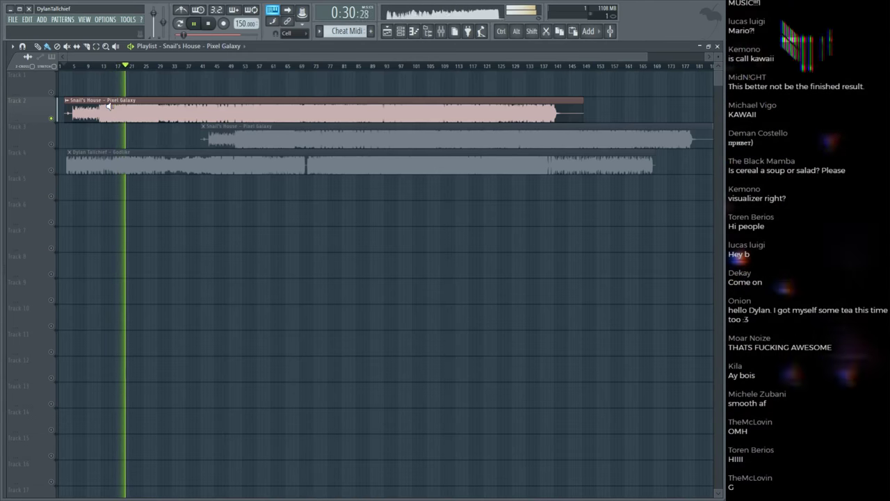
Step: Stop playback at the song start and solo Track 4 with the Godlike clip
{"action": "key", "text": "space"}
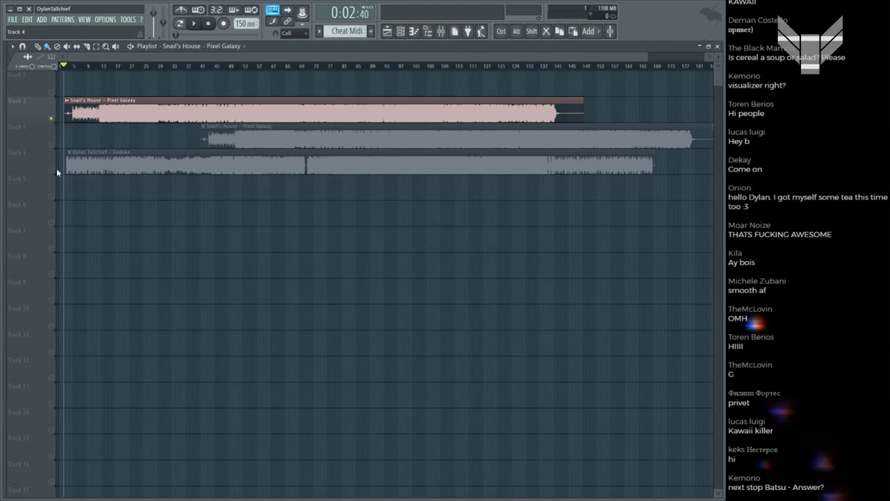
{"action": "right_click", "coordinate": [53, 171]}
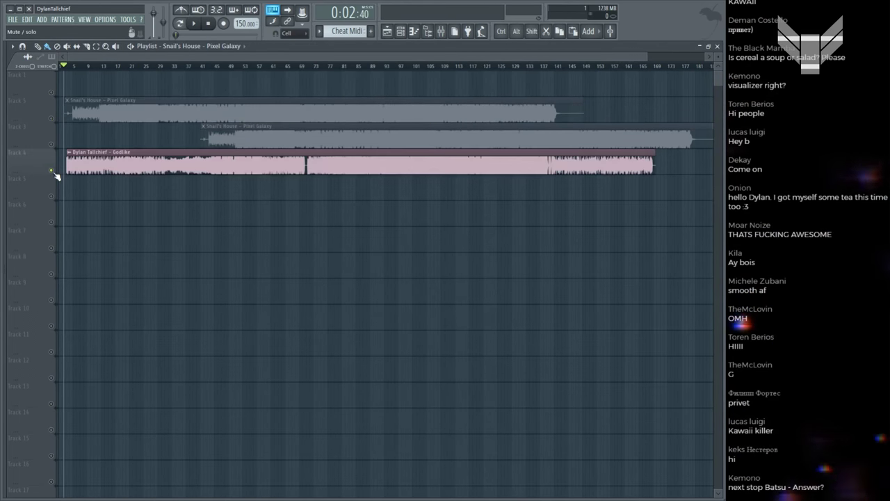
Step: Audition the song from inside the Godlike clip, then stop and rewind
{"action": "left_click", "coordinate": [214, 162], "text": "alt"}
{"action": "left_click", "coordinate": [207, 161], "text": "alt"}
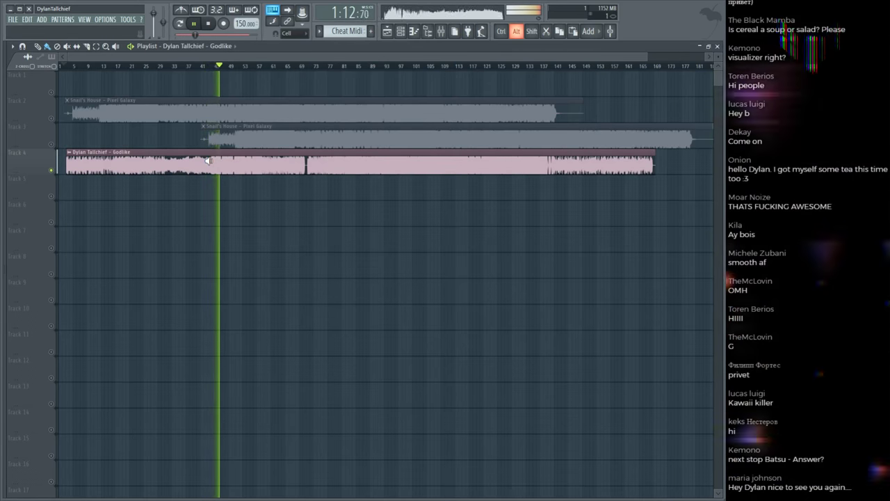
{"action": "key", "text": "space"}
Step: Delete the Godlike channel and its clip, then open 3x Osc's notes in the Piano Roll
{"action": "key", "text": "F6"}
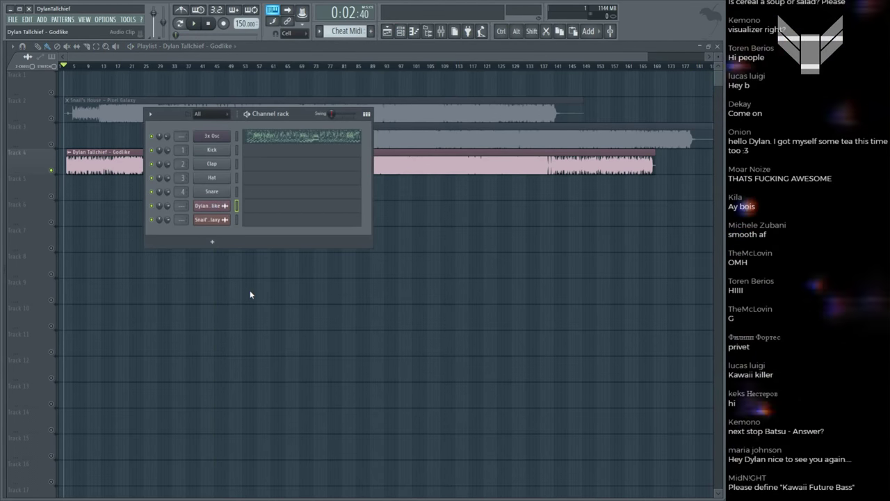
{"action": "key", "text": "alt+Delete"}
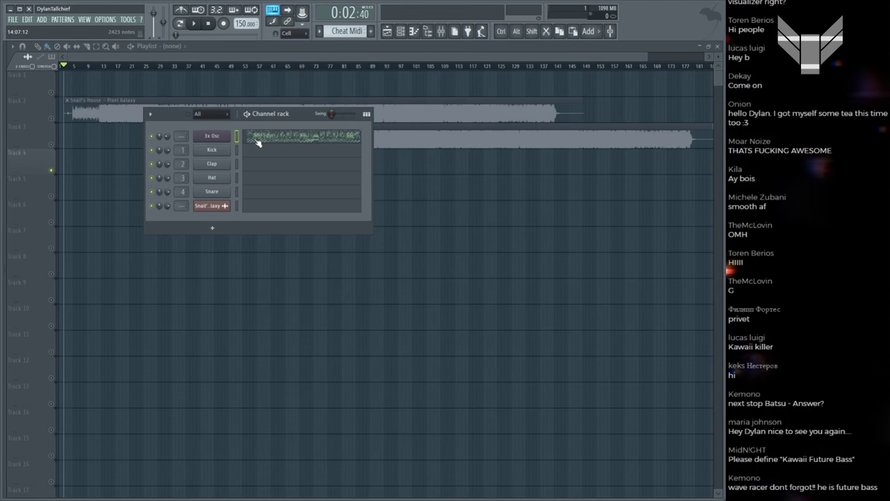
{"action": "left_click", "coordinate": [257, 142]}
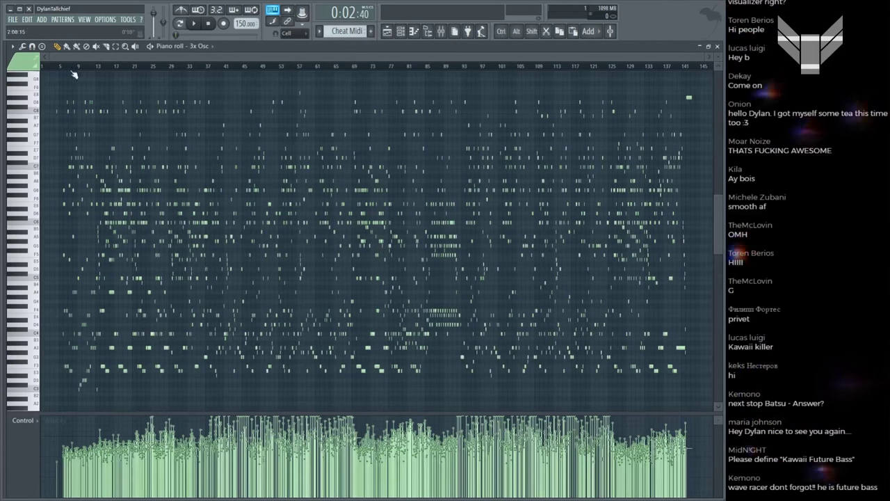
Step: Zoom into the 3x Osc melody, hear the bar 6 chord, and glance at the synth settings
{"action": "scroll", "coordinate": [103, 78], "scroll_direction": "up", "scroll_amount": 6}
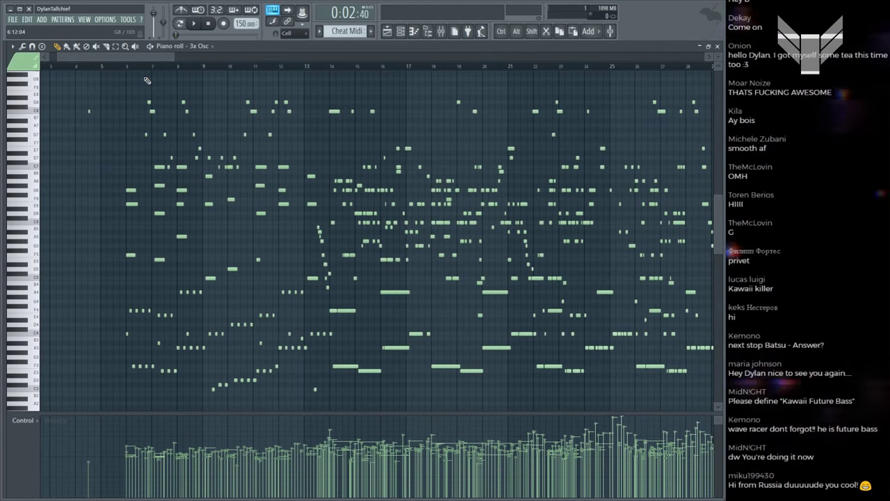
{"action": "left_click", "coordinate": [131, 189]}
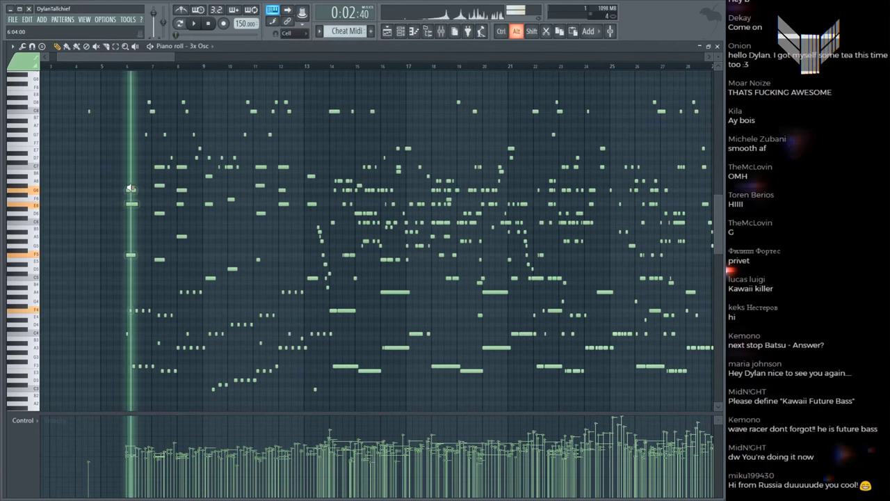
{"action": "key", "text": "F6"}
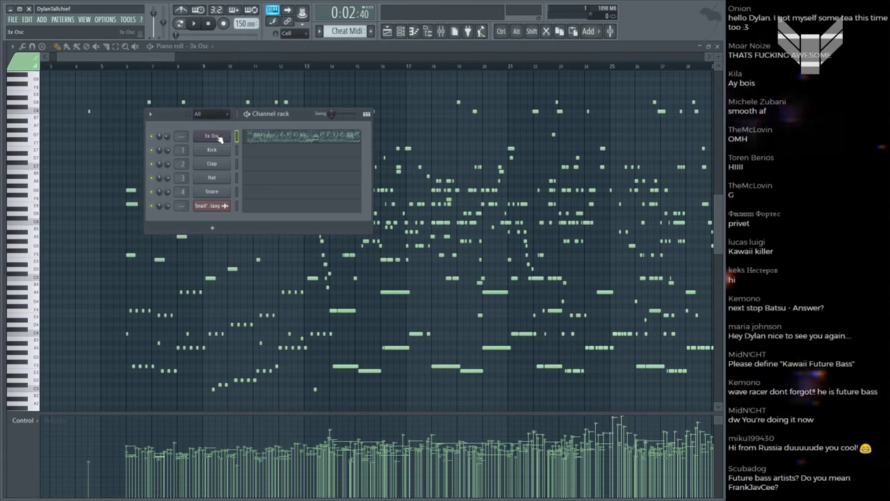
{"action": "left_click", "coordinate": [209, 202]}
{"action": "key", "text": "F6"}
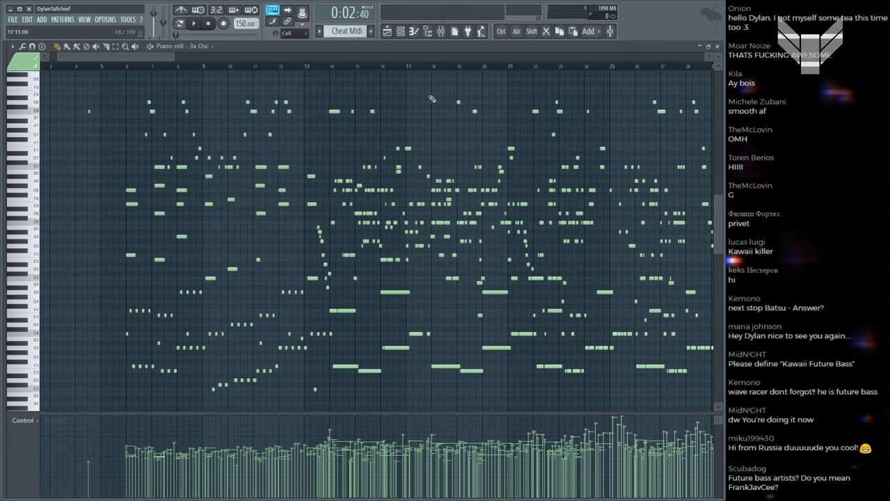
Step: Preview each chord of the melody from bar 7 onward, then return to the Playlist
{"action": "left_click", "coordinate": [134, 178], "text": "alt"}
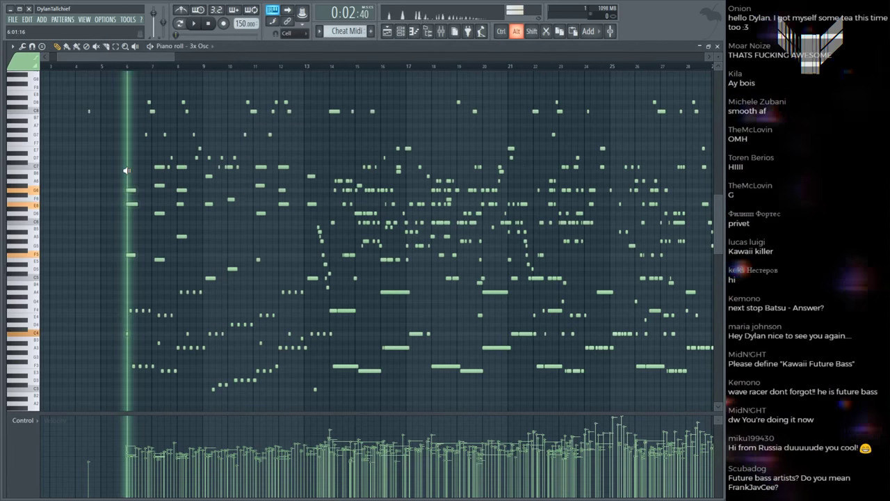
{"action": "left_click", "coordinate": [161, 163], "text": "alt"}
{"action": "left_click", "coordinate": [179, 163], "text": "alt"}
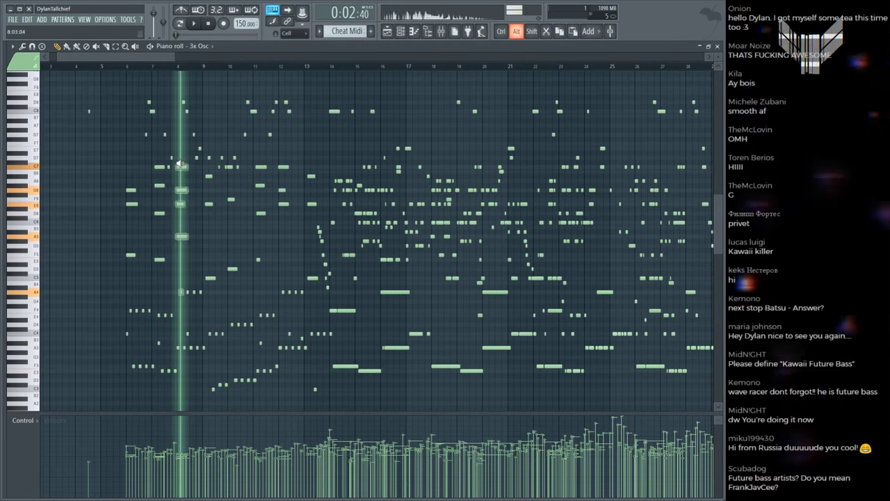
{"action": "left_click", "coordinate": [210, 170], "text": "alt"}
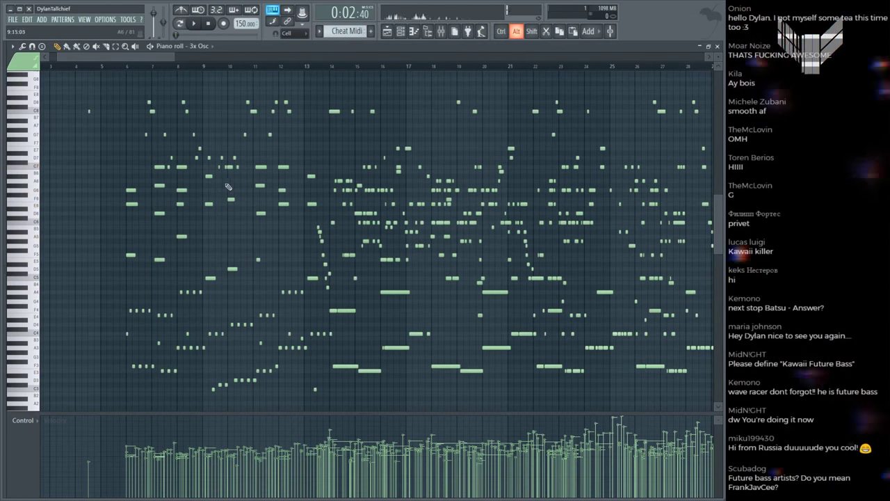
{"action": "left_click", "coordinate": [229, 179], "text": "alt"}
{"action": "left_click", "coordinate": [262, 177], "text": "alt"}
{"action": "left_click", "coordinate": [279, 175], "text": "alt"}
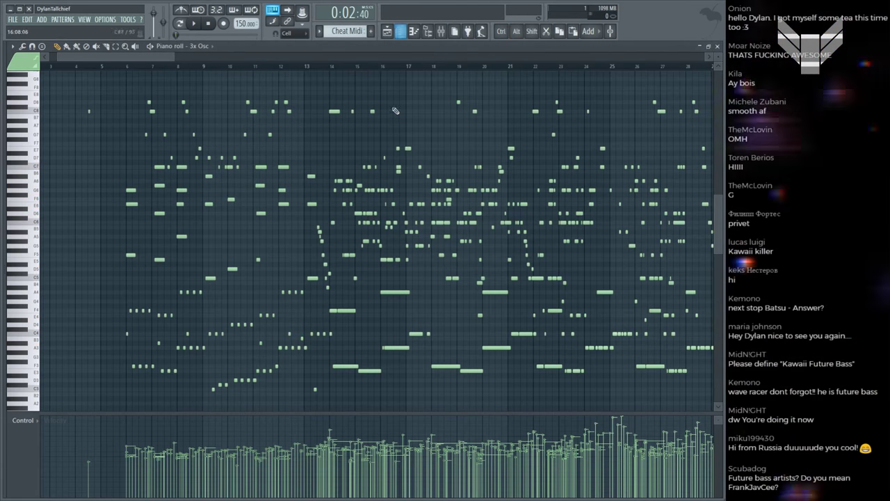
{"action": "key", "text": "F5"}
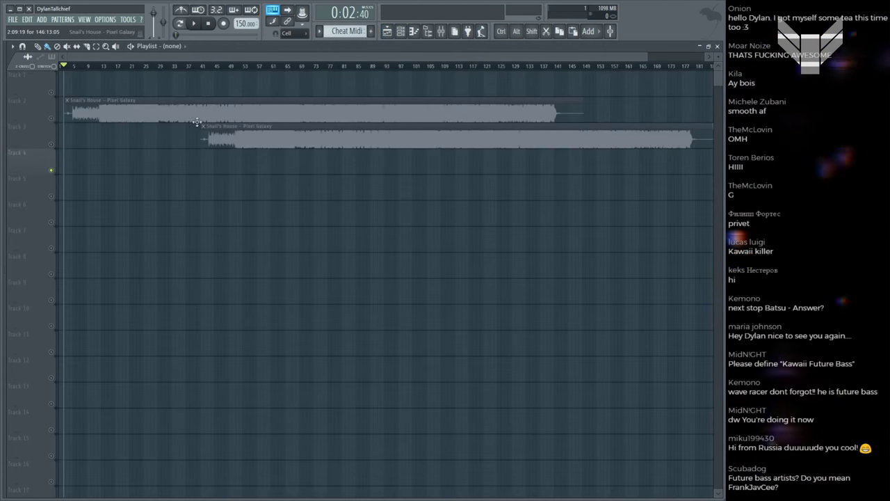
Step: Delete the Track 3 Snail's House clip, keeping only the Pixel Galaxy clip on Track 2
{"action": "right_click", "coordinate": [204, 134]}
{"action": "key", "text": "ctrl+a"}
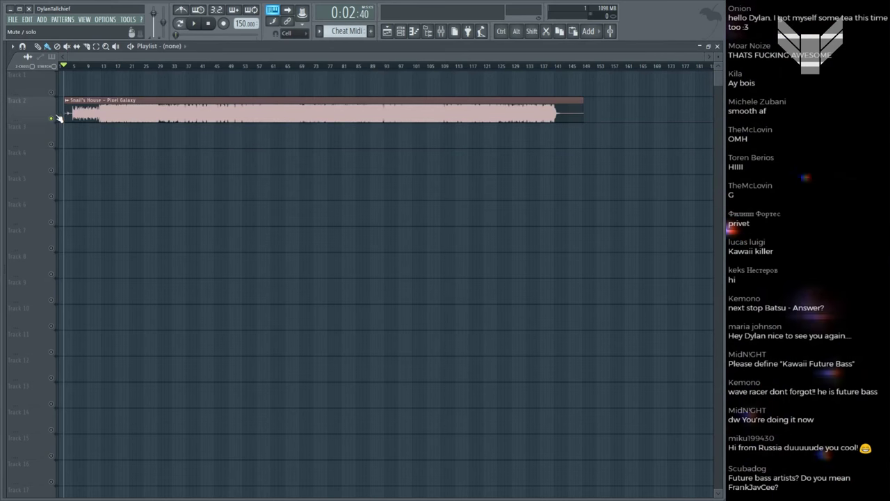
{"action": "scroll", "coordinate": [66, 72], "scroll_direction": "up", "scroll_amount": 3}
{"action": "scroll", "coordinate": [67, 70], "scroll_direction": "down", "scroll_amount": 1}
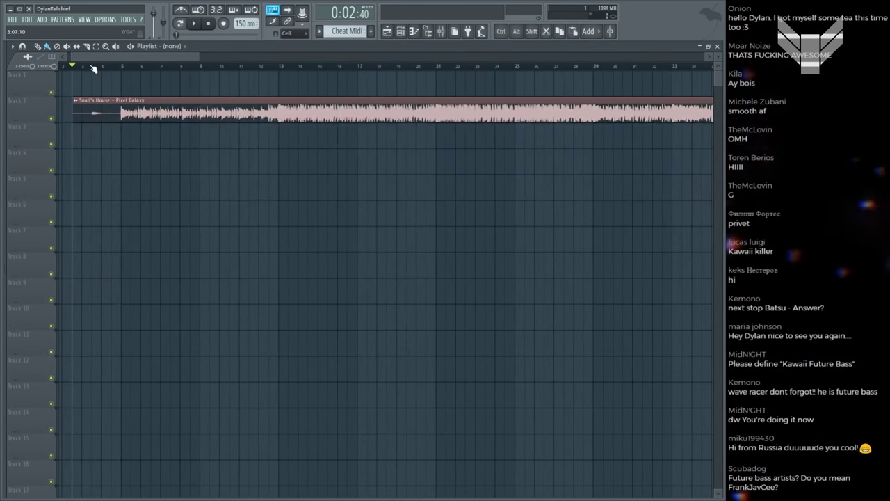
{"action": "scroll", "coordinate": [93, 67], "scroll_direction": "up", "scroll_amount": 2}
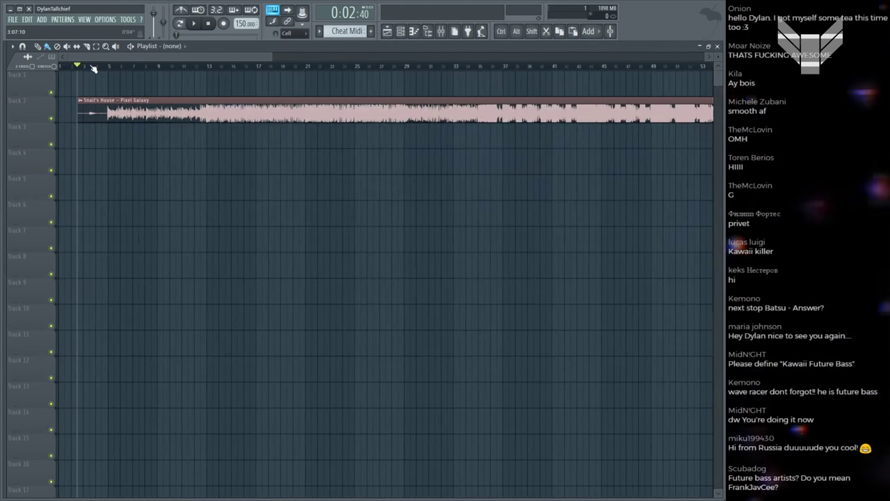
{"action": "scroll", "coordinate": [93, 68], "scroll_direction": "down", "scroll_amount": 1}
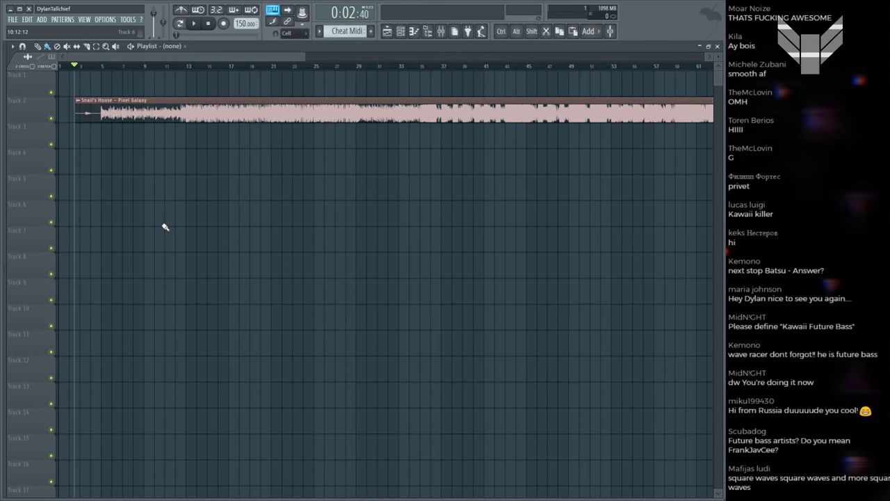
{"action": "key", "text": "F6"}
{"action": "left_click", "coordinate": [292, 147]}
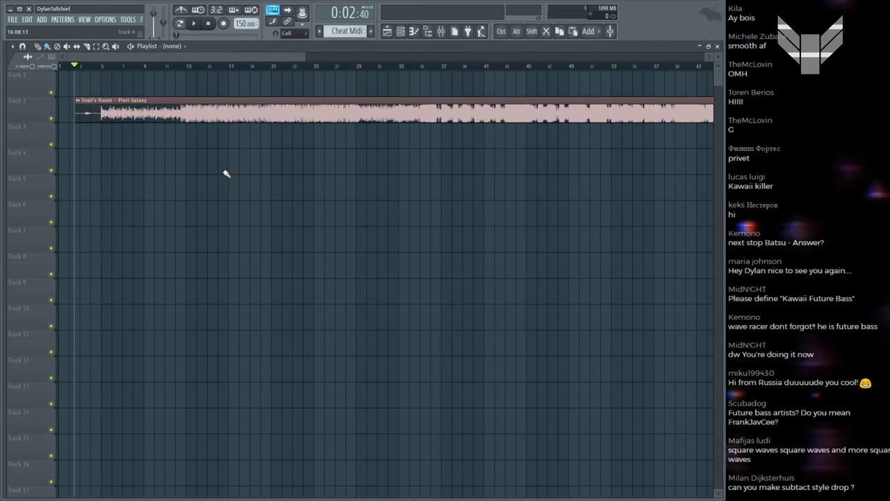
Step: Preview the Pixel Galaxy reference from around bar 11 and bring up the Channel Rack
{"action": "left_click", "coordinate": [162, 119]}
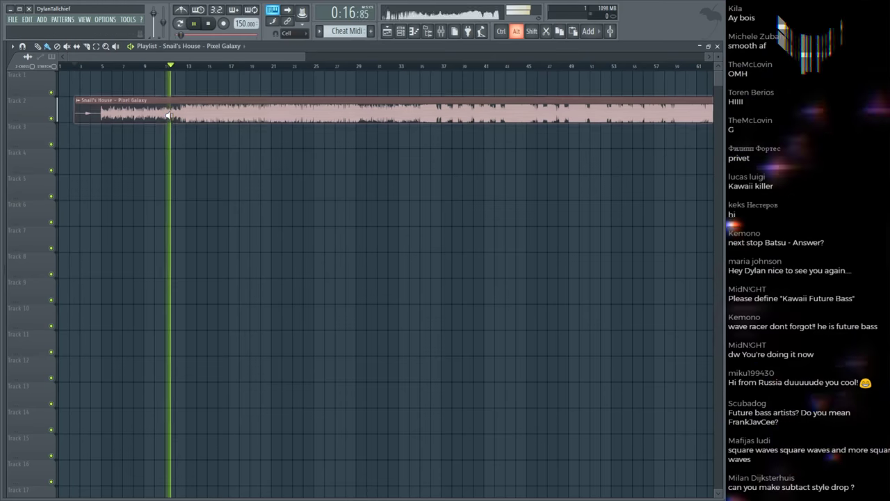
{"action": "key", "text": "F6"}
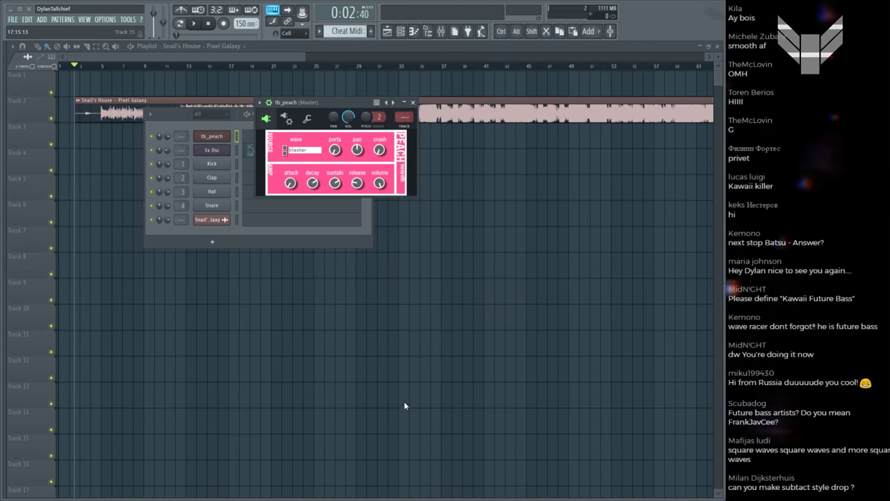
Step: Check the 3x Osc and tb_peach synth settings, then close the channel and plugin windows
{"action": "left_click", "coordinate": [237, 150]}
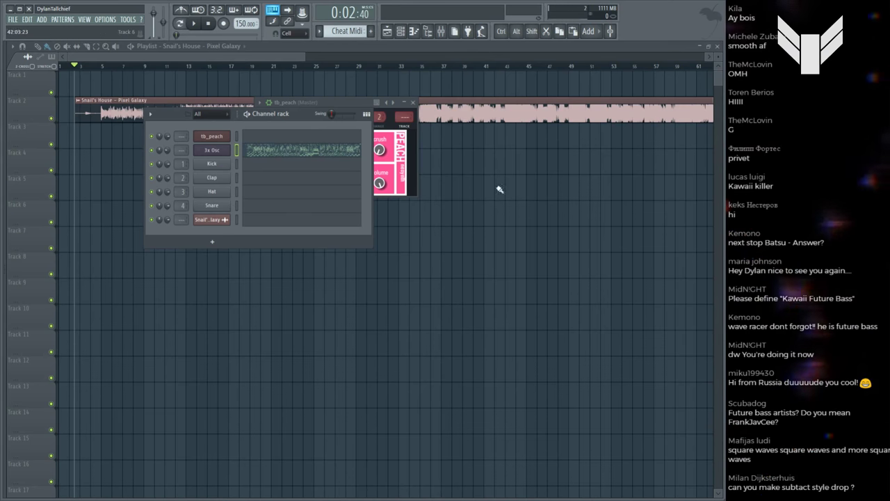
{"action": "left_click", "coordinate": [477, 219]}
{"action": "key", "text": "F6"}
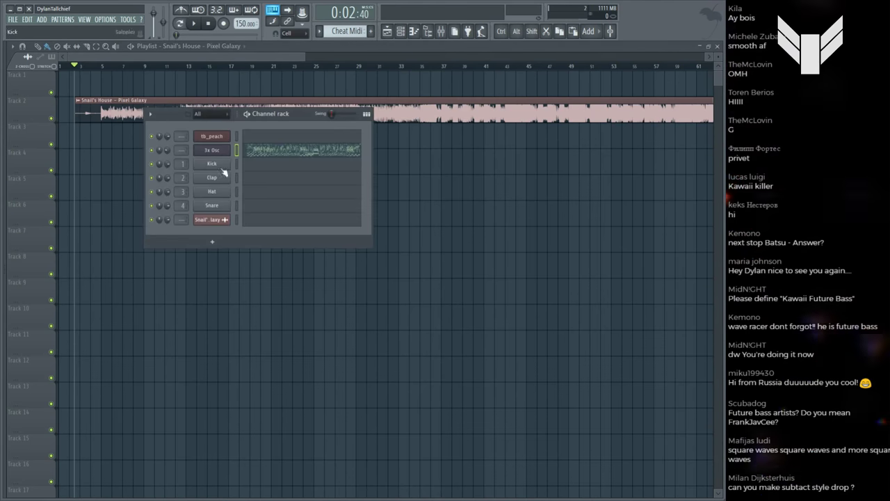
{"action": "left_click", "coordinate": [212, 136]}
{"action": "left_click_drag", "start_coordinate": [282, 106], "coordinate": [335, 109]}
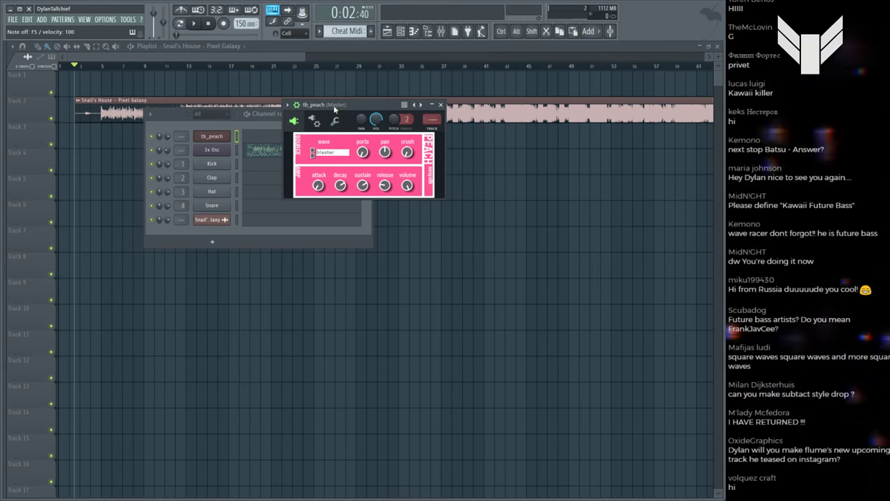
{"action": "left_click", "coordinate": [148, 107]}
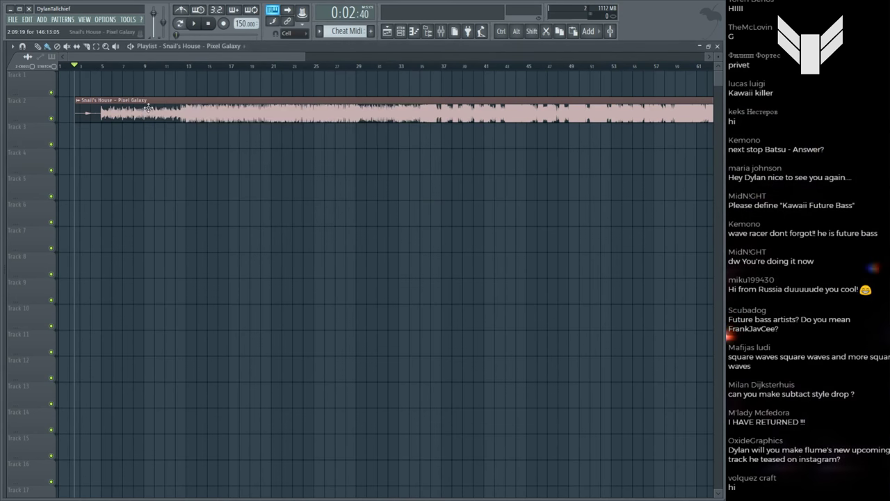
Step: Play the Snail's House reference clip from around bar 5
{"action": "scroll", "coordinate": [107, 78], "scroll_direction": "up", "scroll_amount": 5}
{"action": "left_click", "coordinate": [112, 66]}
{"action": "key", "text": "space"}
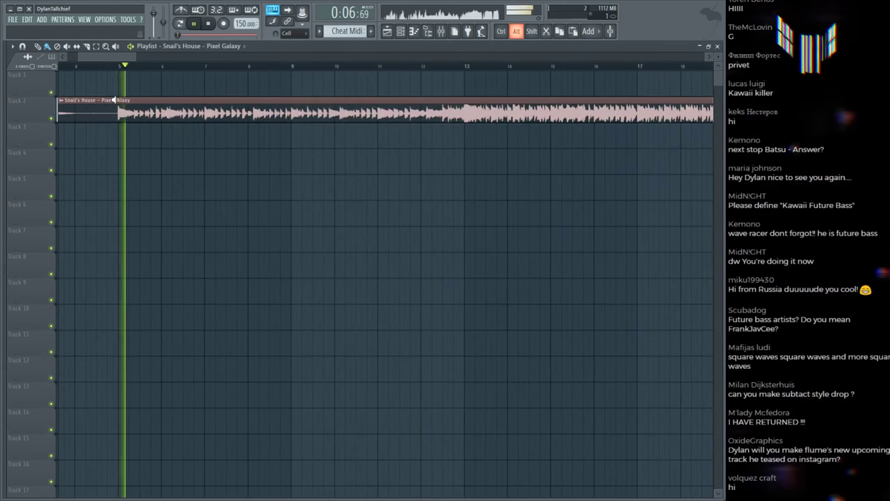
Step: Stop, replay and stop the reference, then reopen the Channel Rack on empty Pattern 3
{"action": "key", "text": "space"}
{"action": "key", "text": "F6"}
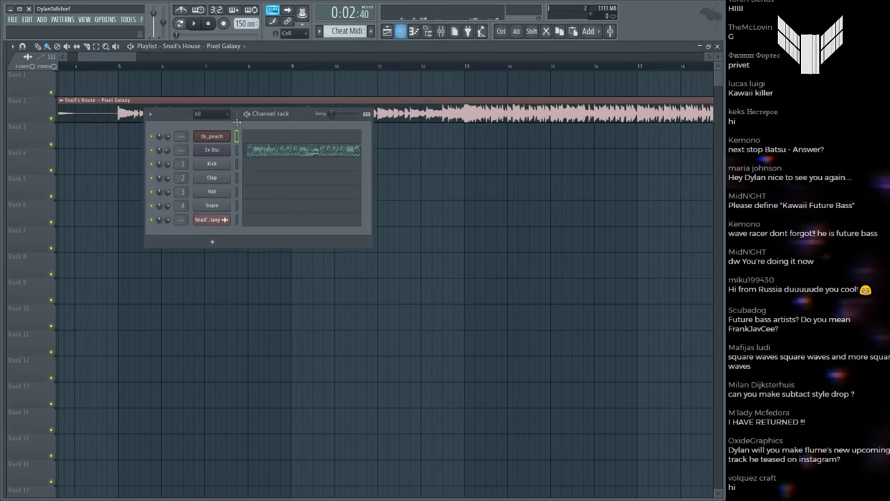
{"action": "key", "text": "F6"}
{"action": "key", "text": "space"}
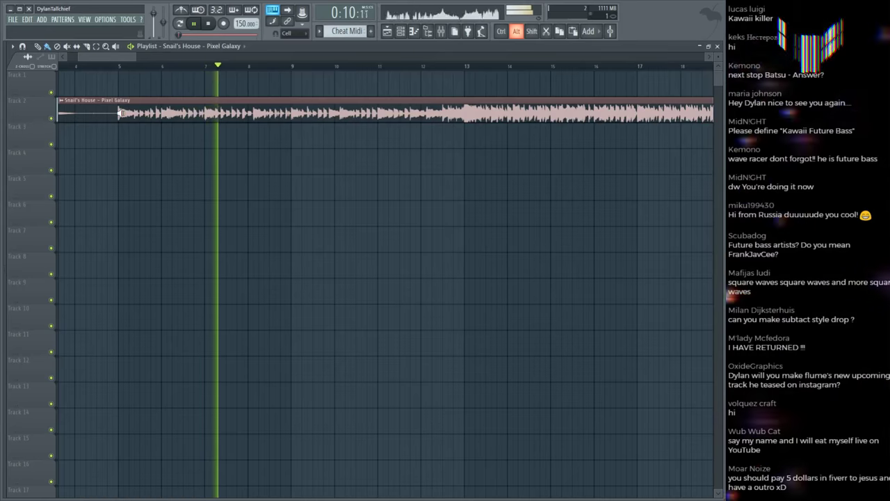
{"action": "key", "text": "space"}
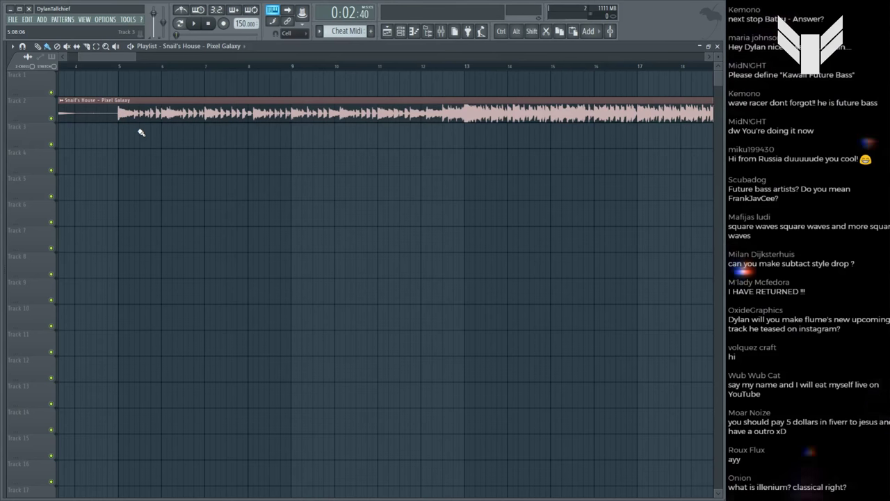
{"action": "key", "text": "F6"}
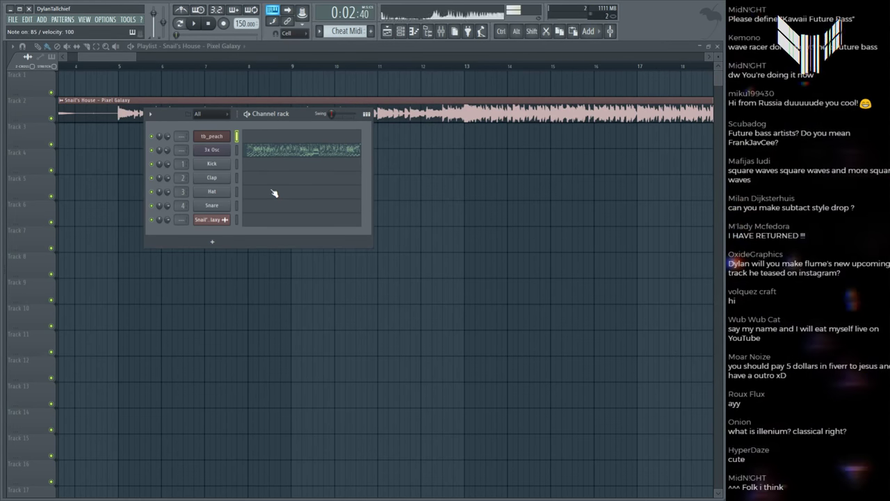
{"action": "key", "text": "F4"}
Step: Open the tb_peach notes in the Piano Roll and zoom in
{"action": "left_click", "coordinate": [114, 114]}
{"action": "key", "text": "F6"}
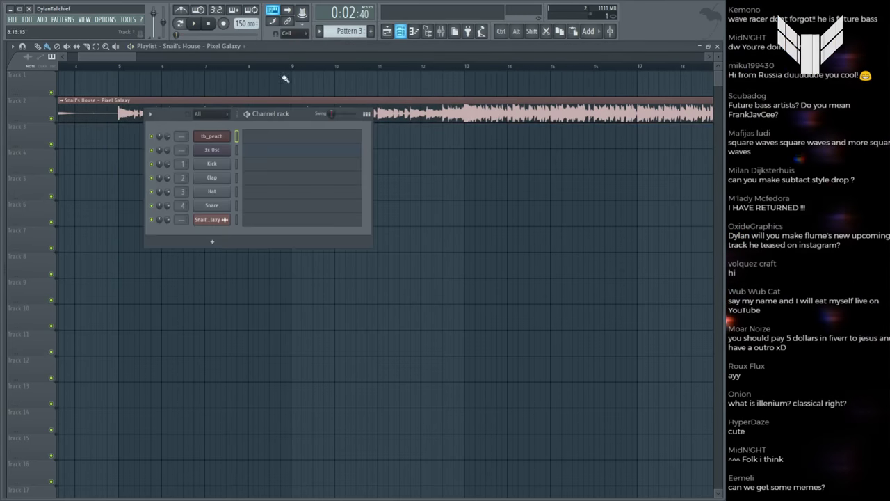
{"action": "scroll", "coordinate": [349, 28], "scroll_direction": "up", "scroll_amount": 1}
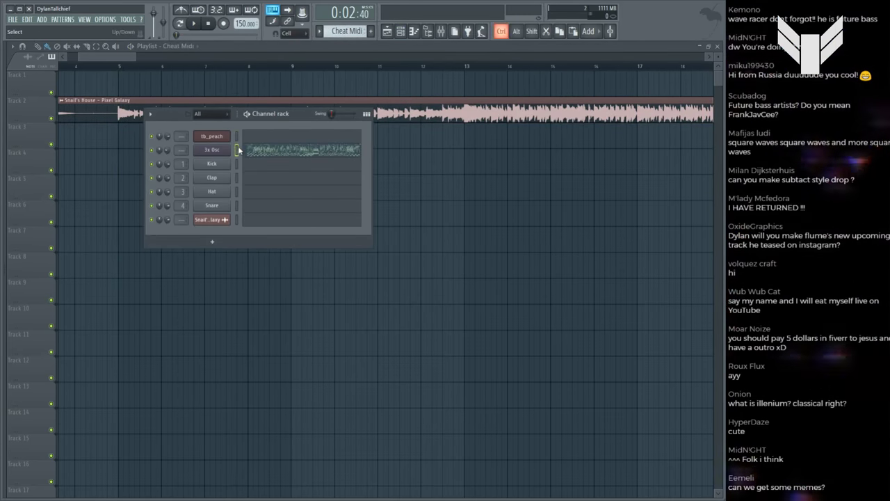
{"action": "left_click", "coordinate": [237, 136]}
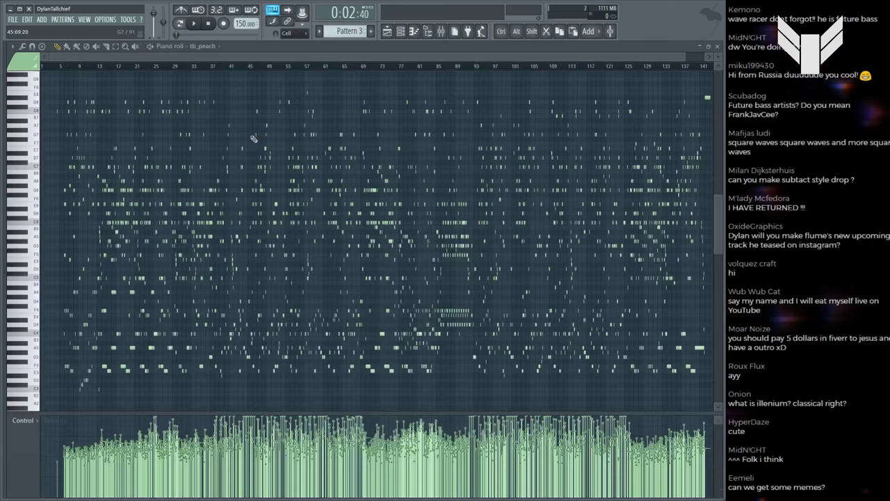
{"action": "scroll", "coordinate": [43, 83], "scroll_direction": "up", "scroll_amount": 6, "text": "ctrl"}
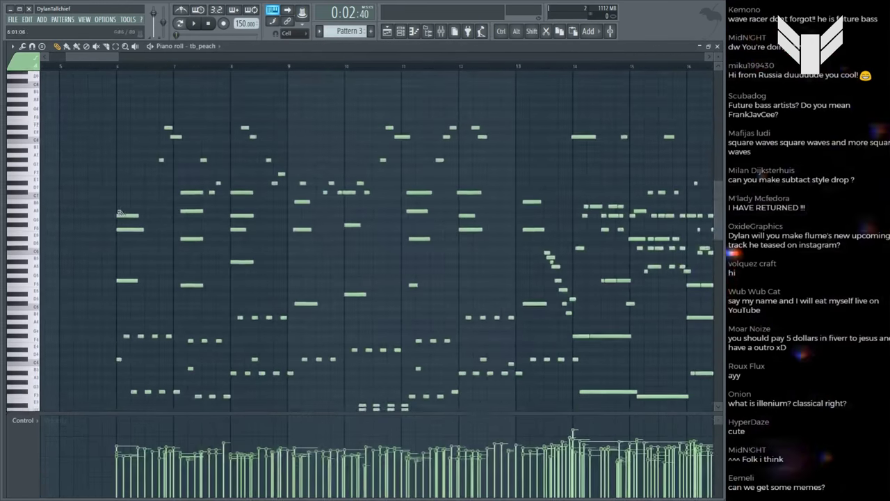
Step: Preview each chord from bar 6 through bar 13, repeating bar 12
{"action": "right_click", "coordinate": [123, 200], "text": "alt"}
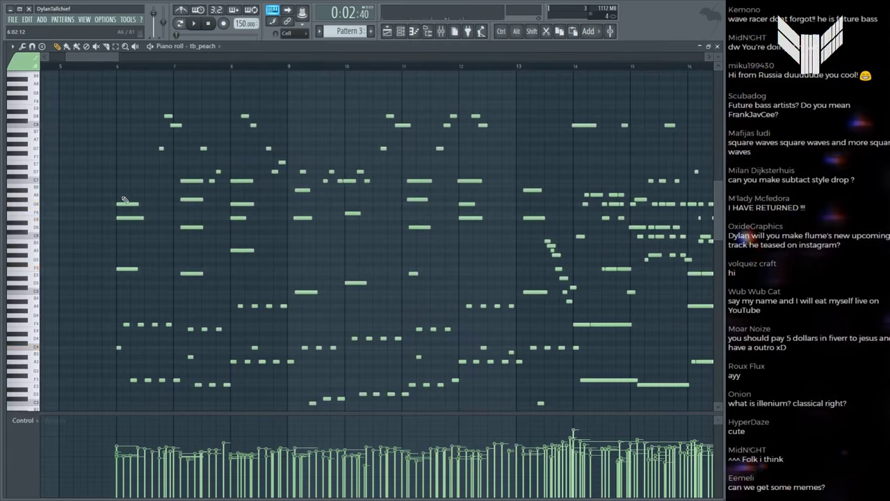
{"action": "right_click", "coordinate": [194, 202], "text": "alt"}
{"action": "right_click", "coordinate": [237, 197], "text": "alt"}
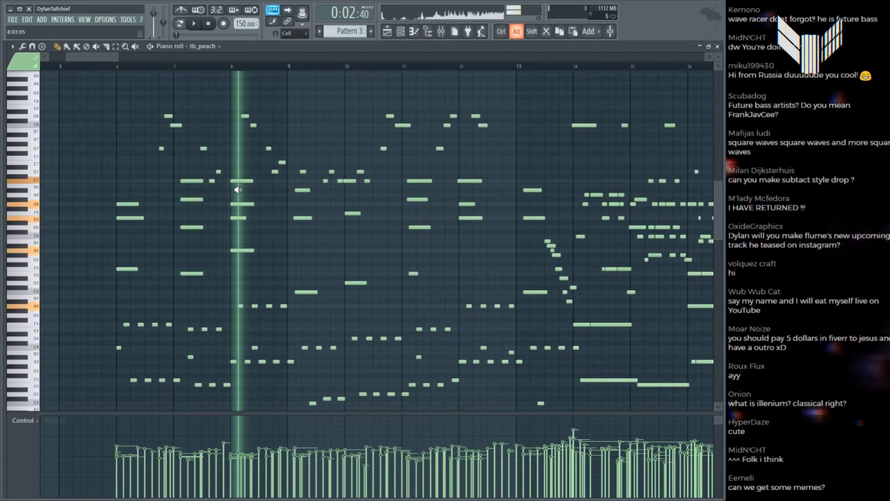
{"action": "right_click", "coordinate": [301, 188], "text": "alt"}
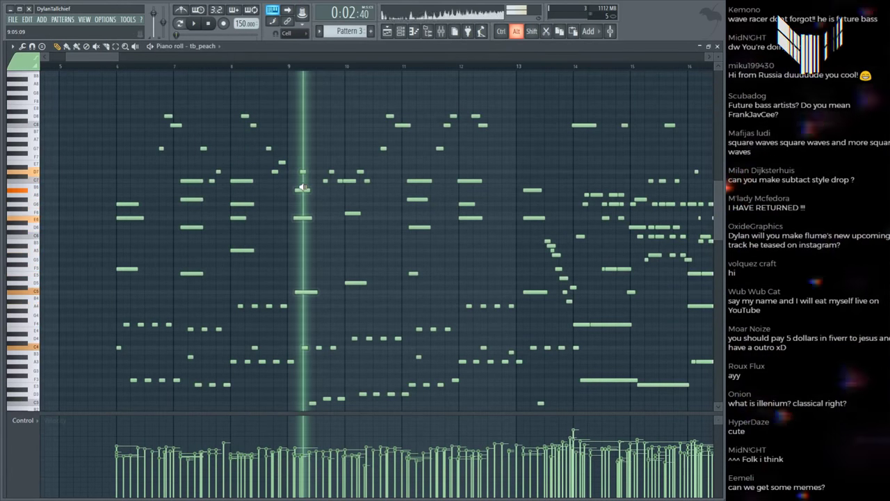
{"action": "right_click", "coordinate": [354, 182], "text": "alt"}
{"action": "right_click", "coordinate": [424, 178], "text": "alt"}
{"action": "right_click", "coordinate": [462, 196], "text": "alt"}
{"action": "right_click", "coordinate": [447, 195], "text": "alt"}
{"action": "right_click", "coordinate": [464, 196], "text": "alt"}
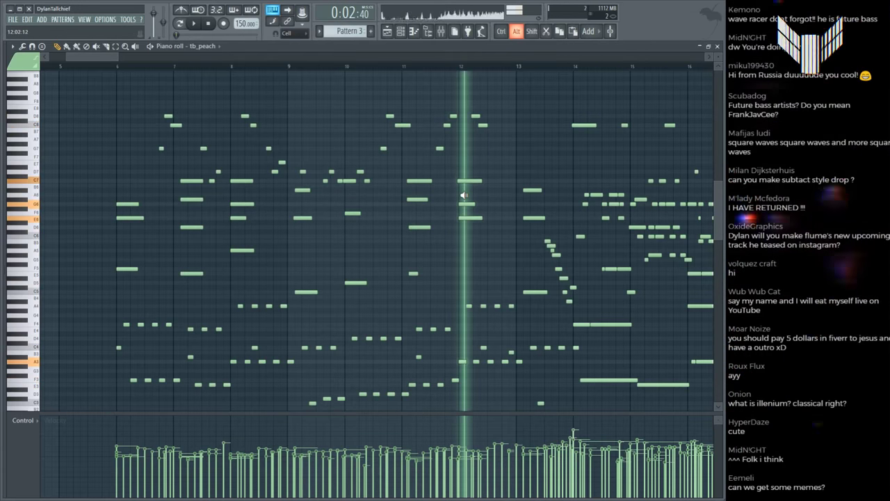
{"action": "right_click", "coordinate": [533, 215], "text": "alt"}
Step: Select and copy the upper melody notes across bars 6 to 13
{"action": "left_click_drag", "start_coordinate": [97, 98], "coordinate": [98, 105]}
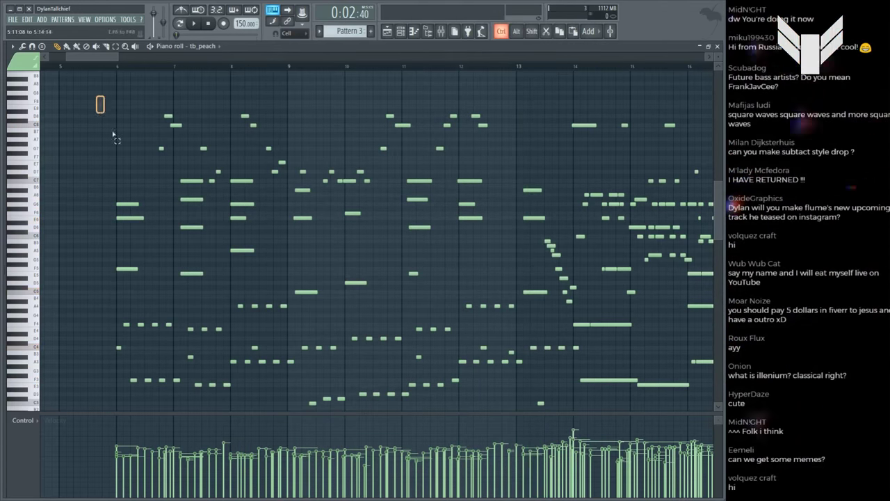
{"action": "left_click_drag", "start_coordinate": [72, 149], "coordinate": [556, 311]}
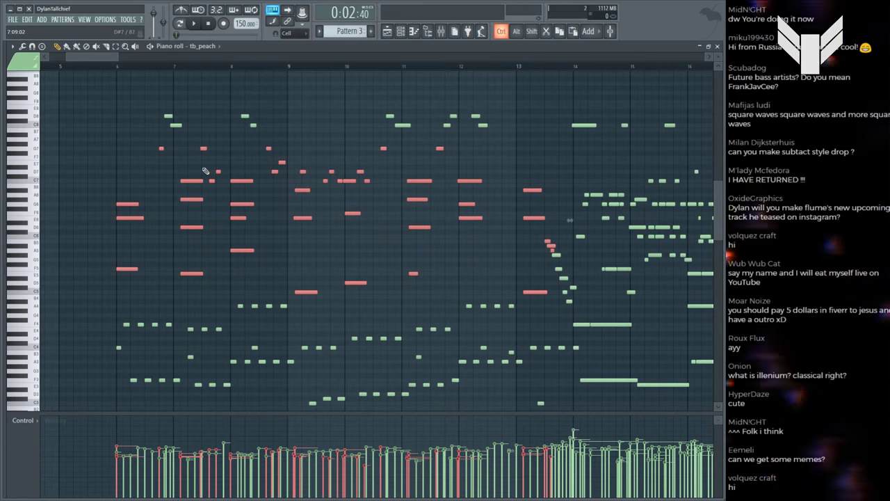
{"action": "left_click_drag", "start_coordinate": [128, 109], "coordinate": [521, 165]}
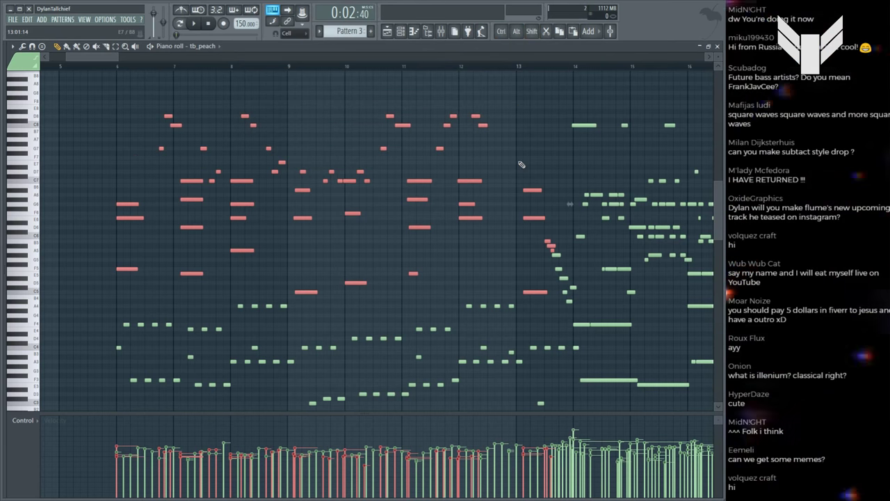
{"action": "key", "text": "F6"}
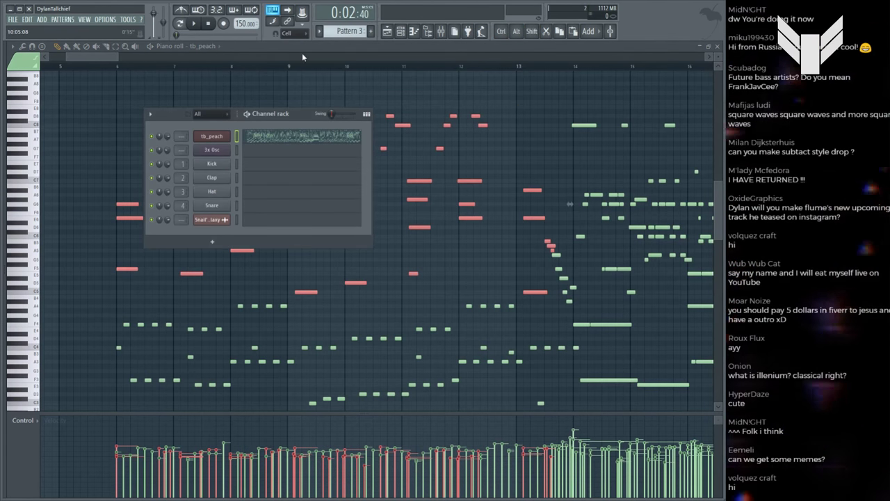
Step: Create Pattern 4 and paste the copied melody into tb_peach's Piano Roll
{"action": "key", "text": "F4"}
{"action": "key", "text": "F6"}
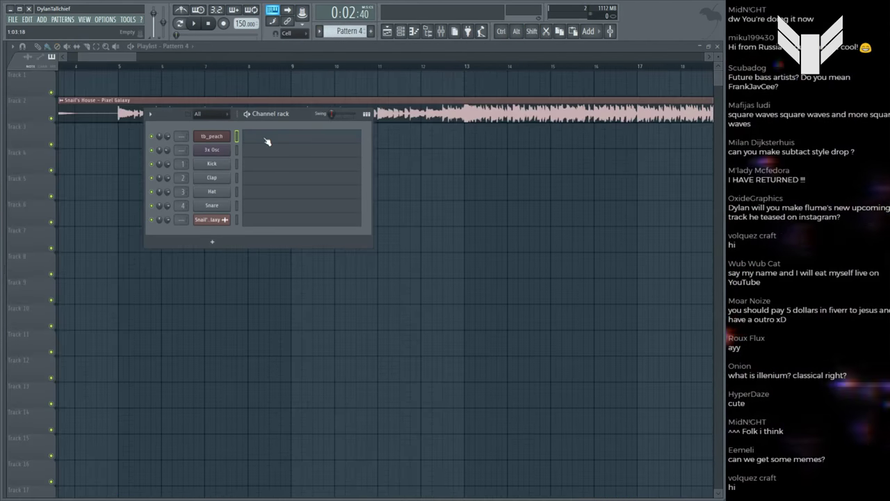
{"action": "key", "text": "ctrl+v"}
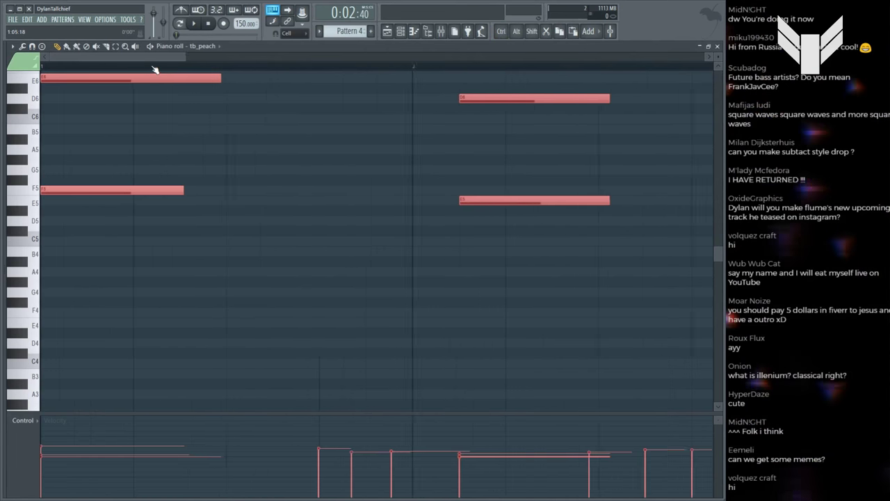
{"action": "scroll", "coordinate": [174, 128], "scroll_direction": "down", "scroll_amount": 3}
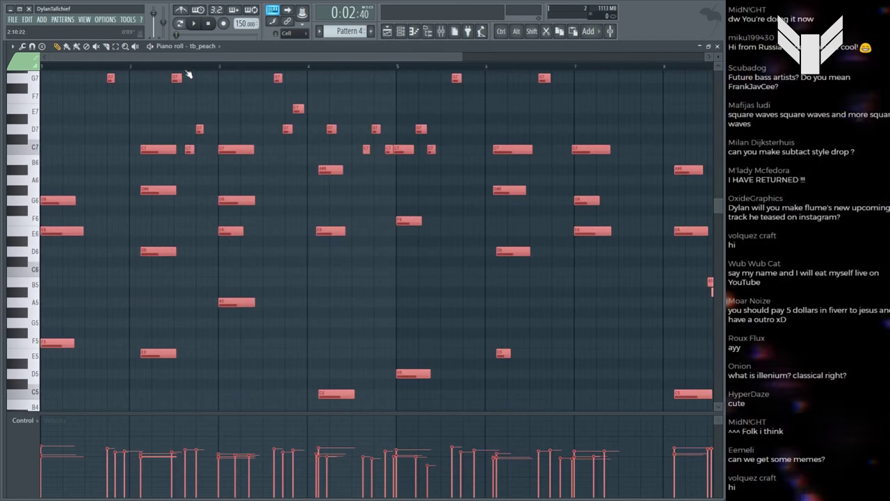
{"action": "scroll", "coordinate": [183, 73], "scroll_direction": "down", "scroll_amount": 3}
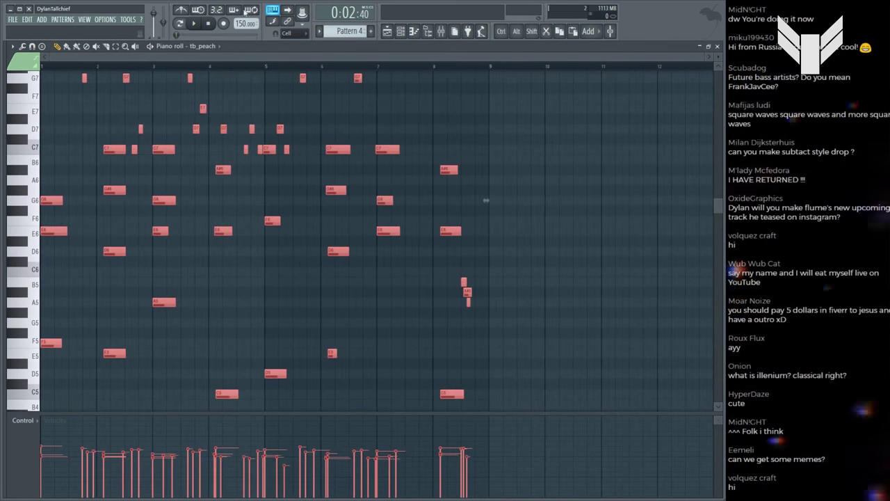
Step: Play the new Pattern 4 melody while checking the tb_peach synth settings
{"action": "key", "text": "F6"}
{"action": "key", "text": "space"}
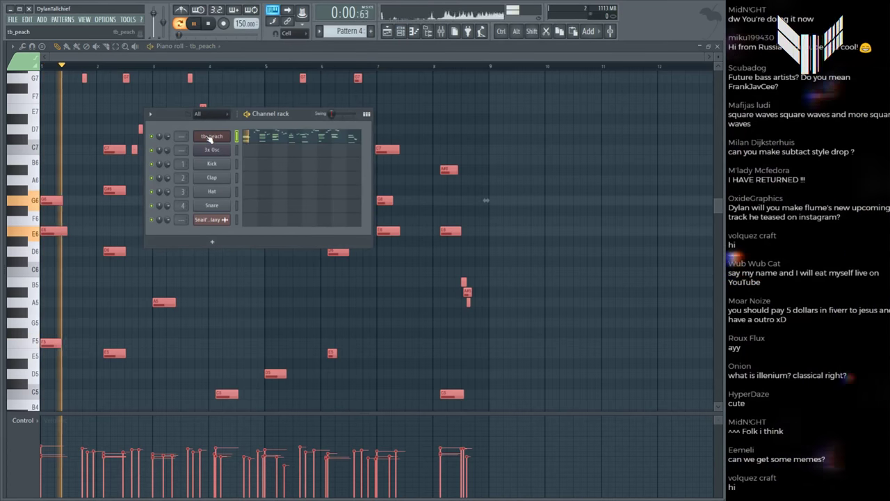
{"action": "left_click", "coordinate": [211, 137]}
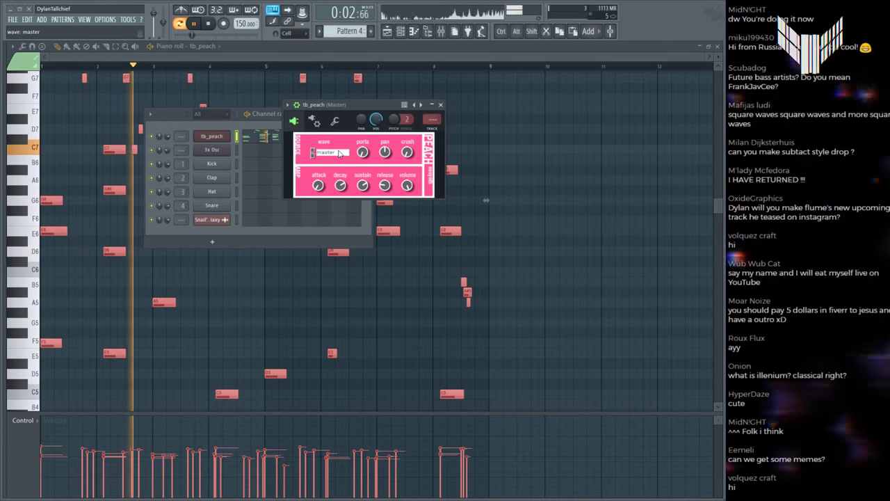
{"action": "left_click", "coordinate": [570, 146]}
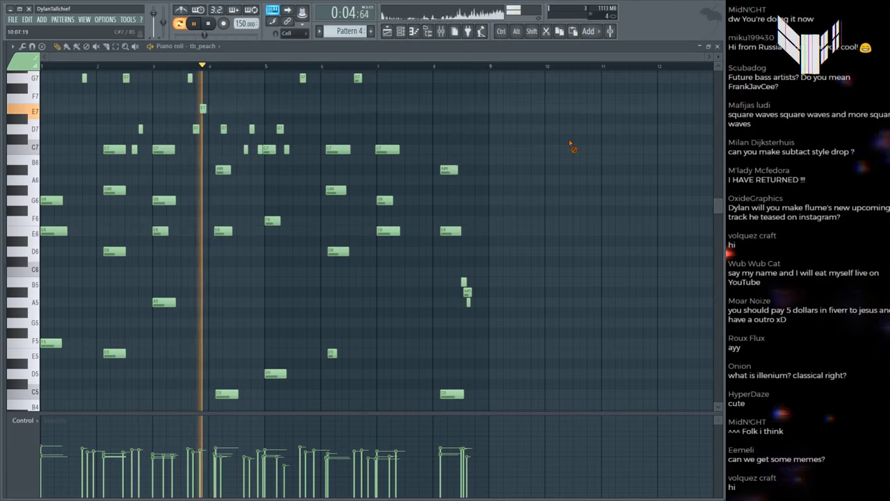
Step: Stop the Pattern 4 playback and zoom the Piano Roll out to show C5 through G7
{"action": "key", "text": "space"}
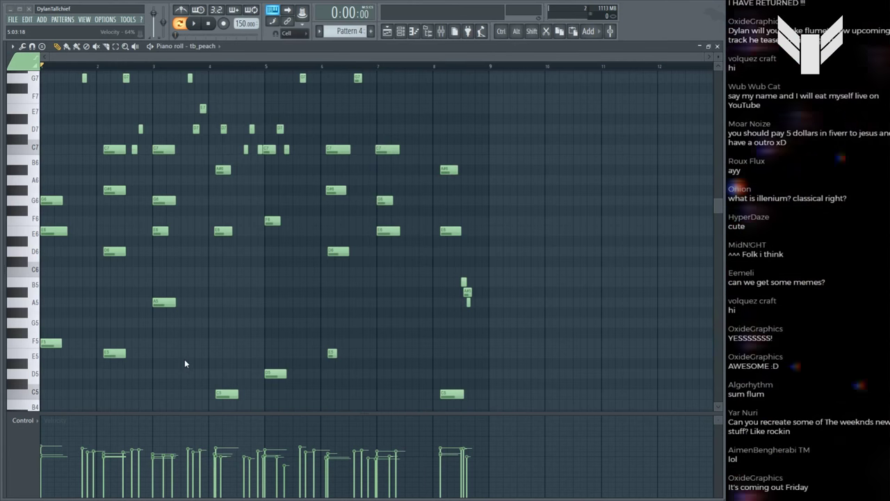
{"action": "scroll", "coordinate": [185, 362], "scroll_direction": "down", "scroll_amount": 2}
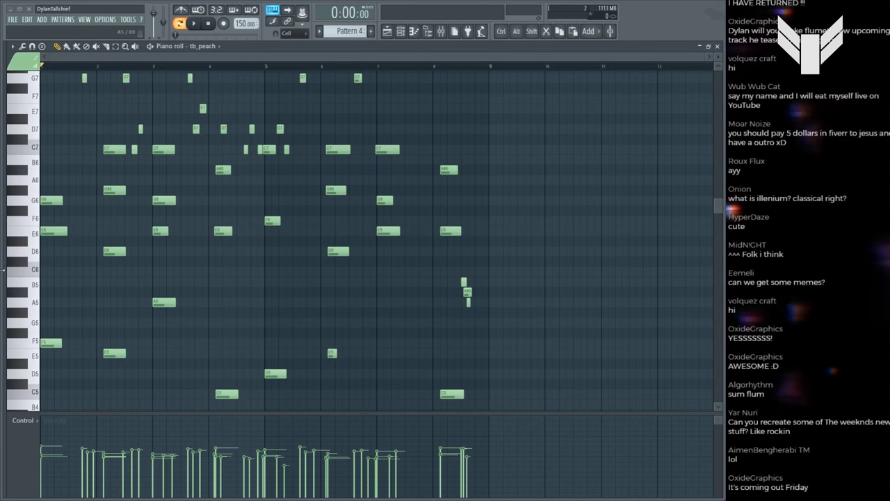
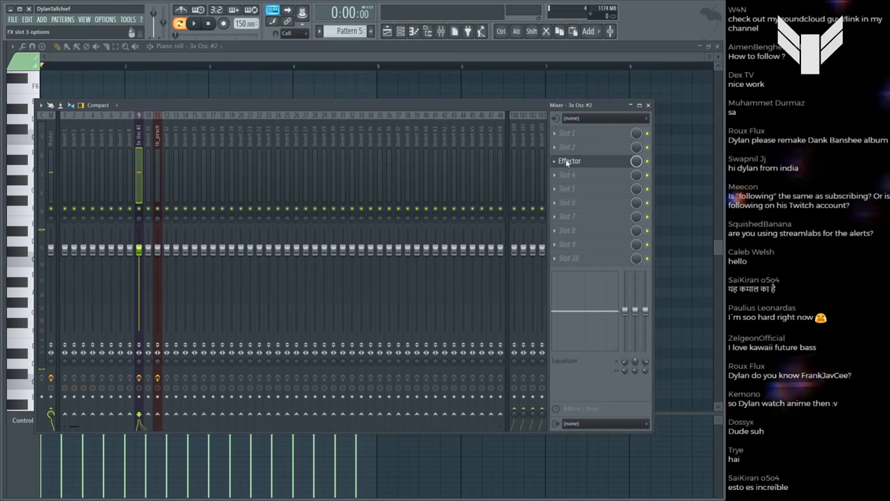
Step: Turn off the Effector on the 3x Osc #2 mixer insert
{"action": "left_click", "coordinate": [580, 161]}
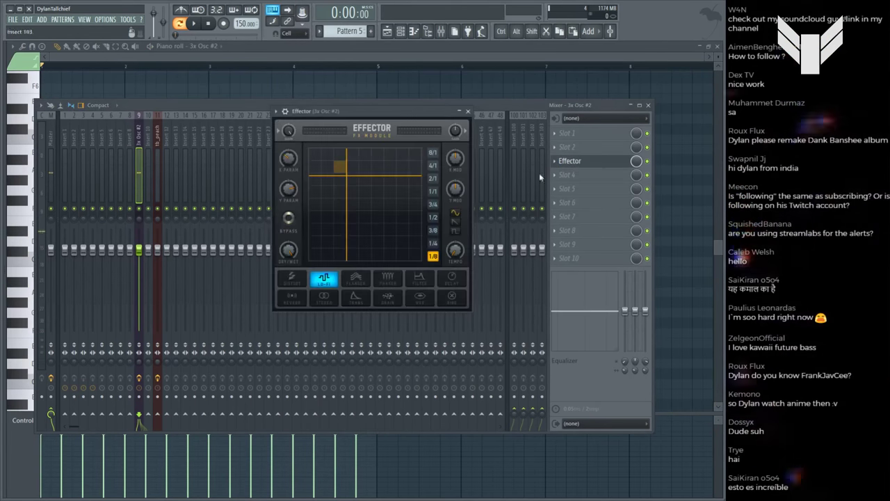
{"action": "left_click", "coordinate": [554, 150]}
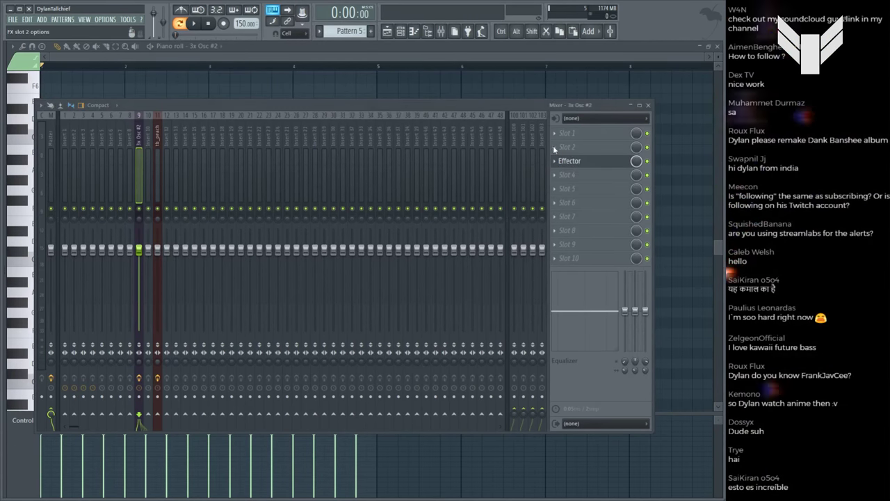
{"action": "left_click", "coordinate": [647, 161]}
Step: During playback, lower the TAL-Bitcrusher sample rate to 0.12 and high shelf gain to 0.27
{"action": "key", "text": "space"}
{"action": "left_click_drag", "start_coordinate": [151, 147], "coordinate": [413, 99]}
{"action": "left_click_drag", "start_coordinate": [374, 124], "coordinate": [374, 143]}
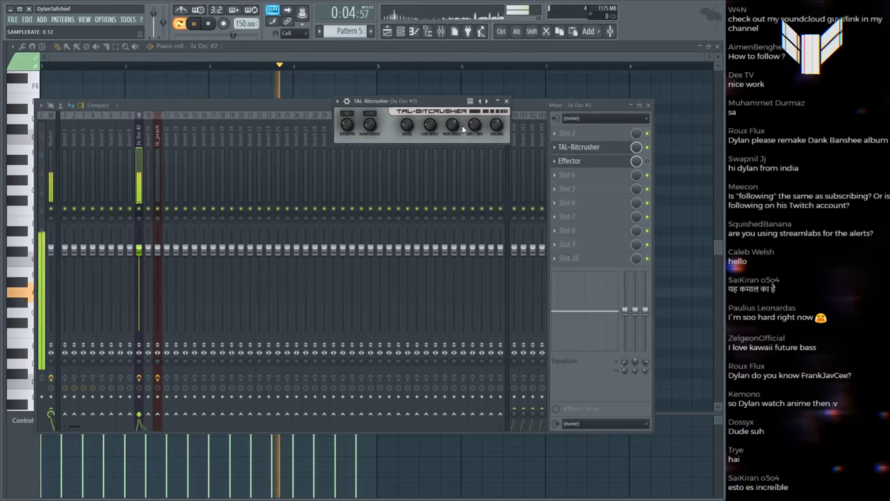
{"action": "left_click_drag", "start_coordinate": [462, 129], "coordinate": [453, 159]}
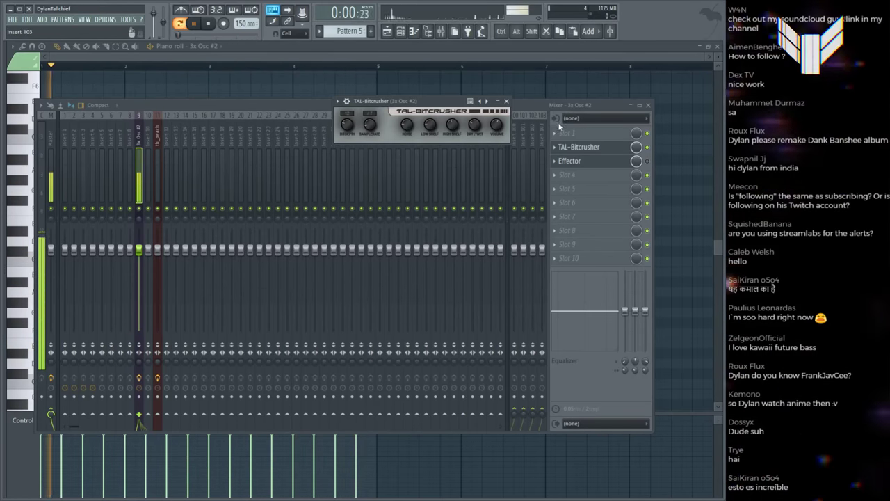
{"action": "key", "text": "Escape"}
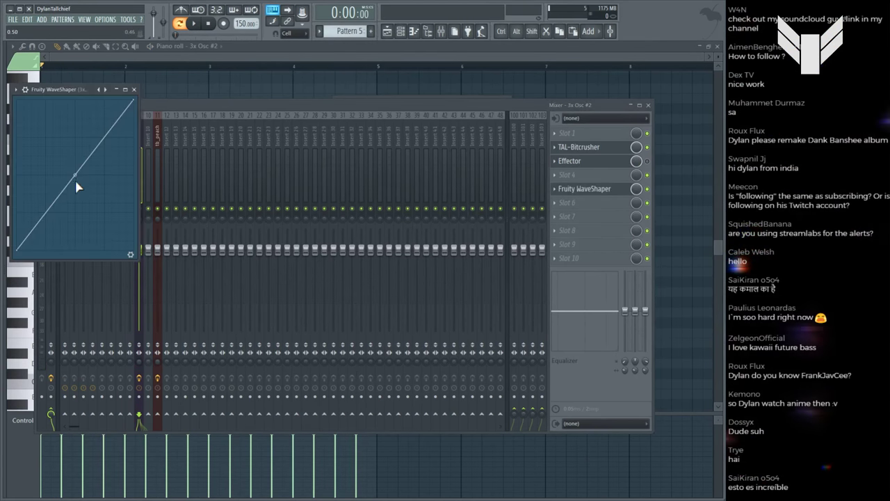
Step: Preview the arrangement in the Playlist and look over Pattern 4's notes
{"action": "left_click", "coordinate": [326, 104]}
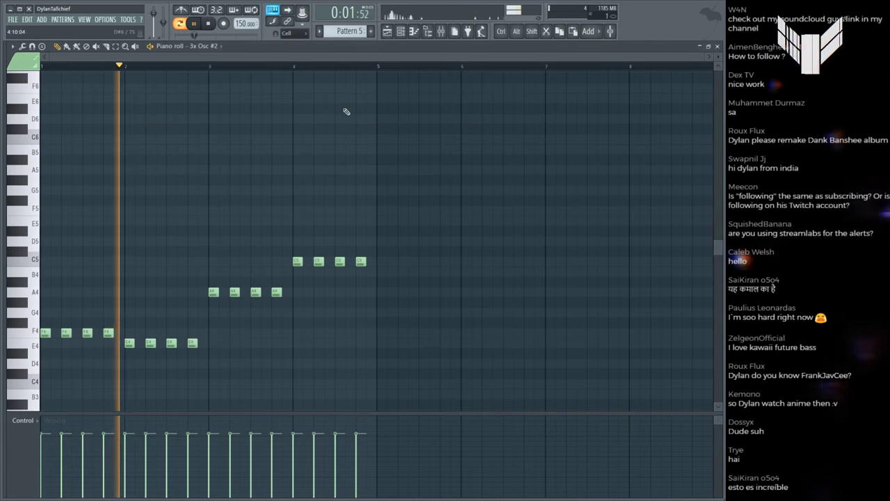
{"action": "key", "text": "F5"}
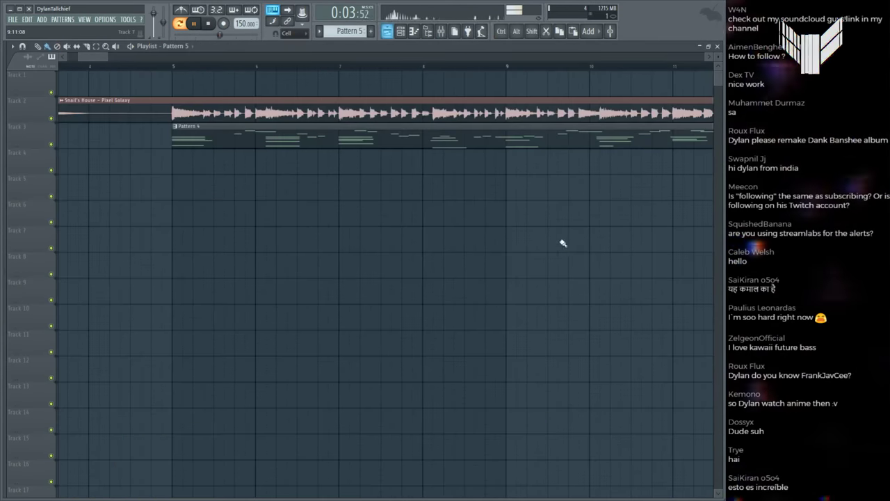
{"action": "key", "text": "space"}
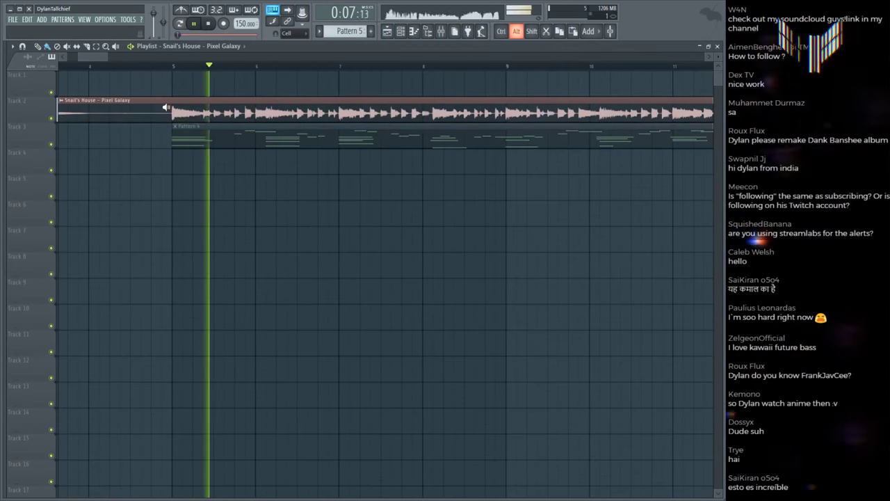
{"action": "key", "text": "space"}
{"action": "double_click", "coordinate": [204, 129]}
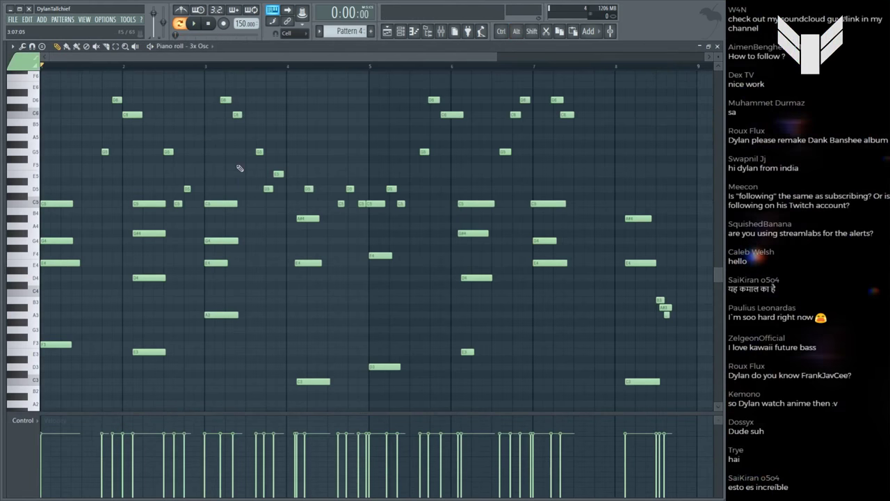
{"action": "key", "text": "F5"}
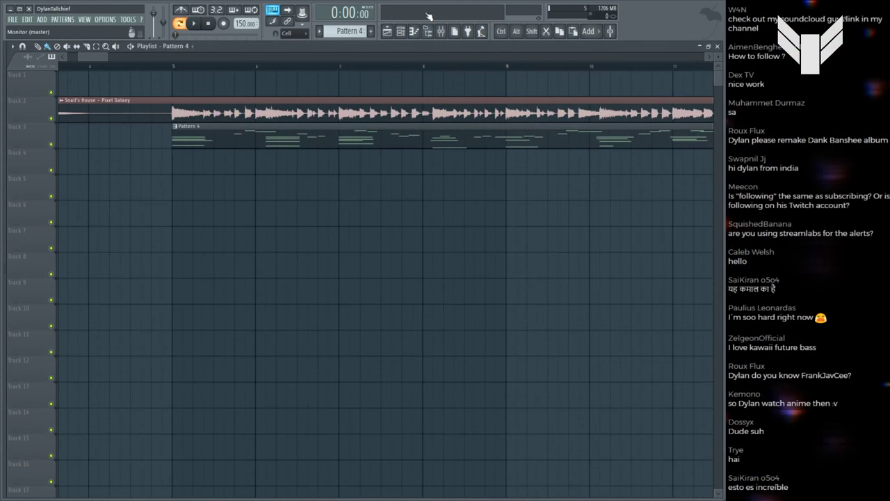
Step: Place Pattern 5 on Track 5 at bar 5 and shift all its notes one step later
{"action": "left_click", "coordinate": [184, 197]}
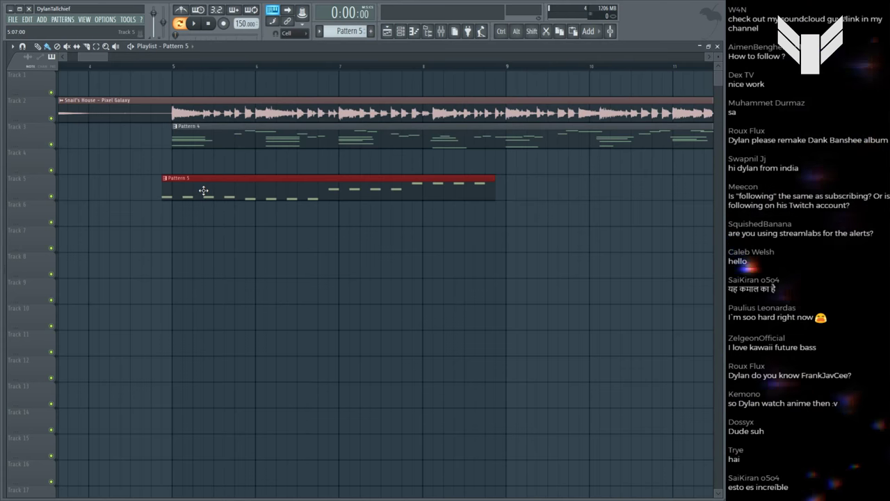
{"action": "double_click", "coordinate": [210, 189]}
{"action": "key", "text": "ctrl+a"}
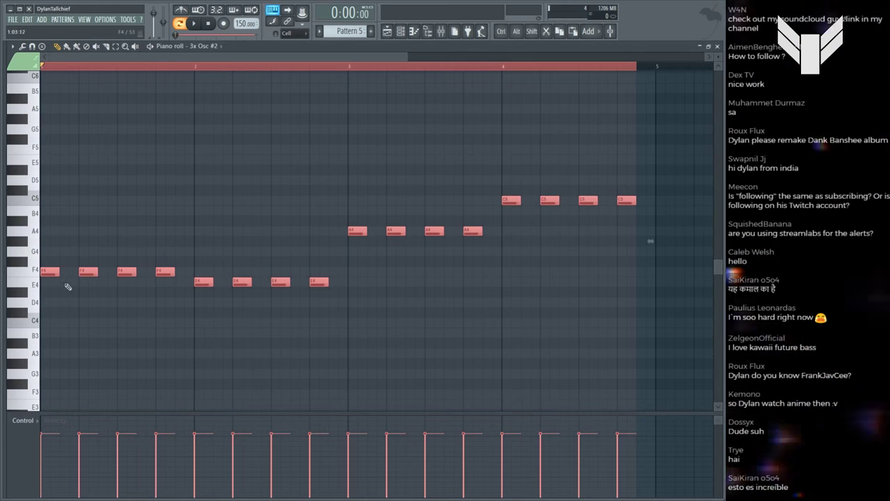
{"action": "key", "text": "shift+Right"}
{"action": "key", "text": "ctrl+d"}
{"action": "key", "text": "F5"}
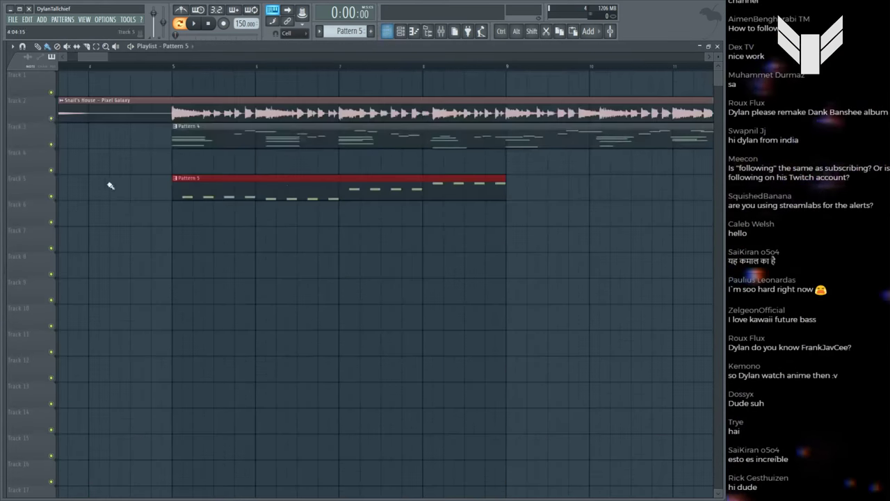
Step: Play the arrangement from just before bar 5 to hear the shifted Pattern 5
{"action": "key", "text": "space"}
{"action": "key", "text": "space"}
{"action": "left_click", "coordinate": [153, 67]}
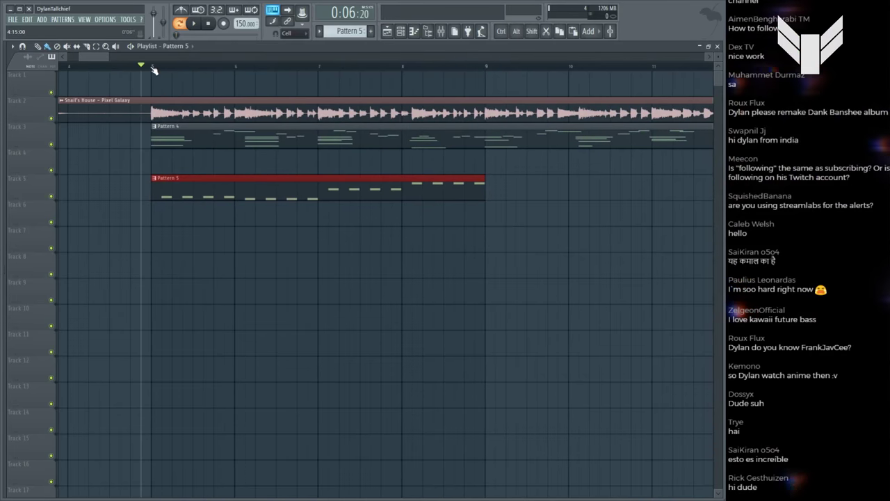
{"action": "key", "text": "space"}
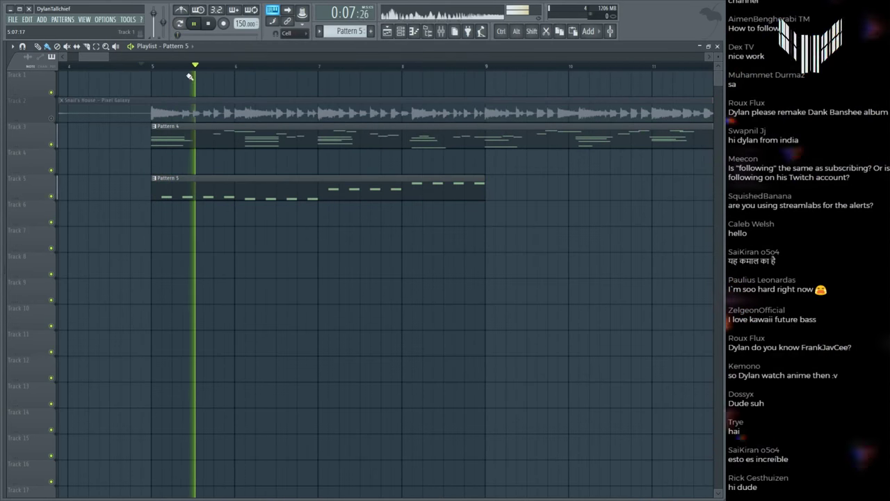
{"action": "scroll", "coordinate": [181, 76], "scroll_direction": "down", "scroll_amount": 3}
{"action": "scroll", "coordinate": [237, 183], "scroll_direction": "up", "scroll_amount": 3}
{"action": "scroll", "coordinate": [302, 66], "scroll_direction": "down", "scroll_amount": 3}
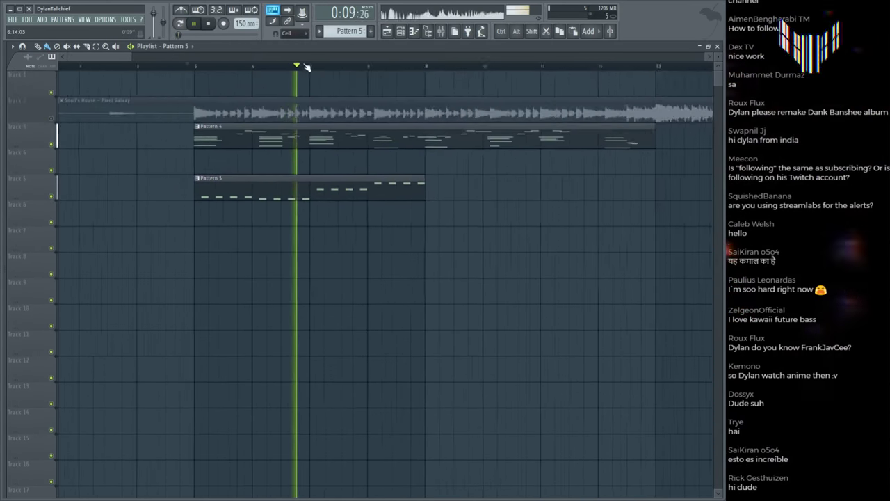
{"action": "scroll", "coordinate": [304, 66], "scroll_direction": "down", "scroll_amount": 3}
{"action": "scroll", "coordinate": [309, 65], "scroll_direction": "up", "scroll_amount": 2}
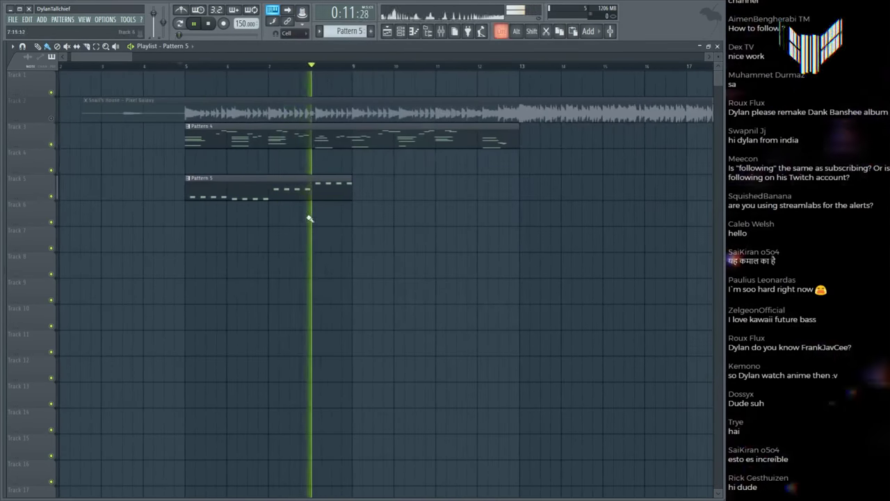
{"action": "key", "text": "space"}
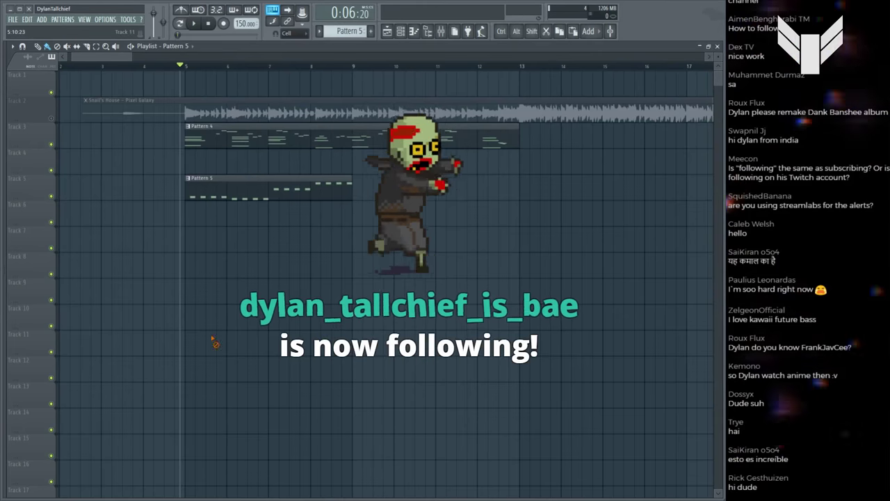
{"action": "double_click", "coordinate": [232, 190]}
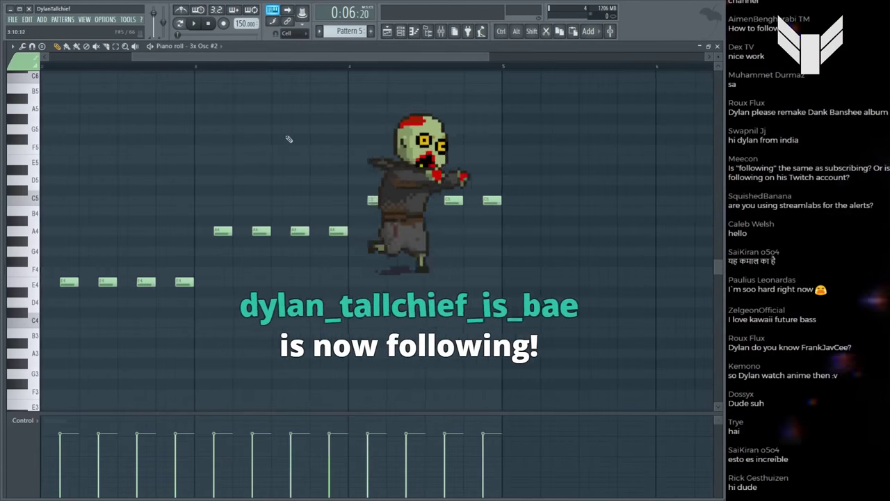
{"action": "scroll", "coordinate": [367, 63], "scroll_direction": "down", "scroll_amount": 3}
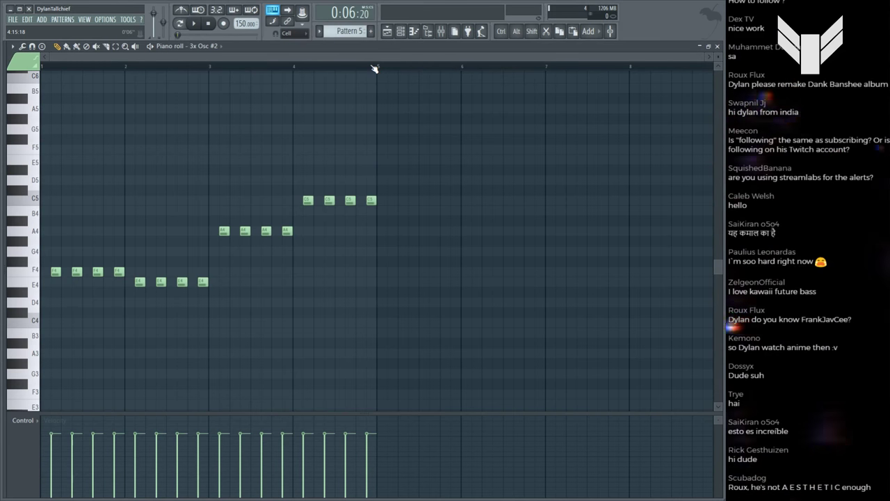
{"action": "key", "text": "F5"}
{"action": "key", "text": "space"}
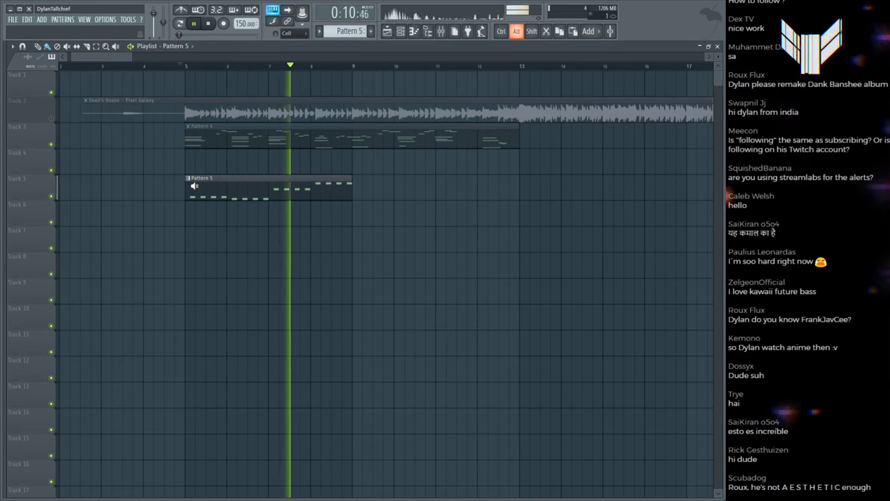
{"action": "key", "text": "space"}
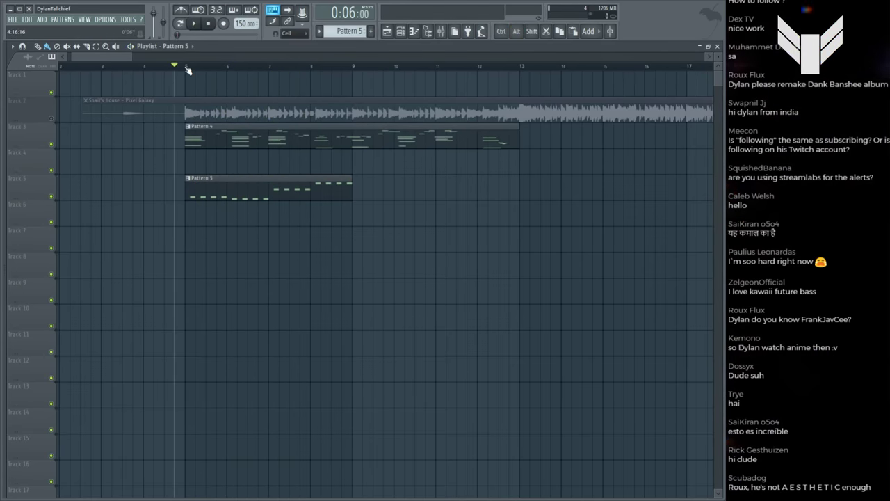
{"action": "scroll", "coordinate": [186, 69], "scroll_direction": "up", "scroll_amount": 2}
{"action": "left_click_drag", "start_coordinate": [199, 197], "coordinate": [206, 197]}
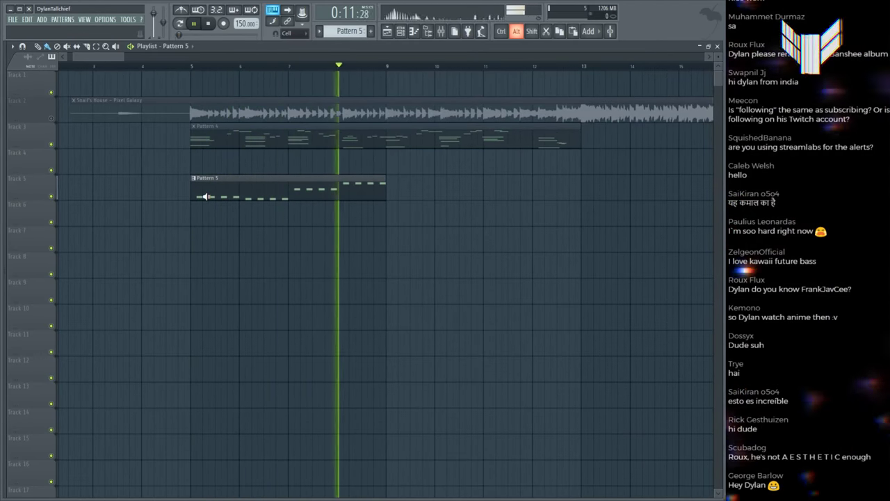
{"action": "double_click", "coordinate": [206, 197]}
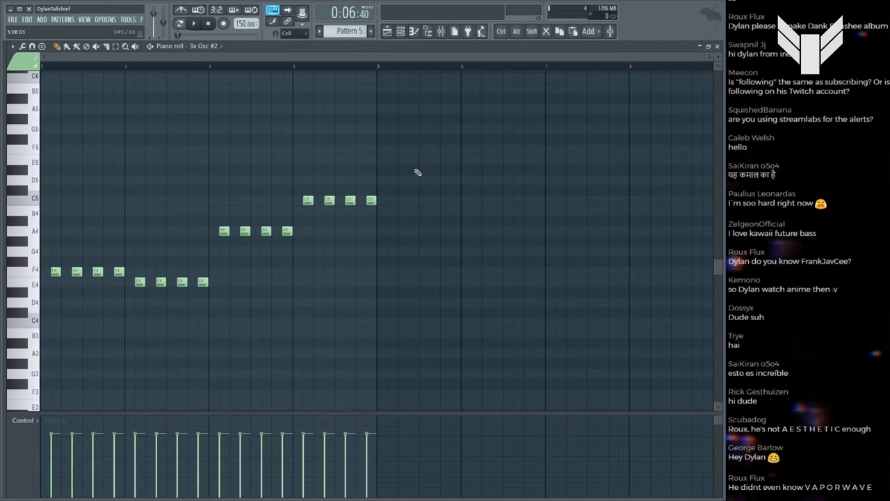
{"action": "left_click_drag", "start_coordinate": [417, 145], "coordinate": [93, 314]}
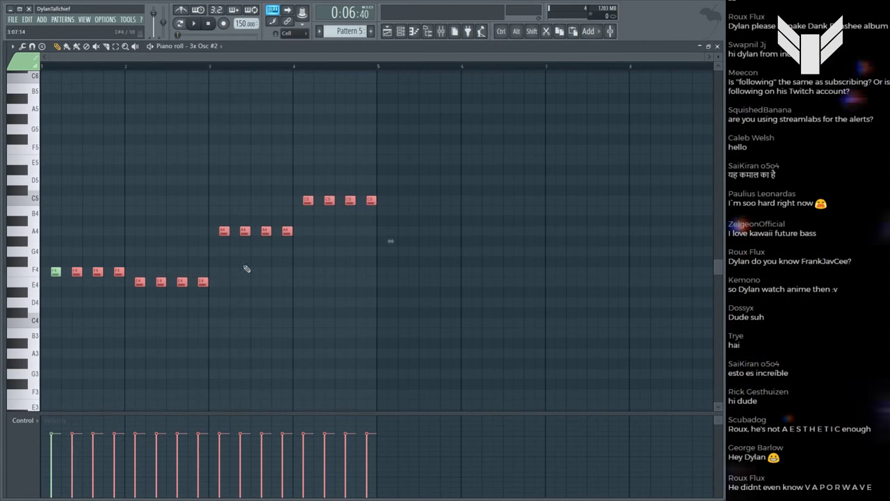
{"action": "key", "text": "F5"}
{"action": "left_click", "coordinate": [208, 104]}
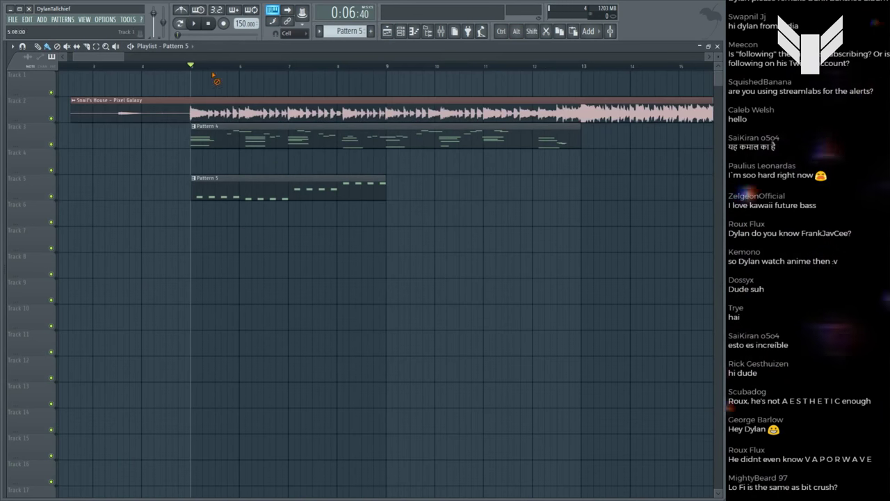
{"action": "left_click", "coordinate": [185, 115]}
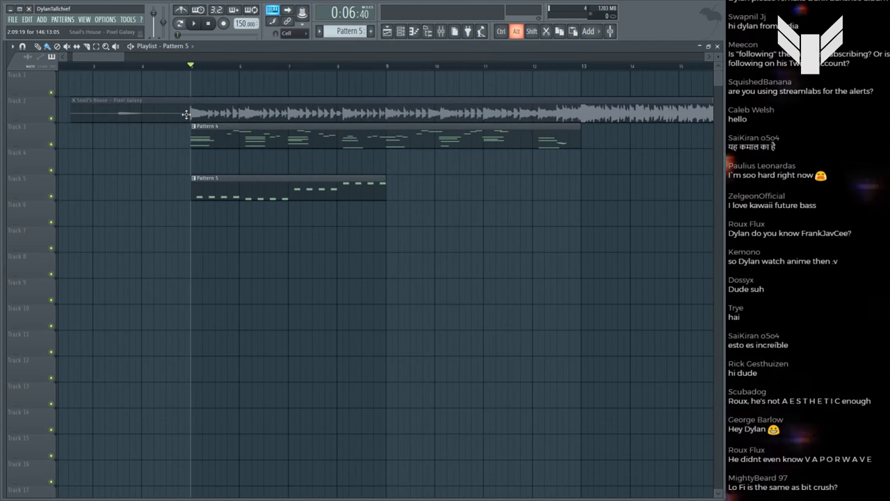
{"action": "left_click", "coordinate": [186, 115]}
{"action": "key", "text": "space"}
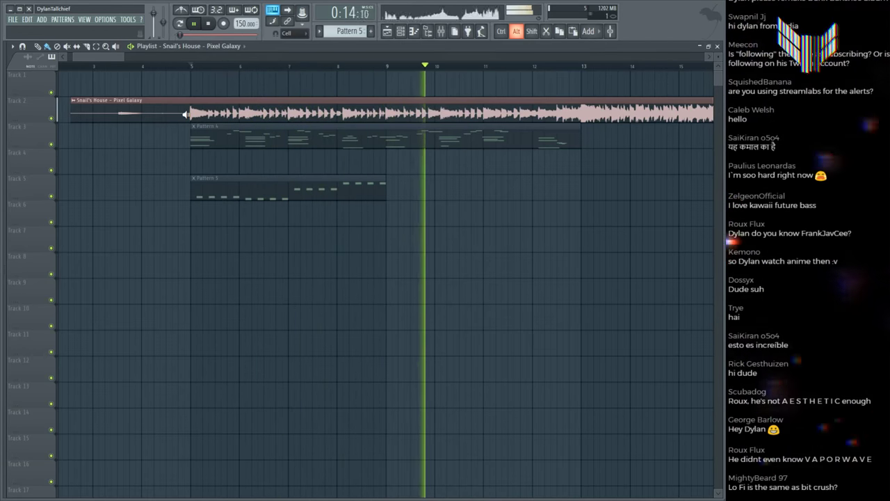
{"action": "key", "text": "space"}
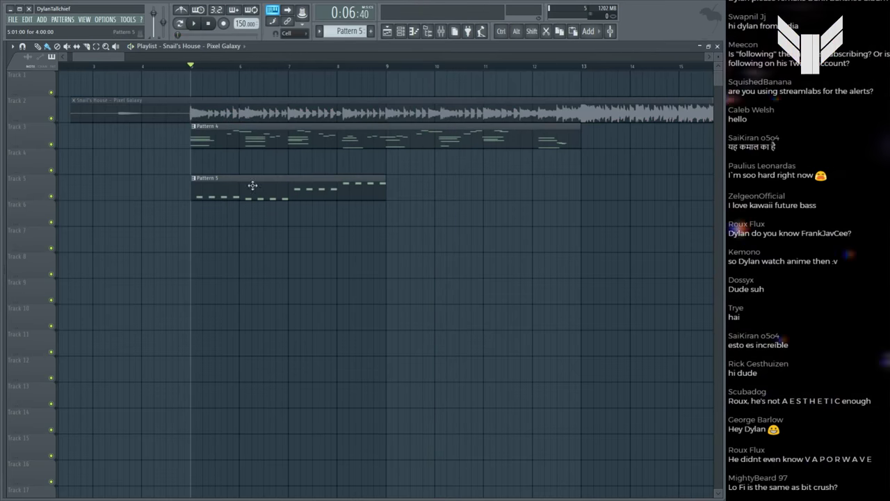
Step: Change the 3x Osc #2 track's Effector from Lo-Fi to Distortion mode, then close the mixer
{"action": "key", "text": "F9"}
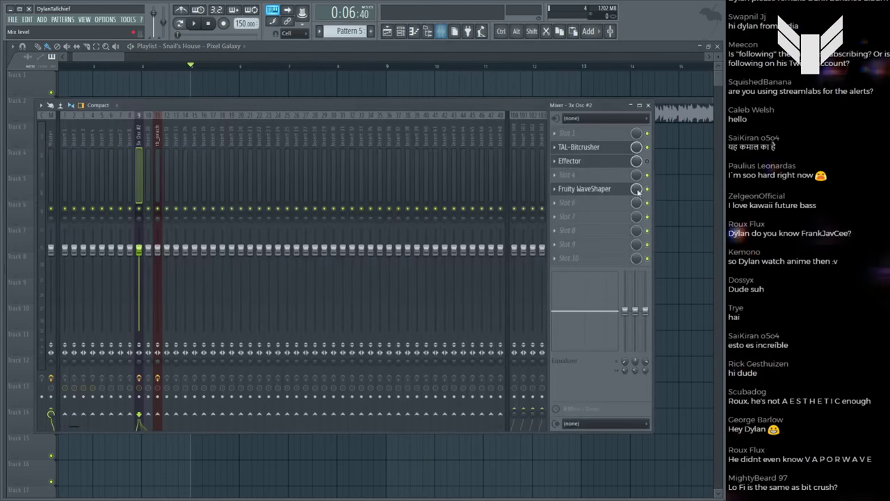
{"action": "left_click", "coordinate": [602, 163]}
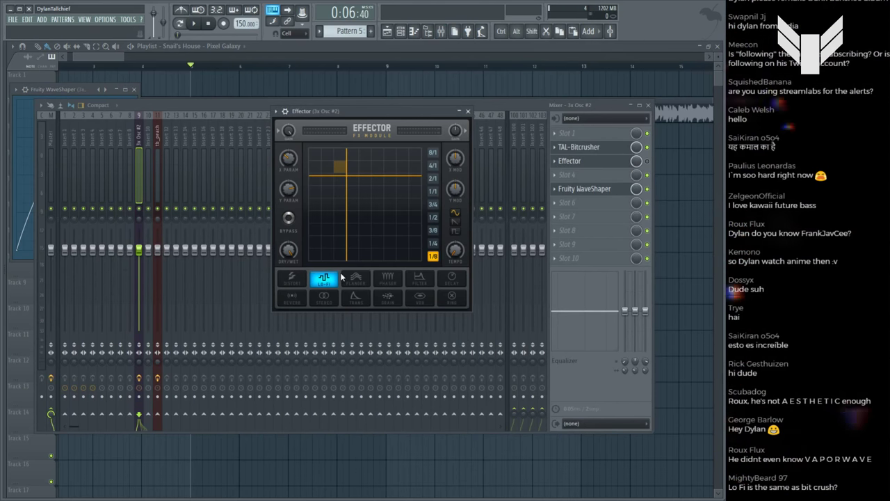
{"action": "left_click", "coordinate": [292, 280]}
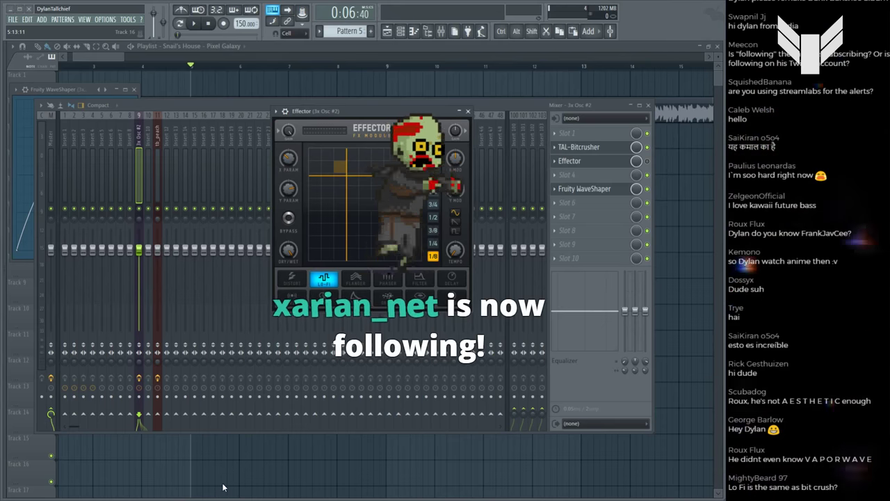
{"action": "left_click", "coordinate": [247, 477]}
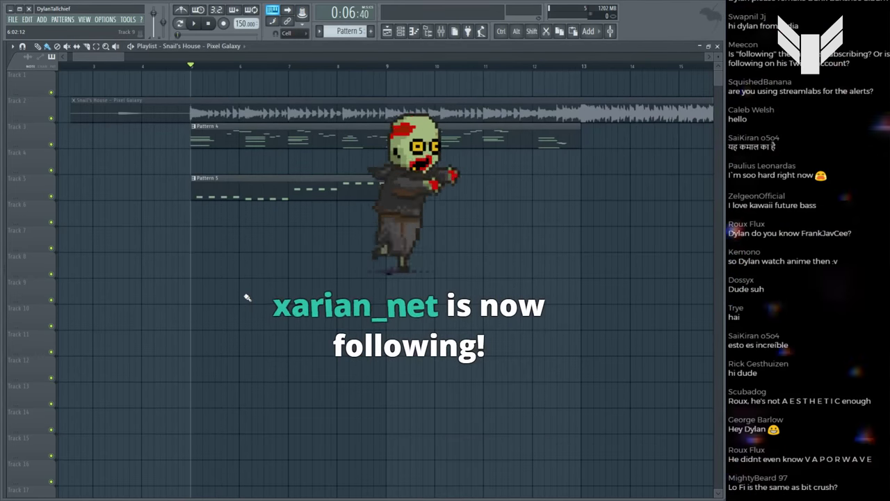
Step: Listen to the arrangement from bars 5 and 9, then open Pattern 5's 3x Osc #2 bass notes
{"action": "key", "text": "space"}
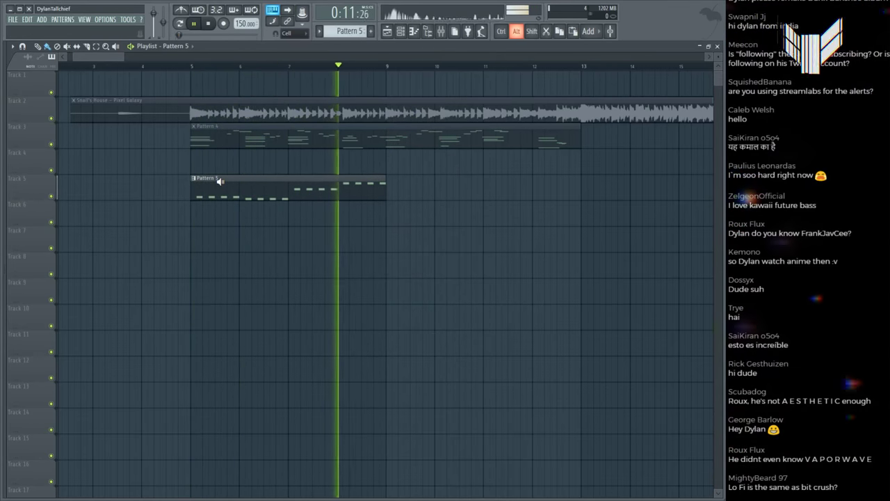
{"action": "left_click", "coordinate": [182, 112]}
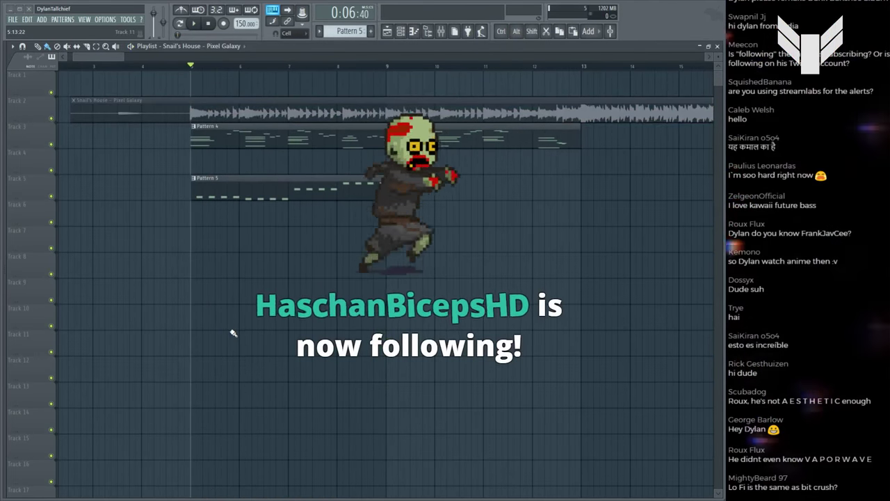
{"action": "left_click", "coordinate": [381, 113]}
{"action": "key", "text": "space"}
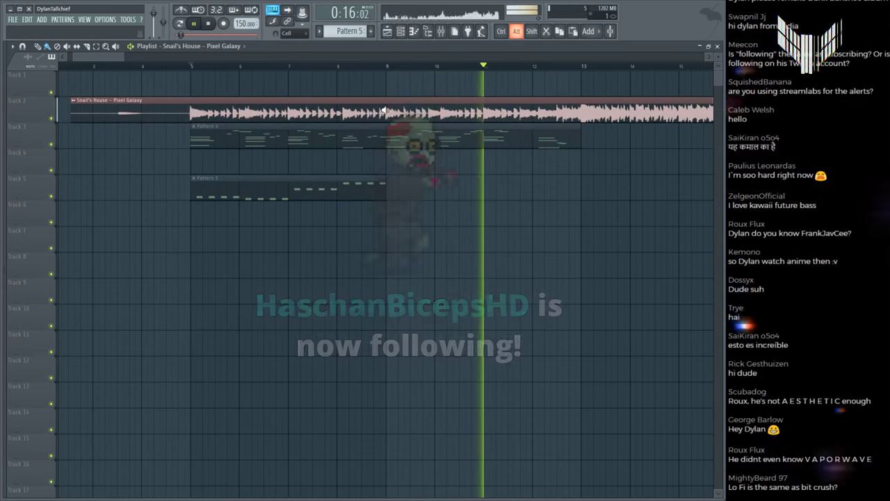
{"action": "key", "text": "space"}
{"action": "left_click", "coordinate": [381, 112]}
{"action": "key", "text": "space"}
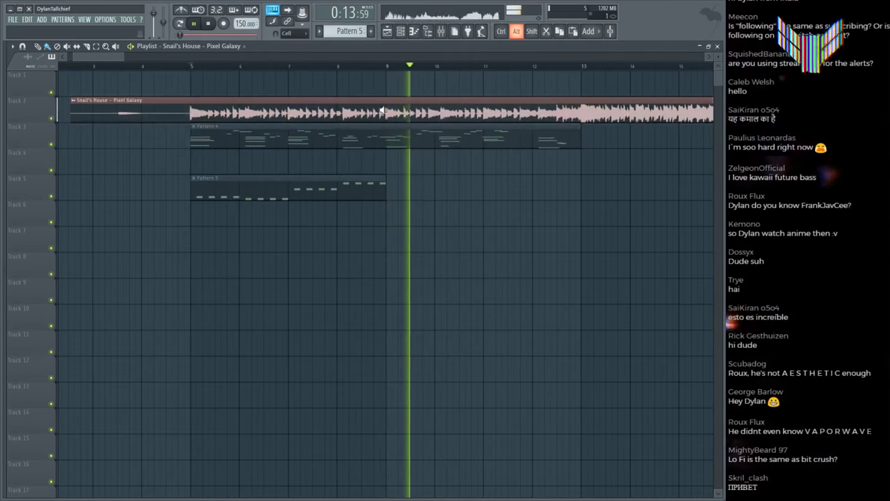
{"action": "key", "text": "space"}
{"action": "left_click", "coordinate": [200, 195]}
{"action": "double_click", "coordinate": [216, 197]}
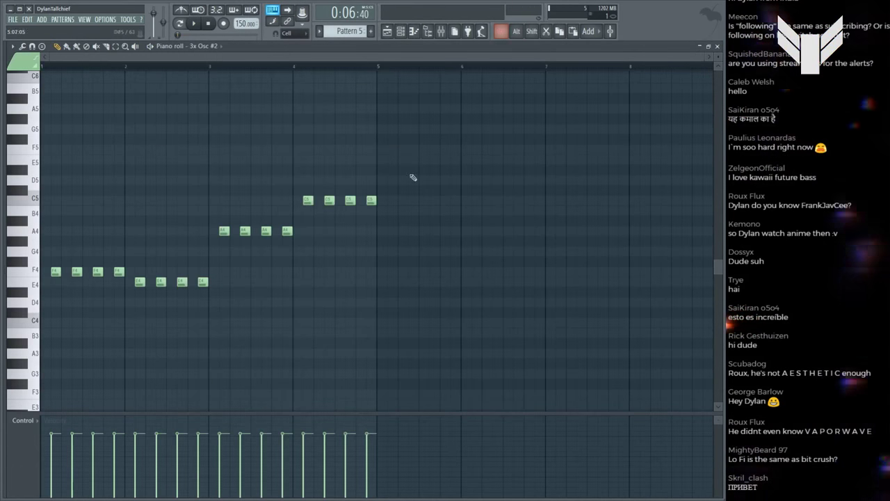
Step: Duplicate all sixteen bass notes into bars 5–8, starting the new phrase on D4, then preview the reference
{"action": "left_click_drag", "start_coordinate": [413, 178], "coordinate": [47, 306]}
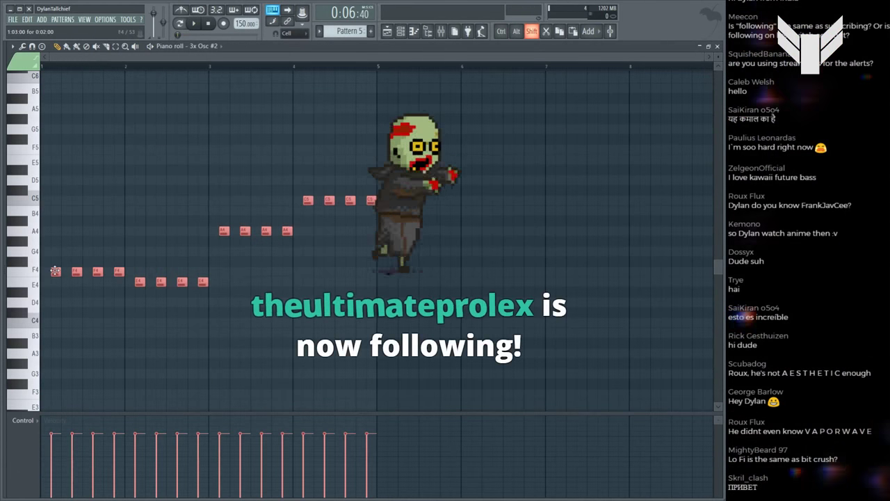
{"action": "key", "text": "ctrl+b"}
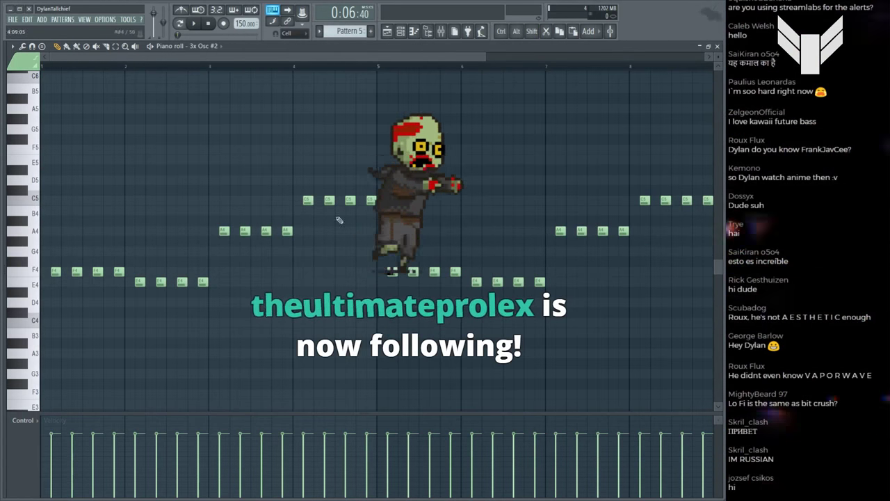
{"action": "scroll", "coordinate": [404, 71], "scroll_direction": "down", "scroll_amount": 2}
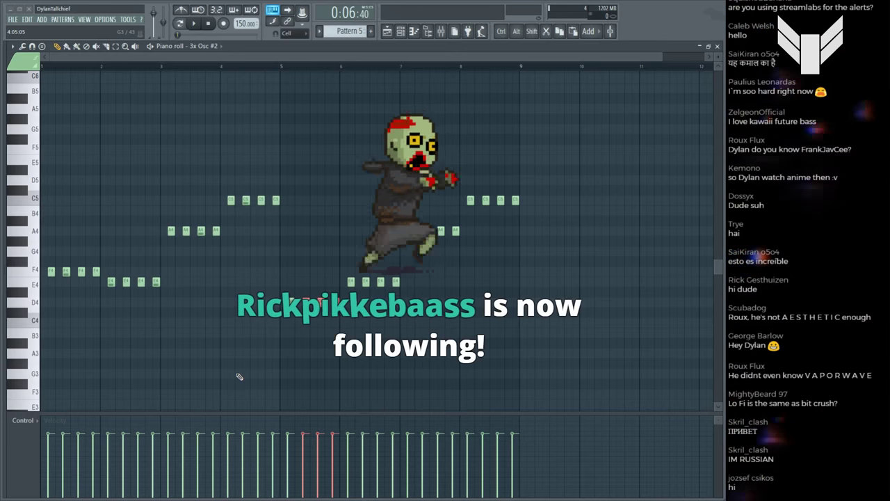
{"action": "left_click_drag", "start_coordinate": [295, 341], "coordinate": [413, 272]}
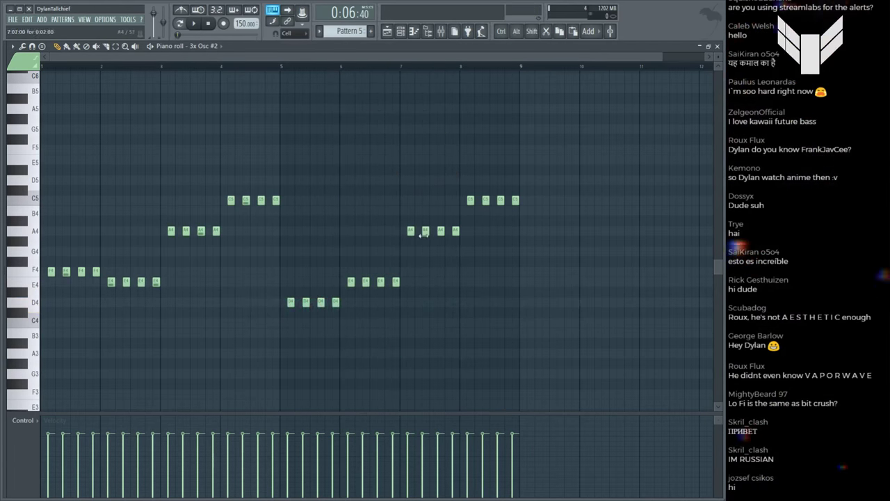
{"action": "key", "text": "F5"}
{"action": "left_click_drag", "start_coordinate": [405, 110], "coordinate": [489, 115]}
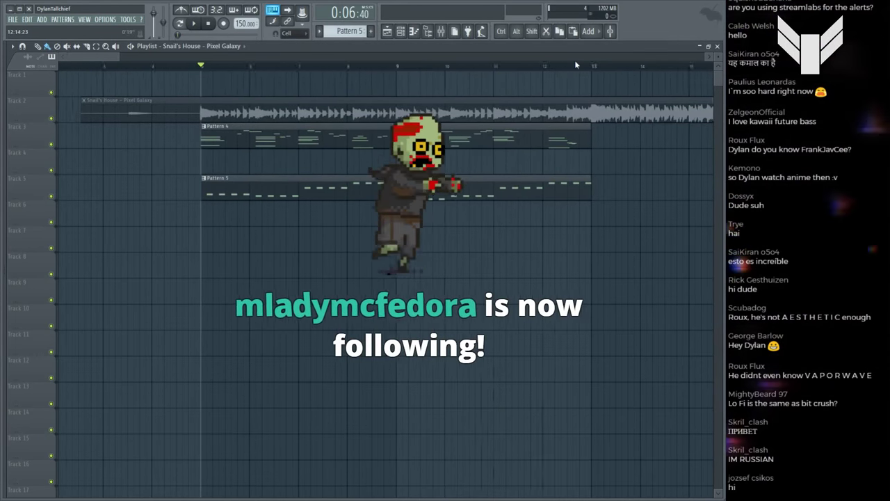
{"action": "scroll", "coordinate": [575, 59], "scroll_direction": "up", "scroll_amount": 5}
{"action": "left_click_drag", "start_coordinate": [317, 112], "coordinate": [316, 112]}
{"action": "left_click_drag", "start_coordinate": [335, 190], "coordinate": [335, 189]}
{"action": "left_click_drag", "start_coordinate": [434, 114], "coordinate": [456, 114]}
{"action": "left_click_drag", "start_coordinate": [392, 112], "coordinate": [391, 111]}
{"action": "left_click_drag", "start_coordinate": [436, 196], "coordinate": [436, 195]}
Step: Move Pattern 5's four C5 notes at bar 8 down an octave to C4 and play the result
{"action": "double_click", "coordinate": [436, 196]}
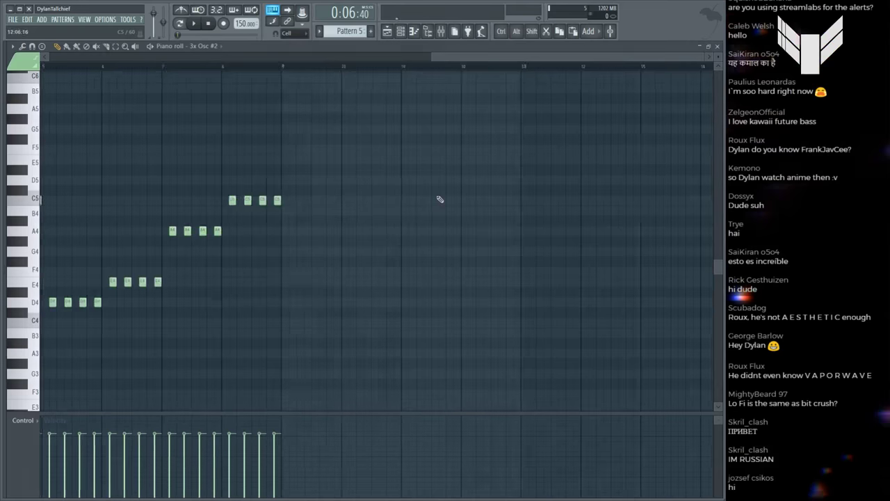
{"action": "left_click_drag", "start_coordinate": [413, 159], "coordinate": [519, 212]}
{"action": "key", "text": "ctrl+Down"}
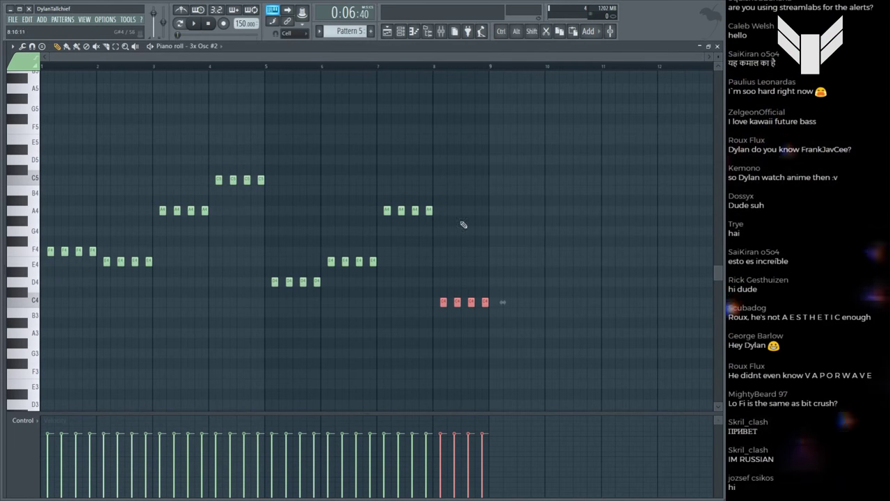
{"action": "key", "text": "space"}
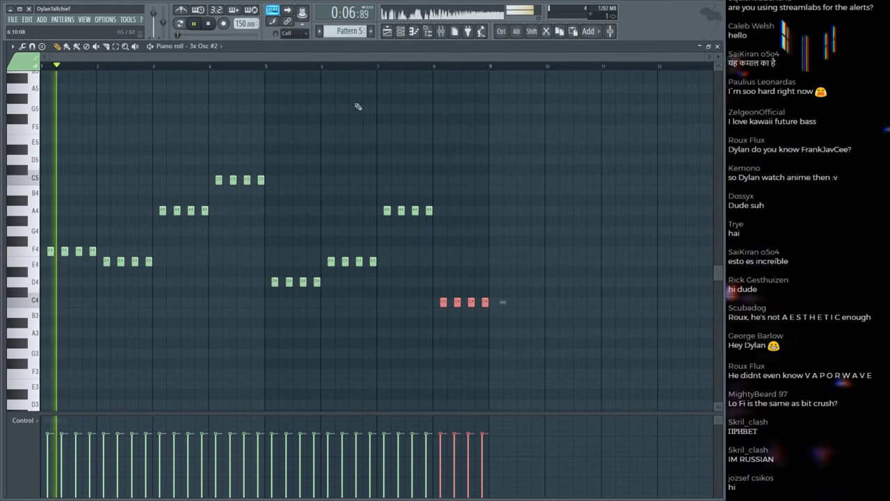
{"action": "key", "text": "F5"}
Step: Play back the Snail's House reference clip in the Playlist
{"action": "scroll", "coordinate": [343, 75], "scroll_direction": "down", "scroll_amount": 4}
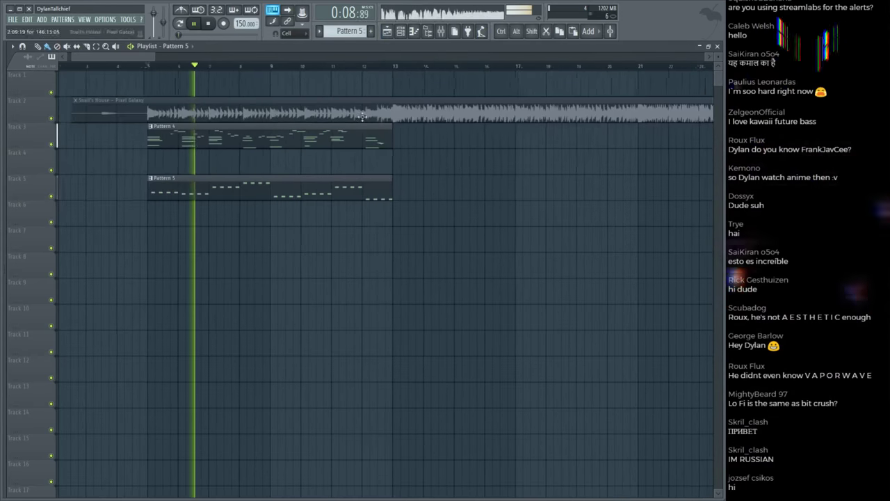
{"action": "scroll", "coordinate": [368, 119], "scroll_direction": "up", "scroll_amount": 1}
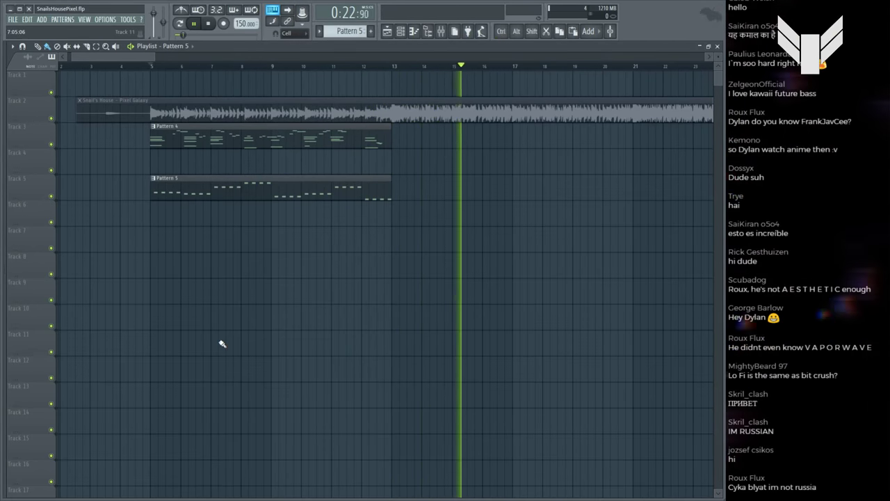
{"action": "left_click", "coordinate": [148, 116]}
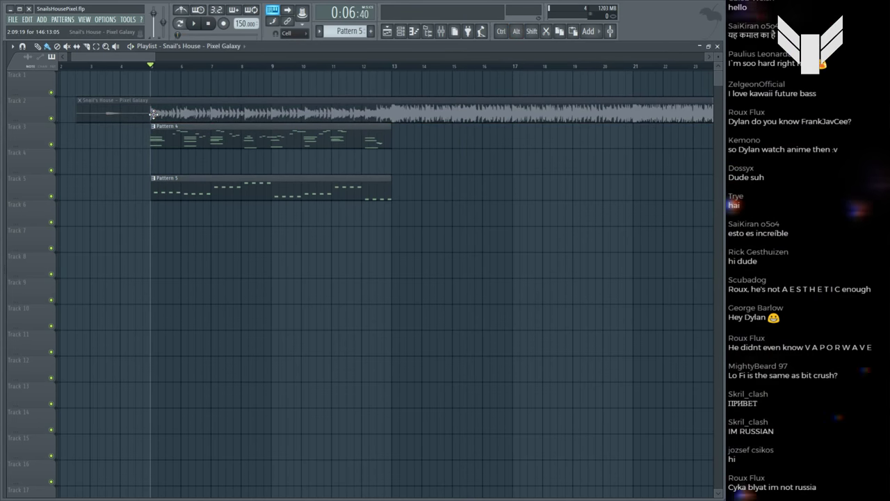
{"action": "key", "text": "space"}
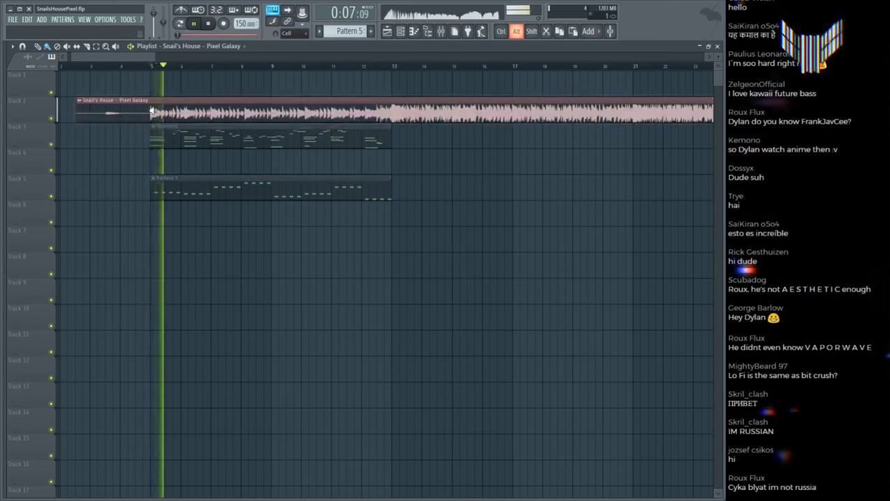
{"action": "key", "text": "space"}
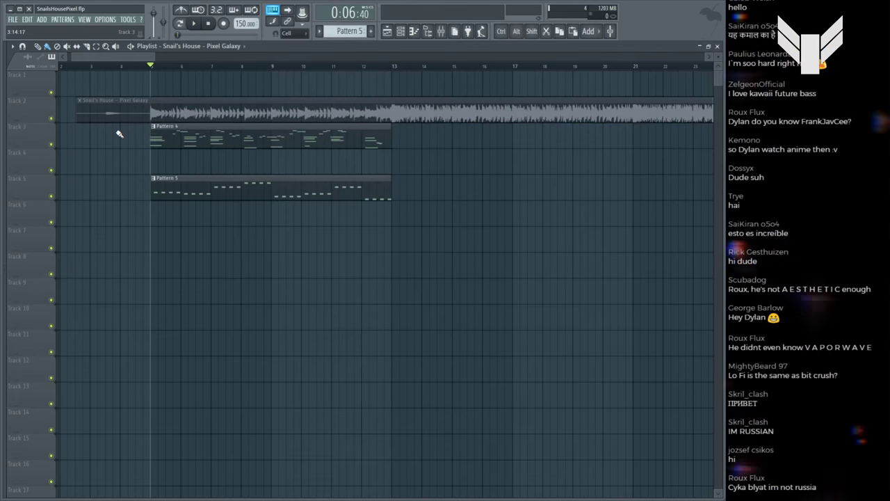
{"action": "left_click", "coordinate": [152, 106], "text": "alt"}
{"action": "key", "text": "space"}
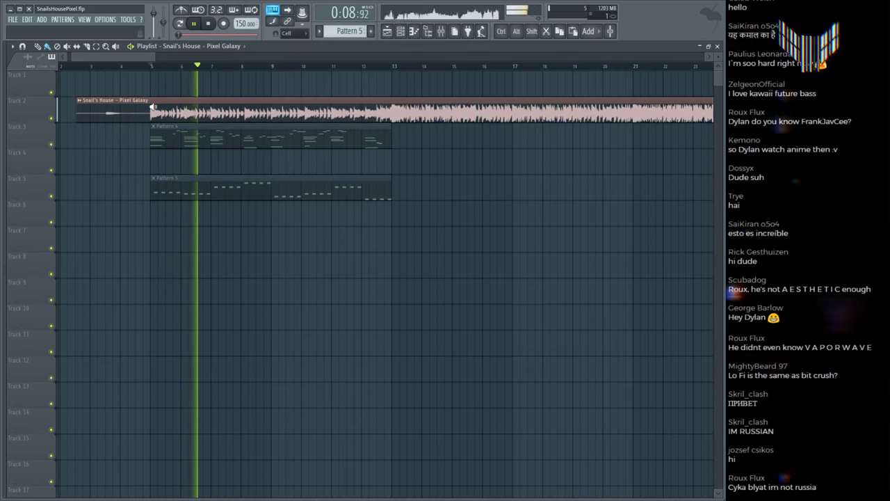
{"action": "key", "text": "space"}
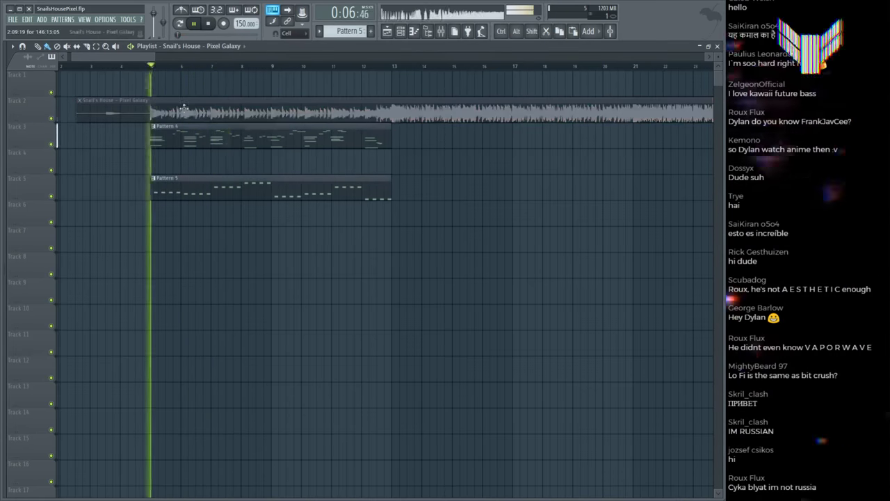
Step: Audition the reference from several points, then open Pattern 4's 3x Osc notes
{"action": "scroll", "coordinate": [189, 76], "scroll_direction": "up", "scroll_amount": 5}
{"action": "left_click", "coordinate": [139, 117], "text": "alt"}
{"action": "key", "text": "space"}
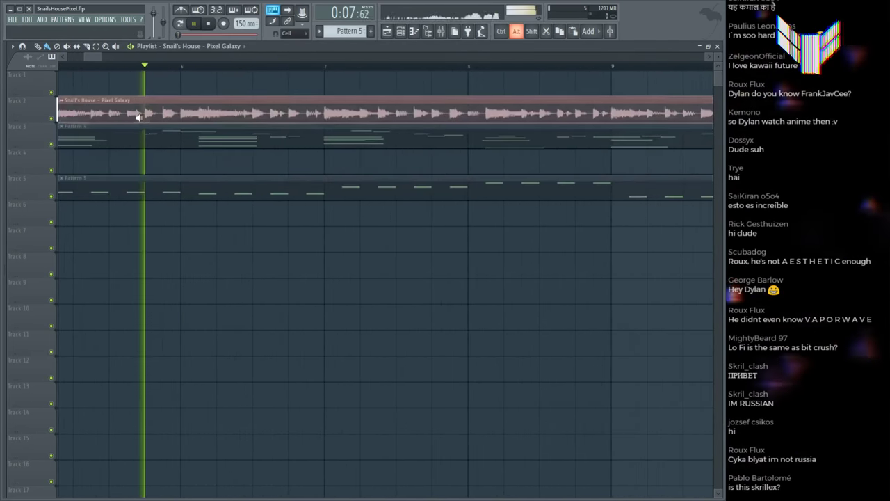
{"action": "key", "text": "space"}
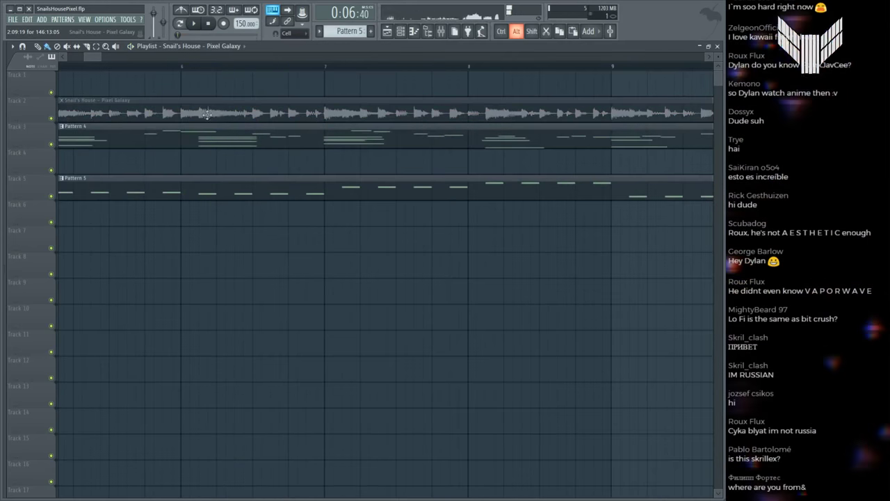
{"action": "left_click", "coordinate": [254, 107], "text": "alt"}
{"action": "left_click", "coordinate": [265, 111], "text": "alt"}
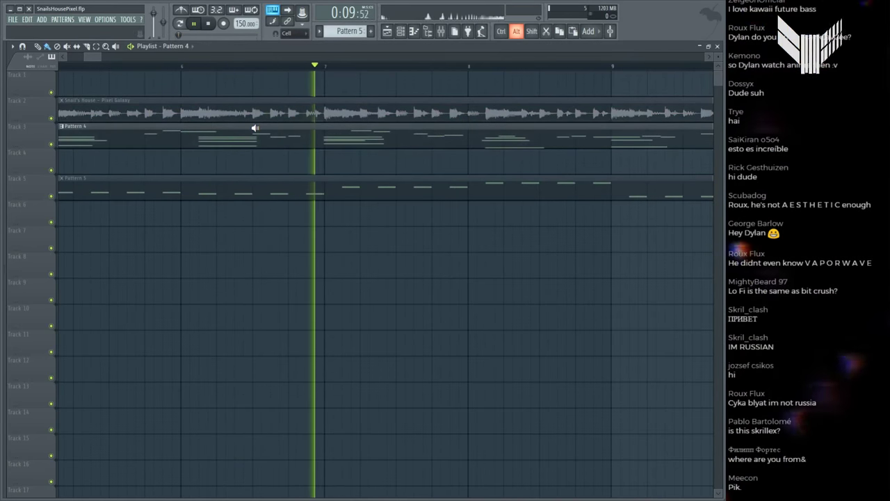
{"action": "key", "text": "space"}
{"action": "left_click", "coordinate": [276, 119], "text": "alt"}
{"action": "key", "text": "space"}
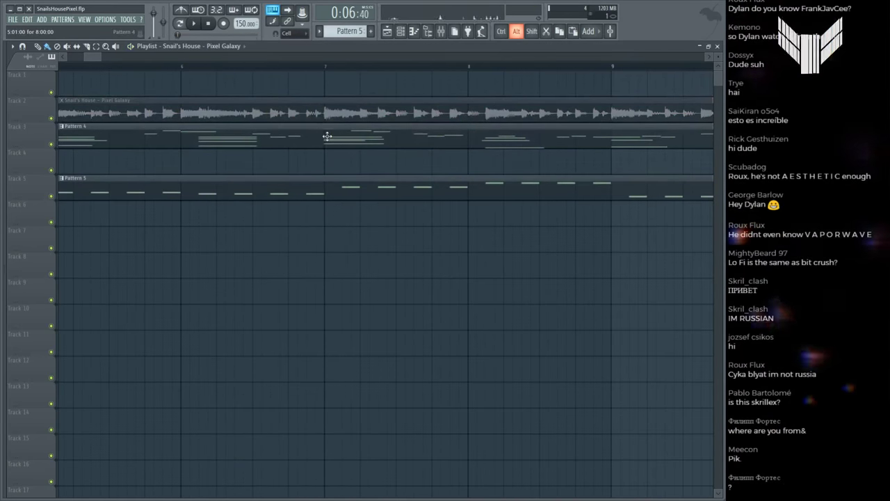
{"action": "double_click", "coordinate": [263, 138]}
{"action": "scroll", "coordinate": [142, 60], "scroll_direction": "right", "scroll_amount": 7}
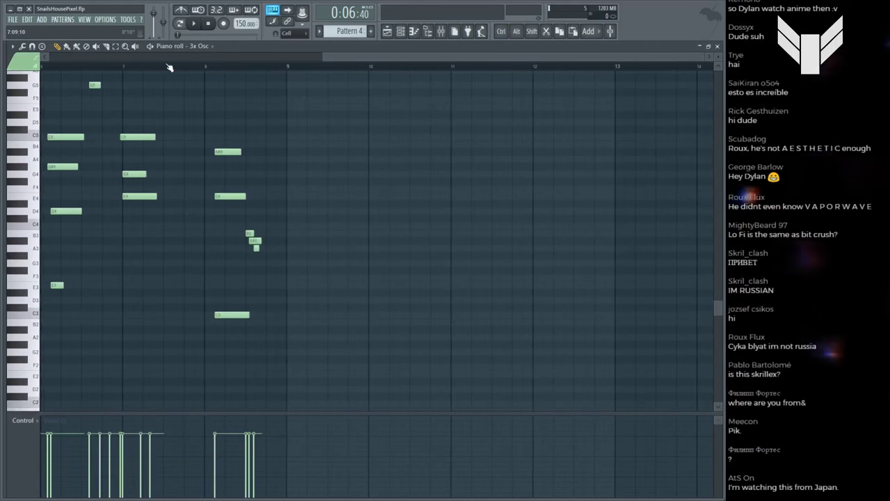
Step: Add a short C6 note to Pattern 4's chords and compare it with the reference
{"action": "scroll", "coordinate": [161, 60], "scroll_direction": "left", "scroll_amount": 7}
{"action": "scroll", "coordinate": [159, 119], "scroll_direction": "up", "scroll_amount": 5}
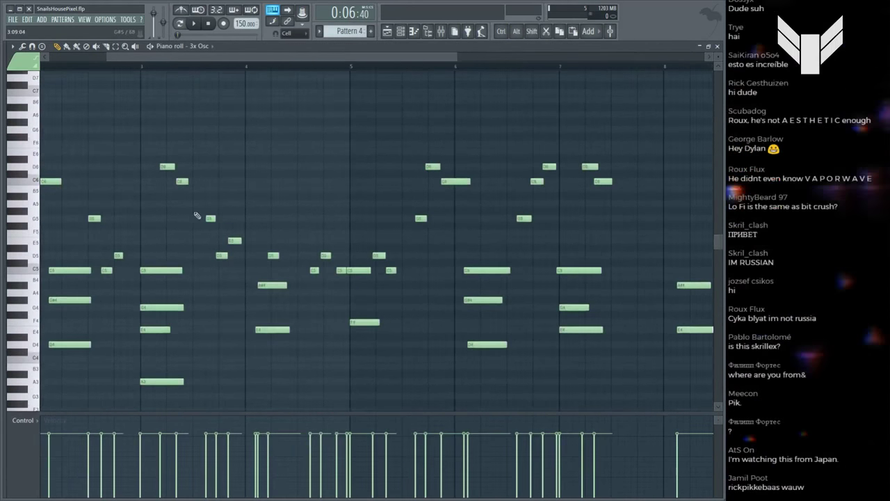
{"action": "left_click", "coordinate": [211, 218]}
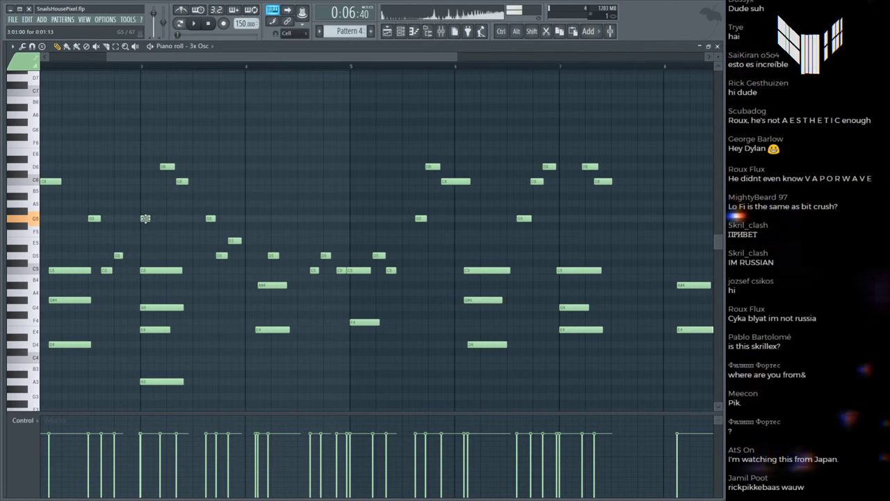
{"action": "left_click", "coordinate": [158, 181]}
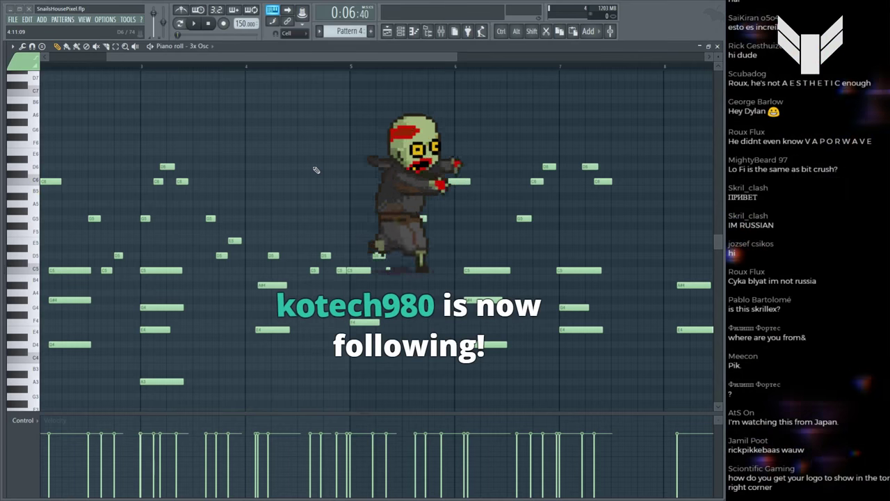
{"action": "key", "text": "space"}
{"action": "key", "text": "F5"}
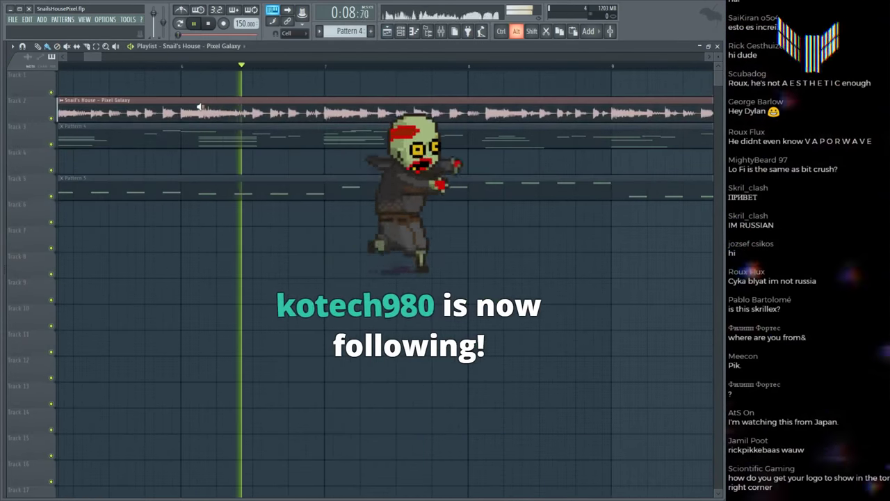
{"action": "key", "text": "space"}
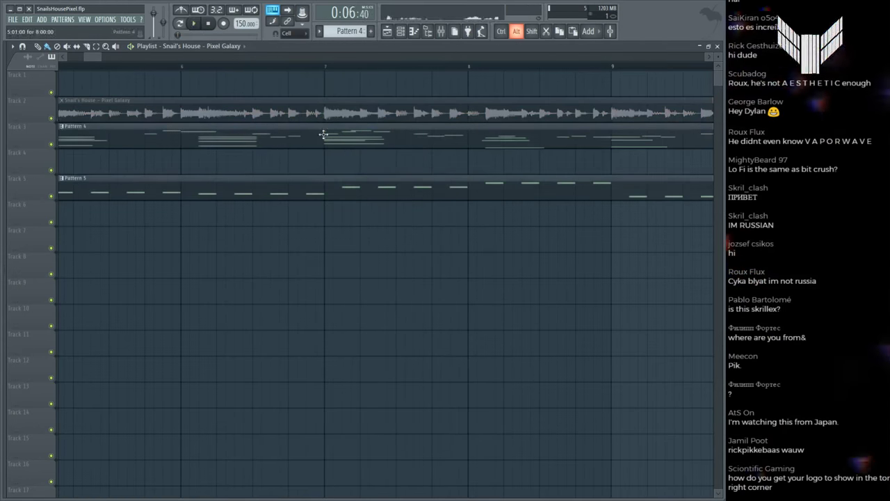
{"action": "key", "text": "space"}
{"action": "key", "text": "space"}
{"action": "key", "text": "F7"}
Step: Nudge the second C6 note one grid step later with snapping bypassed, then play to check
{"action": "scroll", "coordinate": [209, 167], "scroll_direction": "right", "scroll_amount": 1}
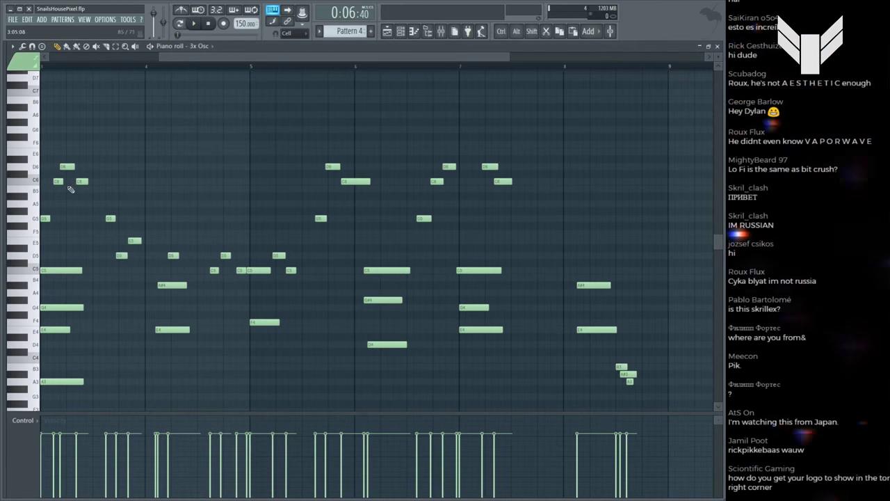
{"action": "key", "text": "alt"}
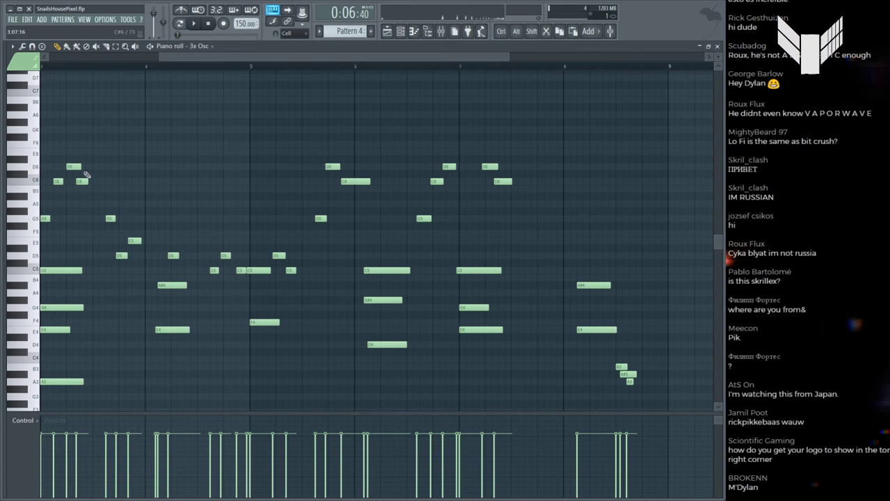
{"action": "scroll", "coordinate": [159, 67], "scroll_direction": "down", "scroll_amount": 4}
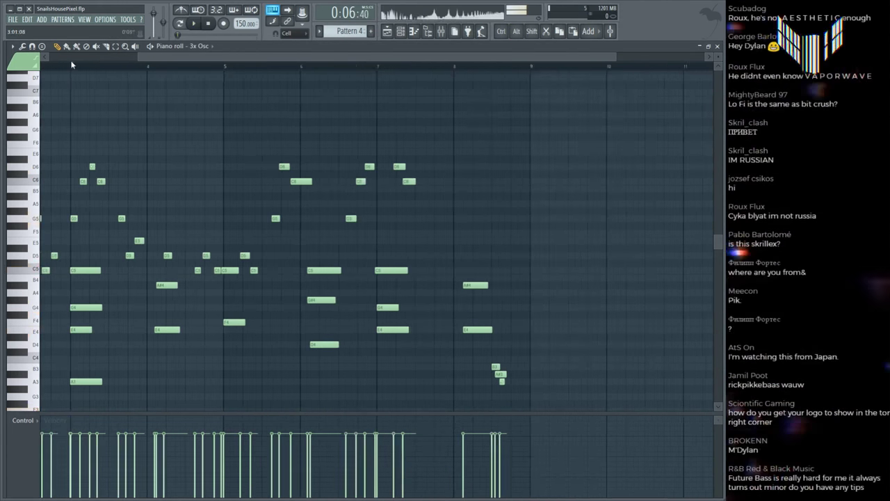
{"action": "scroll", "coordinate": [70, 68], "scroll_direction": "up", "scroll_amount": 5}
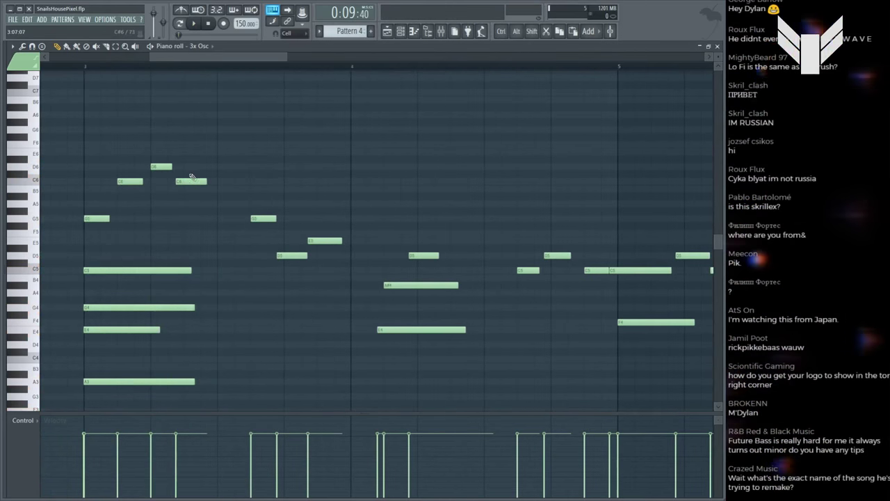
{"action": "left_click_drag", "start_coordinate": [183, 181], "coordinate": [199, 180]}
{"action": "key", "text": "space"}
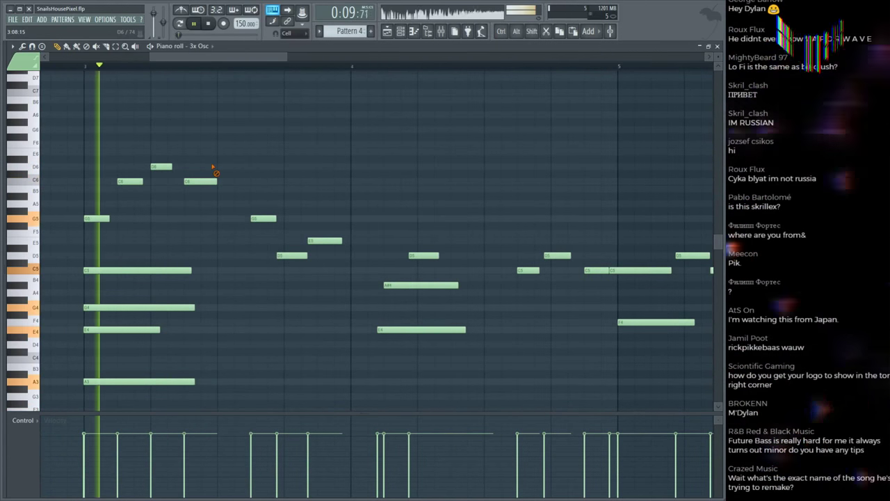
Step: Move the E5 note one grid step later
{"action": "scroll", "coordinate": [265, 119], "scroll_direction": "down", "scroll_amount": 3}
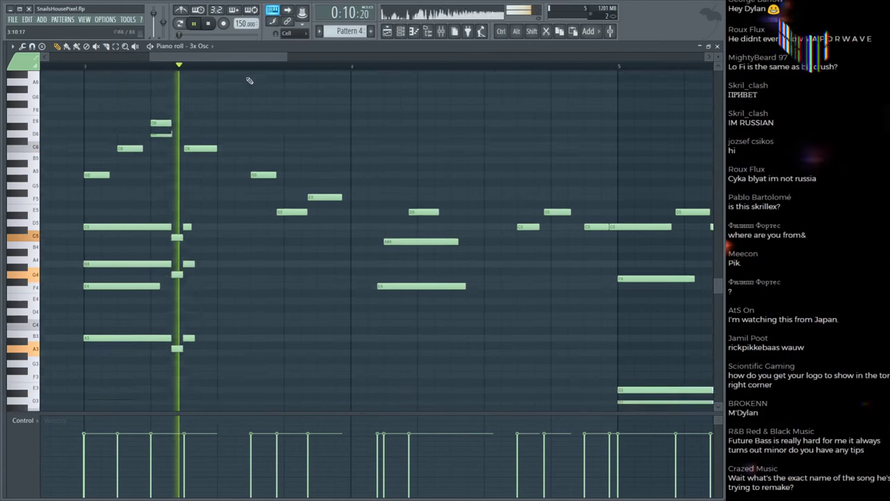
{"action": "scroll", "coordinate": [221, 72], "scroll_direction": "up", "scroll_amount": 3}
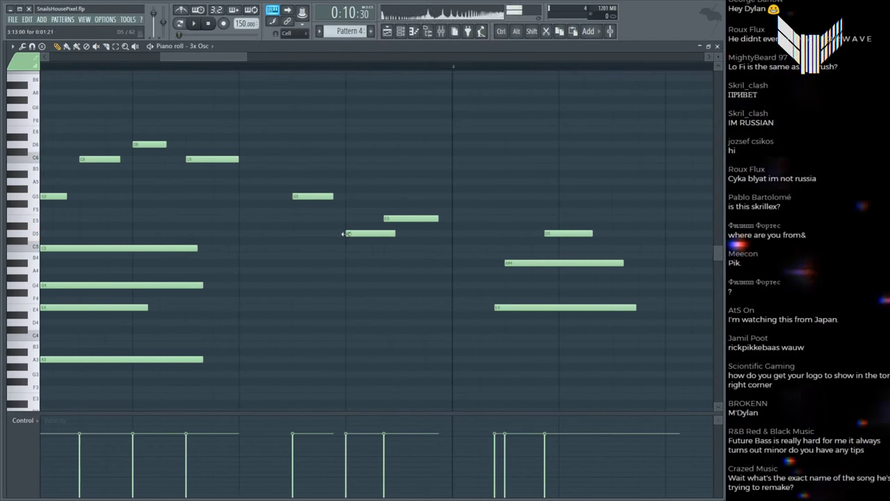
{"action": "left_click_drag", "start_coordinate": [387, 219], "coordinate": [402, 219]}
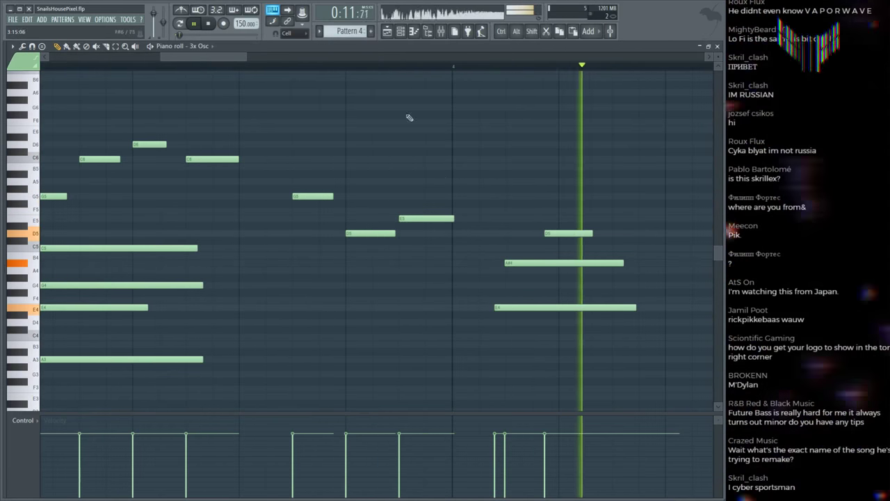
{"action": "scroll", "coordinate": [379, 70], "scroll_direction": "down", "scroll_amount": 4}
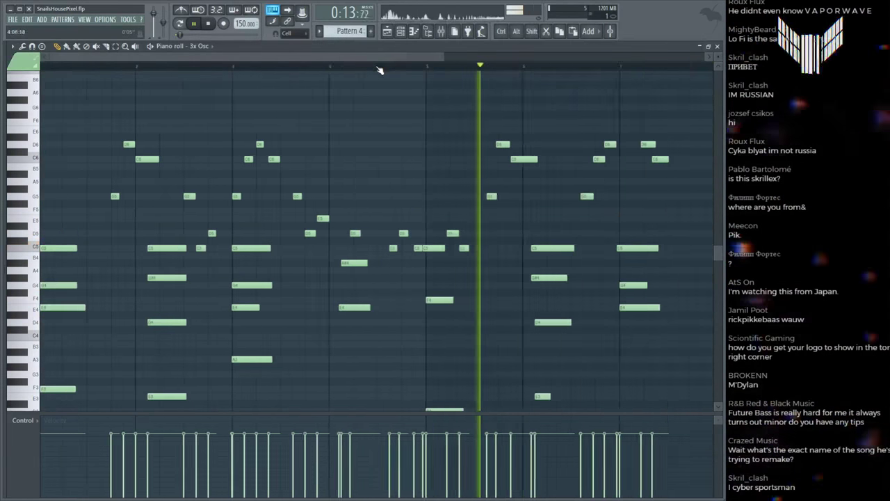
{"action": "scroll", "coordinate": [379, 70], "scroll_direction": "down", "scroll_amount": 2}
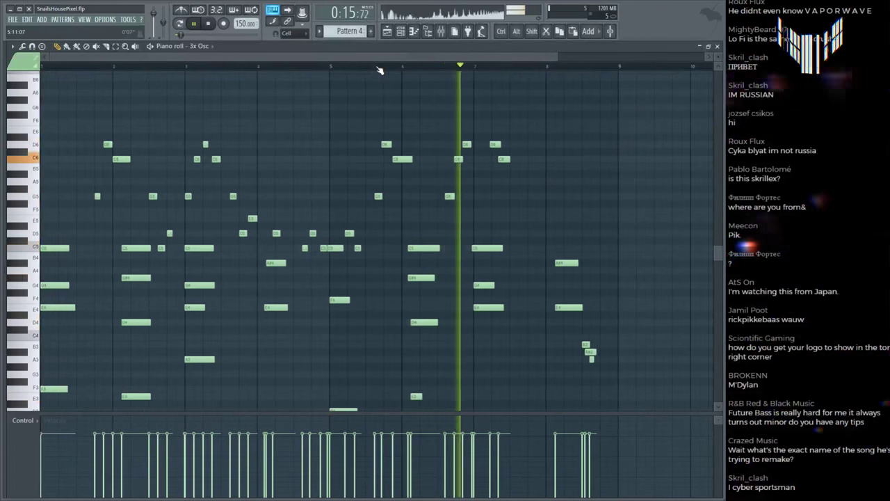
Step: Show the Channel rack over the Playlist, reposition it, then hide it again
{"action": "key", "text": "F5"}
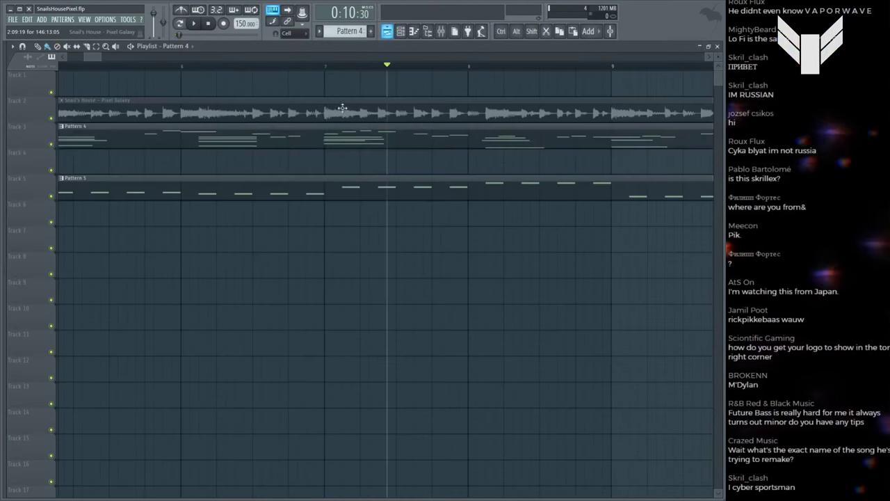
{"action": "scroll", "coordinate": [313, 66], "scroll_direction": "down", "scroll_amount": 6}
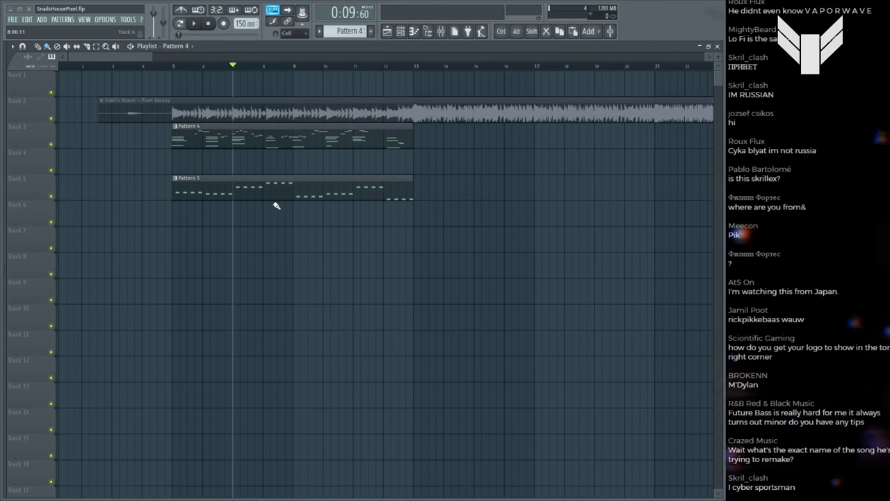
{"action": "key", "text": "F6"}
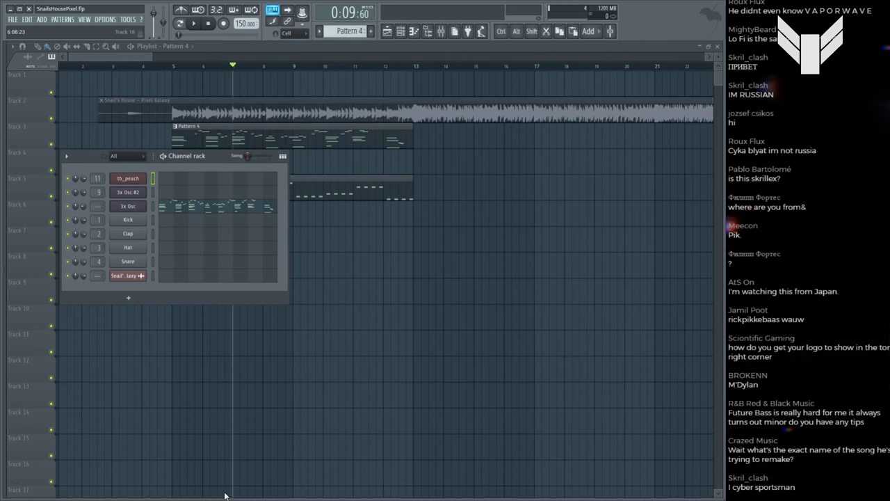
{"action": "left_click_drag", "start_coordinate": [101, 152], "coordinate": [114, 156]}
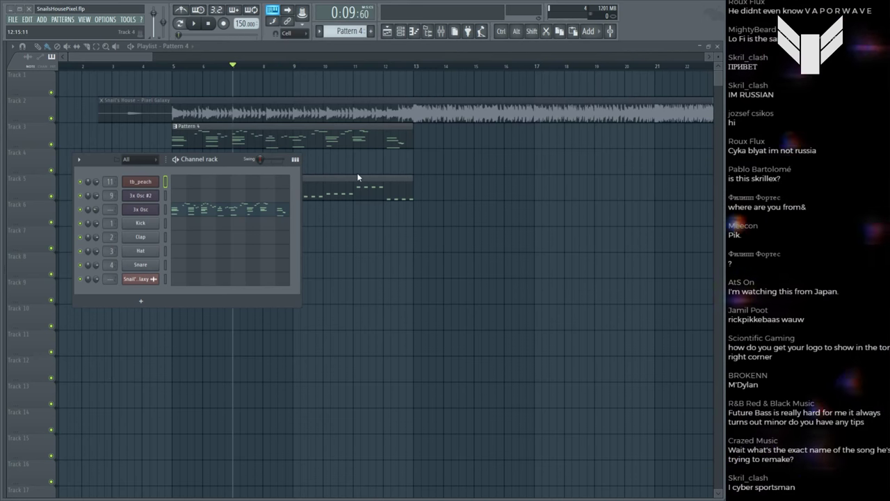
{"action": "left_click_drag", "start_coordinate": [98, 161], "coordinate": [99, 161]}
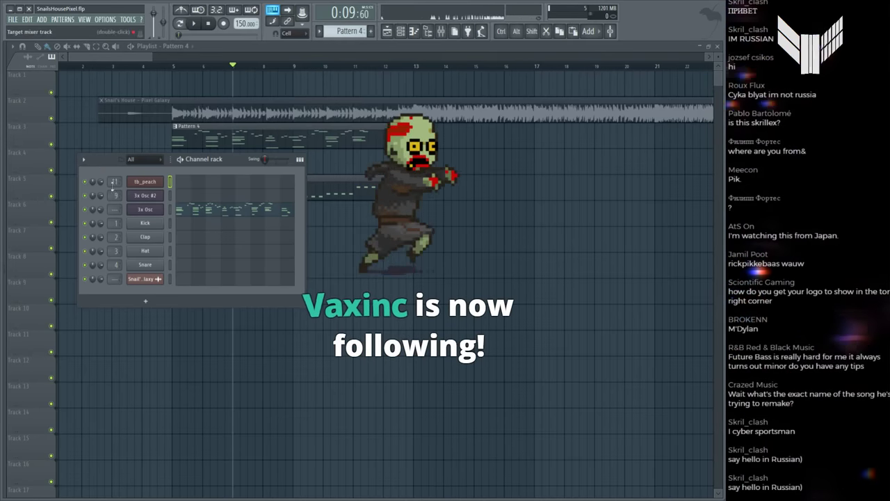
{"action": "key", "text": "F6"}
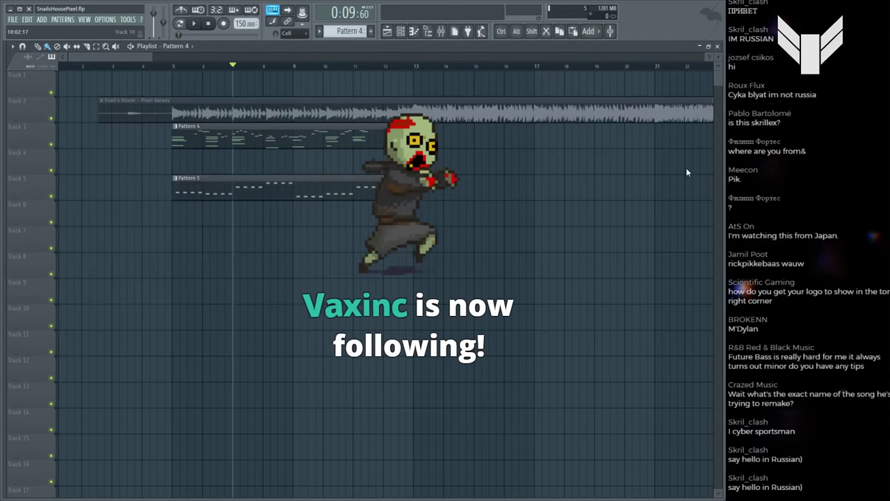
Step: Play the arrangement, select the Snail's House - Pixel Galaxy clip, stop, and reopen the Channel rack
{"action": "key", "text": "space"}
{"action": "key", "text": "F9"}
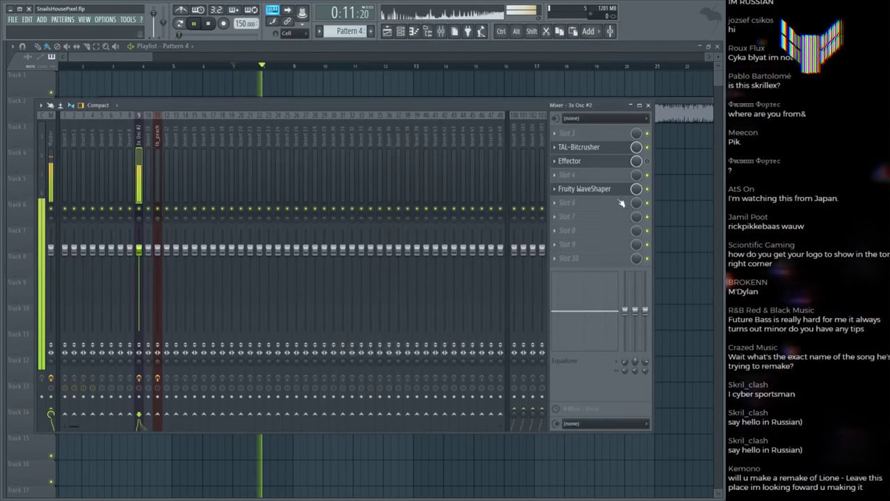
{"action": "key", "text": "F9"}
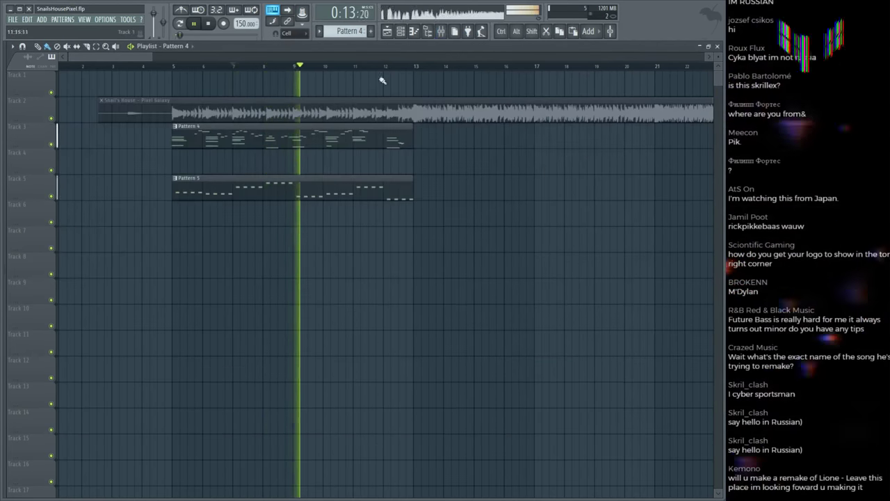
{"action": "scroll", "coordinate": [366, 69], "scroll_direction": "up", "scroll_amount": 2}
{"action": "scroll", "coordinate": [369, 71], "scroll_direction": "down", "scroll_amount": 2}
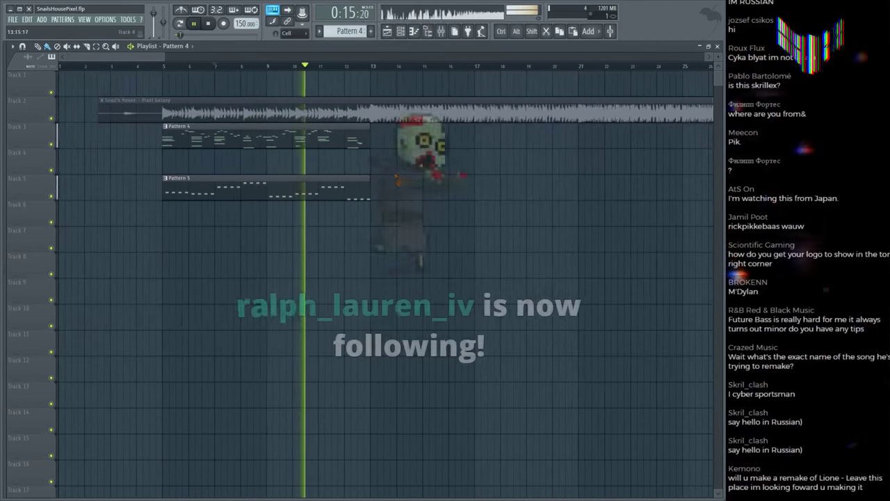
{"action": "left_click", "coordinate": [349, 113]}
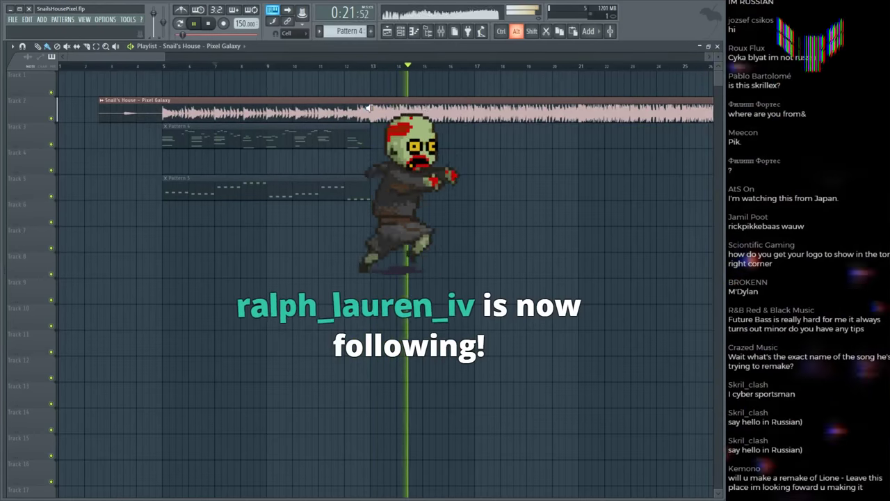
{"action": "key", "text": "space"}
{"action": "key", "text": "F6"}
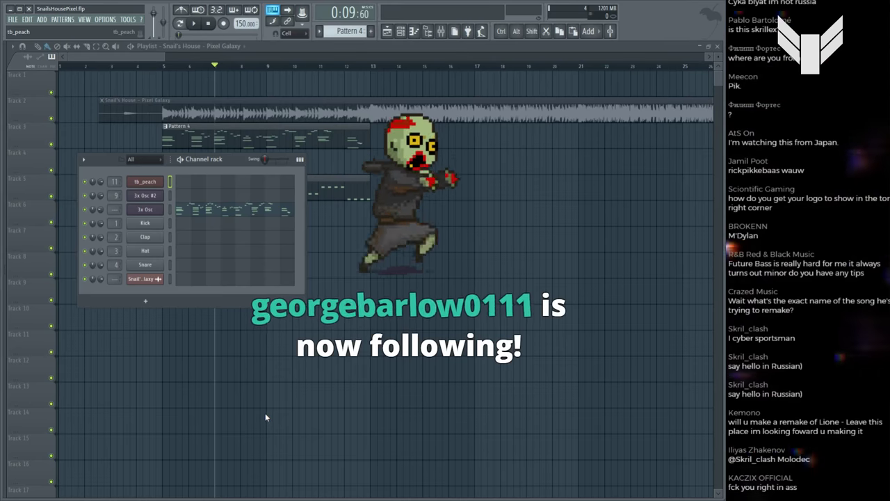
Step: Open the PorterSub Harmor synth window and move it aside to uncover the Channel rack
{"action": "left_click", "coordinate": [144, 181]}
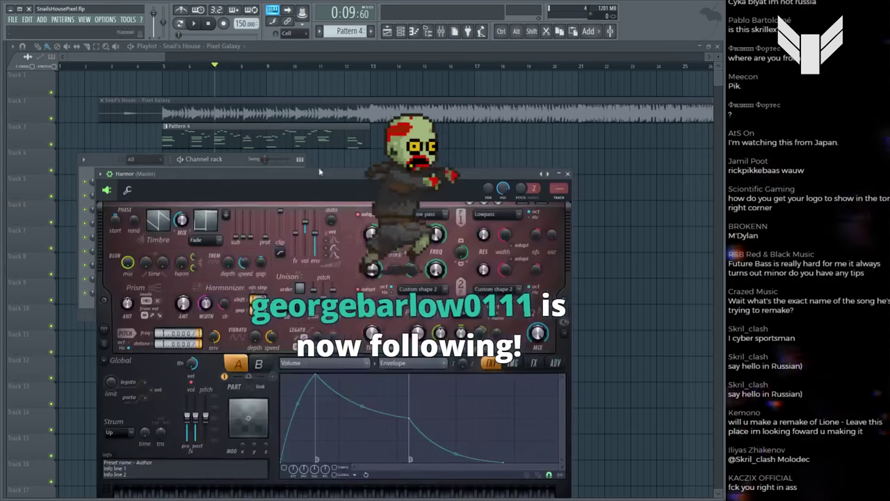
{"action": "left_click_drag", "start_coordinate": [287, 199], "coordinate": [211, 70]}
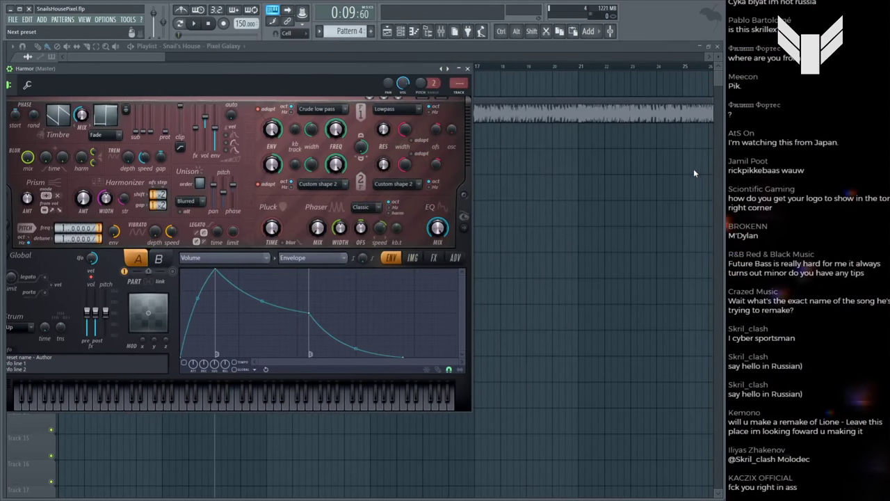
{"action": "left_click_drag", "start_coordinate": [193, 68], "coordinate": [236, 57]}
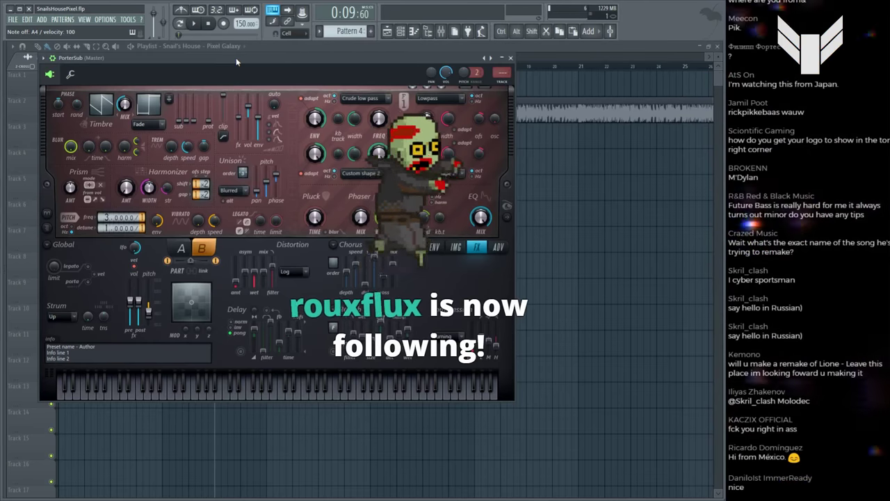
{"action": "left_click_drag", "start_coordinate": [236, 61], "coordinate": [312, 290]}
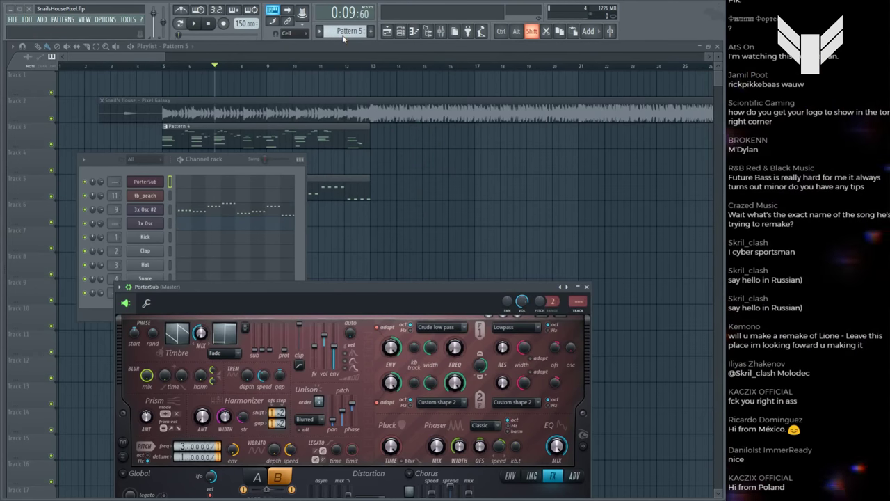
{"action": "key", "text": "shift"}
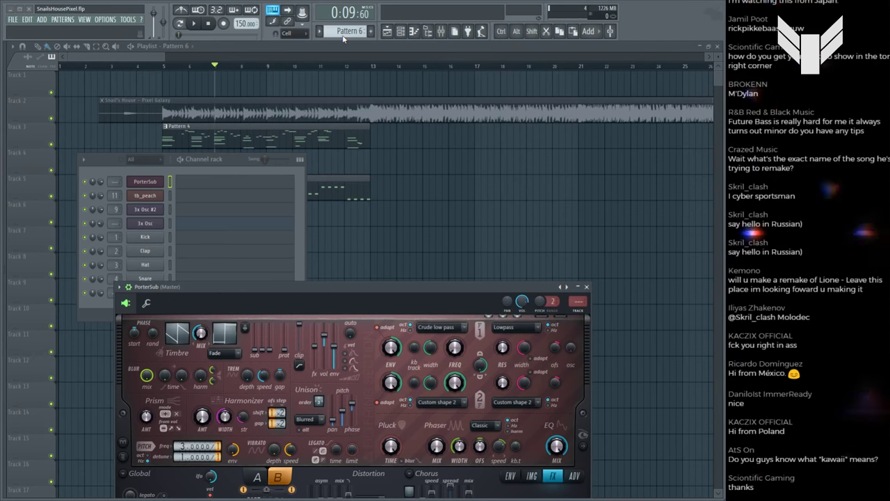
Step: Paste the offbeat bass notes, stretch them earlier, and glue each run into one long note
{"action": "left_click", "coordinate": [205, 186]}
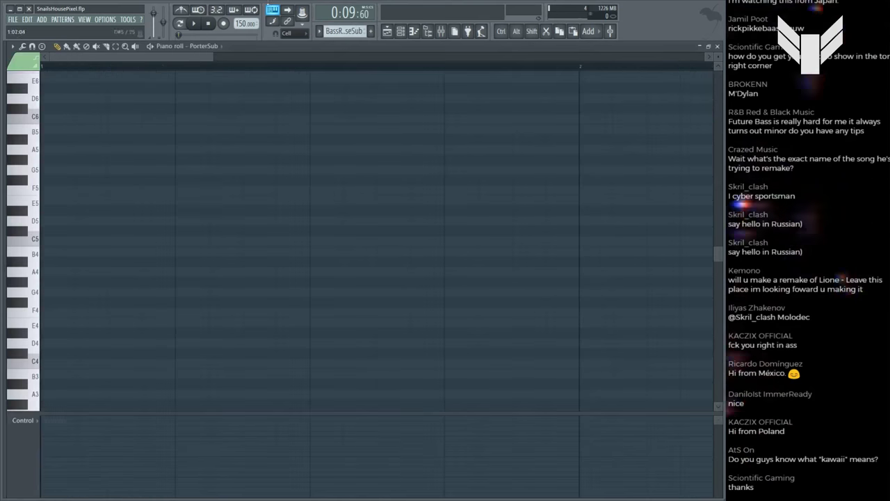
{"action": "key", "text": "F6"}
{"action": "key", "text": "F6"}
{"action": "key", "text": "F6"}
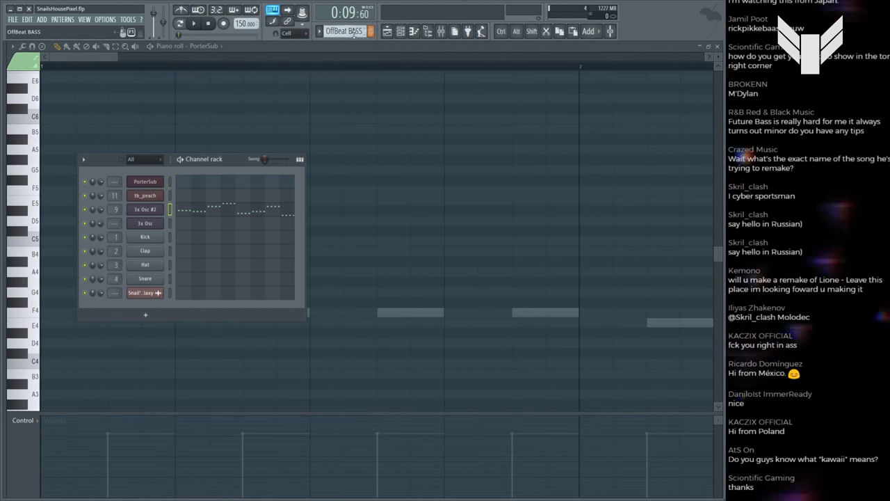
{"action": "scroll", "coordinate": [353, 32], "scroll_direction": "down", "scroll_amount": 1}
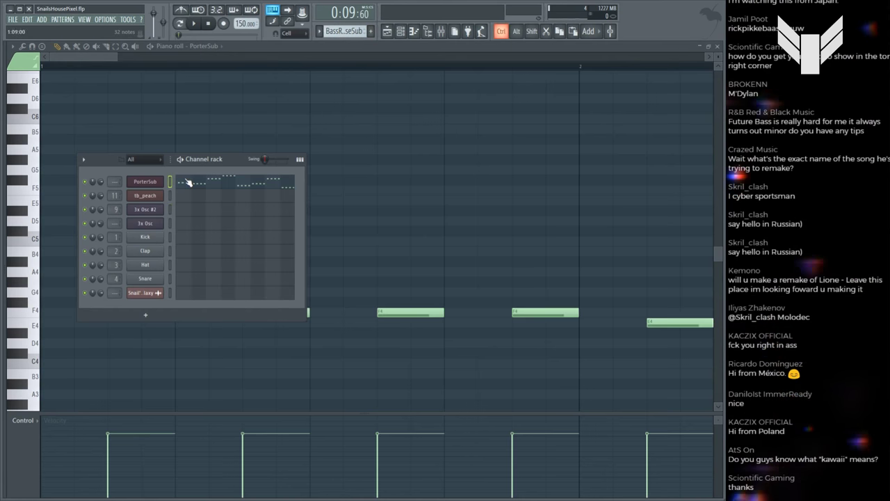
{"action": "key", "text": "F7"}
{"action": "key", "text": "F7"}
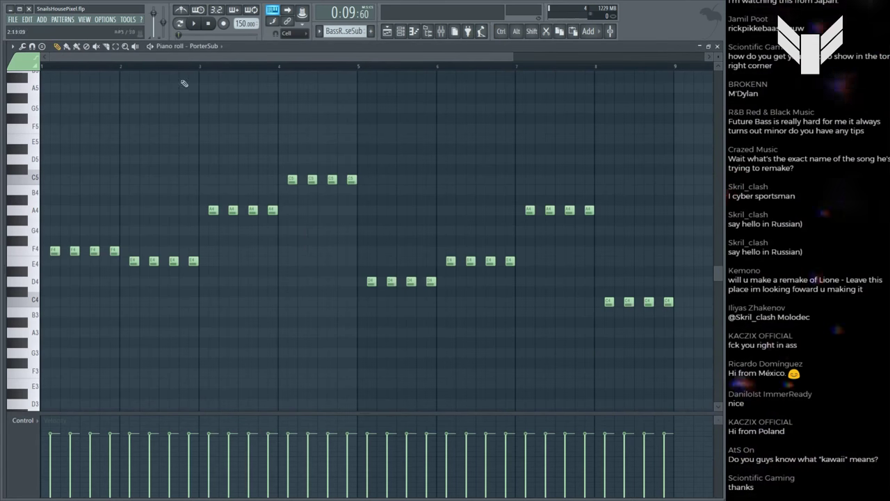
{"action": "key", "text": "ctrl+a"}
{"action": "left_click_drag", "start_coordinate": [49, 253], "coordinate": [44, 254]}
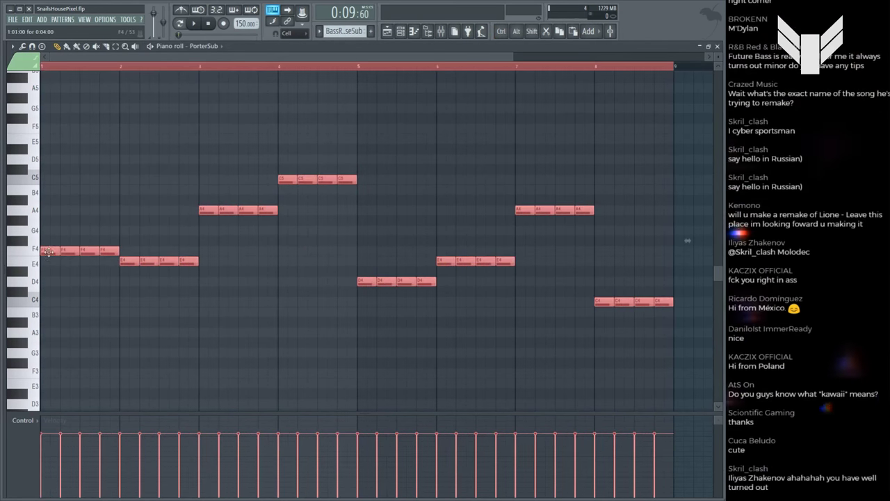
{"action": "key", "text": "ctrl+g"}
{"action": "key", "text": "ctrl+d"}
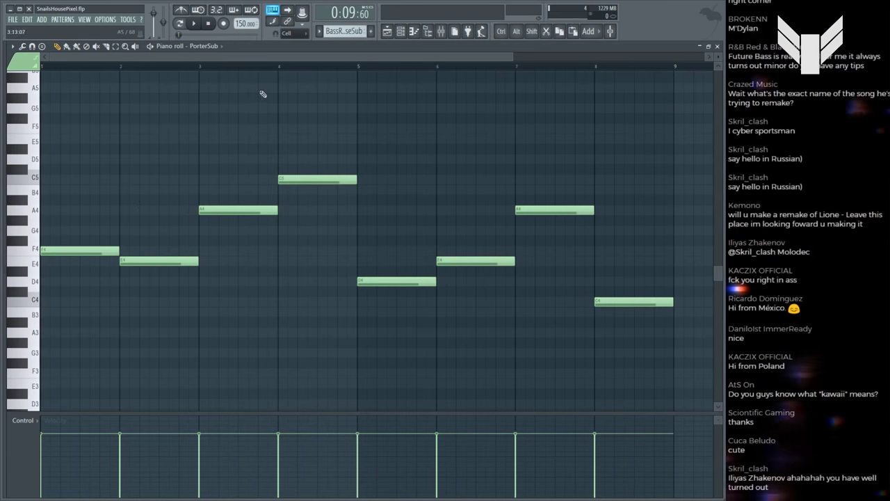
Step: Transpose the PorterSub sub line an octave down and audition it
{"action": "scroll", "coordinate": [237, 80], "scroll_direction": "down", "scroll_amount": 4}
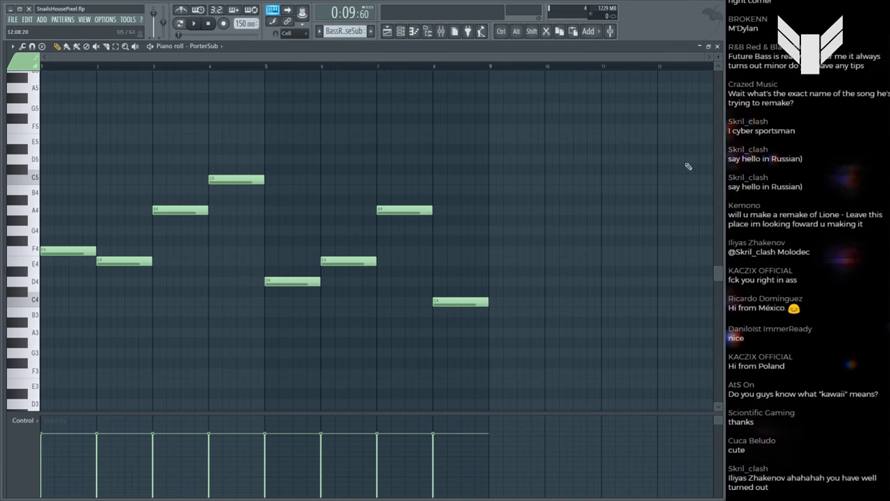
{"action": "key", "text": "space"}
{"action": "key", "text": "space"}
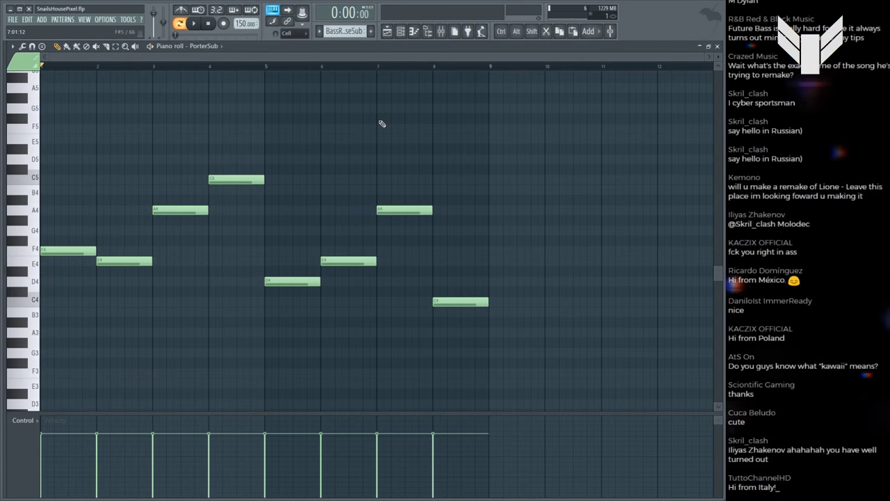
{"action": "key", "text": "ctrl+Down"}
{"action": "key", "text": "alt+F8"}
{"action": "key", "text": "alt+F8"}
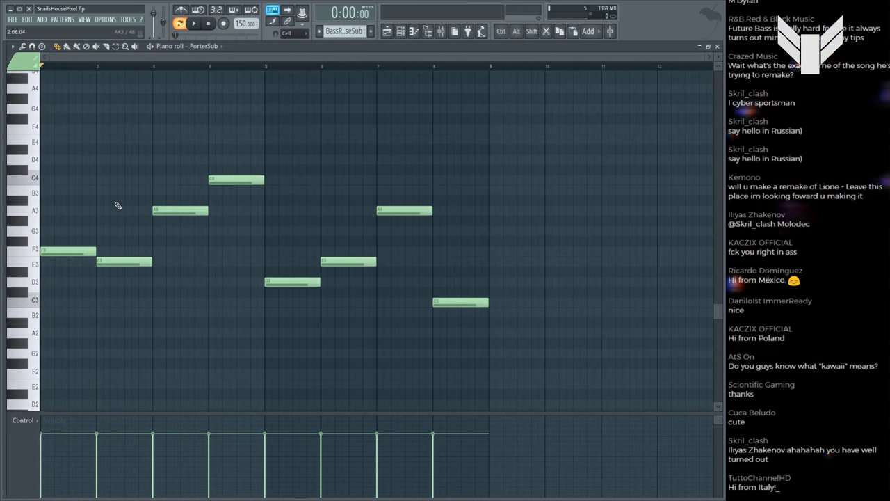
{"action": "left_click", "coordinate": [127, 198]}
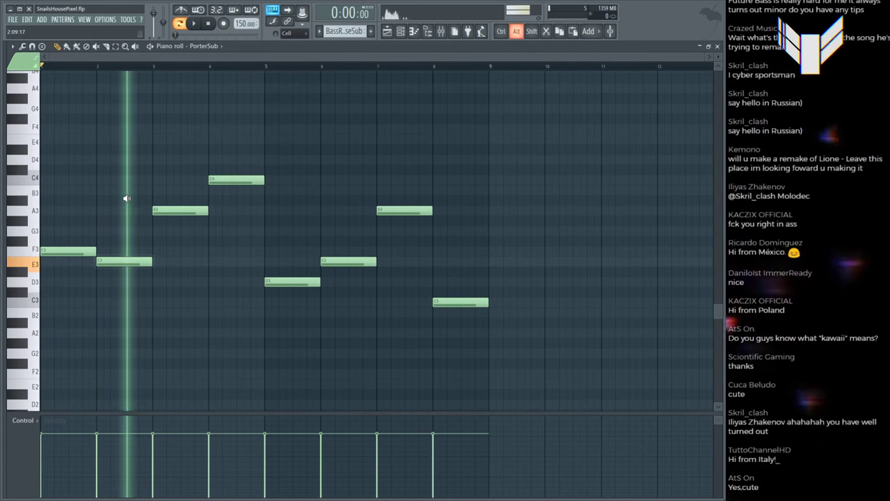
{"action": "left_click_drag", "start_coordinate": [150, 192], "coordinate": [239, 182]}
Step: Move the BassReeseSub clip to bar 13 on Track 5 and play back the bass transition
{"action": "key", "text": "F5"}
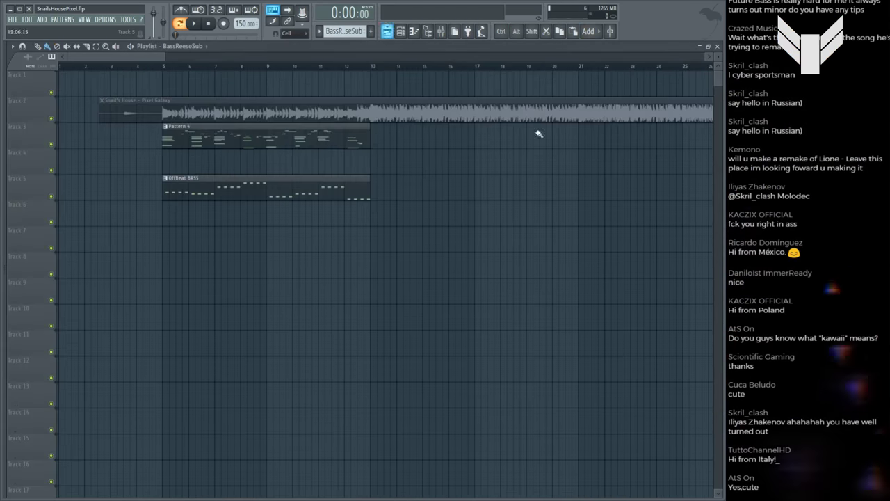
{"action": "left_click", "coordinate": [437, 179]}
{"action": "left_click_drag", "start_coordinate": [437, 179], "coordinate": [405, 188]}
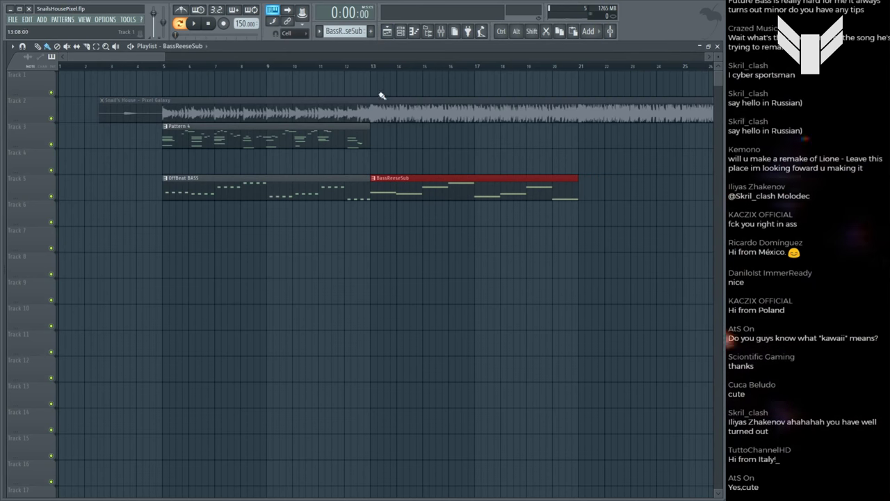
{"action": "key", "text": "space"}
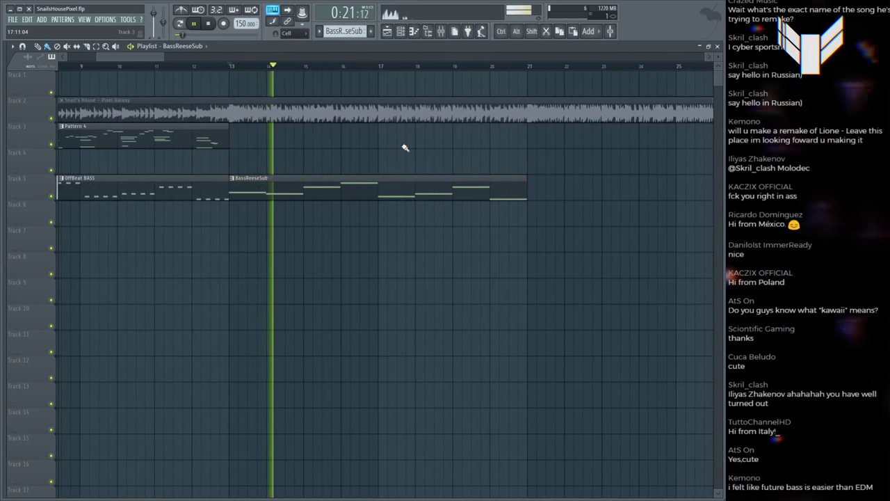
{"action": "scroll", "coordinate": [372, 70], "scroll_direction": "down", "scroll_amount": 2}
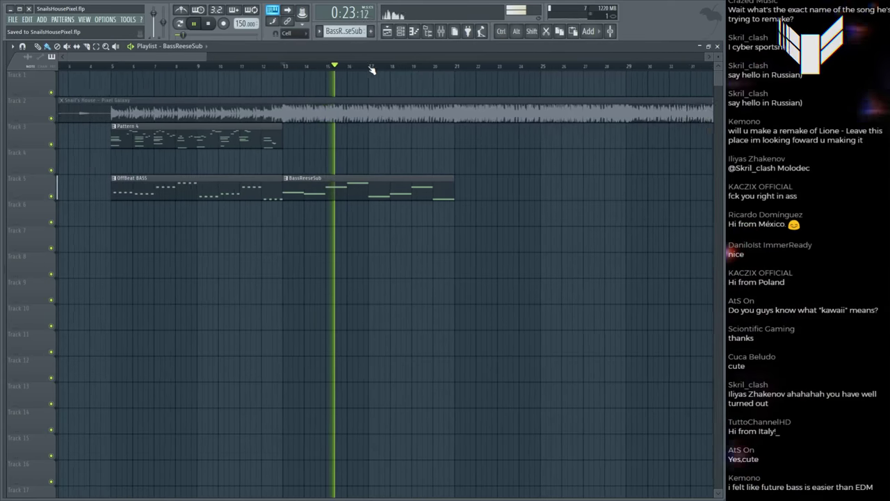
{"action": "scroll", "coordinate": [372, 69], "scroll_direction": "up", "scroll_amount": 1}
{"action": "left_click_drag", "start_coordinate": [234, 109], "coordinate": [222, 109]}
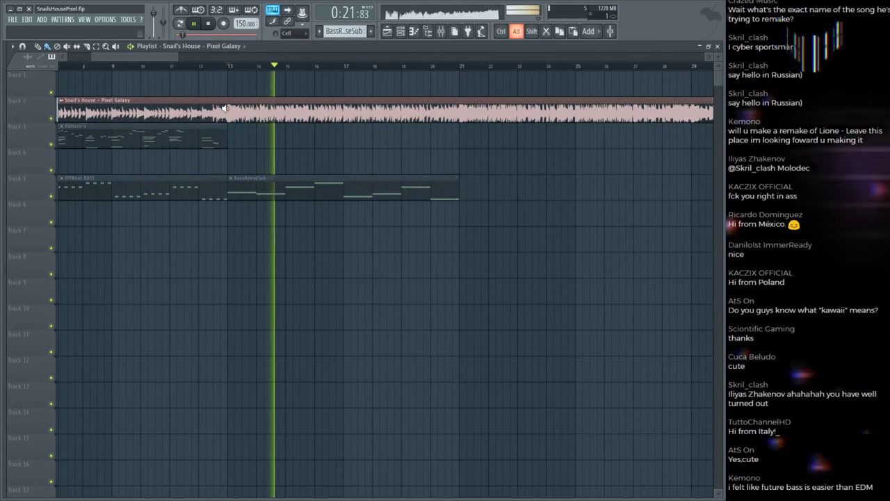
{"action": "key", "text": "space"}
Step: Add a Sylenth1 synth to the Channel rack and move its window right
{"action": "key", "text": "F6"}
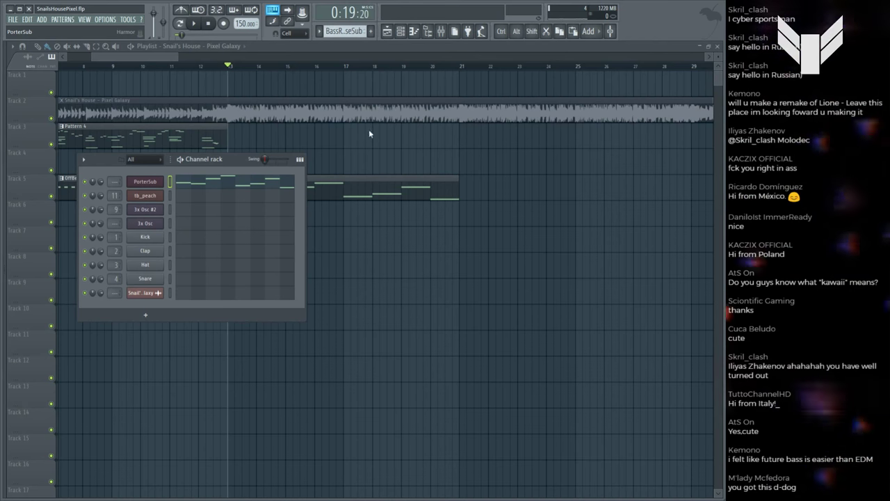
{"action": "left_click", "coordinate": [144, 182]}
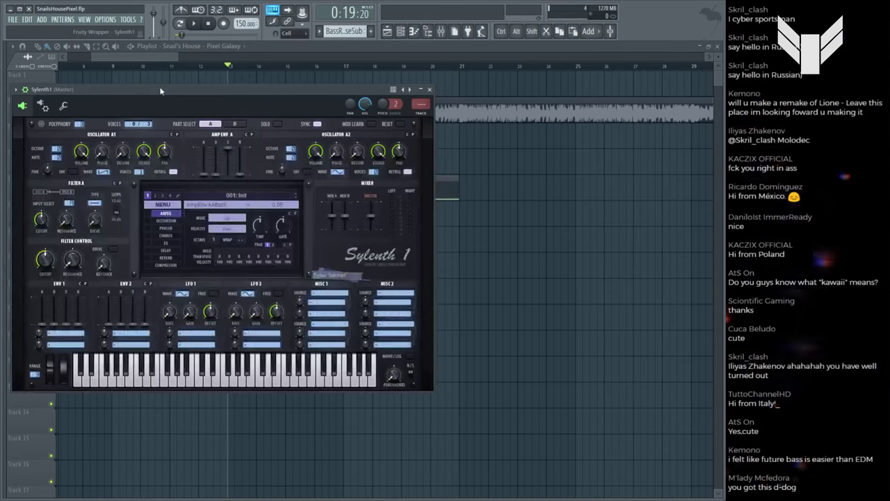
{"action": "left_click_drag", "start_coordinate": [222, 89], "coordinate": [553, 65]}
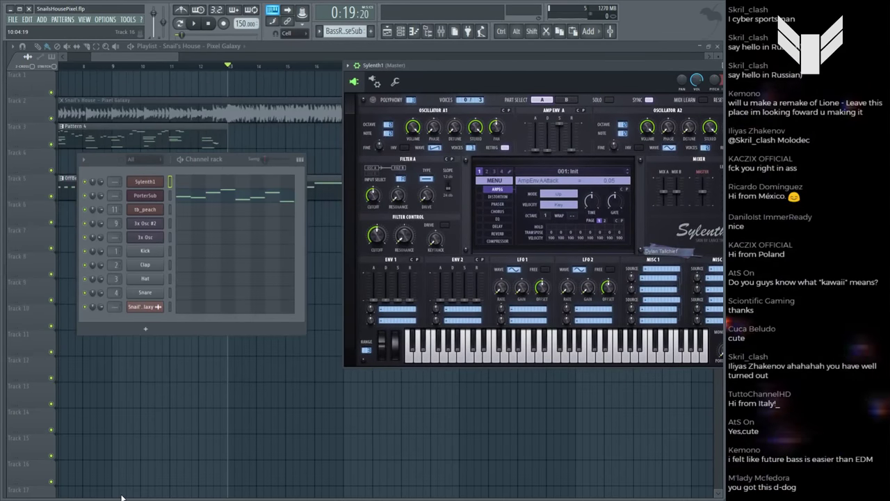
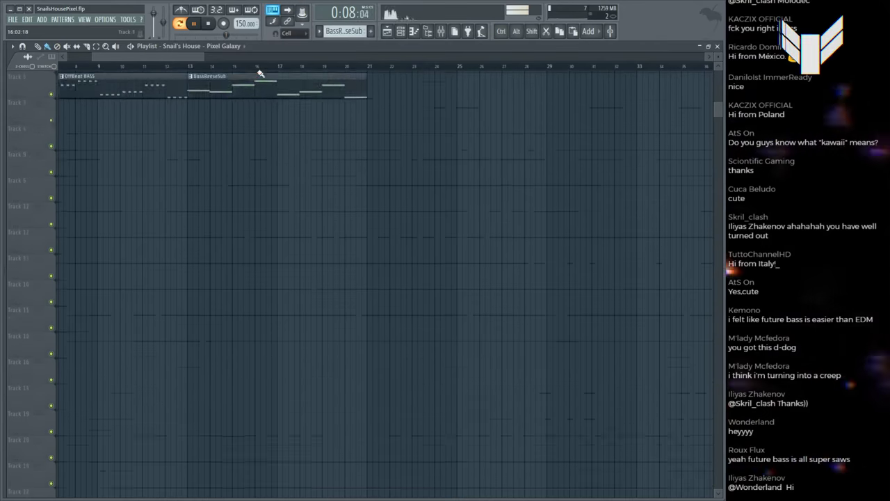
Step: Scroll the Playlist back up to Tracks 1–5 and bring up the Channel rack
{"action": "scroll", "coordinate": [355, 149], "scroll_direction": "up", "scroll_amount": 7}
{"action": "scroll", "coordinate": [356, 148], "scroll_direction": "up", "scroll_amount": 1}
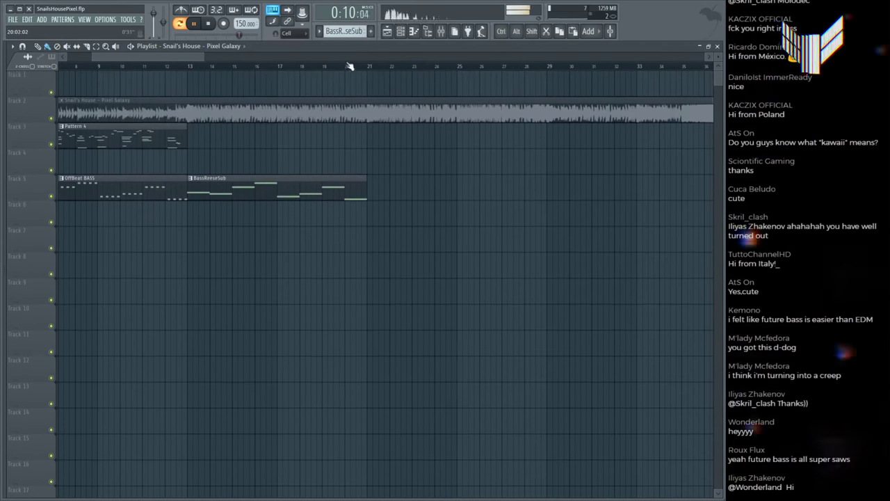
{"action": "scroll", "coordinate": [347, 64], "scroll_direction": "down", "scroll_amount": 3}
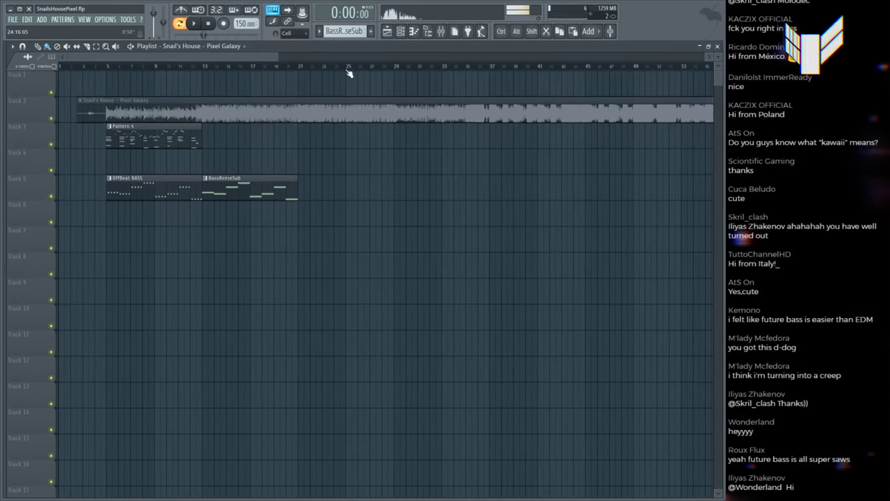
{"action": "key", "text": "F6"}
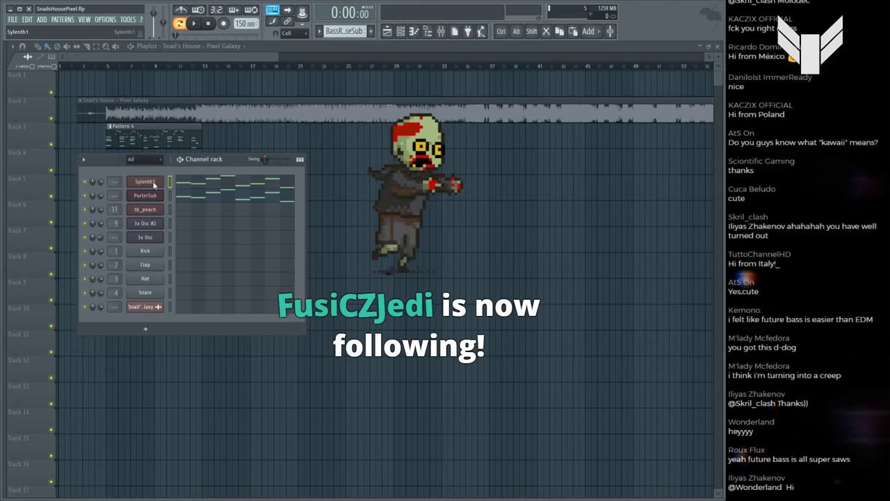
Step: Cycle through the Mixer, Channel rack and Playlist, then hide the Playlist to reveal the piano roll
{"action": "left_click", "coordinate": [441, 31]}
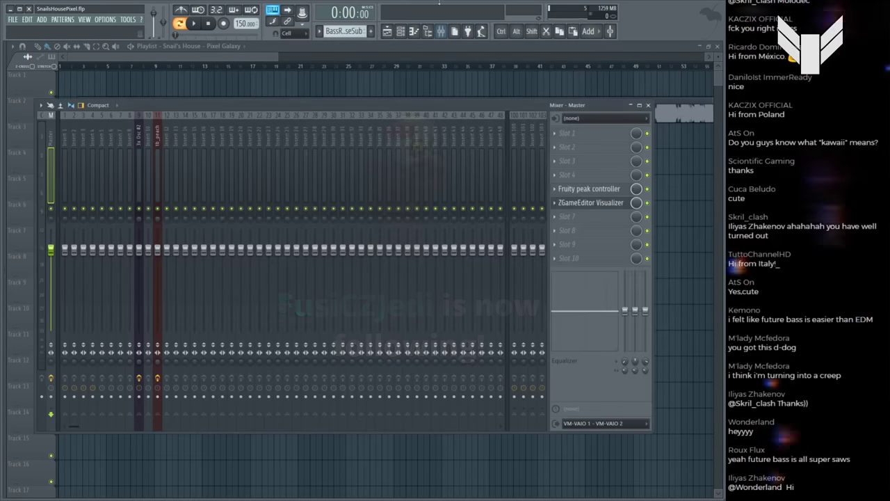
{"action": "key", "text": "F6"}
{"action": "left_click", "coordinate": [339, 59]}
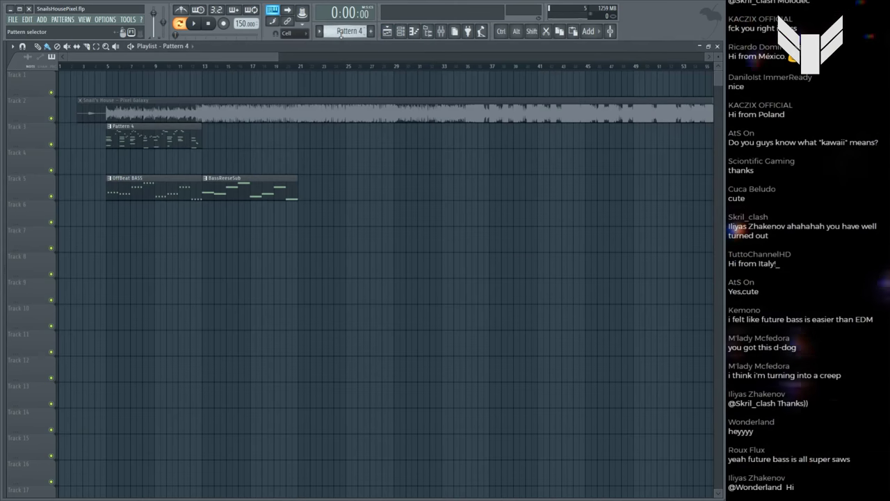
{"action": "key", "text": "F6"}
{"action": "key", "text": "F6"}
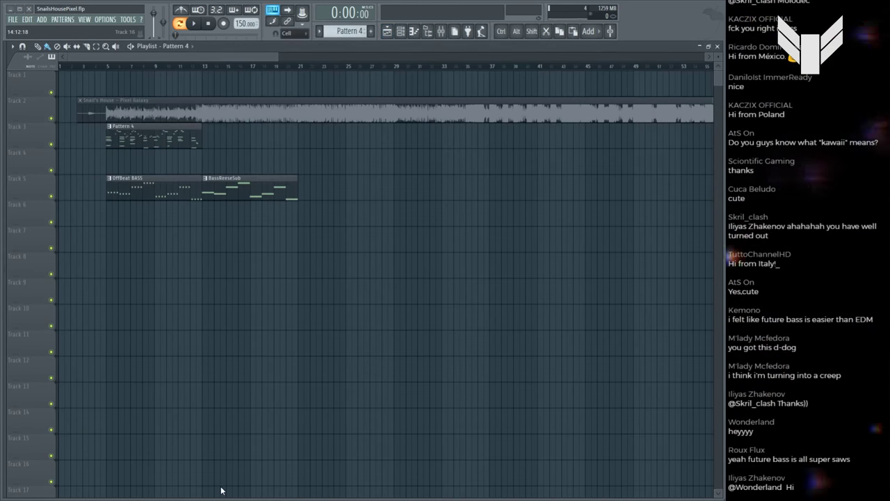
{"action": "key", "text": "F5"}
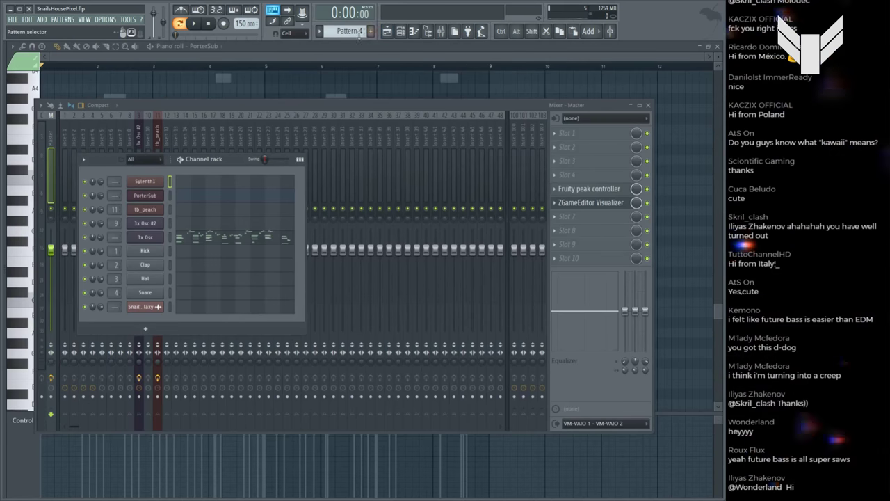
{"action": "scroll", "coordinate": [359, 34], "scroll_direction": "down", "scroll_amount": 1}
Step: Open tb_peach from Pattern 3 in the piano roll and audition its notes around bars 14–16
{"action": "left_click", "coordinate": [235, 208]}
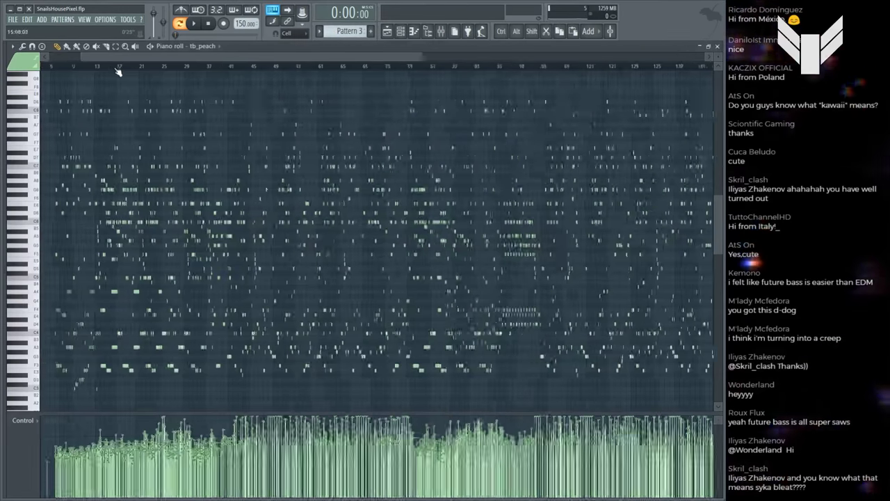
{"action": "scroll", "coordinate": [119, 72], "scroll_direction": "up", "scroll_amount": 10}
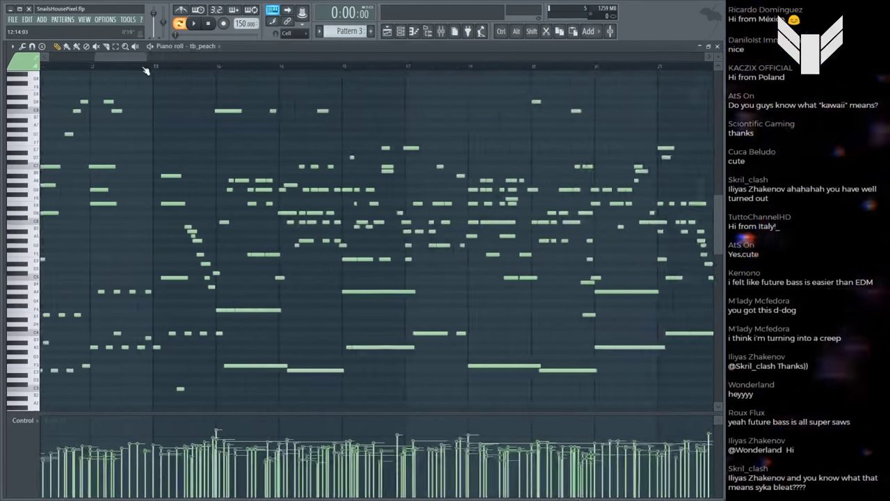
{"action": "scroll", "coordinate": [146, 71], "scroll_direction": "up", "scroll_amount": 1}
{"action": "right_click", "coordinate": [265, 236], "text": "alt"}
{"action": "right_click", "coordinate": [353, 235], "text": "alt"}
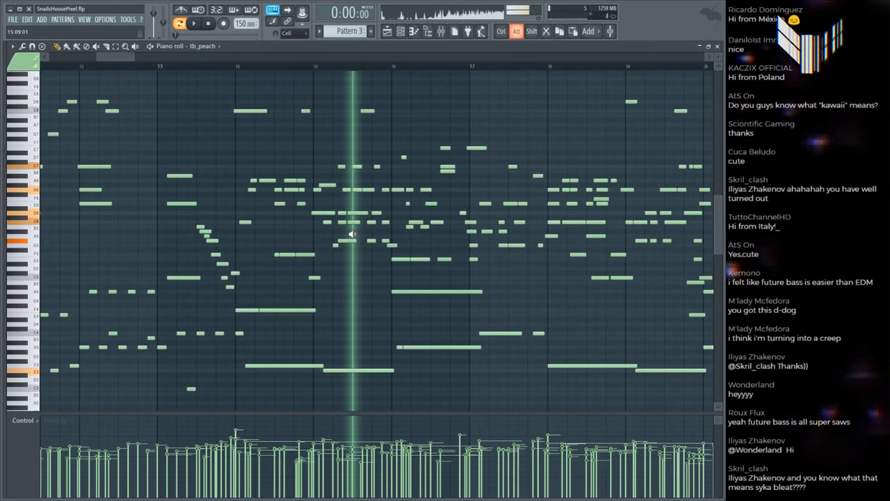
{"action": "right_click", "coordinate": [401, 225], "text": "alt"}
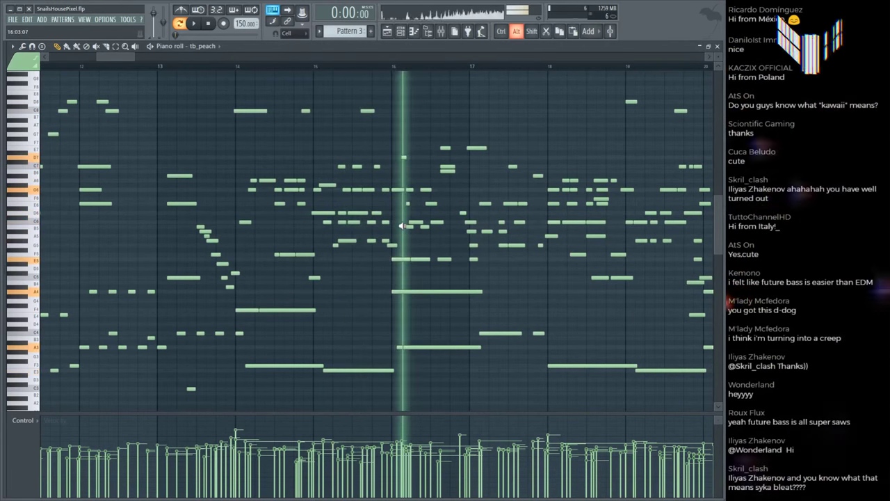
{"action": "right_click", "coordinate": [491, 229], "text": "alt"}
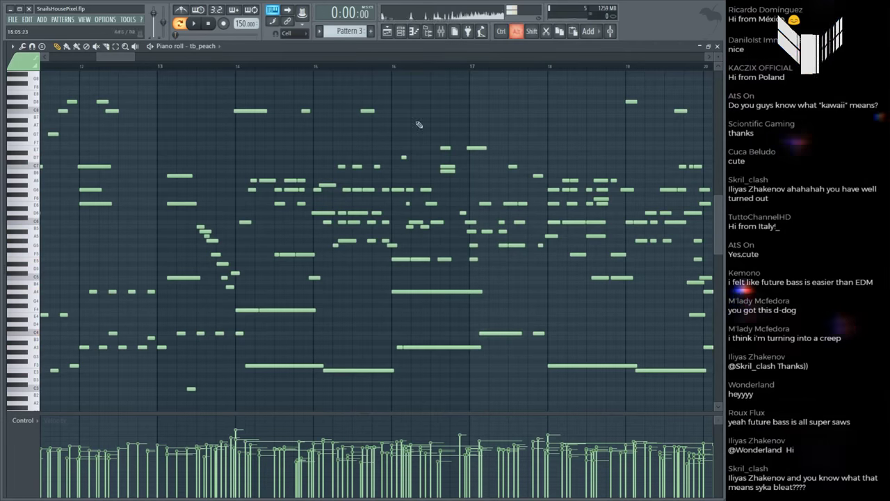
Step: Select the tb_peach melody from bar 14 to about bar 22 and switch to the BassReeseSub pattern
{"action": "scroll", "coordinate": [327, 76], "scroll_direction": "down", "scroll_amount": 1}
{"action": "scroll", "coordinate": [309, 98], "scroll_direction": "down", "scroll_amount": 5}
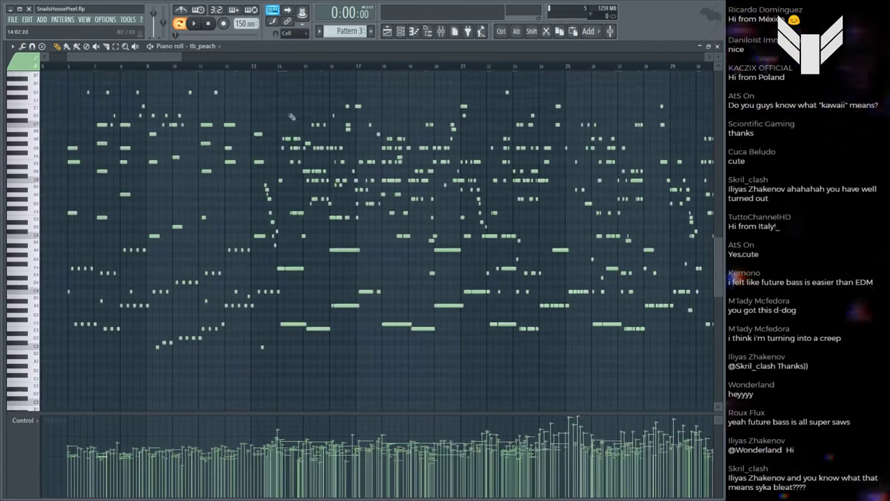
{"action": "left_click_drag", "start_coordinate": [281, 97], "coordinate": [510, 345]}
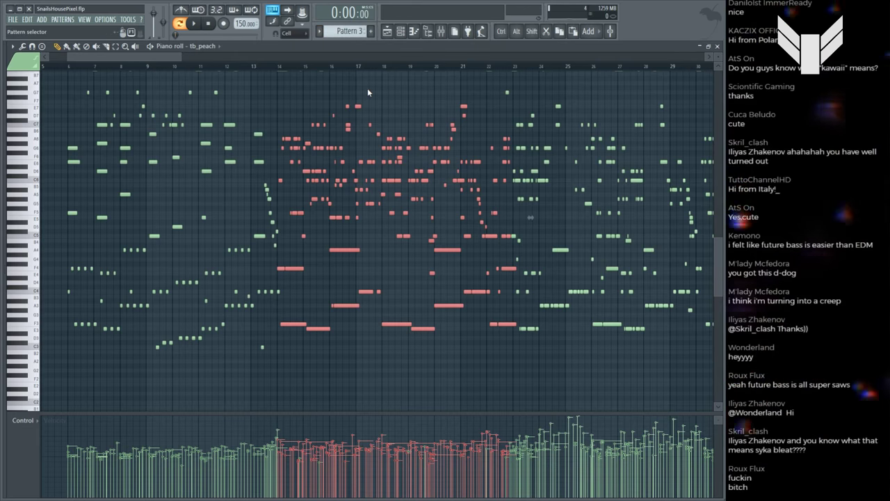
{"action": "key", "text": "KP_Add"}
{"action": "scroll", "coordinate": [331, 60], "scroll_direction": "up", "scroll_amount": 3}
Step: Open PorterSub's notes, play them, and cut the extra red notes out
{"action": "scroll", "coordinate": [341, 69], "scroll_direction": "up", "scroll_amount": 1}
{"action": "key", "text": "F6"}
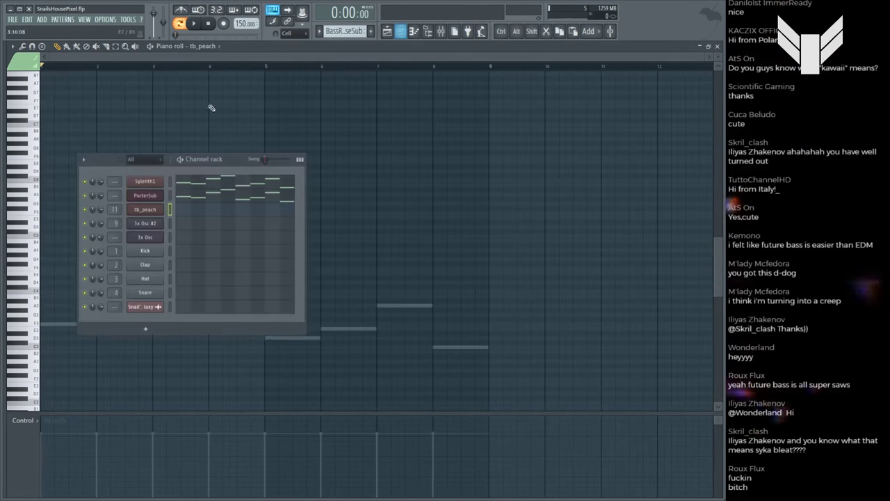
{"action": "left_click", "coordinate": [225, 192]}
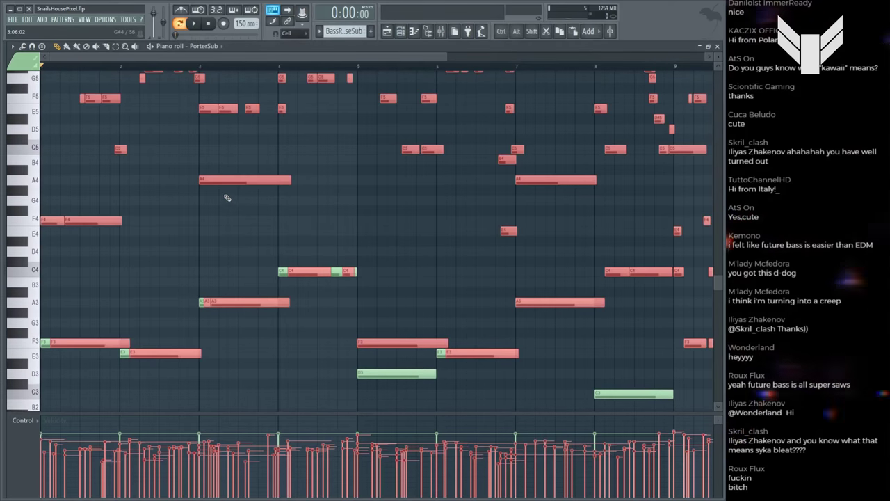
{"action": "scroll", "coordinate": [216, 199], "scroll_direction": "down", "scroll_amount": 3}
{"action": "key", "text": "space"}
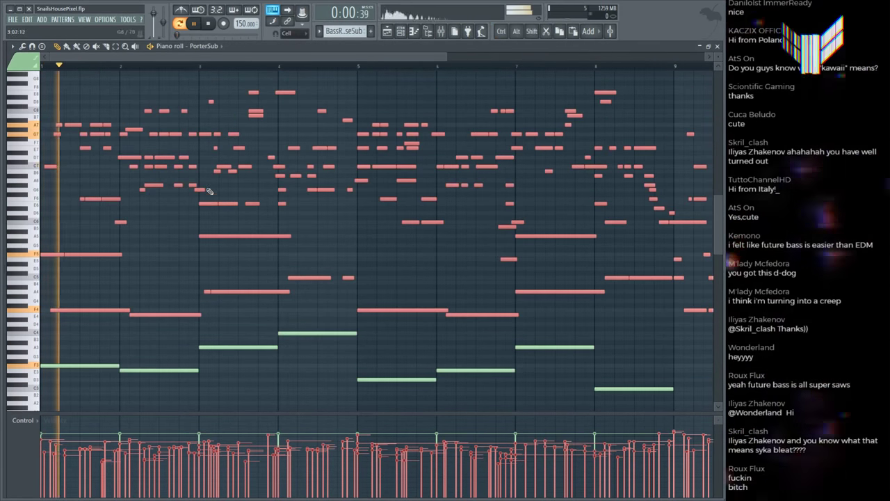
{"action": "key", "text": "space"}
{"action": "scroll", "coordinate": [194, 64], "scroll_direction": "down", "scroll_amount": 1}
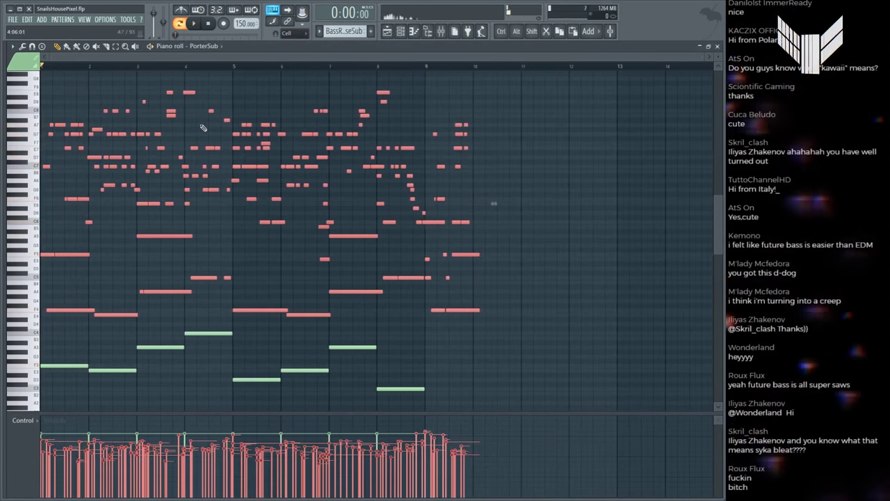
{"action": "key", "text": "Delete"}
Step: Paste the melody notes into Sylenth1's piano roll, deselect them, and play the pattern through
{"action": "key", "text": "F6"}
{"action": "left_click", "coordinate": [212, 192]}
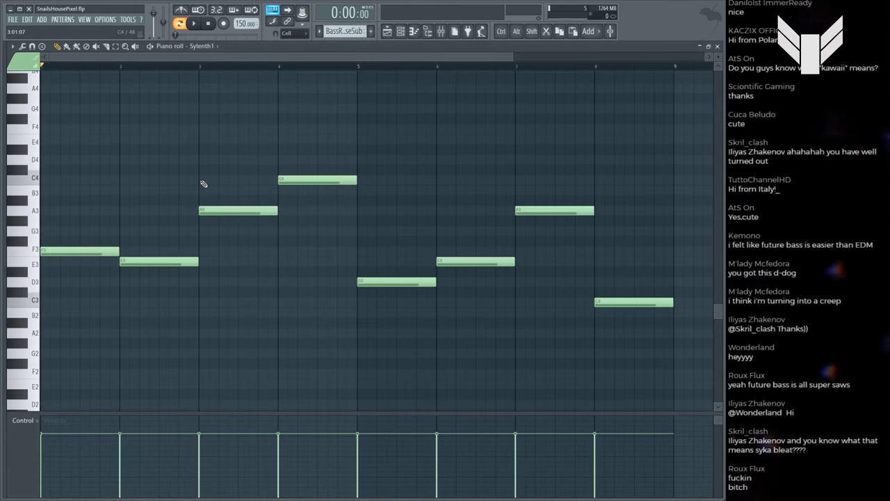
{"action": "key", "text": "space"}
{"action": "scroll", "coordinate": [65, 209], "scroll_direction": "up", "scroll_amount": 3}
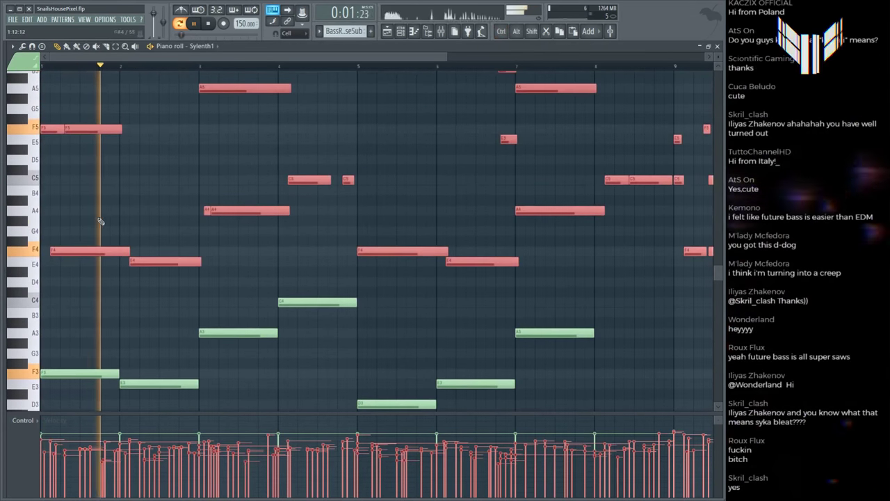
{"action": "scroll", "coordinate": [105, 139], "scroll_direction": "up", "scroll_amount": 3}
{"action": "scroll", "coordinate": [160, 85], "scroll_direction": "down", "scroll_amount": 3, "text": "ctrl"}
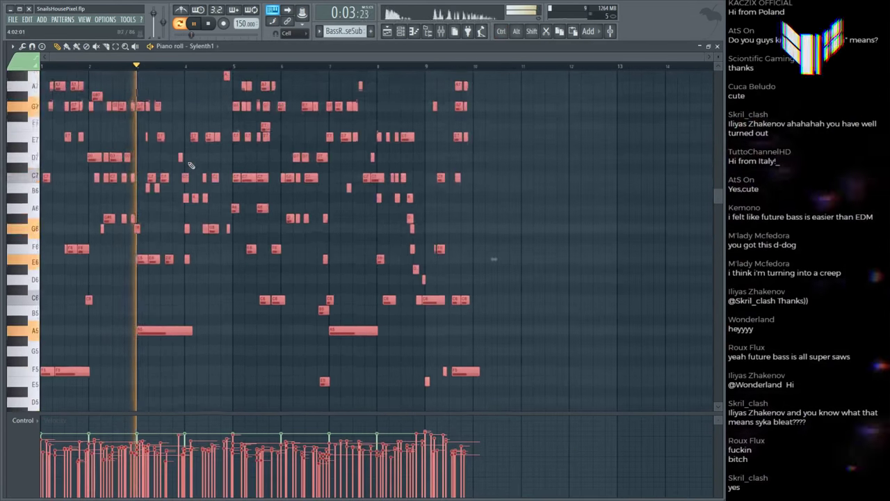
{"action": "scroll", "coordinate": [181, 132], "scroll_direction": "up", "scroll_amount": 5}
{"action": "left_click", "coordinate": [192, 153]}
{"action": "scroll", "coordinate": [192, 153], "scroll_direction": "down", "scroll_amount": 12}
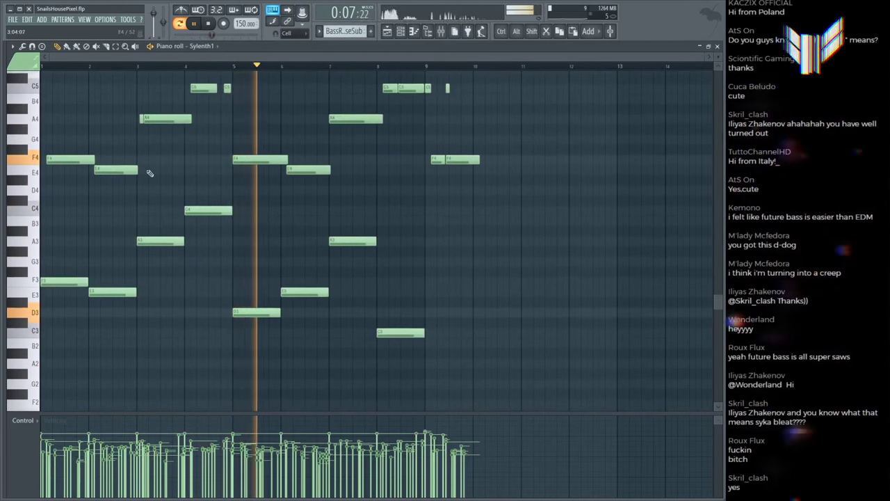
{"action": "scroll", "coordinate": [195, 177], "scroll_direction": "up", "scroll_amount": 2}
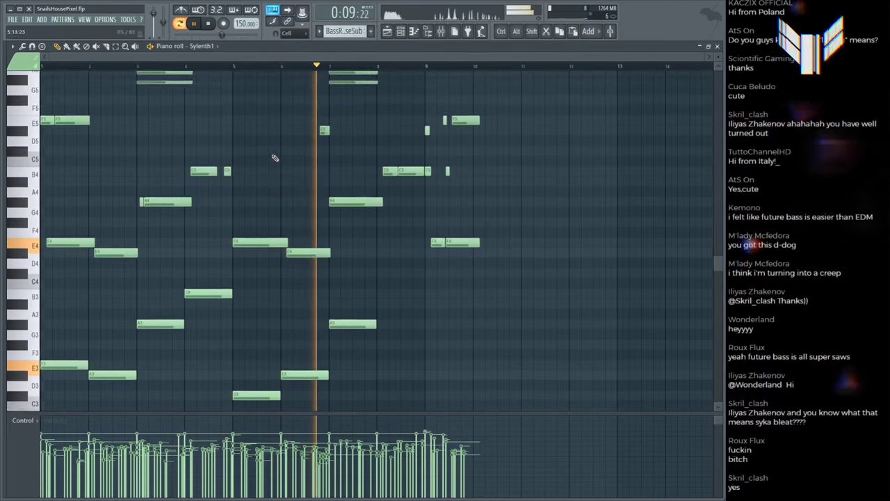
{"action": "scroll", "coordinate": [278, 209], "scroll_direction": "up", "scroll_amount": 4}
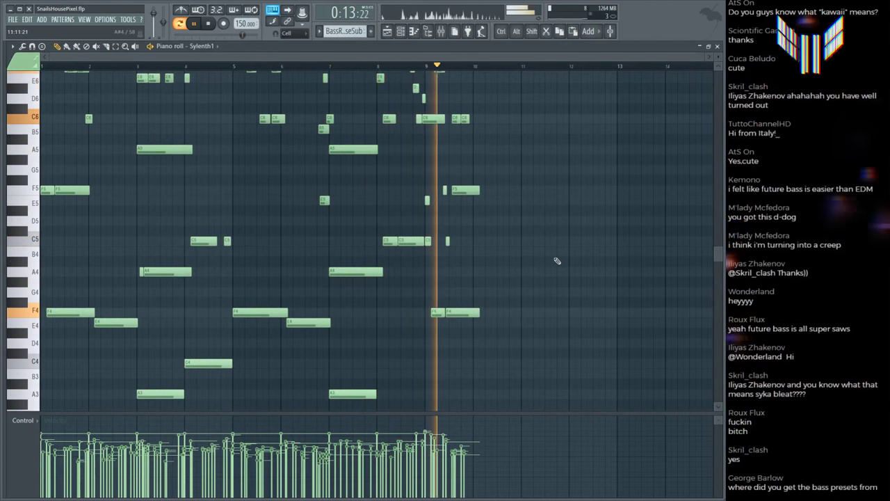
{"action": "key", "text": "space"}
{"action": "scroll", "coordinate": [598, 248], "scroll_direction": "down", "scroll_amount": 4}
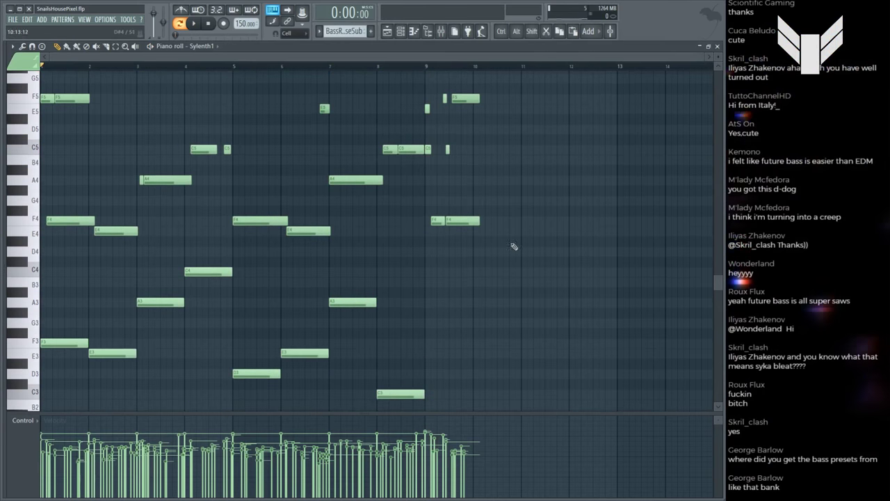
{"action": "right_click", "coordinate": [77, 226], "text": "alt"}
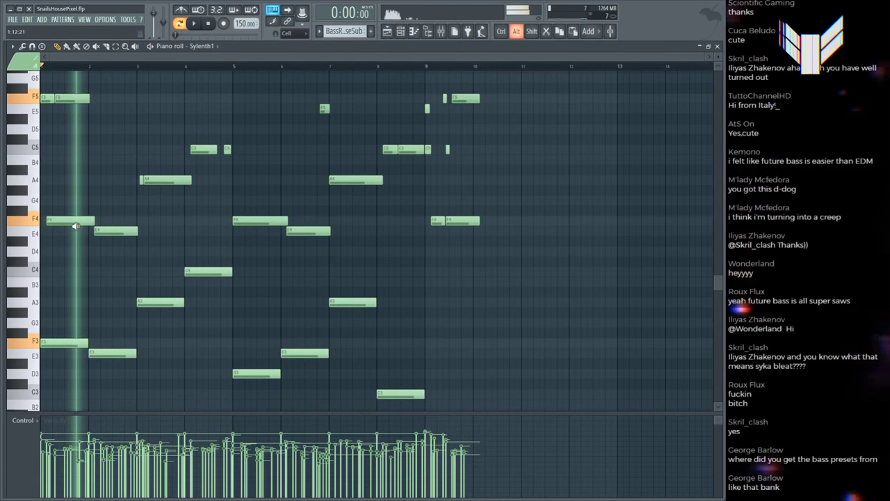
{"action": "right_click", "coordinate": [122, 219], "text": "alt"}
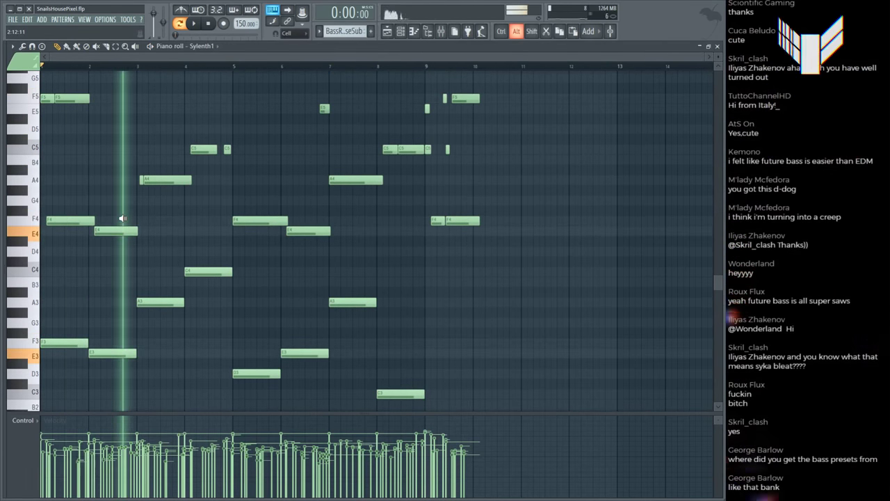
{"action": "right_click", "coordinate": [171, 206], "text": "alt"}
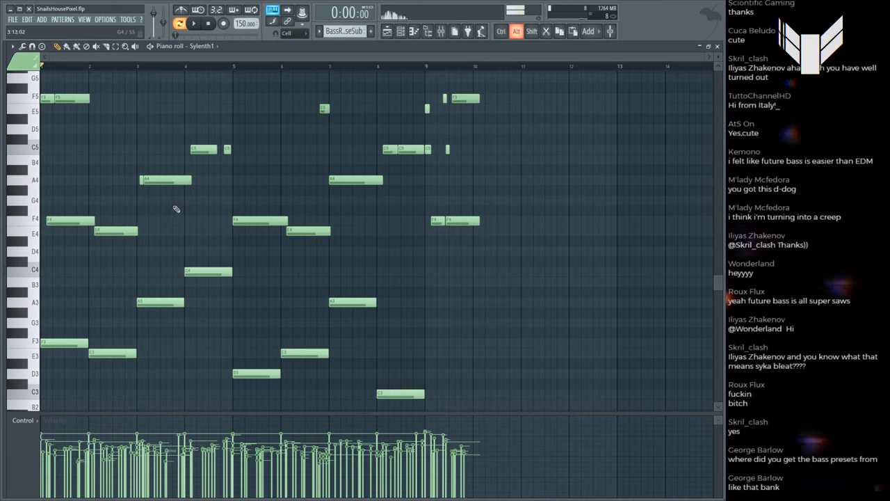
{"action": "right_click", "coordinate": [201, 200], "text": "alt"}
{"action": "right_click", "coordinate": [252, 209], "text": "alt"}
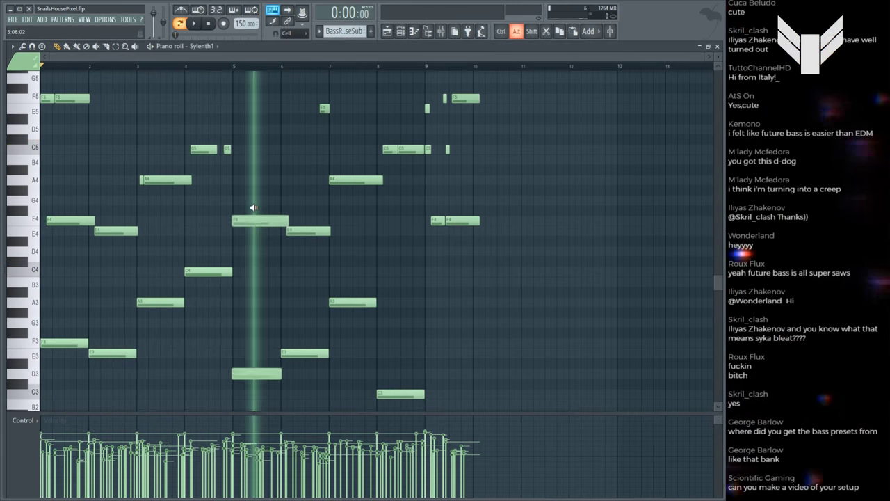
{"action": "right_click", "coordinate": [304, 205], "text": "alt"}
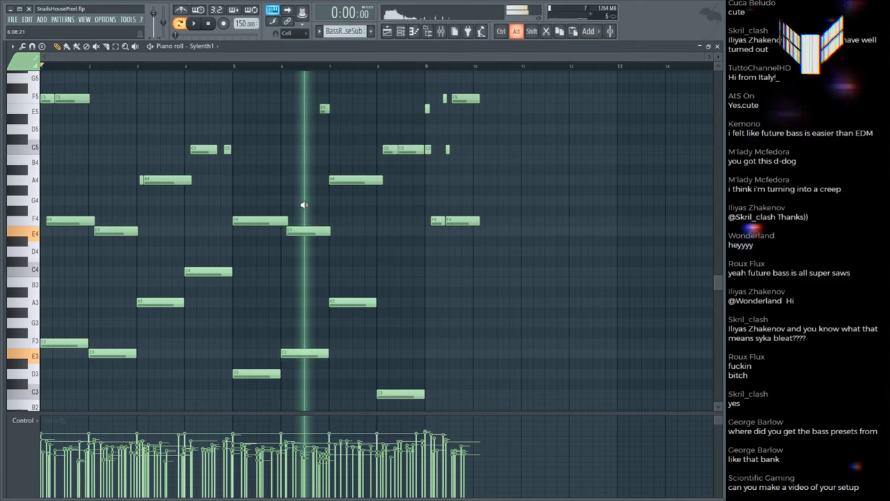
{"action": "right_click", "coordinate": [341, 188], "text": "alt"}
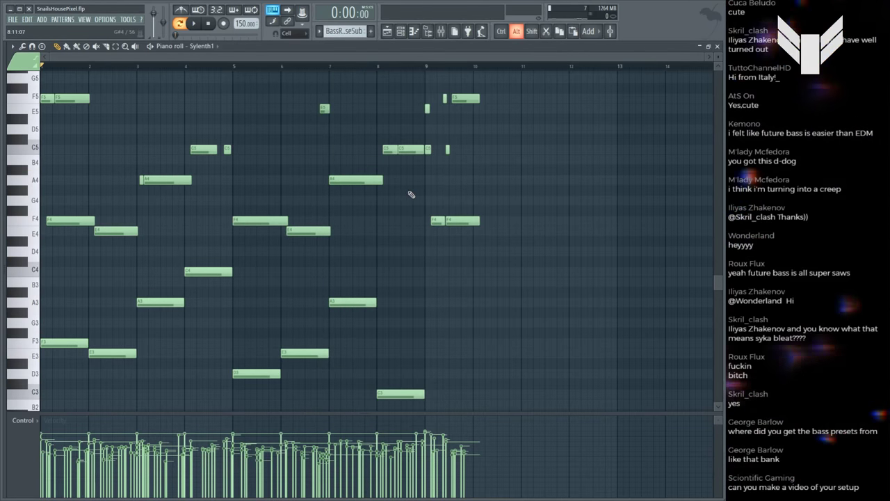
{"action": "right_click", "coordinate": [410, 194], "text": "alt"}
{"action": "right_click", "coordinate": [56, 191], "text": "alt"}
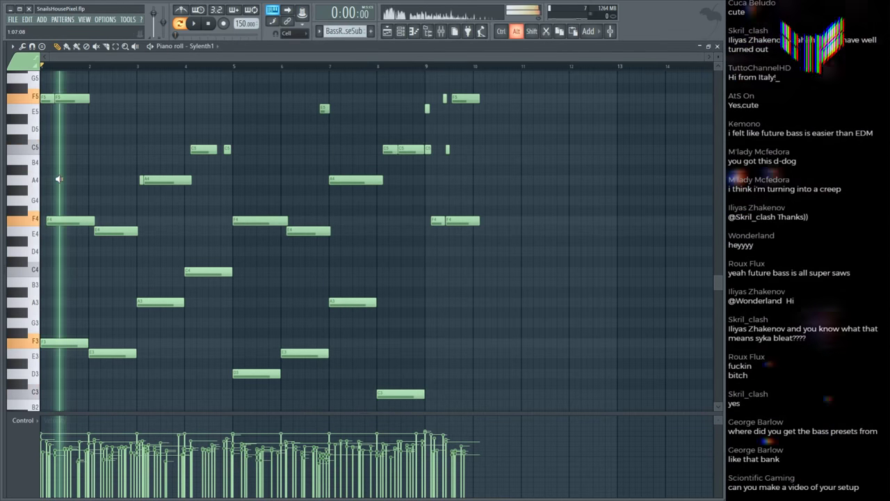
{"action": "scroll", "coordinate": [69, 217], "scroll_direction": "up", "scroll_amount": 4}
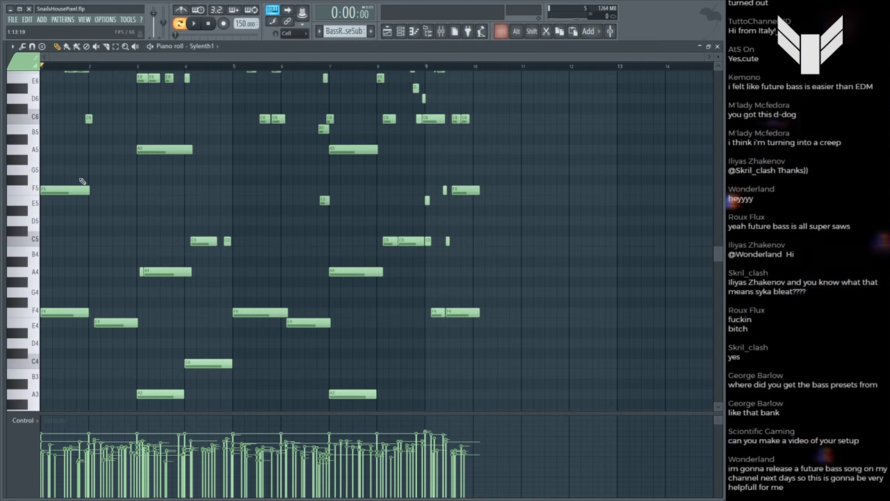
{"action": "scroll", "coordinate": [66, 300], "scroll_direction": "up", "scroll_amount": 5}
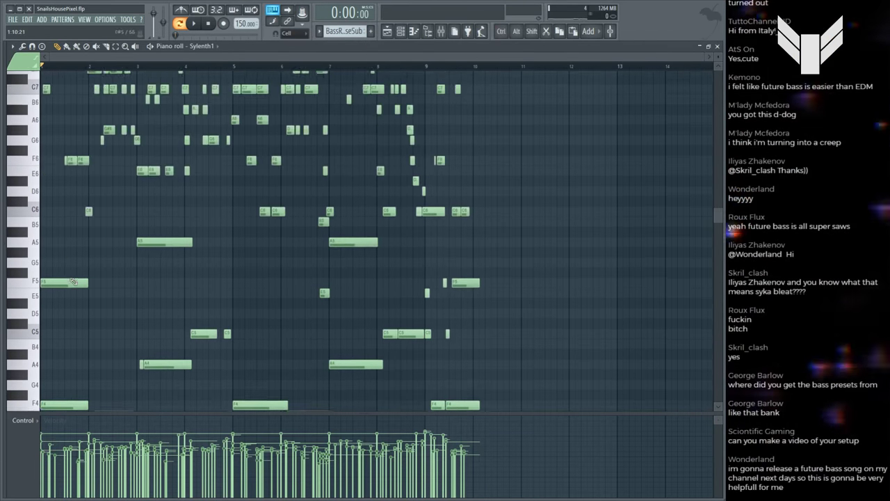
{"action": "right_click", "coordinate": [75, 209], "text": "alt"}
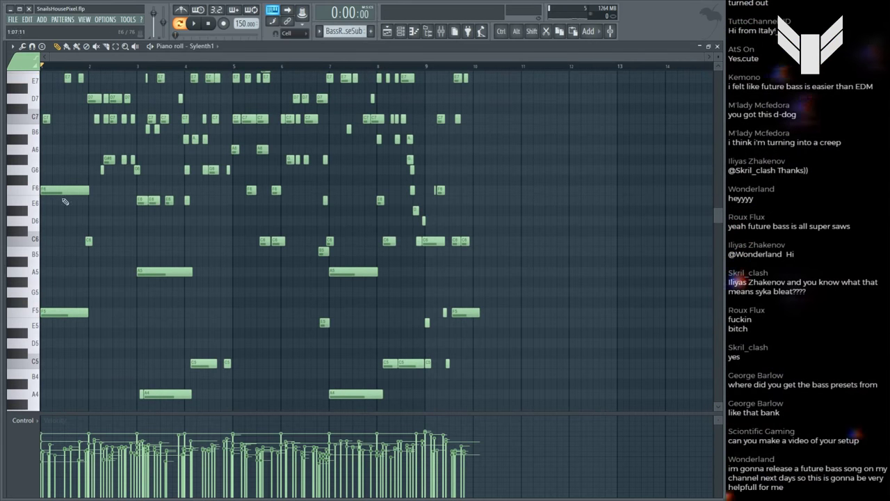
{"action": "left_click_drag", "start_coordinate": [62, 176], "coordinate": [65, 235]}
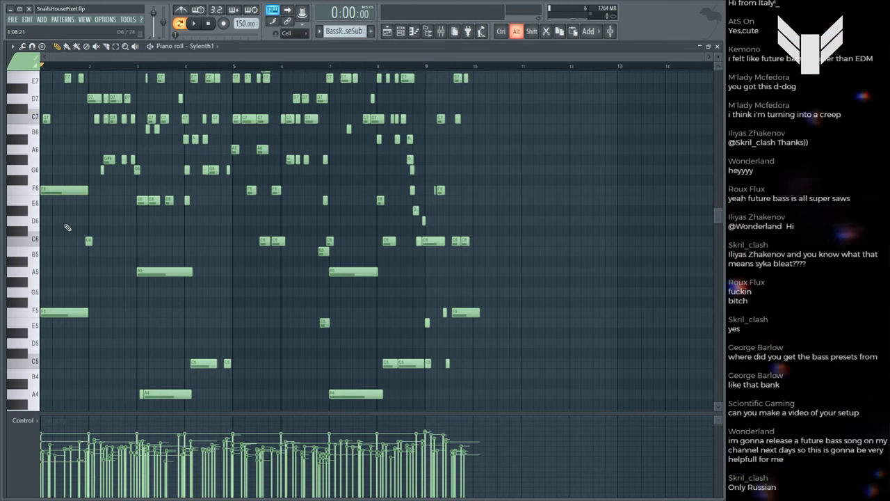
{"action": "right_click", "coordinate": [67, 228], "text": "alt"}
Step: Preview the opening chord and stretch the A7 note back to the bar start
{"action": "scroll", "coordinate": [67, 228], "scroll_direction": "down", "scroll_amount": 4}
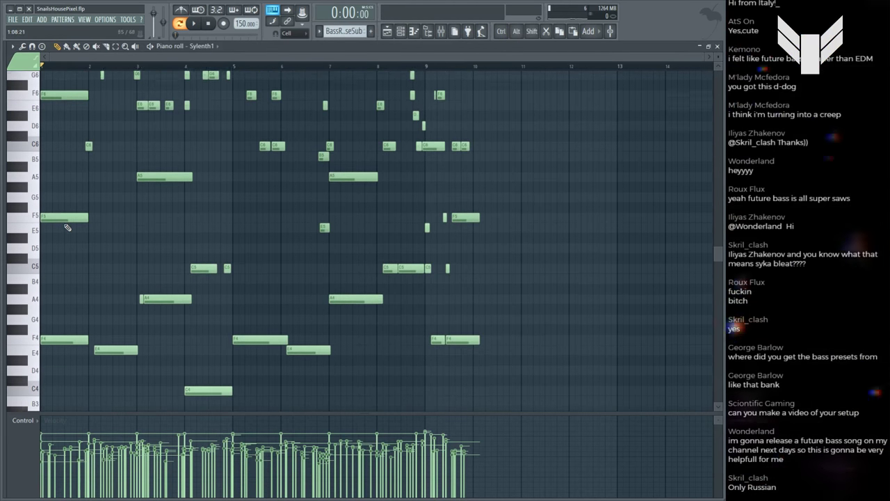
{"action": "scroll", "coordinate": [56, 252], "scroll_direction": "up", "scroll_amount": 6}
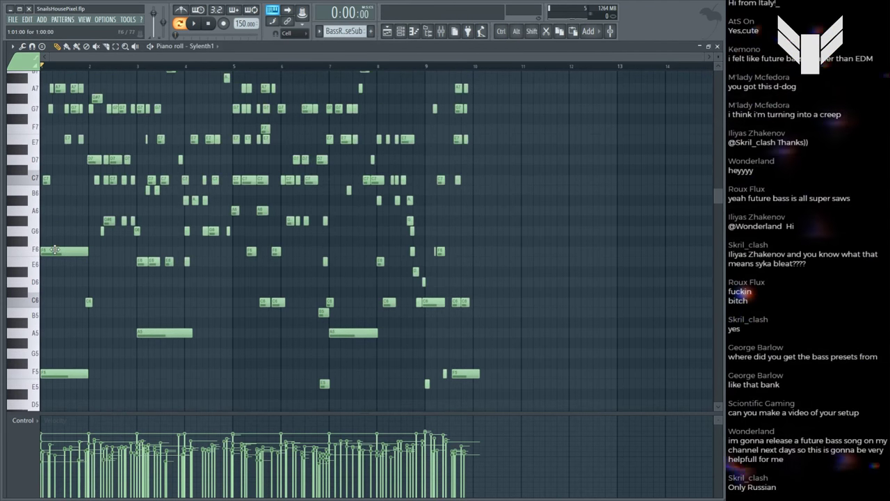
{"action": "right_click", "coordinate": [55, 250], "text": "alt"}
{"action": "scroll", "coordinate": [54, 230], "scroll_direction": "up", "scroll_amount": 2}
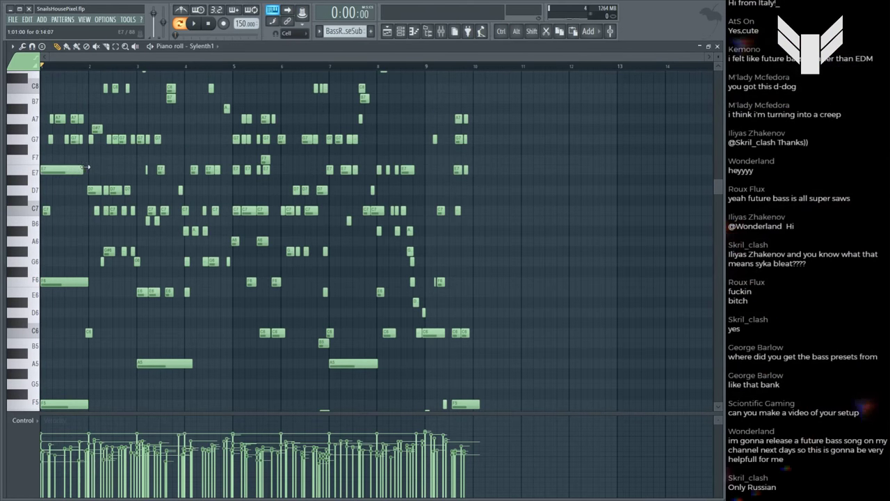
{"action": "right_click", "coordinate": [76, 168], "text": "alt"}
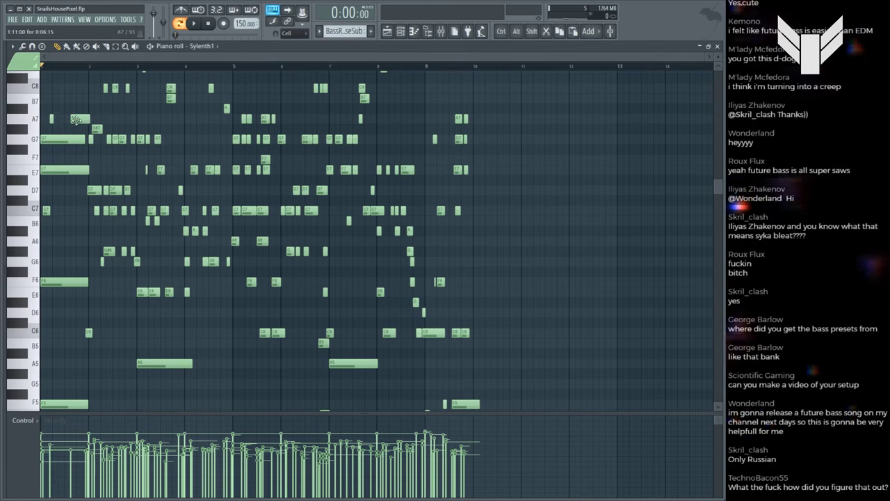
{"action": "left_click_drag", "start_coordinate": [73, 120], "coordinate": [66, 120]}
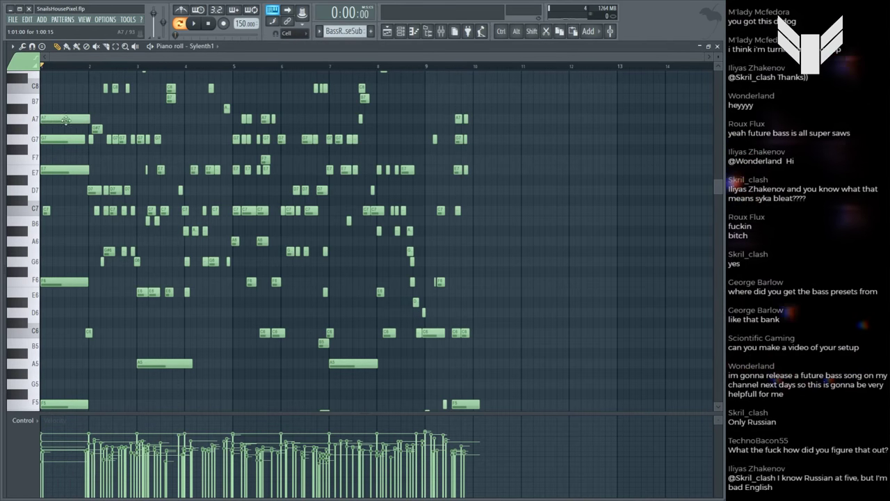
{"action": "left_click", "coordinate": [76, 158]}
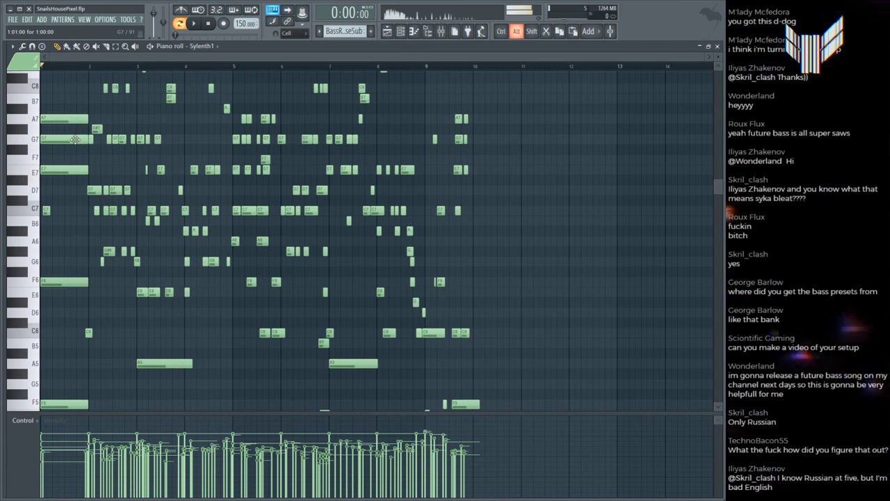
{"action": "scroll", "coordinate": [70, 208], "scroll_direction": "up", "scroll_amount": 5}
{"action": "scroll", "coordinate": [67, 231], "scroll_direction": "down", "scroll_amount": 6}
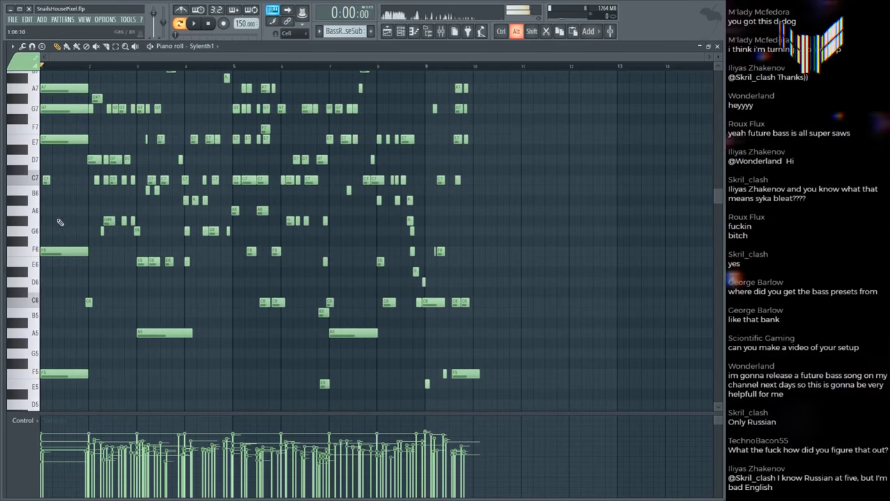
{"action": "key", "text": "space"}
{"action": "key", "text": "space"}
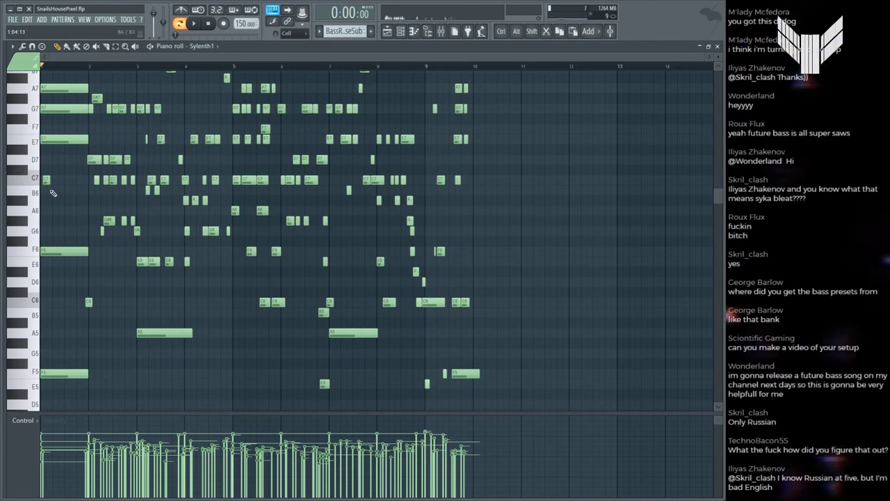
Step: Extend the opening C7 note to a full bar and check the Sylenth1 synth window
{"action": "left_click_drag", "start_coordinate": [50, 179], "coordinate": [86, 179]}
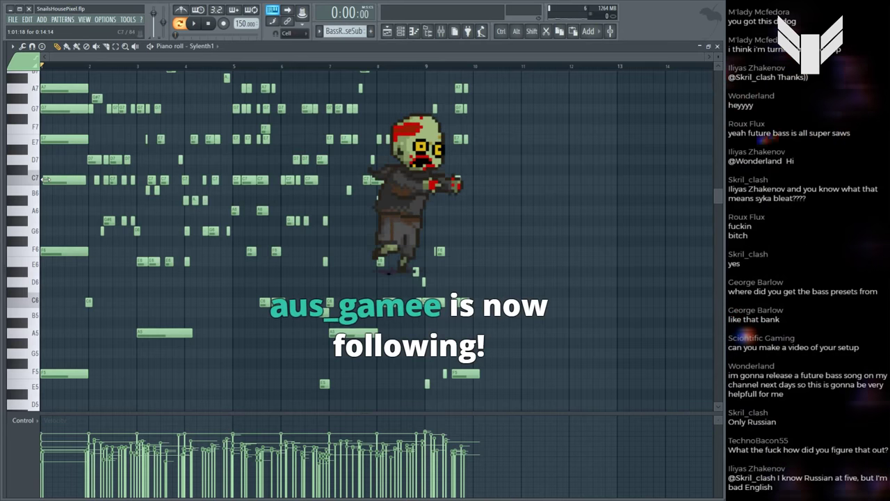
{"action": "left_click", "coordinate": [61, 180], "text": "ctrl"}
{"action": "left_click_drag", "start_coordinate": [82, 180], "coordinate": [88, 180]}
{"action": "key", "text": "F6"}
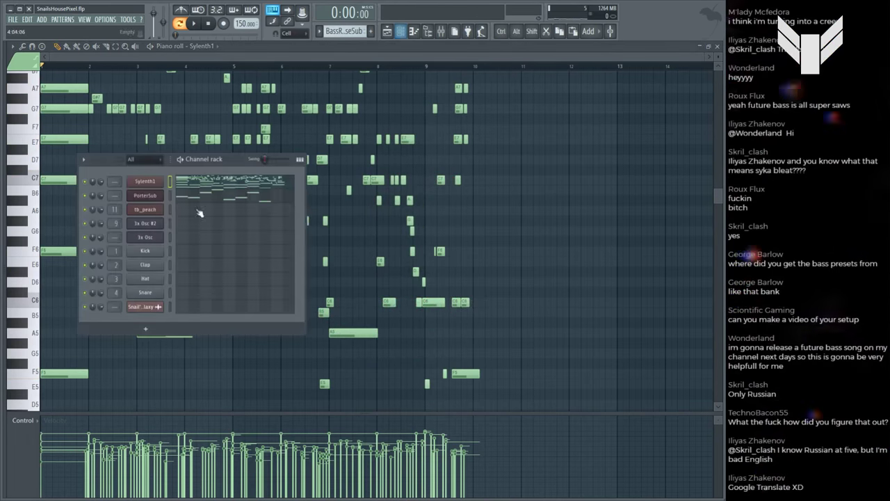
{"action": "left_click", "coordinate": [145, 182]}
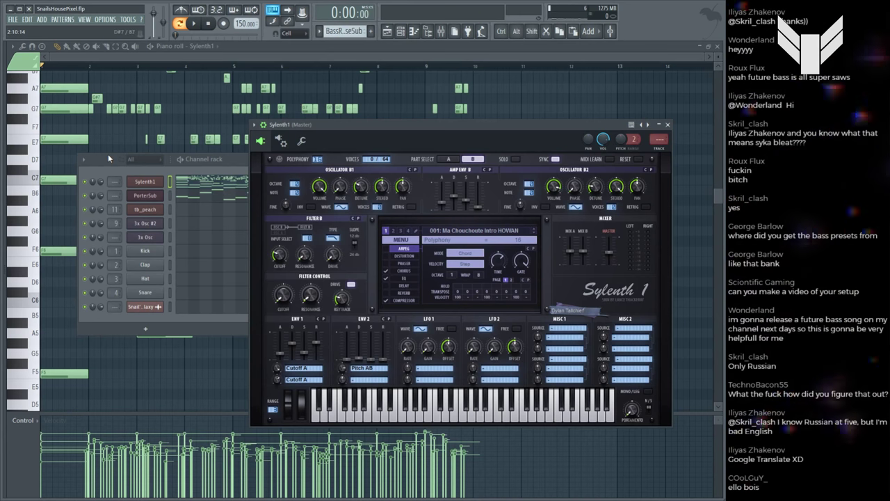
{"action": "left_click", "coordinate": [59, 167]}
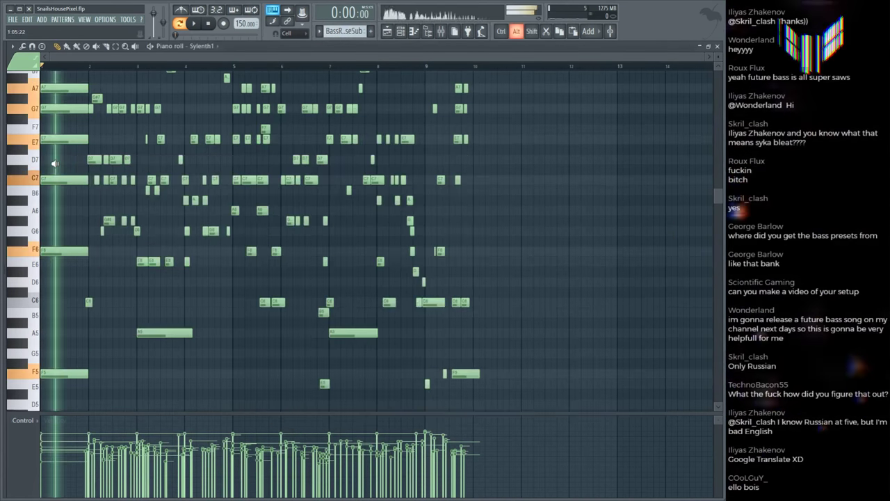
Step: Preview the chord around beat 2 and add a G#6 note there
{"action": "scroll", "coordinate": [69, 188], "scroll_direction": "down", "scroll_amount": 5}
{"action": "left_click", "coordinate": [77, 203], "text": "alt"}
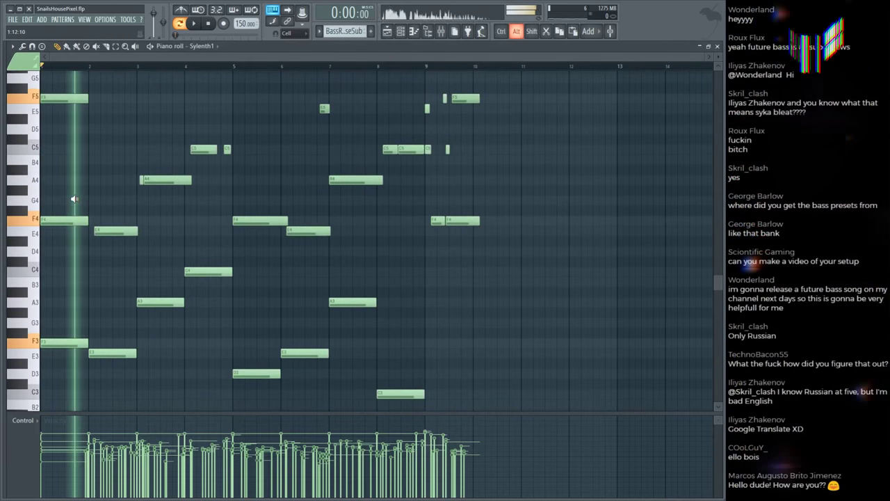
{"action": "left_click", "coordinate": [117, 190], "text": "alt"}
{"action": "scroll", "coordinate": [115, 243], "scroll_direction": "up", "scroll_amount": 2}
{"action": "left_click", "coordinate": [115, 292], "text": "ctrl"}
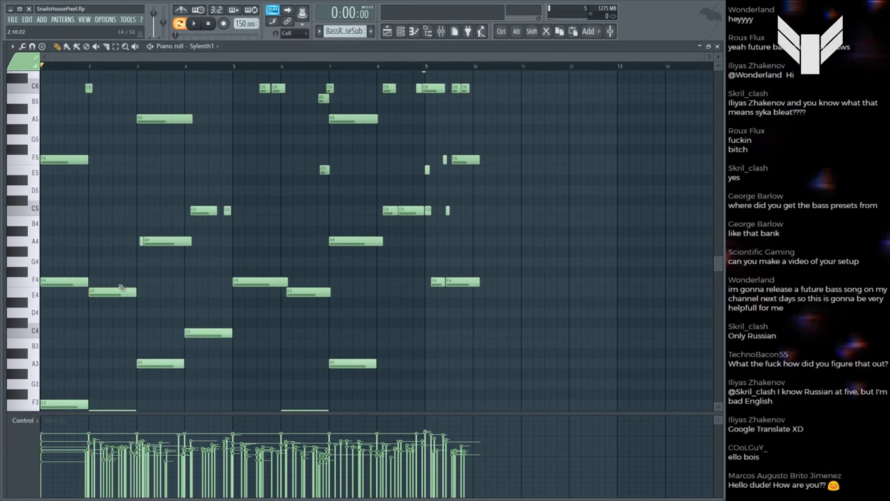
{"action": "scroll", "coordinate": [117, 240], "scroll_direction": "up", "scroll_amount": 4}
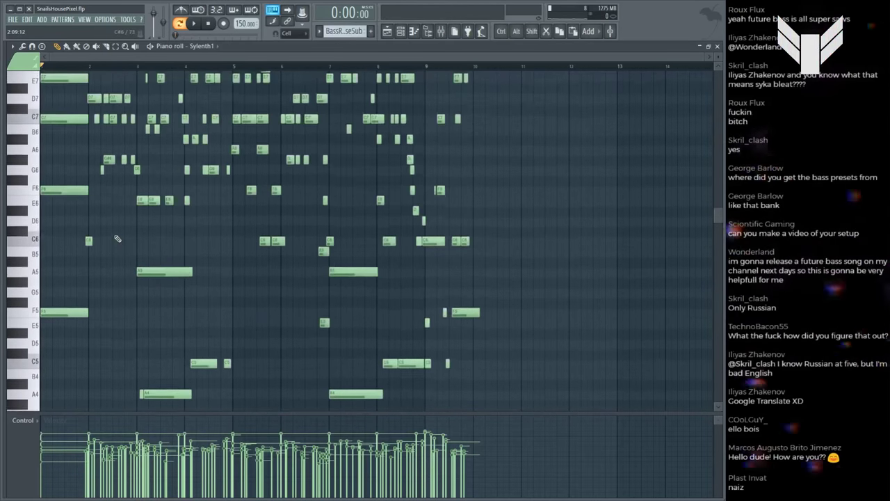
{"action": "scroll", "coordinate": [117, 239], "scroll_direction": "up", "scroll_amount": 1}
{"action": "left_click", "coordinate": [103, 201], "text": "alt"}
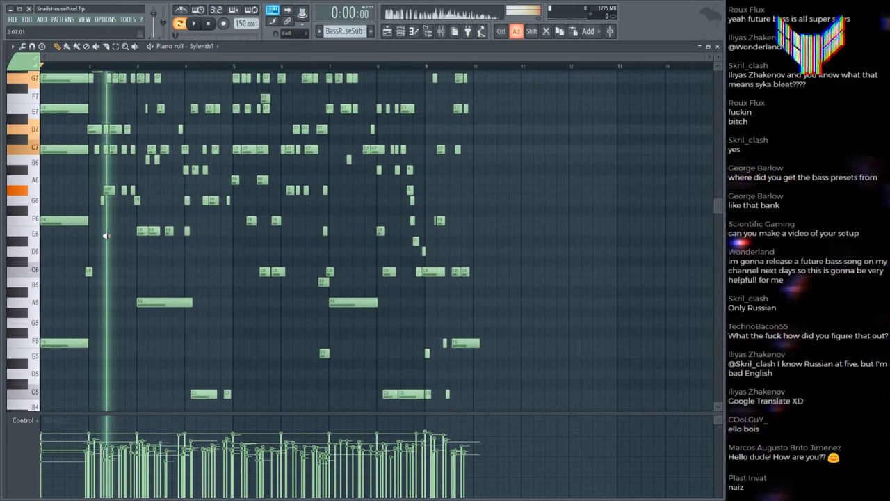
{"action": "left_click", "coordinate": [96, 192]}
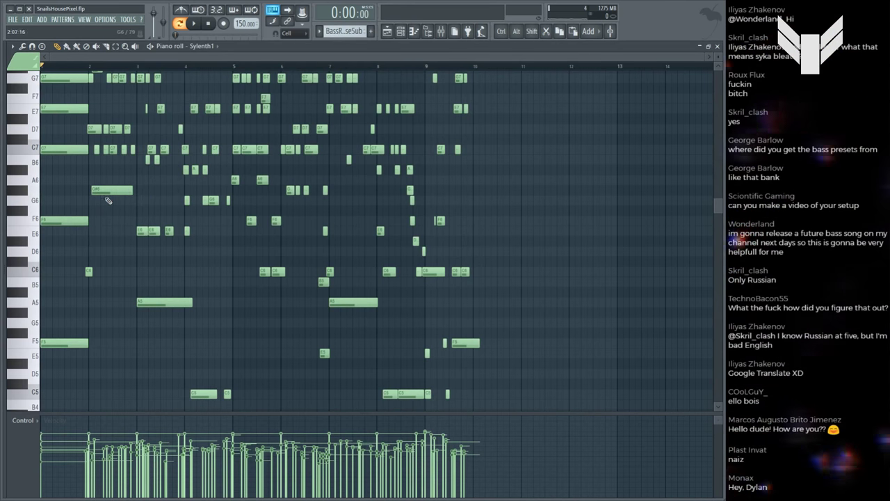
{"action": "left_click_drag", "start_coordinate": [117, 176], "coordinate": [127, 207]}
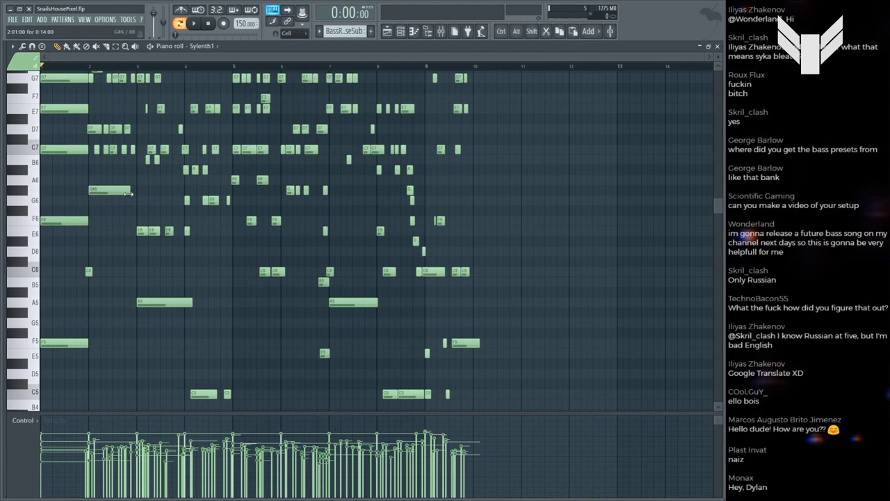
Step: Delete the short C7 and G7 stabs after the first chord and audition the opening bars
{"action": "scroll", "coordinate": [122, 215], "scroll_direction": "up", "scroll_amount": 4}
{"action": "left_click_drag", "start_coordinate": [137, 238], "coordinate": [94, 245]}
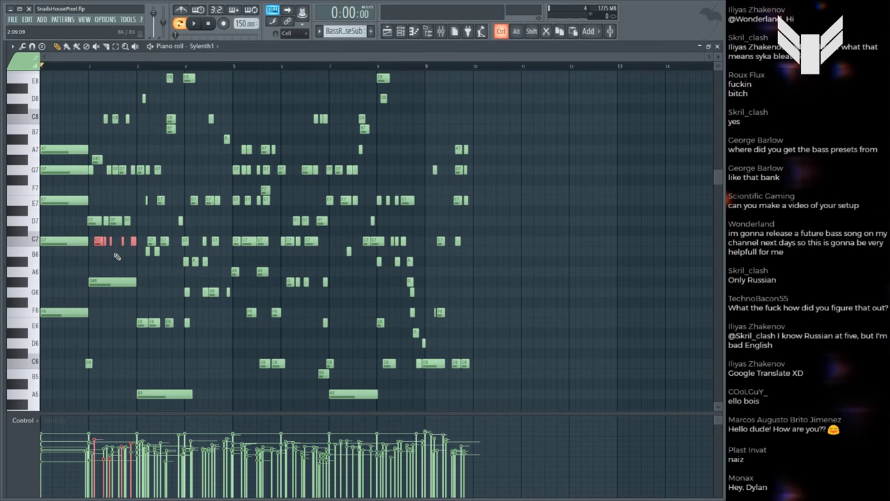
{"action": "key", "text": "Delete"}
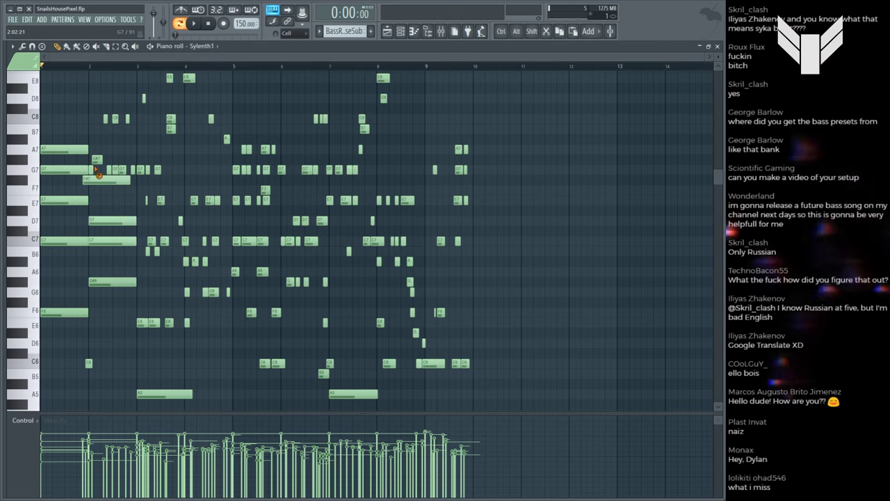
{"action": "right_click", "coordinate": [119, 172]}
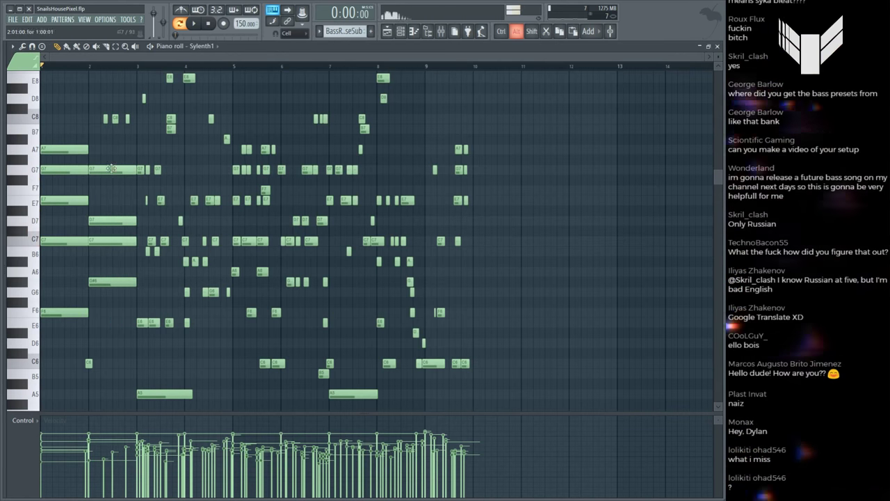
{"action": "left_click_drag", "start_coordinate": [61, 146], "coordinate": [102, 163]}
{"action": "scroll", "coordinate": [135, 251], "scroll_direction": "down", "scroll_amount": 3}
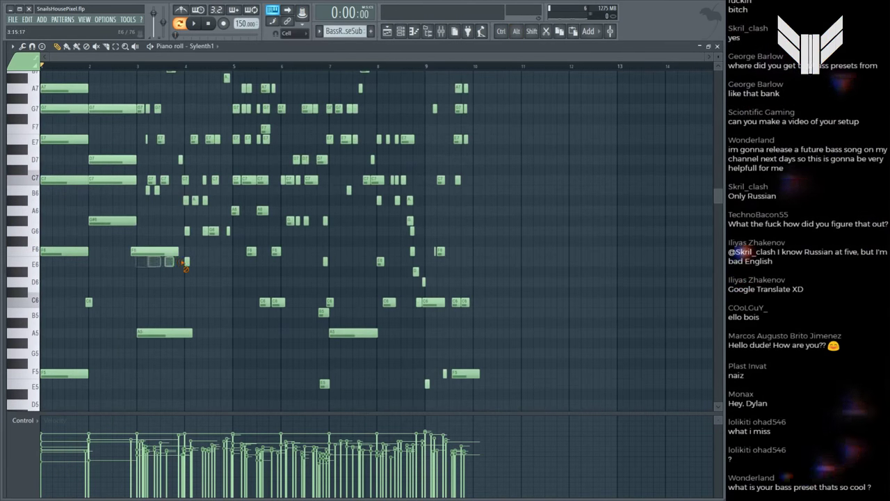
Step: Rework bar 3: shift F6, remove short C7, D8 and E8 notes, add E7 and C8
{"action": "left_click_drag", "start_coordinate": [165, 252], "coordinate": [170, 264]}
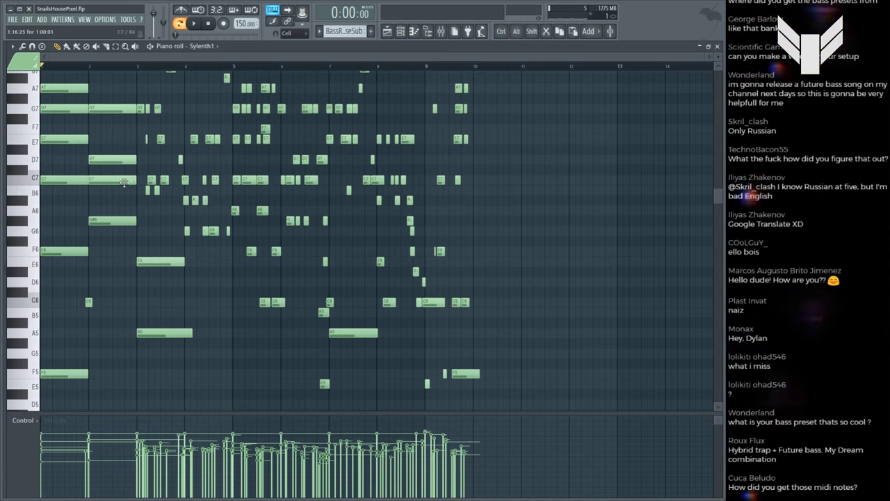
{"action": "right_click", "coordinate": [151, 181]}
{"action": "right_click", "coordinate": [164, 180]}
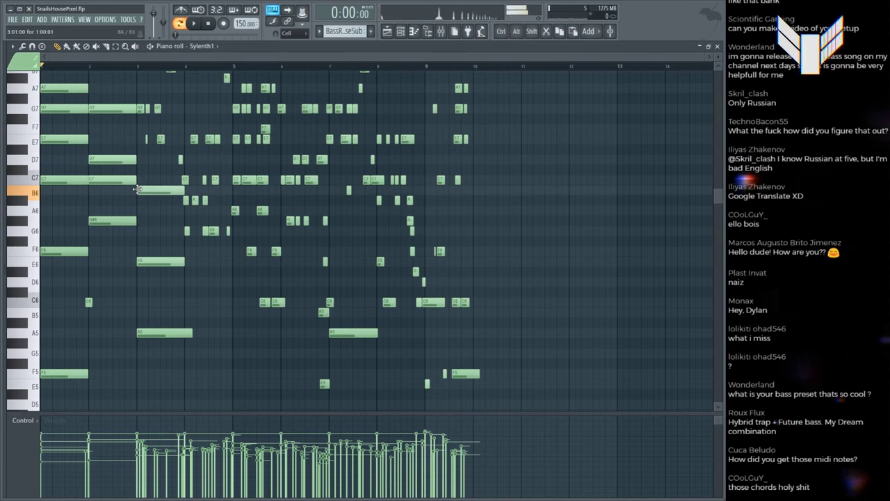
{"action": "right_click", "coordinate": [159, 188], "text": "alt"}
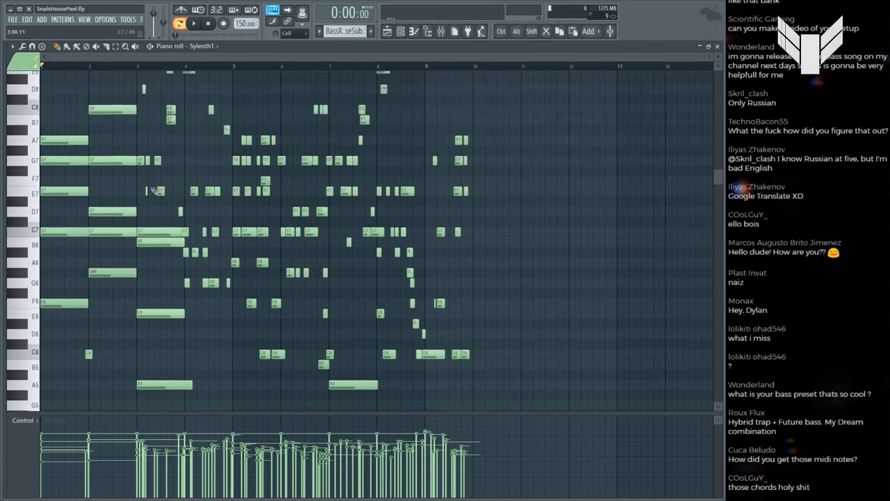
{"action": "scroll", "coordinate": [151, 200], "scroll_direction": "up", "scroll_amount": 3}
{"action": "left_click", "coordinate": [135, 201]}
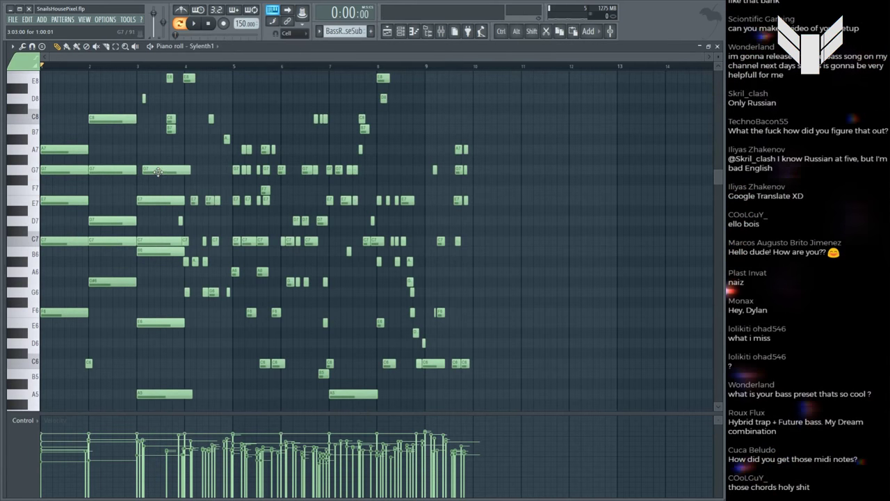
{"action": "scroll", "coordinate": [157, 172], "scroll_direction": "up", "scroll_amount": 4}
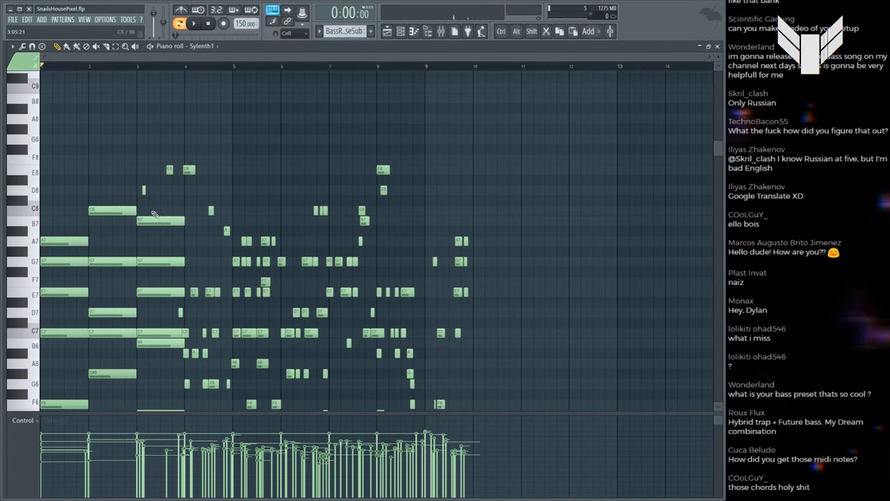
{"action": "left_click", "coordinate": [154, 210]}
{"action": "right_click", "coordinate": [144, 190]}
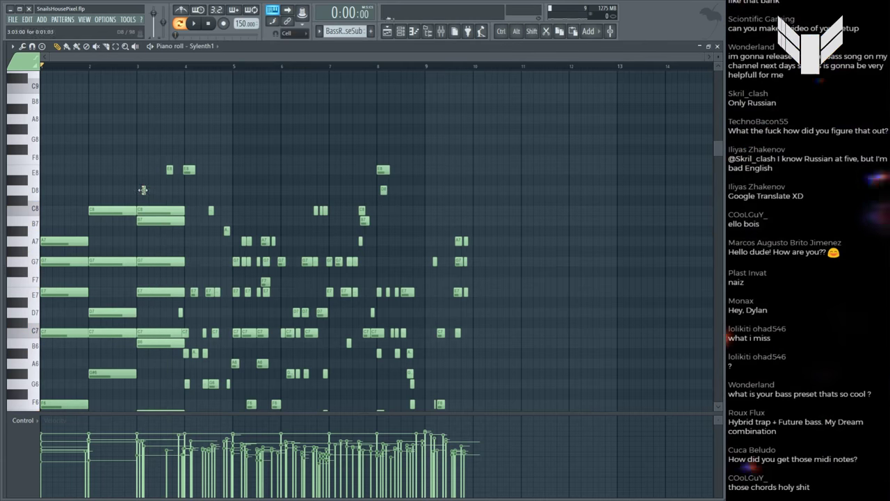
{"action": "right_click", "coordinate": [168, 170]}
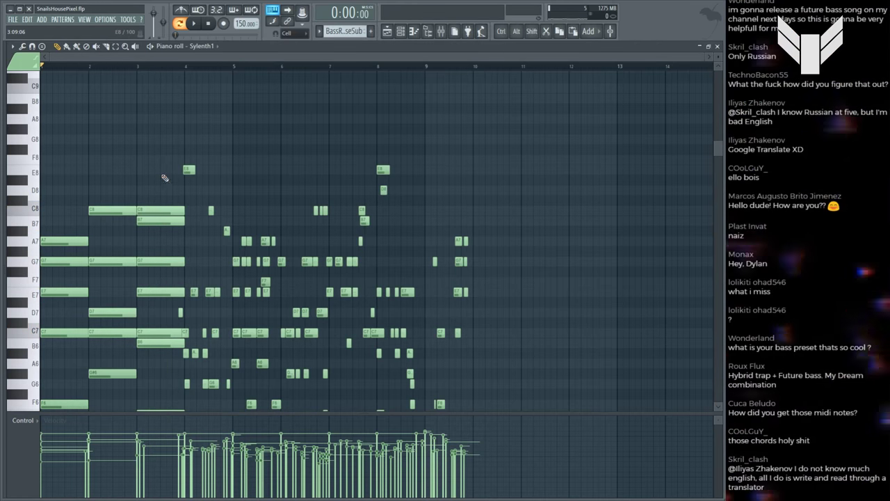
{"action": "scroll", "coordinate": [167, 224], "scroll_direction": "down", "scroll_amount": 6}
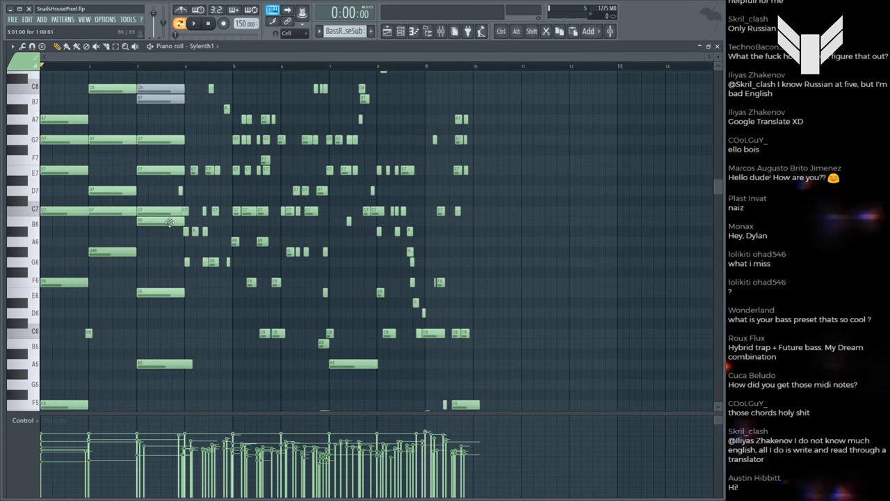
{"action": "scroll", "coordinate": [174, 227], "scroll_direction": "down", "scroll_amount": 6}
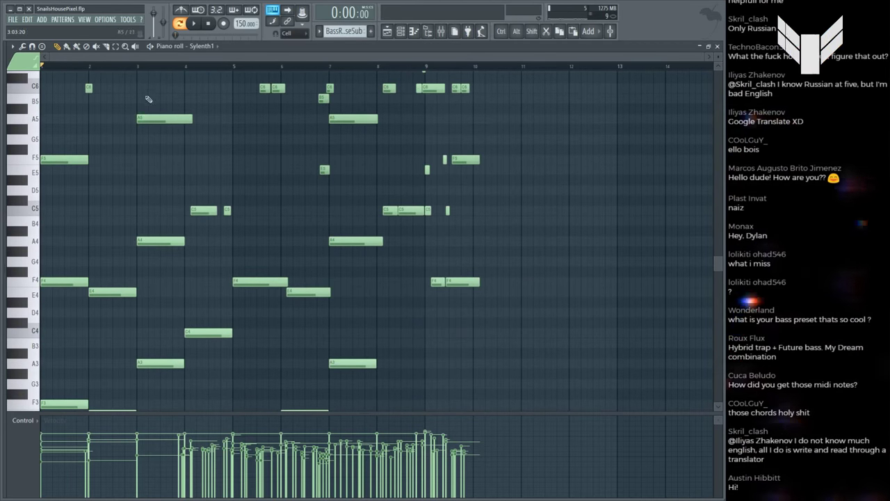
Step: Make the C5 note a single full bar and replace the short G6 with a one-bar G6 at bar 4
{"action": "left_click_drag", "start_coordinate": [229, 209], "coordinate": [192, 208]}
{"action": "scroll", "coordinate": [201, 207], "scroll_direction": "up", "scroll_amount": 6}
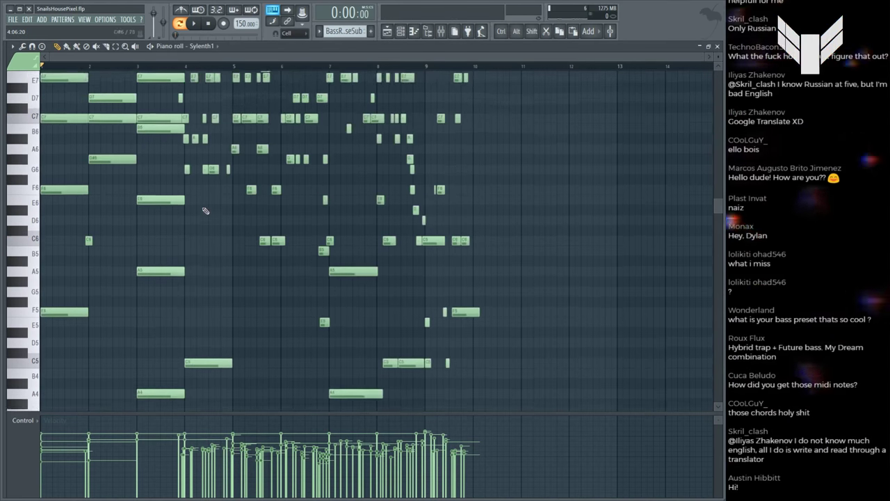
{"action": "right_click", "coordinate": [209, 201]}
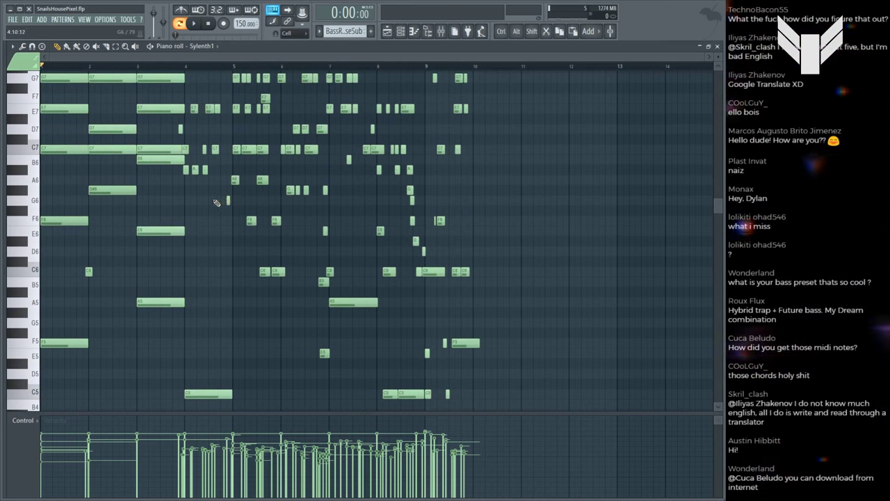
{"action": "left_click", "coordinate": [188, 201]}
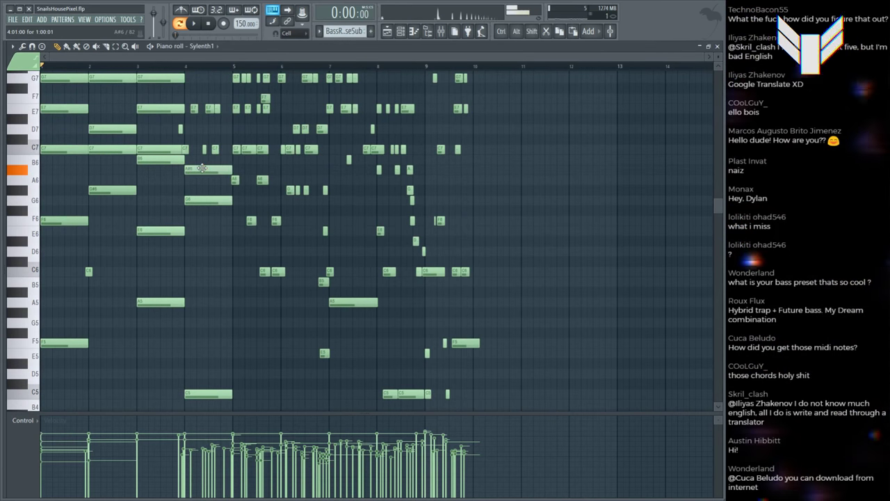
{"action": "left_click_drag", "start_coordinate": [192, 170], "coordinate": [199, 171]}
{"action": "scroll", "coordinate": [209, 188], "scroll_direction": "up", "scroll_amount": 3}
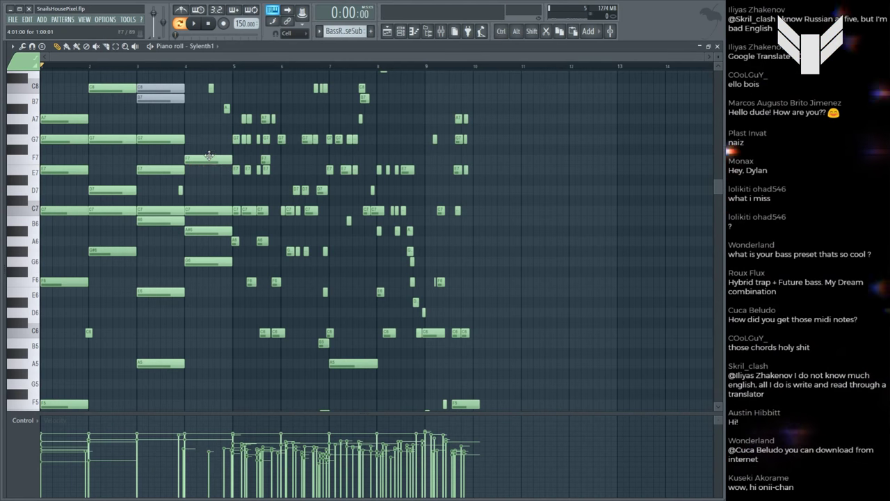
Step: Audition the bar 4 chord, delete the C8 note, and make the E8 note a full bar
{"action": "left_click_drag", "start_coordinate": [167, 160], "coordinate": [166, 180]}
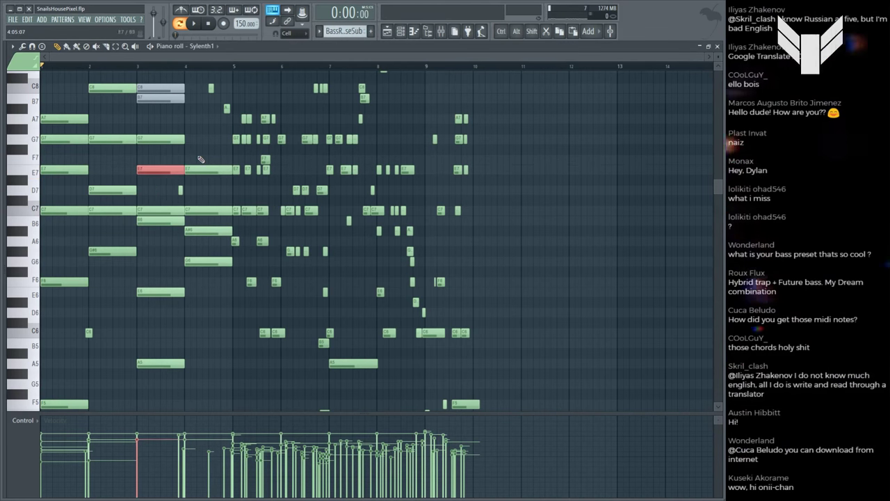
{"action": "scroll", "coordinate": [200, 159], "scroll_direction": "up", "scroll_amount": 4}
{"action": "right_click", "coordinate": [199, 198], "text": "alt"}
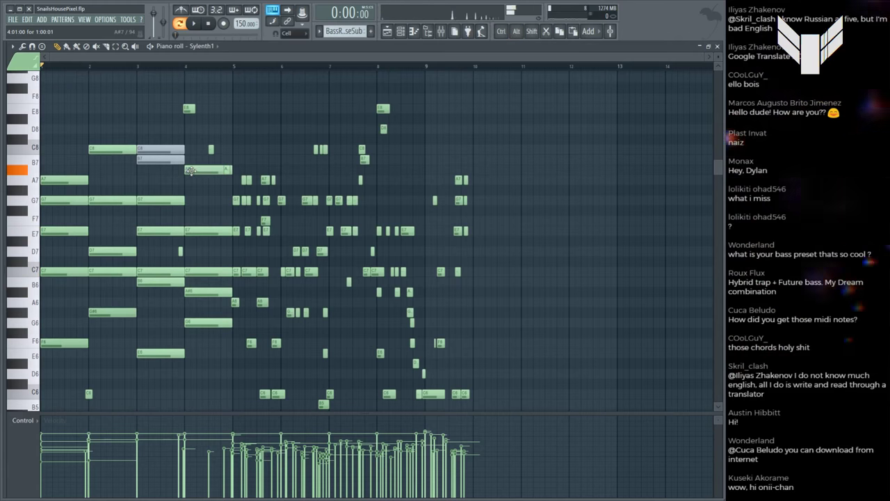
{"action": "right_click", "coordinate": [199, 170], "text": "alt"}
{"action": "right_click", "coordinate": [206, 170], "text": "alt"}
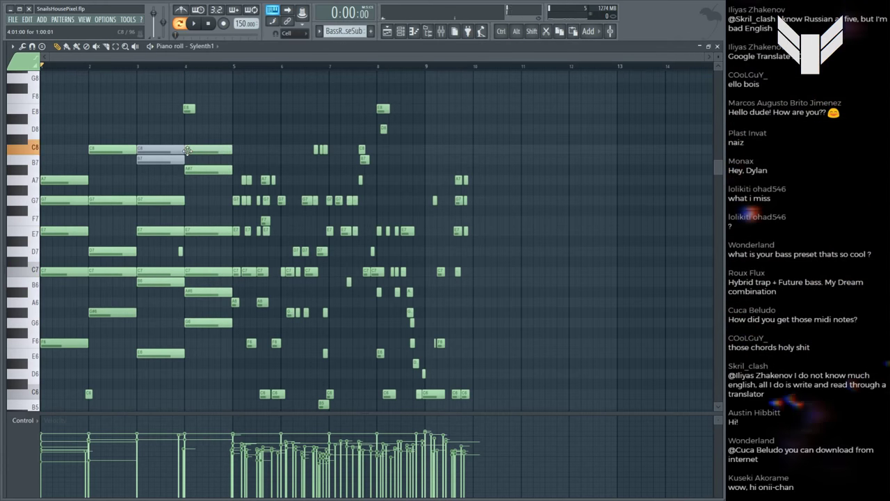
{"action": "right_click", "coordinate": [188, 151]}
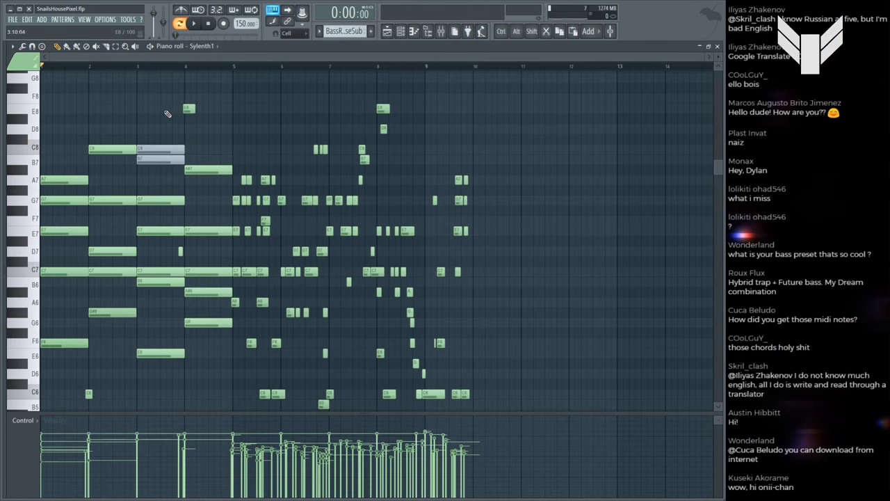
{"action": "scroll", "coordinate": [167, 118], "scroll_direction": "up", "scroll_amount": 10}
{"action": "left_click", "coordinate": [191, 260]}
{"action": "right_click", "coordinate": [202, 279], "text": "alt"}
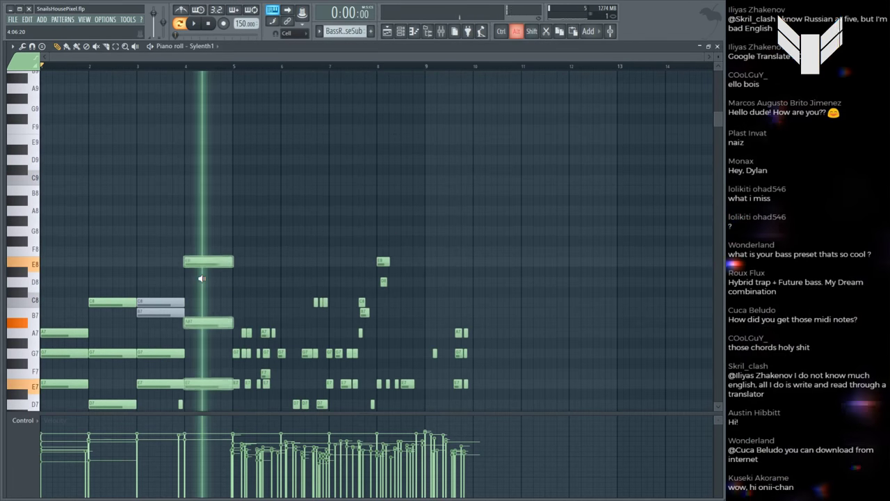
{"action": "scroll", "coordinate": [203, 265], "scroll_direction": "down", "scroll_amount": 8}
Step: Play the pattern, delete the E8 note at bar 4, and preview chords from bar 1 to bar 5
{"action": "key", "text": "space"}
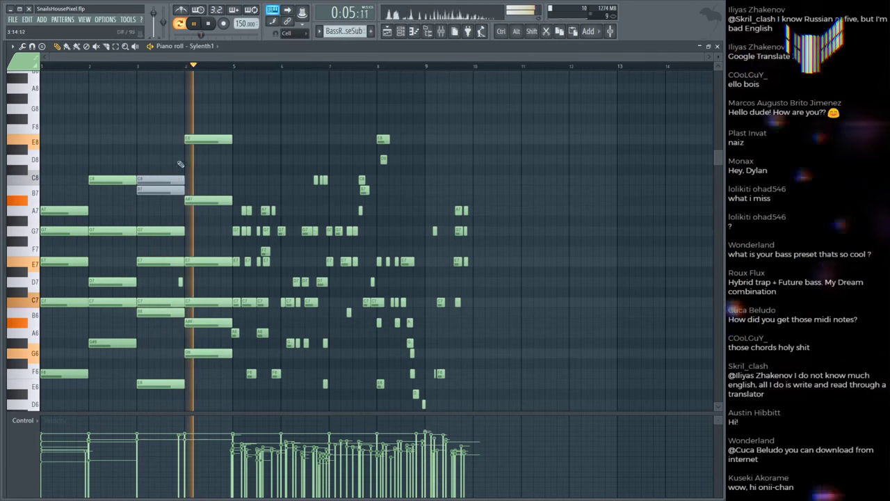
{"action": "key", "text": "space"}
{"action": "scroll", "coordinate": [198, 119], "scroll_direction": "down", "scroll_amount": 2}
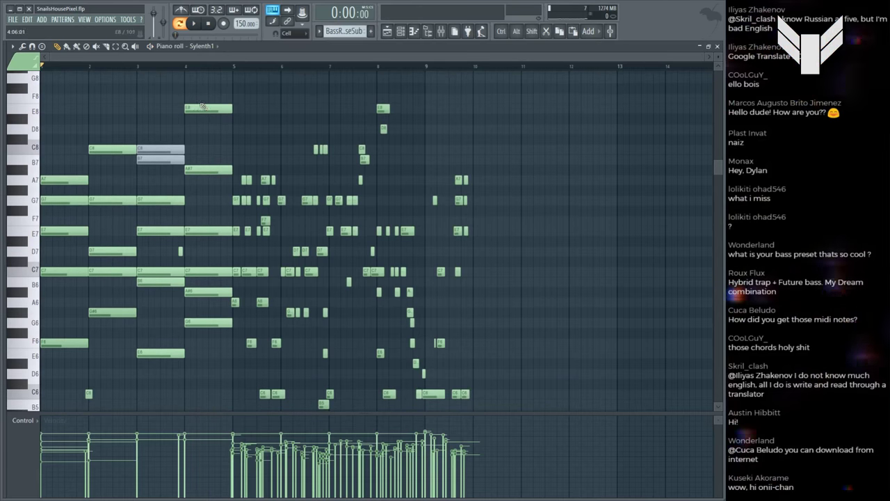
{"action": "right_click", "coordinate": [202, 106]}
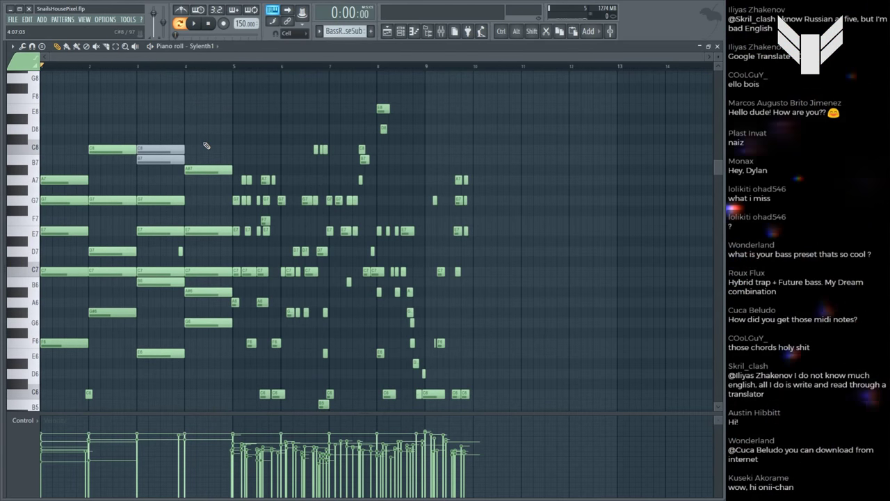
{"action": "right_click", "coordinate": [62, 181], "text": "alt"}
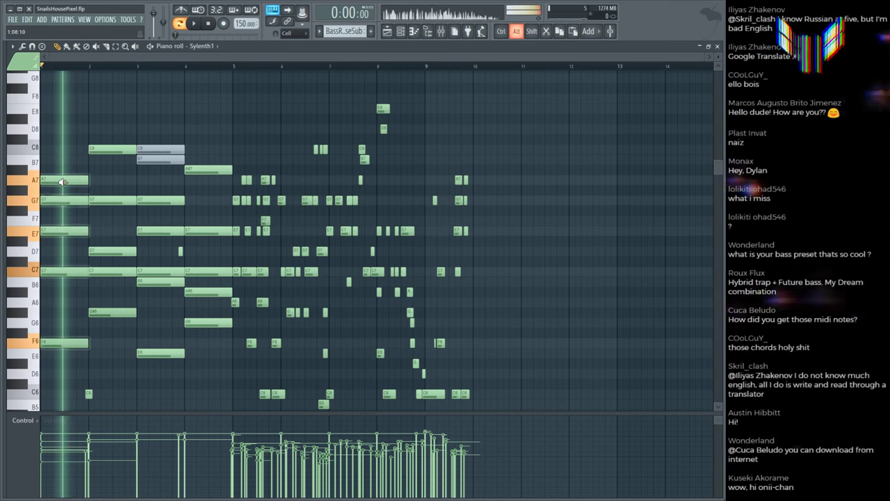
{"action": "left_click_drag", "start_coordinate": [62, 182], "coordinate": [122, 187]}
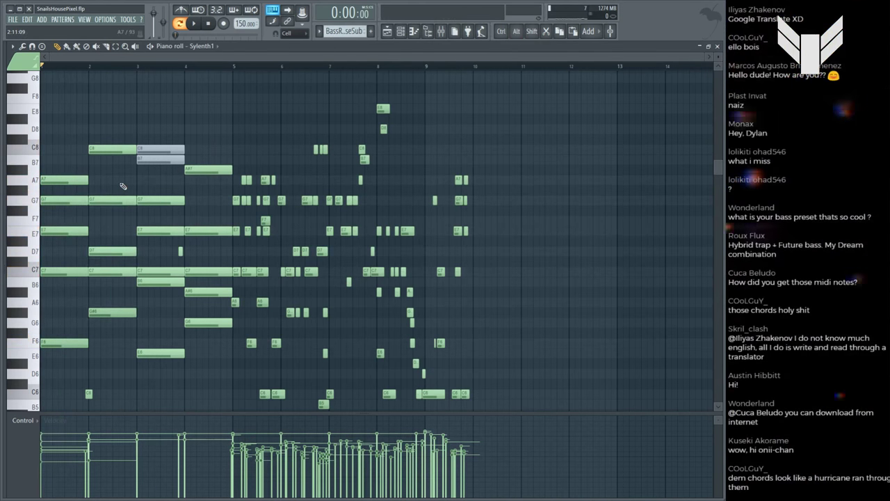
{"action": "right_click", "coordinate": [148, 200], "text": "alt"}
{"action": "right_click", "coordinate": [213, 186], "text": "alt"}
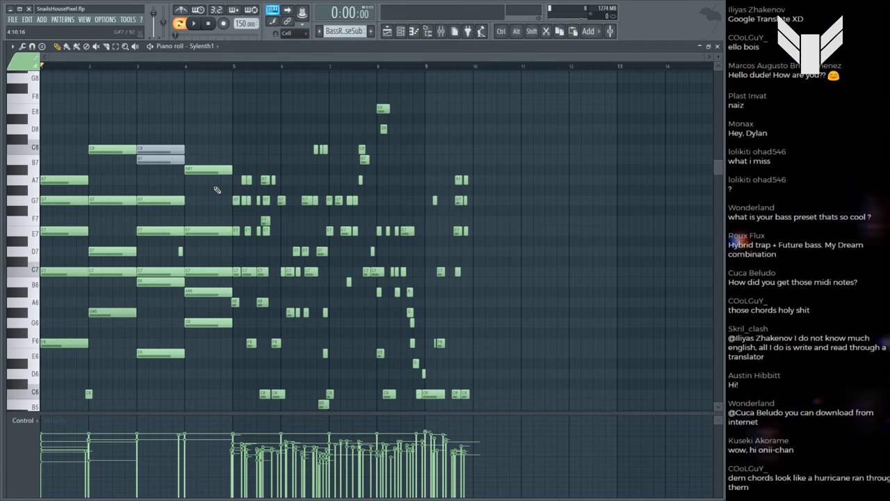
{"action": "scroll", "coordinate": [212, 201], "scroll_direction": "down", "scroll_amount": 8}
{"action": "right_click", "coordinate": [203, 228], "text": "alt"}
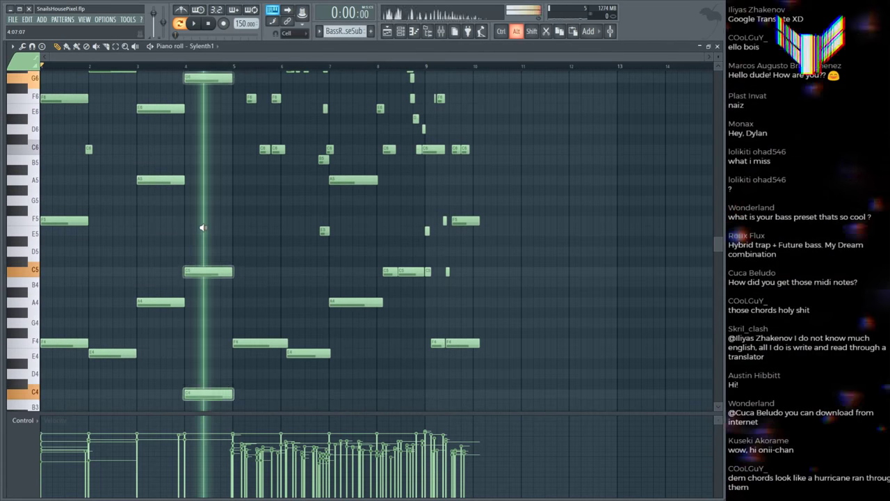
{"action": "scroll", "coordinate": [271, 278], "scroll_direction": "up", "scroll_amount": 4}
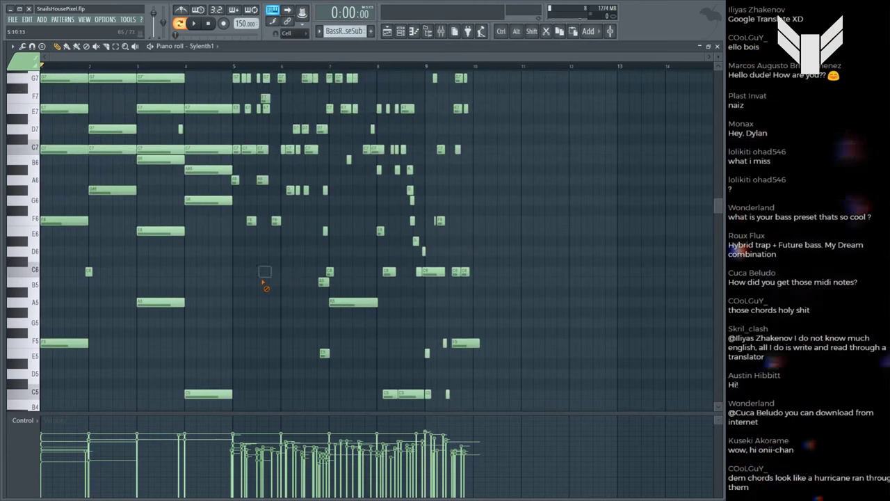
{"action": "scroll", "coordinate": [82, 272], "scroll_direction": "up", "scroll_amount": 2}
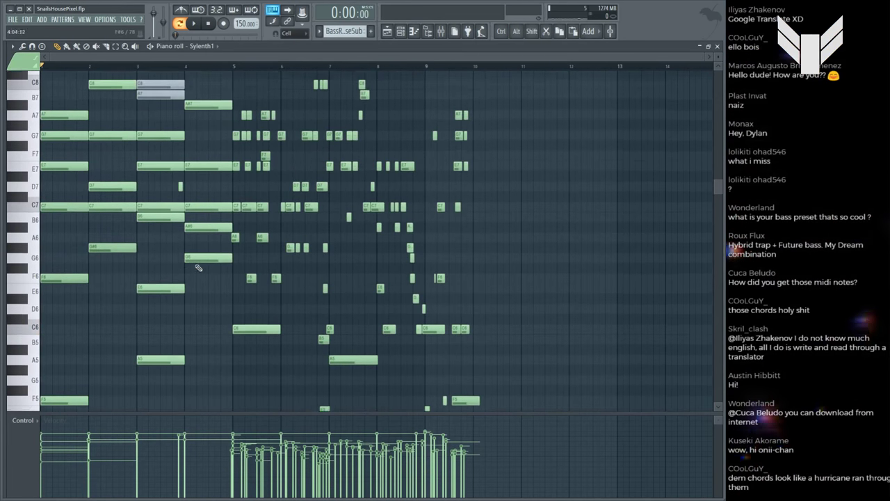
Step: Add one-bar F6, A#6, C7 and E7 notes at bar 5
{"action": "left_click", "coordinate": [248, 281]}
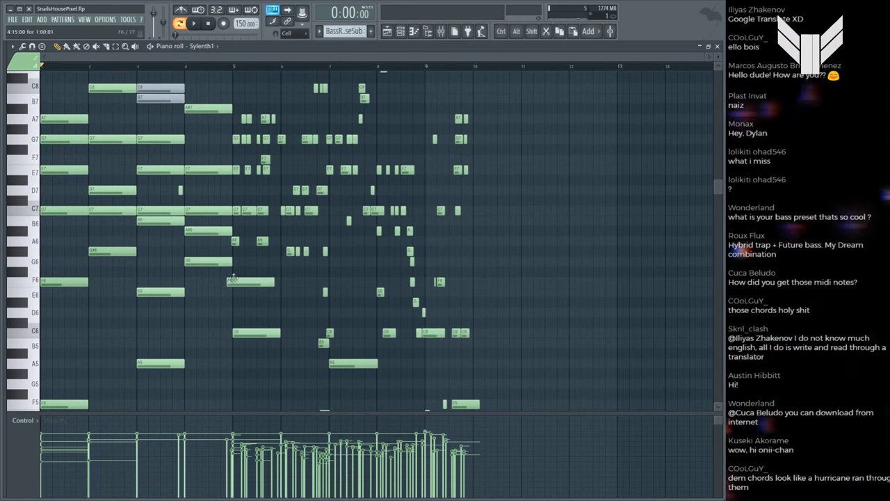
{"action": "left_click", "coordinate": [236, 230]}
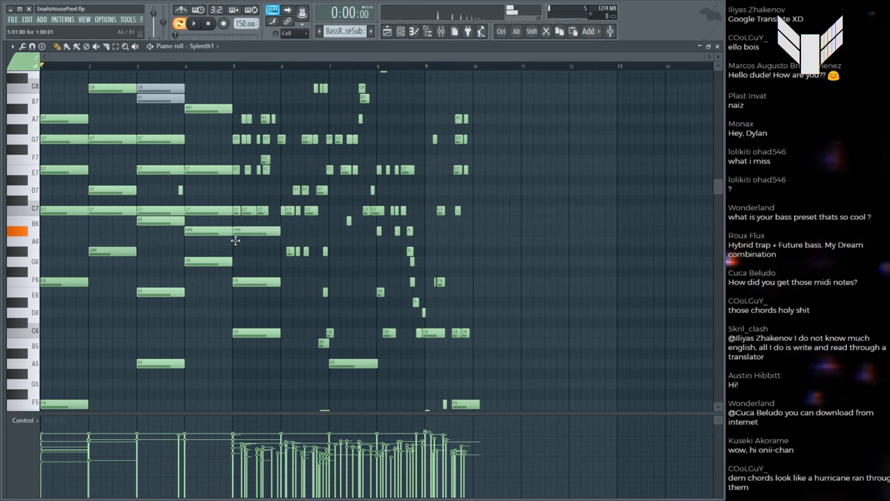
{"action": "right_click", "coordinate": [255, 238], "text": "alt"}
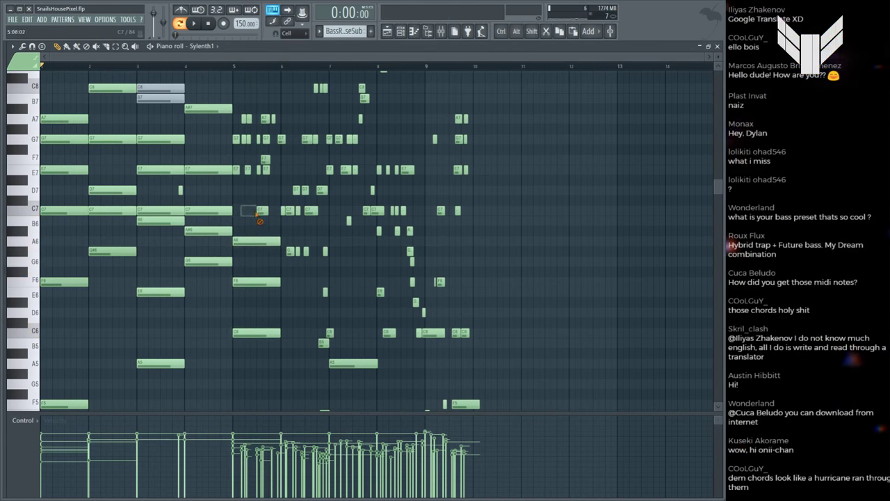
{"action": "left_click", "coordinate": [245, 209]}
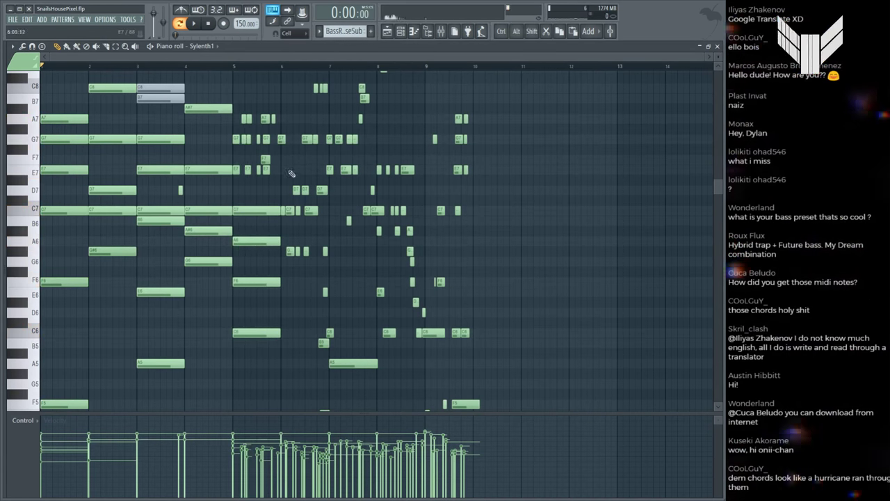
{"action": "left_click", "coordinate": [237, 170]}
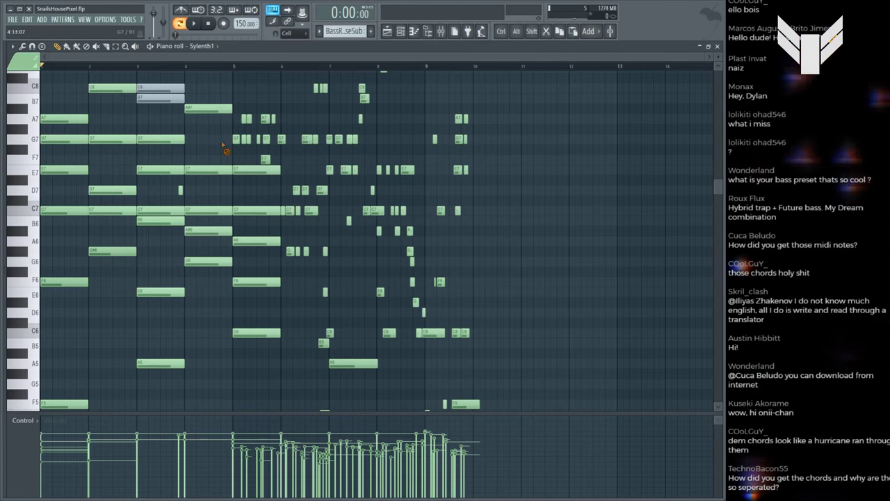
Step: Replace bar 5's short G7 and A7 notes with one-bar notes, delete F7, and move E4 to bar 6
{"action": "right_click", "coordinate": [236, 140]}
{"action": "right_click", "coordinate": [248, 139]}
{"action": "right_click", "coordinate": [257, 139]}
{"action": "right_click", "coordinate": [266, 139]}
{"action": "left_click", "coordinate": [237, 139]}
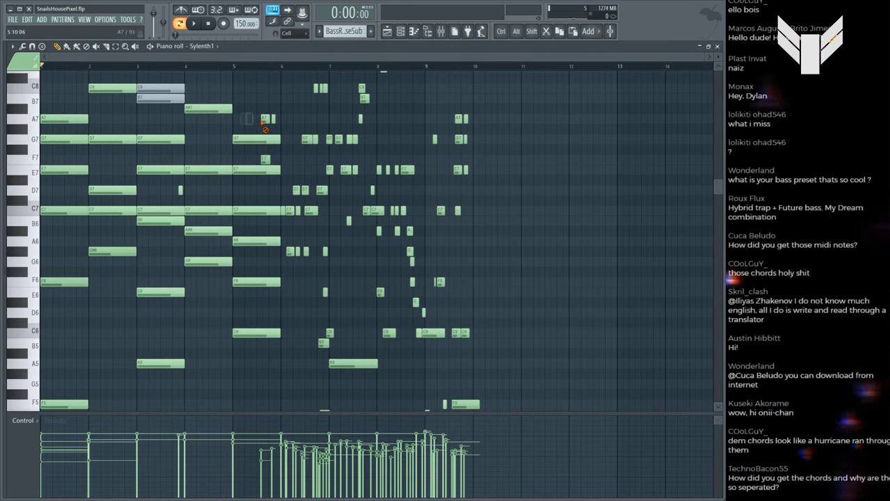
{"action": "right_click", "coordinate": [265, 119]}
{"action": "right_click", "coordinate": [273, 119]}
{"action": "left_click", "coordinate": [261, 118]}
{"action": "right_click", "coordinate": [265, 160]}
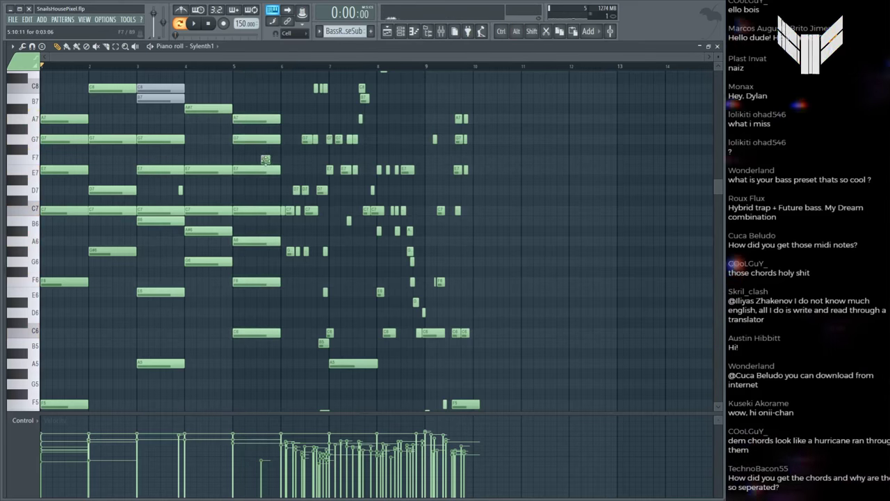
{"action": "scroll", "coordinate": [265, 159], "scroll_direction": "down", "scroll_amount": 5}
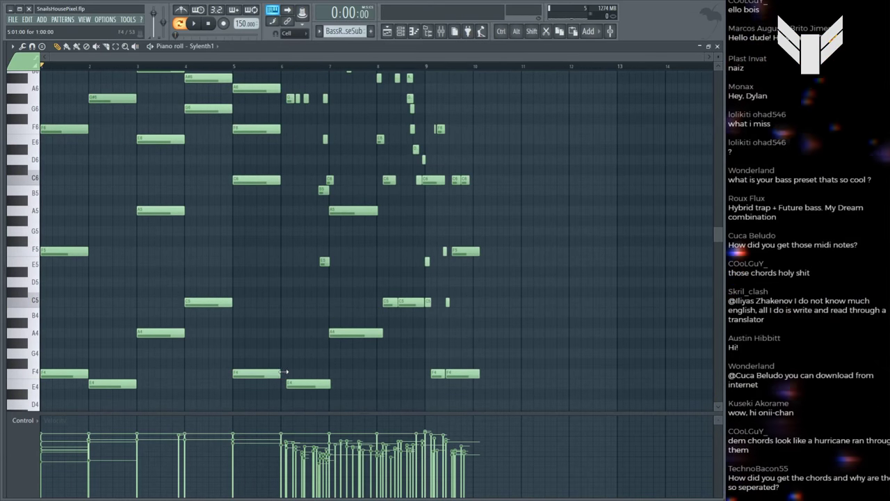
{"action": "left_click_drag", "start_coordinate": [297, 386], "coordinate": [324, 324]}
Step: Add a one-bar B5 note at bar 6 and move the C7 and G7 notes there
{"action": "scroll", "coordinate": [324, 292], "scroll_direction": "up", "scroll_amount": 1}
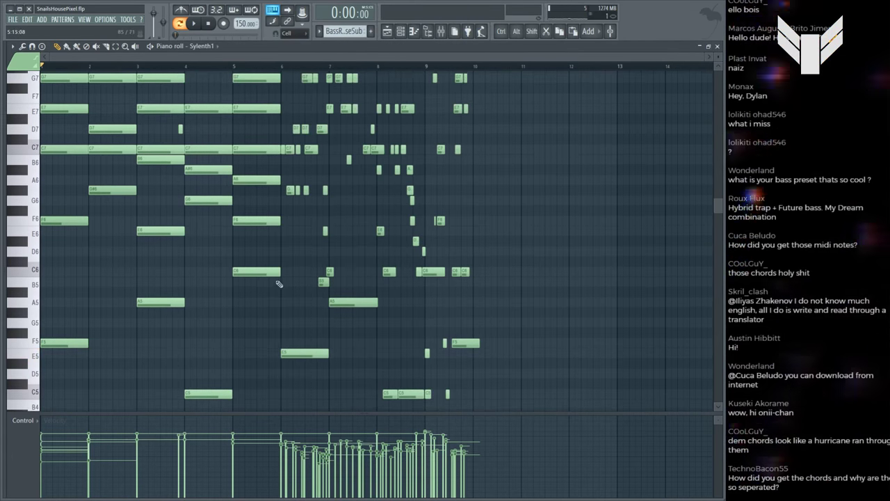
{"action": "left_click_drag", "start_coordinate": [324, 283], "coordinate": [280, 283]}
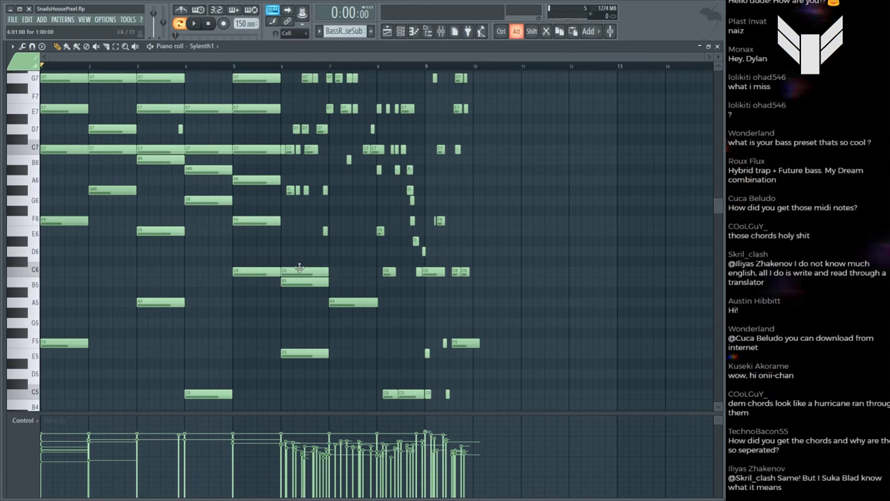
{"action": "scroll", "coordinate": [272, 258], "scroll_direction": "up", "scroll_amount": 1}
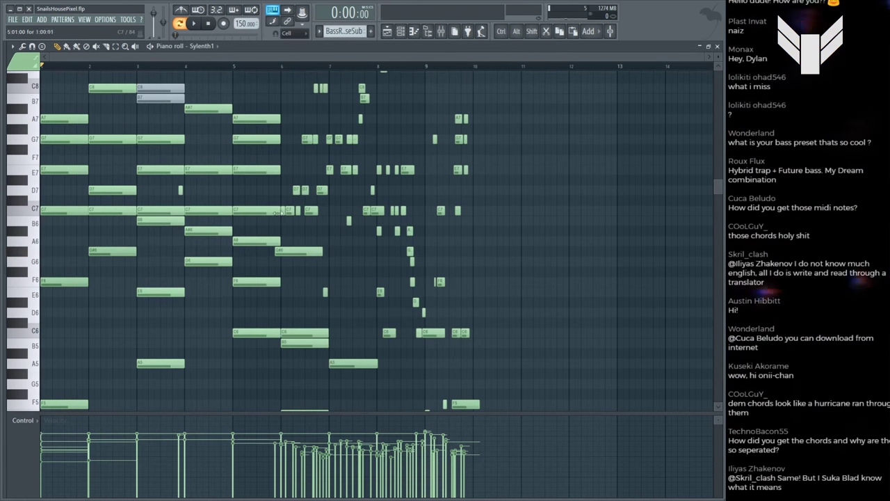
{"action": "left_click_drag", "start_coordinate": [314, 213], "coordinate": [283, 189]}
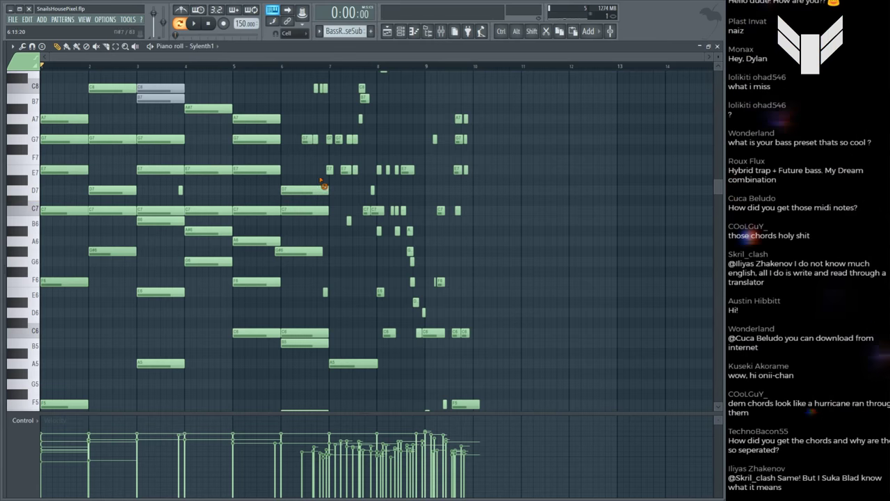
{"action": "left_click_drag", "start_coordinate": [291, 139], "coordinate": [285, 139]}
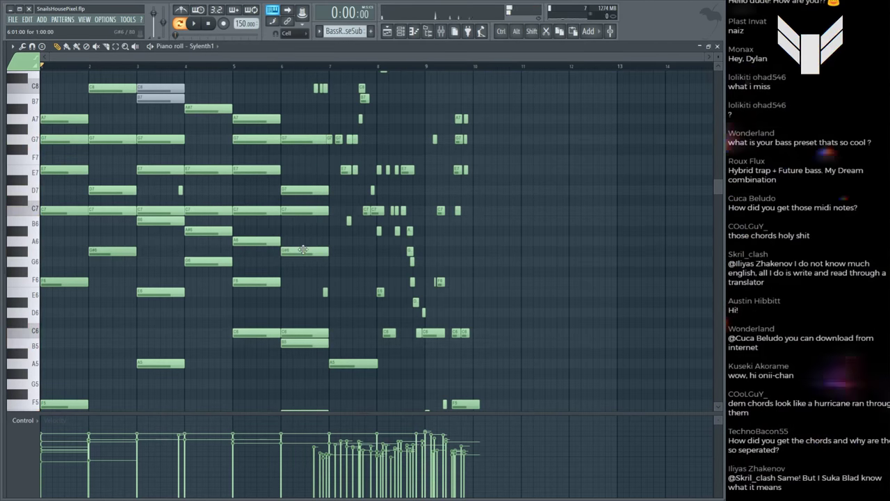
Step: Draw one-bar C8 and E6 notes at bar 6 with the pencil
{"action": "scroll", "coordinate": [304, 250], "scroll_direction": "up", "scroll_amount": 3}
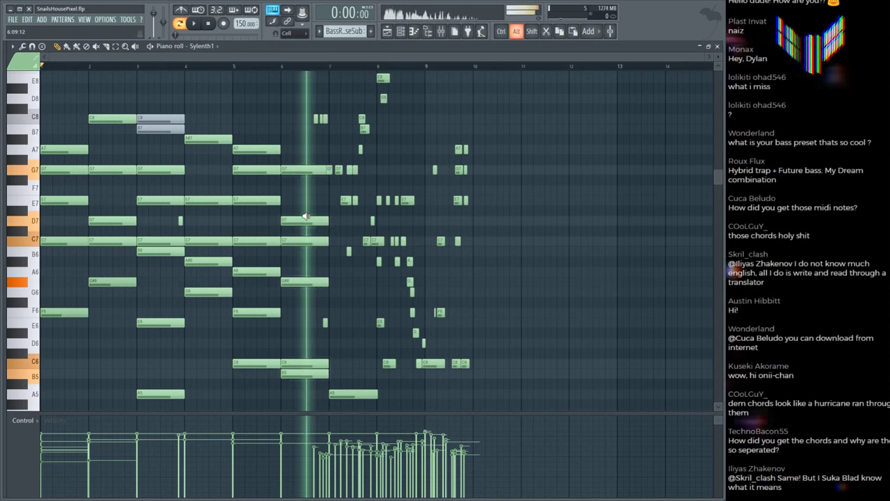
{"action": "scroll", "coordinate": [306, 217], "scroll_direction": "down", "scroll_amount": 2}
{"action": "scroll", "coordinate": [298, 220], "scroll_direction": "up", "scroll_amount": 1}
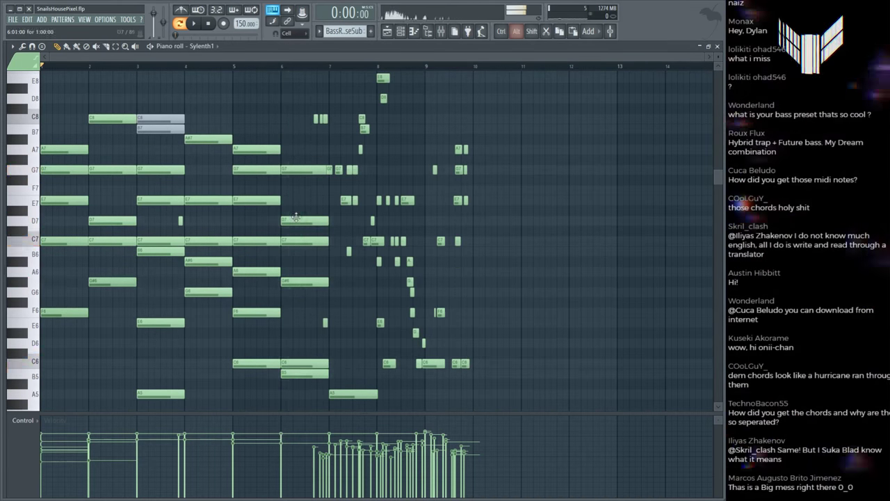
{"action": "scroll", "coordinate": [299, 202], "scroll_direction": "up", "scroll_amount": 2}
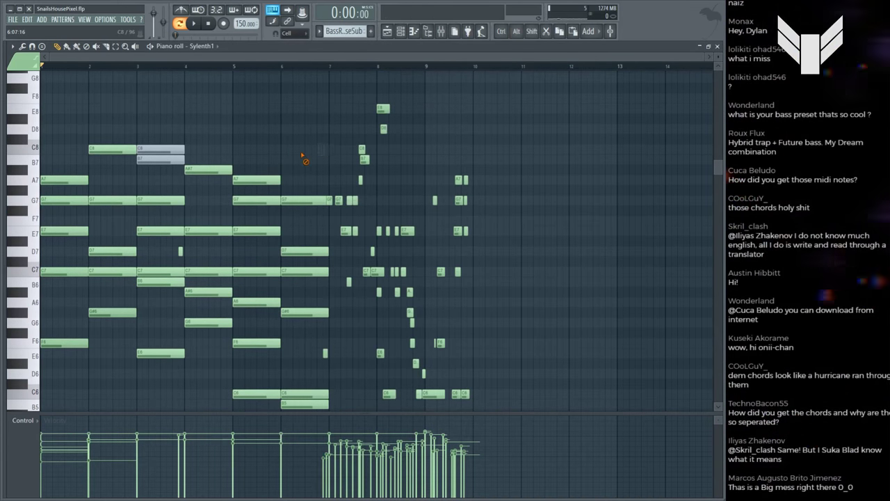
{"action": "left_click", "coordinate": [284, 149]}
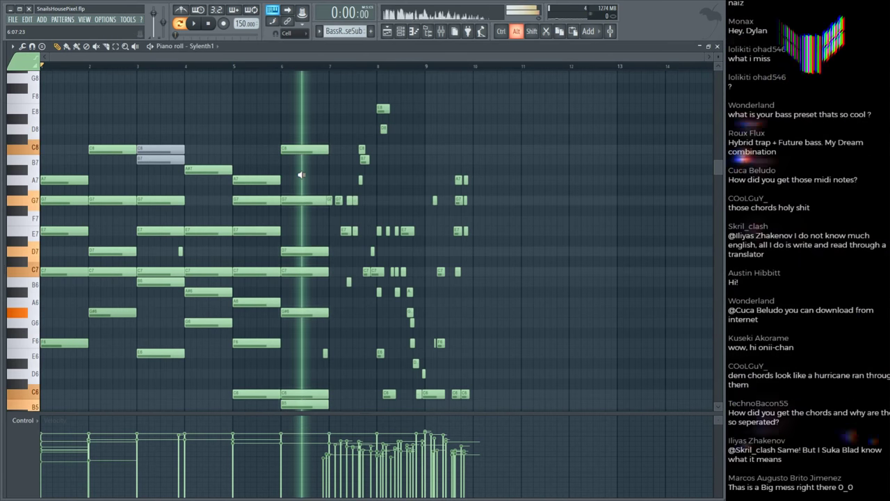
{"action": "scroll", "coordinate": [304, 178], "scroll_direction": "down", "scroll_amount": 12}
{"action": "left_click", "coordinate": [313, 177]}
{"action": "scroll", "coordinate": [309, 202], "scroll_direction": "up", "scroll_amount": 4}
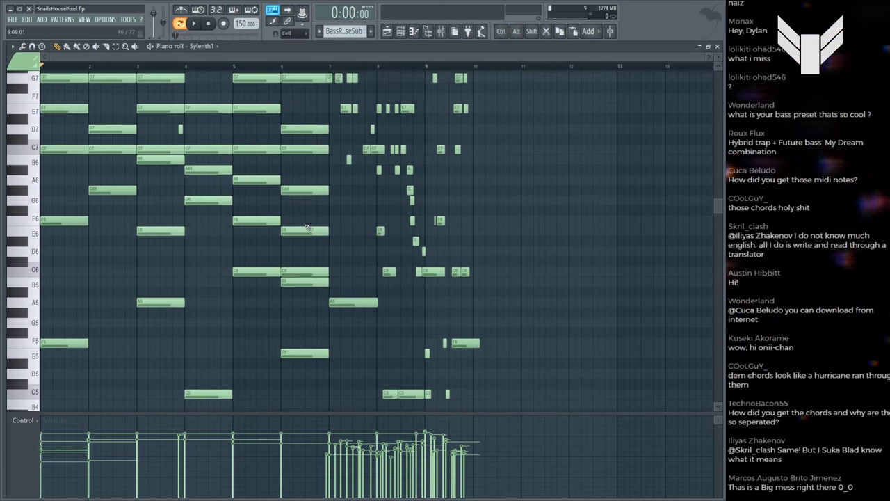
{"action": "scroll", "coordinate": [309, 228], "scroll_direction": "down", "scroll_amount": 4}
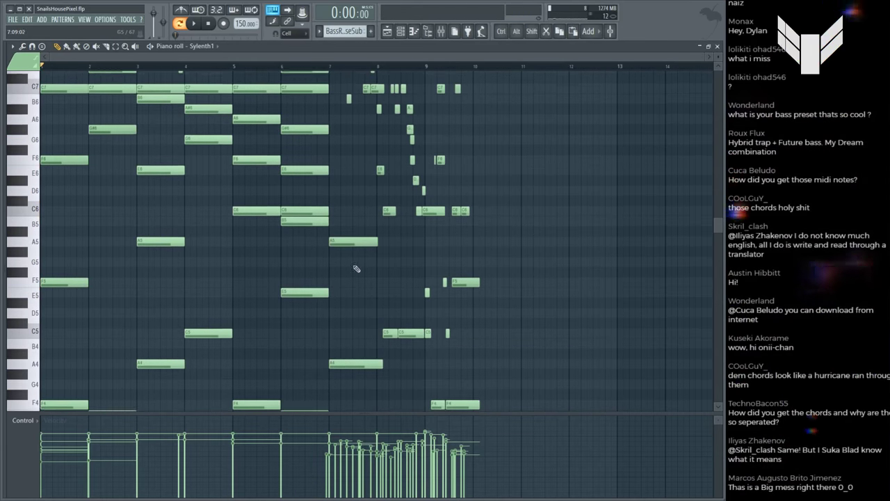
Step: Replace the short G7 notes at bar 7 with one-bar B6, G7 and C8 notes
{"action": "scroll", "coordinate": [344, 250], "scroll_direction": "up", "scroll_amount": 8}
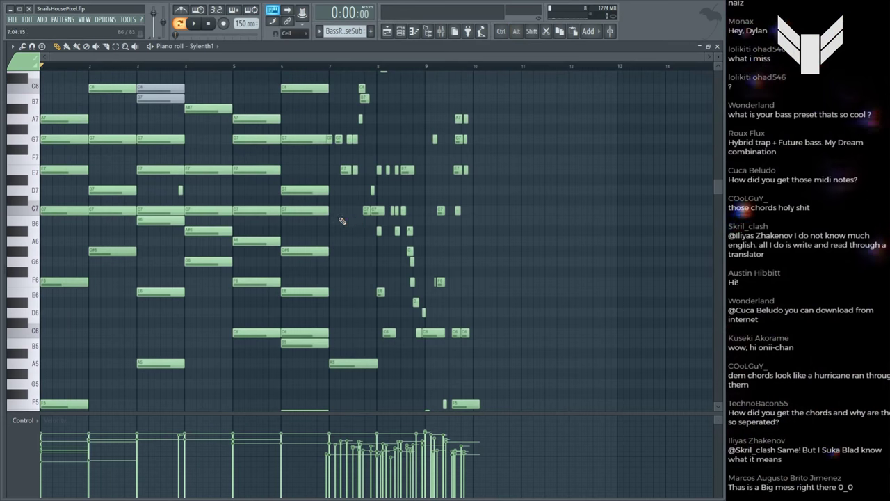
{"action": "left_click", "coordinate": [342, 221]}
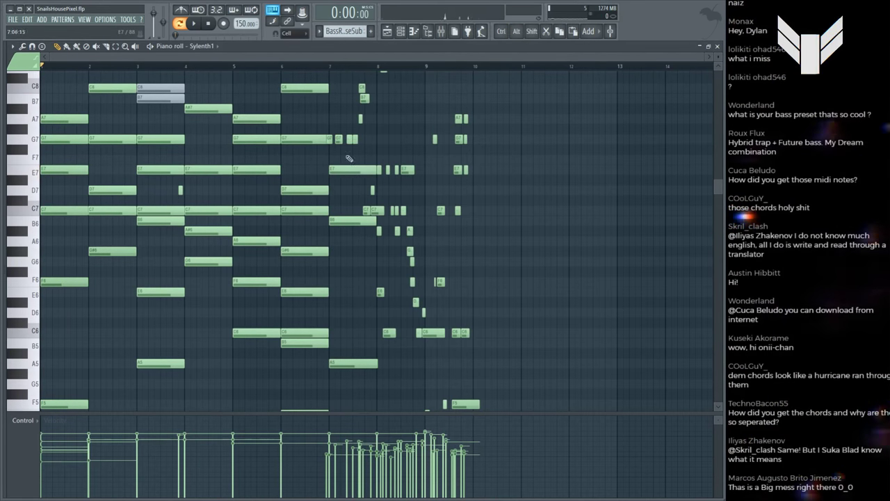
{"action": "right_click", "coordinate": [350, 139]}
{"action": "left_click", "coordinate": [334, 143]}
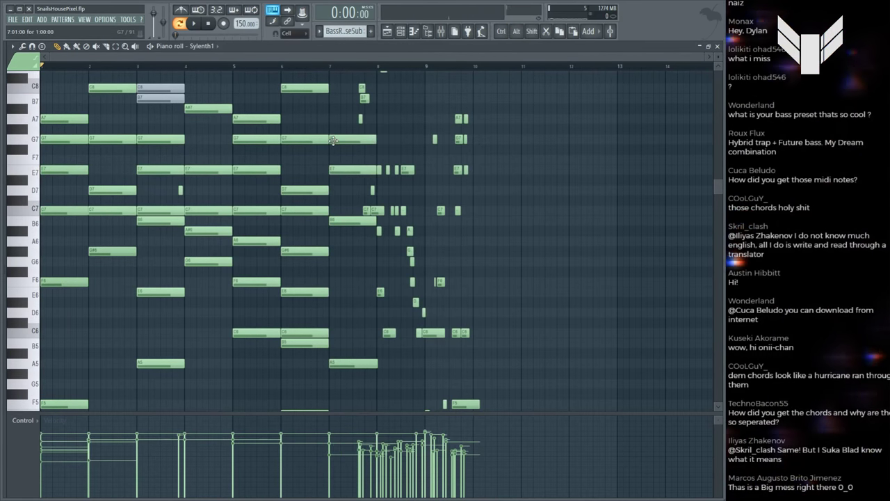
{"action": "scroll", "coordinate": [326, 159], "scroll_direction": "up", "scroll_amount": 4}
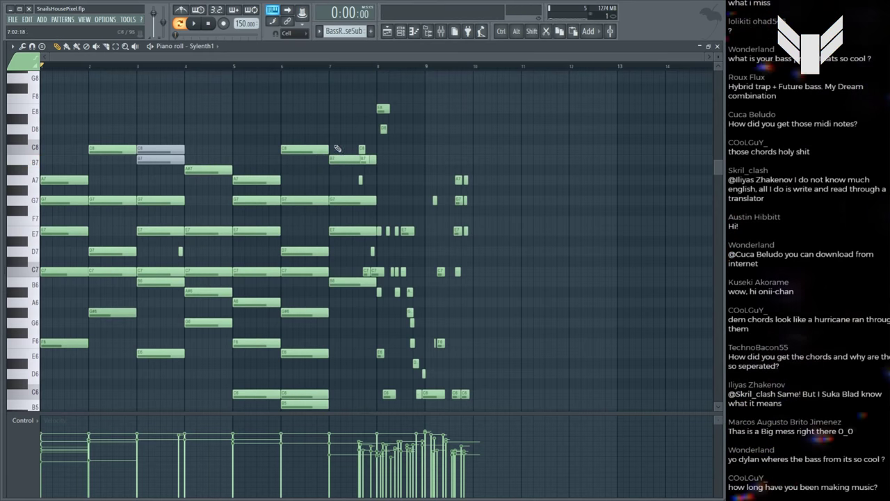
{"action": "left_click", "coordinate": [342, 151]}
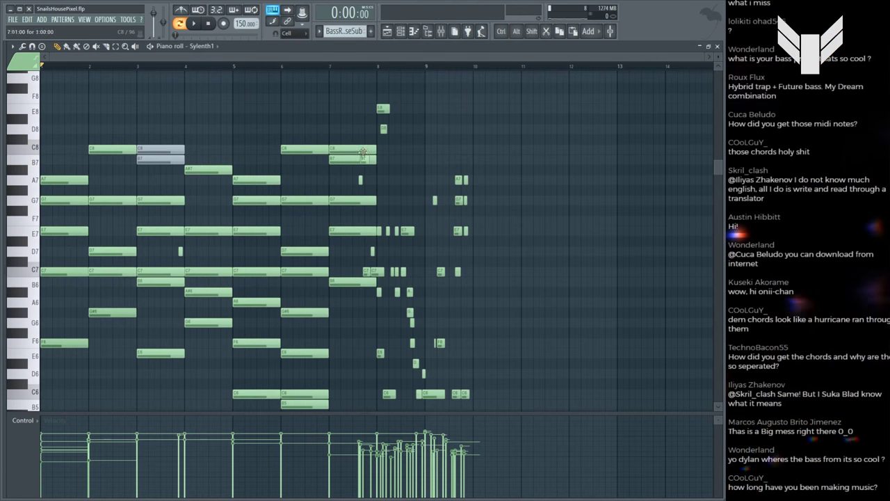
{"action": "right_click", "coordinate": [351, 282]}
{"action": "key", "text": "ctrl+alt+z"}
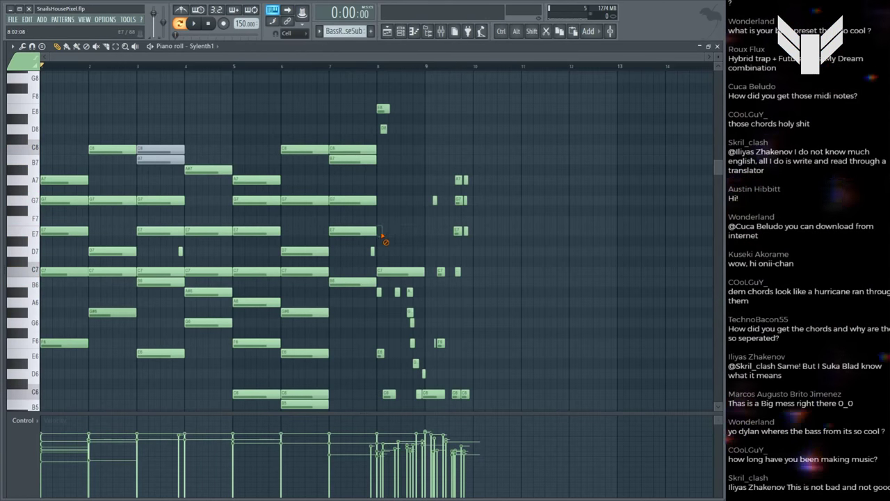
Step: Add one-bar E7 and C5 notes at bar 8, delete the short C6, and nudge the A4 note
{"action": "left_click", "coordinate": [384, 231]}
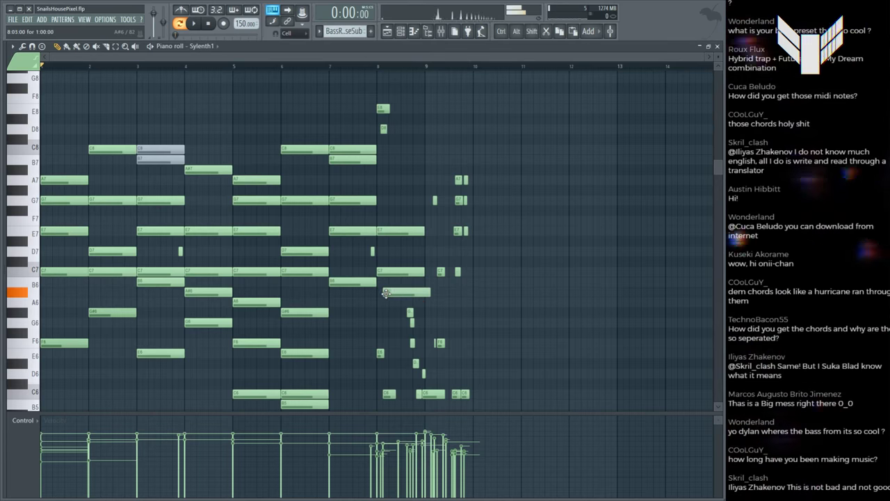
{"action": "scroll", "coordinate": [381, 293], "scroll_direction": "down", "scroll_amount": 2}
{"action": "right_click", "coordinate": [390, 333]}
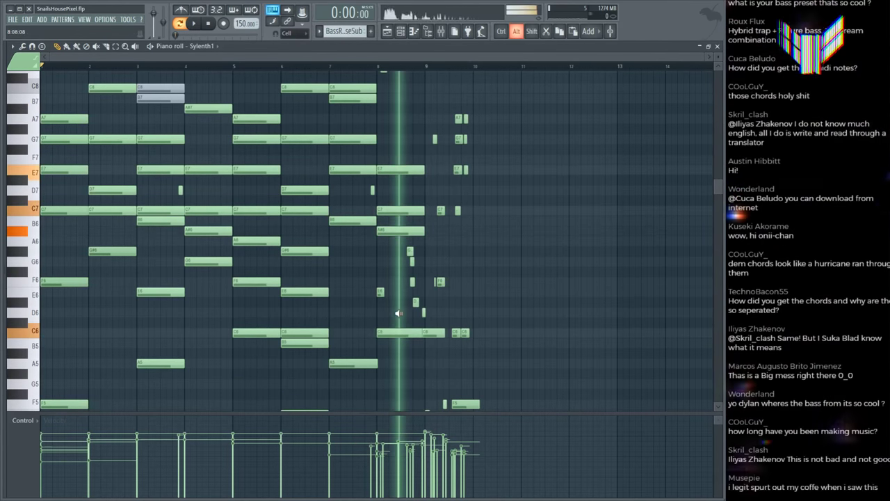
{"action": "scroll", "coordinate": [381, 314], "scroll_direction": "down", "scroll_amount": 5}
{"action": "left_click", "coordinate": [389, 271]}
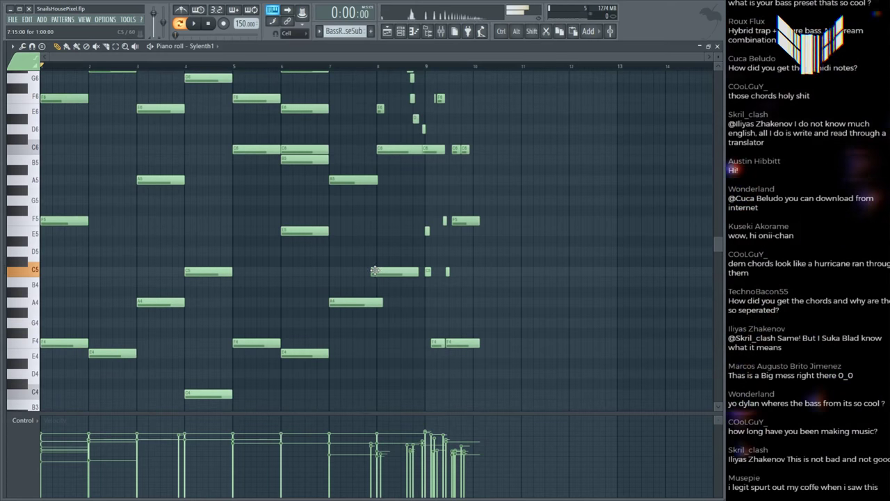
{"action": "scroll", "coordinate": [390, 270], "scroll_direction": "down", "scroll_amount": 2}
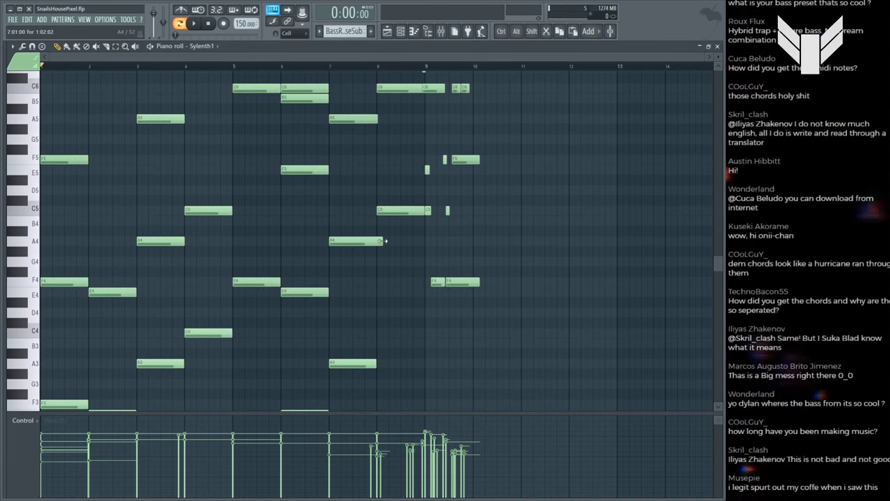
{"action": "left_click_drag", "start_coordinate": [364, 242], "coordinate": [351, 241]}
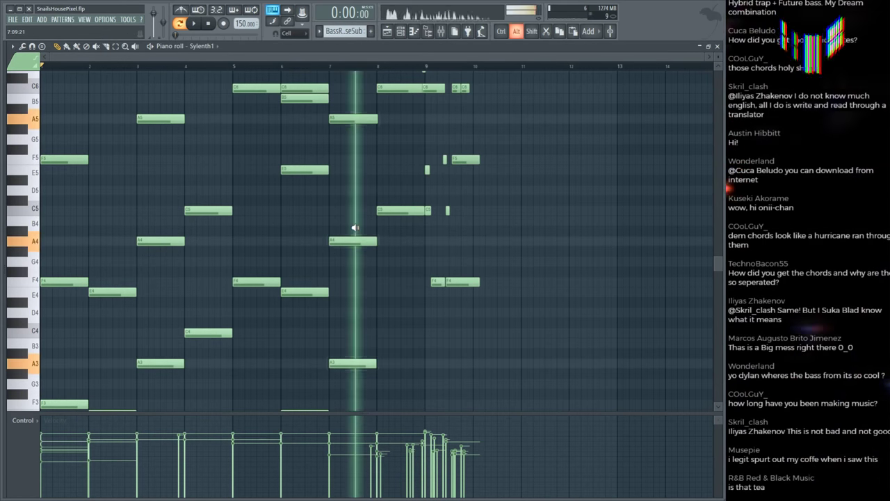
{"action": "scroll", "coordinate": [402, 224], "scroll_direction": "up", "scroll_amount": 2}
{"action": "scroll", "coordinate": [402, 223], "scroll_direction": "up", "scroll_amount": 4}
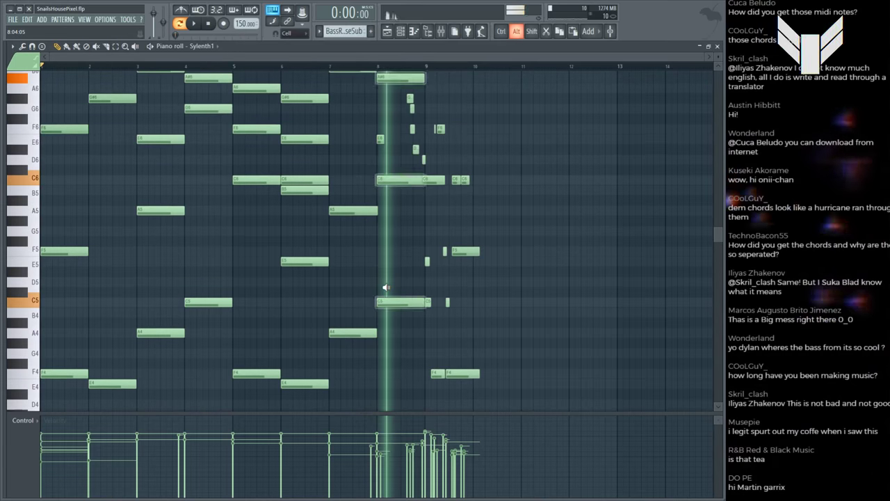
{"action": "scroll", "coordinate": [397, 285], "scroll_direction": "up", "scroll_amount": 1}
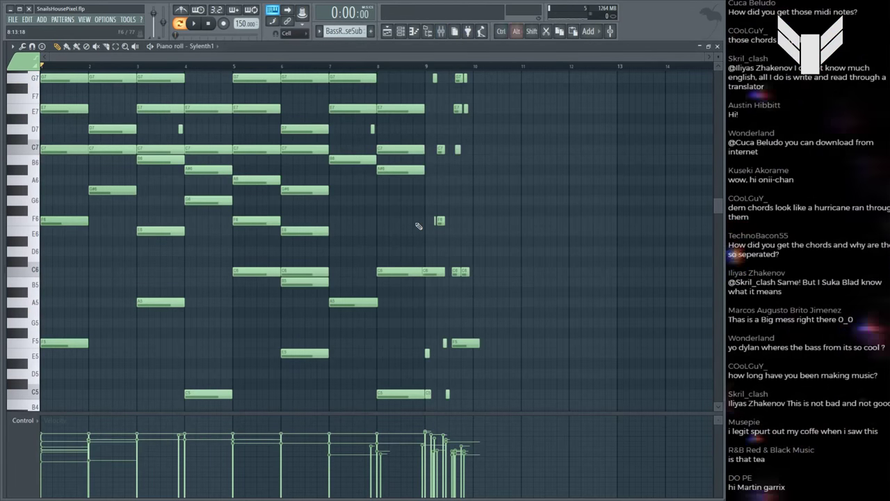
Step: Select and then deselect the notes near bar 9, and add C7 and E7 notes at bar 9
{"action": "scroll", "coordinate": [418, 228], "scroll_direction": "up", "scroll_amount": 4}
{"action": "scroll", "coordinate": [418, 227], "scroll_direction": "down", "scroll_amount": 6}
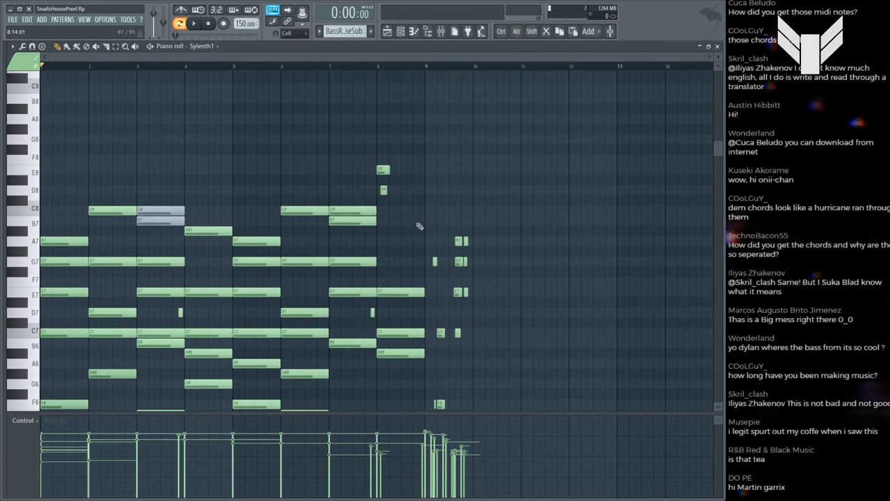
{"action": "scroll", "coordinate": [415, 224], "scroll_direction": "down", "scroll_amount": 4}
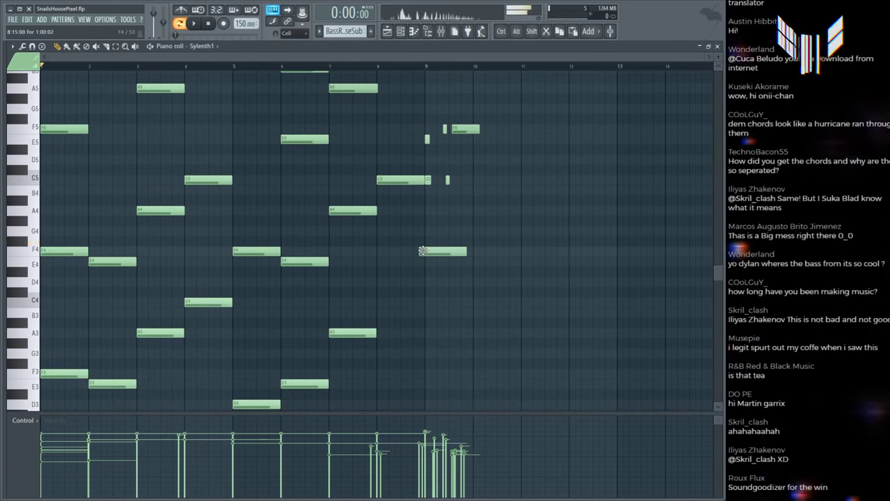
{"action": "scroll", "coordinate": [425, 253], "scroll_direction": "down", "scroll_amount": 4}
{"action": "scroll", "coordinate": [461, 250], "scroll_direction": "up", "scroll_amount": 6}
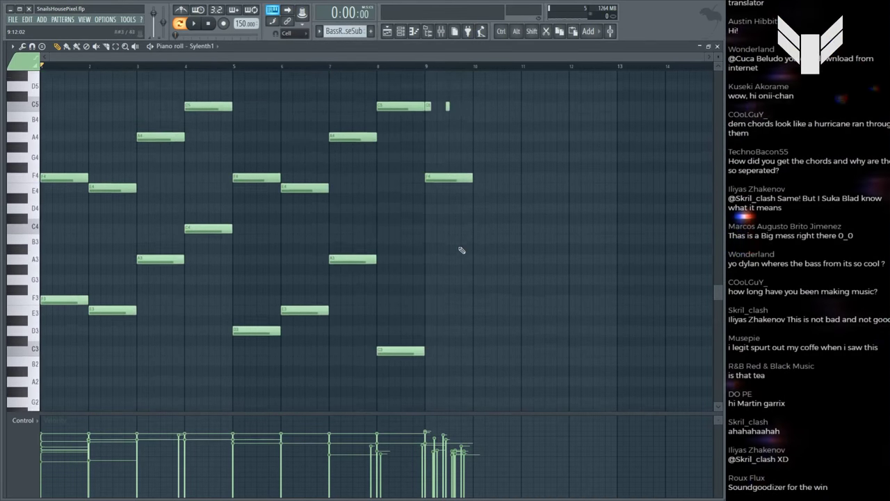
{"action": "left_click_drag", "start_coordinate": [481, 357], "coordinate": [435, 113]}
{"action": "scroll", "coordinate": [443, 128], "scroll_direction": "up", "scroll_amount": 8}
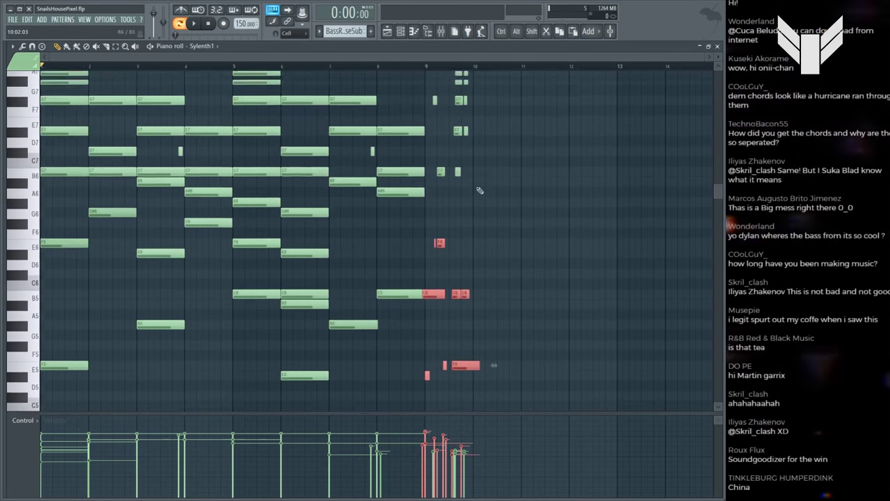
{"action": "left_click", "coordinate": [427, 297]}
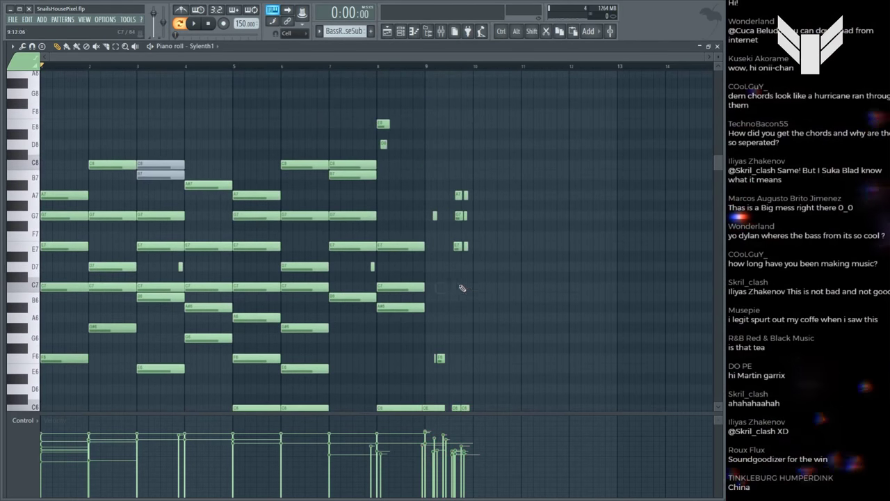
{"action": "left_click", "coordinate": [456, 287]}
{"action": "left_click_drag", "start_coordinate": [459, 246], "coordinate": [444, 246]}
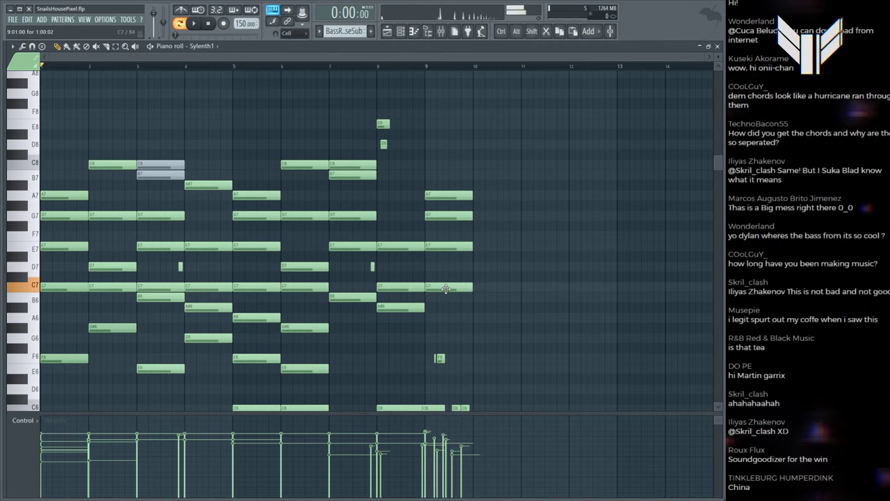
Step: Add an F5 note snapped to the start of bar 9 and delete the tiny leftover notes
{"action": "scroll", "coordinate": [445, 278], "scroll_direction": "down", "scroll_amount": 3}
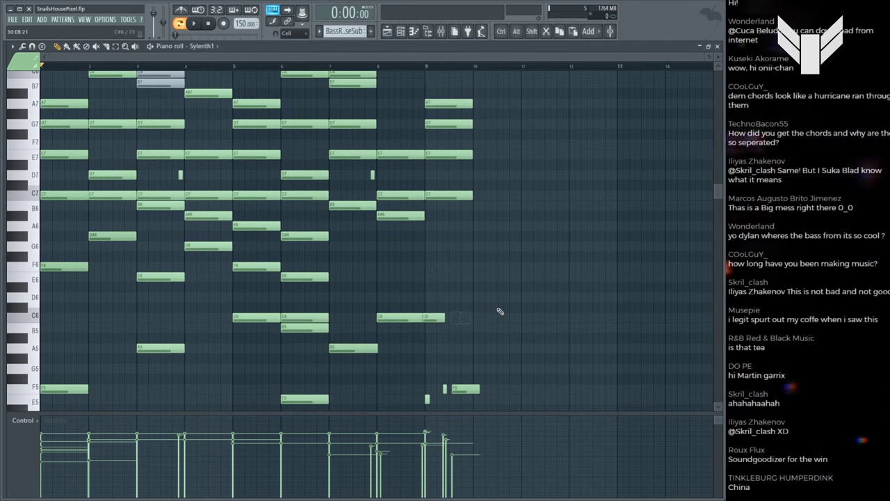
{"action": "scroll", "coordinate": [440, 320], "scroll_direction": "down", "scroll_amount": 3}
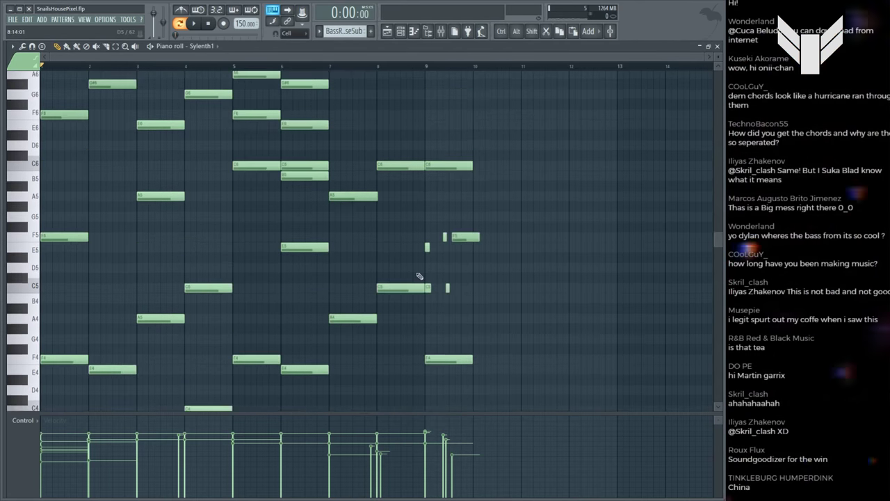
{"action": "left_click", "coordinate": [442, 241]}
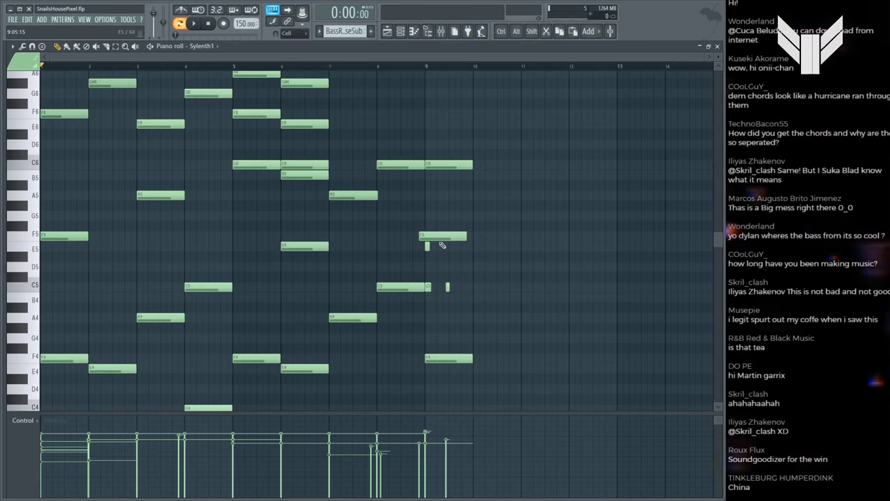
{"action": "left_click_drag", "start_coordinate": [437, 236], "coordinate": [443, 237]}
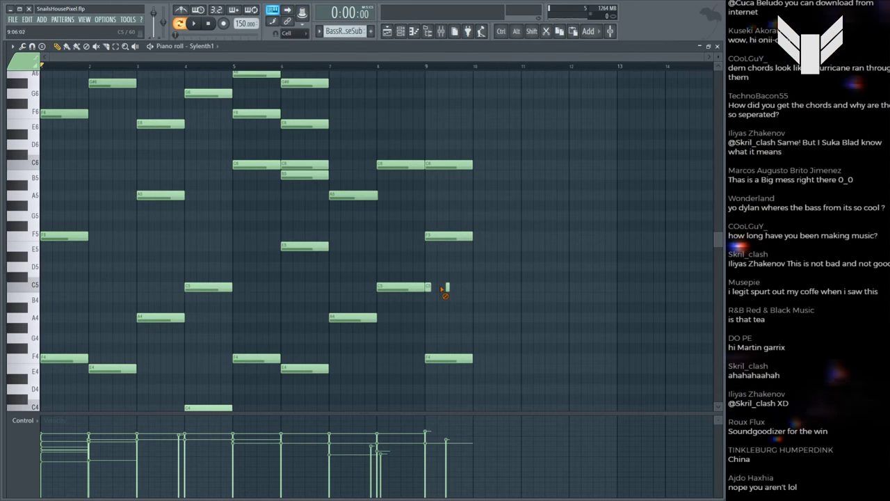
{"action": "right_click", "coordinate": [445, 288]}
{"action": "scroll", "coordinate": [461, 239], "scroll_direction": "down", "scroll_amount": 4}
{"action": "right_click", "coordinate": [444, 217], "text": "alt"}
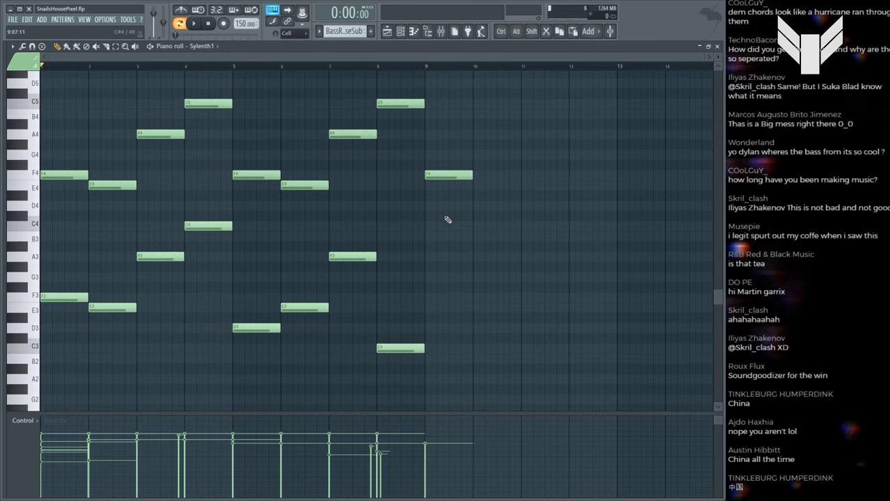
{"action": "scroll", "coordinate": [449, 220], "scroll_direction": "up", "scroll_amount": 4}
Step: Return to the playlist and preview the OffBeat BASS and BassReeseSub clips
{"action": "key", "text": "F5"}
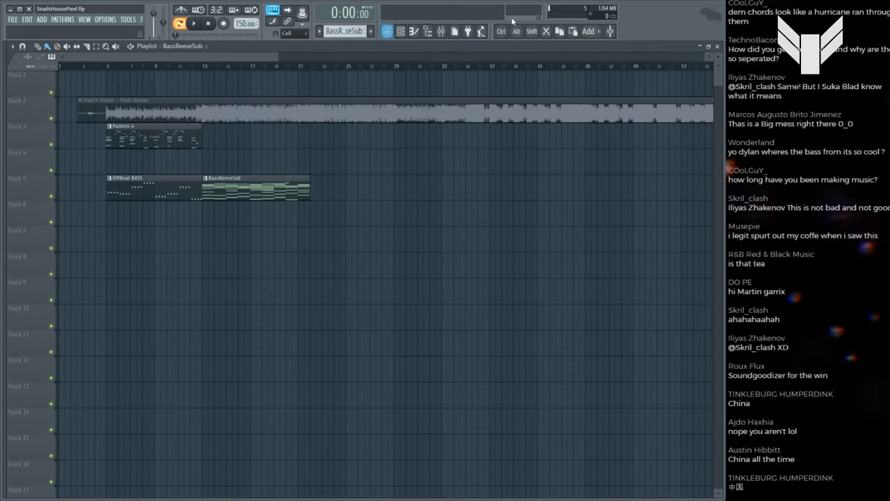
{"action": "scroll", "coordinate": [453, 69], "scroll_direction": "down", "scroll_amount": 4}
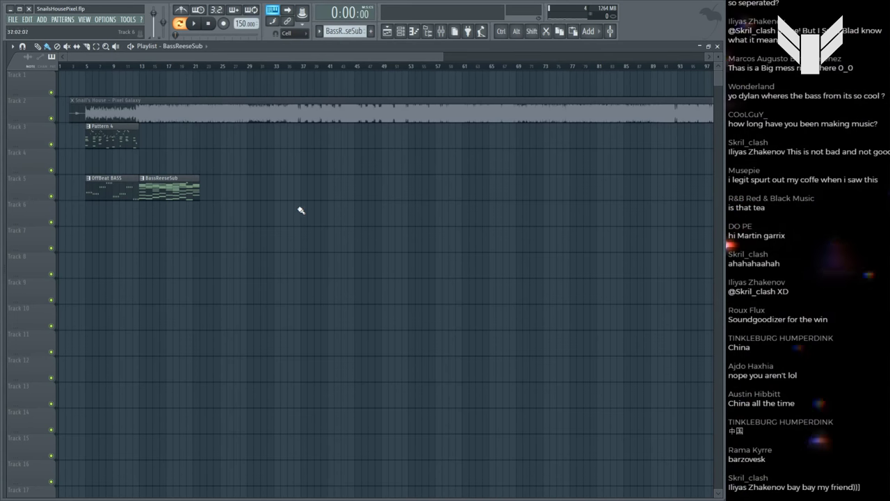
{"action": "left_click", "coordinate": [85, 190]}
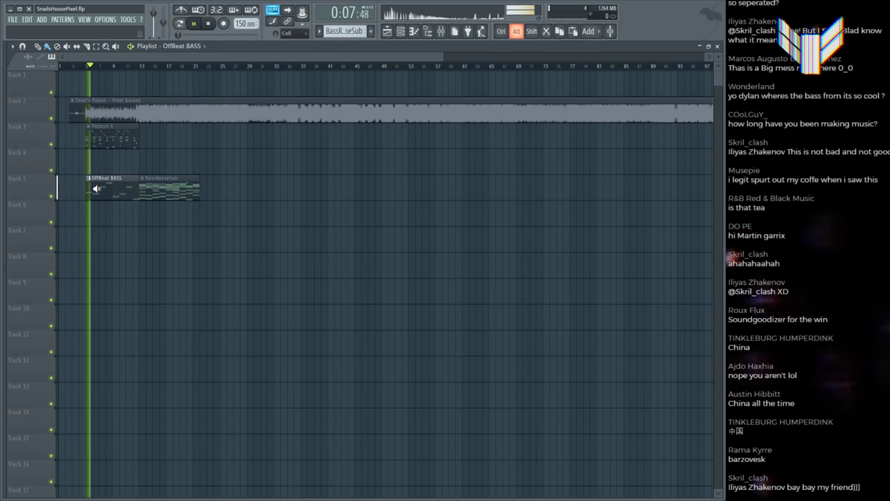
{"action": "left_click", "coordinate": [141, 187]}
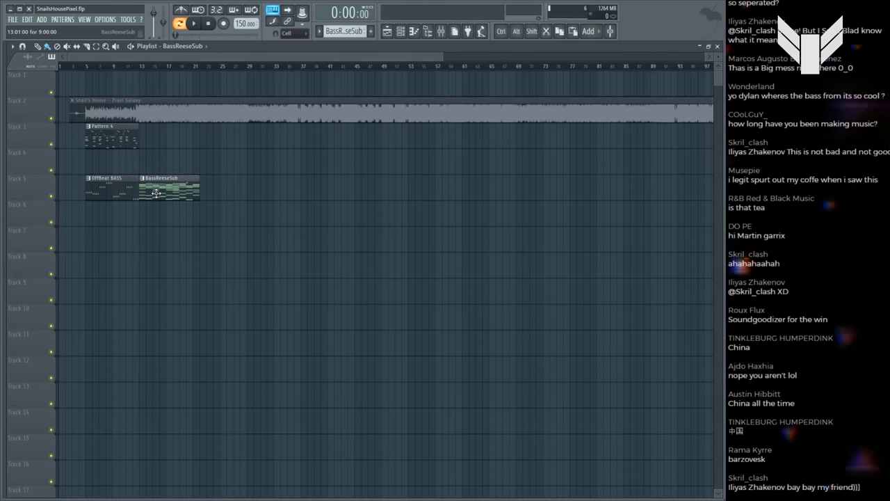
{"action": "scroll", "coordinate": [78, 78], "scroll_direction": "up", "scroll_amount": 4}
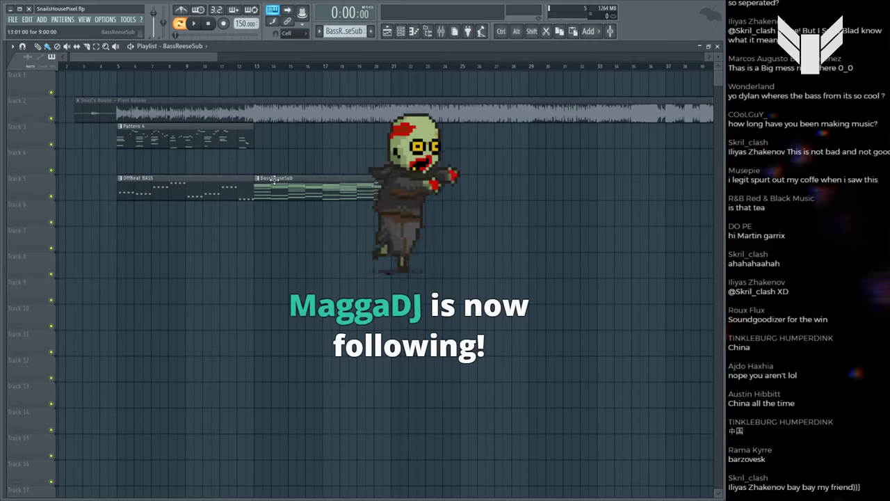
{"action": "left_click", "coordinate": [137, 186]}
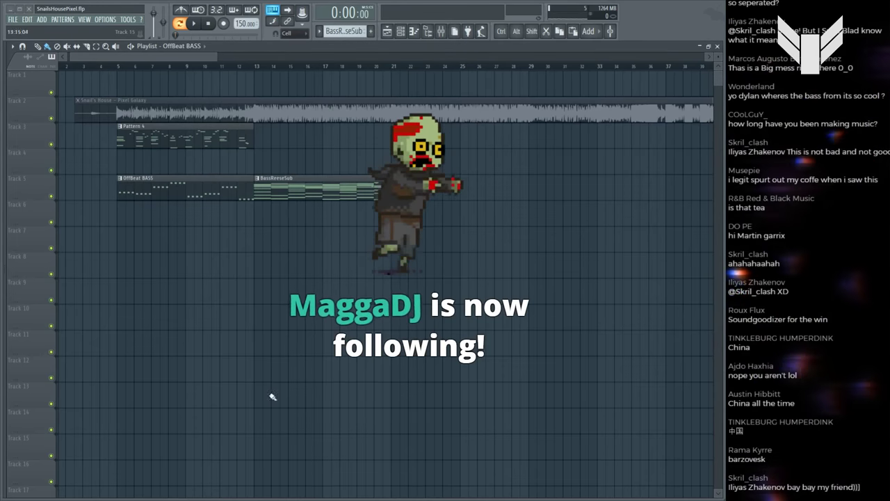
Step: Audition the Pattern 4 chord clip on its own, then play the song and bring up the Channel rack
{"action": "left_click", "coordinate": [132, 134]}
{"action": "key", "text": "space"}
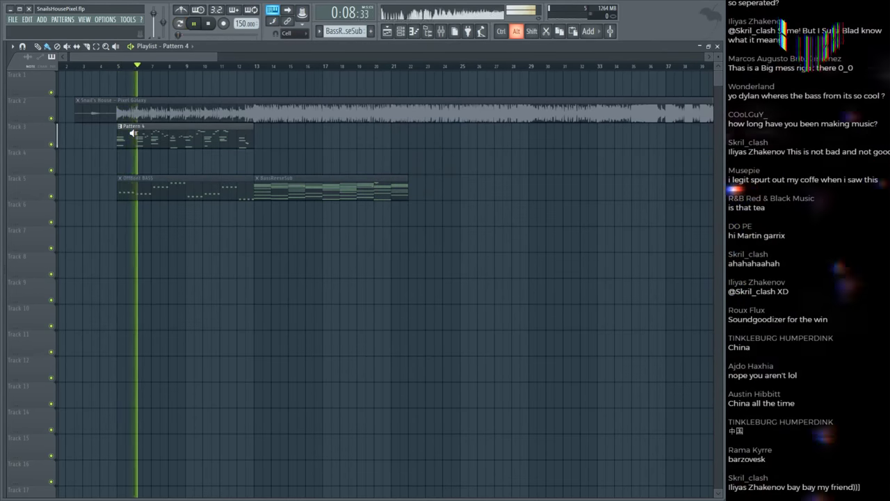
{"action": "key", "text": "space"}
{"action": "scroll", "coordinate": [115, 126], "scroll_direction": "up", "scroll_amount": 3}
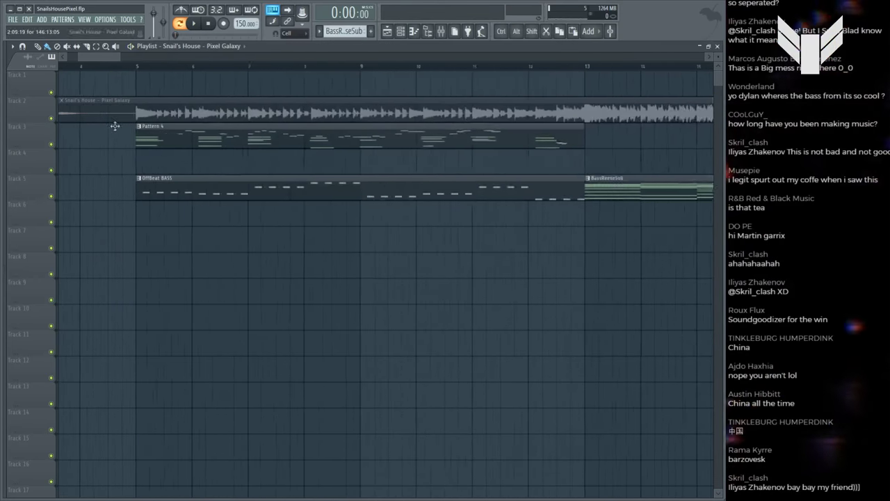
{"action": "scroll", "coordinate": [132, 135], "scroll_direction": "up", "scroll_amount": 1}
{"action": "key", "text": "space"}
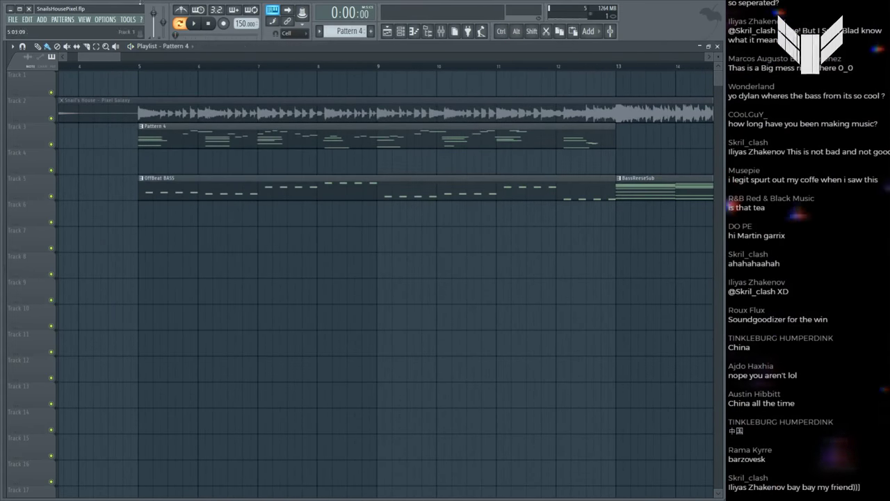
{"action": "key", "text": "F6"}
Step: Select tb_peach, play its pattern, and open its instrument window alongside the mixer
{"action": "left_click_drag", "start_coordinate": [169, 239], "coordinate": [171, 210]}
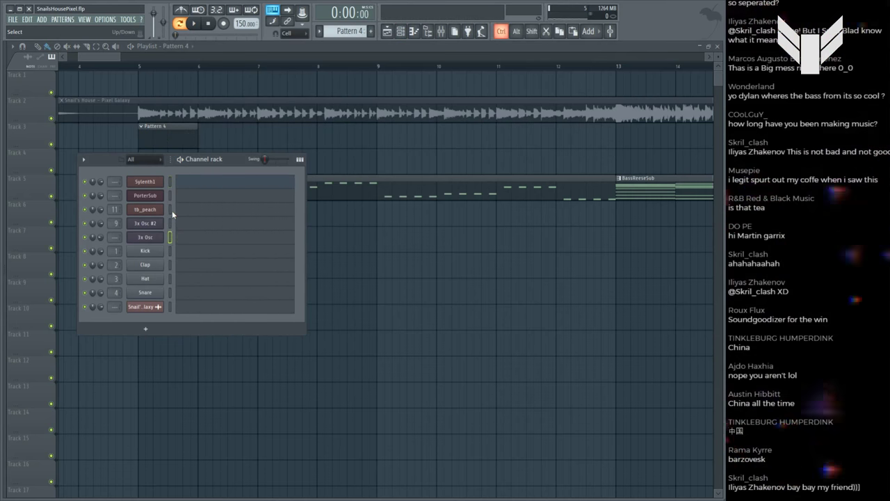
{"action": "key", "text": "space"}
{"action": "left_click", "coordinate": [157, 210]}
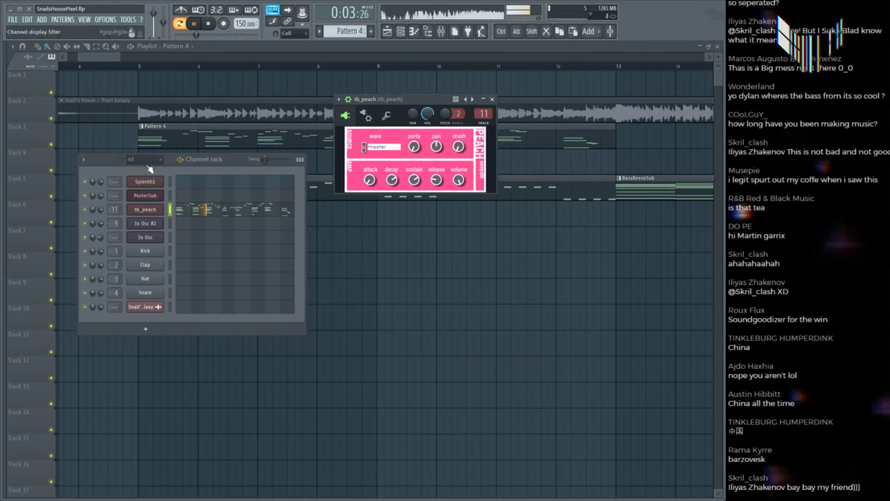
{"action": "key", "text": "F9"}
{"action": "left_click_drag", "start_coordinate": [421, 112], "coordinate": [421, 146]}
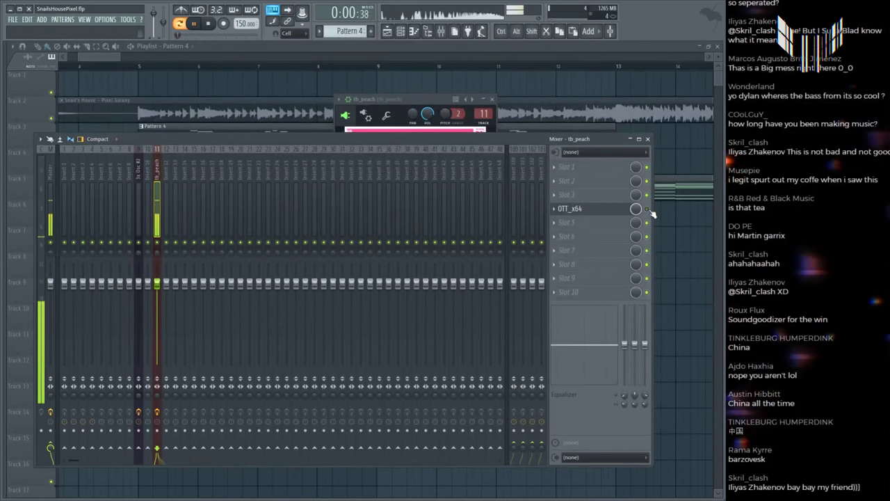
Step: Open the OTT effect on tb_peach's insert with Depth at 38%, then close all windows
{"action": "left_click", "coordinate": [438, 123]}
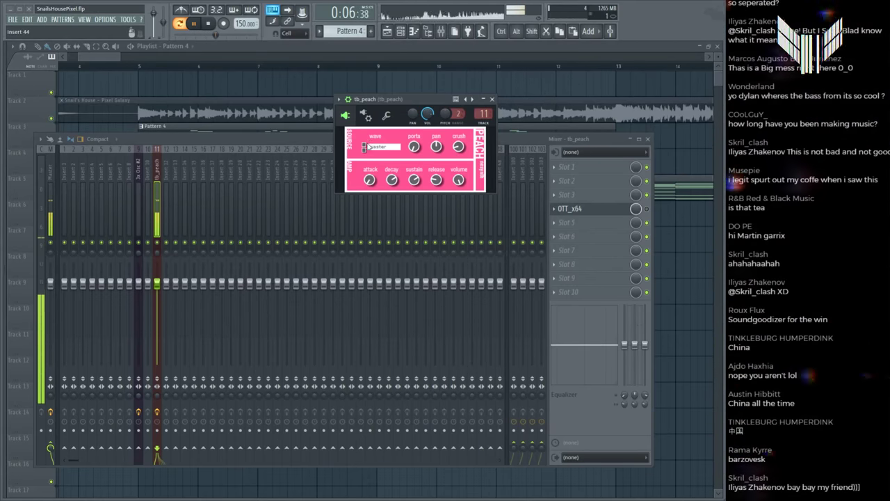
{"action": "left_click", "coordinate": [651, 208]}
{"action": "left_click", "coordinate": [426, 119]}
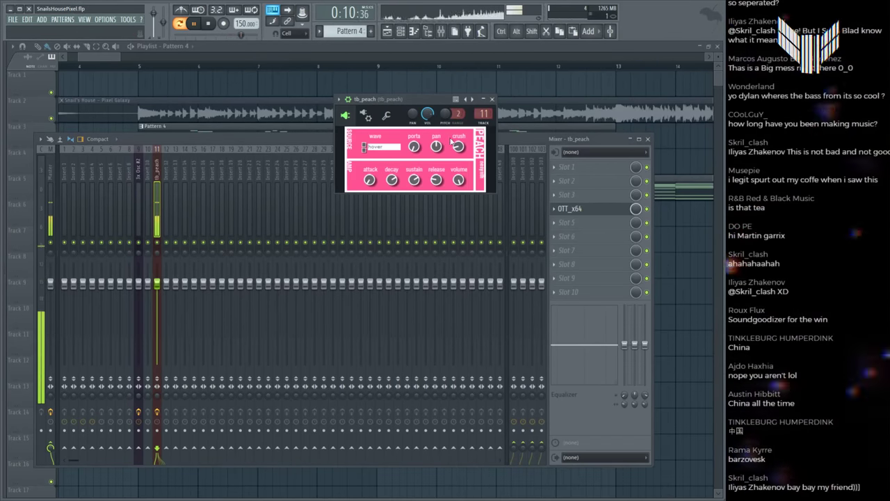
{"action": "left_click", "coordinate": [571, 208]}
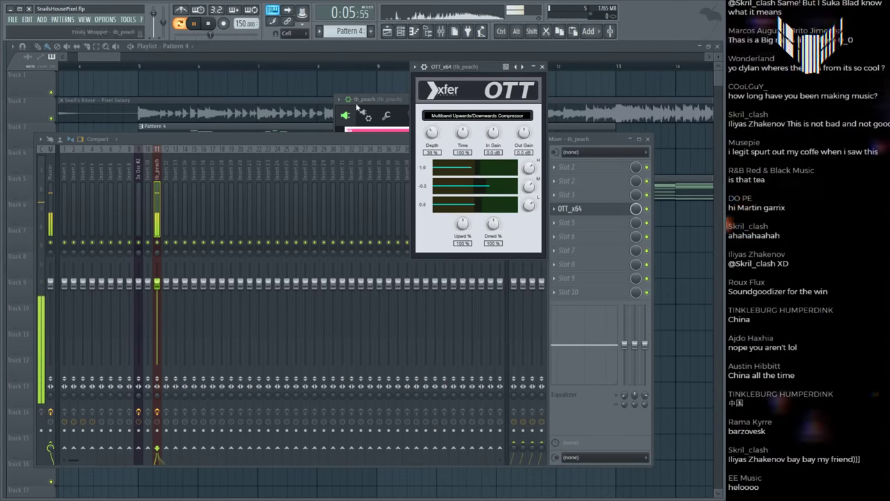
{"action": "key", "text": "F12"}
Step: Jump playback to about 0:19 and save the project as SnailsHousePixel.flp
{"action": "scroll", "coordinate": [308, 73], "scroll_direction": "down", "scroll_amount": 3}
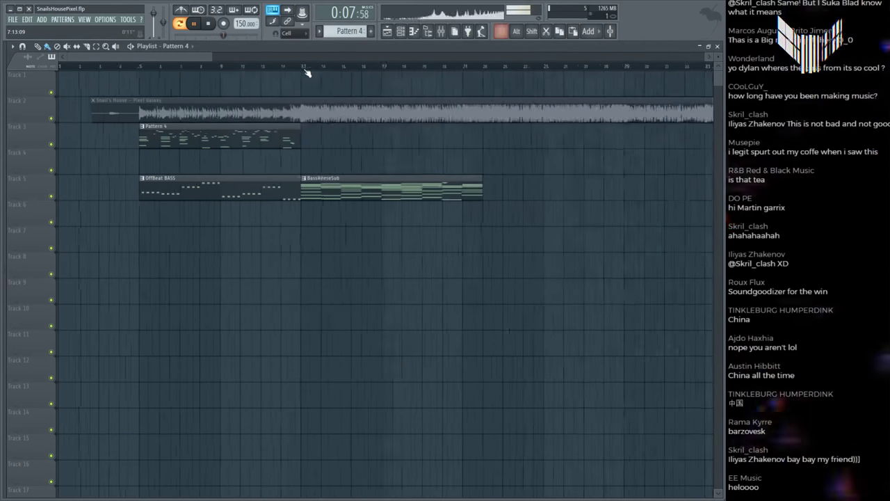
{"action": "left_click", "coordinate": [272, 68]}
{"action": "key", "text": "ctrl+s"}
{"action": "scroll", "coordinate": [275, 71], "scroll_direction": "down", "scroll_amount": 3}
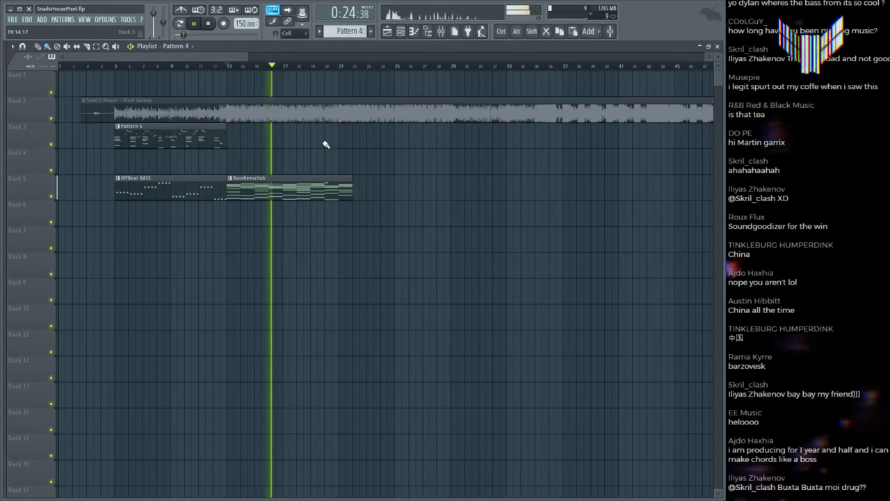
Step: Inspect the BassReeseSub pattern's notes, keeping the small D8 note near bar 8
{"action": "double_click", "coordinate": [292, 188]}
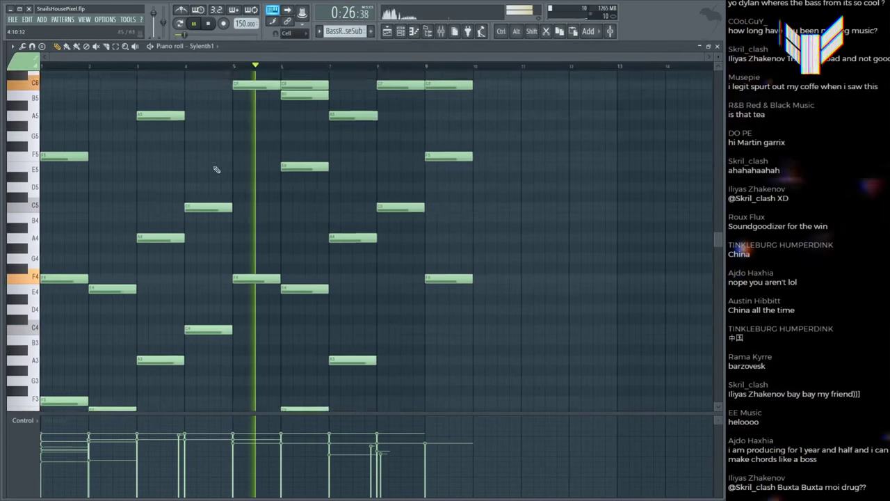
{"action": "scroll", "coordinate": [217, 170], "scroll_direction": "up", "scroll_amount": 5}
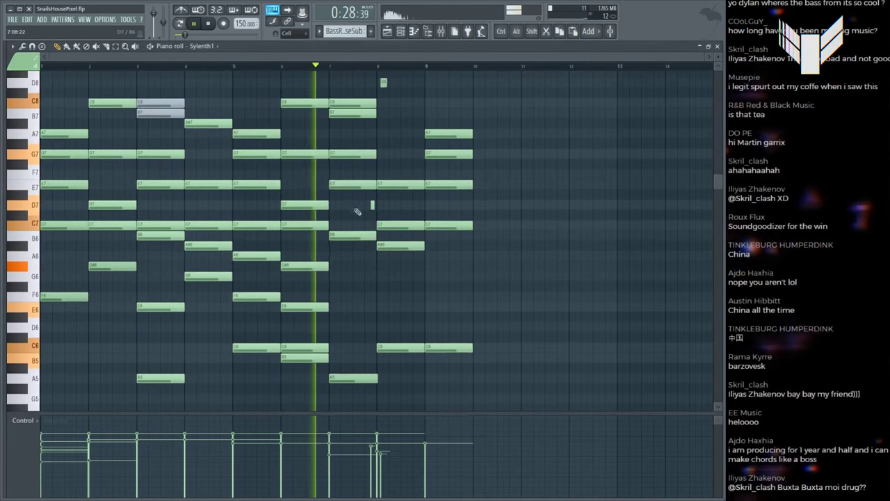
{"action": "scroll", "coordinate": [366, 207], "scroll_direction": "up", "scroll_amount": 3}
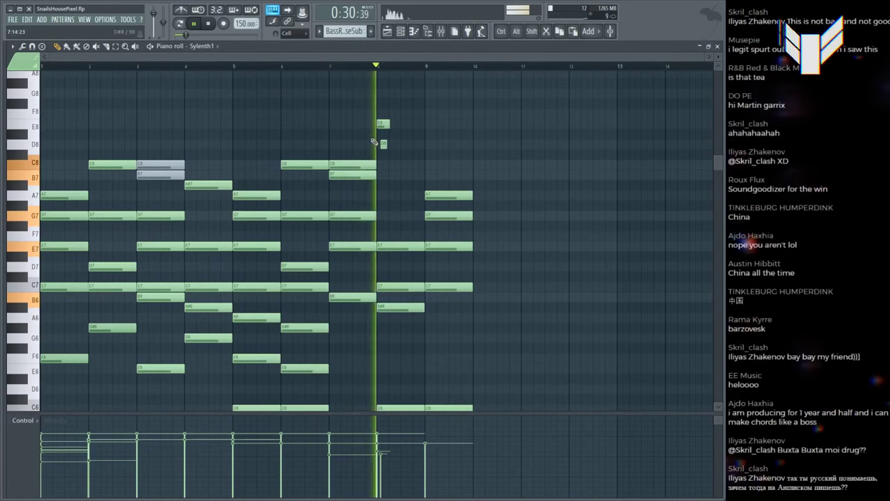
{"action": "right_click", "coordinate": [383, 144]}
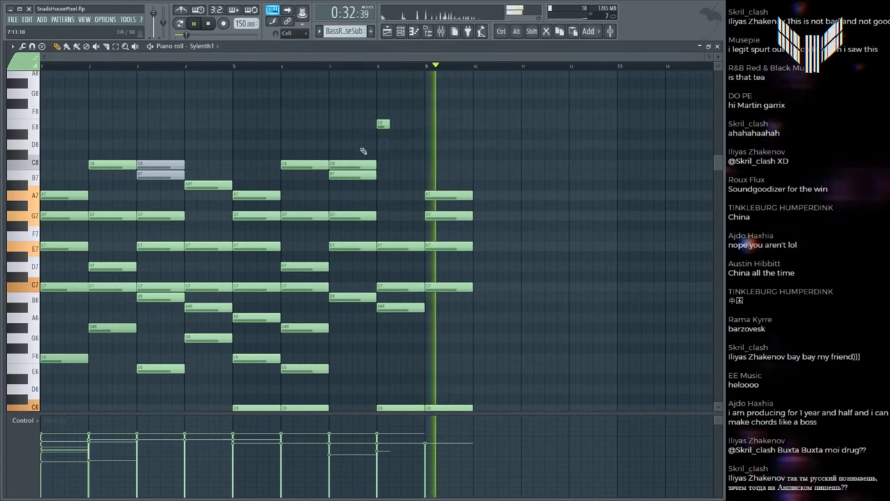
{"action": "left_click", "coordinate": [382, 144]}
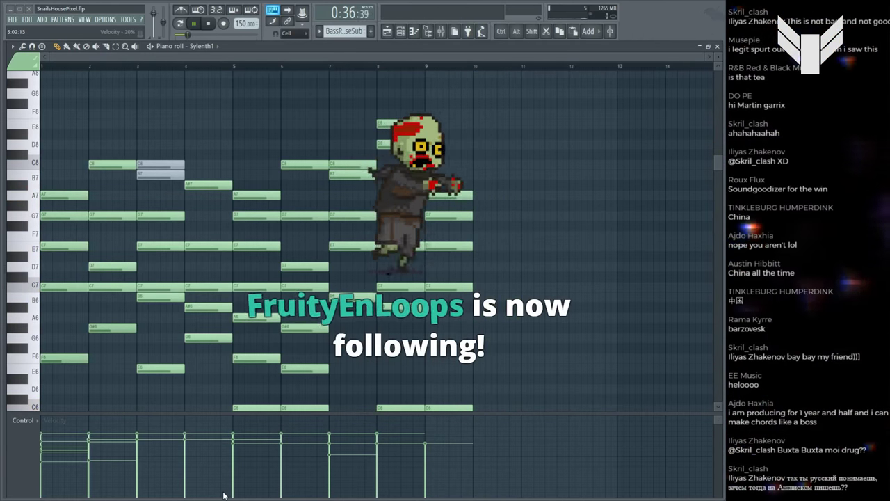
Step: Play from the Snail's House audio, then select the Sylenth1 channel in the Channel rack
{"action": "key", "text": "F6"}
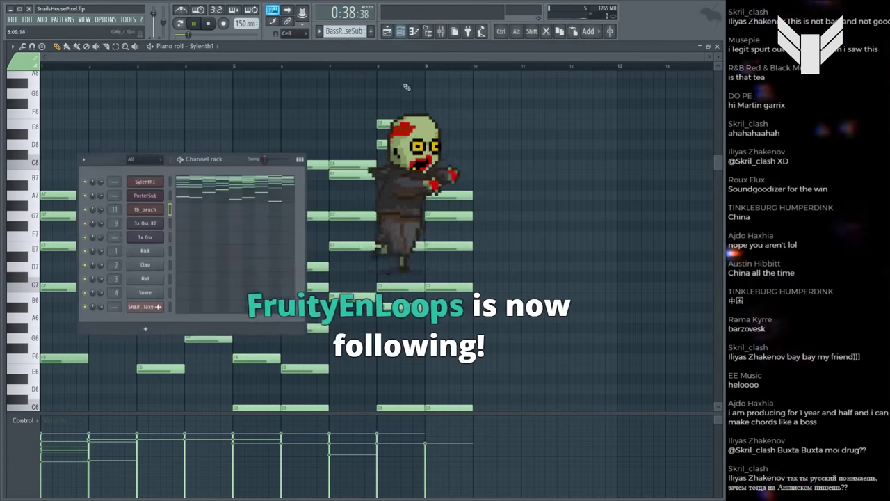
{"action": "key", "text": "F5"}
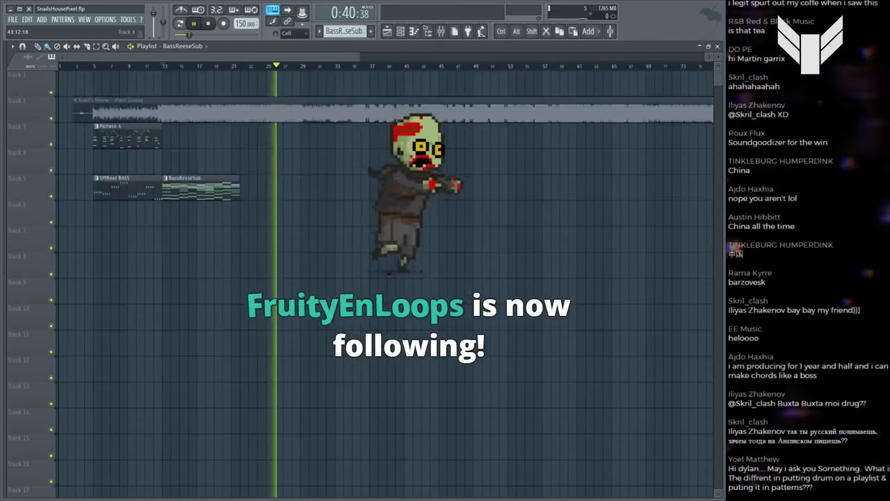
{"action": "left_click", "coordinate": [167, 104], "text": "alt"}
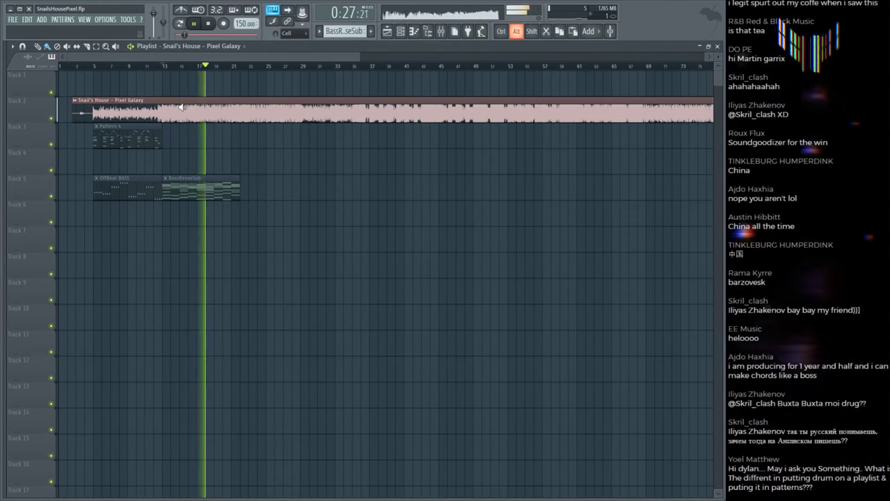
{"action": "key", "text": "space"}
{"action": "key", "text": "F6"}
{"action": "left_click", "coordinate": [180, 202]}
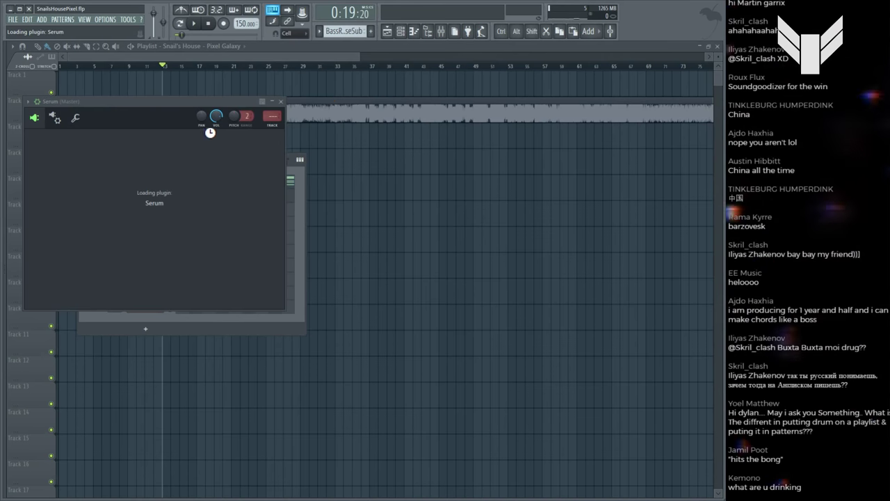
Step: Move the Serum window aside and open and play the Serum channel's chord notes
{"action": "left_click_drag", "start_coordinate": [196, 105], "coordinate": [240, 270]}
{"action": "left_click", "coordinate": [167, 199]}
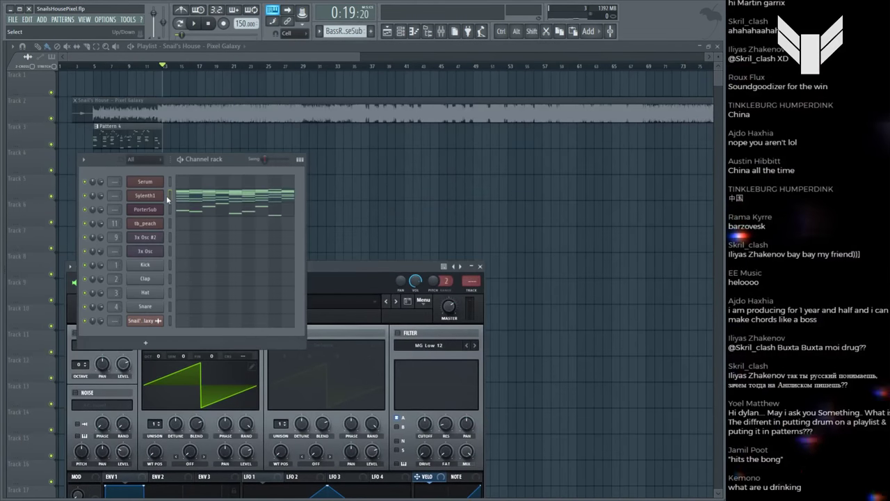
{"action": "left_click", "coordinate": [185, 183]}
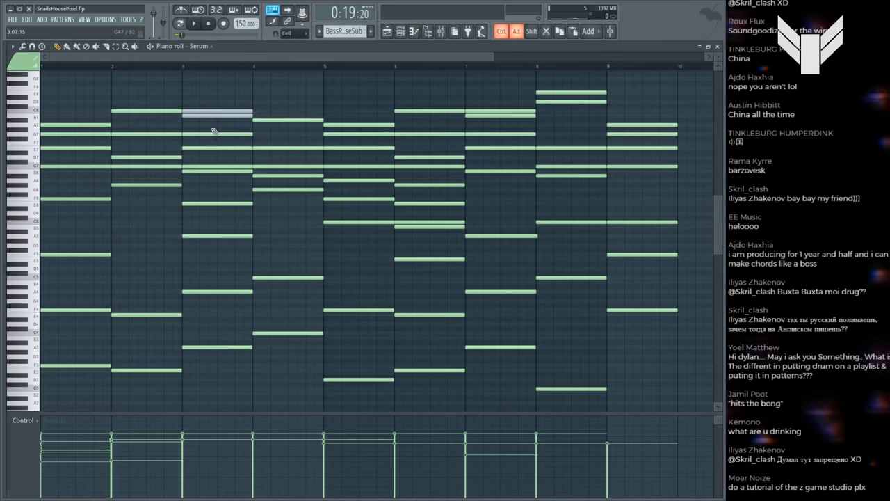
{"action": "key", "text": "space"}
{"action": "scroll", "coordinate": [195, 80], "scroll_direction": "down", "scroll_amount": 1}
Step: Open the Serum instrument window from the Channel rack and audition the chords
{"action": "key", "text": "F6"}
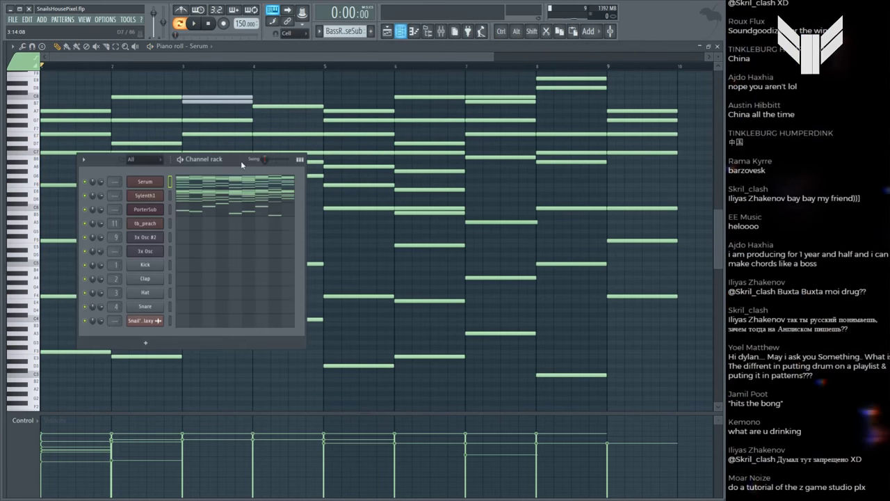
{"action": "left_click", "coordinate": [145, 181]}
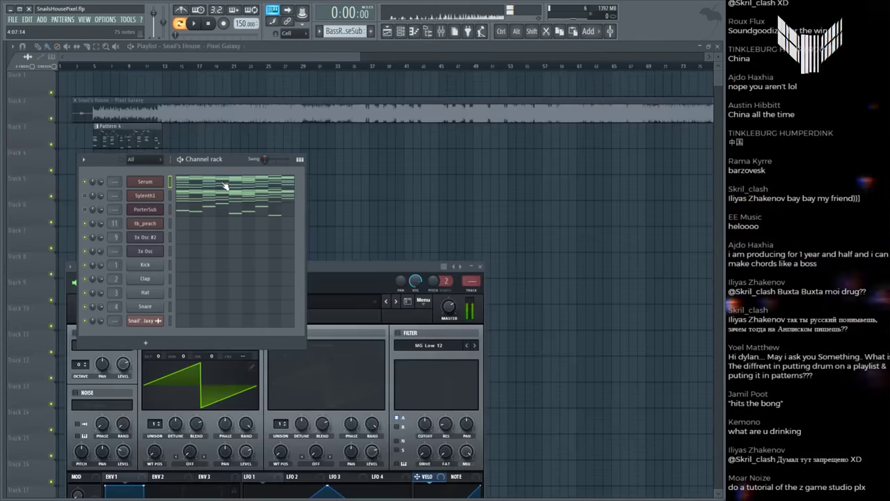
{"action": "key", "text": "F6"}
{"action": "key", "text": "space"}
{"action": "scroll", "coordinate": [186, 106], "scroll_direction": "up", "scroll_amount": 1}
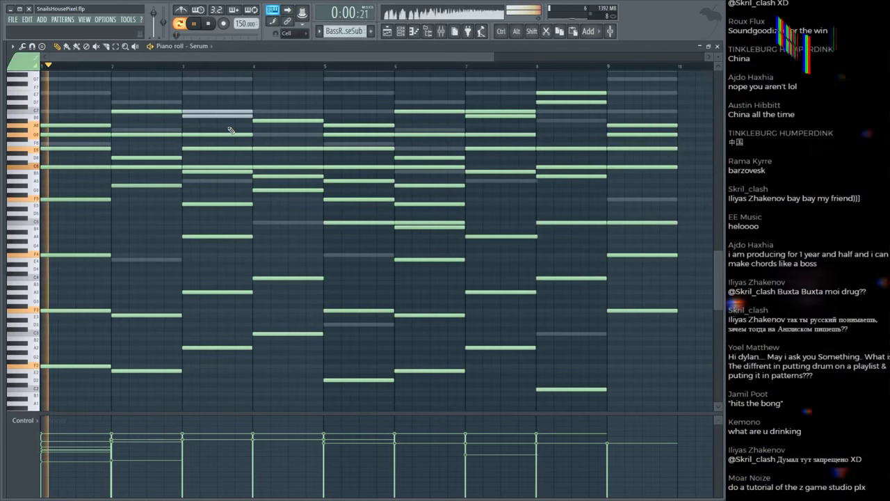
{"action": "key", "text": "space"}
Step: Reopen Serum's plugin window, show its full synth interface, and place it higher up
{"action": "key", "text": "F6"}
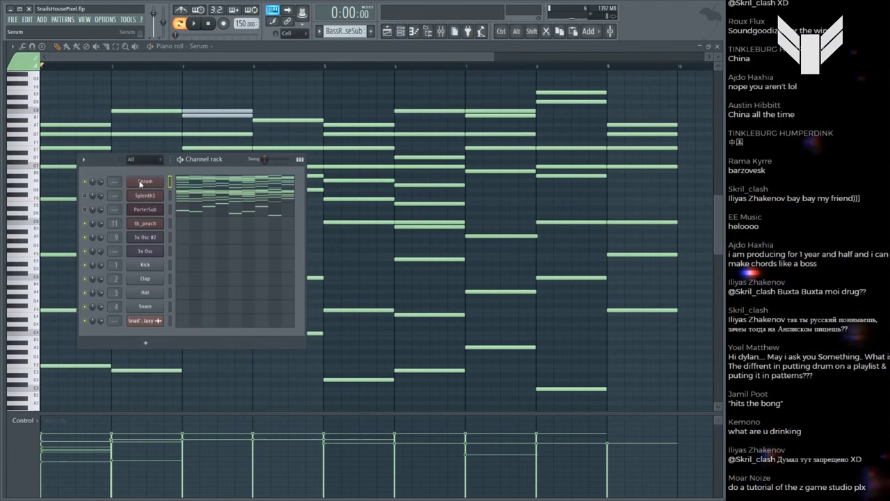
{"action": "left_click", "coordinate": [142, 183]}
{"action": "left_click", "coordinate": [120, 272]}
{"action": "left_click_drag", "start_coordinate": [174, 254], "coordinate": [322, 142]}
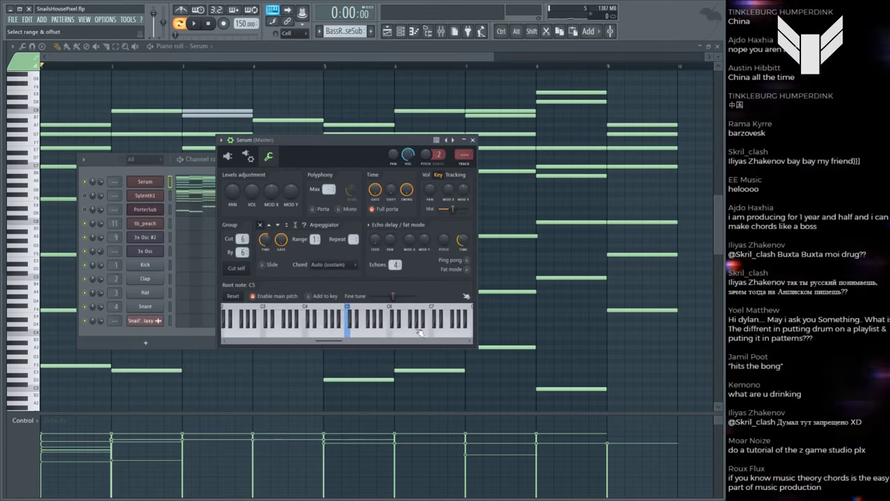
{"action": "left_click", "coordinate": [229, 156]}
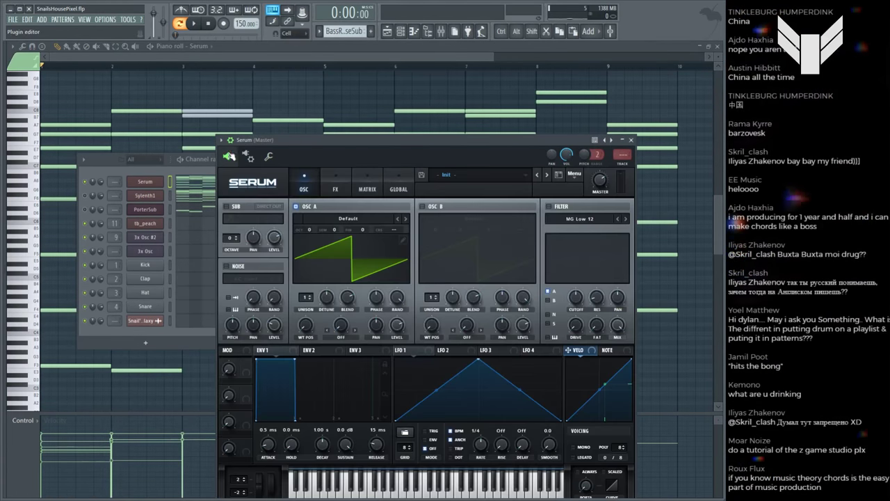
{"action": "left_click_drag", "start_coordinate": [335, 140], "coordinate": [333, 89]}
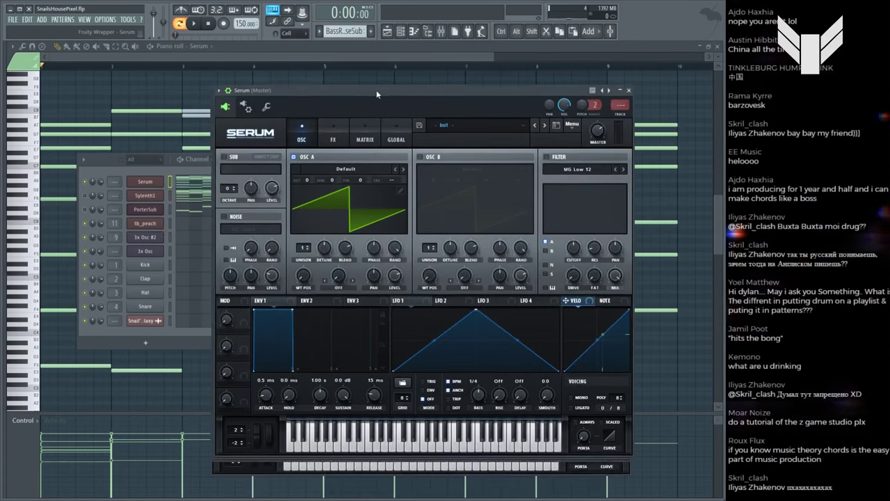
Step: Route Serum to new mixer insert 14 and set Gross Beat to the Trance Gt 2 volume preset
{"action": "key", "text": "F9"}
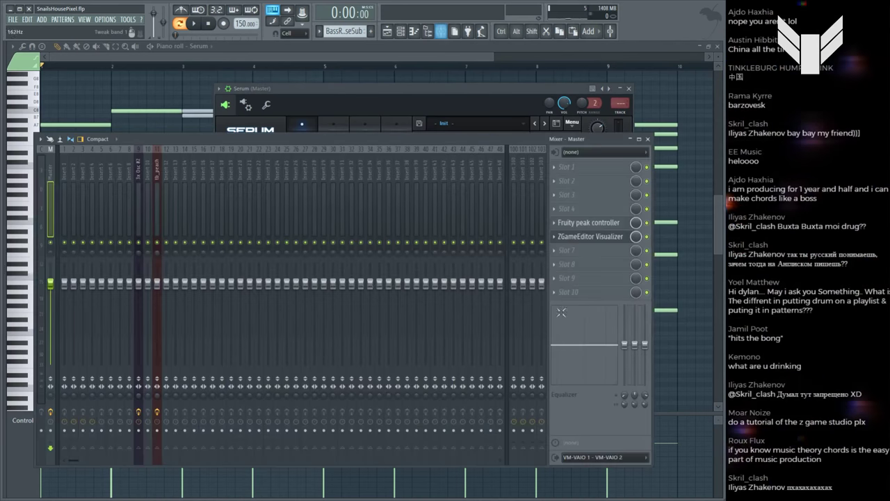
{"action": "key", "text": "ctrl+l"}
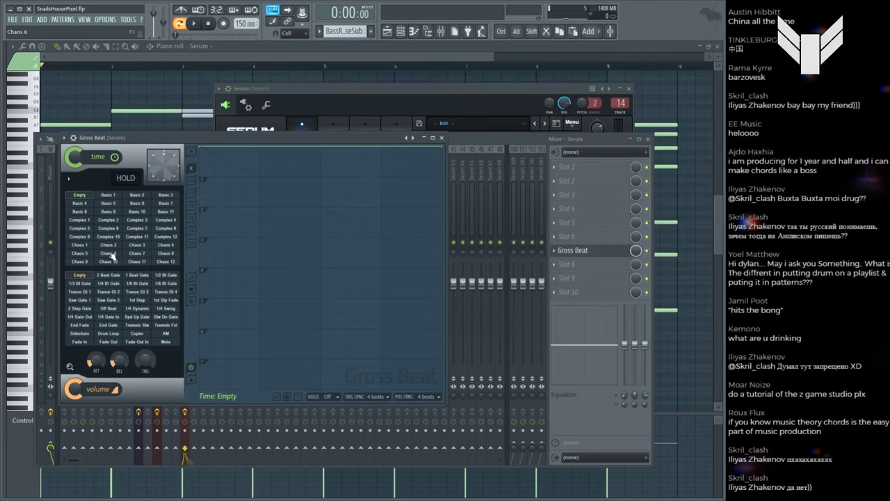
{"action": "left_click", "coordinate": [108, 236]}
{"action": "left_click", "coordinate": [75, 196]}
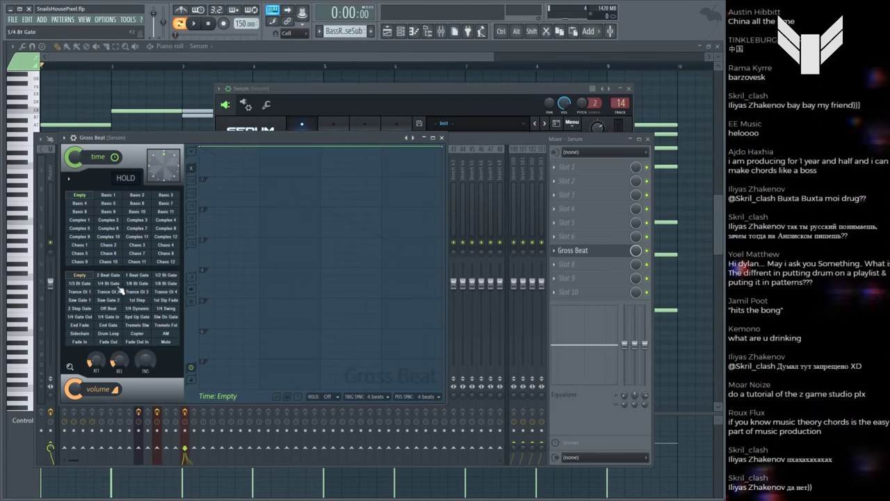
{"action": "left_click", "coordinate": [137, 291]}
{"action": "key", "text": "space"}
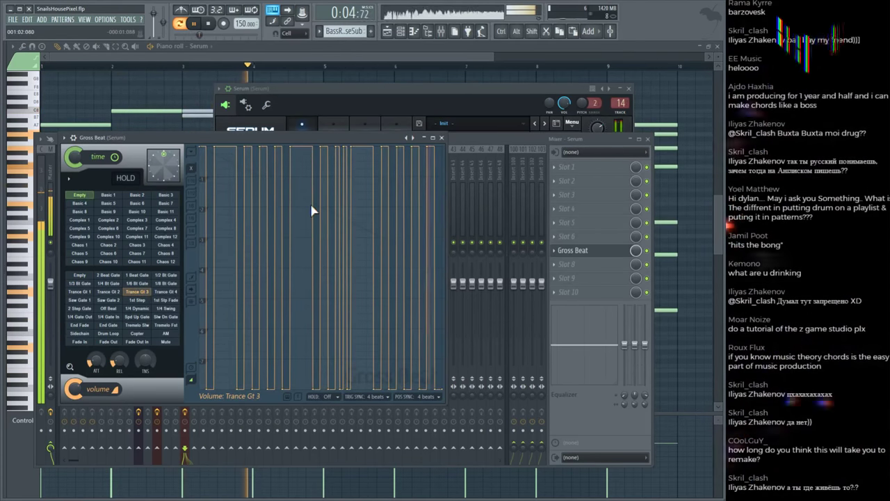
{"action": "left_click", "coordinate": [108, 292]}
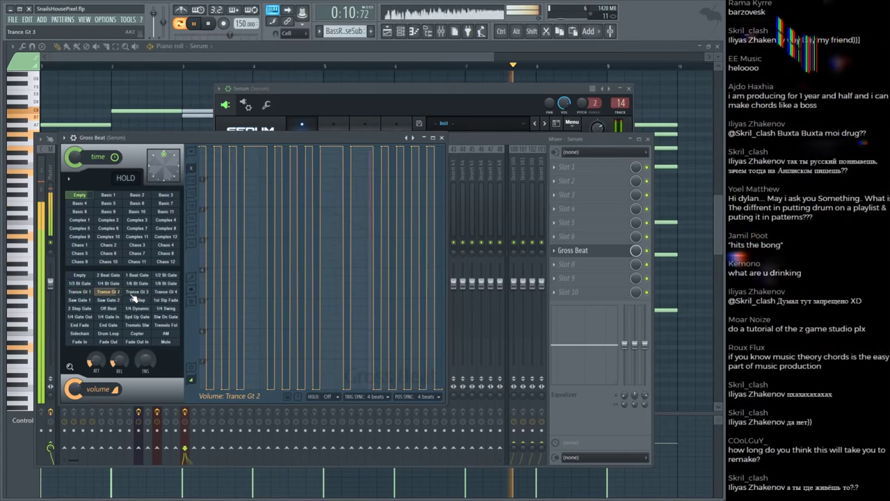
Step: Stop playback and bring the Playlist to the front
{"action": "key", "text": "F6"}
{"action": "left_click", "coordinate": [208, 24]}
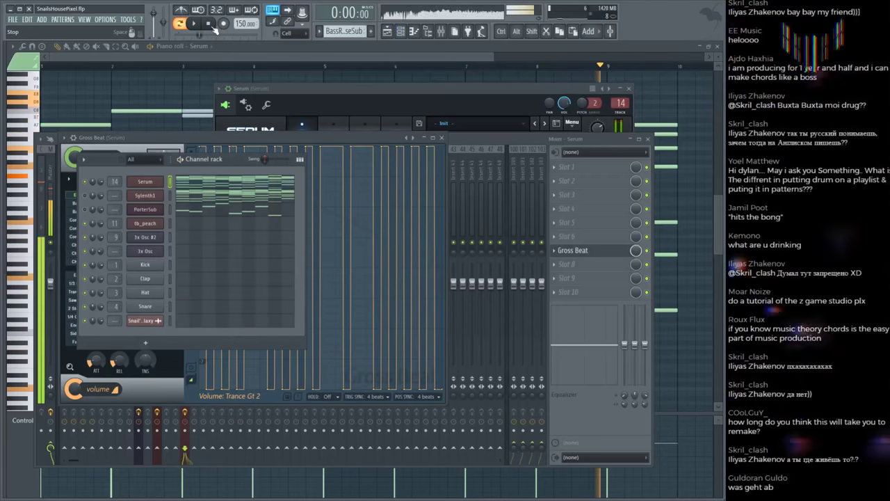
{"action": "key", "text": "F6"}
{"action": "key", "text": "F5"}
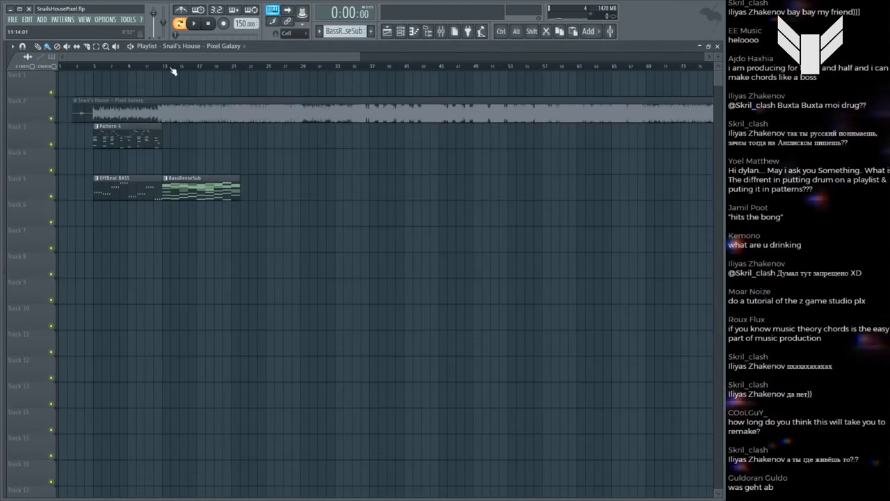
Step: Play the song from bar 13 and open the Serum chord pattern's notes
{"action": "left_click", "coordinate": [167, 66]}
{"action": "scroll", "coordinate": [167, 66], "scroll_direction": "up", "scroll_amount": 3}
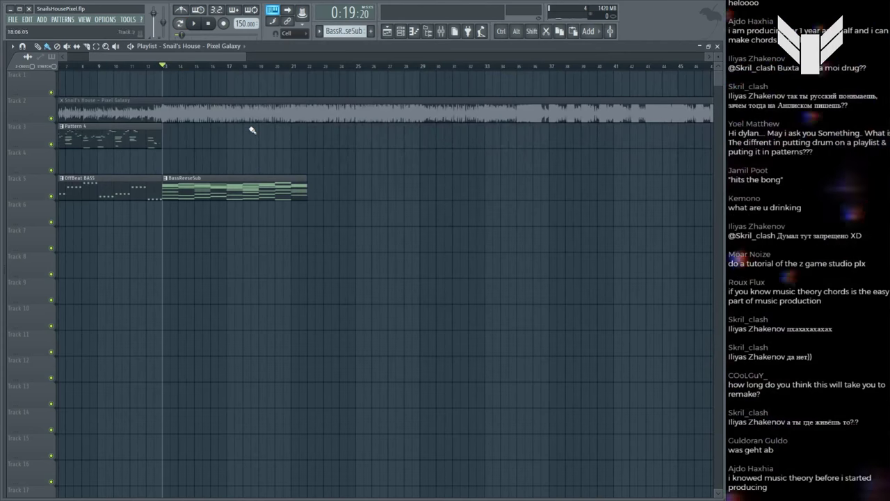
{"action": "key", "text": "space"}
{"action": "key", "text": "F6"}
{"action": "key", "text": "space"}
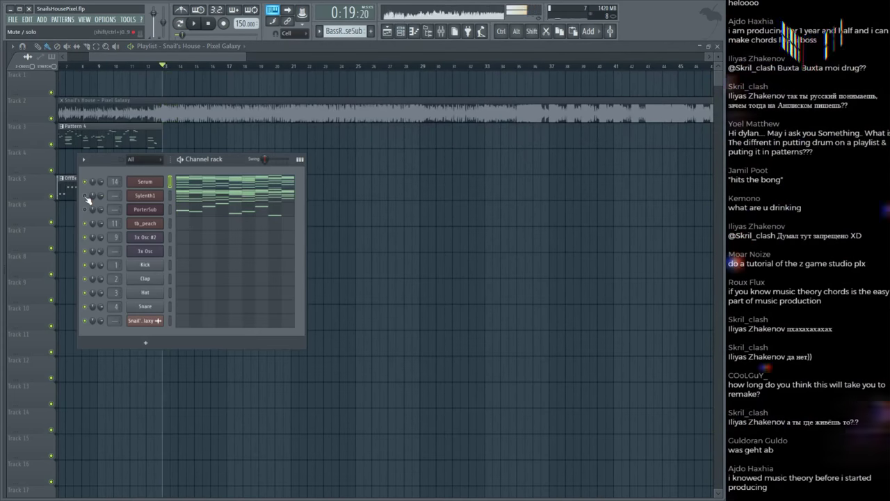
{"action": "key", "text": "space"}
{"action": "left_click", "coordinate": [193, 190]}
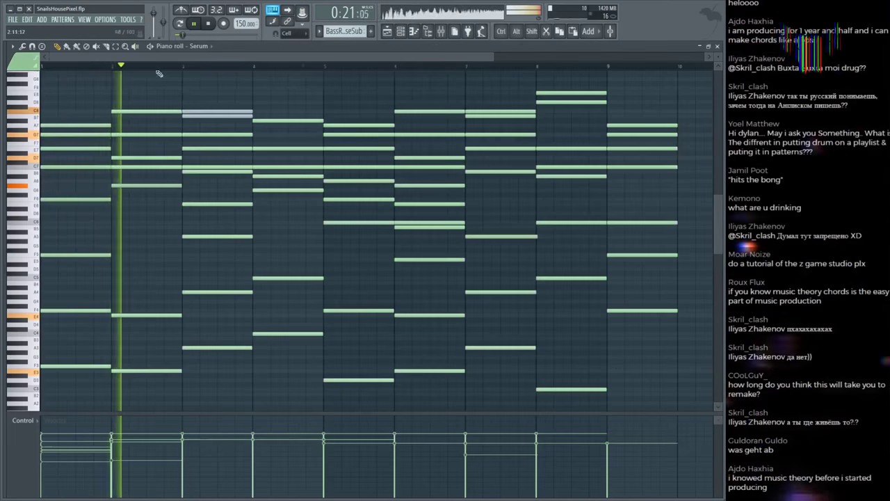
Step: Turn down the Serum insert's fader, then replay from bar 13 with the reference clip selected
{"action": "key", "text": "F9"}
{"action": "left_click_drag", "start_coordinate": [189, 287], "coordinate": [189, 302]}
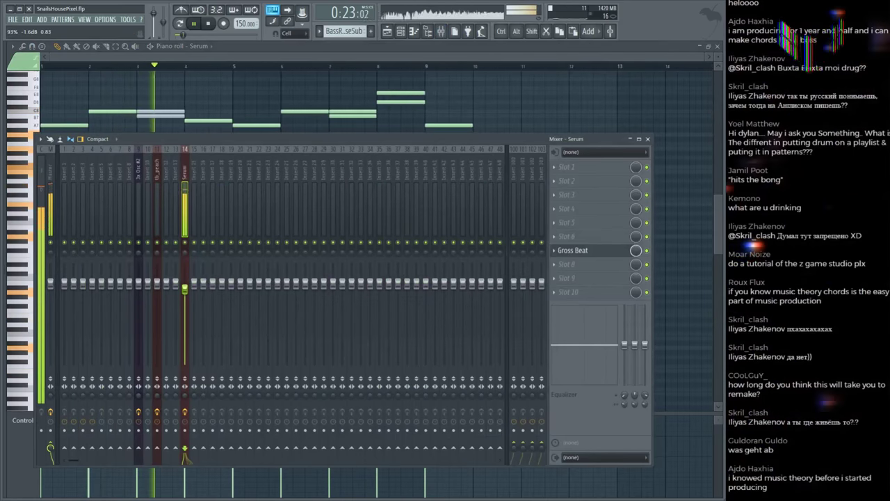
{"action": "key", "text": "F6"}
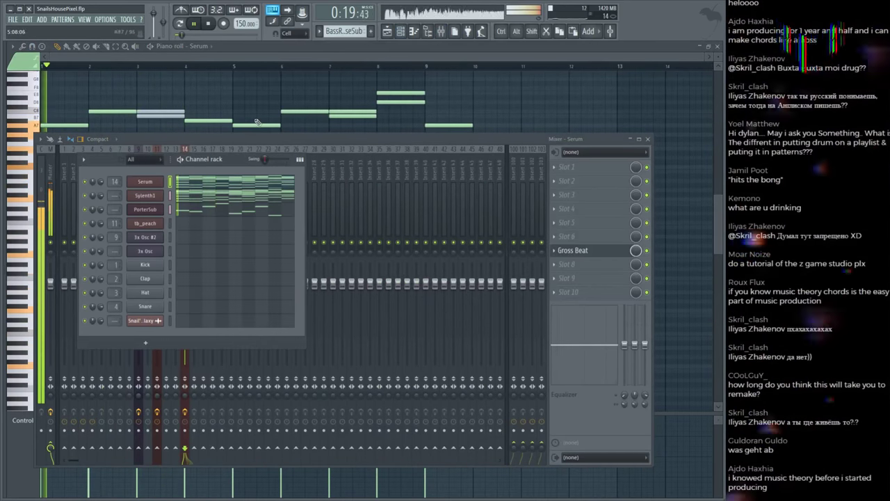
{"action": "key", "text": "F6"}
{"action": "key", "text": "F9"}
{"action": "key", "text": "F5"}
{"action": "left_click", "coordinate": [167, 66]}
{"action": "left_click", "coordinate": [173, 106]}
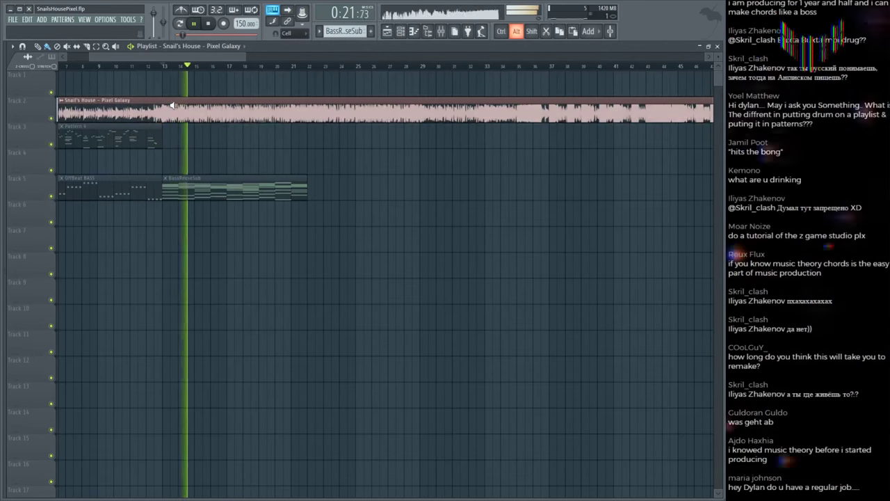
{"action": "key", "text": "F9"}
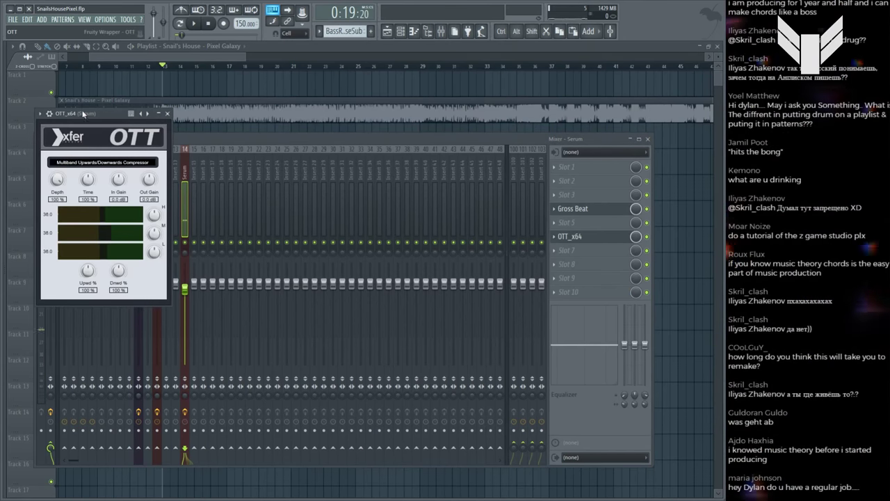
Step: With playback running, lower OTT's Depth on the Serum insert from 100% to about 76%
{"action": "left_click_drag", "start_coordinate": [83, 113], "coordinate": [400, 91]}
{"action": "key", "text": "space"}
{"action": "left_click_drag", "start_coordinate": [372, 157], "coordinate": [371, 147]}
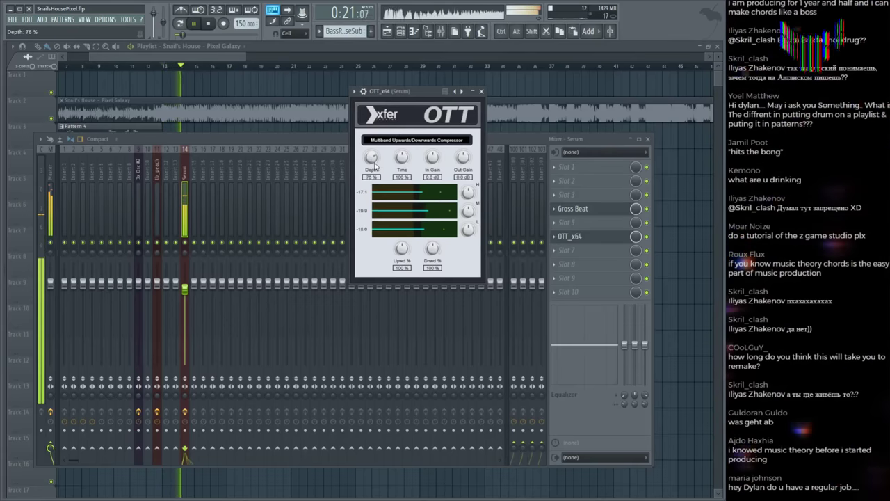
Step: Close the OTT and Gross Beat windows and the Mixer, then stop playback
{"action": "left_click", "coordinate": [572, 209]}
{"action": "left_click", "coordinate": [501, 135]}
{"action": "key", "text": "F9"}
{"action": "scroll", "coordinate": [215, 72], "scroll_direction": "up", "scroll_amount": 2}
{"action": "scroll", "coordinate": [216, 72], "scroll_direction": "down", "scroll_amount": 2}
{"action": "key", "text": "space"}
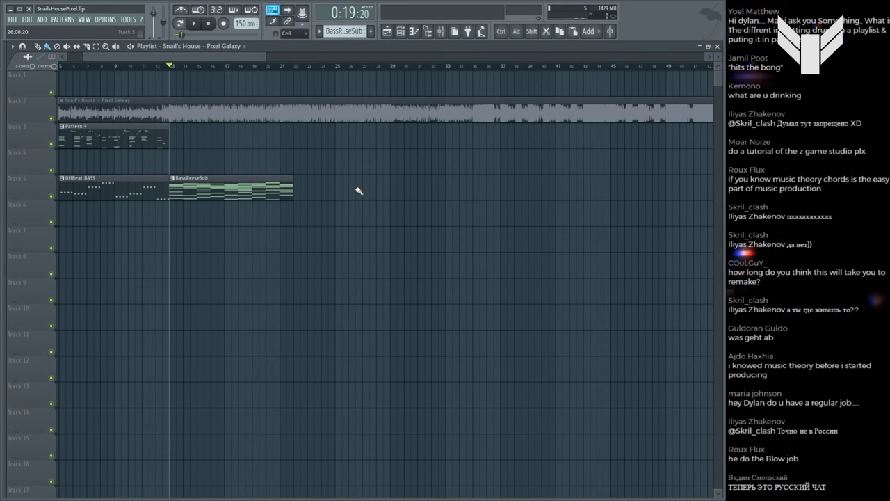
{"action": "scroll", "coordinate": [249, 75], "scroll_direction": "up", "scroll_amount": 3}
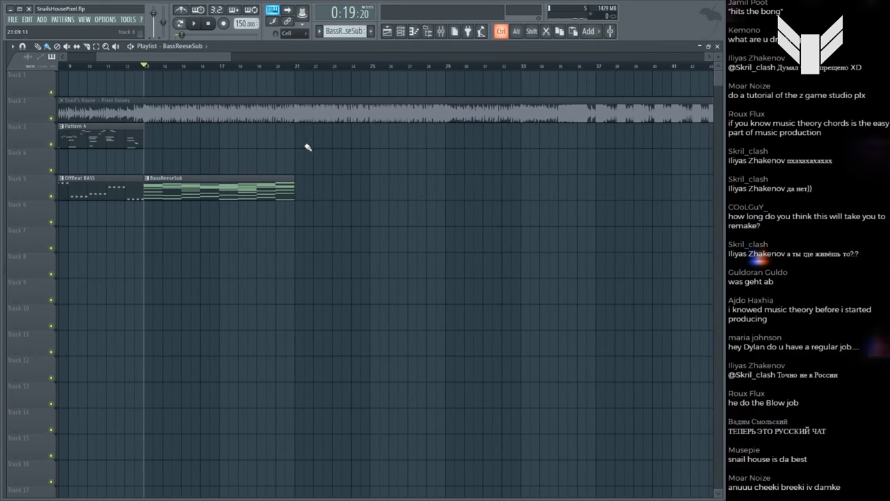
{"action": "scroll", "coordinate": [272, 73], "scroll_direction": "left", "scroll_amount": 3}
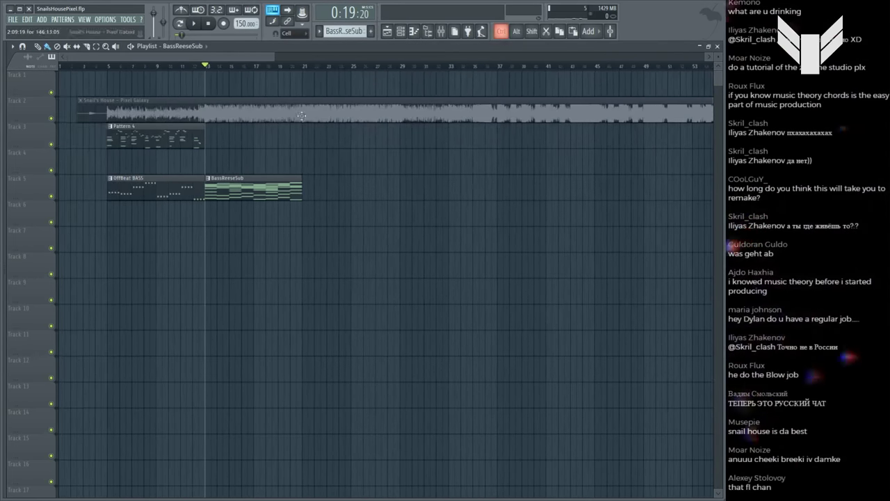
{"action": "left_click", "coordinate": [288, 111]}
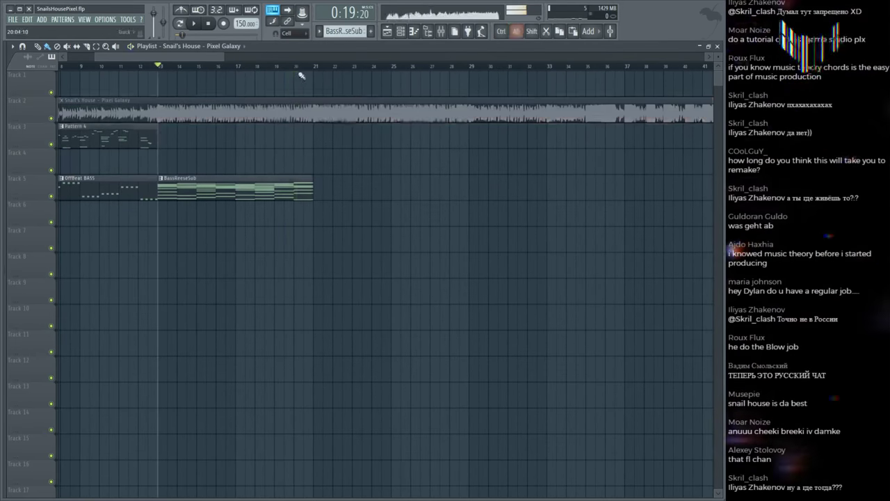
{"action": "scroll", "coordinate": [292, 75], "scroll_direction": "up", "scroll_amount": 1}
{"action": "scroll", "coordinate": [291, 76], "scroll_direction": "down", "scroll_amount": 2}
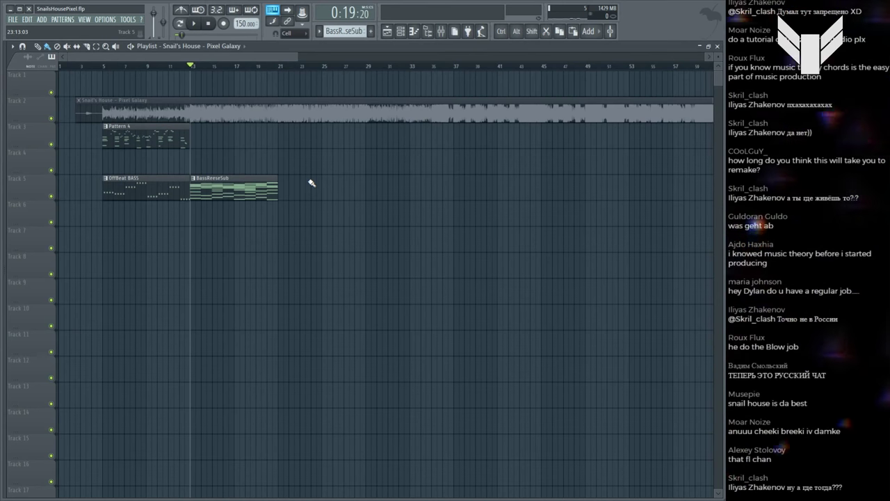
{"action": "left_click", "coordinate": [193, 22]}
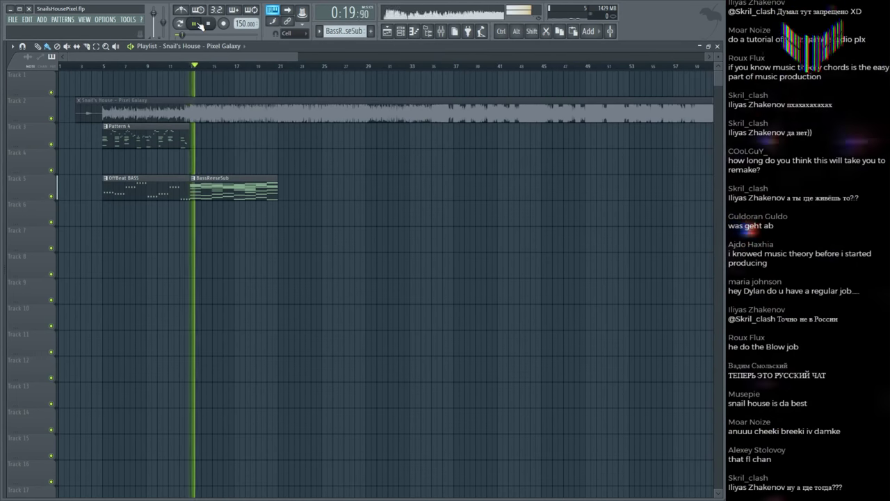
{"action": "left_click", "coordinate": [212, 24]}
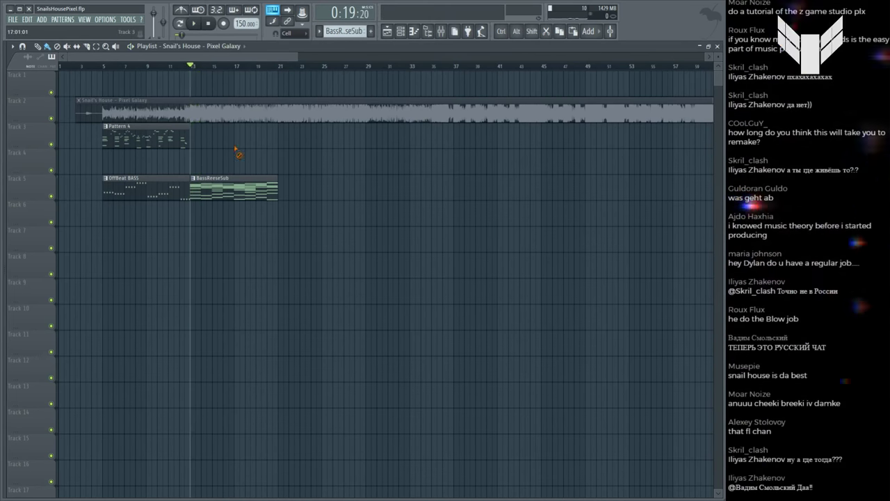
{"action": "scroll", "coordinate": [199, 67], "scroll_direction": "up", "scroll_amount": 2}
{"action": "key", "text": "space"}
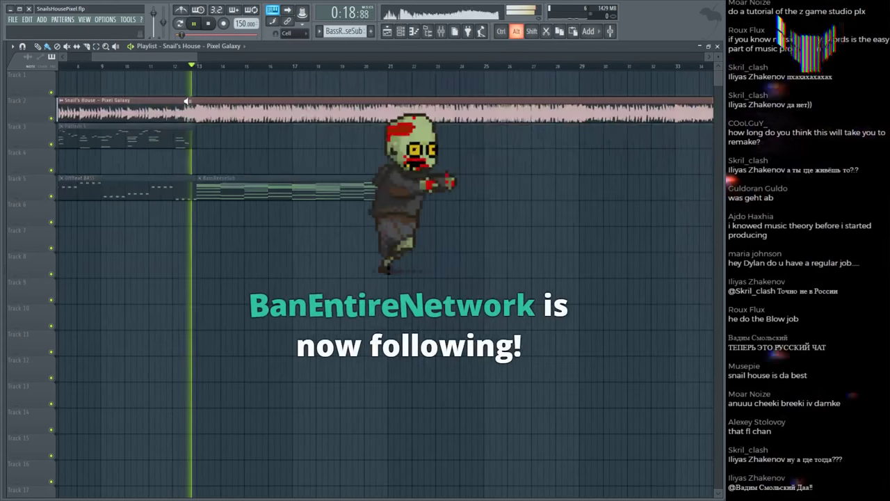
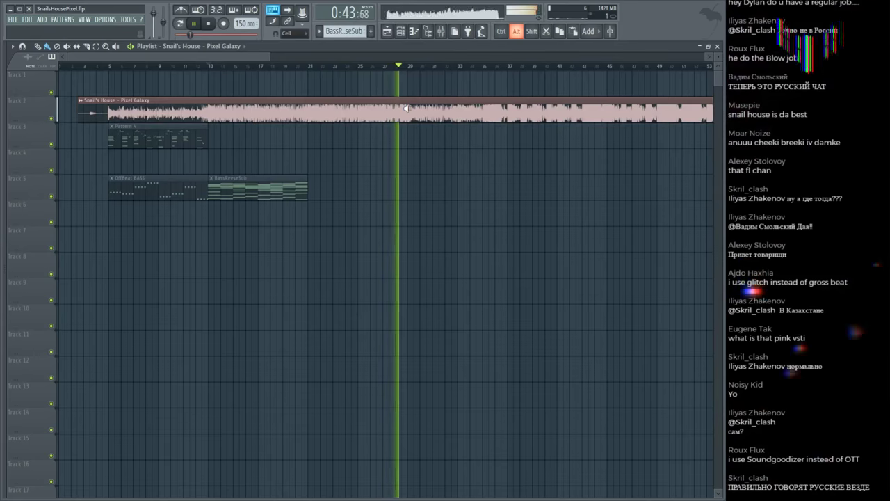
Step: Place a copy of the BassReeseSub clip on track 5 so it starts at bar 21
{"action": "left_click_drag", "start_coordinate": [287, 100], "coordinate": [293, 102]}
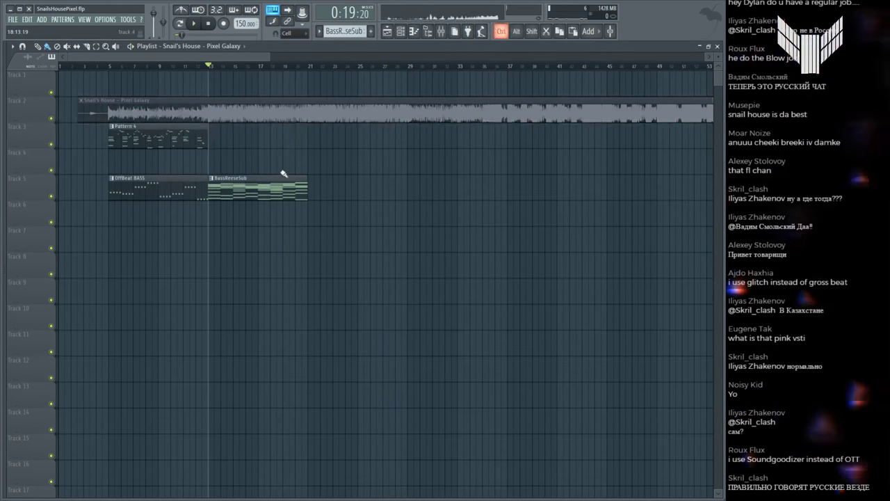
{"action": "left_click", "coordinate": [310, 188]}
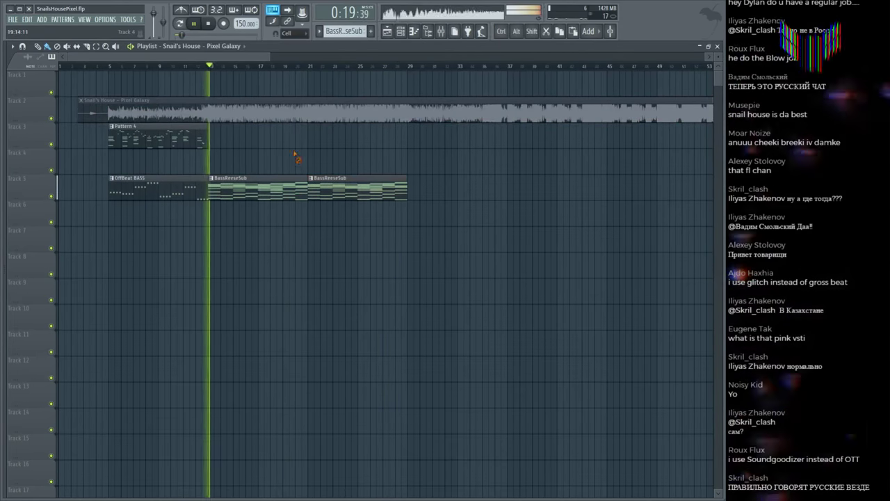
{"action": "left_click", "coordinate": [206, 109]}
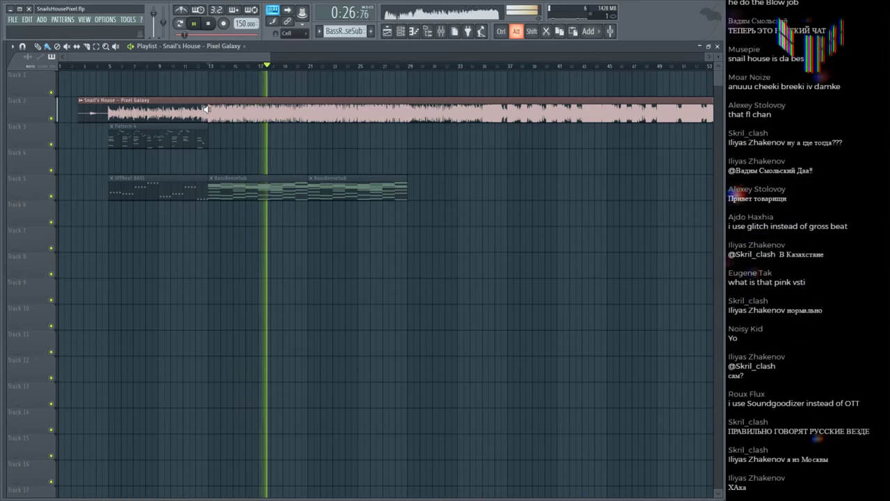
Step: Stop playback and bring up the Channel rack with F6
{"action": "key", "text": "space"}
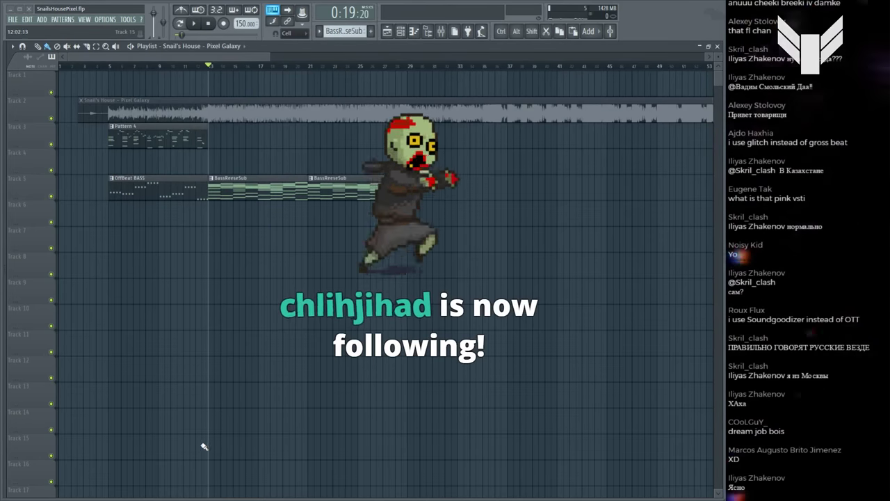
{"action": "key", "text": "ctrl"}
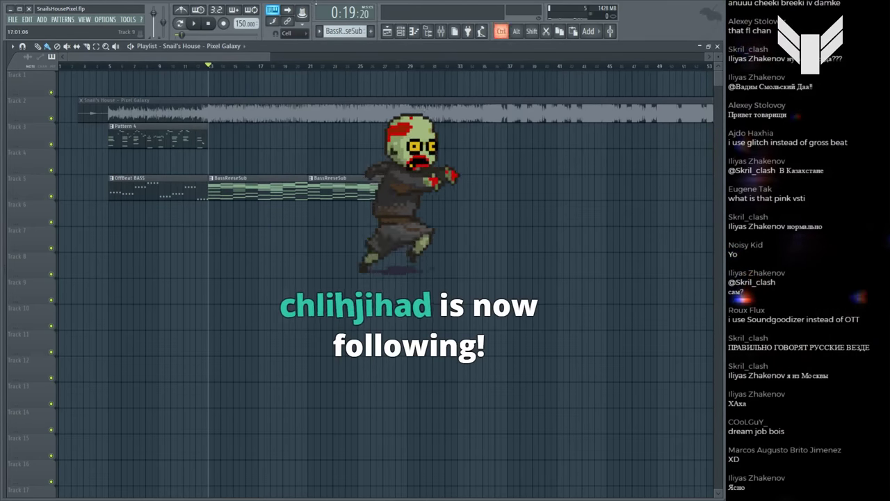
{"action": "key", "text": "F6"}
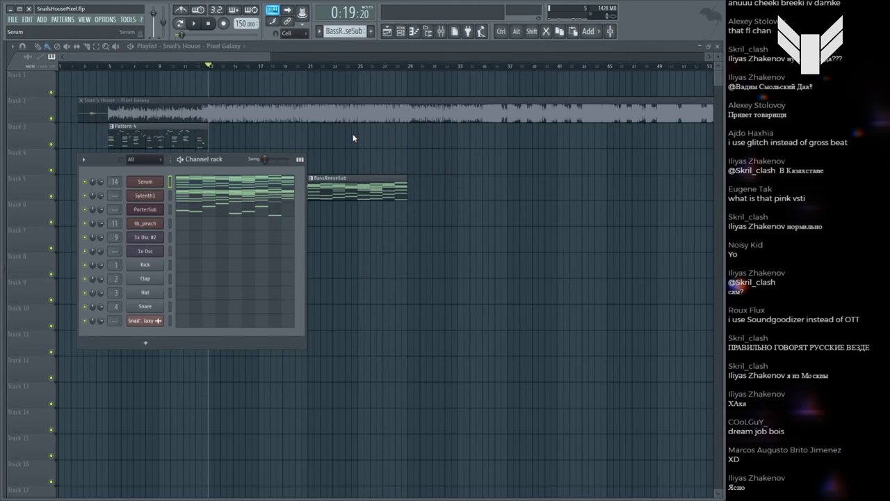
Step: Move the tb_peach #2 window aside and step its wave through master, hover and scorpion
{"action": "left_click_drag", "start_coordinate": [122, 117], "coordinate": [445, 133]}
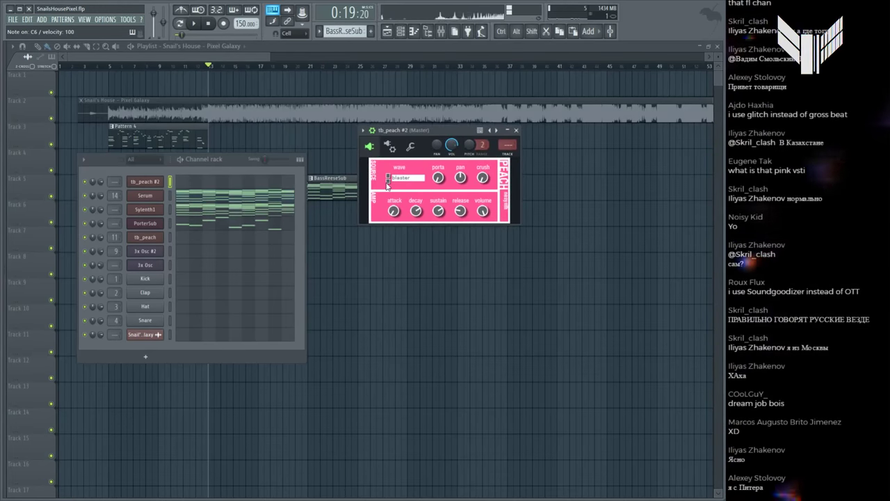
{"action": "left_click", "coordinate": [387, 179]}
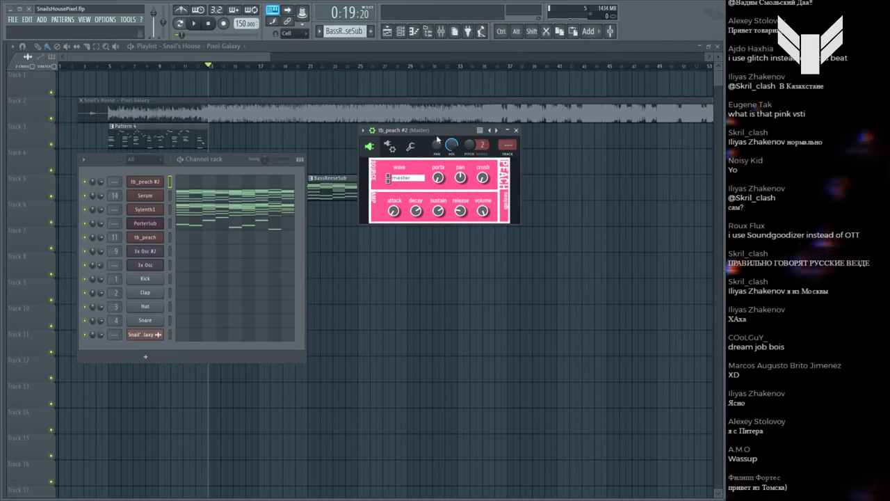
{"action": "left_click", "coordinate": [387, 180]}
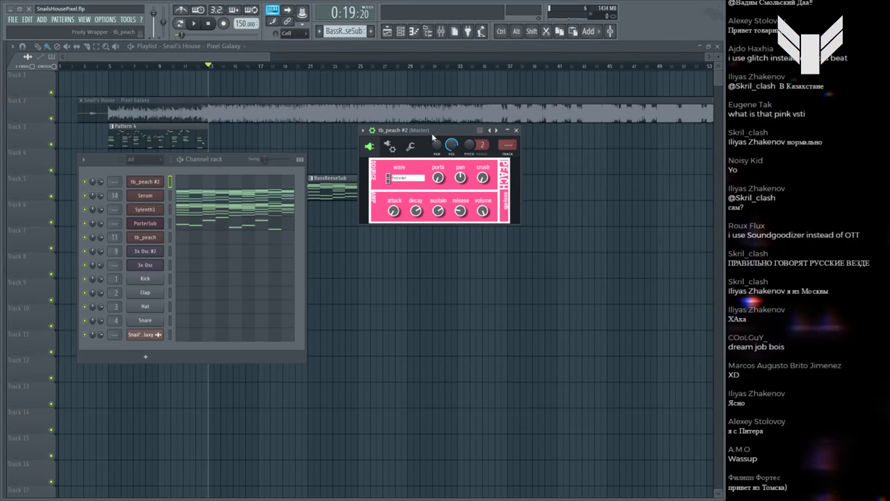
{"action": "left_click_drag", "start_coordinate": [432, 136], "coordinate": [427, 134]}
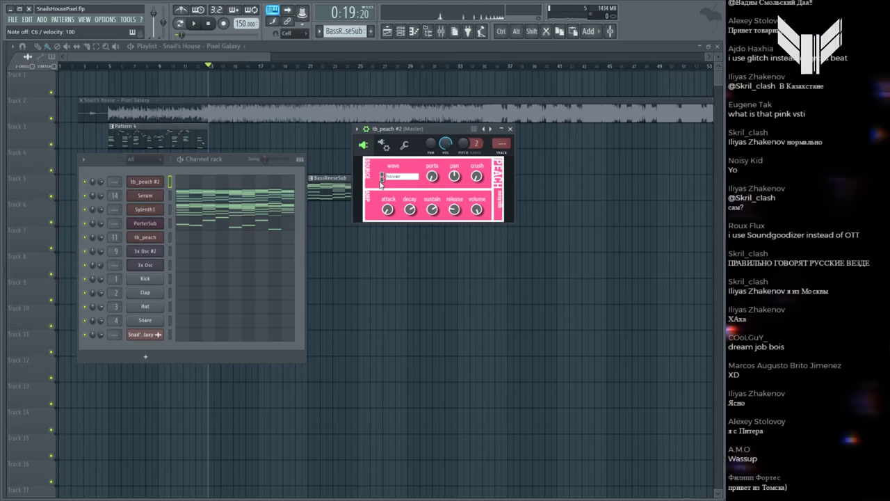
{"action": "left_click_drag", "start_coordinate": [420, 144], "coordinate": [409, 140]}
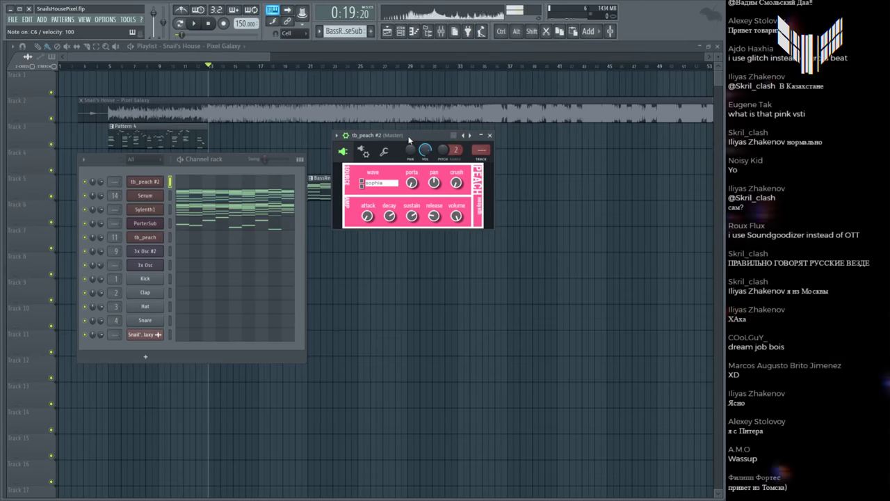
{"action": "scroll", "coordinate": [369, 183], "scroll_direction": "down", "scroll_amount": 1}
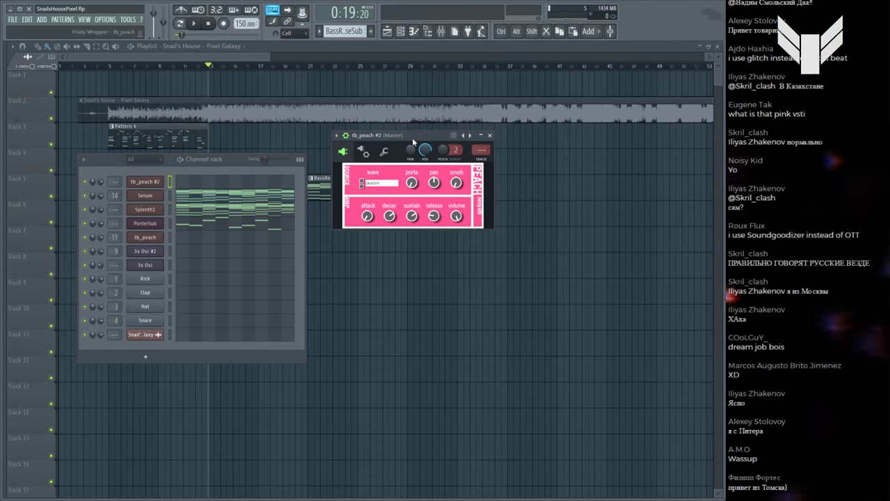
{"action": "left_click_drag", "start_coordinate": [411, 138], "coordinate": [408, 137]}
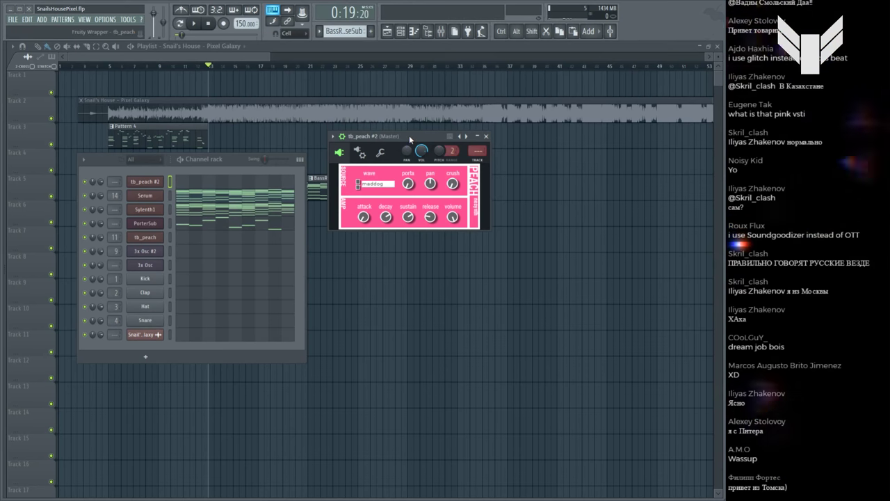
{"action": "left_click", "coordinate": [359, 186]}
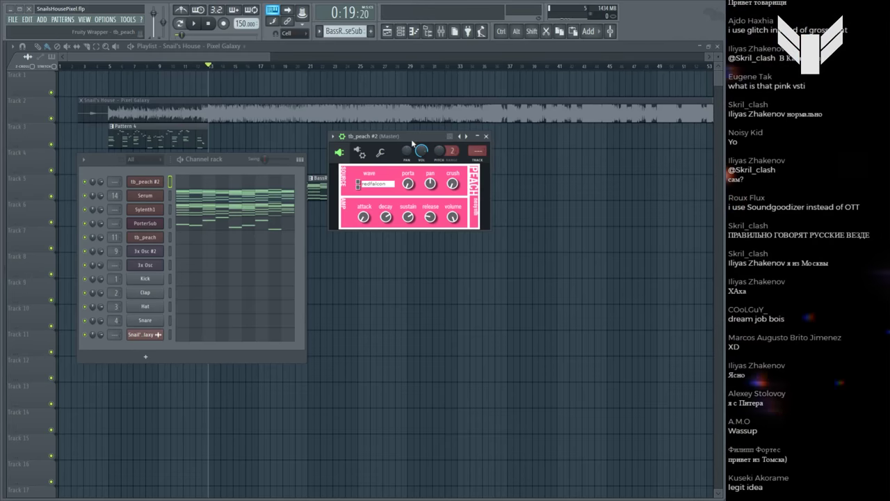
{"action": "left_click_drag", "start_coordinate": [413, 140], "coordinate": [394, 138]}
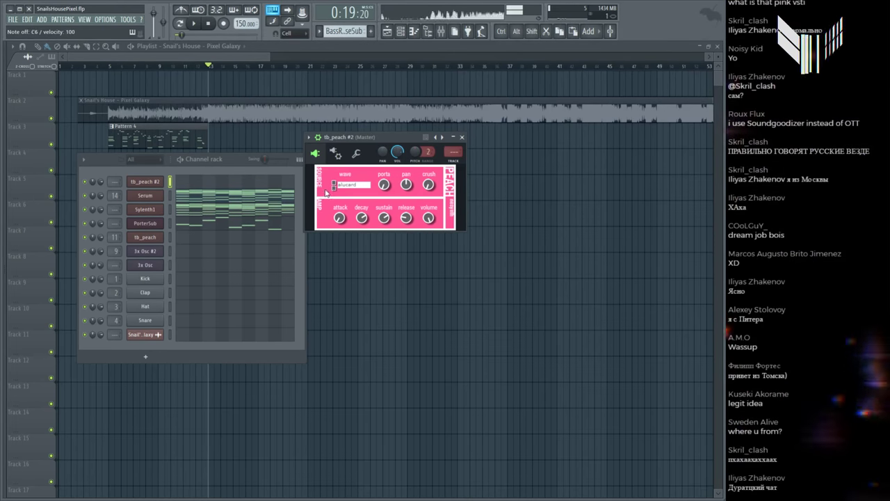
Step: Keep stepping the tb_peach #2 wave toward adament, then open the channel's piano roll
{"action": "left_click", "coordinate": [358, 154]}
{"action": "left_click", "coordinate": [317, 155]}
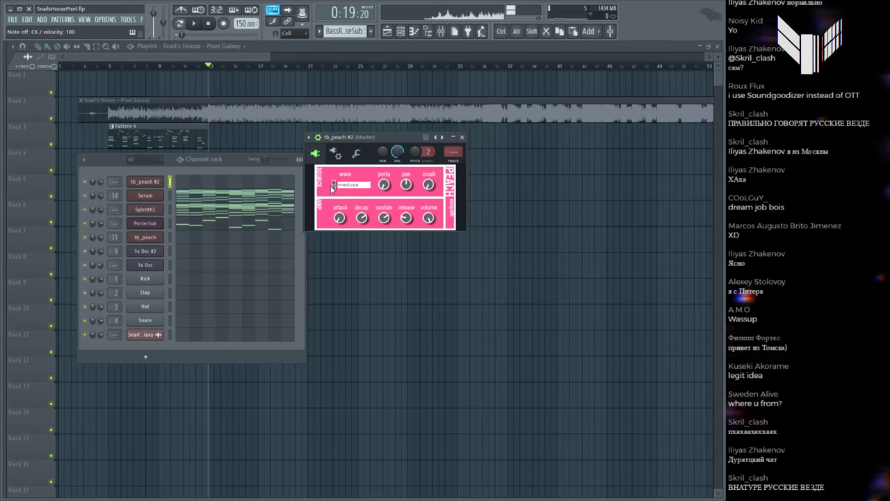
{"action": "left_click", "coordinate": [334, 188]}
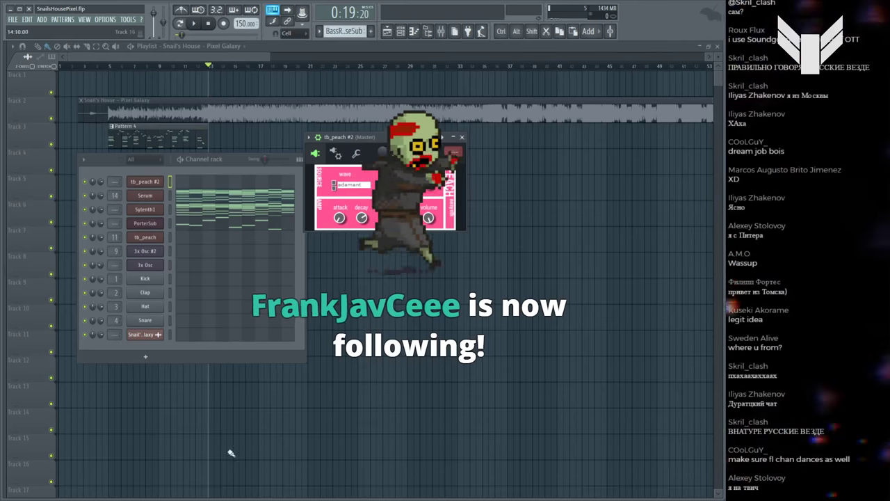
{"action": "left_click_drag", "start_coordinate": [378, 136], "coordinate": [395, 151]}
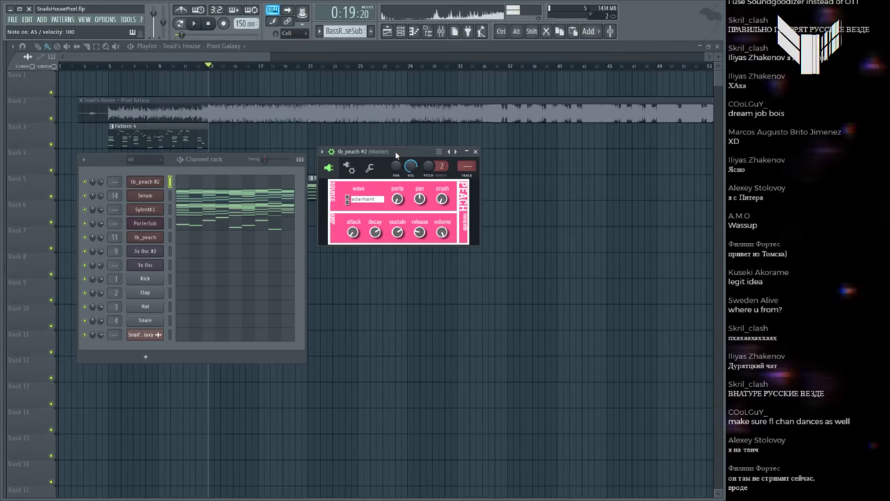
{"action": "left_click", "coordinate": [218, 188]}
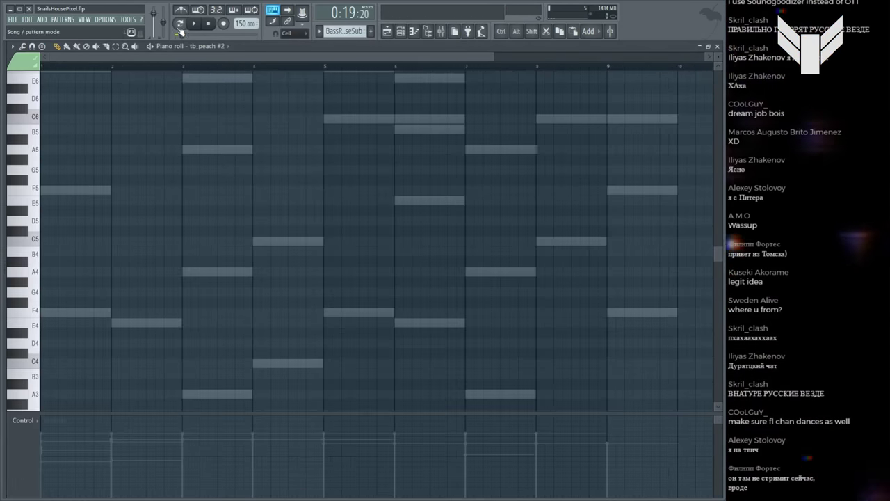
Step: Switch to pattern playback and draw the opening C6 note at bar 1, removing a stray C7
{"action": "left_click", "coordinate": [179, 24]}
{"action": "key", "text": "F6"}
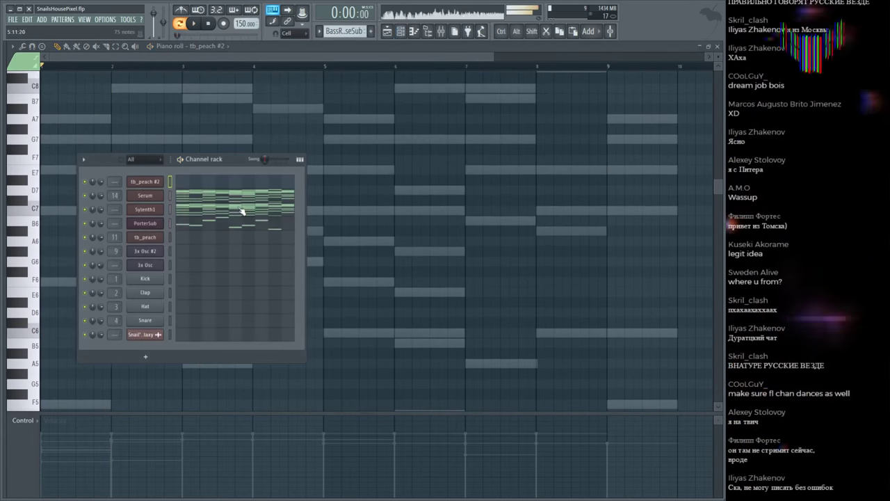
{"action": "key", "text": "F6"}
{"action": "scroll", "coordinate": [279, 132], "scroll_direction": "up", "scroll_amount": 3}
{"action": "left_click", "coordinate": [106, 178]}
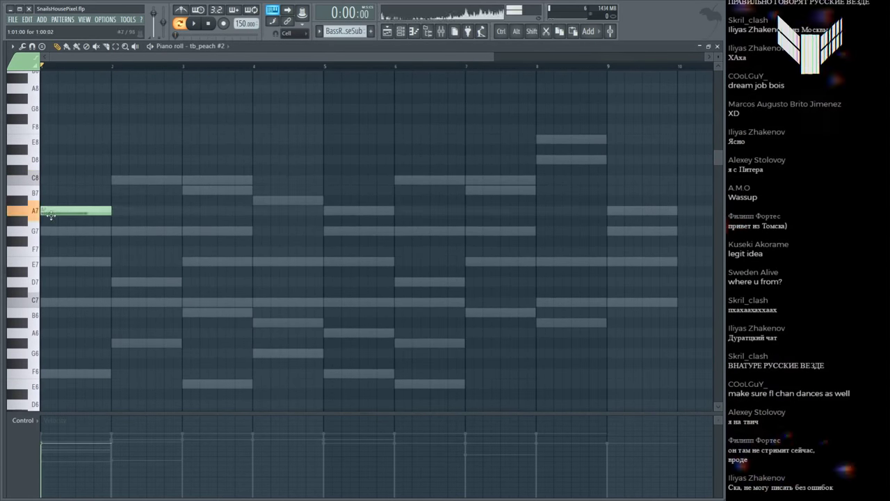
{"action": "left_click_drag", "start_coordinate": [50, 265], "coordinate": [46, 300]}
{"action": "scroll", "coordinate": [56, 313], "scroll_direction": "down", "scroll_amount": 6}
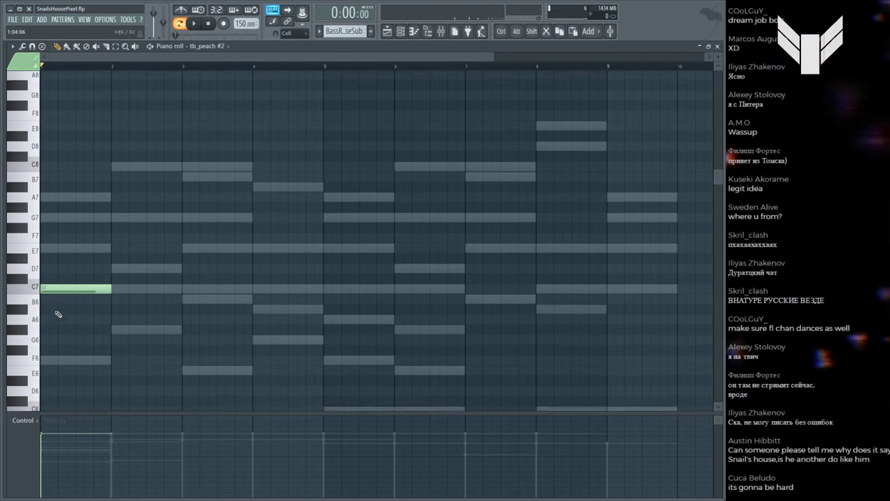
{"action": "right_click", "coordinate": [77, 180]}
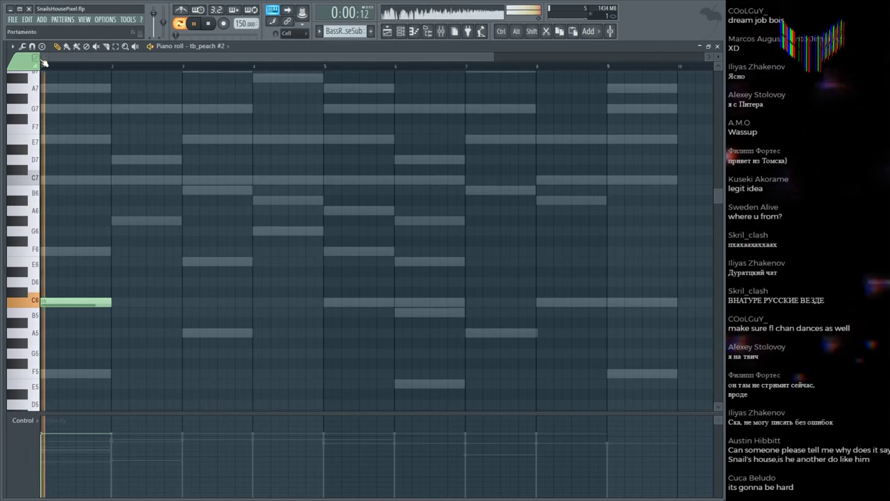
{"action": "scroll", "coordinate": [139, 132], "scroll_direction": "up", "scroll_amount": 4}
{"action": "key", "text": "F6"}
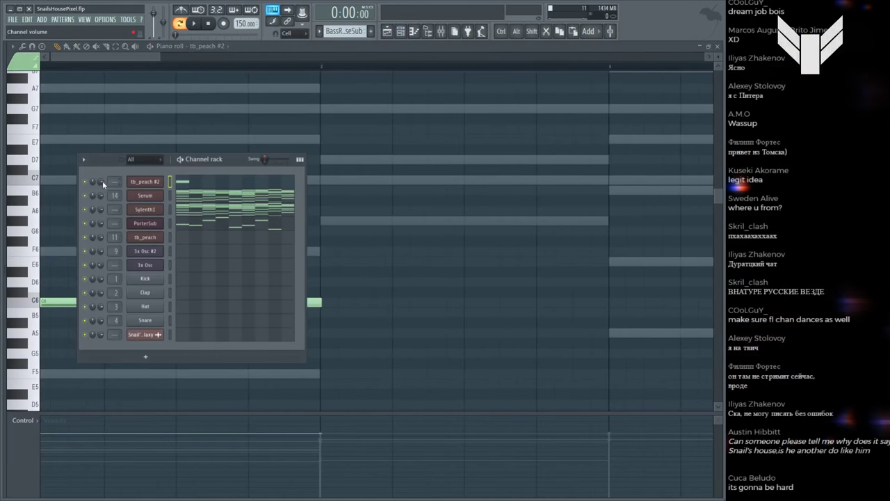
{"action": "key", "text": "F6"}
{"action": "key", "text": "space"}
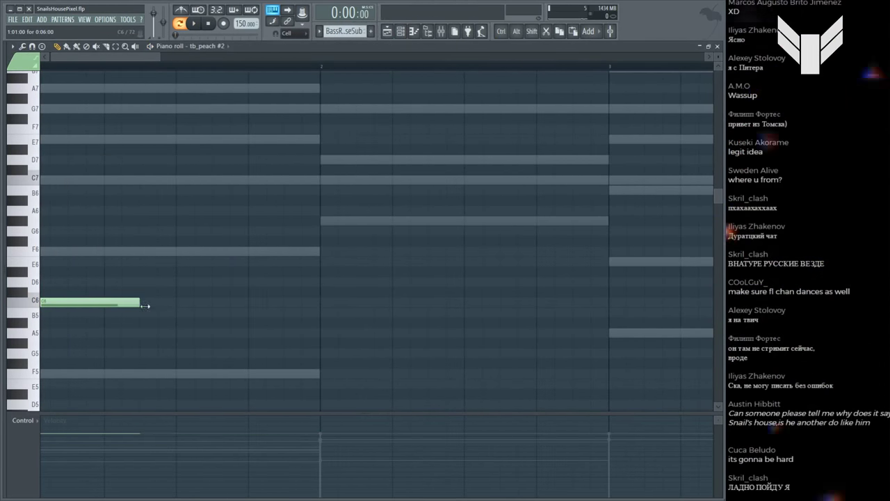
Step: Add G5 and C6 notes to complete the C6–G5–D6–C6 melody, play it, and open the Mixer
{"action": "left_click_drag", "start_coordinate": [162, 353], "coordinate": [187, 360]}
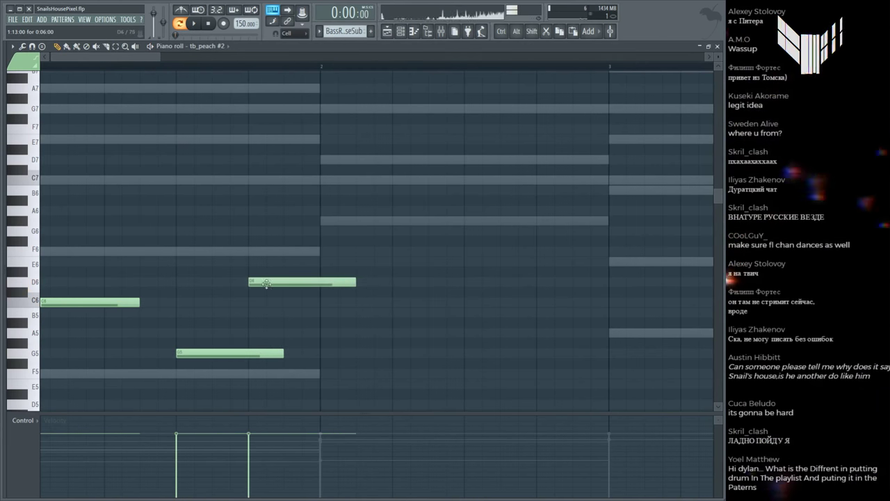
{"action": "left_click_drag", "start_coordinate": [324, 322], "coordinate": [321, 303]}
{"action": "key", "text": "space"}
{"action": "key", "text": "F6"}
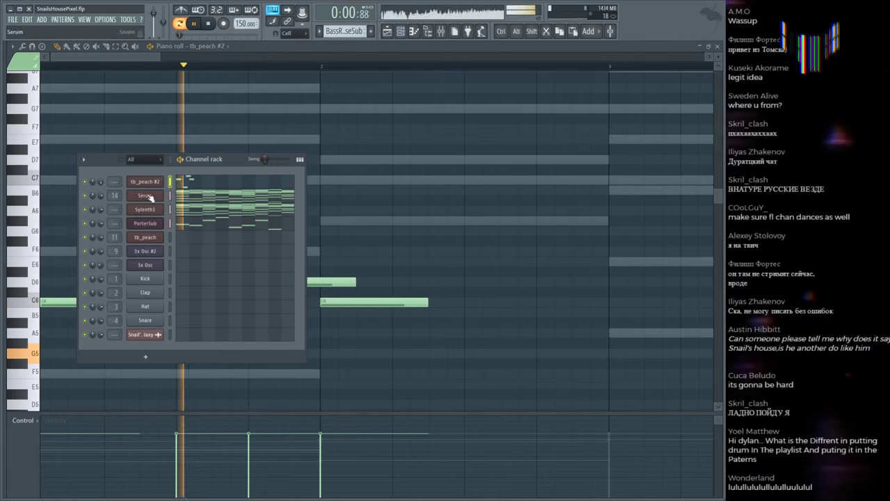
{"action": "key", "text": "F9"}
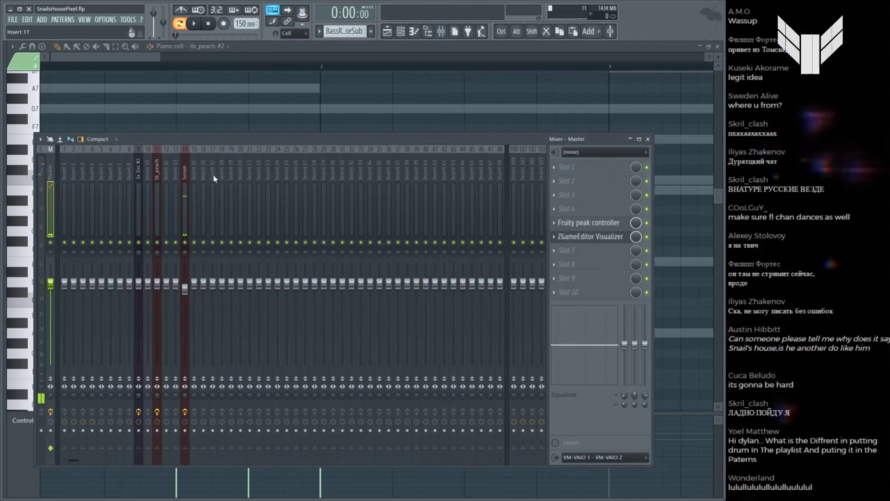
Step: Route tb_peach #2 to mixer insert 17, check its settings, then clear the floating windows
{"action": "left_click", "coordinate": [213, 178]}
{"action": "key", "text": "ctrl+l"}
{"action": "key", "text": "F6"}
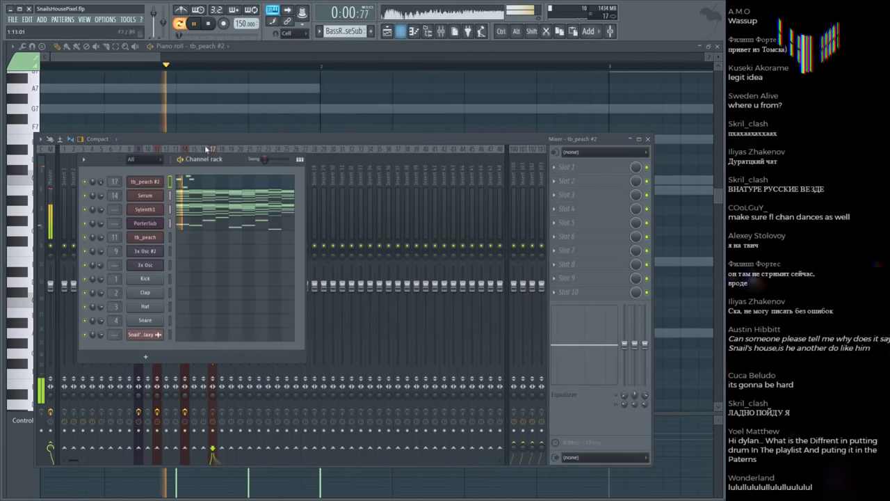
{"action": "left_click", "coordinate": [146, 185]}
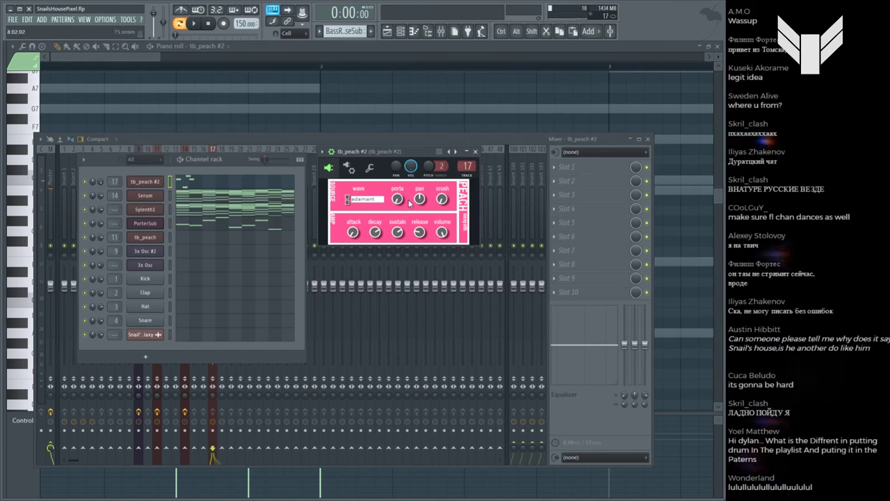
{"action": "left_click", "coordinate": [369, 168]}
{"action": "key", "text": "space"}
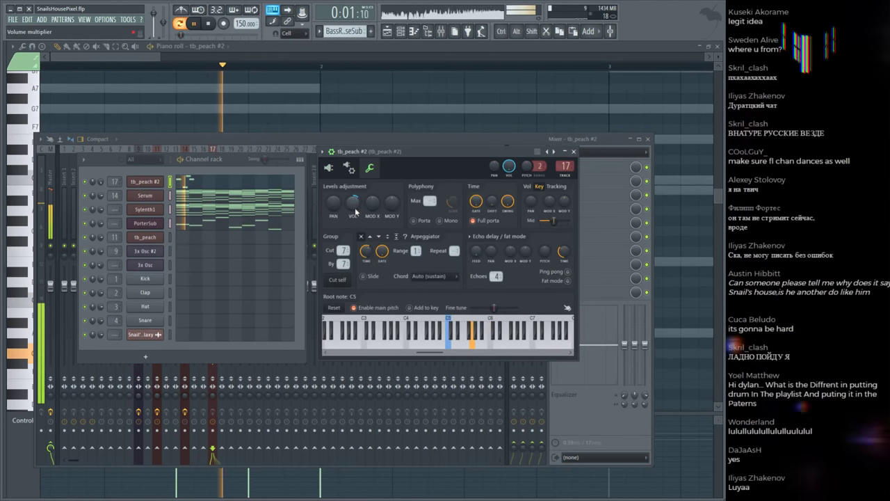
{"action": "key", "text": "F12"}
{"action": "key", "text": "space"}
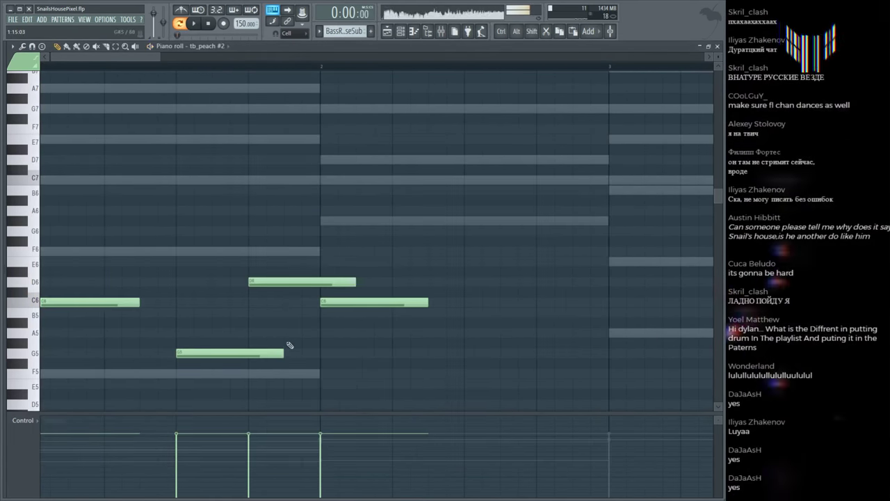
Step: Replace the long D6 note with a short one and delete the second C6 note
{"action": "right_click", "coordinate": [275, 284]}
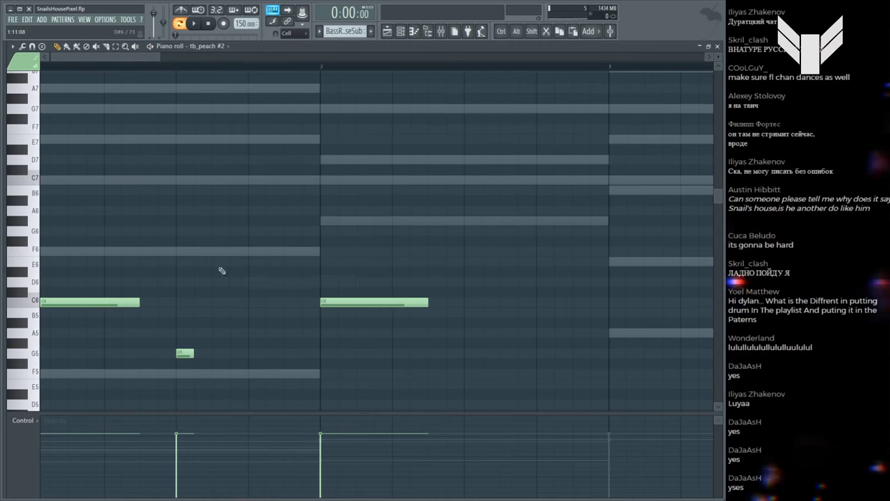
{"action": "left_click", "coordinate": [215, 281]}
{"action": "key", "text": "space"}
{"action": "right_click", "coordinate": [323, 302]}
{"action": "key", "text": "space"}
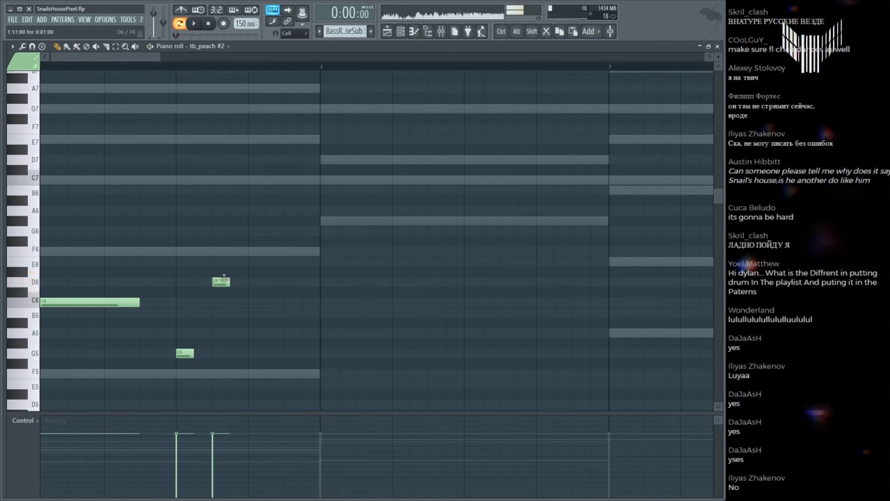
{"action": "key", "text": "space"}
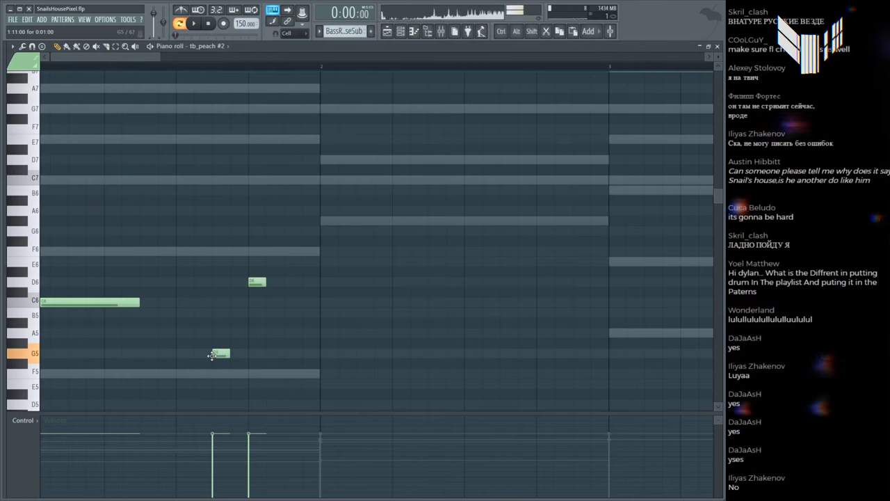
{"action": "key", "text": "space"}
{"action": "key", "text": "space"}
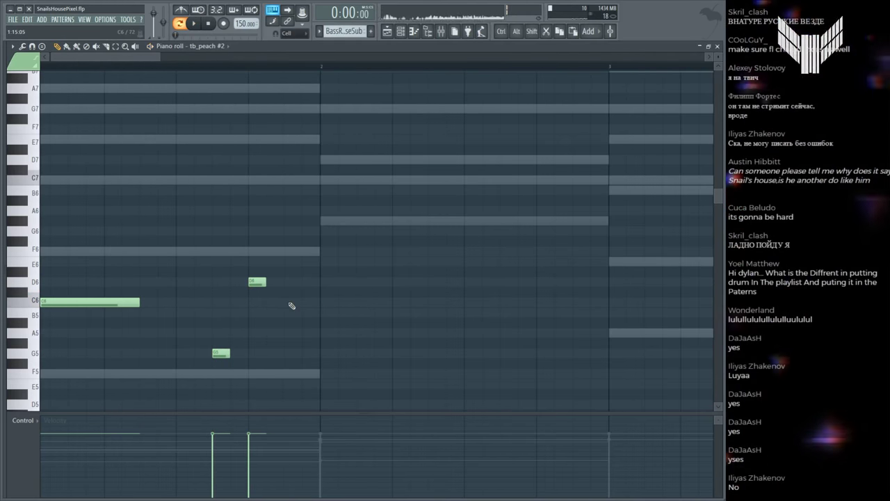
Step: Shift the short D6 and C6 notes by a step, previewing the phrase timing
{"action": "left_click_drag", "start_coordinate": [255, 282], "coordinate": [285, 291]}
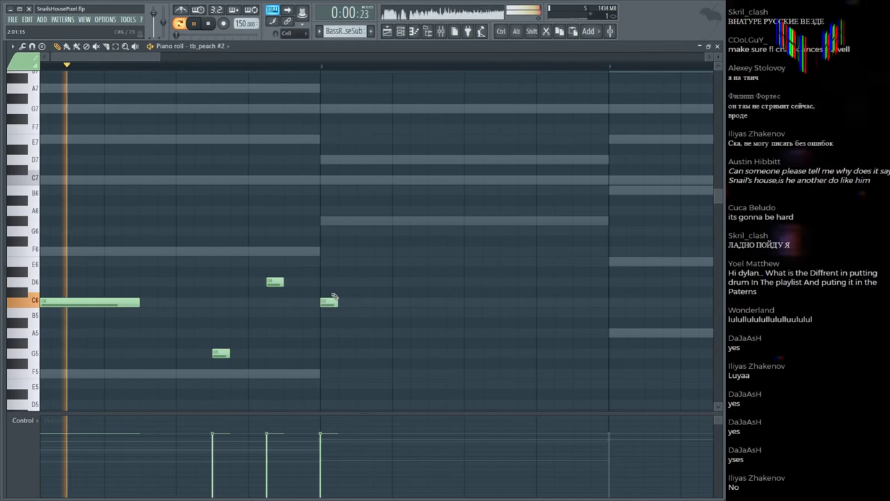
{"action": "key", "text": "space"}
{"action": "left_click", "coordinate": [276, 282]}
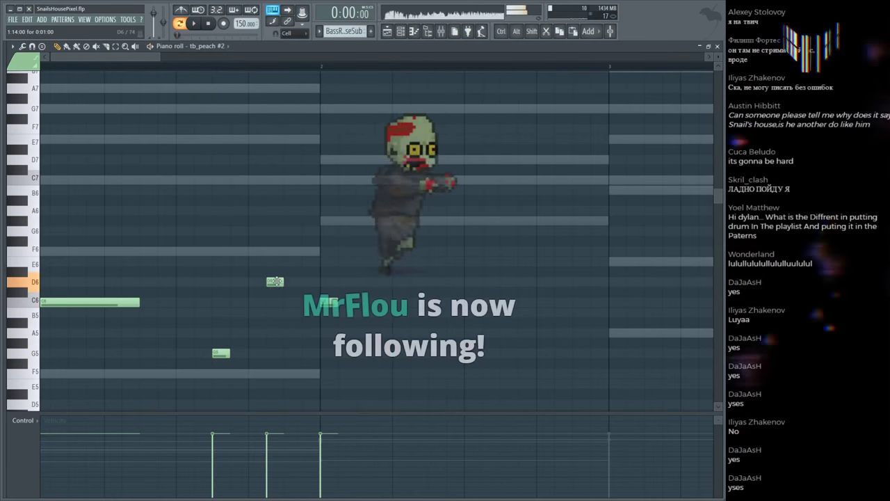
{"action": "key", "text": "ctrl+z"}
{"action": "key", "text": "space"}
{"action": "key", "text": "space"}
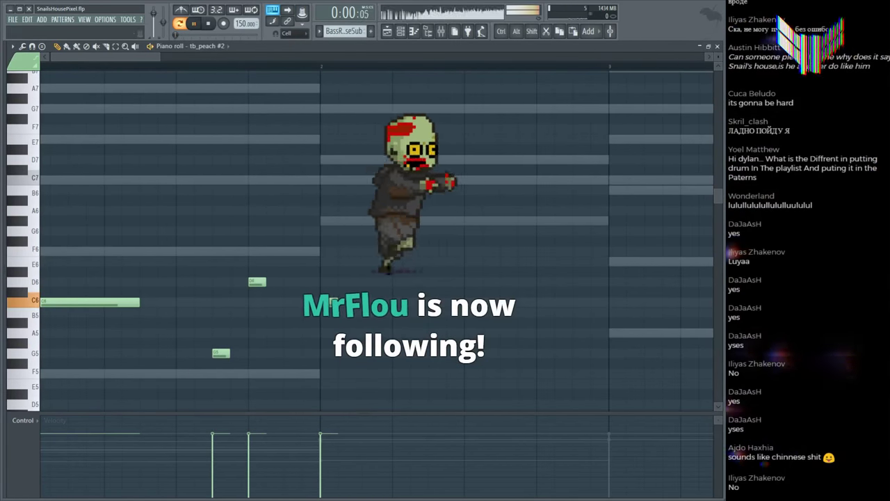
{"action": "key", "text": "space"}
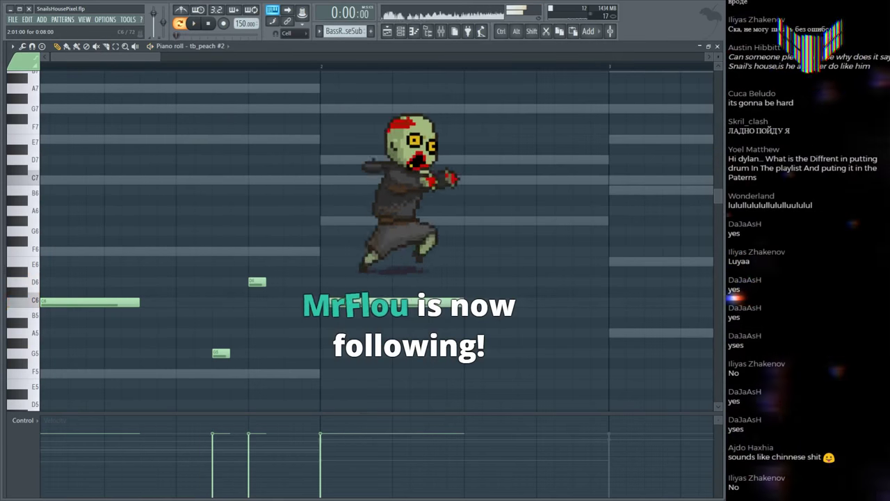
{"action": "key", "text": "ctrl+z"}
{"action": "key", "text": "space"}
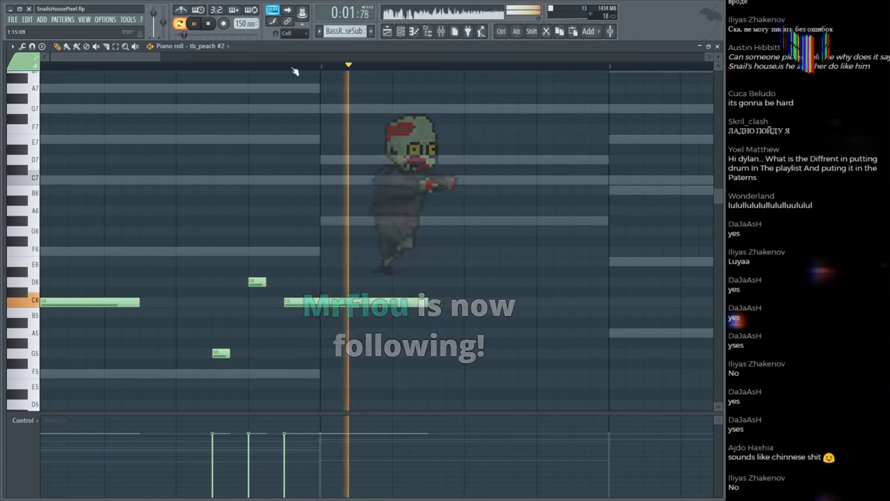
{"action": "scroll", "coordinate": [295, 72], "scroll_direction": "down", "scroll_amount": 5}
{"action": "key", "text": "space"}
Step: Duplicate the four-note phrase into bars 3–4 with Ctrl+B and return to the Playlist
{"action": "left_click_drag", "start_coordinate": [165, 238], "coordinate": [56, 347]}
{"action": "key", "text": "ctrl+b"}
{"action": "key", "text": "space"}
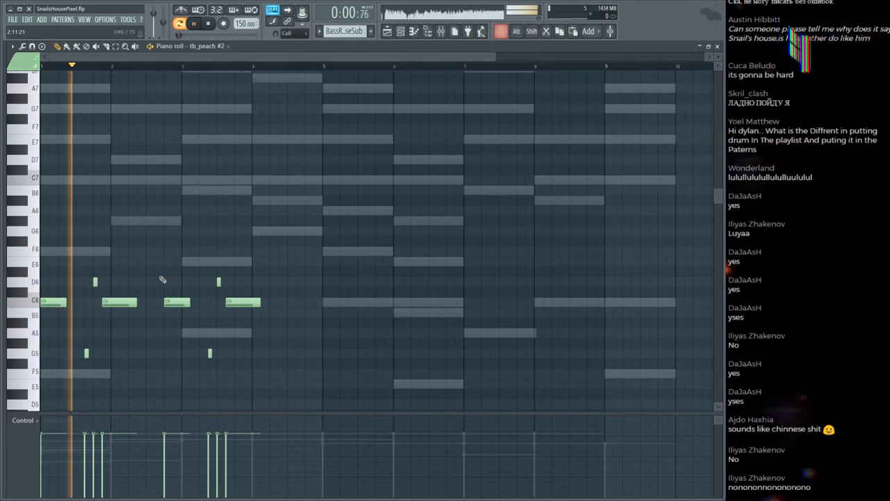
{"action": "left_click_drag", "start_coordinate": [159, 269], "coordinate": [268, 369]}
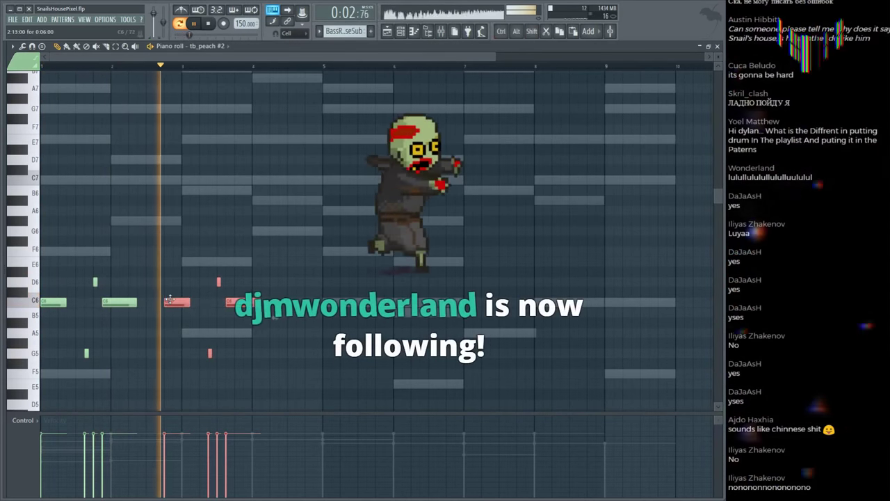
{"action": "key", "text": "space"}
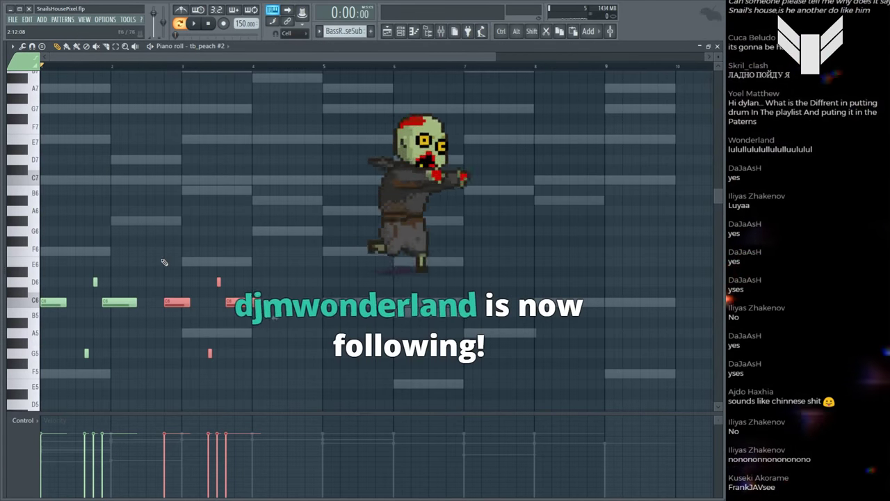
{"action": "key", "text": "space"}
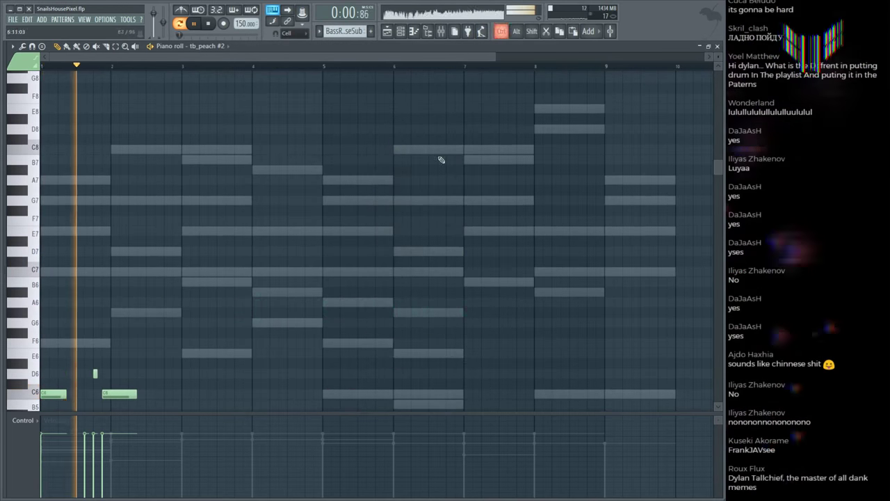
{"action": "key", "text": "F5"}
{"action": "scroll", "coordinate": [357, 67], "scroll_direction": "down", "scroll_amount": 2}
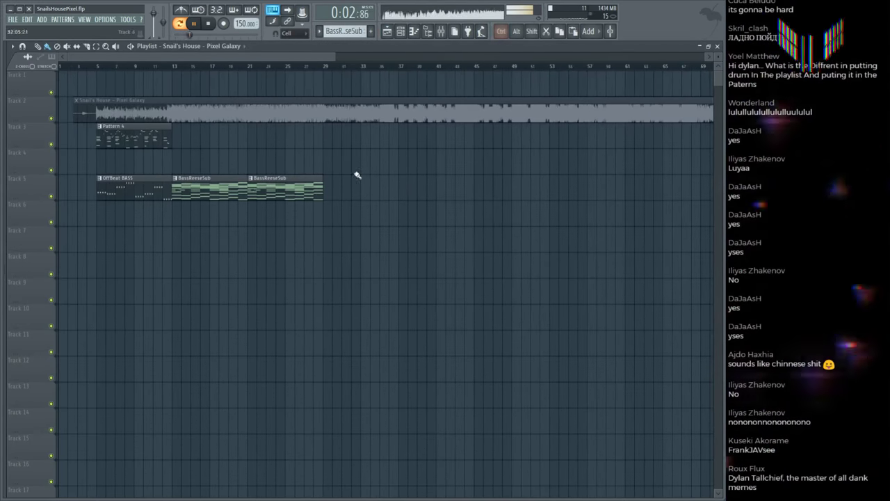
Step: Select the OffBeat BASS and Pattern 4 clips, zoom in, audition the song, and open Pattern 4's channels
{"action": "left_click", "coordinate": [104, 183]}
{"action": "key", "text": "space"}
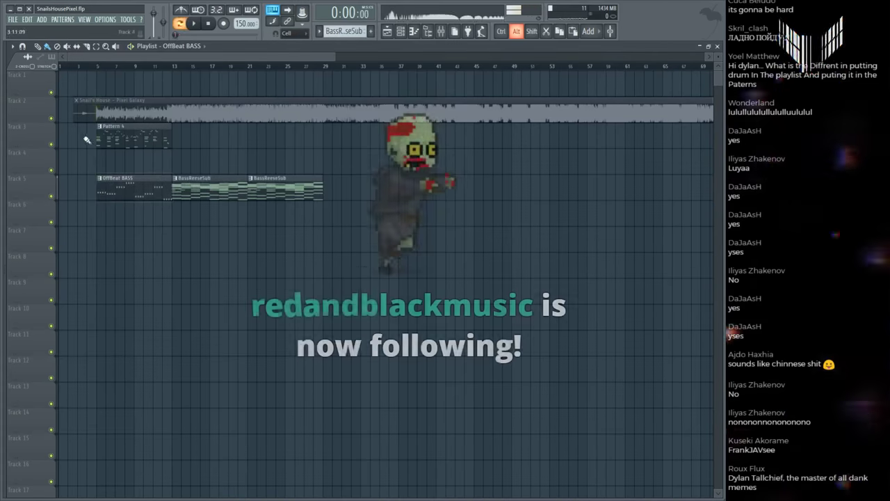
{"action": "left_click", "coordinate": [97, 140]}
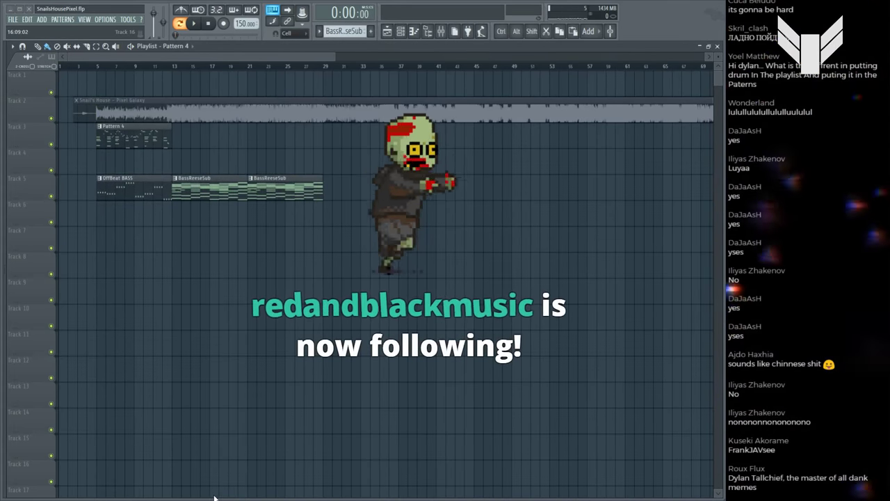
{"action": "key", "text": "ctrl"}
{"action": "scroll", "coordinate": [99, 70], "scroll_direction": "up", "scroll_amount": 2}
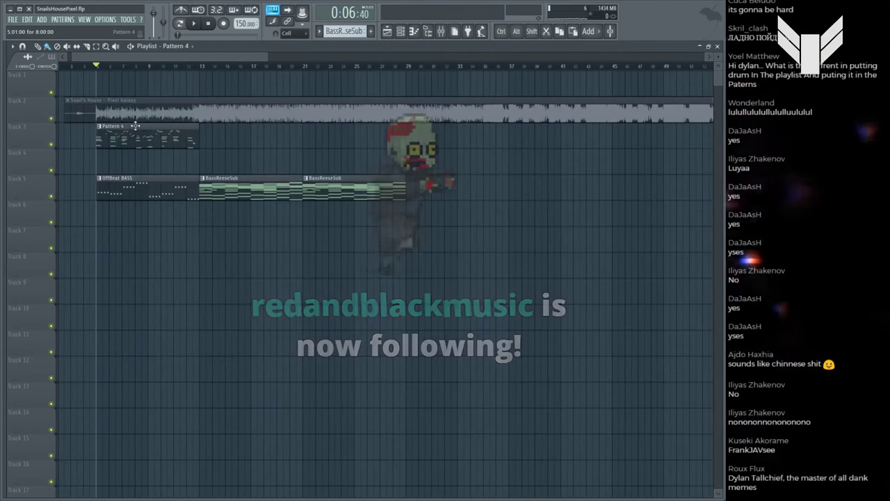
{"action": "key", "text": "space"}
{"action": "scroll", "coordinate": [114, 67], "scroll_direction": "up", "scroll_amount": 2}
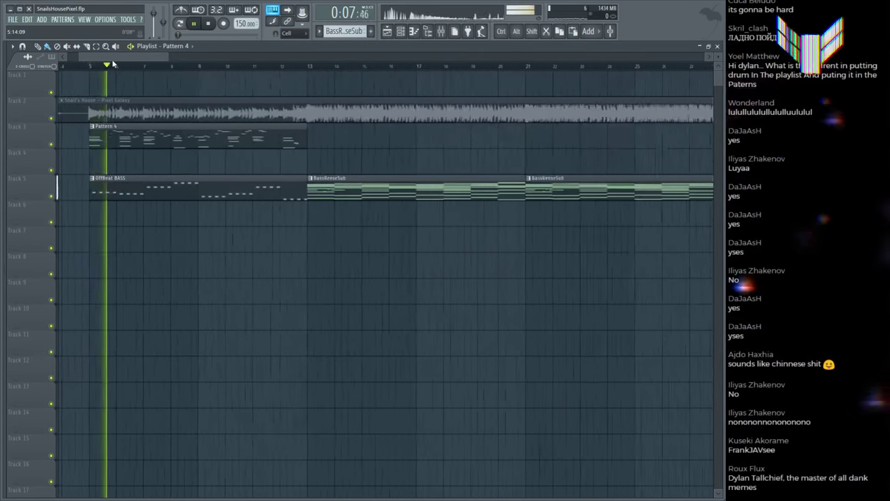
{"action": "key", "text": "space"}
{"action": "key", "text": "ctrl"}
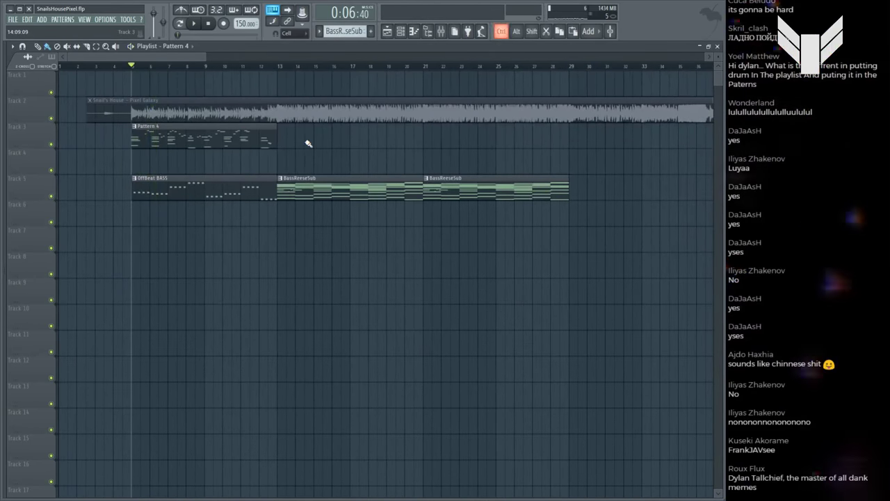
{"action": "key", "text": "space"}
{"action": "key", "text": "space"}
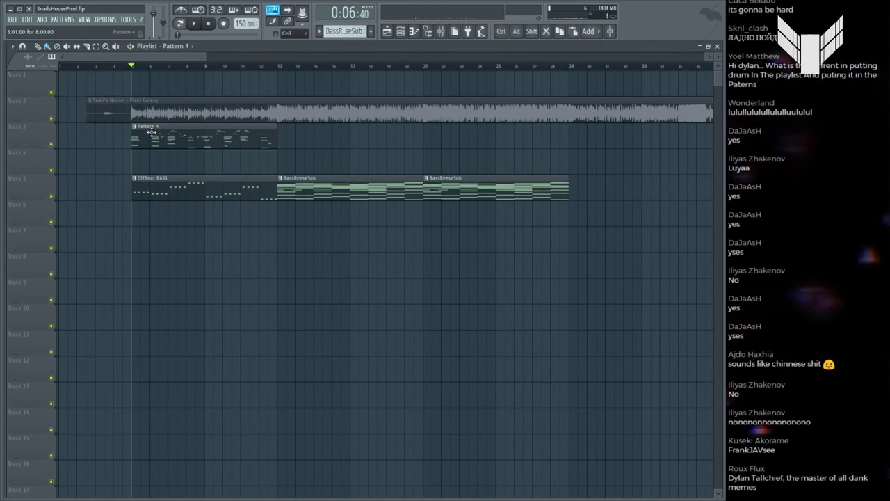
{"action": "double_click", "coordinate": [139, 137]}
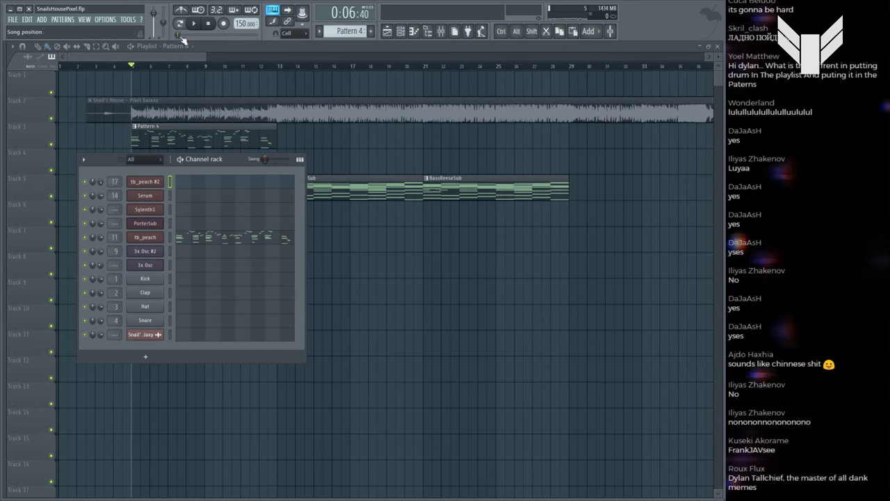
Step: Hide the Channel rack and play the song against the Snail's House reference clip
{"action": "key", "text": "F6"}
{"action": "scroll", "coordinate": [118, 62], "scroll_direction": "up", "scroll_amount": 5}
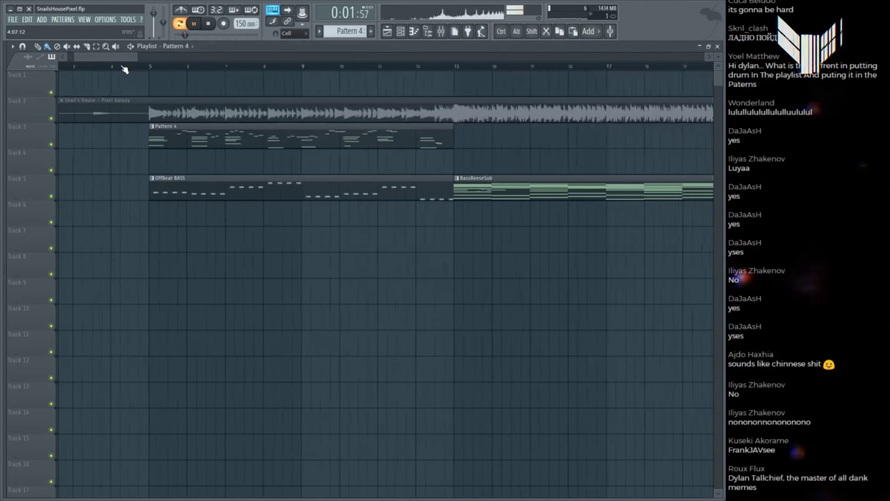
{"action": "left_click", "coordinate": [157, 112]}
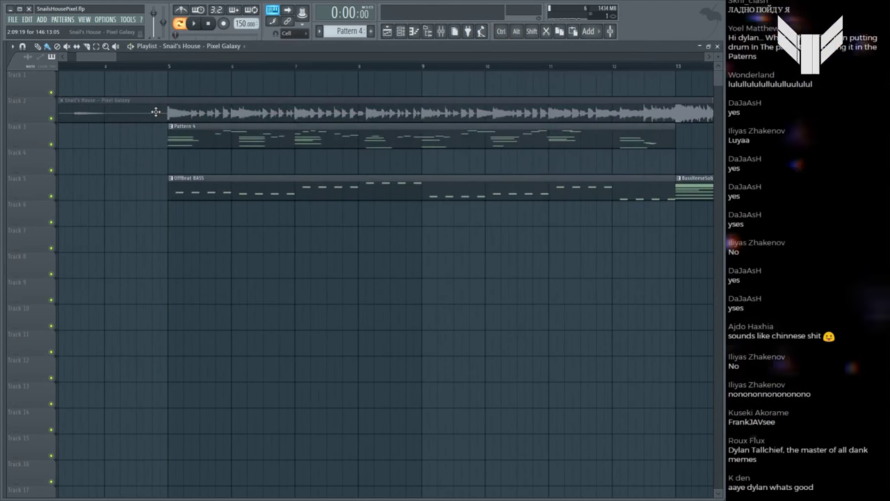
{"action": "left_click", "coordinate": [160, 107], "text": "alt"}
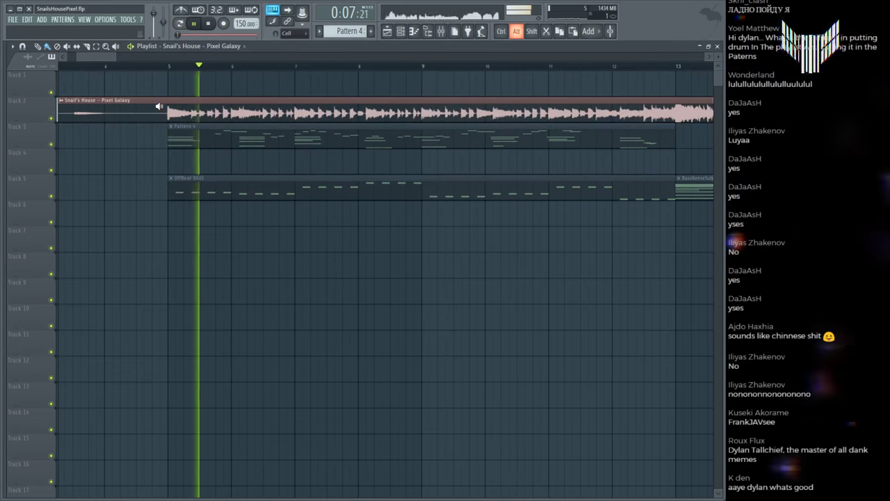
{"action": "left_click", "coordinate": [172, 129]}
{"action": "key", "text": "space"}
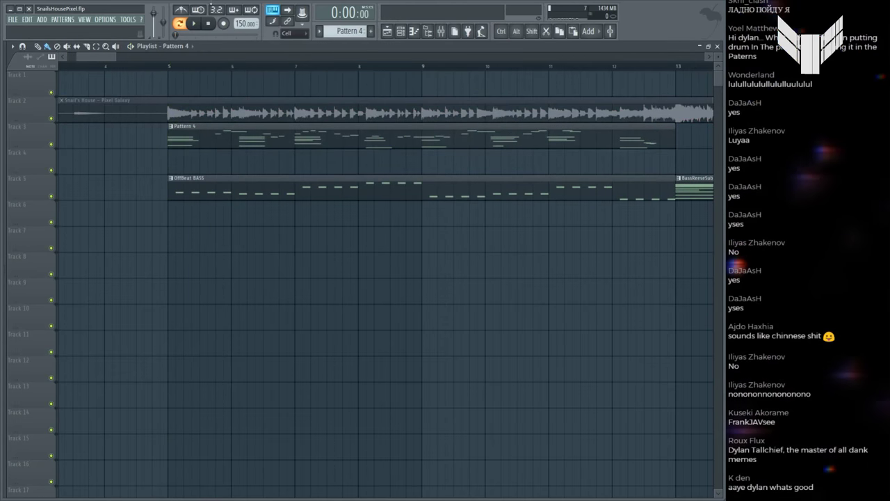
Step: Open the tb_peach synth from Pattern 4, switch its wave from sophia to maddog, and close it
{"action": "key", "text": "F6"}
{"action": "left_click", "coordinate": [155, 239]}
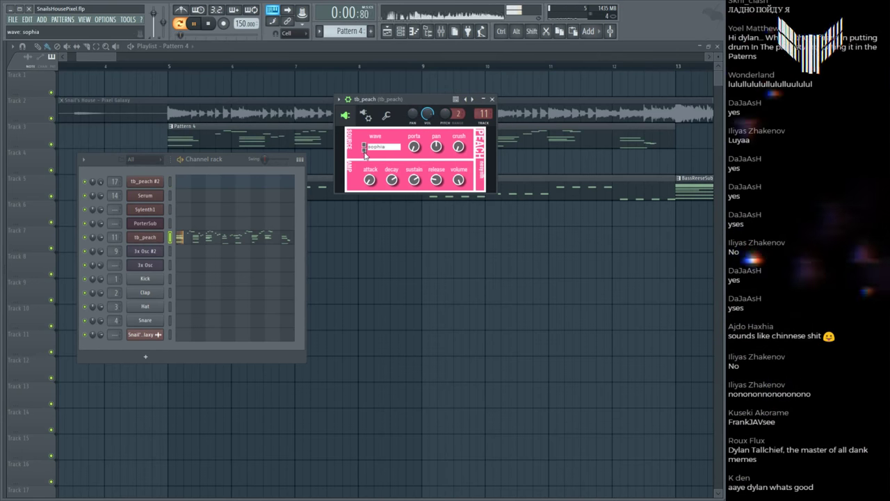
{"action": "left_click", "coordinate": [362, 151]}
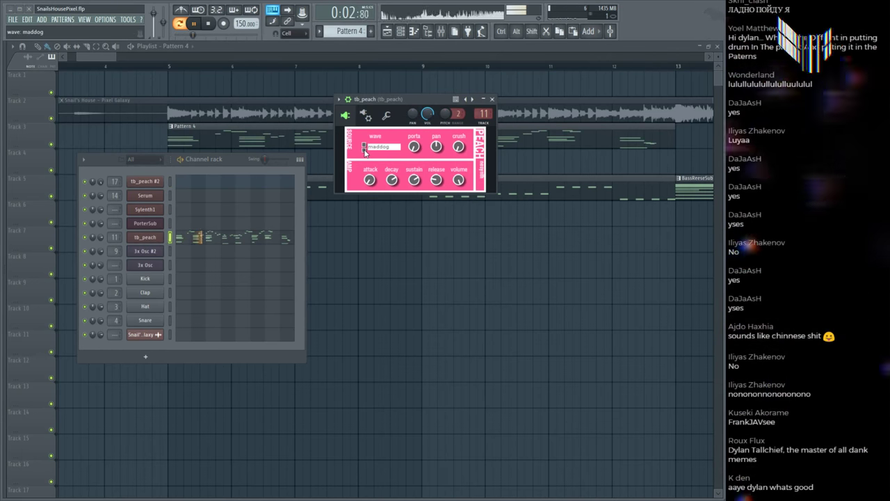
{"action": "left_click", "coordinate": [376, 248]}
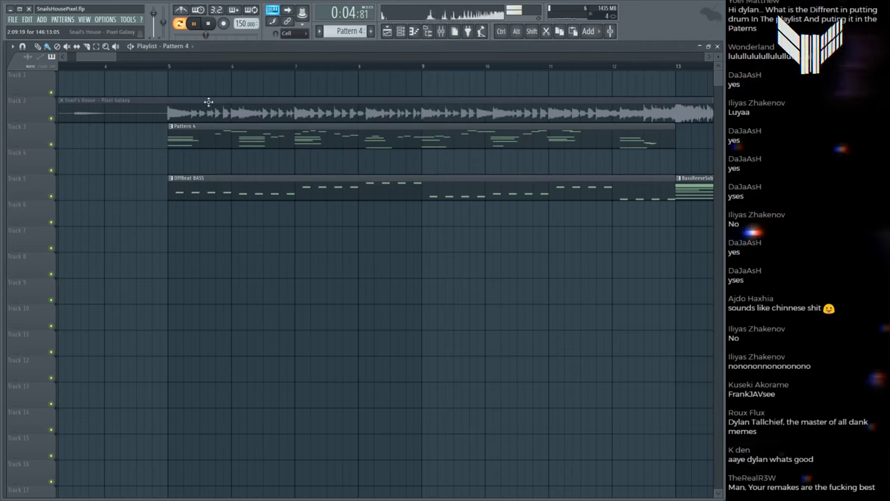
{"action": "key", "text": "space"}
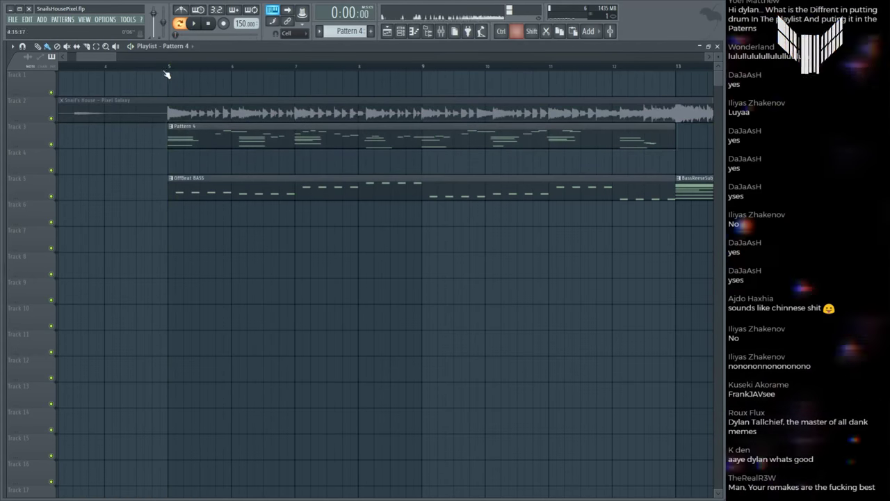
Step: Play the song from bar 5, zoom the playlist timeline, and save the project
{"action": "left_click", "coordinate": [167, 70]}
{"action": "key", "text": "space"}
{"action": "scroll", "coordinate": [175, 467], "scroll_direction": "down", "scroll_amount": 6}
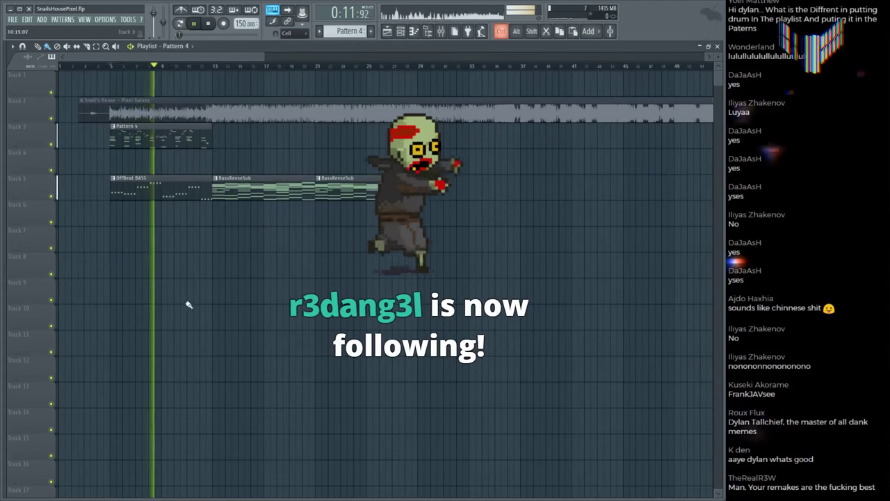
{"action": "key", "text": "ctrl"}
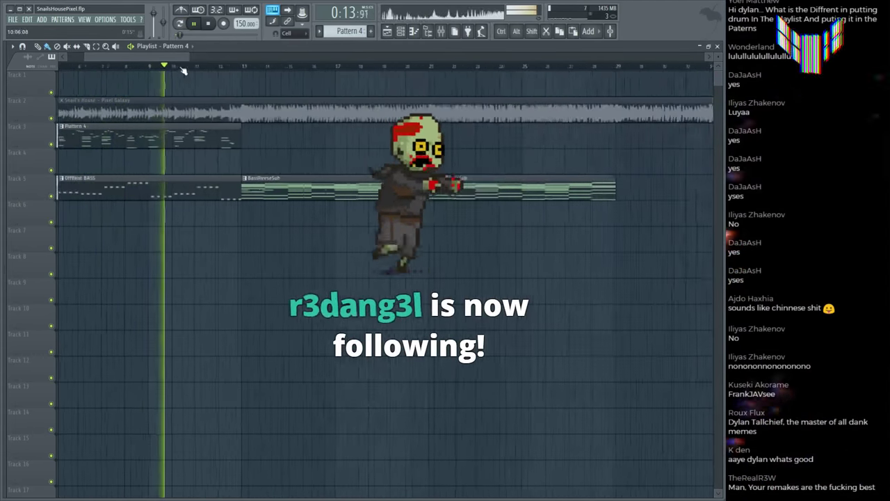
{"action": "scroll", "coordinate": [271, 75], "scroll_direction": "up", "scroll_amount": 4}
{"action": "scroll", "coordinate": [271, 75], "scroll_direction": "down", "scroll_amount": 2}
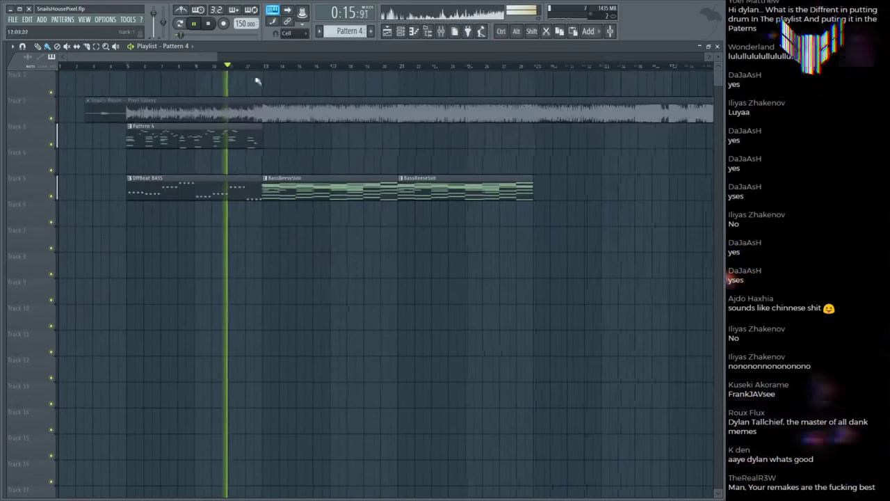
{"action": "key", "text": "ctrl+s"}
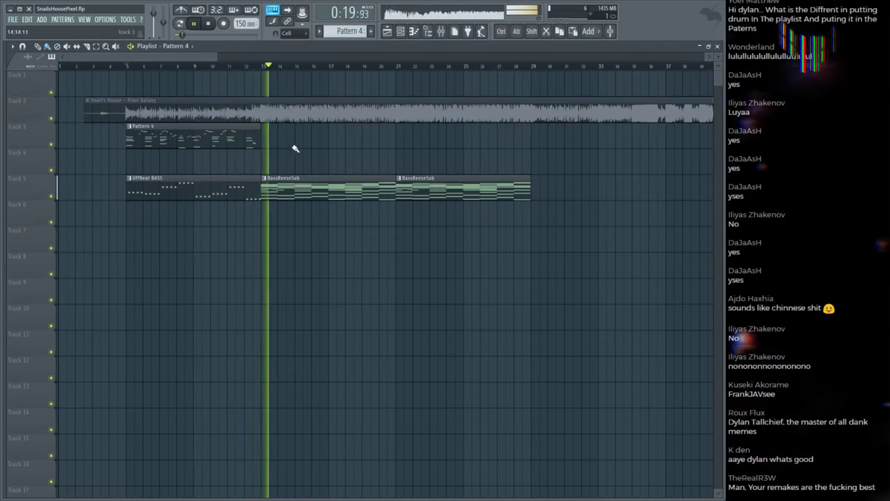
Step: Play from bar 29 alongside the Snail's House reference, then stop and show the Channel rack
{"action": "scroll", "coordinate": [306, 158], "scroll_direction": "down", "scroll_amount": 3}
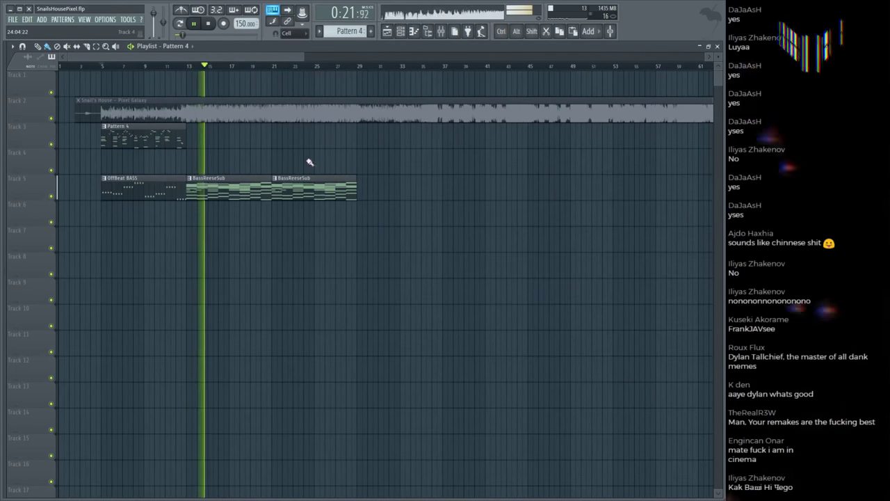
{"action": "scroll", "coordinate": [268, 174], "scroll_direction": "down", "scroll_amount": 3}
{"action": "scroll", "coordinate": [281, 187], "scroll_direction": "down", "scroll_amount": 1}
{"action": "scroll", "coordinate": [278, 182], "scroll_direction": "up", "scroll_amount": 1}
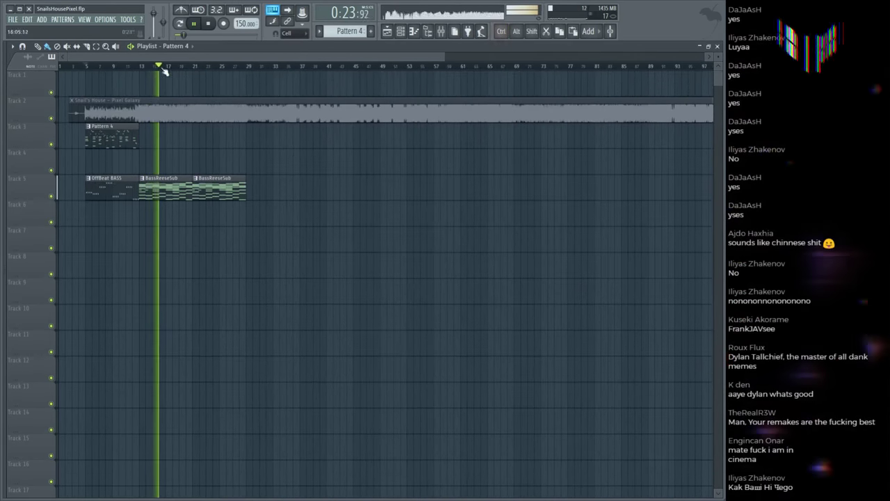
{"action": "scroll", "coordinate": [271, 163], "scroll_direction": "up", "scroll_amount": 3}
{"action": "scroll", "coordinate": [263, 145], "scroll_direction": "down", "scroll_amount": 2}
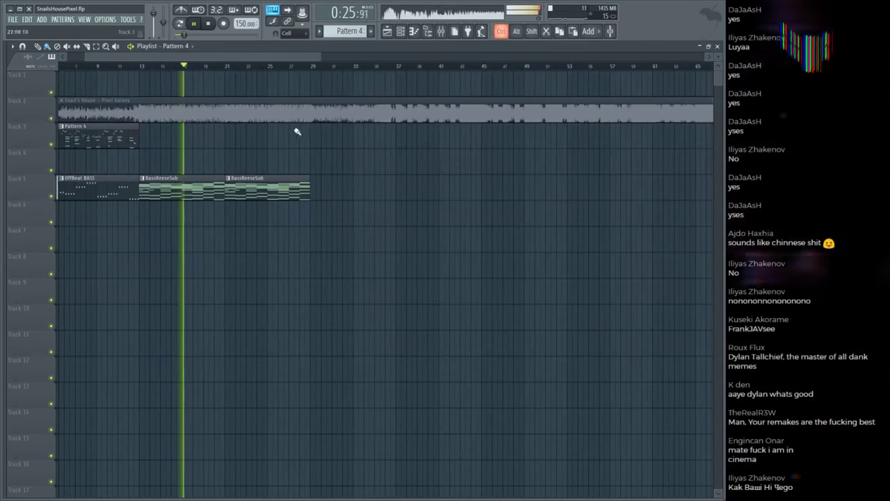
{"action": "left_click", "coordinate": [313, 113], "text": "alt"}
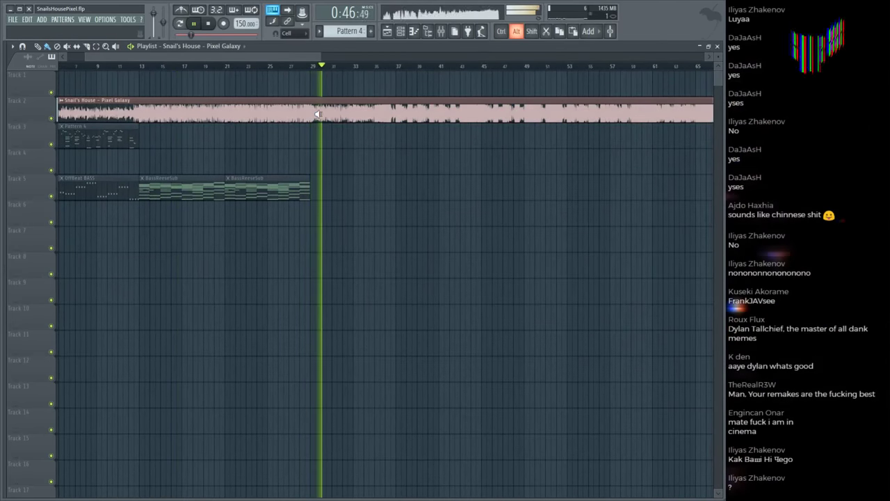
{"action": "key", "text": "space"}
{"action": "key", "text": "F6"}
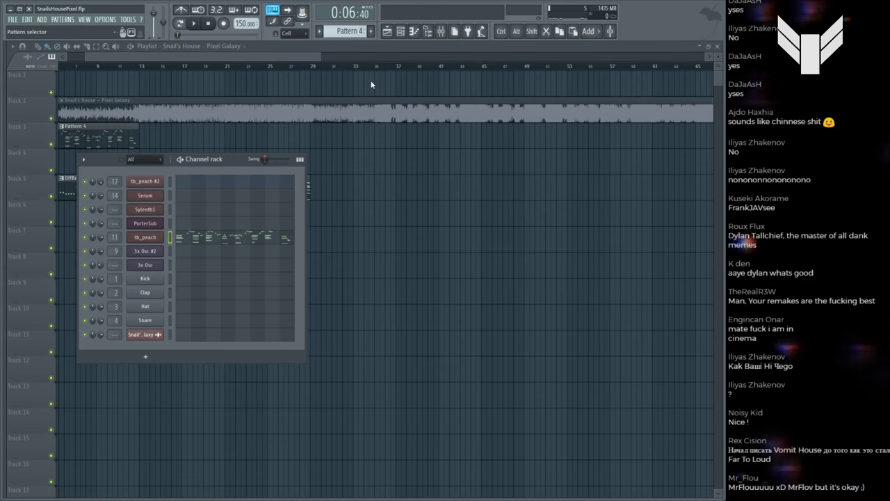
Step: Select the KAwaii Lead pattern and place its clip on Track 6 at bar 29
{"action": "key", "text": "KP_Add"}
{"action": "key", "text": "KP_Add"}
{"action": "key", "text": "KP_Add"}
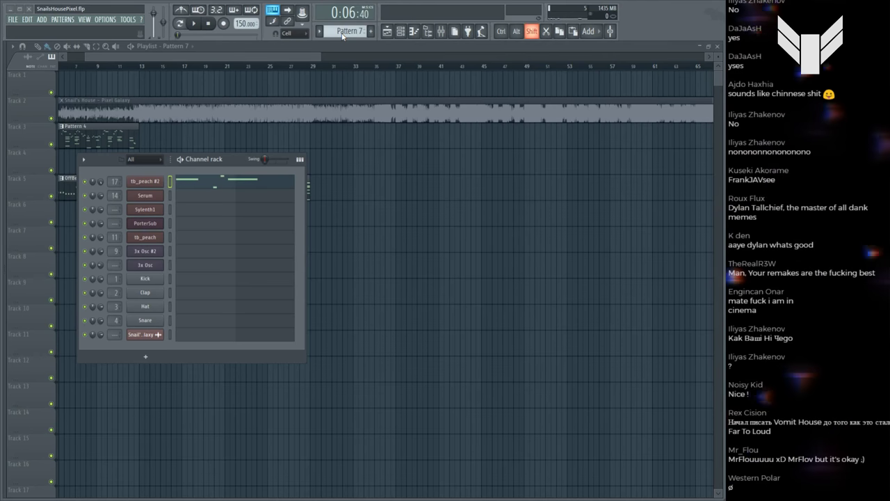
{"action": "key", "text": "shift"}
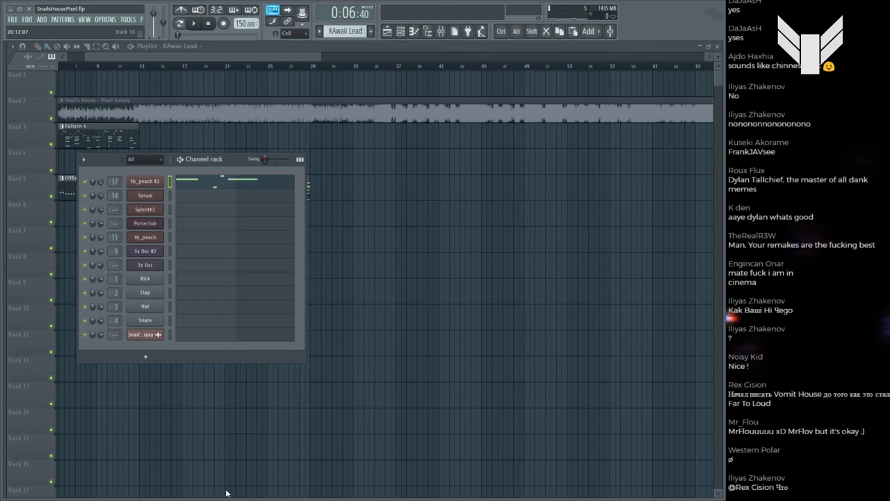
{"action": "left_click", "coordinate": [180, 24]}
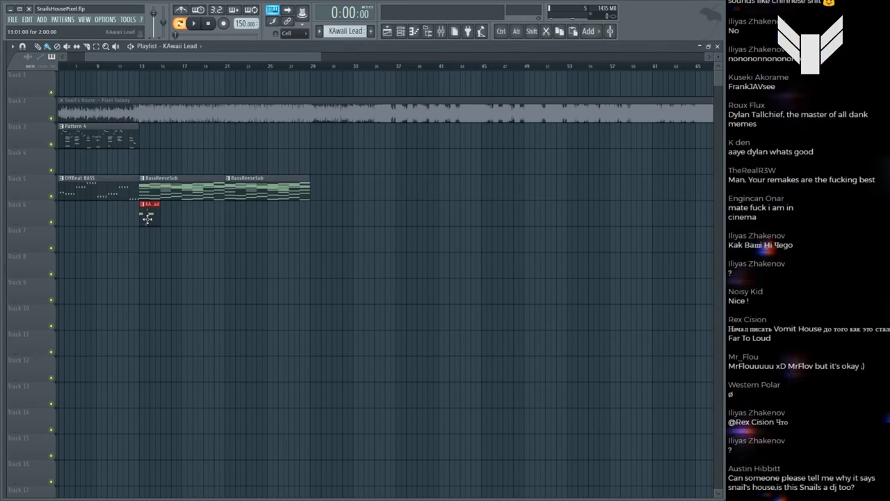
{"action": "left_click_drag", "start_coordinate": [295, 217], "coordinate": [318, 218]}
Step: Play from bar 29 to hear the lead following the BassReeseSub bass, then stop
{"action": "left_click", "coordinate": [311, 63]}
{"action": "key", "text": "space"}
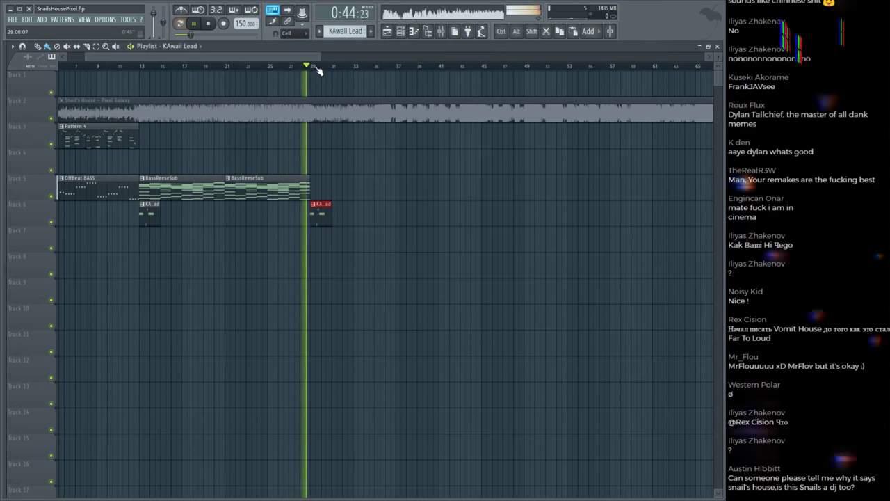
{"action": "scroll", "coordinate": [318, 70], "scroll_direction": "up", "scroll_amount": 2}
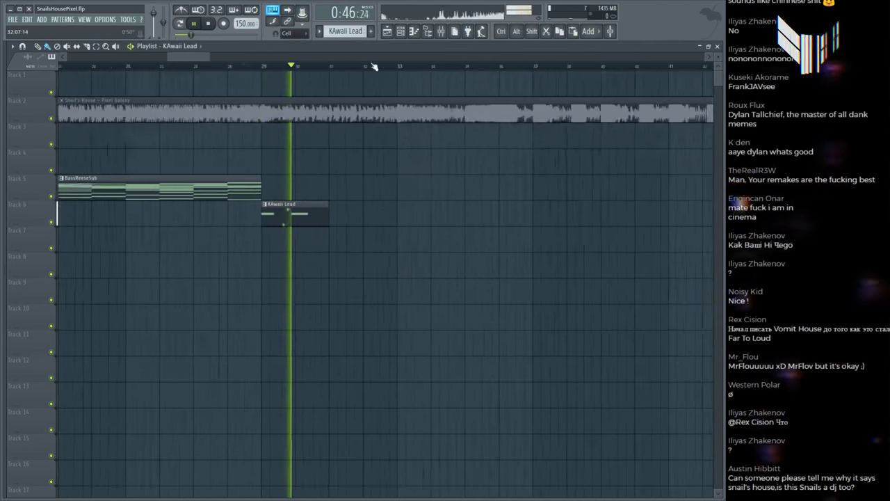
{"action": "scroll", "coordinate": [378, 75], "scroll_direction": "up", "scroll_amount": 3}
{"action": "key", "text": "space"}
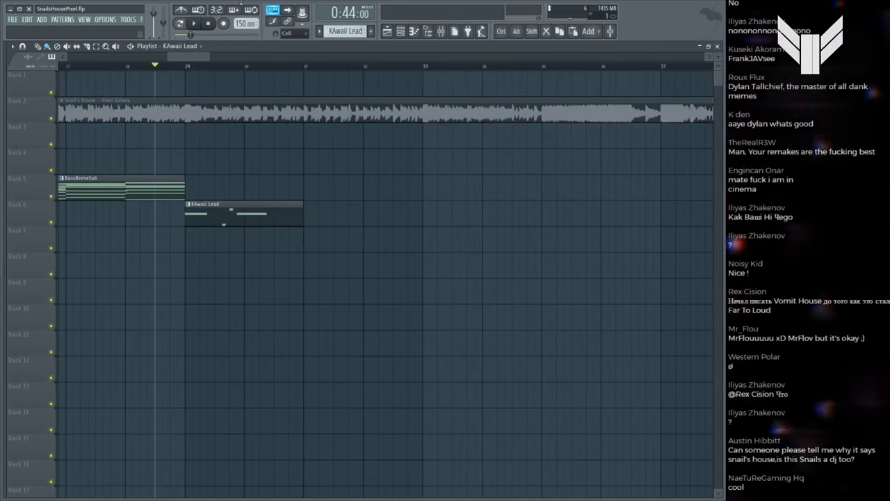
Step: Open tb_peach #2 from the KAwaii Lead clip and load MVibrato onto its mixer insert 17
{"action": "double_click", "coordinate": [209, 205]}
{"action": "left_click", "coordinate": [329, 169]}
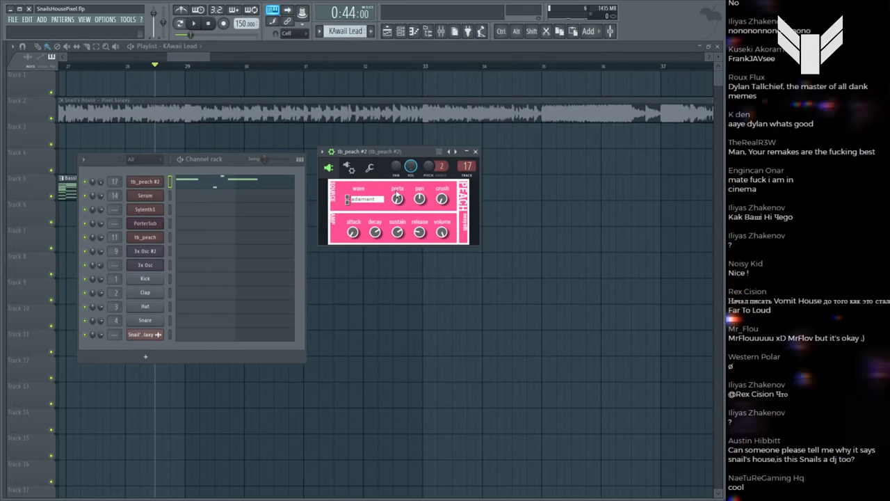
{"action": "left_click_drag", "start_coordinate": [417, 151], "coordinate": [408, 151]}
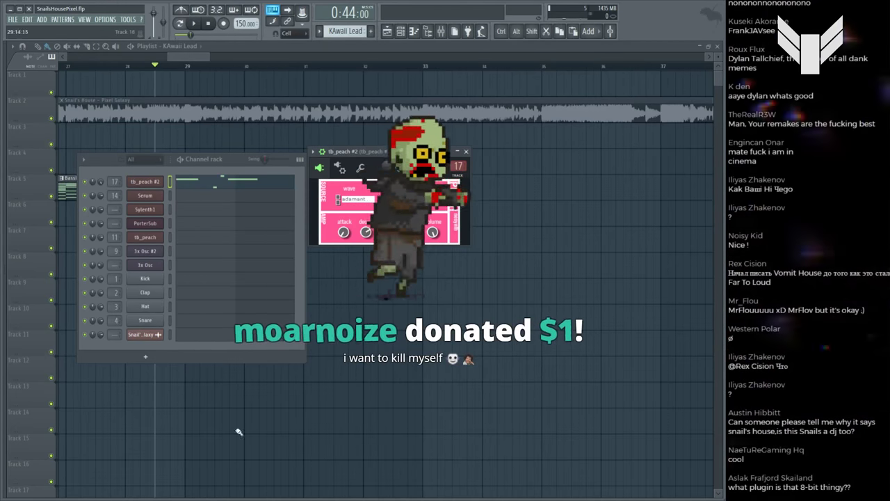
{"action": "left_click_drag", "start_coordinate": [377, 154], "coordinate": [407, 141]}
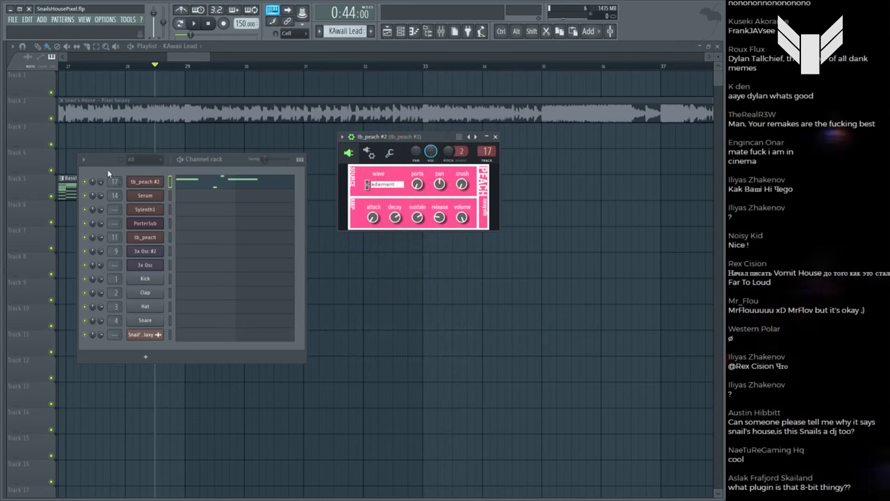
{"action": "key", "text": "F9"}
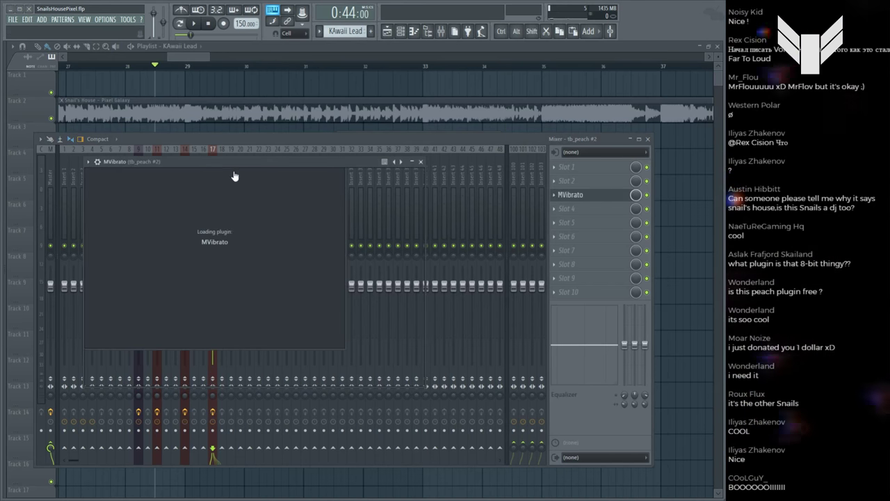
Step: Move the MVibrato window aside, audition the vibrato, and close the Mixer and Channel rack
{"action": "left_click_drag", "start_coordinate": [228, 157], "coordinate": [439, 116]}
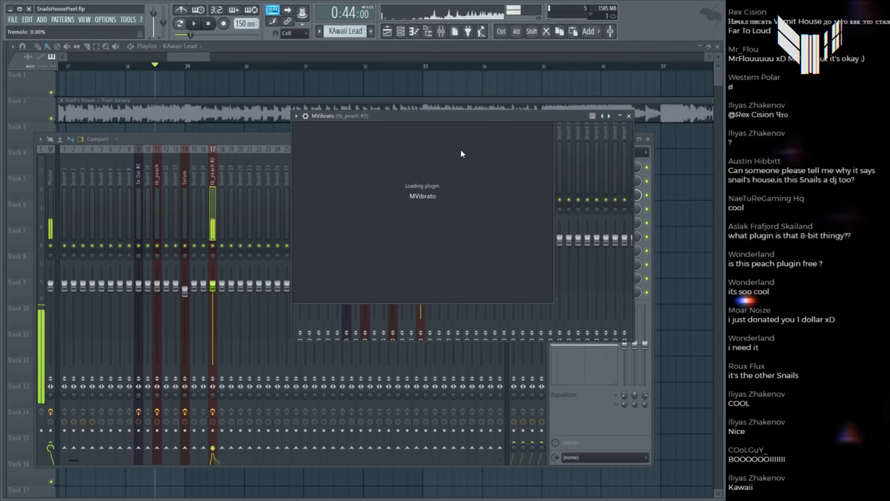
{"action": "left_click", "coordinate": [243, 136]}
{"action": "key", "text": "F6"}
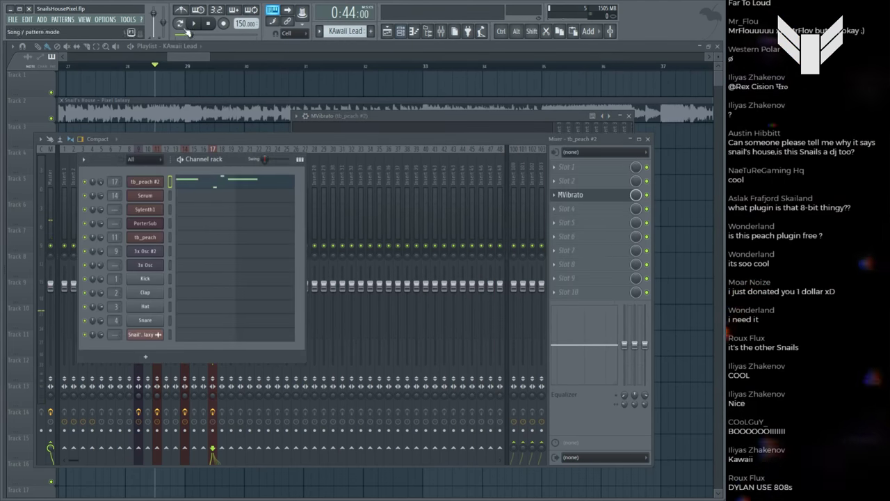
{"action": "left_click", "coordinate": [194, 23]}
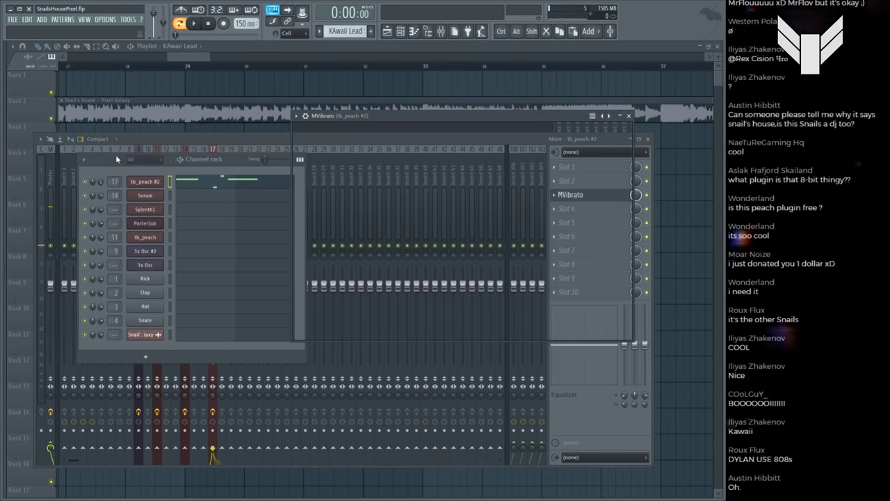
{"action": "key", "text": "space"}
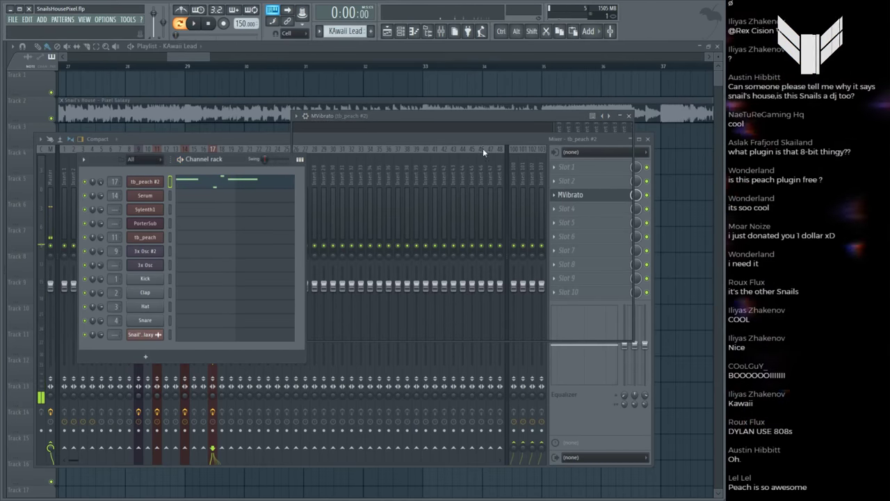
{"action": "key", "text": "space"}
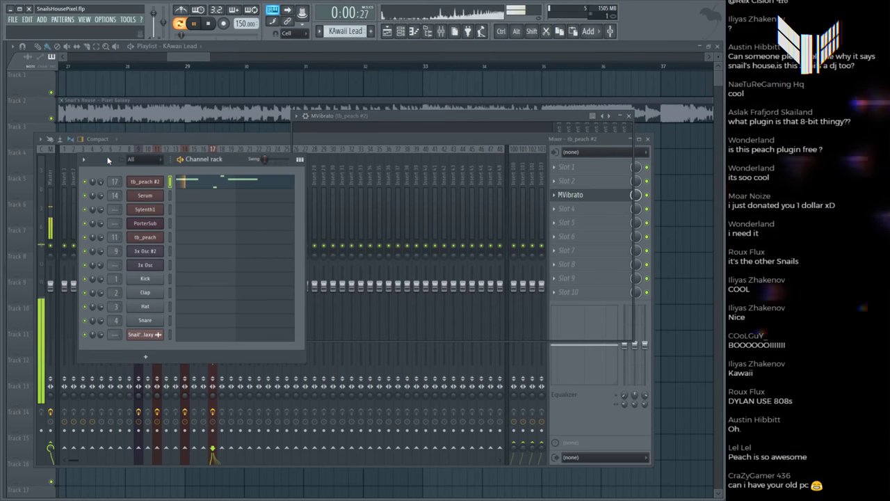
{"action": "key", "text": "F12"}
Step: Save the project and play the KAwaii Lead section from bars 29–30 alongside the reference
{"action": "left_click", "coordinate": [188, 109], "text": "alt"}
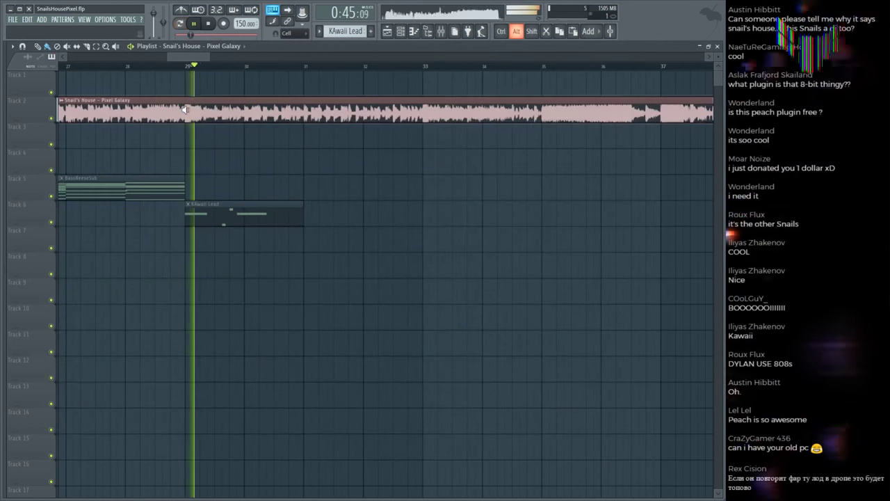
{"action": "left_click", "coordinate": [184, 67]}
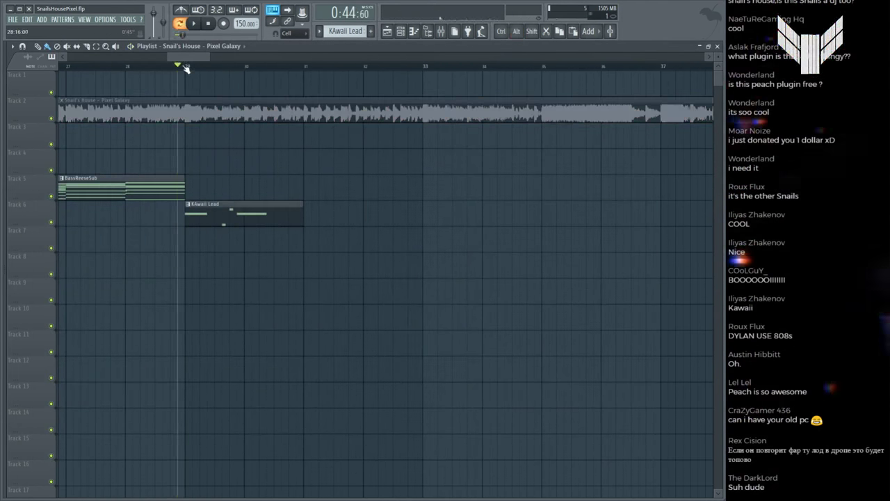
{"action": "key", "text": "ctrl+s"}
{"action": "scroll", "coordinate": [191, 68], "scroll_direction": "up", "scroll_amount": 4}
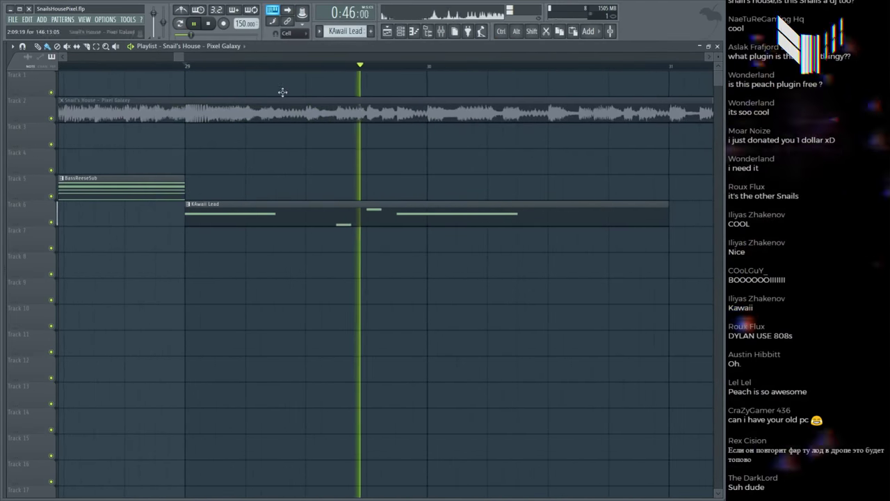
{"action": "scroll", "coordinate": [299, 76], "scroll_direction": "down", "scroll_amount": 1}
{"action": "left_click", "coordinate": [346, 116], "text": "alt"}
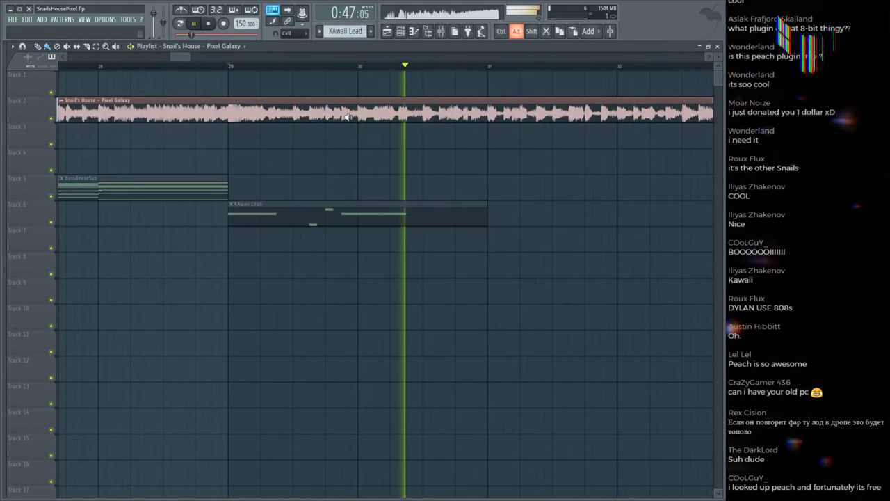
Step: Open the Kawaii Lead notes in the piano roll and play the pattern back
{"action": "double_click", "coordinate": [339, 213]}
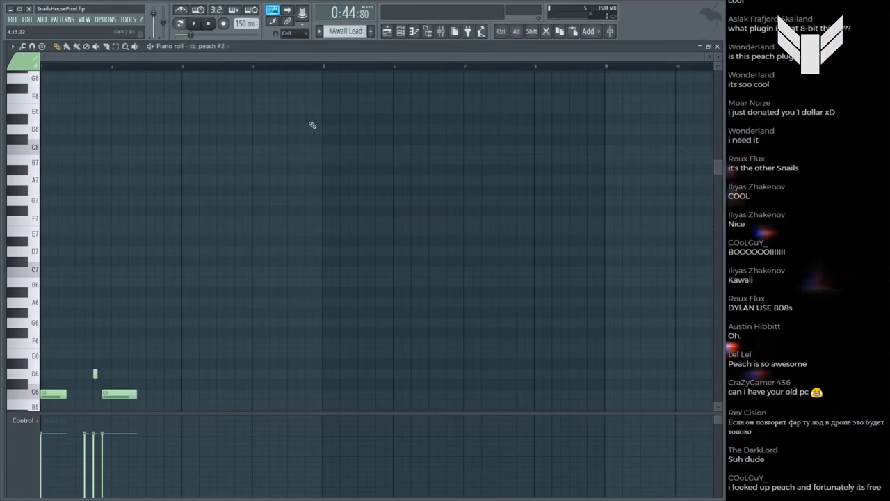
{"action": "scroll", "coordinate": [278, 185], "scroll_direction": "down", "scroll_amount": 5}
{"action": "key", "text": "space"}
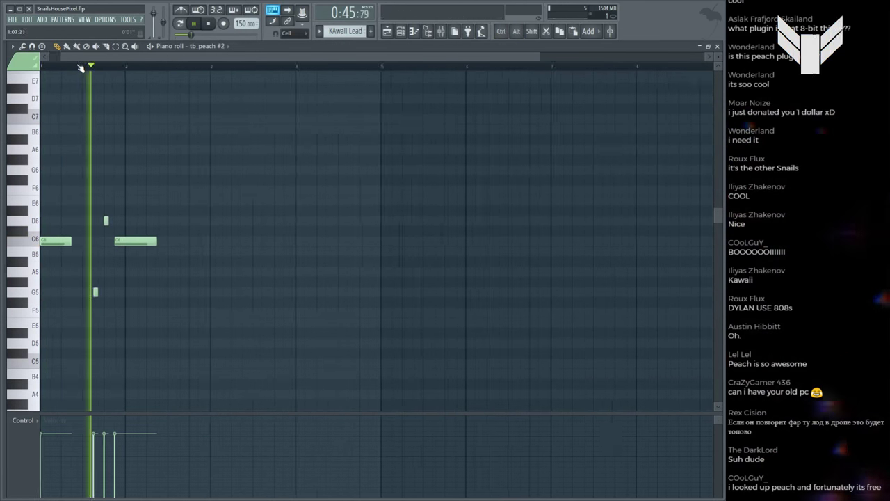
{"action": "scroll", "coordinate": [209, 160], "scroll_direction": "up", "scroll_amount": 3}
{"action": "key", "text": "space"}
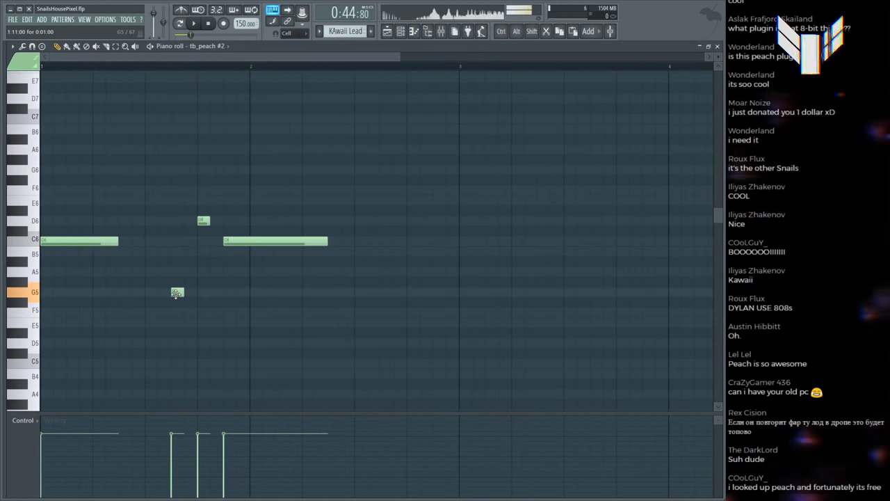
Step: Add a short G5 after the second C6, raise B4 to C5, and add a short F5
{"action": "left_click", "coordinate": [380, 292]}
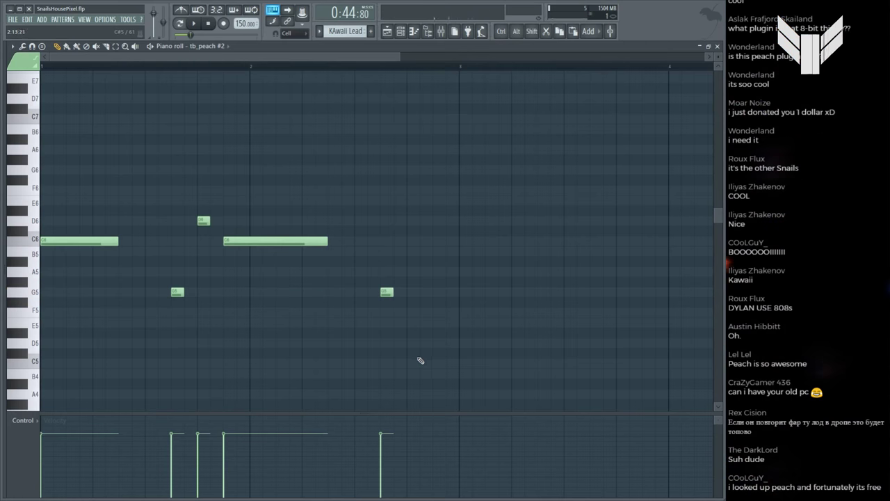
{"action": "left_click_drag", "start_coordinate": [412, 375], "coordinate": [412, 364]}
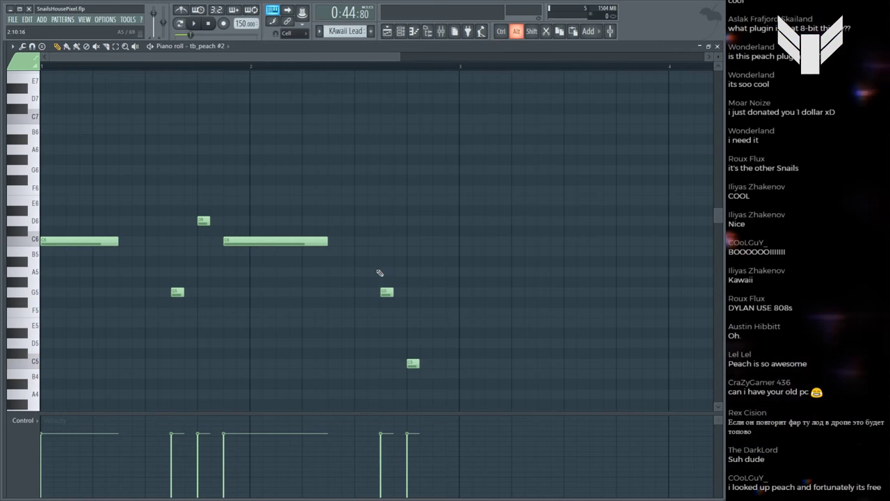
{"action": "left_click", "coordinate": [434, 313]}
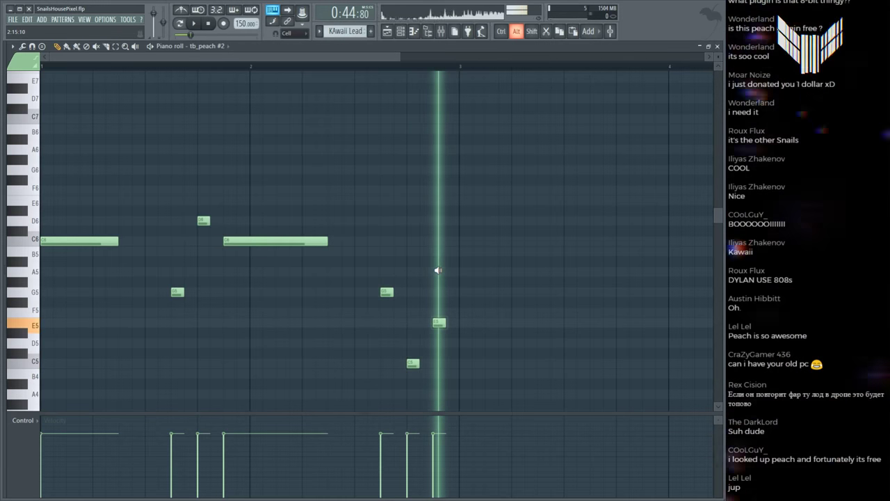
Step: In the Playlist, place a Kawaii Lead clip on Track 11, then remove the stray clip
{"action": "key", "text": "F5"}
{"action": "scroll", "coordinate": [334, 80], "scroll_direction": "down", "scroll_amount": 5}
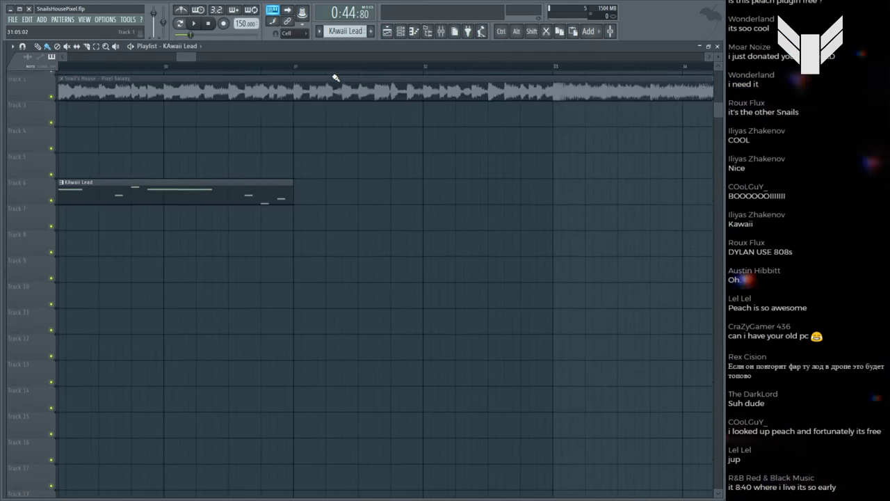
{"action": "scroll", "coordinate": [330, 104], "scroll_direction": "up", "scroll_amount": 5}
{"action": "scroll", "coordinate": [244, 76], "scroll_direction": "down", "scroll_amount": 2}
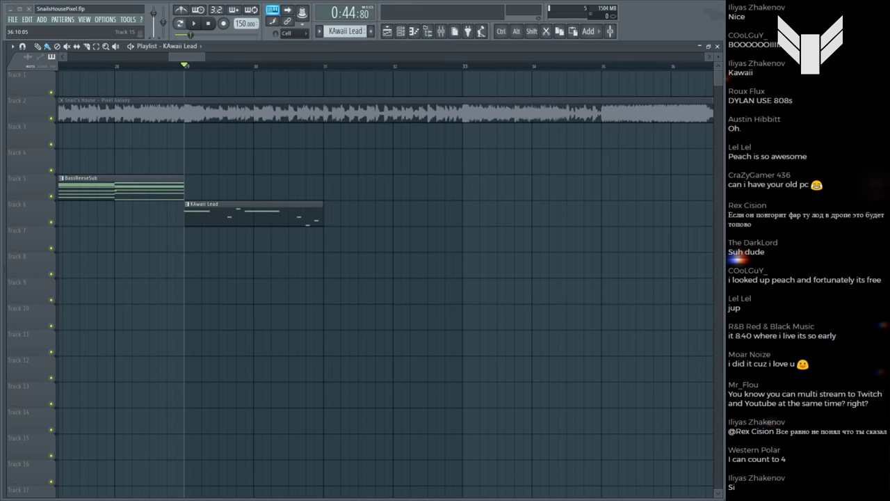
{"action": "left_click", "coordinate": [565, 333]}
{"action": "right_click", "coordinate": [613, 334]}
Step: Play the song and audition the Snail's House reference, including from near bar 31
{"action": "key", "text": "space"}
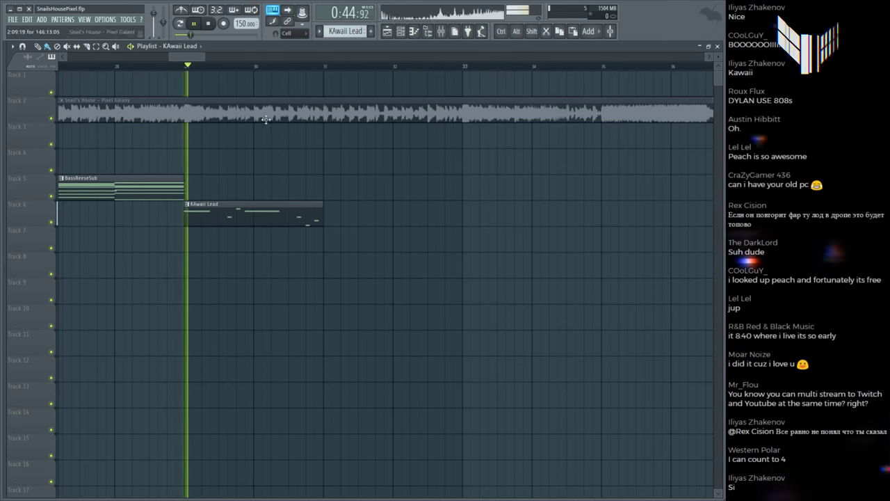
{"action": "scroll", "coordinate": [239, 67], "scroll_direction": "down", "scroll_amount": 2}
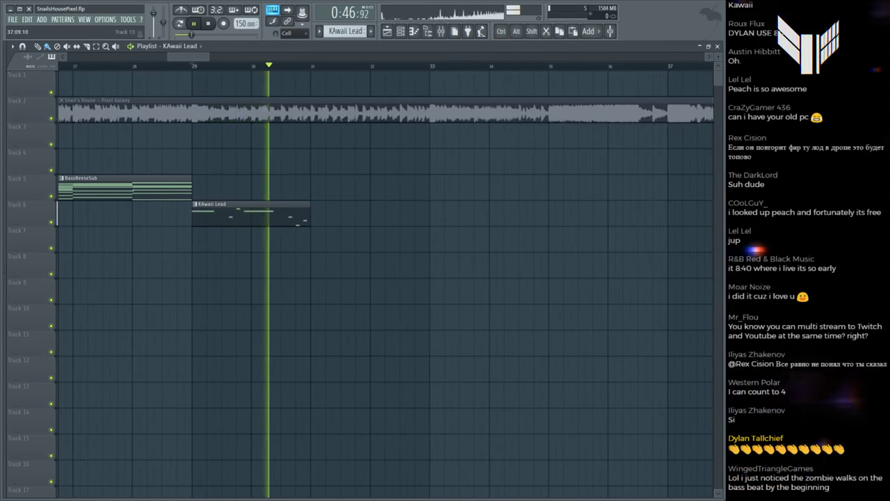
{"action": "left_click", "coordinate": [287, 113], "text": "alt"}
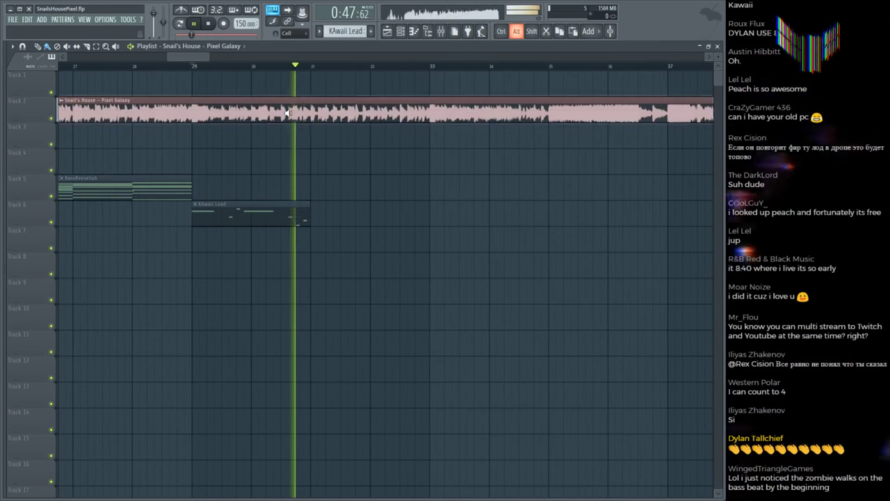
{"action": "key", "text": "space"}
{"action": "scroll", "coordinate": [278, 67], "scroll_direction": "up", "scroll_amount": 2}
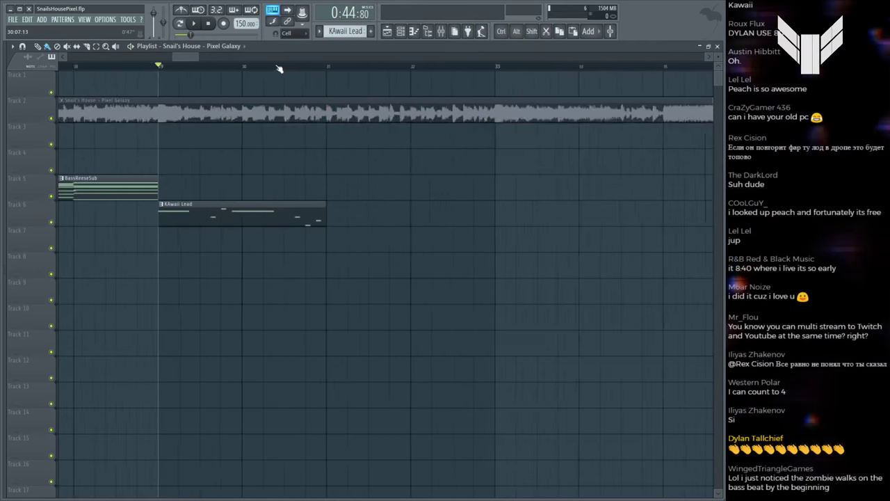
{"action": "scroll", "coordinate": [279, 68], "scroll_direction": "up", "scroll_amount": 2}
{"action": "left_click", "coordinate": [282, 68]}
{"action": "key", "text": "space"}
{"action": "left_click", "coordinate": [298, 116], "text": "alt"}
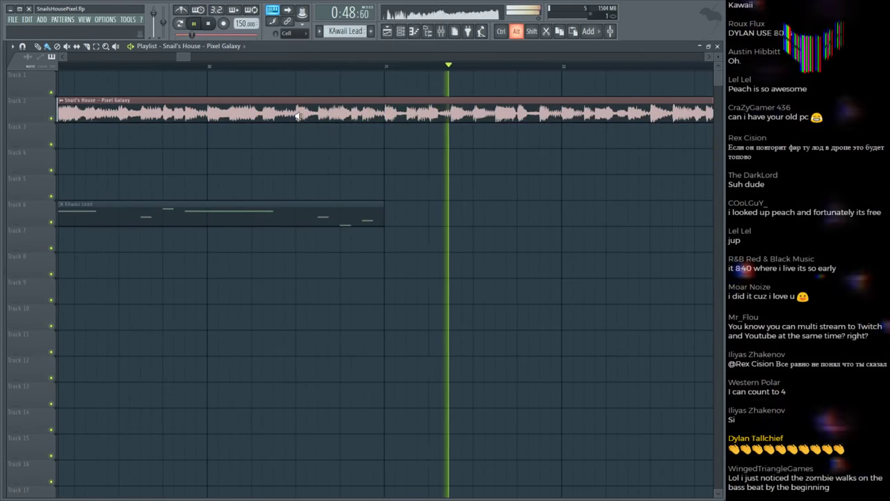
{"action": "key", "text": "space"}
Step: Draw a new Kawaii Lead phrase (A5, C6, G6, D6 and one more note), then drop four notes an octave
{"action": "double_click", "coordinate": [293, 216]}
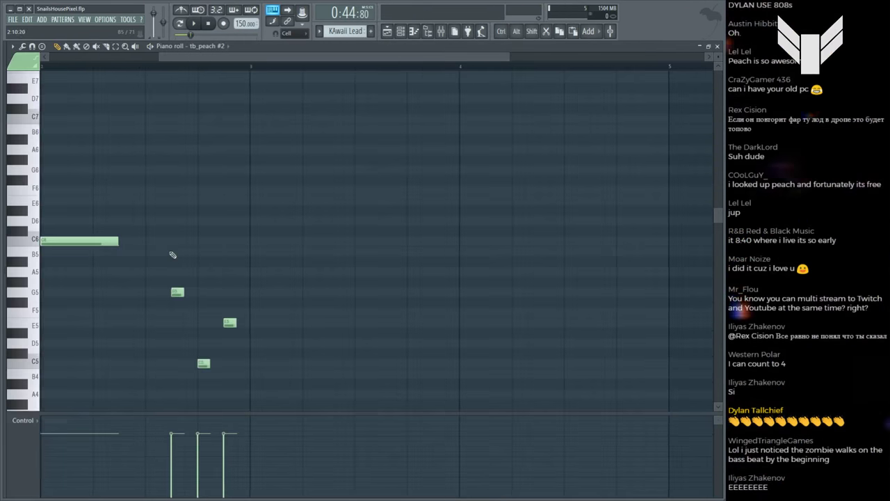
{"action": "left_click", "coordinate": [146, 260]}
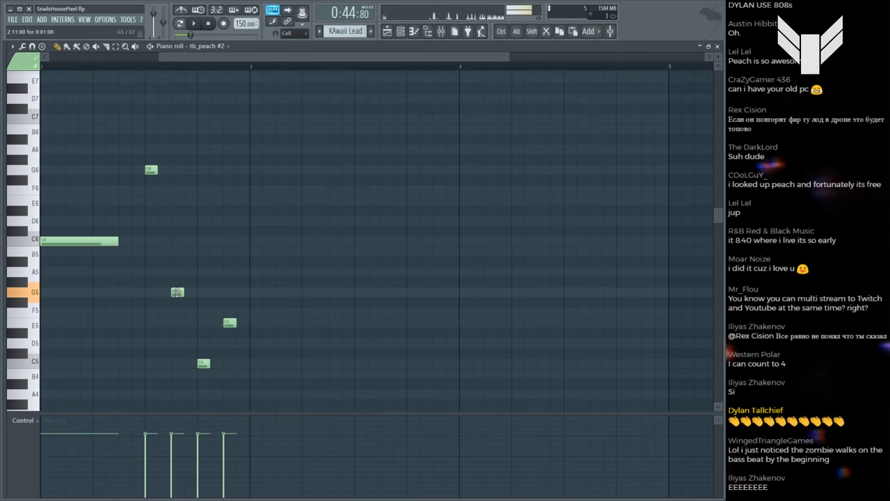
{"action": "left_click_drag", "start_coordinate": [176, 245], "coordinate": [177, 236]}
{"action": "left_click", "coordinate": [151, 169]}
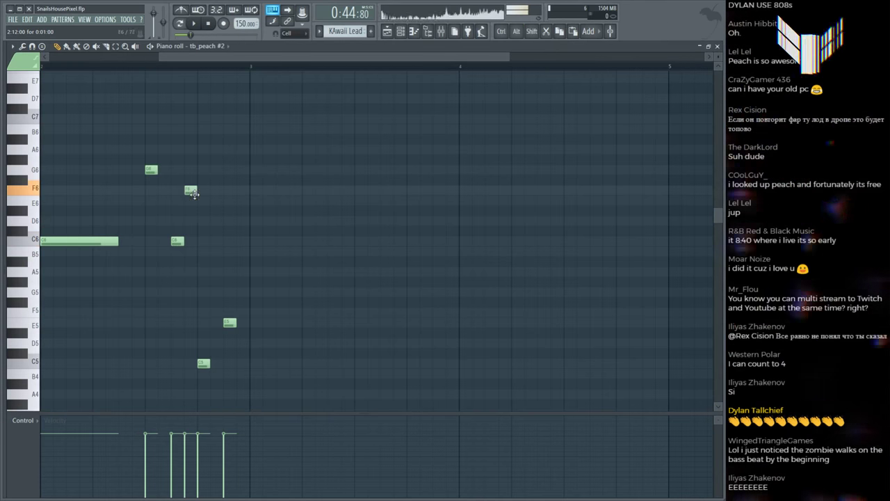
{"action": "left_click_drag", "start_coordinate": [201, 210], "coordinate": [202, 221]}
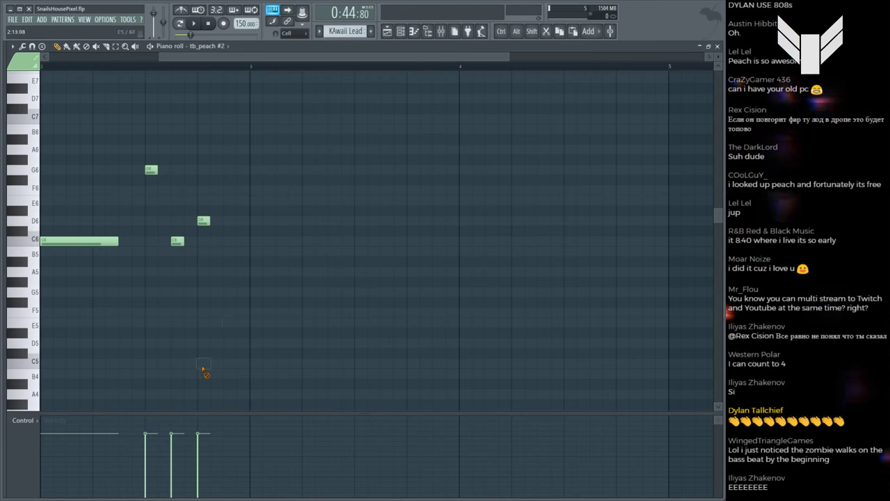
{"action": "left_click_drag", "start_coordinate": [215, 302], "coordinate": [230, 291]}
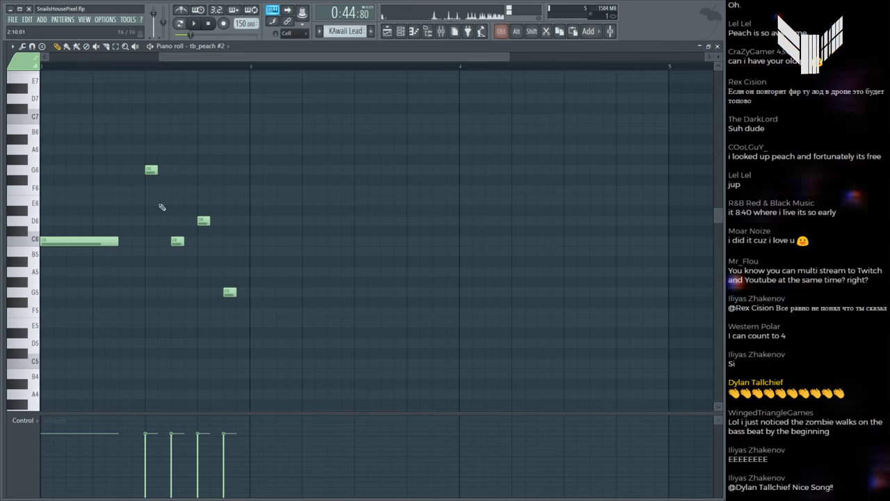
{"action": "left_click_drag", "start_coordinate": [149, 157], "coordinate": [235, 324]}
{"action": "key", "text": "ctrl+Down"}
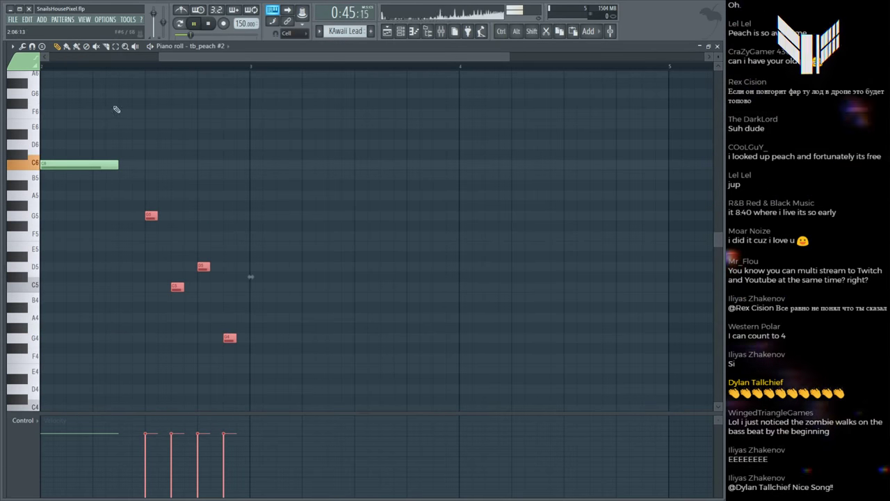
Step: Play the pattern, audition the reference in the Playlist, and reopen the Kawaii Lead notes
{"action": "scroll", "coordinate": [140, 67], "scroll_direction": "down", "scroll_amount": 3}
{"action": "left_click", "coordinate": [134, 66]}
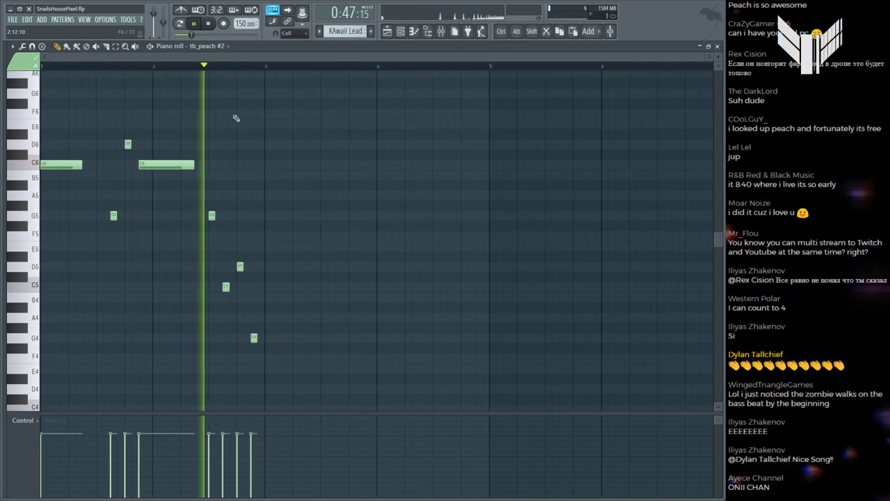
{"action": "key", "text": "space"}
{"action": "key", "text": "F6"}
{"action": "key", "text": "F5"}
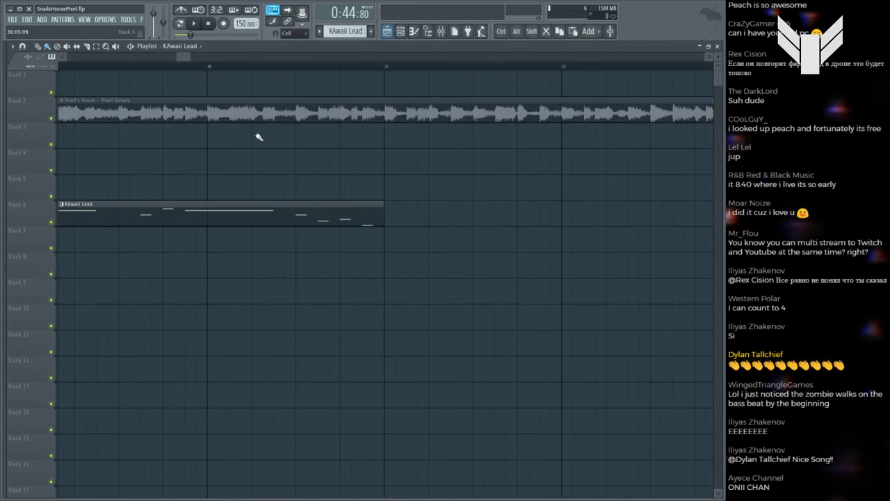
{"action": "left_click", "coordinate": [289, 118], "text": "alt"}
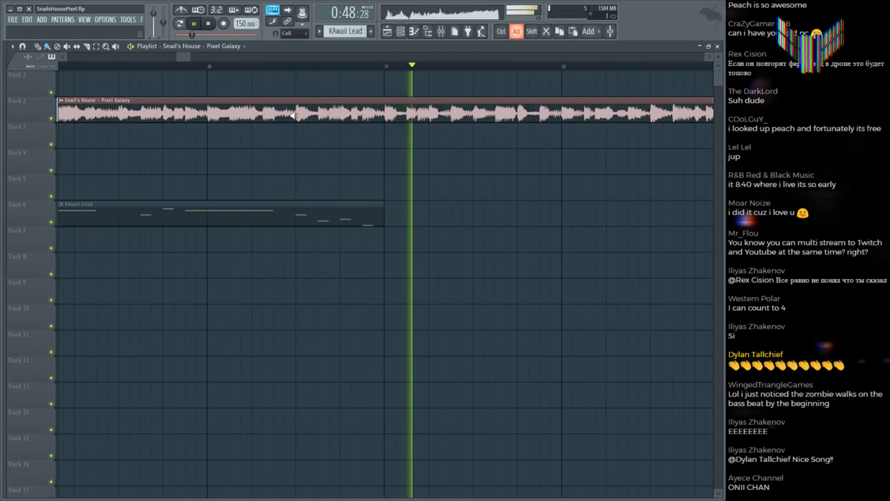
{"action": "double_click", "coordinate": [288, 224]}
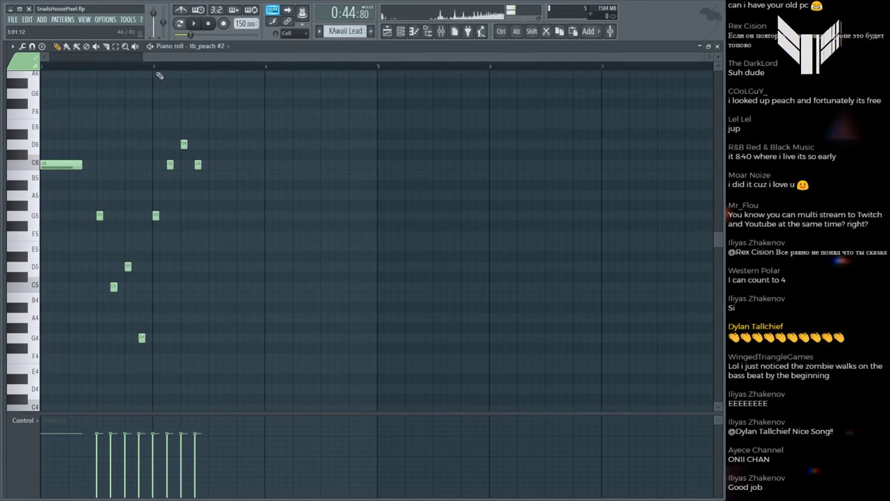
Step: Play the arrangement around bar 31, then save the project
{"action": "key", "text": "space"}
{"action": "key", "text": "F5"}
{"action": "mouse_move", "coordinate": [461, 69]}
{"action": "left_mouse_down"}
{"action": "mouse_move", "coordinate": [389, 70]}
{"action": "mouse_move", "coordinate": [434, 69]}
{"action": "left_mouse_up"}
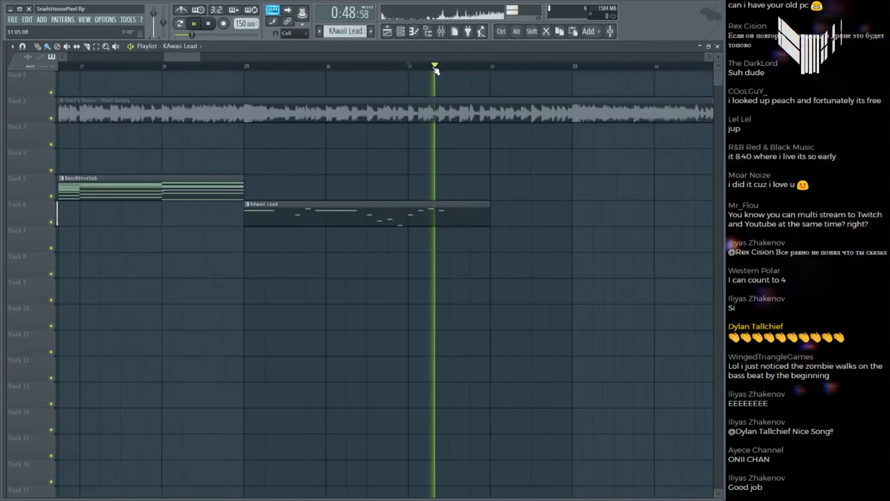
{"action": "scroll", "coordinate": [435, 69], "scroll_direction": "down", "scroll_amount": 3}
{"action": "key", "text": "space"}
{"action": "key", "text": "ctrl+s"}
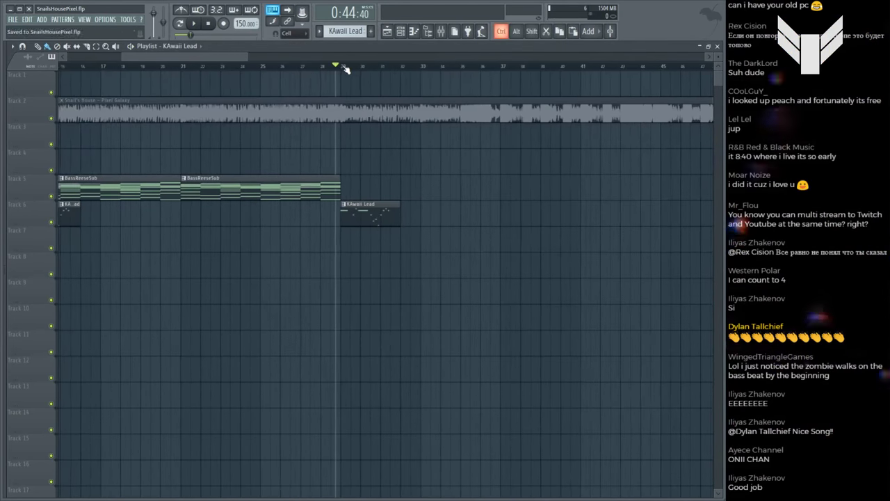
Step: Audition the Snail's House reference track from bar 29
{"action": "scroll", "coordinate": [411, 73], "scroll_direction": "up", "scroll_amount": 3}
{"action": "scroll", "coordinate": [410, 73], "scroll_direction": "down", "scroll_amount": 2}
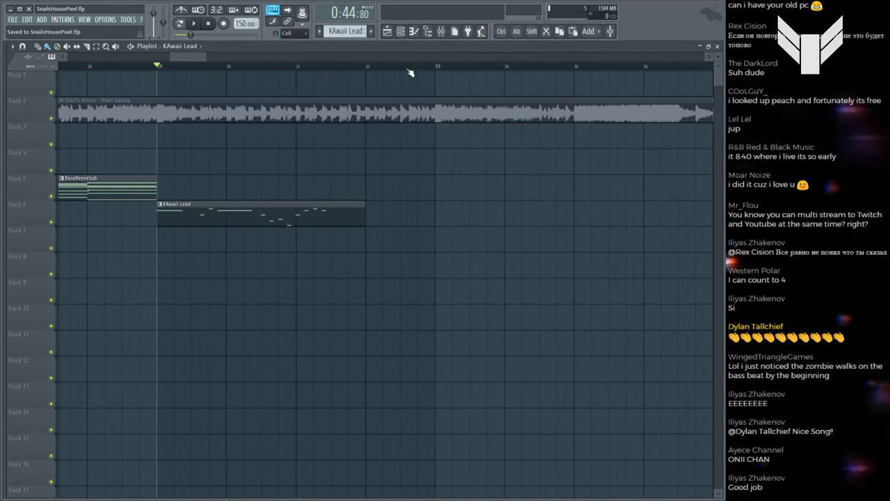
{"action": "scroll", "coordinate": [411, 74], "scroll_direction": "up", "scroll_amount": 3}
{"action": "scroll", "coordinate": [362, 74], "scroll_direction": "down", "scroll_amount": 3}
{"action": "scroll", "coordinate": [320, 74], "scroll_direction": "up", "scroll_amount": 2}
{"action": "scroll", "coordinate": [297, 75], "scroll_direction": "up", "scroll_amount": 1}
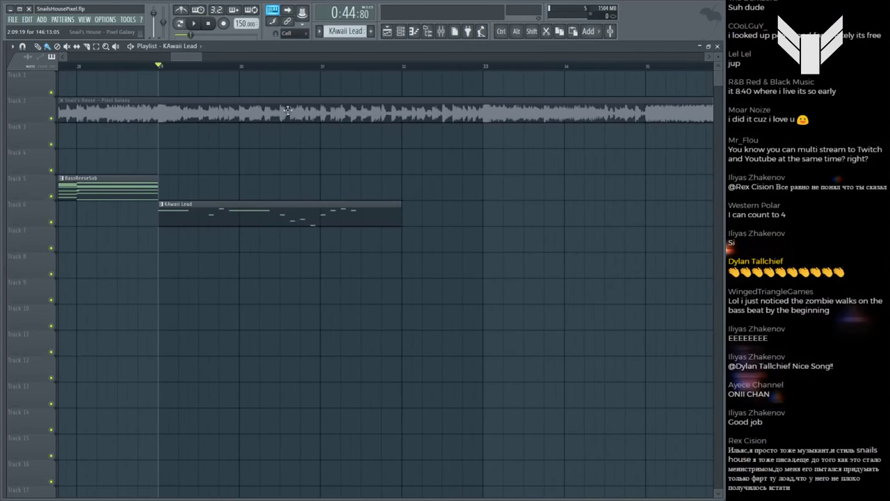
{"action": "left_click", "coordinate": [277, 112]}
{"action": "key", "text": "space"}
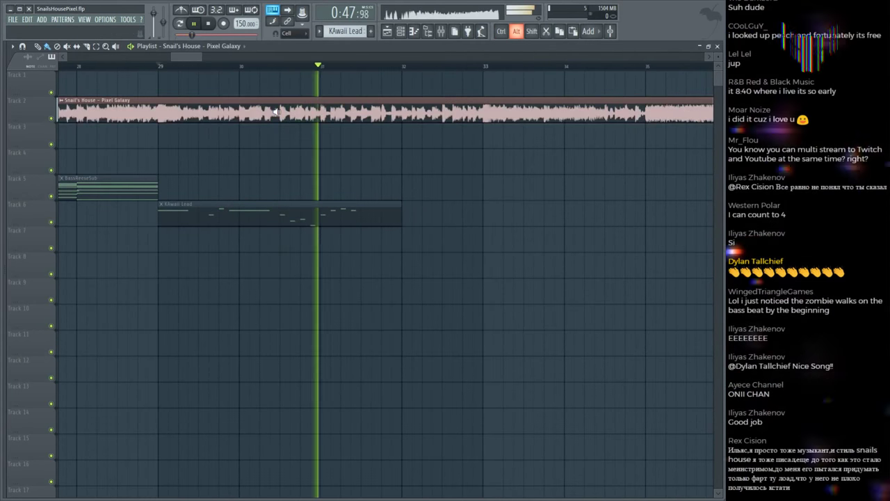
{"action": "key", "text": "space"}
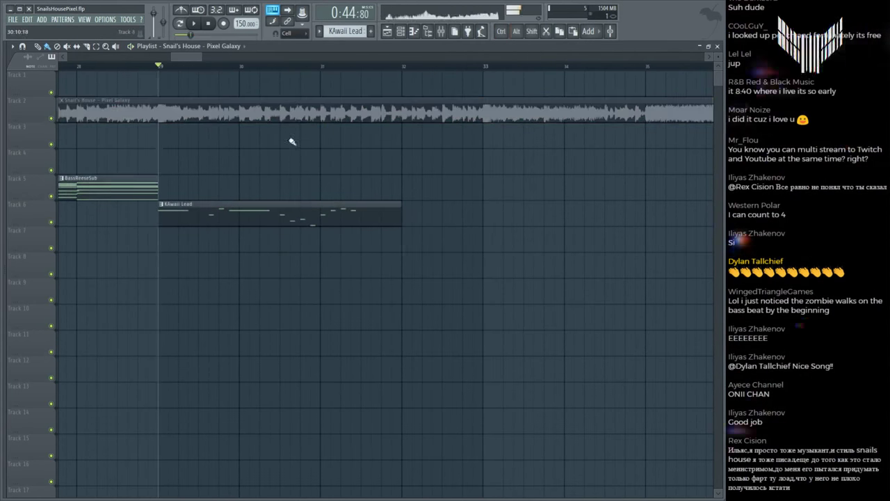
Step: Check the Kawaii Lead notes, then audition the reference at several points up to bar 32
{"action": "double_click", "coordinate": [326, 214]}
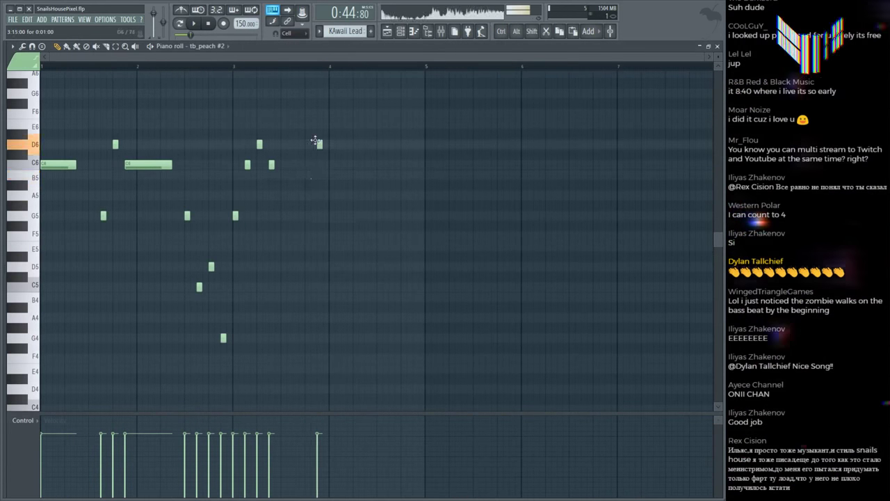
{"action": "key", "text": "F5"}
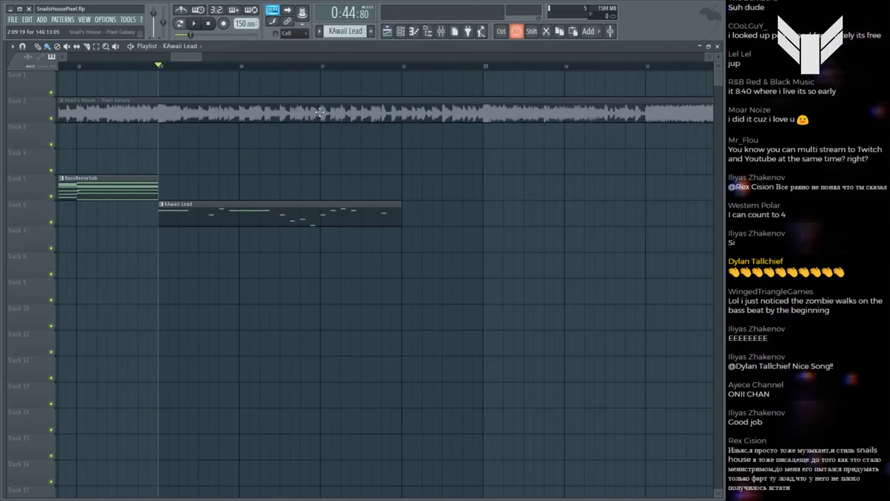
{"action": "left_click", "coordinate": [320, 112]}
{"action": "left_click", "coordinate": [325, 110]}
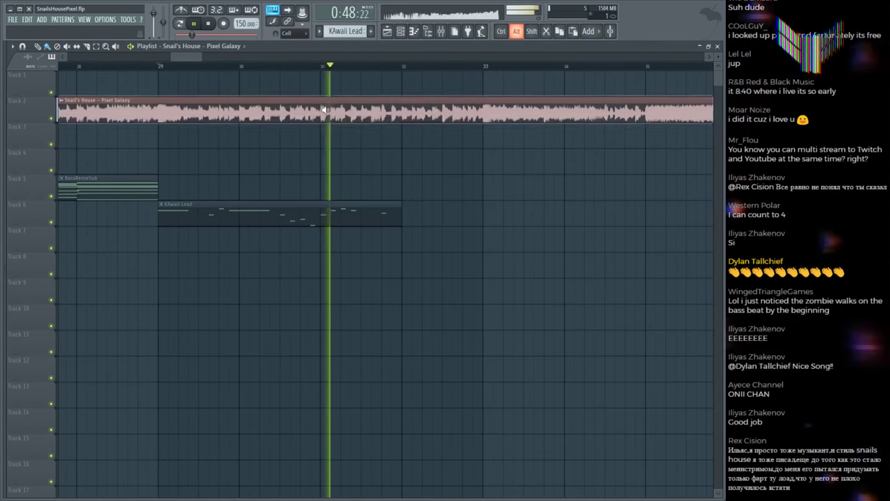
{"action": "left_click", "coordinate": [334, 112]}
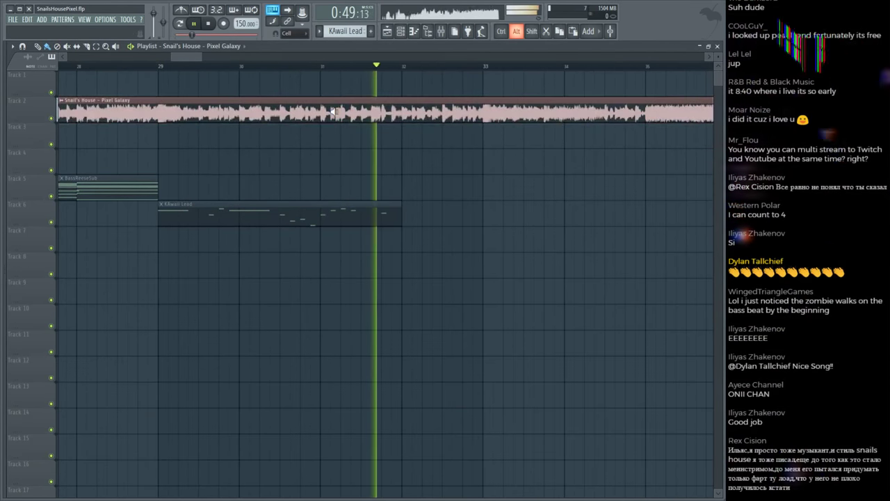
{"action": "left_click", "coordinate": [357, 107]}
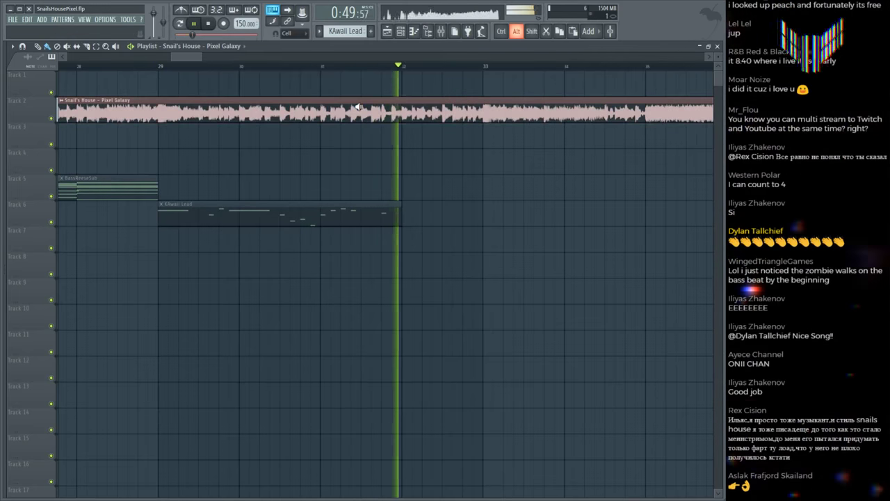
Step: Lower a Kawaii Lead note from B5 to A5 and play it alongside the reference clip
{"action": "double_click", "coordinate": [366, 220]}
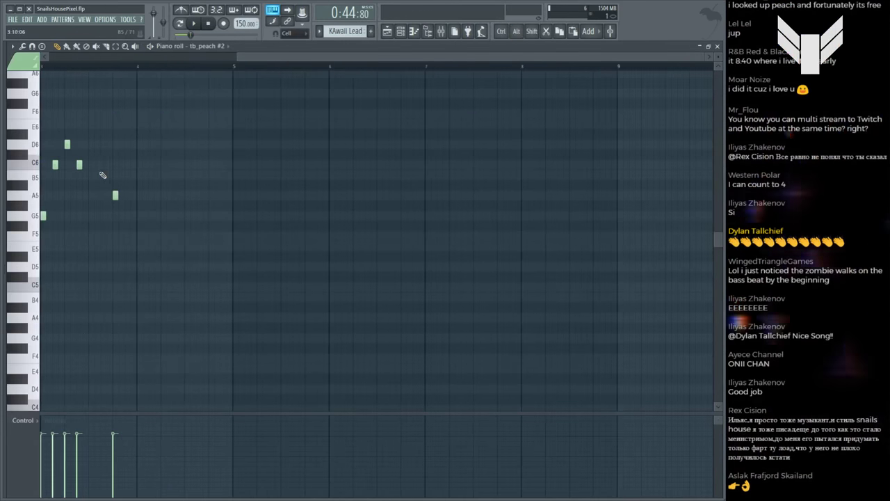
{"action": "left_click_drag", "start_coordinate": [102, 174], "coordinate": [103, 203]}
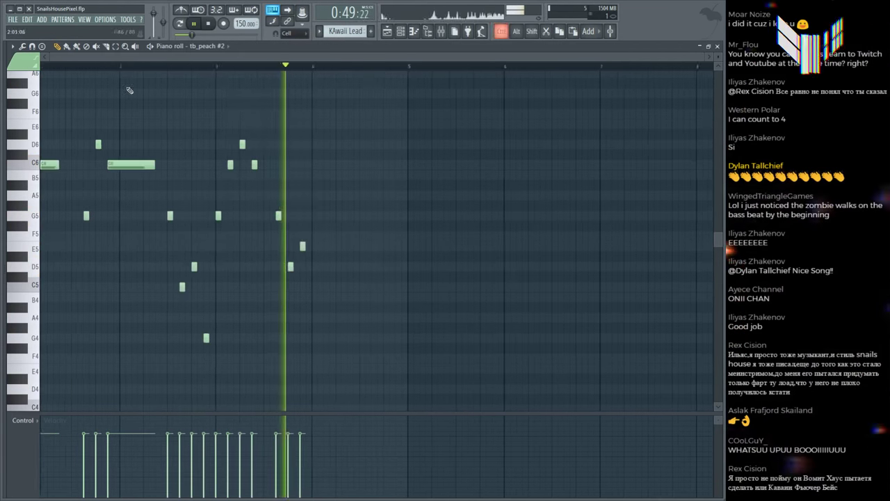
{"action": "key", "text": "F5"}
{"action": "left_click", "coordinate": [376, 110], "text": "alt"}
{"action": "key", "text": "space"}
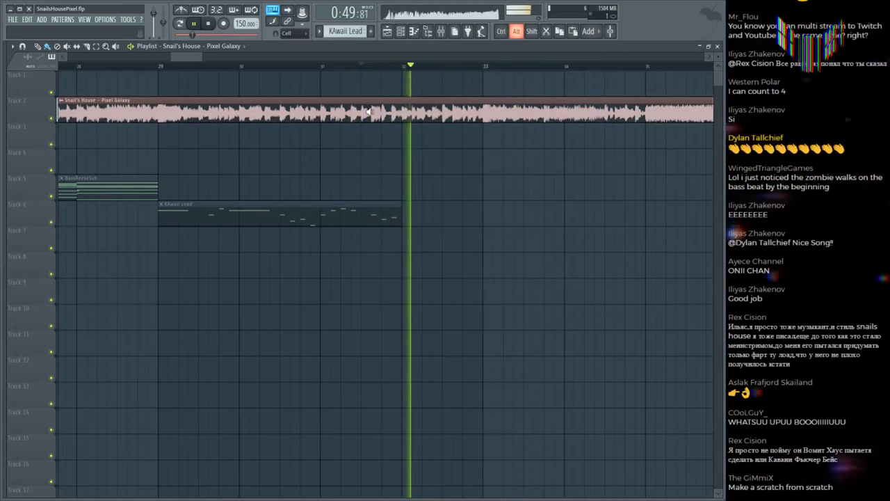
{"action": "key", "text": "space"}
Step: Move a note up to D5 and shift the seven newest melody notes one step earlier
{"action": "double_click", "coordinate": [353, 203]}
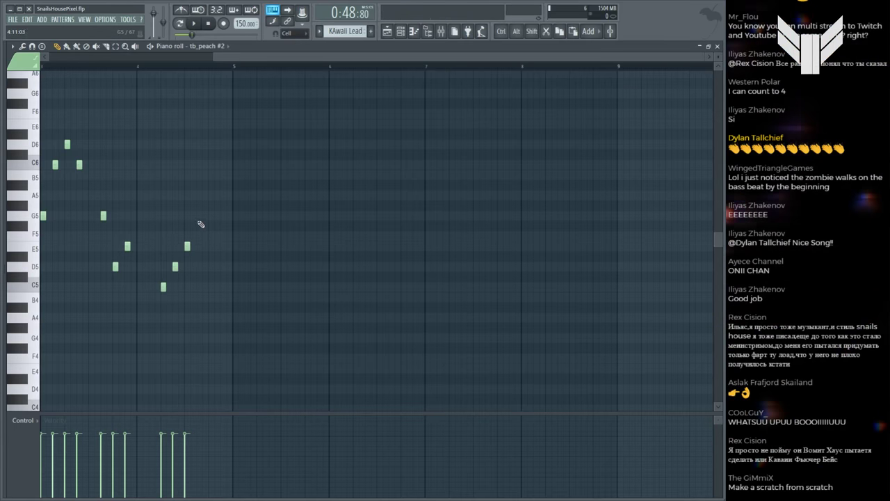
{"action": "left_click_drag", "start_coordinate": [209, 263], "coordinate": [212, 267]}
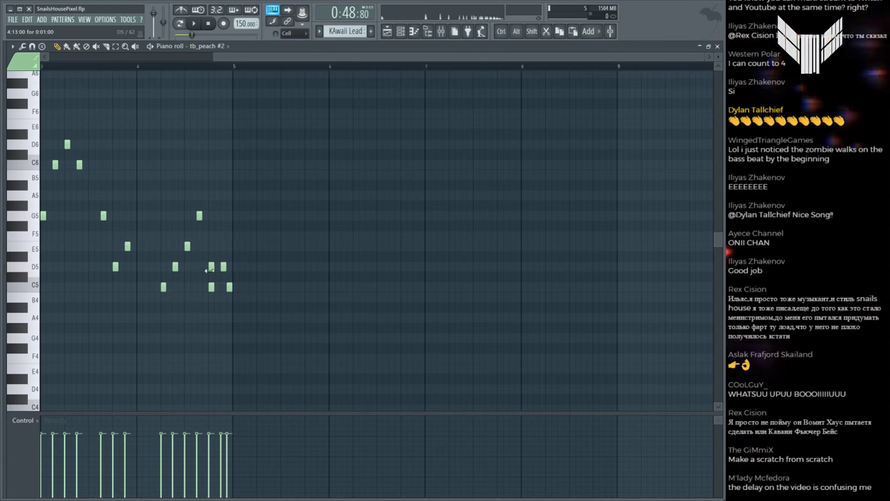
{"action": "left_click_drag", "start_coordinate": [160, 208], "coordinate": [223, 286]}
{"action": "key", "text": "space"}
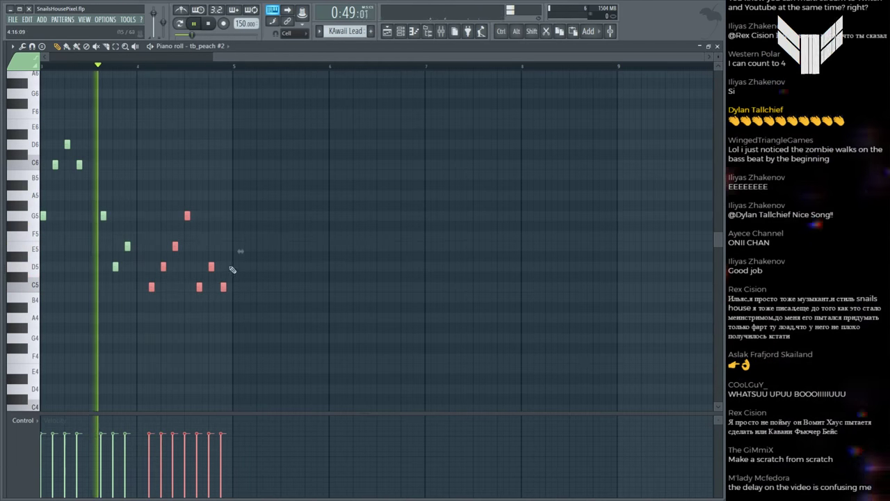
{"action": "key", "text": "F5"}
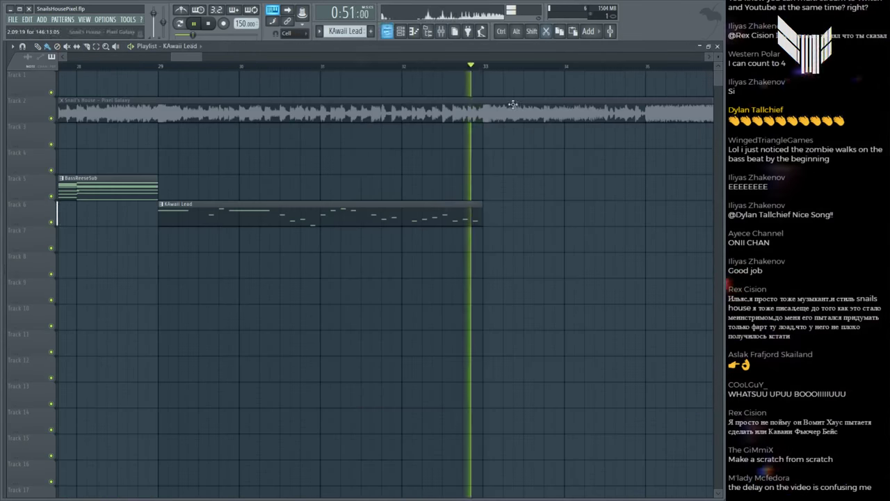
{"action": "left_click", "coordinate": [479, 103]}
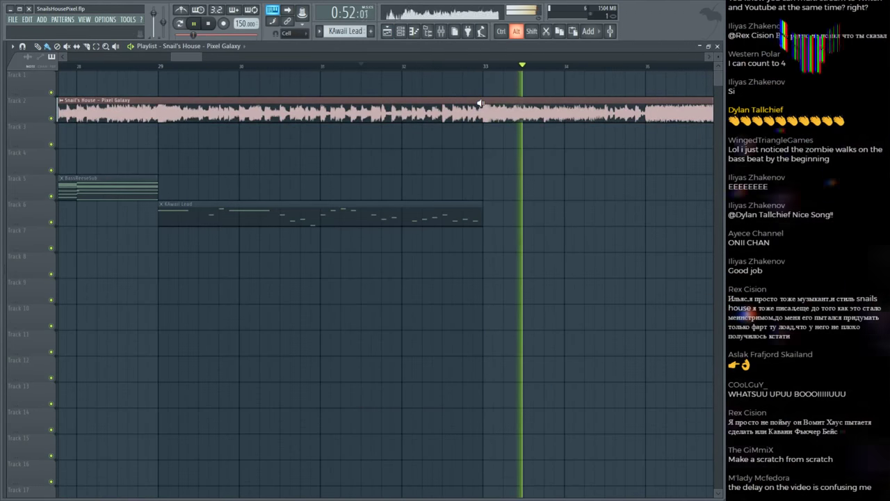
{"action": "key", "text": "space"}
{"action": "scroll", "coordinate": [480, 105], "scroll_direction": "down", "scroll_amount": 6}
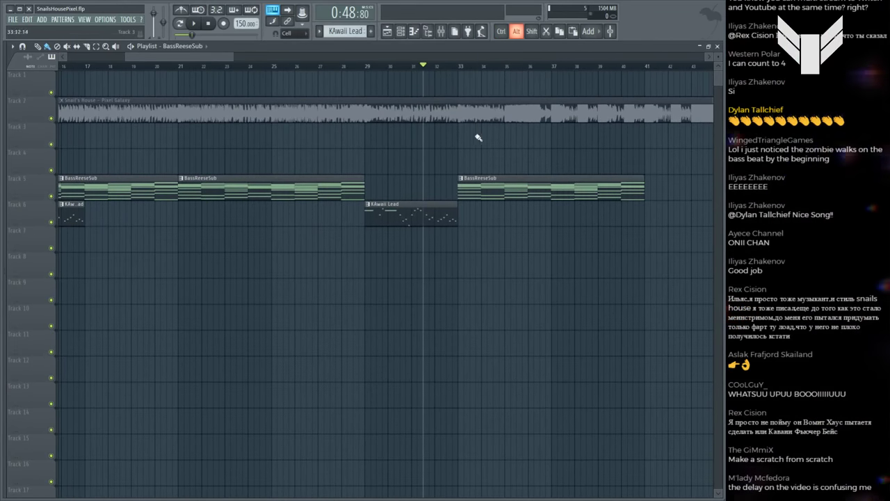
{"action": "left_click", "coordinate": [447, 117]}
{"action": "key", "text": "space"}
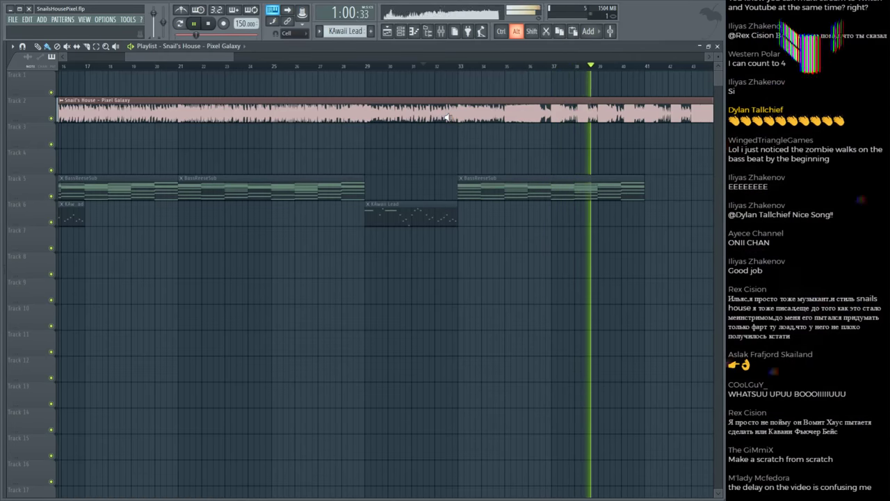
{"action": "key", "text": "space"}
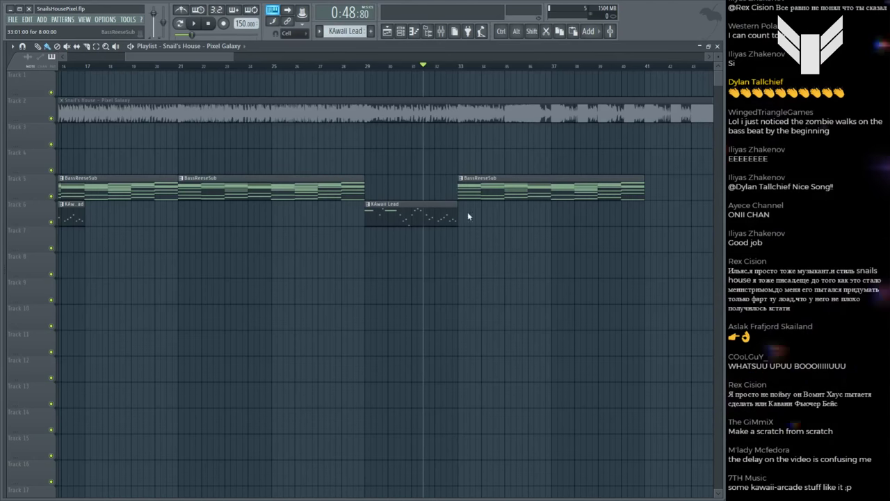
Step: Open the BassReeseSub #2 Serum chords, move the Channel rack aside, and play the chords
{"action": "double_click", "coordinate": [487, 198]}
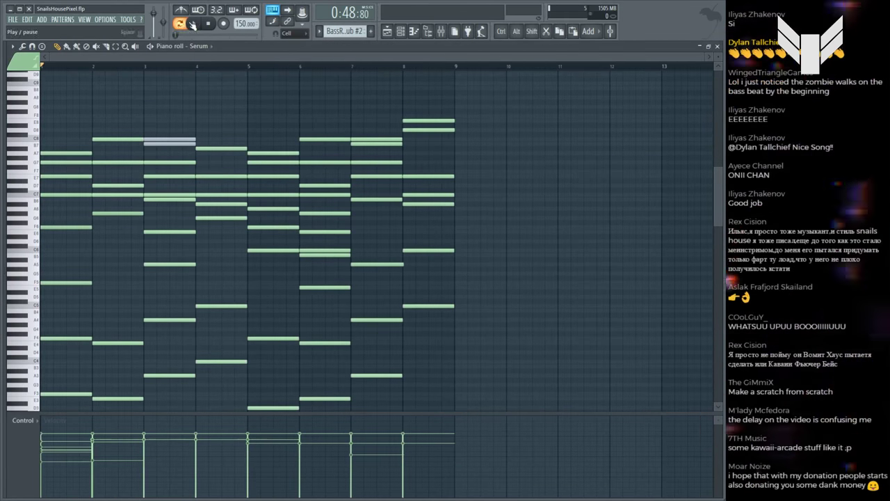
{"action": "key", "text": "F6"}
{"action": "key", "text": "F6"}
{"action": "key", "text": "F6"}
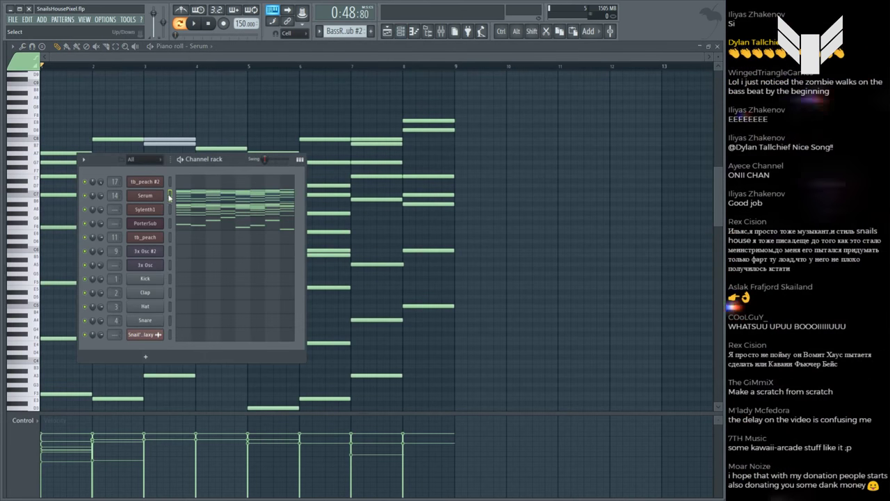
{"action": "left_click_drag", "start_coordinate": [107, 159], "coordinate": [342, 135]}
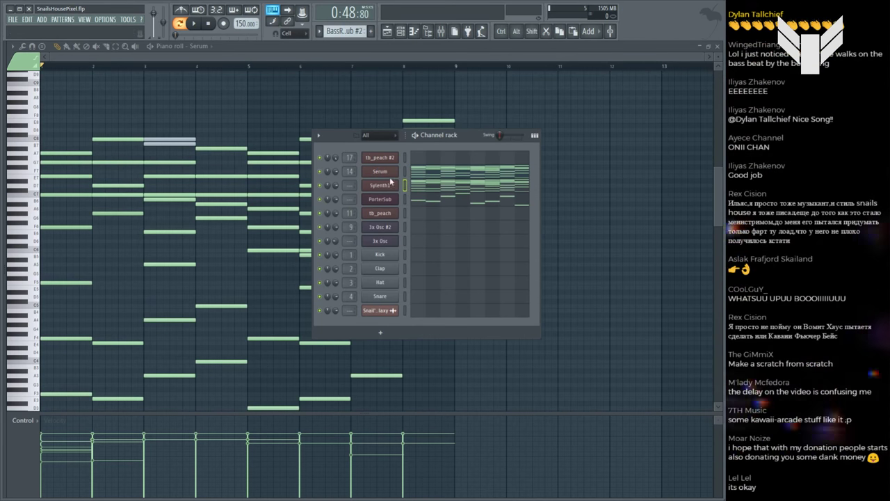
{"action": "key", "text": "space"}
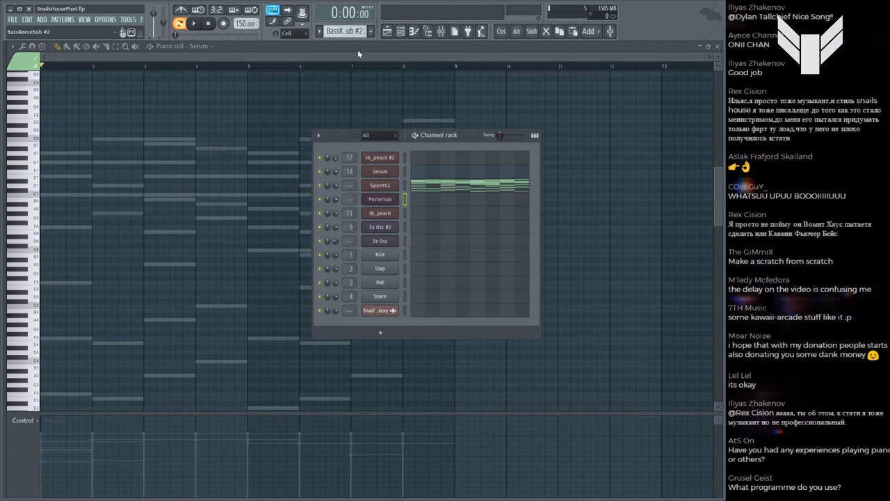
{"action": "key", "text": "KP_Add"}
Step: Show the 3x Osc notes and scrub-play the passages around bars 46–55
{"action": "left_click", "coordinate": [450, 242]}
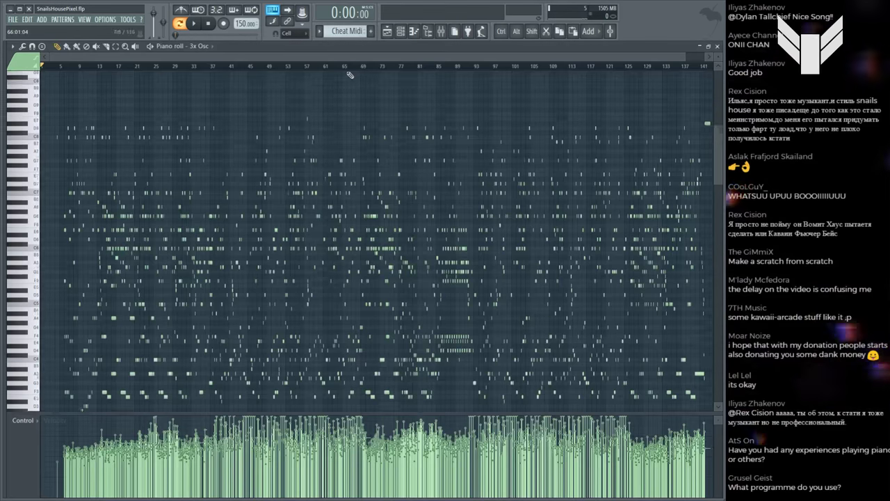
{"action": "scroll", "coordinate": [341, 219], "scroll_direction": "up", "scroll_amount": 5}
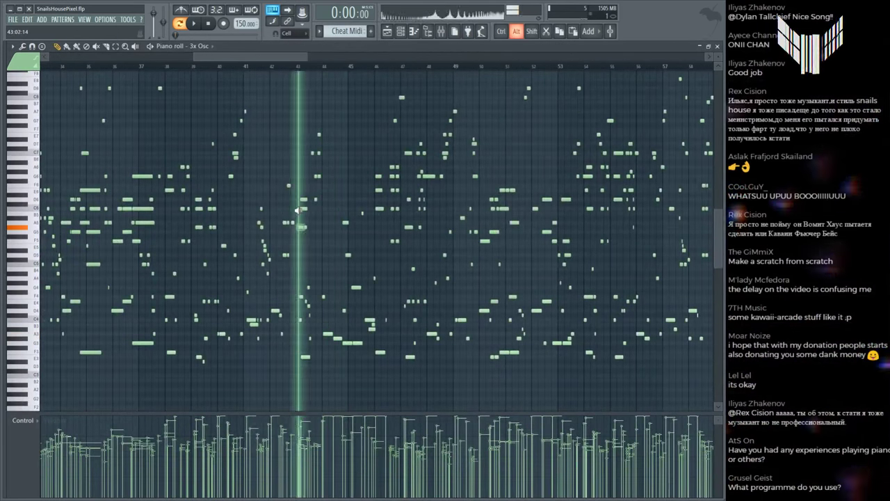
{"action": "left_click_drag", "start_coordinate": [381, 190], "coordinate": [497, 189]}
{"action": "left_click_drag", "start_coordinate": [494, 231], "coordinate": [512, 226]}
{"action": "scroll", "coordinate": [525, 240], "scroll_direction": "up", "scroll_amount": 1}
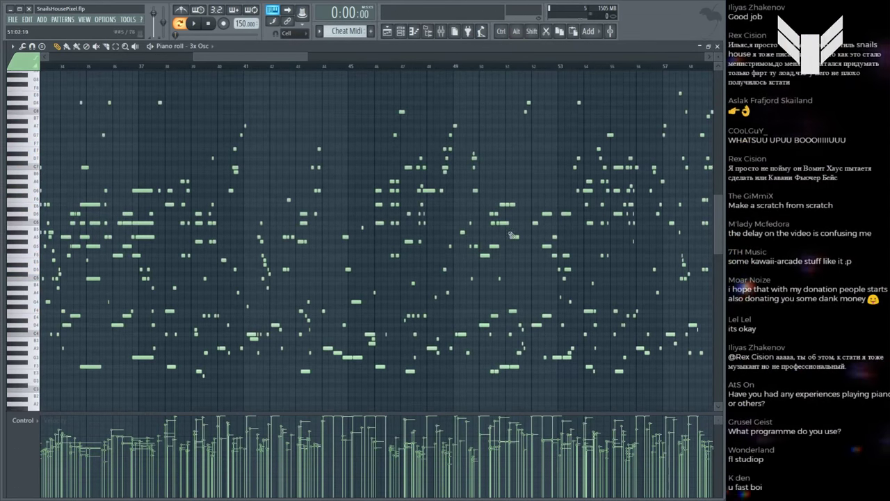
{"action": "left_click_drag", "start_coordinate": [539, 257], "coordinate": [623, 226]}
{"action": "scroll", "coordinate": [380, 66], "scroll_direction": "up", "scroll_amount": 3}
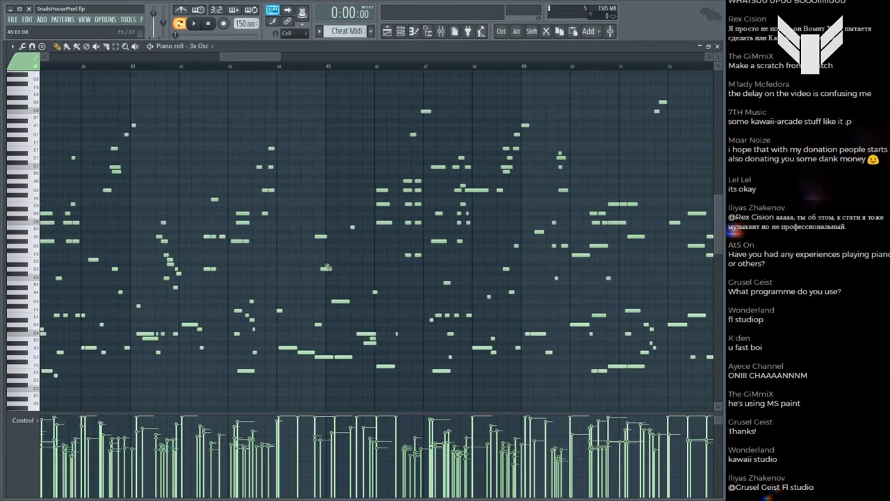
{"action": "left_click_drag", "start_coordinate": [235, 299], "coordinate": [443, 270]}
{"action": "scroll", "coordinate": [256, 57], "scroll_direction": "right", "scroll_amount": 5}
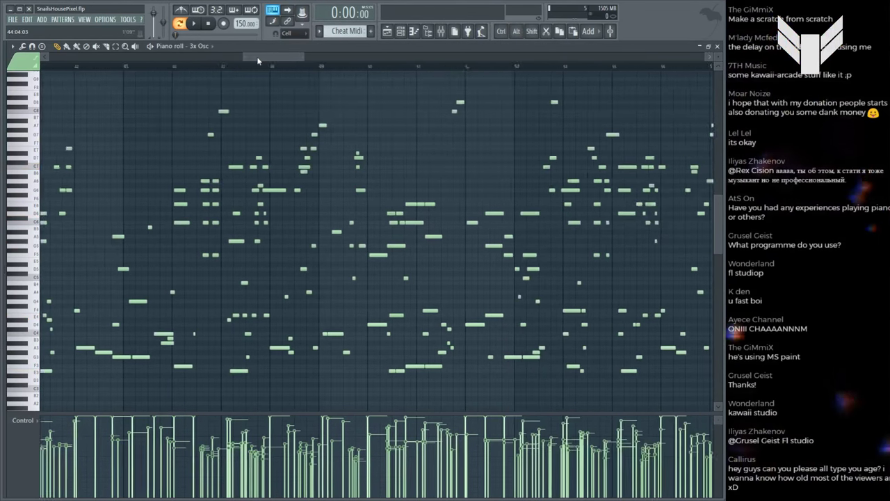
{"action": "left_click_drag", "start_coordinate": [308, 277], "coordinate": [363, 252]}
{"action": "scroll", "coordinate": [353, 241], "scroll_direction": "up", "scroll_amount": 2}
{"action": "scroll", "coordinate": [353, 241], "scroll_direction": "down", "scroll_amount": 2}
{"action": "left_click_drag", "start_coordinate": [417, 262], "coordinate": [469, 246]}
{"action": "left_click", "coordinate": [440, 254]}
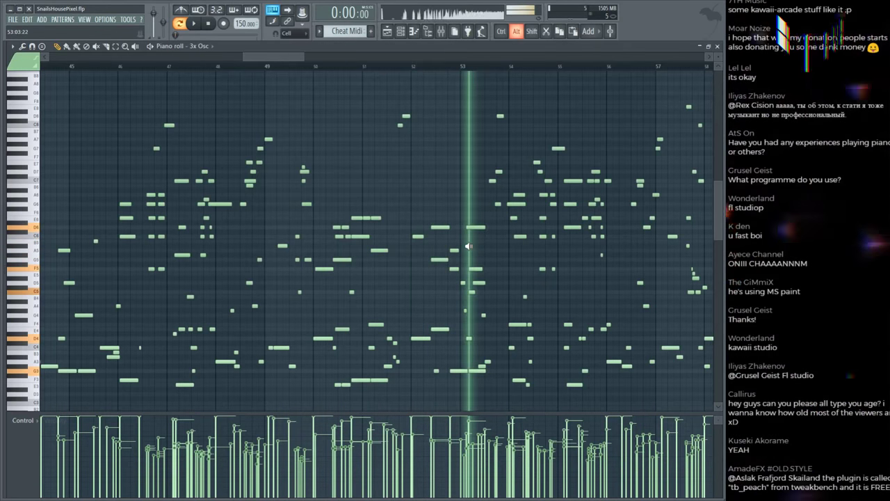
Step: Scrub-play further stretches of the reference melody, including bars 34–35
{"action": "scroll", "coordinate": [469, 247], "scroll_direction": "down", "scroll_amount": 10}
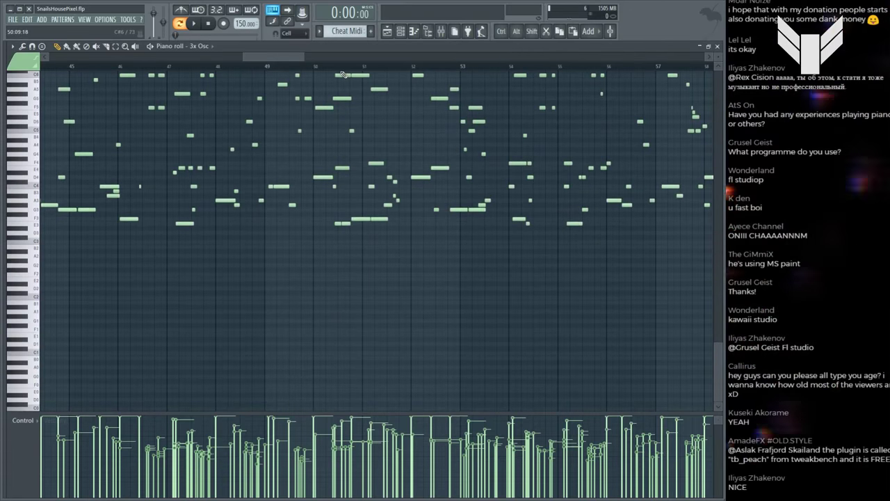
{"action": "scroll", "coordinate": [342, 74], "scroll_direction": "down", "scroll_amount": 10}
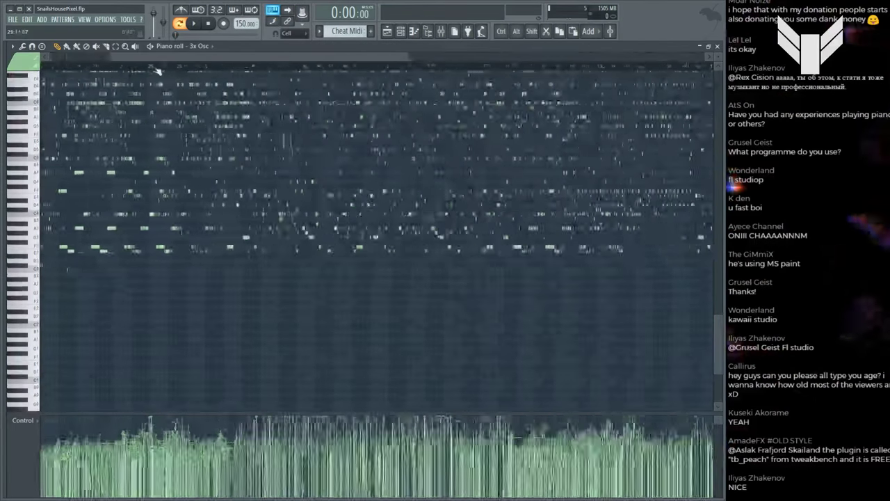
{"action": "scroll", "coordinate": [158, 72], "scroll_direction": "up", "scroll_amount": 10}
{"action": "left_click_drag", "start_coordinate": [149, 186], "coordinate": [300, 196]}
{"action": "left_click_drag", "start_coordinate": [207, 193], "coordinate": [449, 190]}
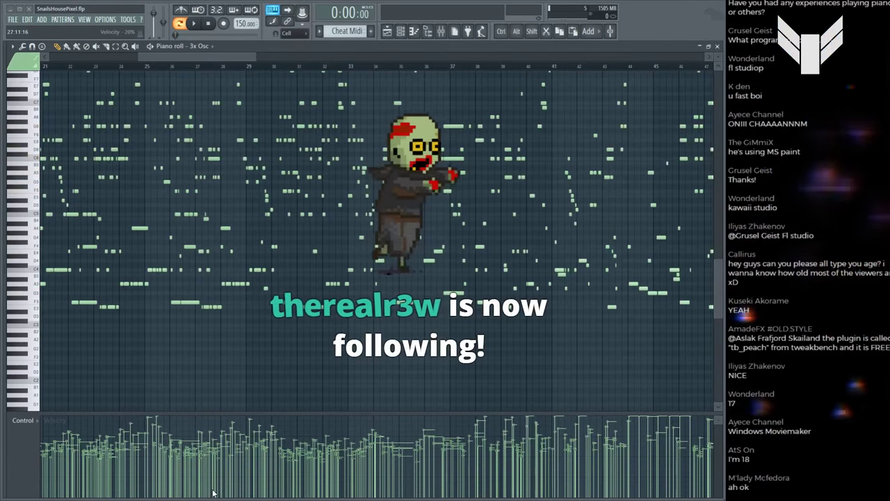
{"action": "scroll", "coordinate": [395, 105], "scroll_direction": "up", "scroll_amount": 2}
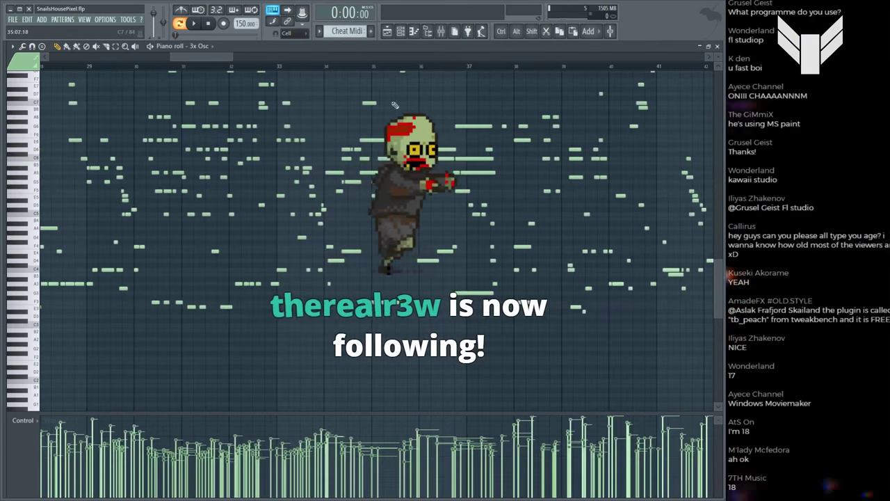
{"action": "scroll", "coordinate": [376, 154], "scroll_direction": "up", "scroll_amount": 2}
{"action": "left_click", "coordinate": [334, 247], "text": "alt"}
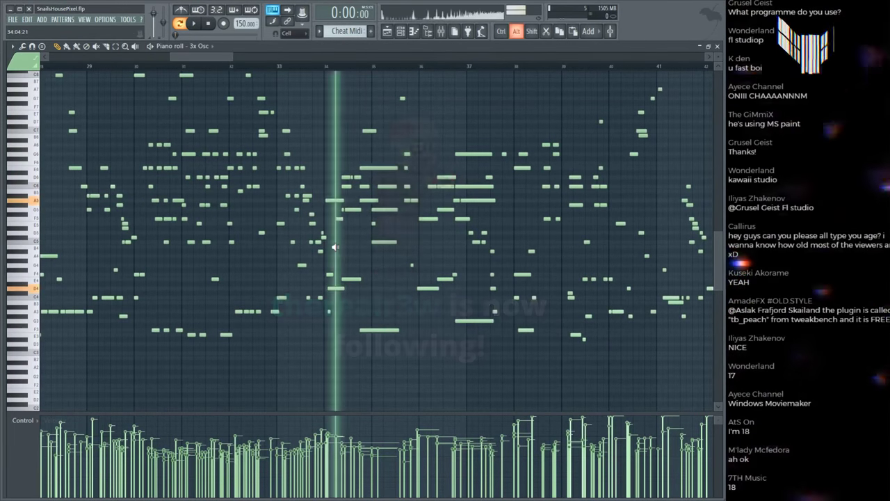
{"action": "left_click_drag", "start_coordinate": [334, 247], "coordinate": [469, 223]}
{"action": "scroll", "coordinate": [332, 130], "scroll_direction": "up", "scroll_amount": 1}
{"action": "scroll", "coordinate": [331, 130], "scroll_direction": "up", "scroll_amount": 3}
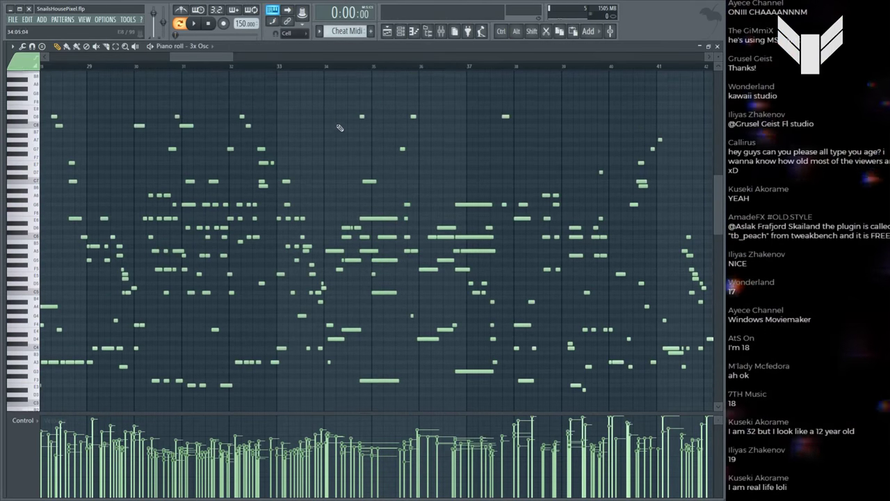
Step: Select the 3x Osc notes from bars 34–38 and place them at bars 1–5 of a fresh pattern
{"action": "left_click_drag", "start_coordinate": [328, 161], "coordinate": [514, 401]}
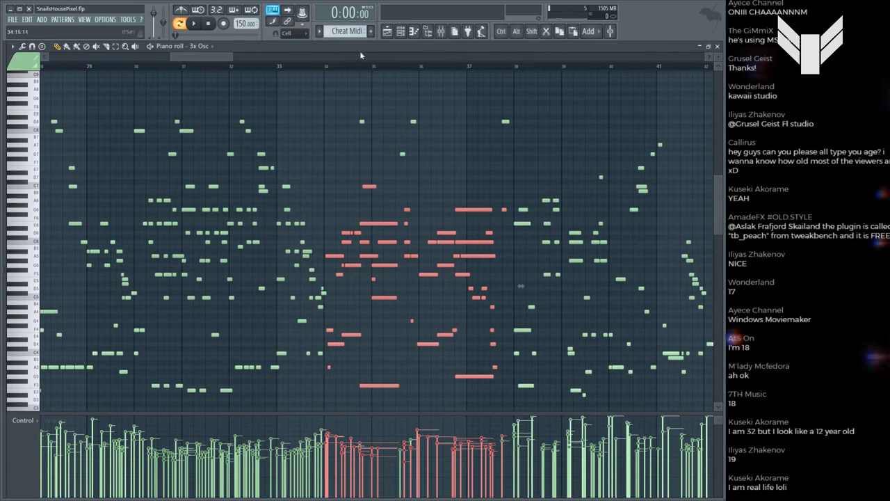
{"action": "key", "text": "Down"}
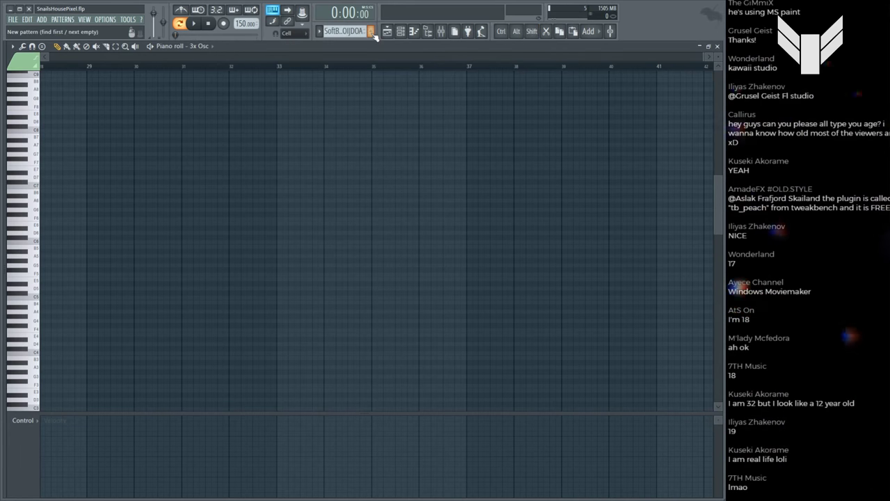
{"action": "key", "text": "F9"}
{"action": "key", "text": "F7"}
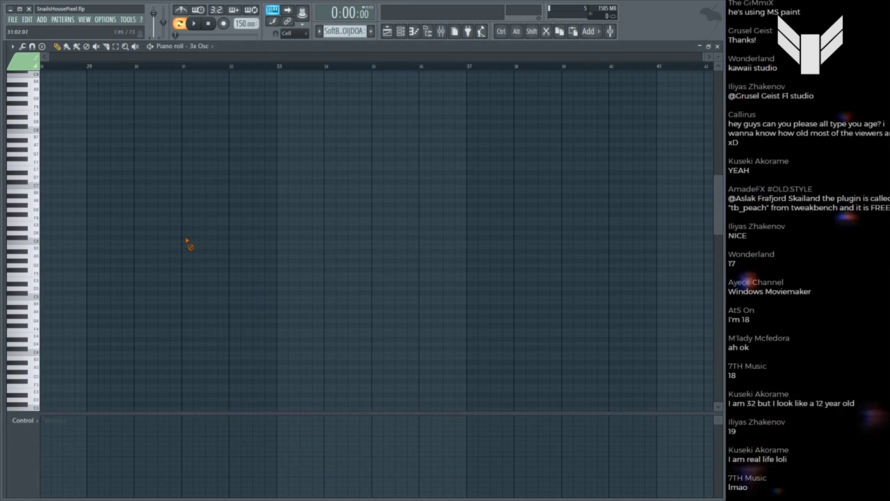
{"action": "scroll", "coordinate": [219, 93], "scroll_direction": "down", "scroll_amount": 4}
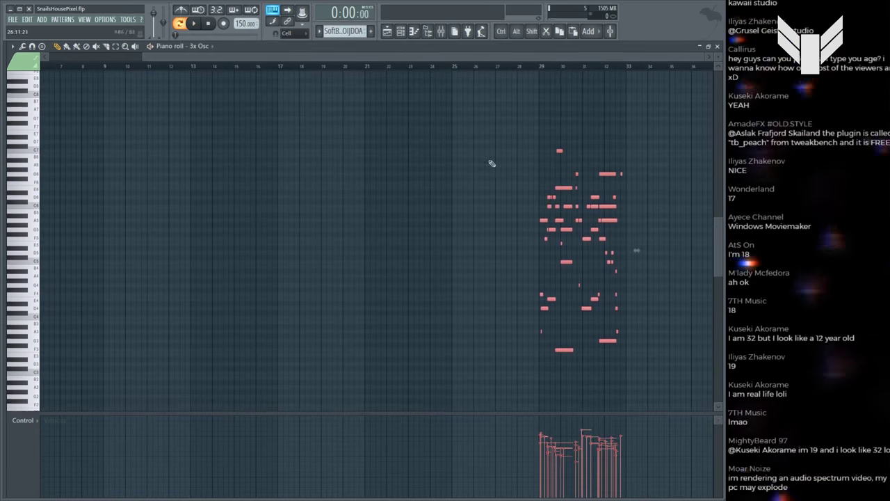
{"action": "scroll", "coordinate": [492, 163], "scroll_direction": "down", "scroll_amount": 1}
{"action": "left_click_drag", "start_coordinate": [544, 213], "coordinate": [44, 214]}
Step: Play the new 3x Osc pattern with the notes deselected, then stop and show the Channel rack
{"action": "key", "text": "F6"}
{"action": "scroll", "coordinate": [137, 244], "scroll_direction": "up", "scroll_amount": 4, "text": "ctrl"}
{"action": "key", "text": "space"}
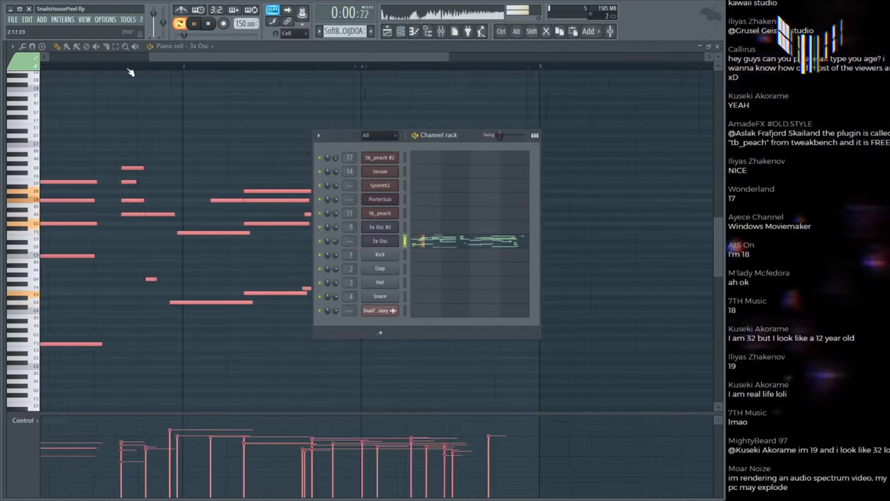
{"action": "key", "text": "F6"}
{"action": "key", "text": "ctrl+d"}
{"action": "scroll", "coordinate": [200, 87], "scroll_direction": "down", "scroll_amount": 4, "text": "ctrl"}
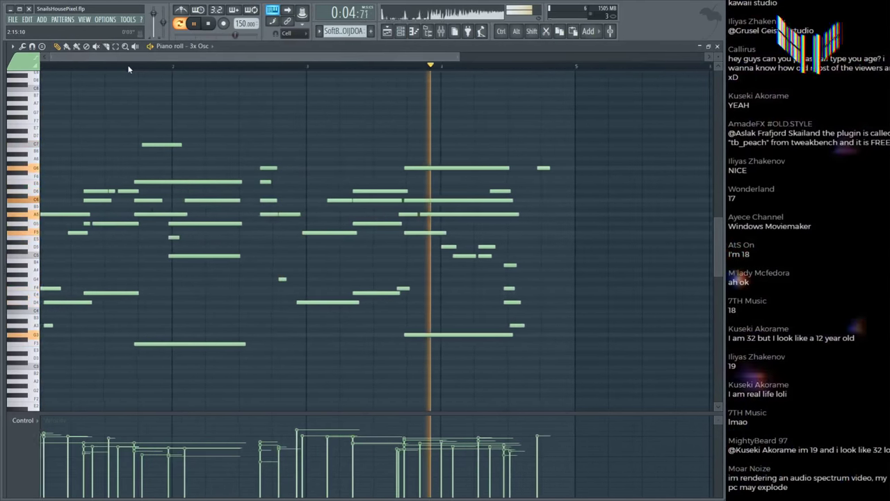
{"action": "key", "text": "space"}
{"action": "key", "text": "F6"}
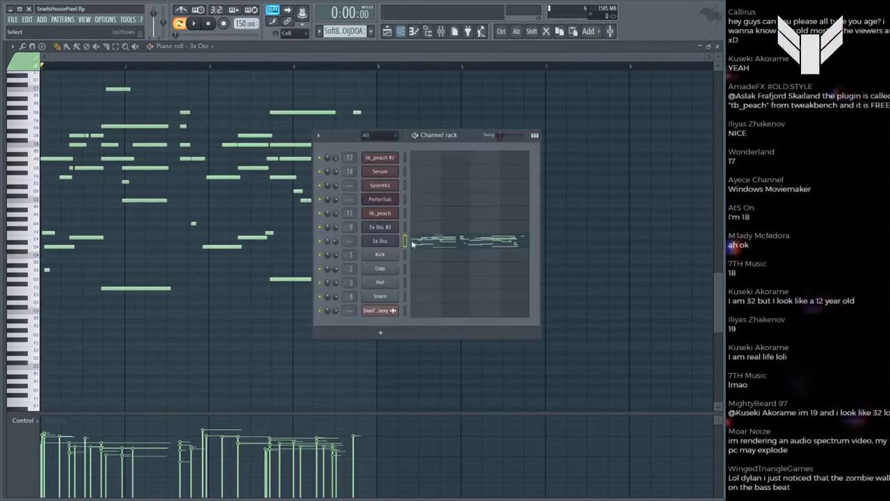
Step: Cut the melody notes and paste them into Sylenth1's piano roll
{"action": "key", "text": "ctrl+x"}
{"action": "left_click", "coordinate": [404, 185]}
{"action": "key", "text": "ctrl+v"}
{"action": "key", "text": "space"}
{"action": "left_click", "coordinate": [428, 188]}
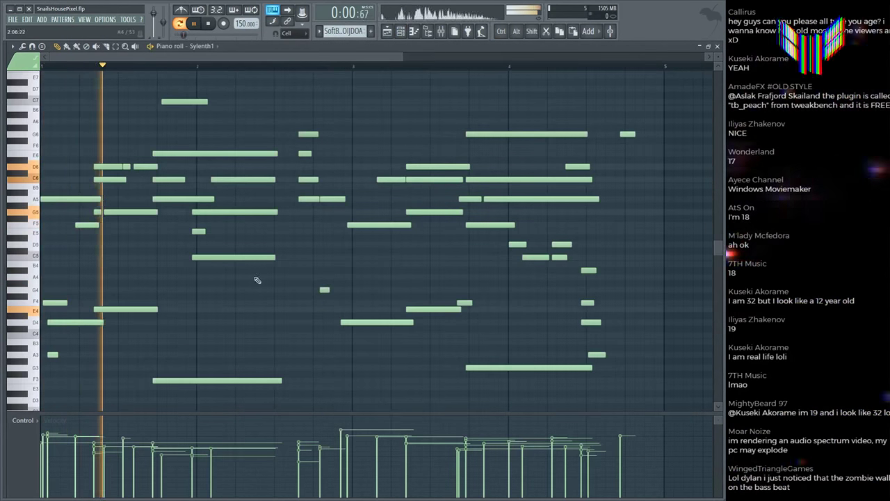
{"action": "key", "text": "space"}
Step: Delete the short opening A3 note and drop the E4 and D4 notes an octave
{"action": "right_click", "coordinate": [77, 208], "text": "alt"}
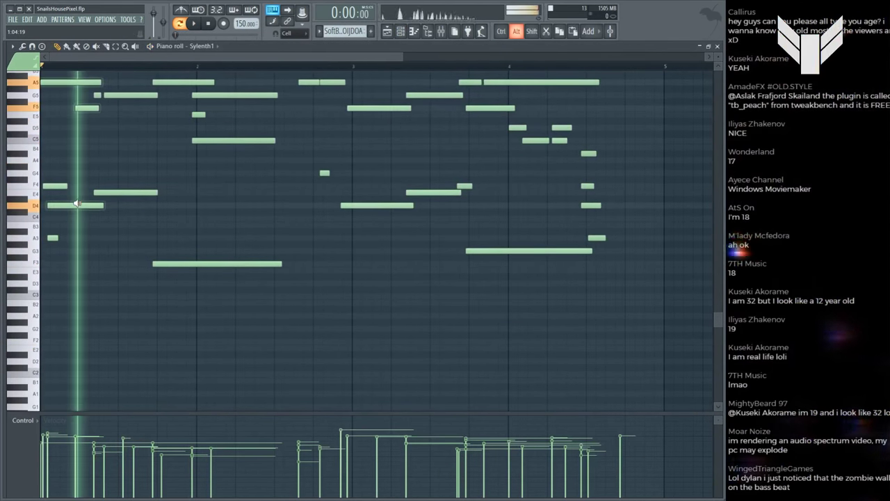
{"action": "scroll", "coordinate": [76, 202], "scroll_direction": "down", "scroll_amount": 2}
{"action": "right_click", "coordinate": [77, 202], "text": "alt"}
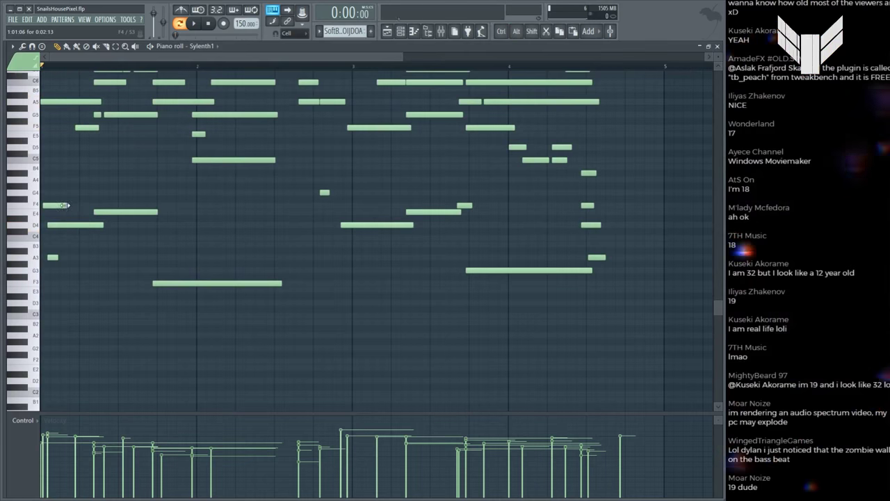
{"action": "right_click", "coordinate": [59, 258]}
{"action": "scroll", "coordinate": [49, 222], "scroll_direction": "up", "scroll_amount": 3}
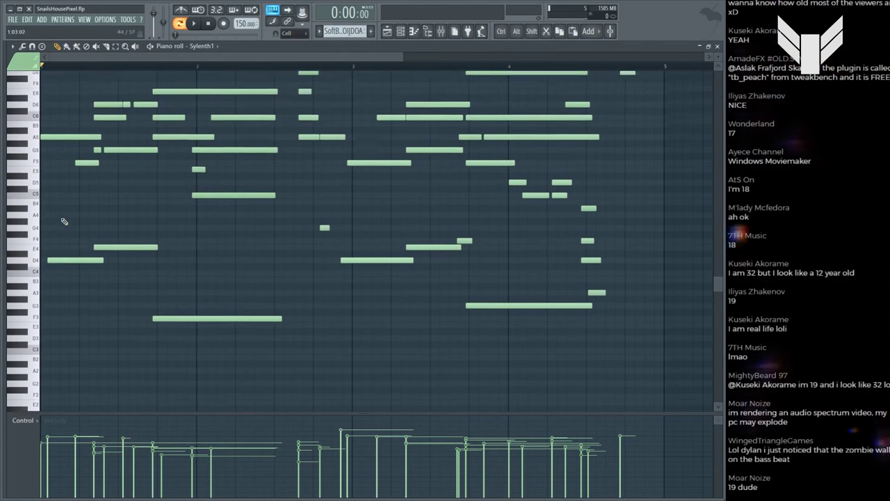
{"action": "right_click", "coordinate": [60, 216], "text": "alt"}
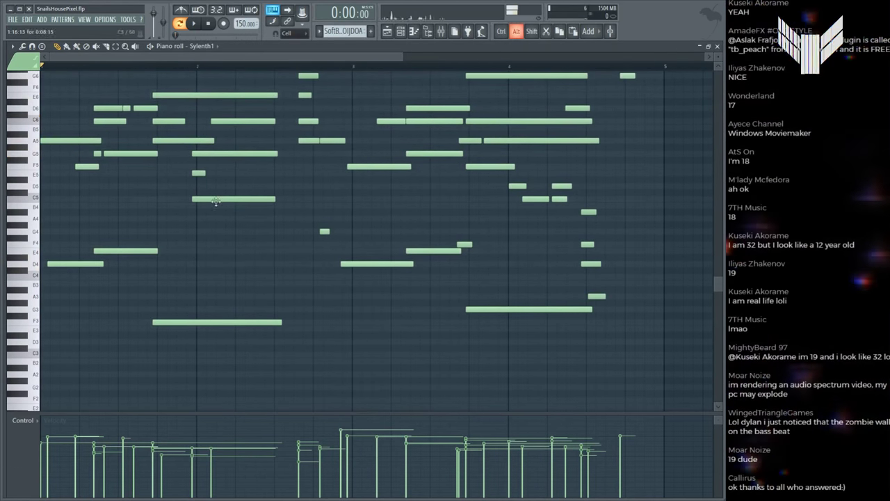
{"action": "left_click_drag", "start_coordinate": [152, 230], "coordinate": [74, 264]}
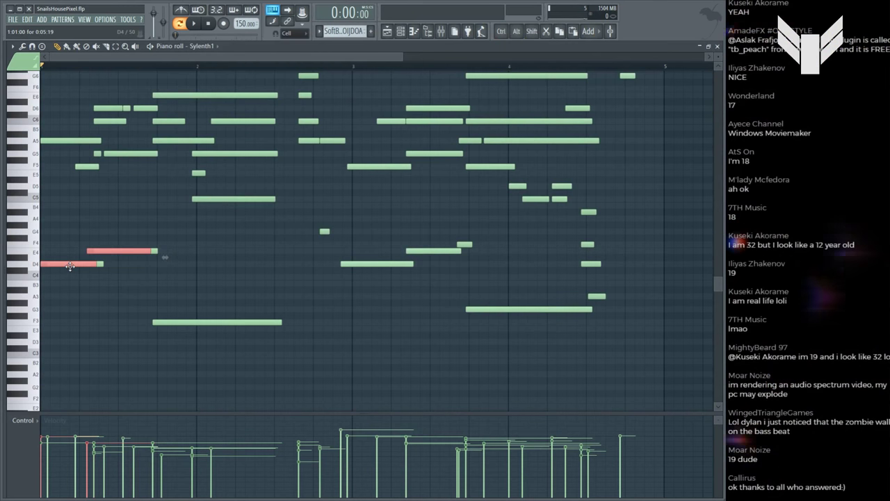
{"action": "key", "text": "ctrl+Down"}
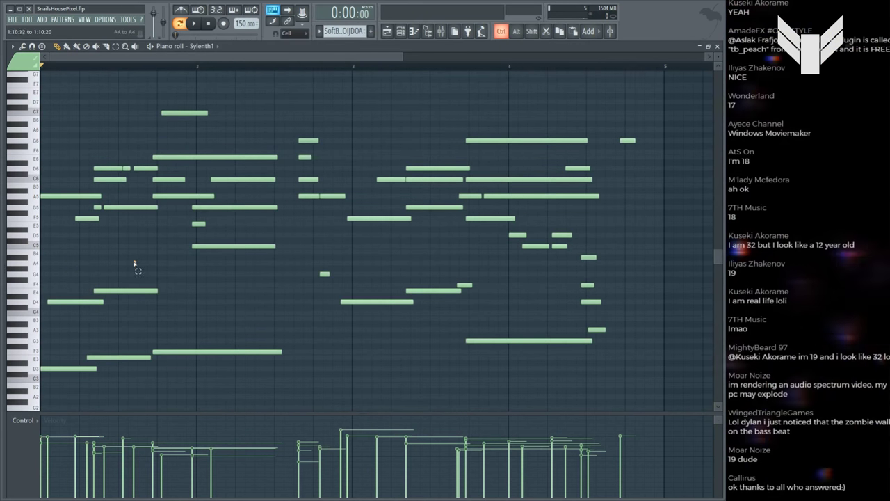
Step: Nudge the low opening notes left, extend C5 and F5 earlier, and add a D6 note
{"action": "left_click_drag", "start_coordinate": [134, 264], "coordinate": [70, 299]}
{"action": "left_click_drag", "start_coordinate": [126, 290], "coordinate": [118, 290]}
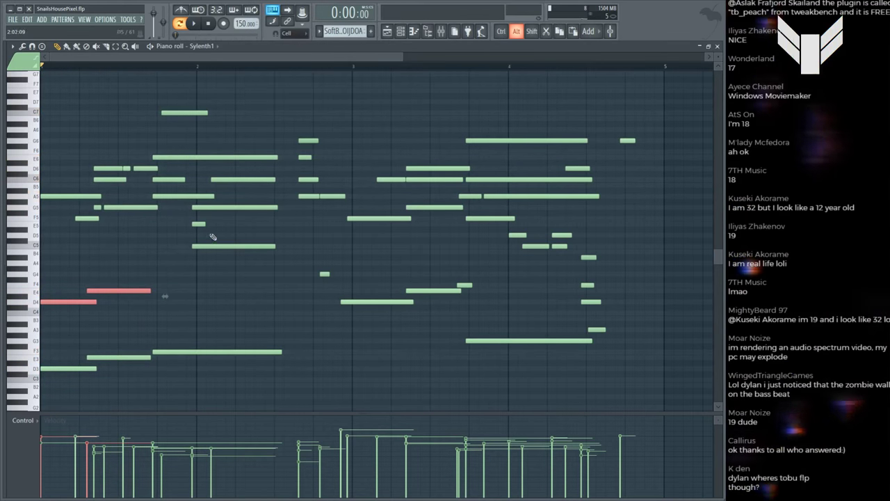
{"action": "key", "text": "ctrl+d"}
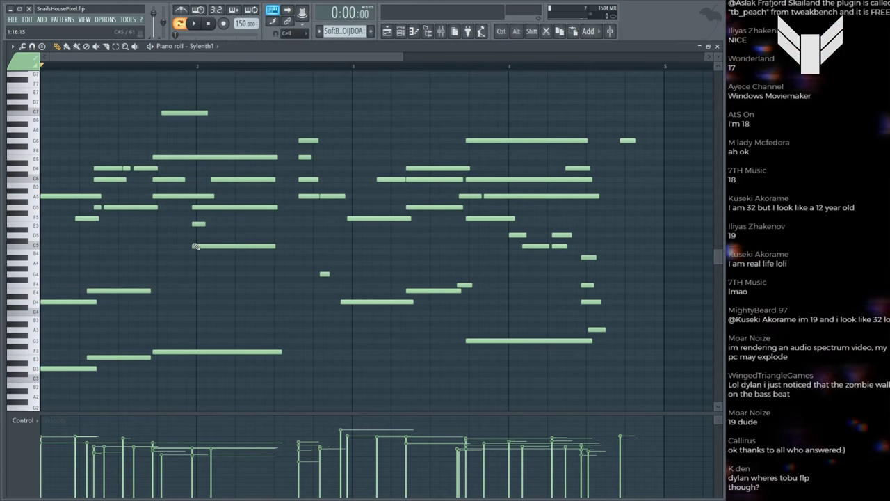
{"action": "left_click_drag", "start_coordinate": [194, 247], "coordinate": [154, 247]}
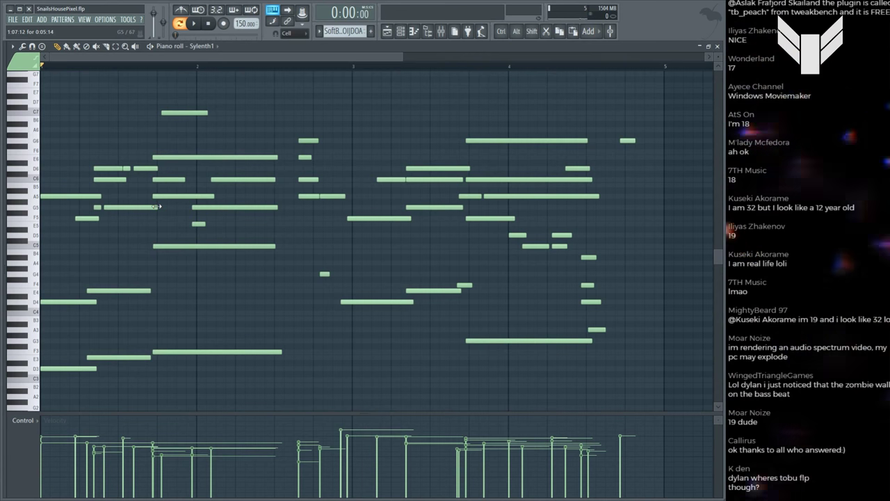
{"action": "left_click_drag", "start_coordinate": [78, 218], "coordinate": [132, 200]}
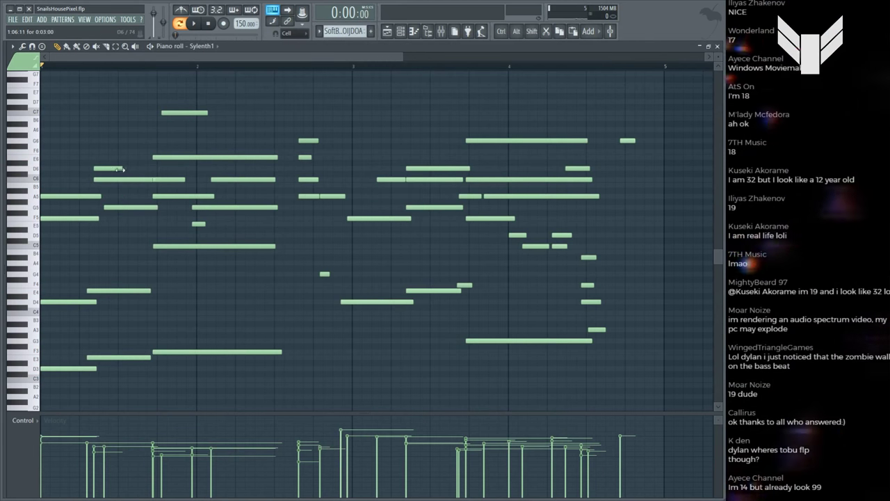
{"action": "left_click", "coordinate": [146, 169]}
Step: Shift the opening E4 and E3 notes later and nudge the long A5 note slightly left
{"action": "left_click_drag", "start_coordinate": [83, 178], "coordinate": [73, 369]}
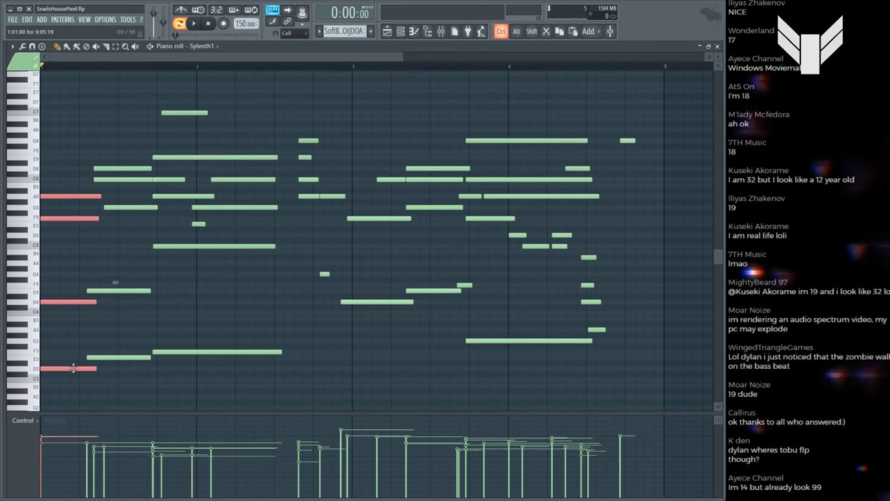
{"action": "left_click", "coordinate": [82, 216], "text": "ctrl"}
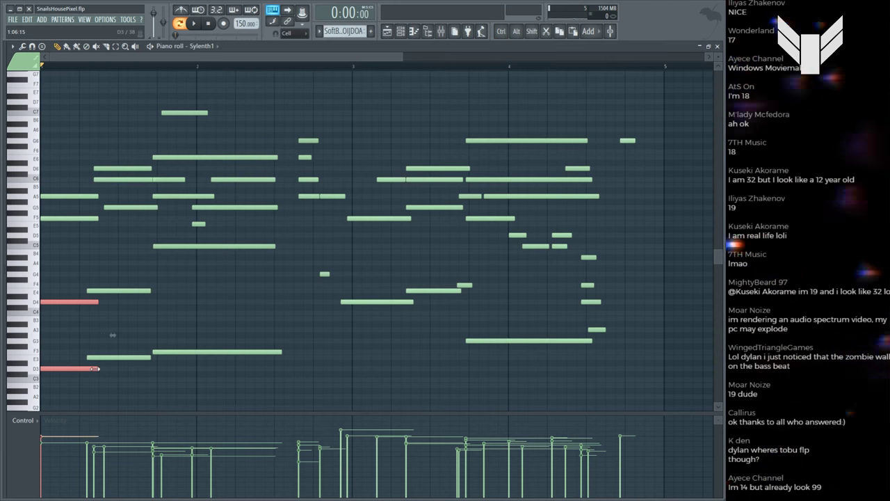
{"action": "left_click_drag", "start_coordinate": [119, 250], "coordinate": [123, 360]}
{"action": "left_click_drag", "start_coordinate": [109, 128], "coordinate": [127, 255]}
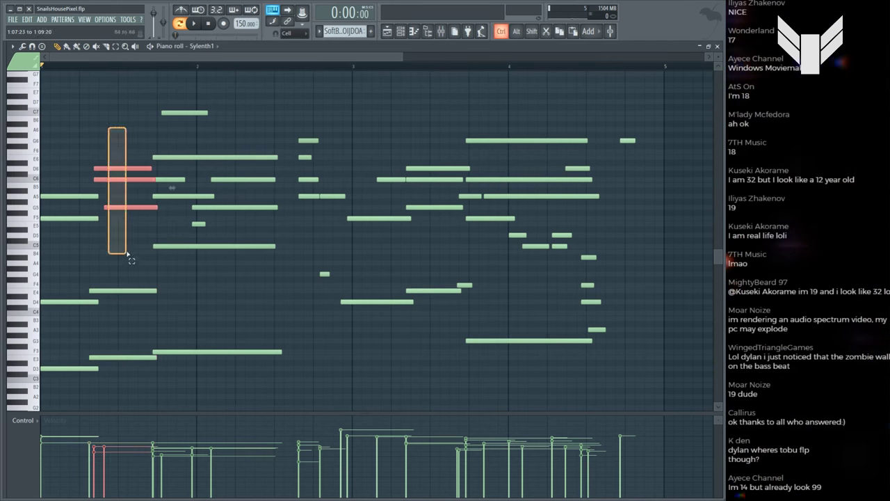
{"action": "left_click_drag", "start_coordinate": [117, 150], "coordinate": [160, 180]}
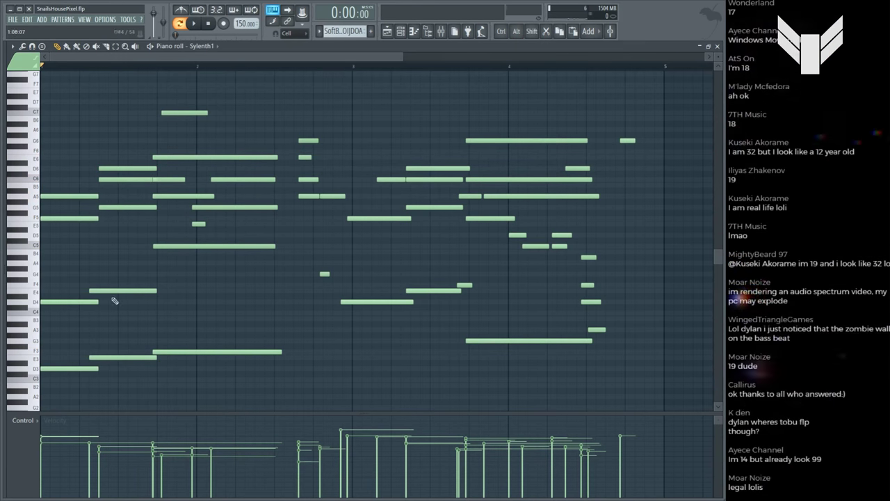
{"action": "left_click_drag", "start_coordinate": [90, 290], "coordinate": [99, 290]}
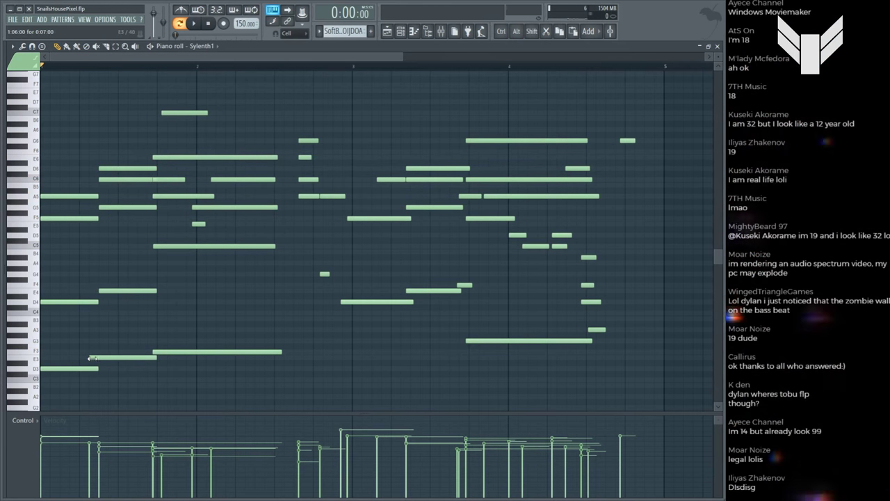
{"action": "left_click_drag", "start_coordinate": [104, 347], "coordinate": [116, 244]}
{"action": "left_click_drag", "start_coordinate": [177, 150], "coordinate": [173, 154]}
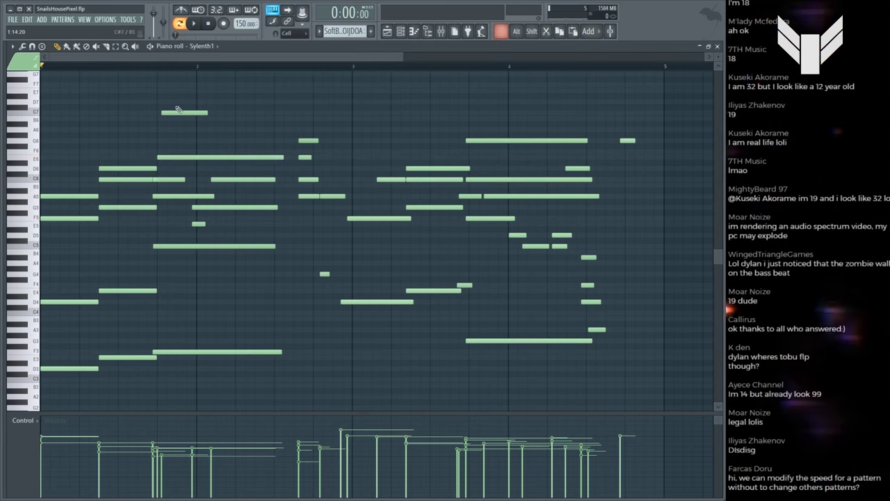
Step: Quantize the notes around bar 2 and adjust the C7, E6 and C5 note timings
{"action": "left_click_drag", "start_coordinate": [182, 112], "coordinate": [261, 113]}
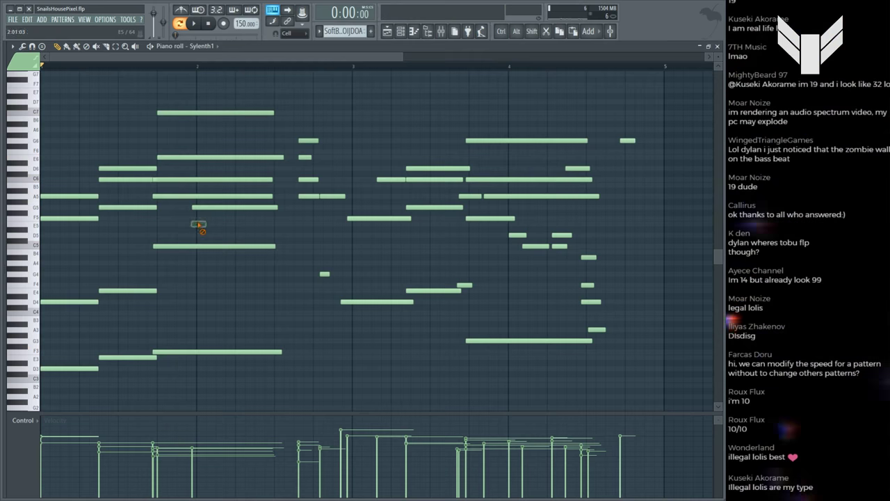
{"action": "left_click_drag", "start_coordinate": [159, 106], "coordinate": [199, 353]}
{"action": "key", "text": "ctrl+q"}
{"action": "key", "text": "ctrl+d"}
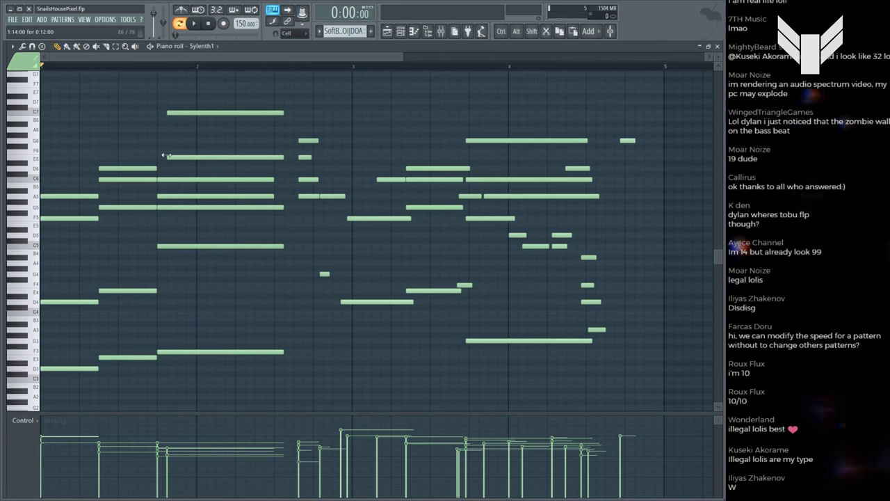
{"action": "left_click_drag", "start_coordinate": [162, 154], "coordinate": [157, 154]}
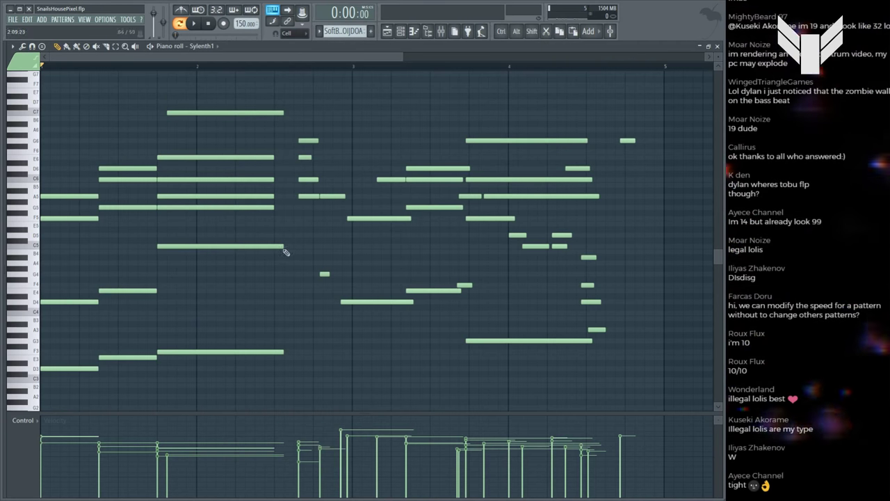
{"action": "left_click_drag", "start_coordinate": [283, 246], "coordinate": [274, 246]}
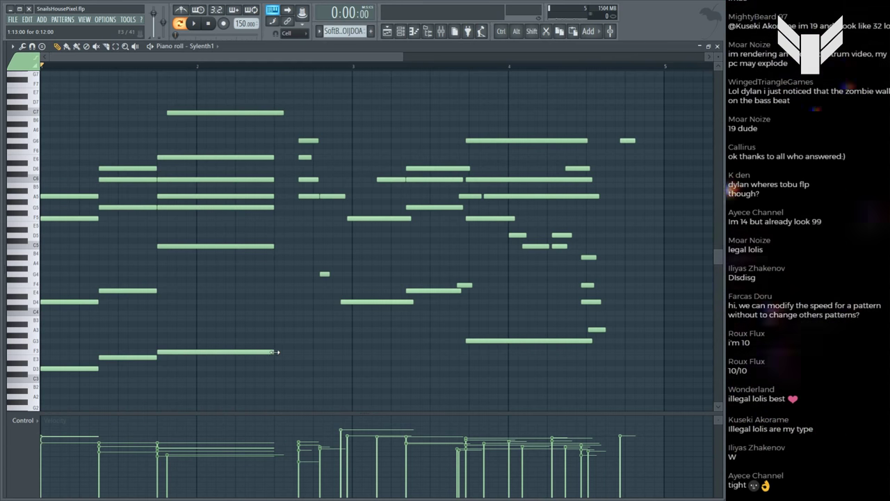
{"action": "left_click_drag", "start_coordinate": [272, 113], "coordinate": [263, 113]}
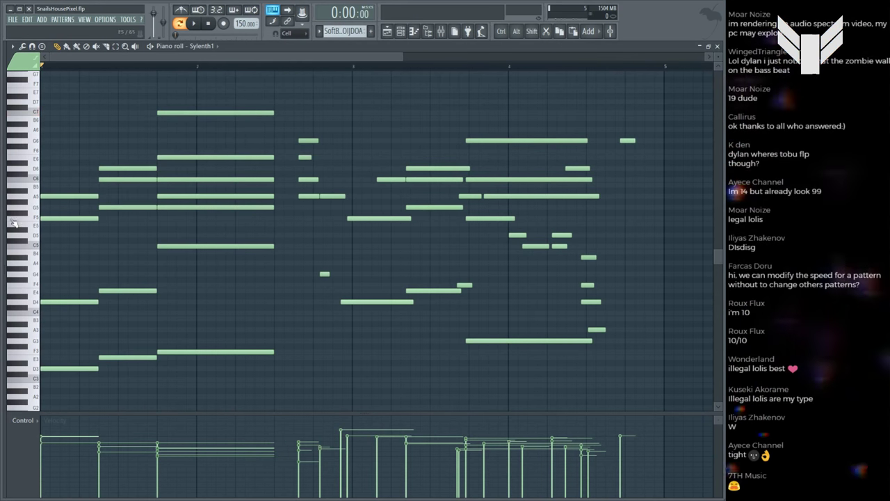
Step: Preview the Sylenth1 notes across bars 1–4 of the pattern
{"action": "key", "text": "alt"}
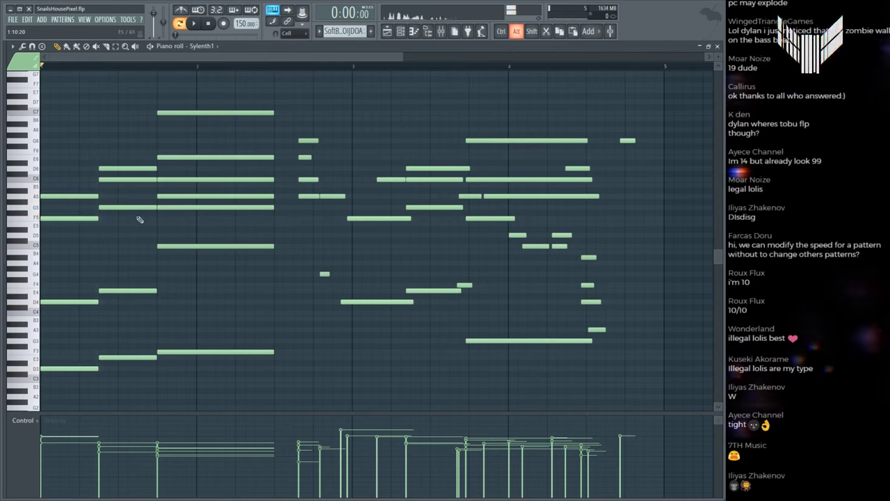
{"action": "left_click", "coordinate": [139, 220]}
{"action": "left_click", "coordinate": [209, 208]}
{"action": "left_click", "coordinate": [323, 212]}
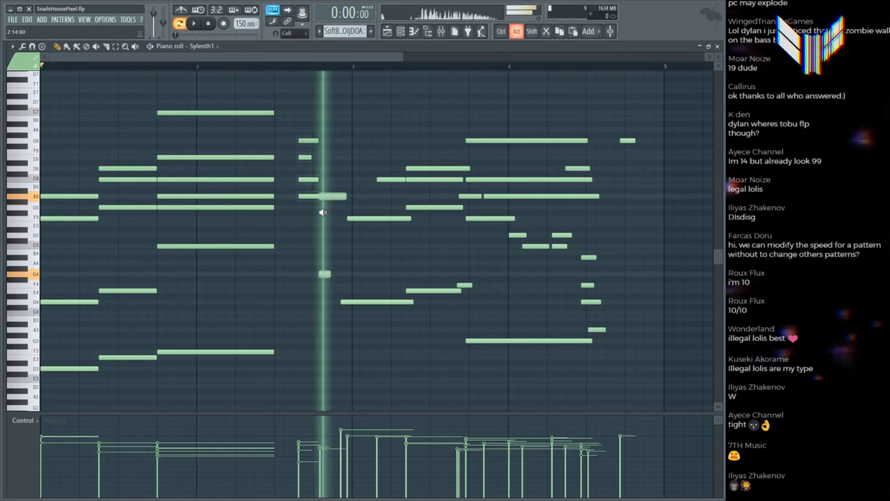
{"action": "left_click", "coordinate": [384, 252]}
{"action": "left_click", "coordinate": [447, 234]}
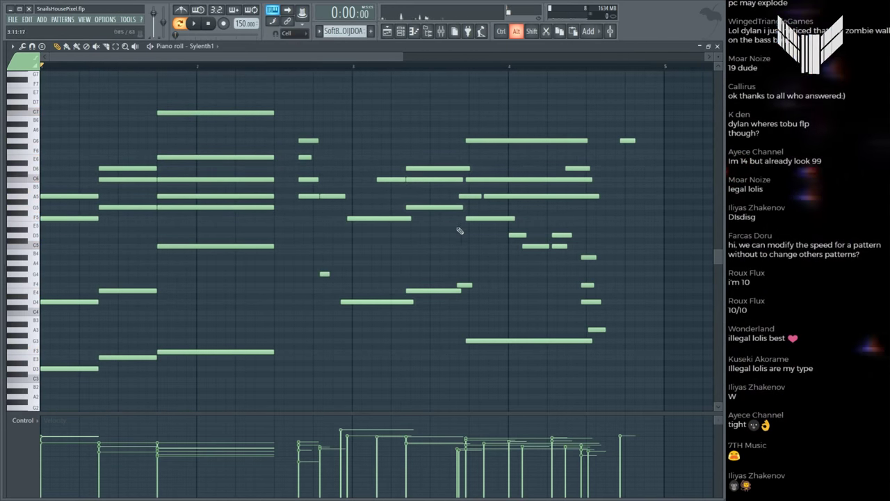
{"action": "left_click", "coordinate": [490, 217]}
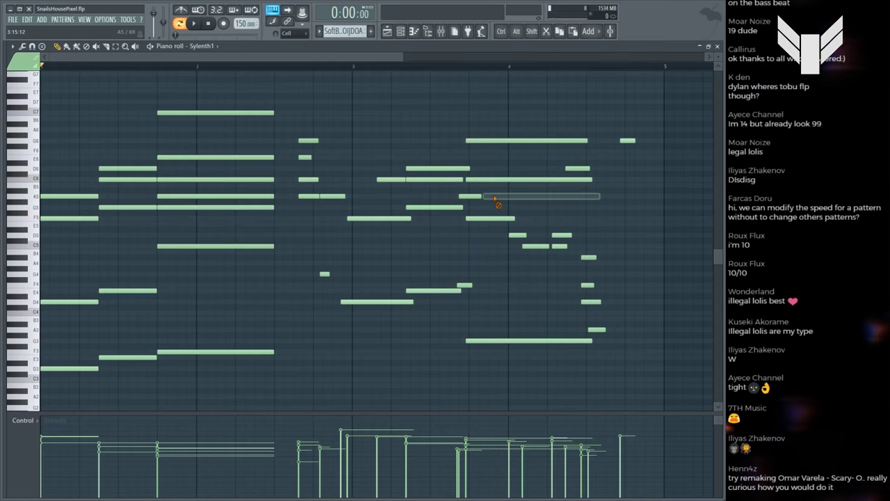
{"action": "left_click_drag", "start_coordinate": [485, 217], "coordinate": [589, 217]}
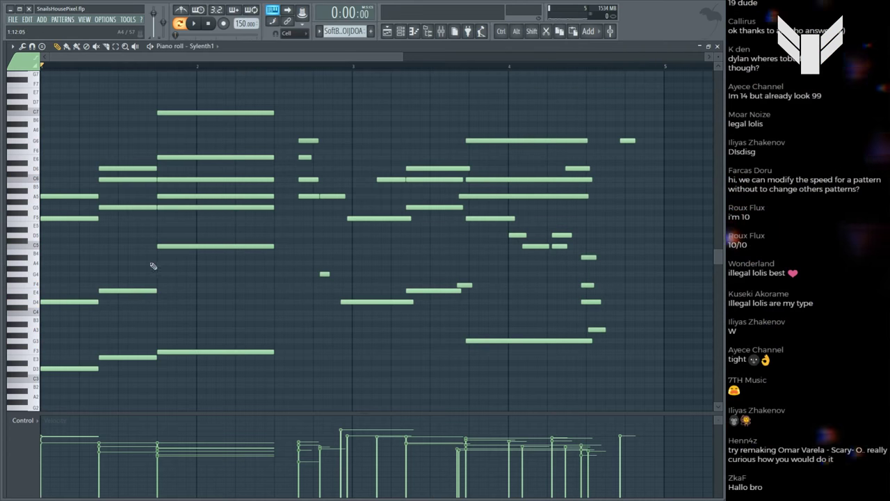
Step: Audition the opening and middle bars and nudge the long low note slightly earlier
{"action": "left_click_drag", "start_coordinate": [74, 244], "coordinate": [192, 235]}
{"action": "left_click_drag", "start_coordinate": [319, 224], "coordinate": [393, 239]}
{"action": "left_click_drag", "start_coordinate": [487, 233], "coordinate": [487, 233]}
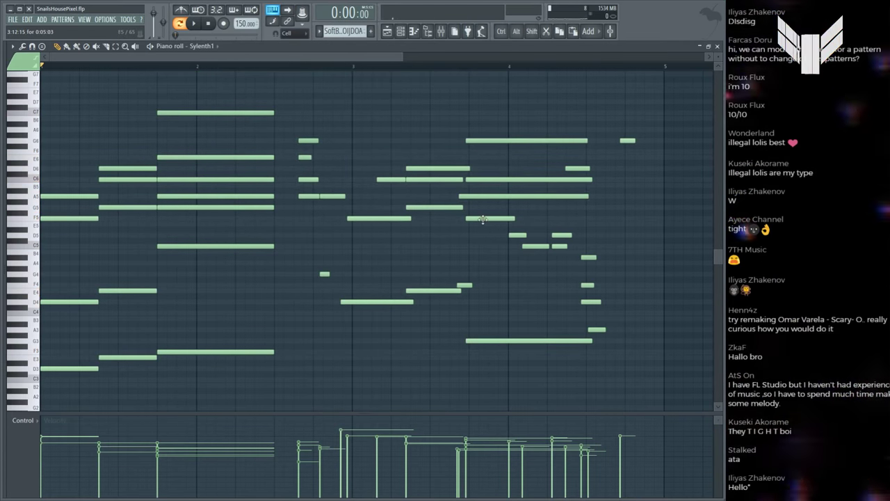
{"action": "left_click_drag", "start_coordinate": [513, 294], "coordinate": [532, 398], "text": "ctrl"}
{"action": "scroll", "coordinate": [532, 378], "scroll_direction": "down", "scroll_amount": 1}
{"action": "left_click_drag", "start_coordinate": [518, 321], "coordinate": [512, 320]}
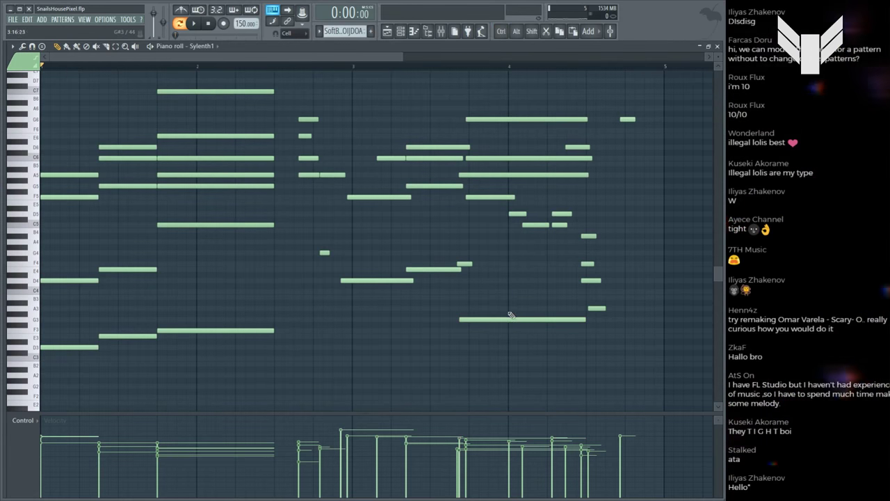
{"action": "left_click_drag", "start_coordinate": [80, 249], "coordinate": [208, 202]}
{"action": "left_click_drag", "start_coordinate": [368, 198], "coordinate": [364, 201]}
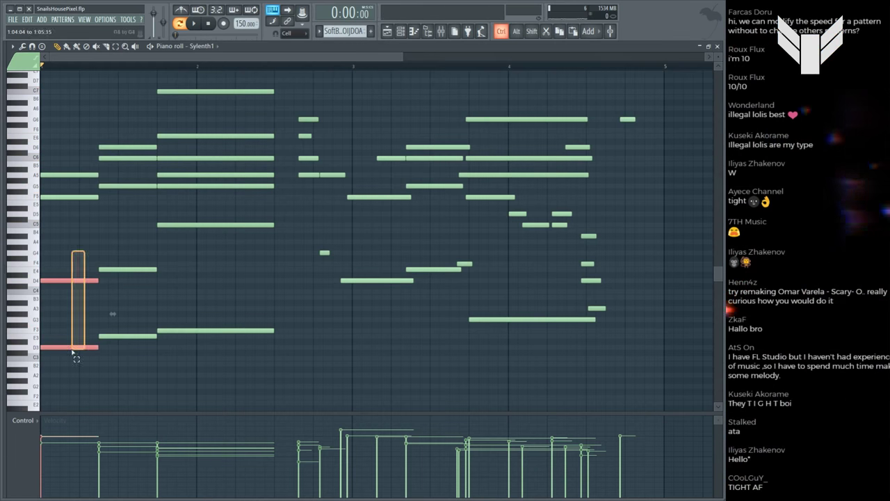
Step: Try quantizing the low D3 and E3 notes, then shift D4 and F4 earlier and shorten bar-3 notes
{"action": "left_click_drag", "start_coordinate": [59, 307], "coordinate": [395, 347]}
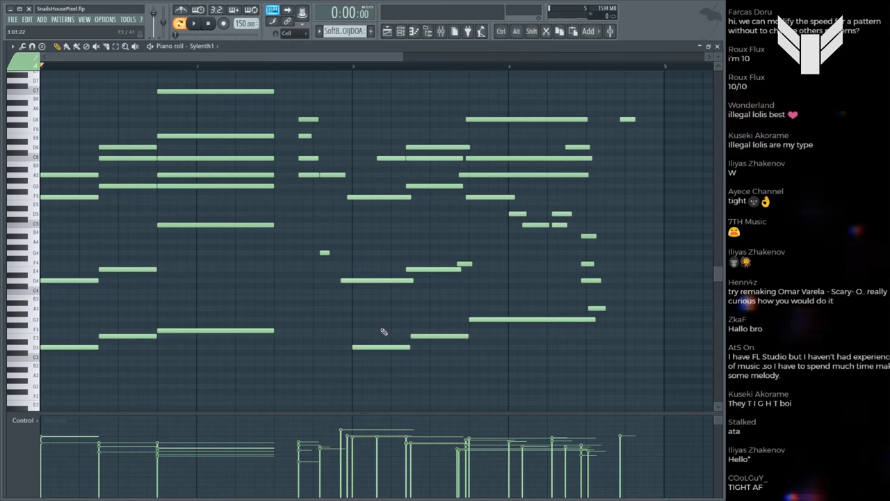
{"action": "key", "text": "ctrl+q"}
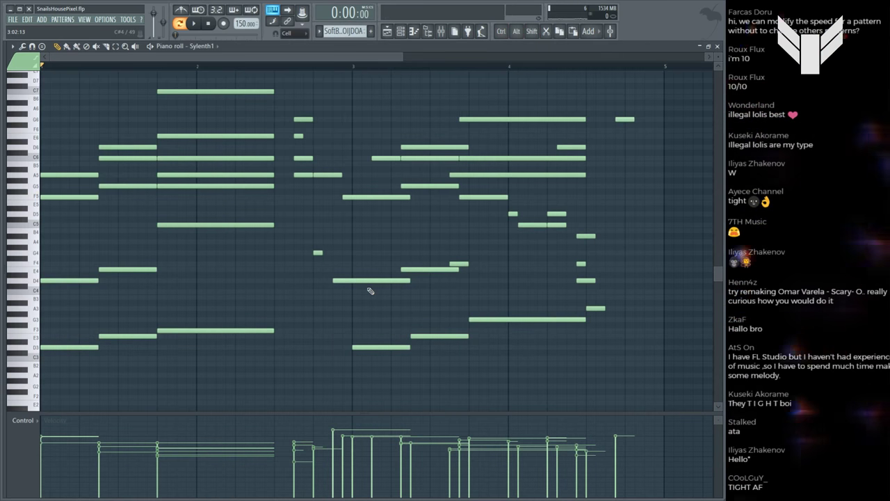
{"action": "key", "text": "ctrl+alt+z"}
{"action": "left_click_drag", "start_coordinate": [358, 255], "coordinate": [403, 308], "text": "ctrl"}
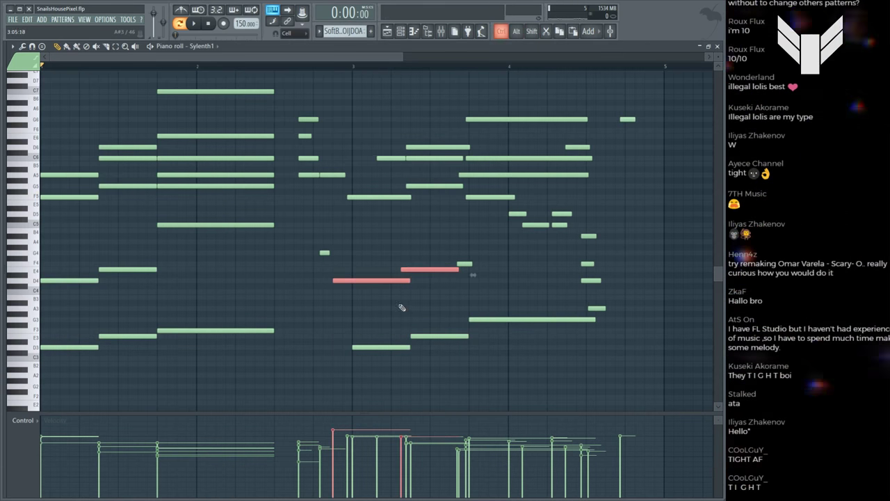
{"action": "mouse_move", "coordinate": [364, 280]}
{"action": "left_mouse_down"}
{"action": "mouse_move", "coordinate": [356, 282]}
{"action": "mouse_move", "coordinate": [369, 279]}
{"action": "left_mouse_up"}
{"action": "key", "text": "ctrl+d"}
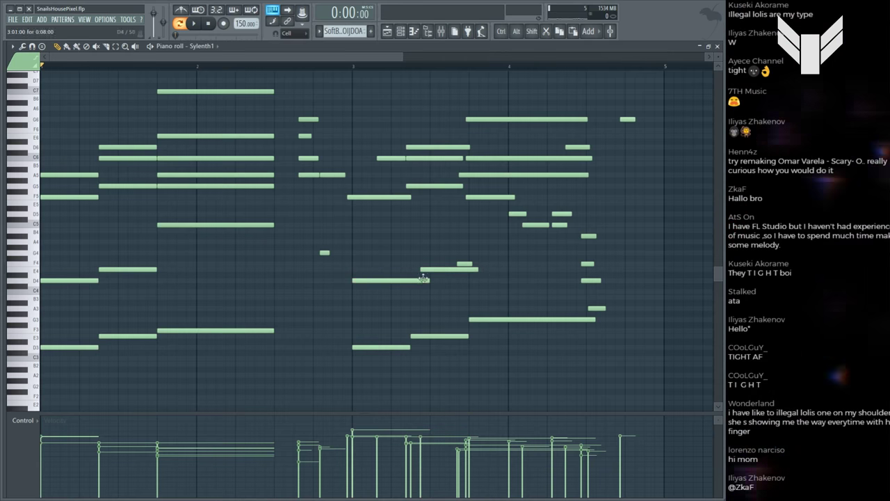
{"action": "left_click_drag", "start_coordinate": [427, 279], "coordinate": [411, 280]}
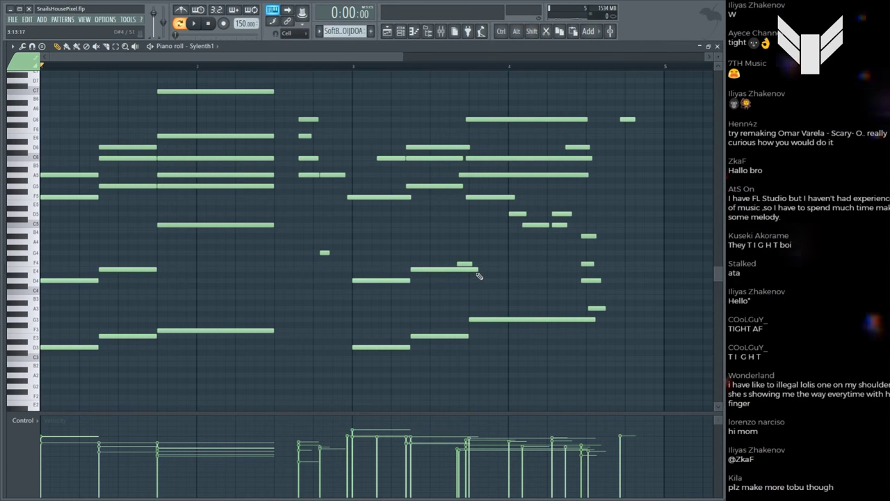
{"action": "left_click_drag", "start_coordinate": [478, 269], "coordinate": [468, 268]}
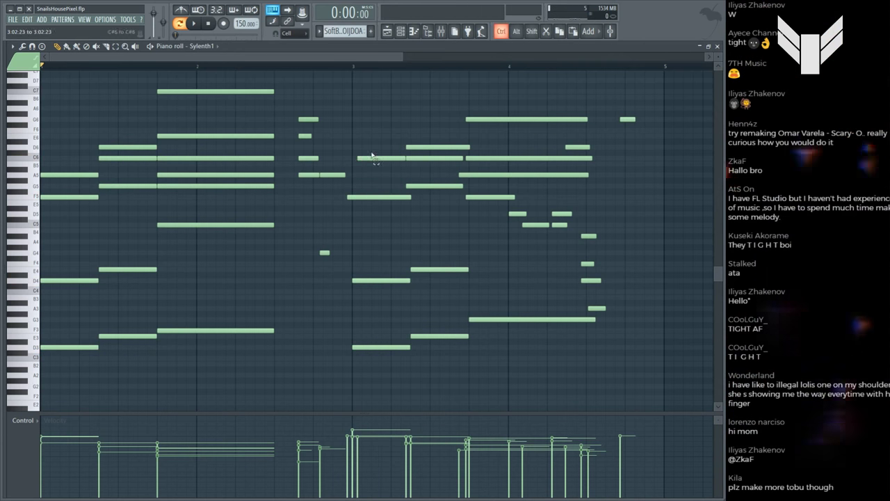
Step: Align C6 to bar 3, nudge D6, C6 and G5 earlier, and trim the F5, D6 and G6 notes
{"action": "left_click_drag", "start_coordinate": [372, 157], "coordinate": [367, 157]}
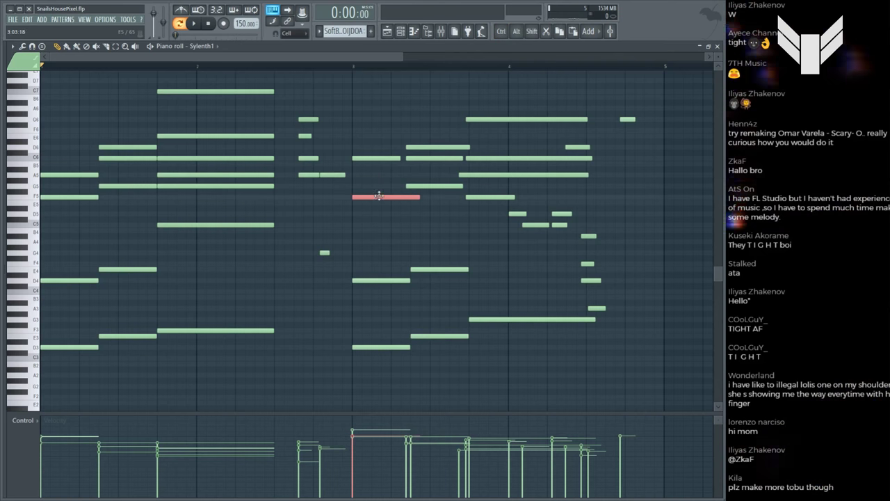
{"action": "left_click_drag", "start_coordinate": [417, 196], "coordinate": [410, 197]}
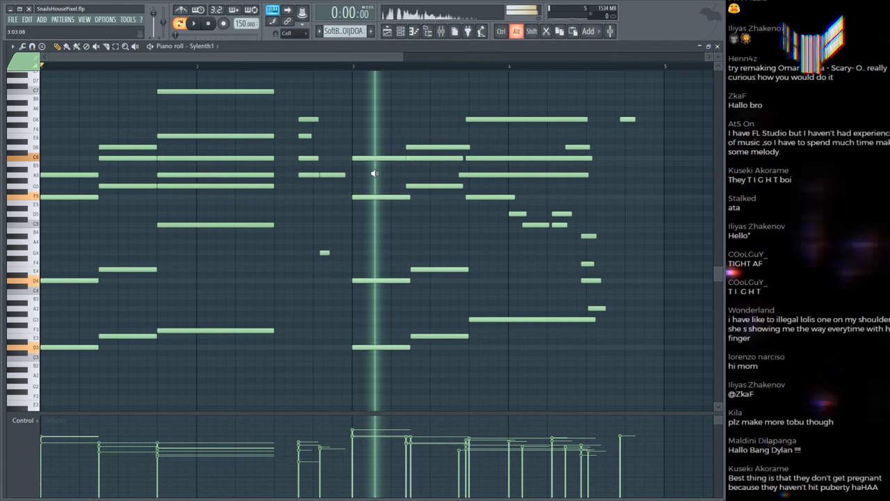
{"action": "left_click_drag", "start_coordinate": [435, 137], "coordinate": [452, 196]}
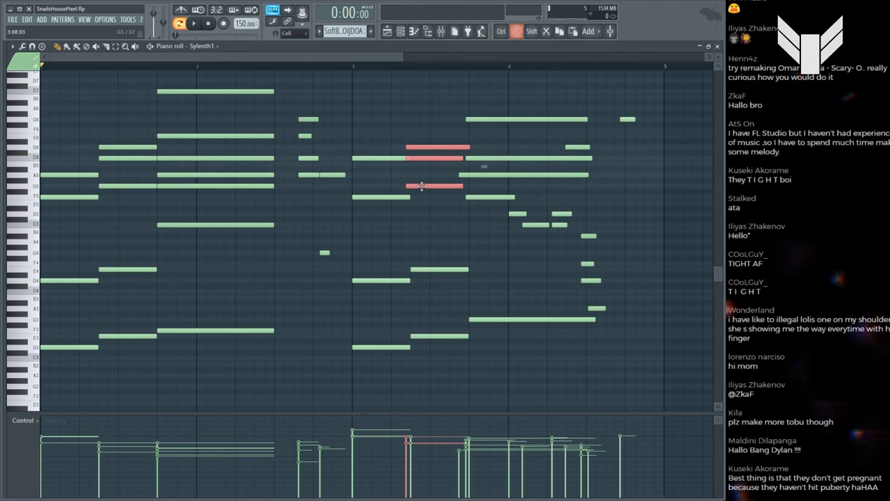
{"action": "key", "text": "shift+Left"}
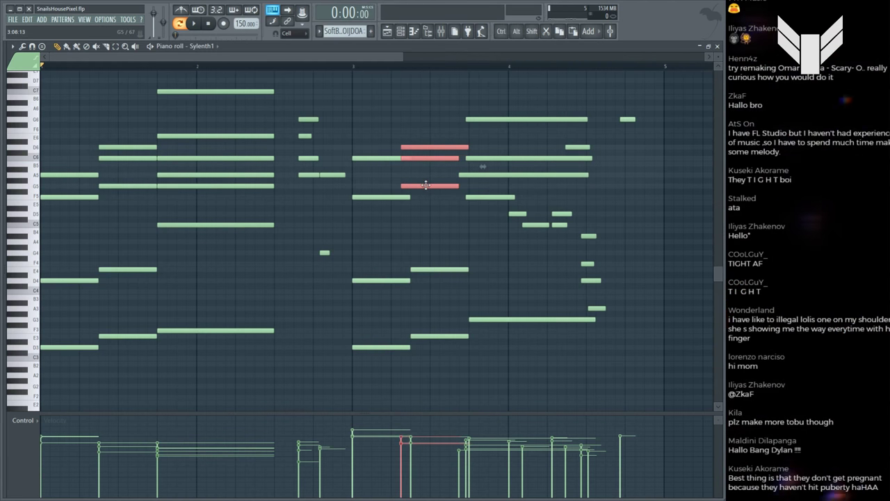
{"action": "left_click", "coordinate": [471, 148]}
{"action": "left_click_drag", "start_coordinate": [479, 148], "coordinate": [470, 147]}
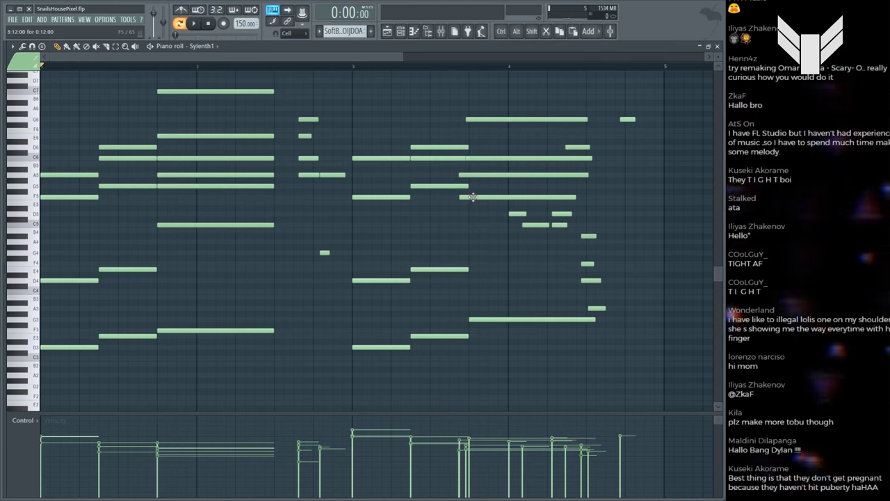
{"action": "left_click_drag", "start_coordinate": [471, 197], "coordinate": [478, 160]}
{"action": "left_click_drag", "start_coordinate": [467, 120], "coordinate": [622, 139]}
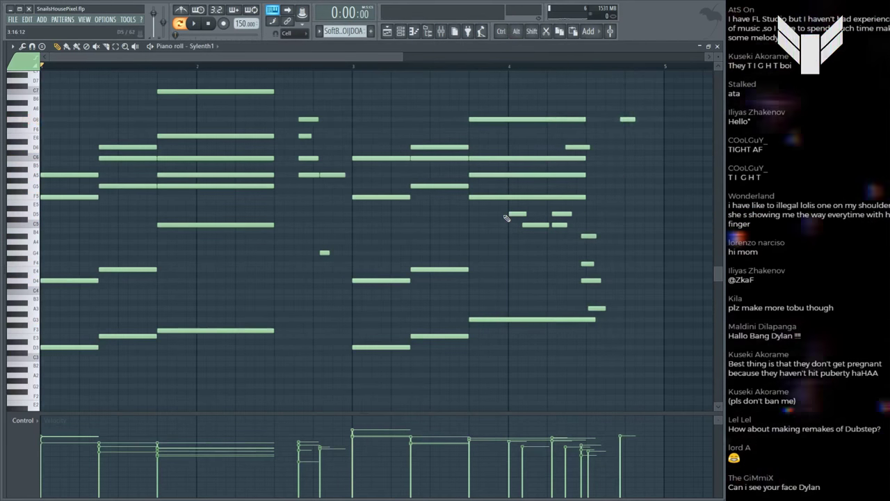
Step: Select the short notes near the end of bar 2 and save the project
{"action": "left_click_drag", "start_coordinate": [296, 112], "coordinate": [323, 263]}
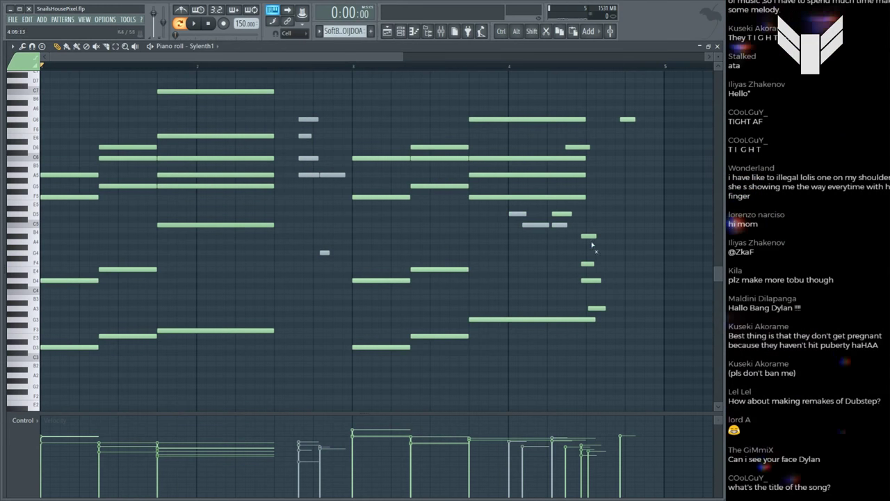
{"action": "left_click", "coordinate": [598, 306], "text": "ctrl+shift"}
{"action": "left_click", "coordinate": [589, 263], "text": "ctrl+shift"}
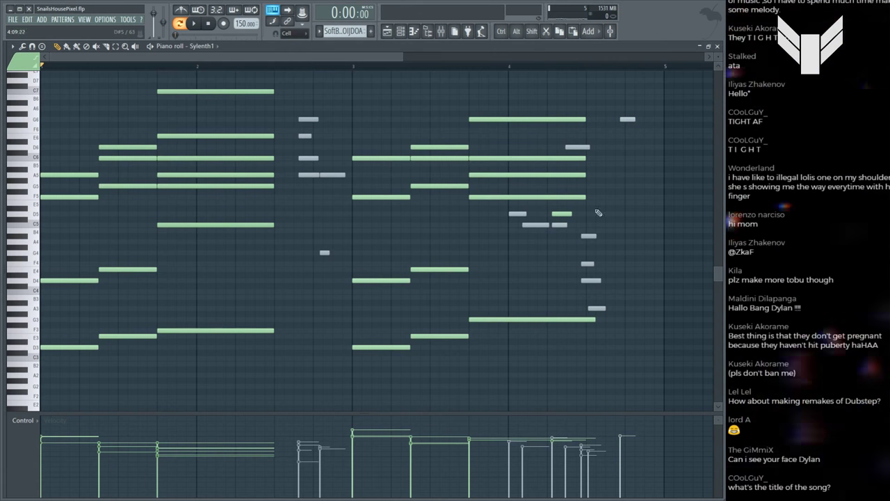
{"action": "key", "text": "ctrl+s"}
{"action": "scroll", "coordinate": [260, 91], "scroll_direction": "down", "scroll_amount": 3}
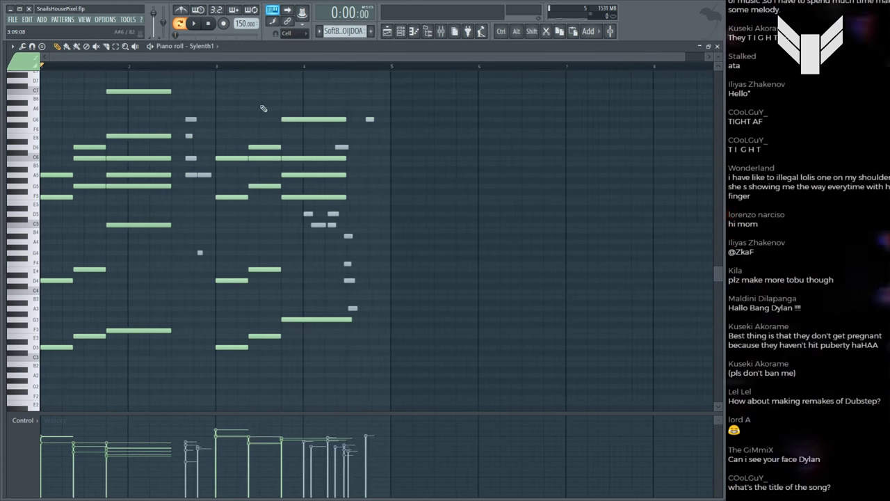
{"action": "scroll", "coordinate": [253, 116], "scroll_direction": "up", "scroll_amount": 2}
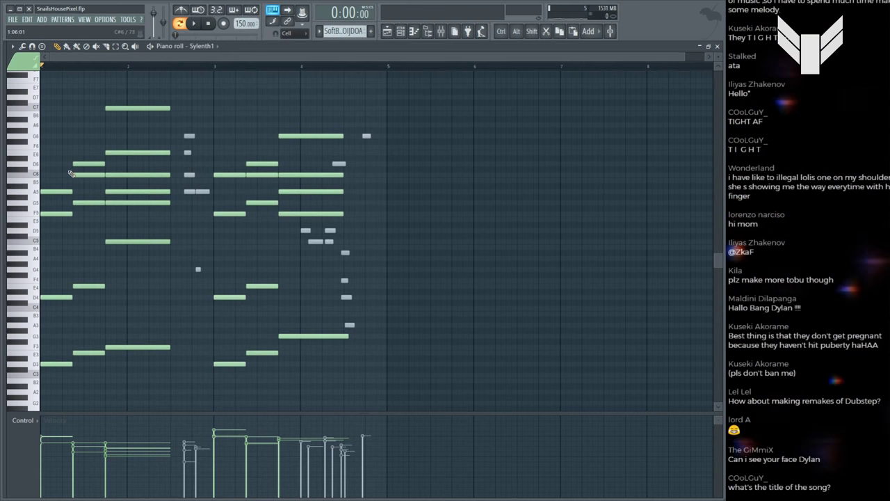
Step: Listen to the chords at the pattern start and bar 4, then return to the Playlist
{"action": "left_click_drag", "start_coordinate": [69, 161], "coordinate": [143, 149]}
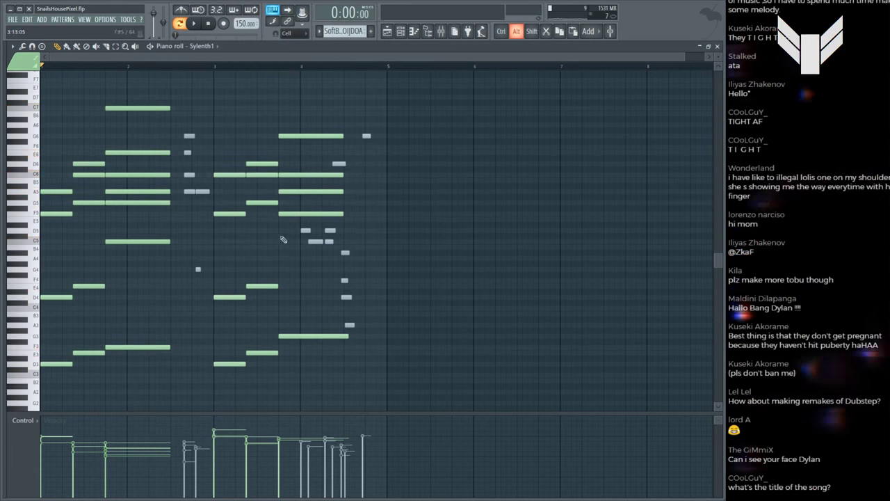
{"action": "left_click_drag", "start_coordinate": [234, 203], "coordinate": [306, 181]}
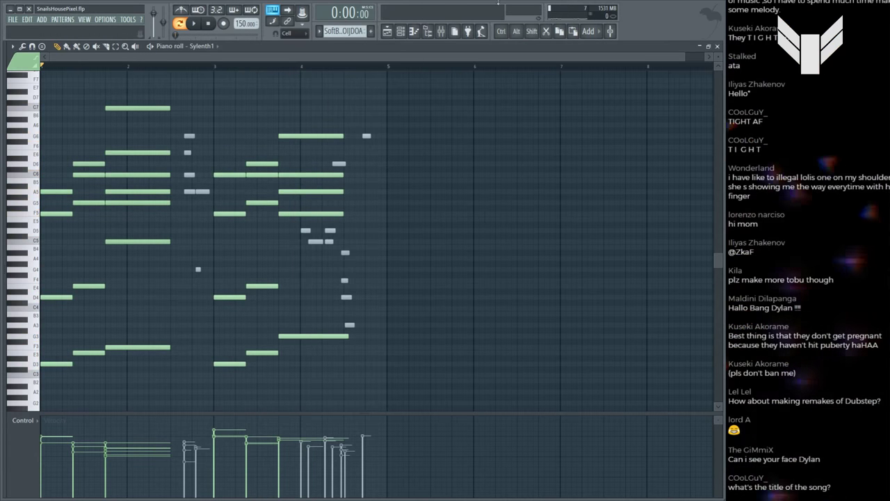
{"action": "key", "text": "F5"}
{"action": "scroll", "coordinate": [313, 70], "scroll_direction": "down", "scroll_amount": 5}
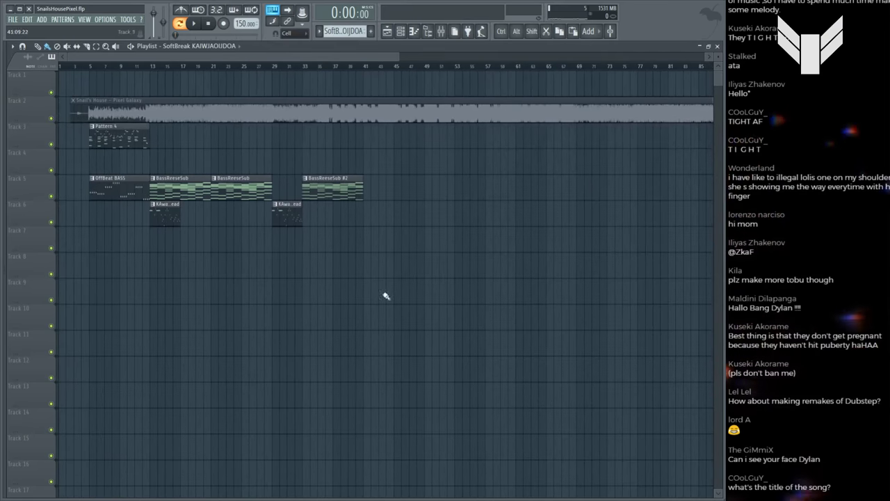
Step: Place the SoftBreak clip on Track 5 after BassReeseSub #2 and move the song position to bar 41
{"action": "left_click_drag", "start_coordinate": [374, 276], "coordinate": [373, 196]}
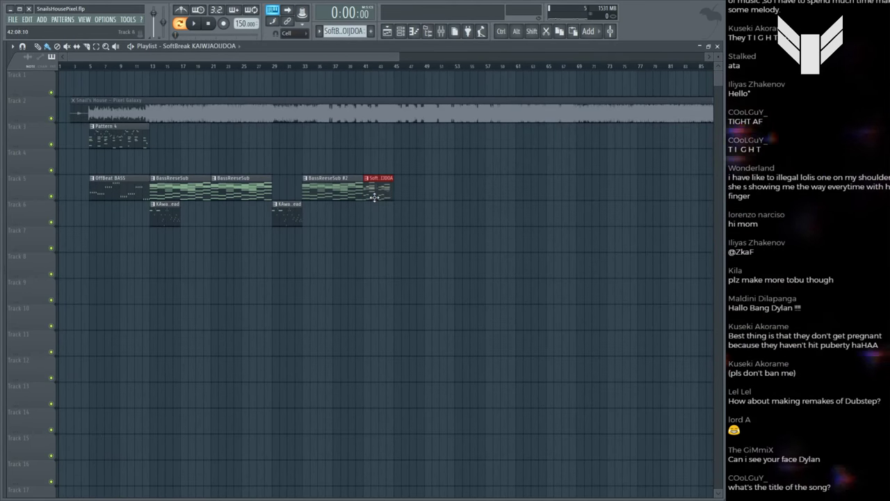
{"action": "left_click", "coordinate": [371, 66]}
{"action": "scroll", "coordinate": [362, 70], "scroll_direction": "up", "scroll_amount": 3}
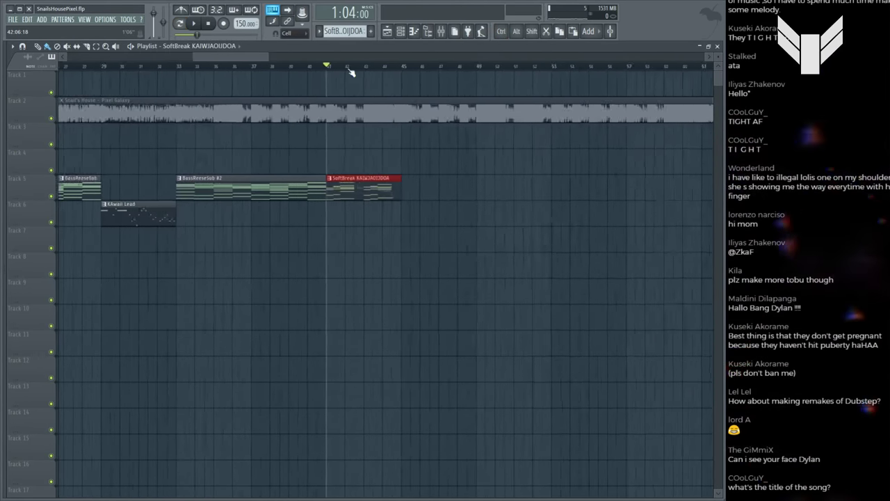
{"action": "scroll", "coordinate": [353, 72], "scroll_direction": "down", "scroll_amount": 2}
{"action": "scroll", "coordinate": [351, 73], "scroll_direction": "up", "scroll_amount": 4}
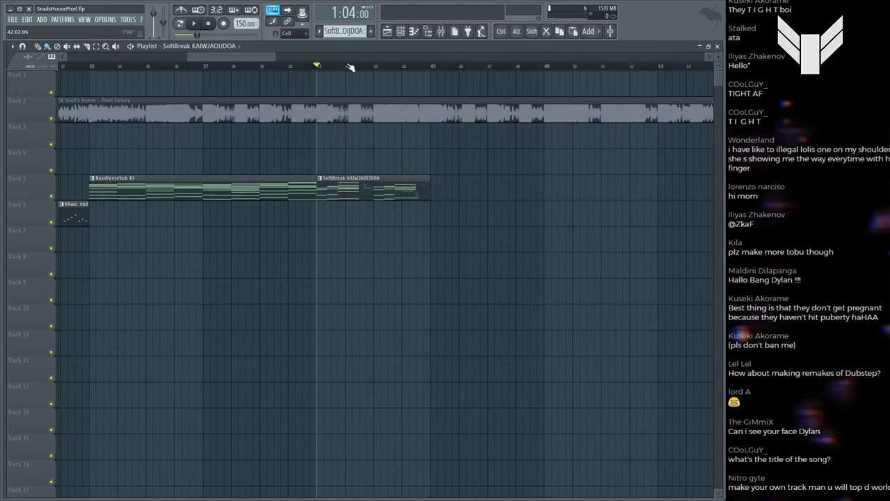
Step: Play the arrangement from bar 41 and stop it twice
{"action": "left_click", "coordinate": [194, 24]}
{"action": "scroll", "coordinate": [324, 69], "scroll_direction": "down", "scroll_amount": 2}
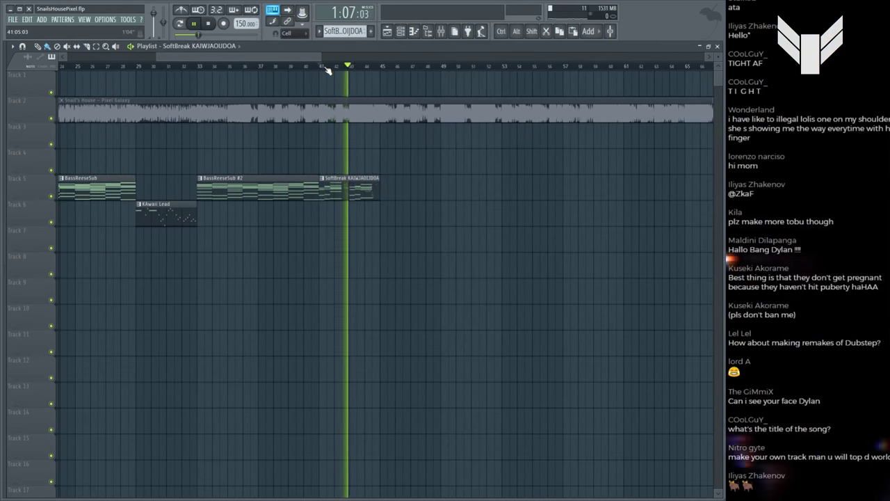
{"action": "scroll", "coordinate": [331, 71], "scroll_direction": "down", "scroll_amount": 1}
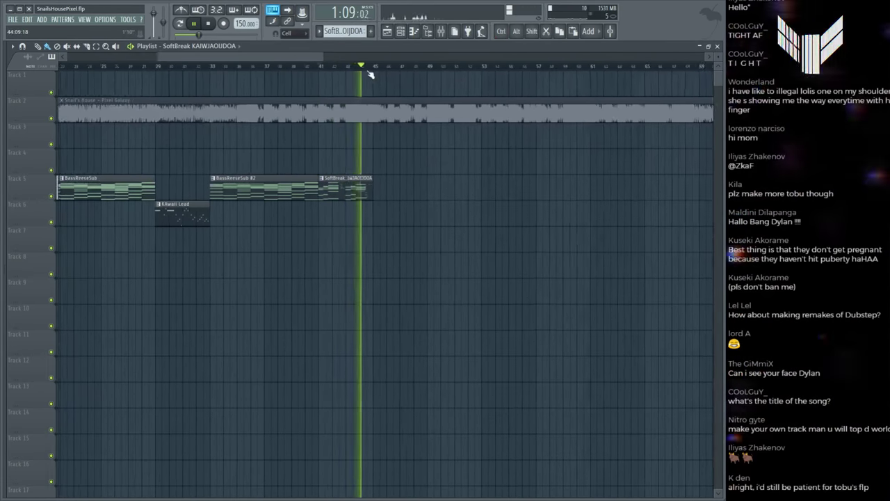
{"action": "scroll", "coordinate": [353, 194], "scroll_direction": "up", "scroll_amount": 1}
{"action": "key", "text": "space"}
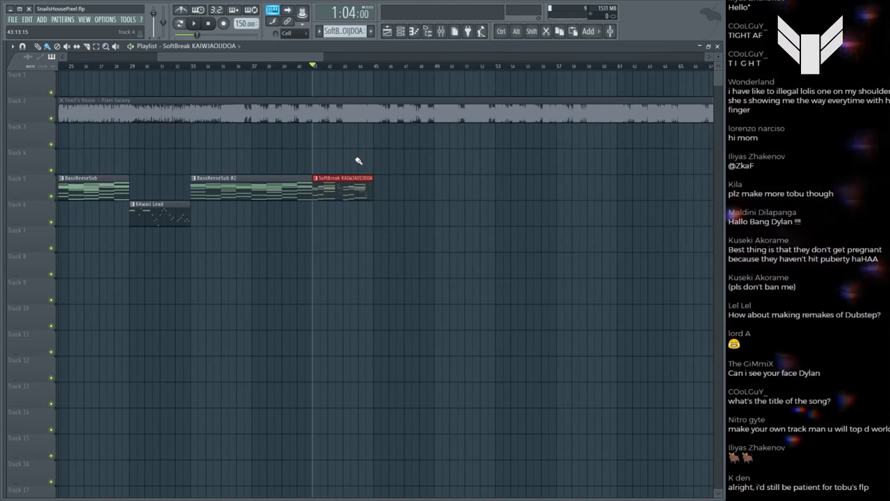
{"action": "scroll", "coordinate": [325, 99], "scroll_direction": "down", "scroll_amount": 3}
{"action": "key", "text": "space"}
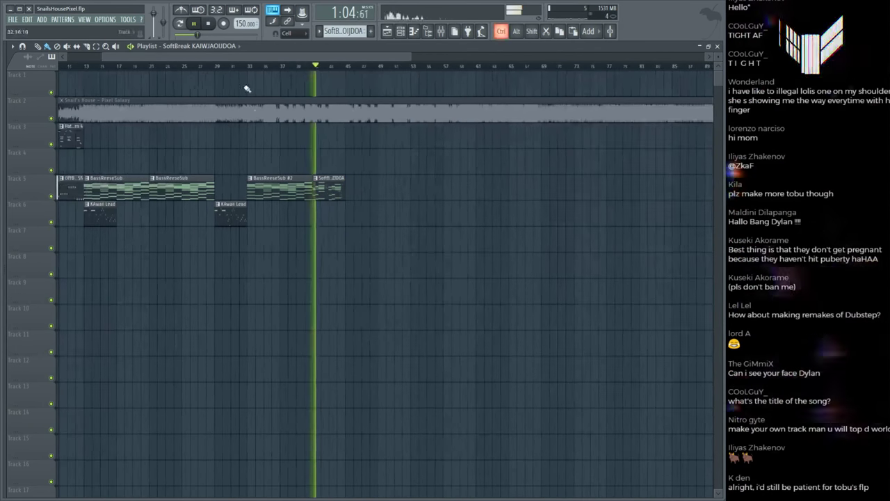
{"action": "key", "text": "space"}
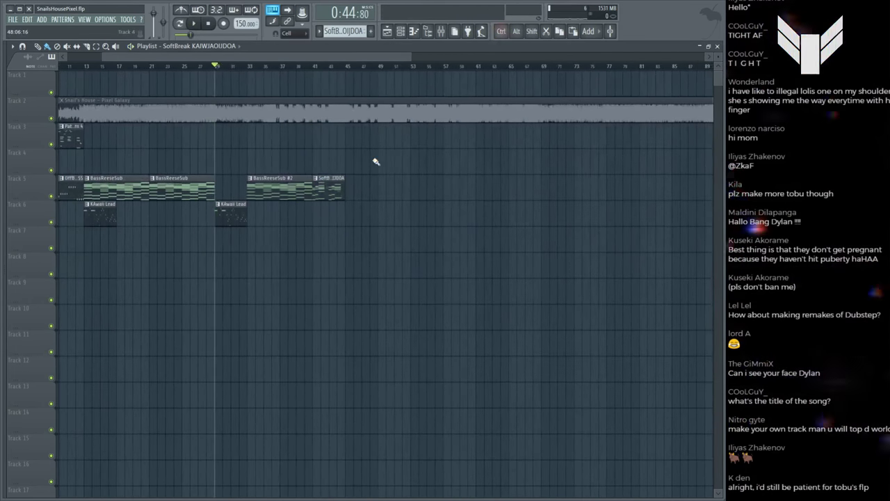
Step: Save the project as SnailsHousePixel.flp and reset playback to start from bar 41
{"action": "key", "text": "space"}
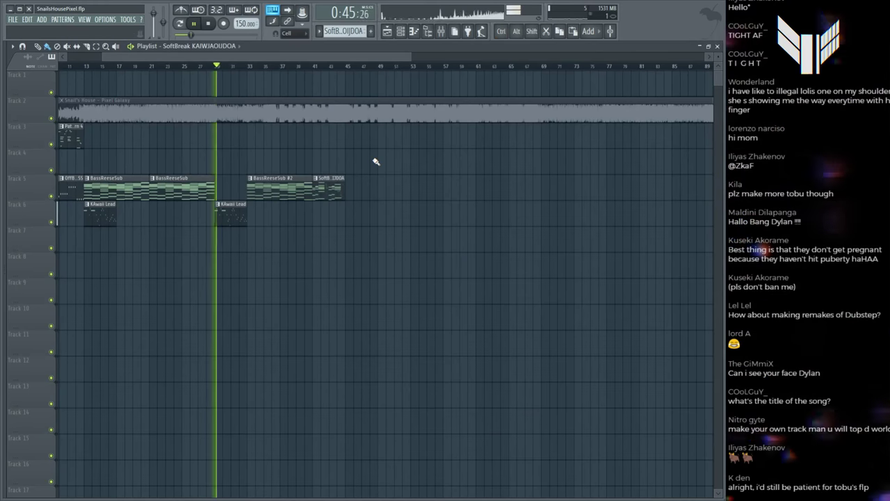
{"action": "scroll", "coordinate": [376, 161], "scroll_direction": "down", "scroll_amount": 1}
{"action": "key", "text": "ctrl+s"}
{"action": "key", "text": "space"}
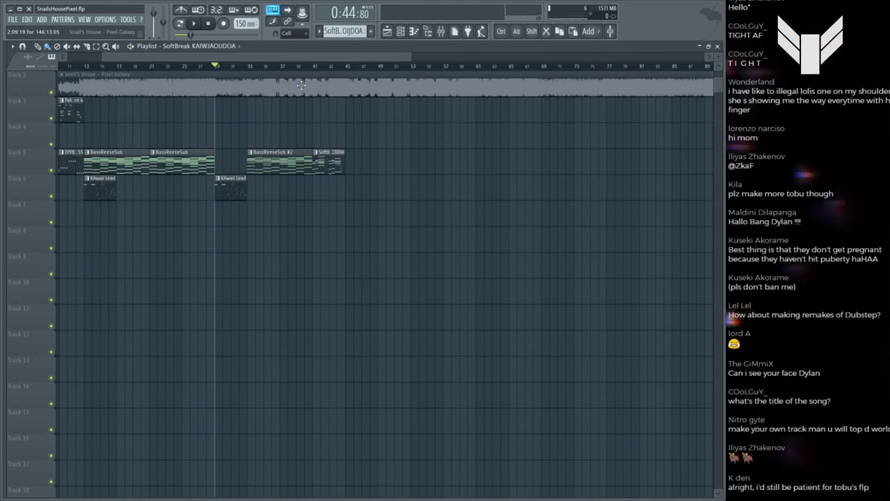
{"action": "left_click", "coordinate": [255, 74]}
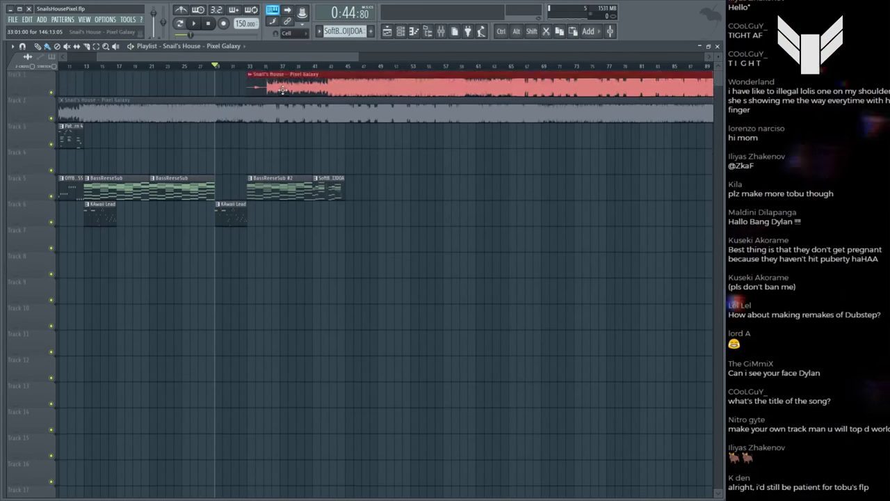
{"action": "scroll", "coordinate": [256, 70], "scroll_direction": "up", "scroll_amount": 1}
{"action": "left_click", "coordinate": [255, 67]}
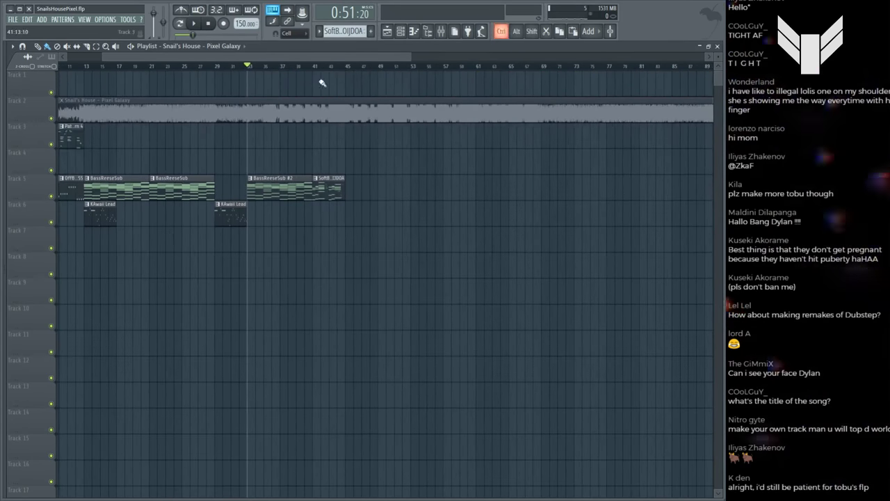
{"action": "left_click", "coordinate": [316, 67]}
{"action": "scroll", "coordinate": [317, 72], "scroll_direction": "up", "scroll_amount": 2}
{"action": "key", "text": "space"}
{"action": "scroll", "coordinate": [317, 71], "scroll_direction": "down", "scroll_amount": 4}
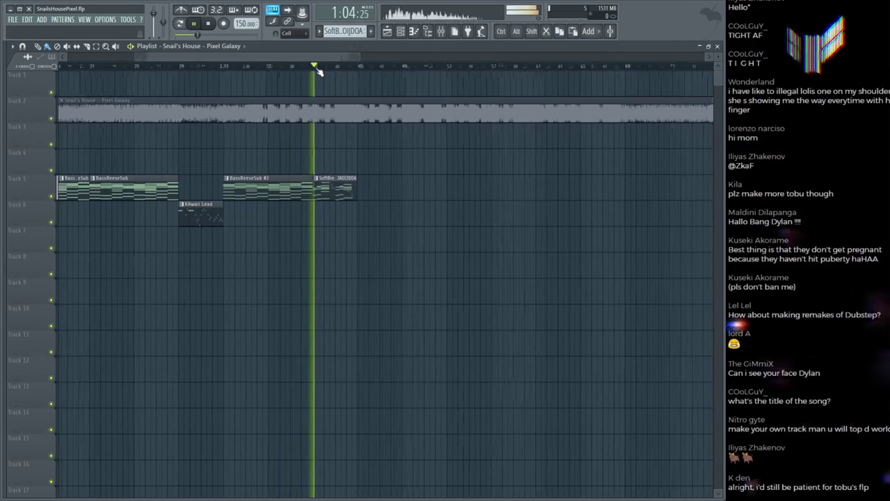
{"action": "key", "text": "ctrl+s"}
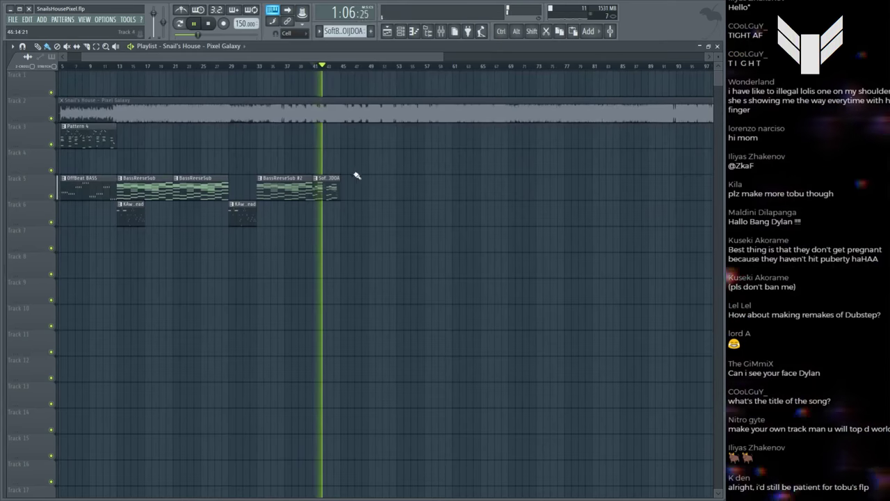
Step: Preview the Snail's House reference audio clip against the arrangement
{"action": "scroll", "coordinate": [346, 73], "scroll_direction": "up", "scroll_amount": 4}
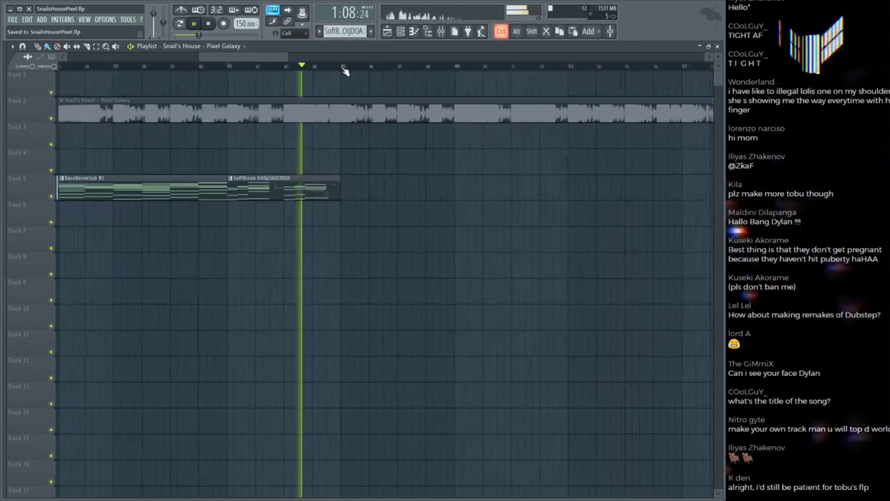
{"action": "left_click", "coordinate": [334, 109], "text": "alt"}
{"action": "key", "text": "space"}
{"action": "left_click", "coordinate": [334, 109], "text": "alt"}
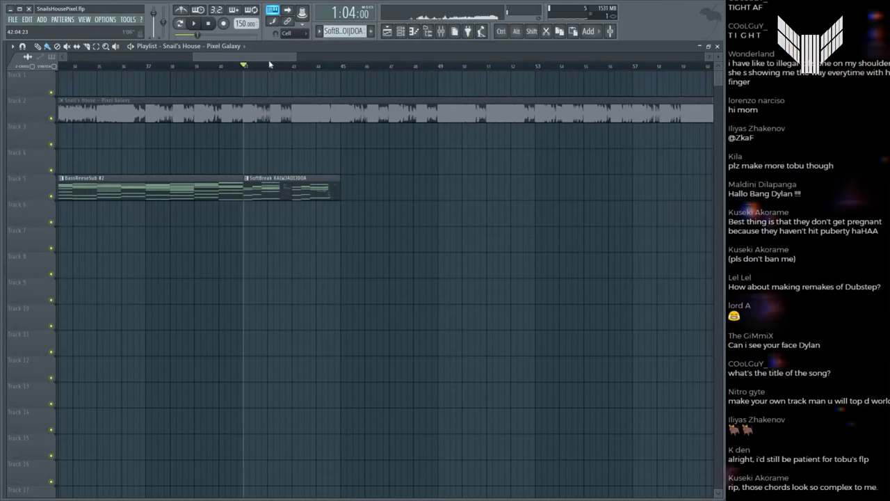
{"action": "scroll", "coordinate": [249, 55], "scroll_direction": "left", "scroll_amount": 5}
{"action": "left_click", "coordinate": [369, 115], "text": "alt"}
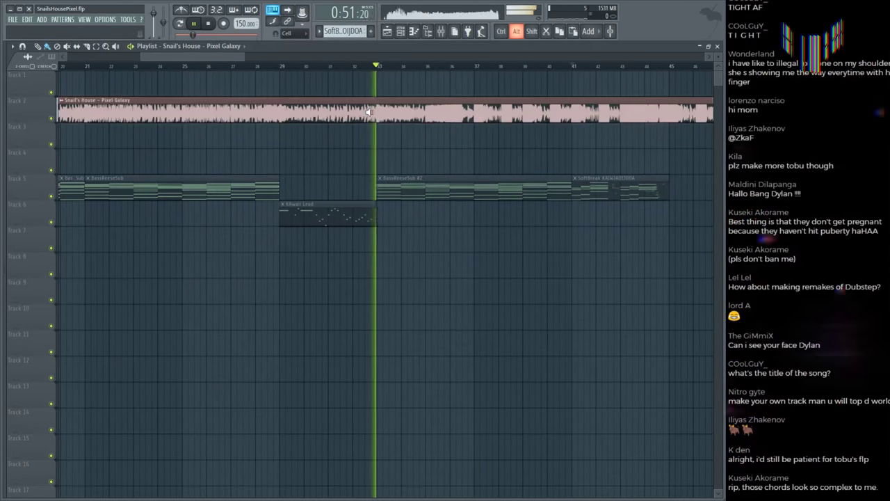
Step: Move SoftBreak down to track 6 and BassReeseSub #2 up to track 4 near bar 38
{"action": "left_click_drag", "start_coordinate": [628, 200], "coordinate": [439, 222]}
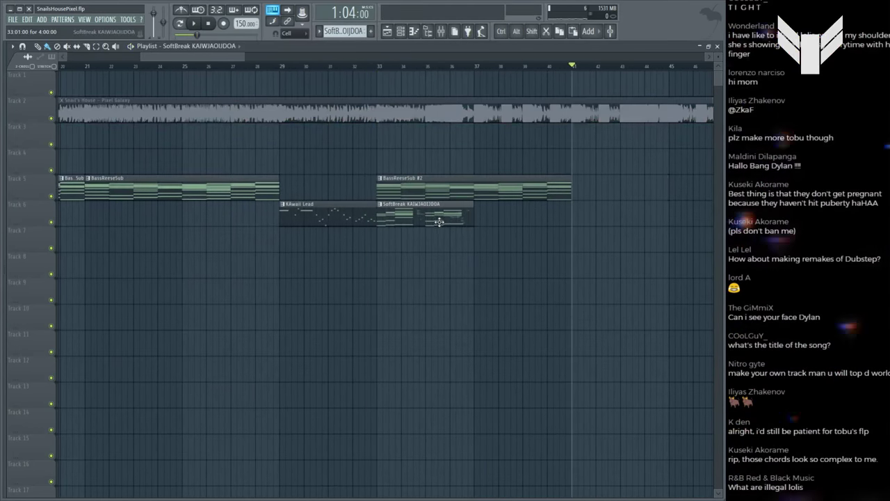
{"action": "left_click_drag", "start_coordinate": [413, 193], "coordinate": [523, 165]}
{"action": "left_click", "coordinate": [367, 115], "text": "alt"}
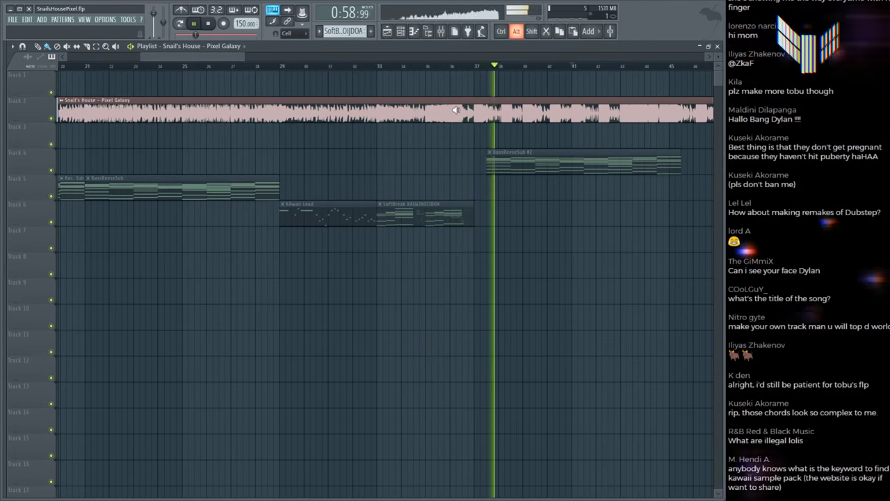
{"action": "scroll", "coordinate": [454, 73], "scroll_direction": "down", "scroll_amount": 1}
{"action": "scroll", "coordinate": [455, 77], "scroll_direction": "down", "scroll_amount": 2}
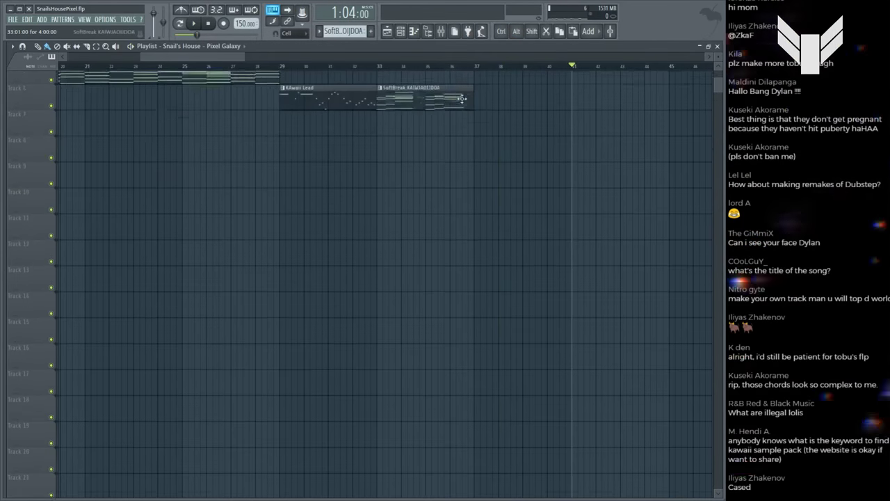
{"action": "scroll", "coordinate": [466, 98], "scroll_direction": "up", "scroll_amount": 3}
Step: Split the reference audio at bar 37, preview both parts, and delete BassReeseSub #2
{"action": "left_click", "coordinate": [475, 115], "text": "shift"}
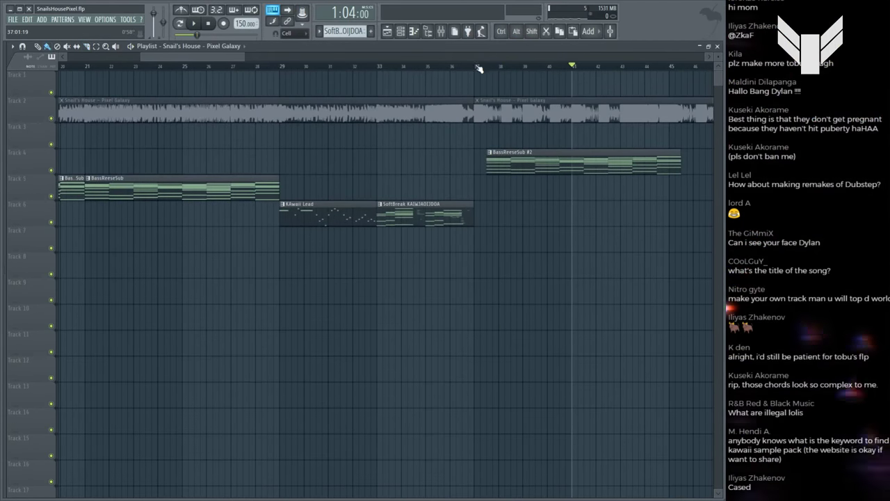
{"action": "scroll", "coordinate": [479, 69], "scroll_direction": "down", "scroll_amount": 3}
{"action": "right_click", "coordinate": [194, 120], "text": "alt"}
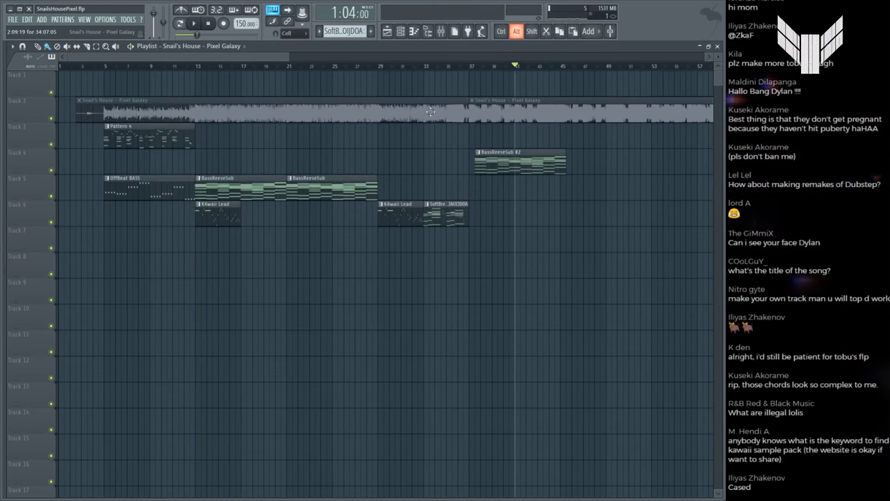
{"action": "right_click", "coordinate": [474, 106], "text": "alt"}
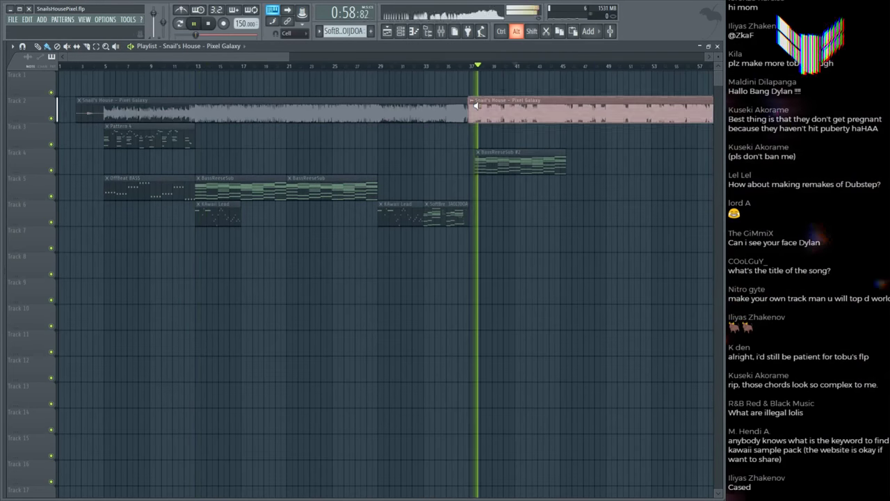
{"action": "right_click", "coordinate": [201, 111], "text": "alt"}
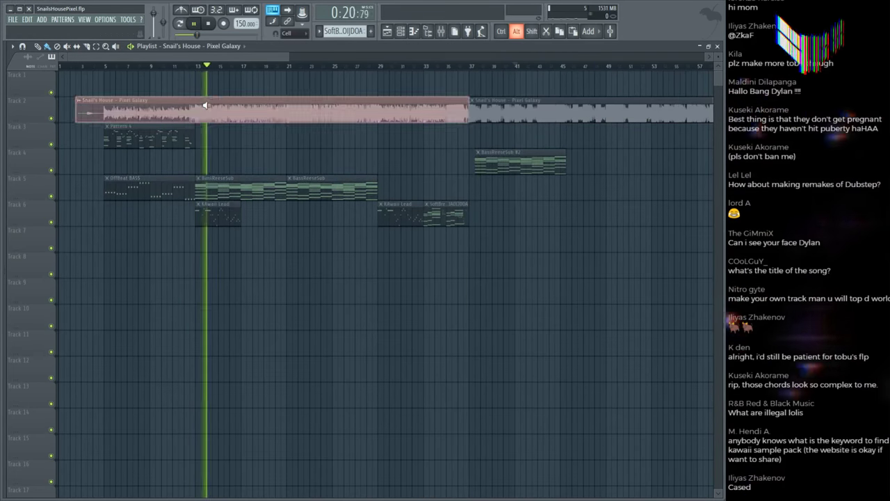
{"action": "right_click", "coordinate": [491, 171]}
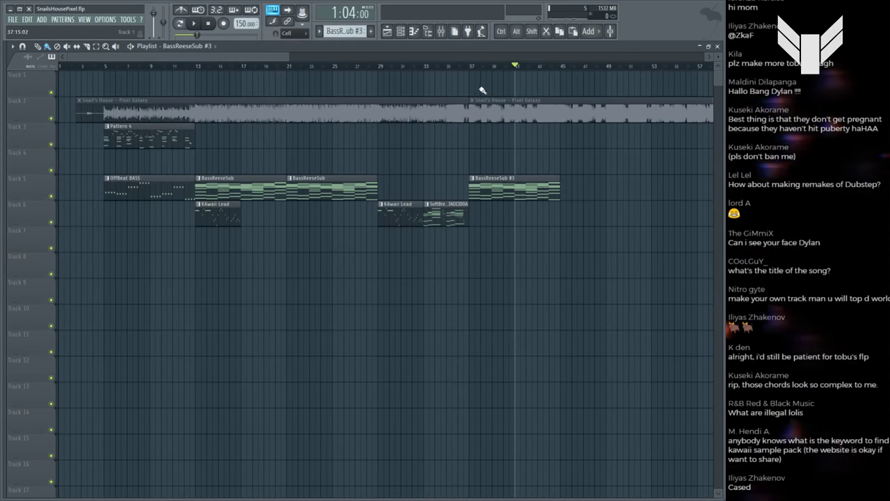
{"action": "scroll", "coordinate": [487, 157], "scroll_direction": "up", "scroll_amount": 3}
Step: Select the BassReeseSub #3 pattern and bring up the Channel rack
{"action": "double_click", "coordinate": [487, 184]}
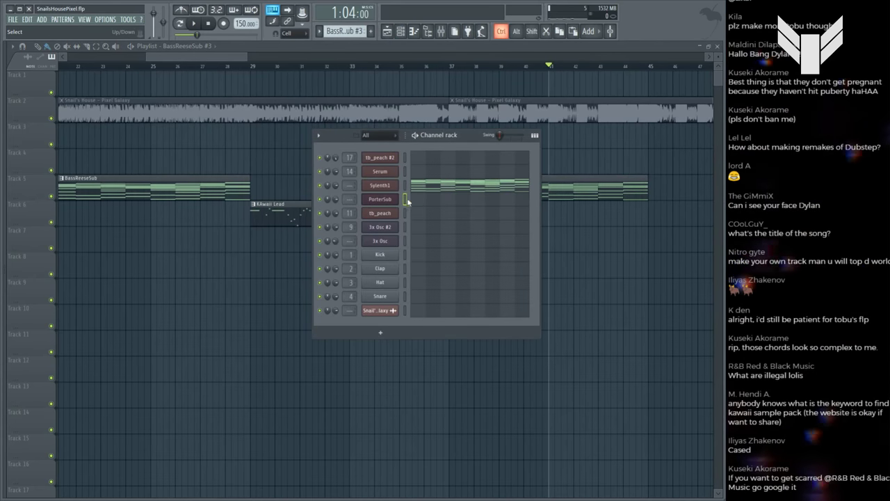
{"action": "key", "text": "F6"}
{"action": "right_click", "coordinate": [454, 116], "text": "alt"}
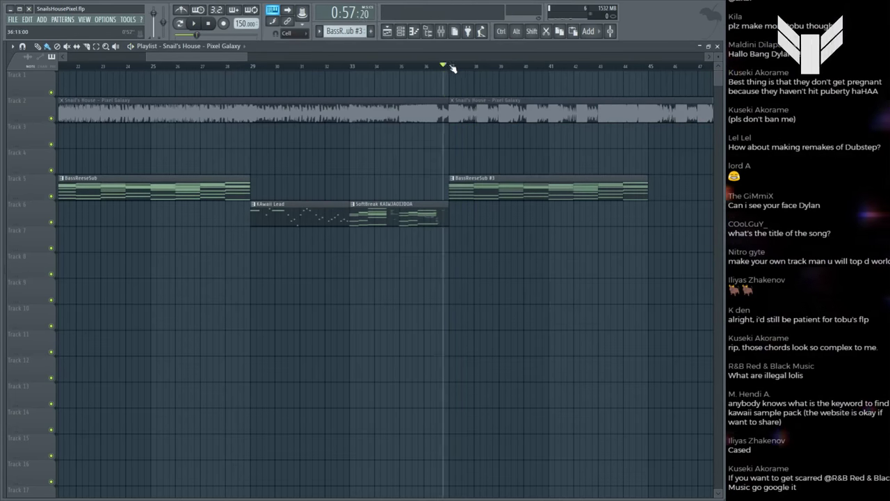
{"action": "left_click", "coordinate": [449, 193]}
{"action": "key", "text": "F6"}
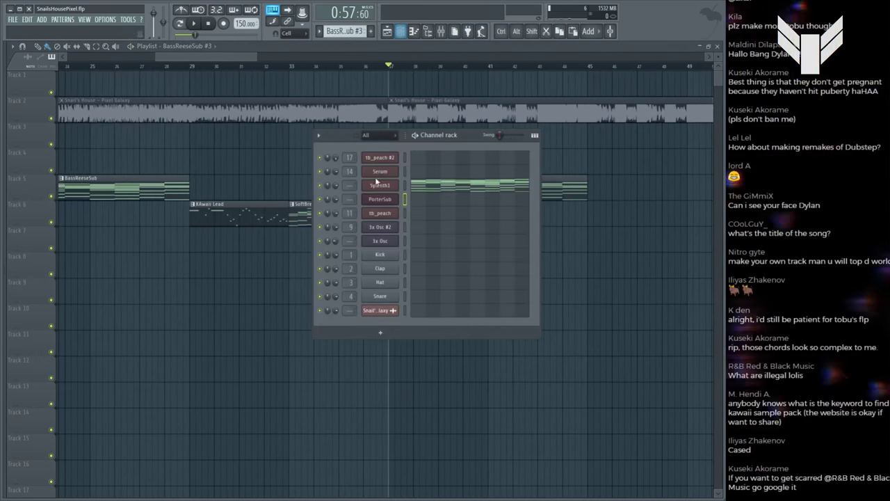
Step: Clone Sylenth1 then delete the copy, leaving a new Serum #2 channel selected
{"action": "key", "text": "alt+c"}
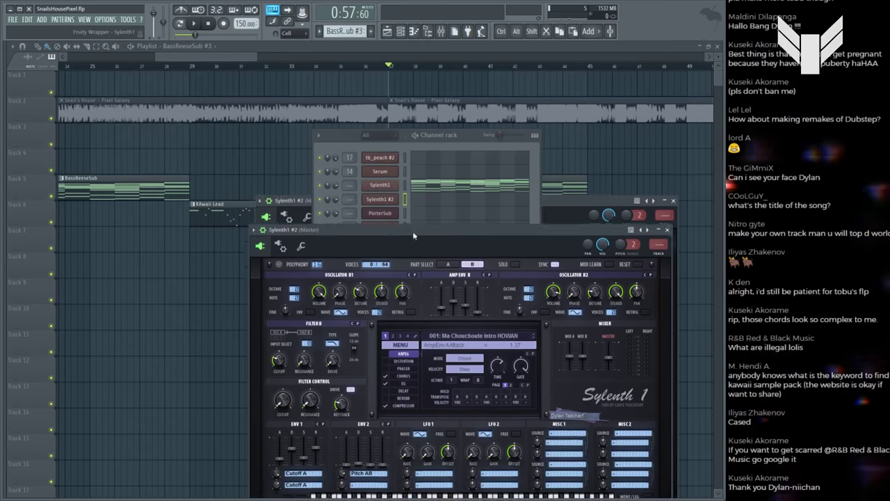
{"action": "left_click_drag", "start_coordinate": [413, 231], "coordinate": [410, 293]}
{"action": "left_click", "coordinate": [379, 199]}
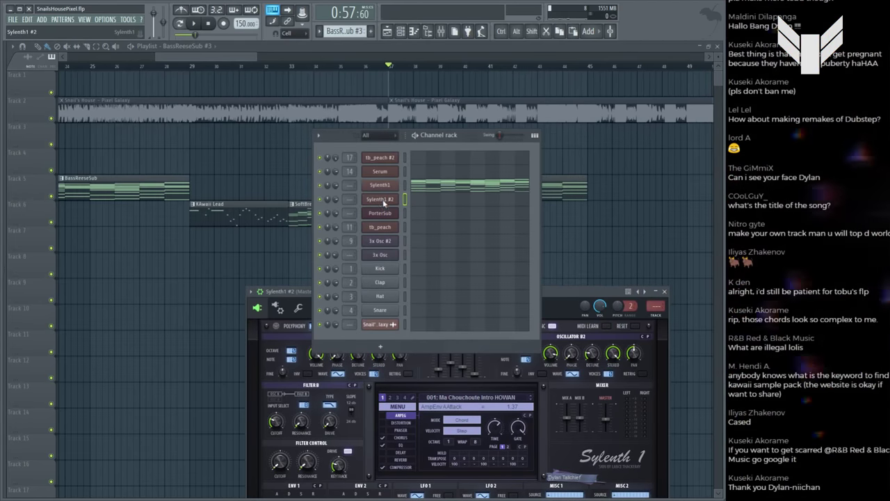
{"action": "key", "text": "alt+Delete"}
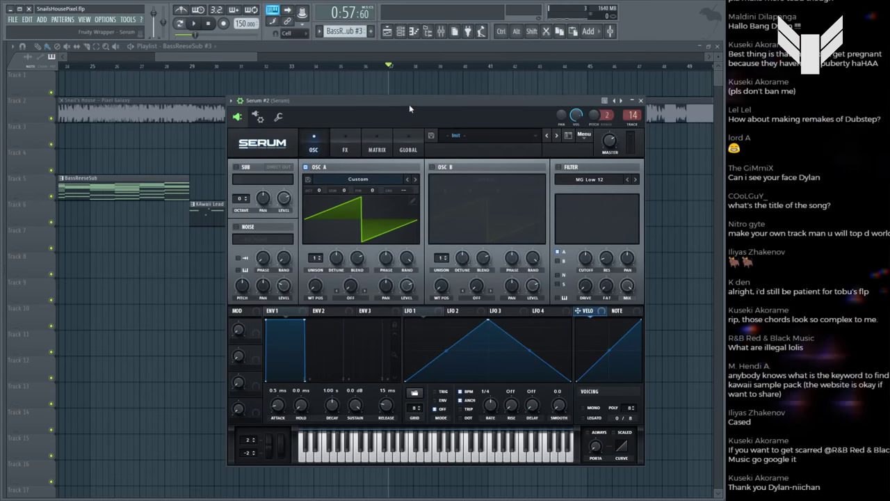
{"action": "left_click_drag", "start_coordinate": [409, 105], "coordinate": [407, 260]}
{"action": "left_click", "coordinate": [406, 186]}
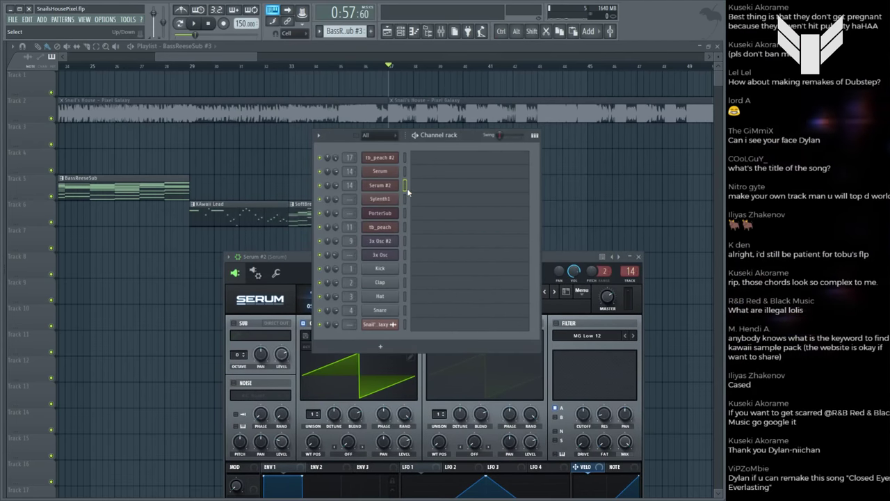
Step: Link Serum #2 to free mixer insert 18 with Ctrl+L and check it plays
{"action": "key", "text": "F9"}
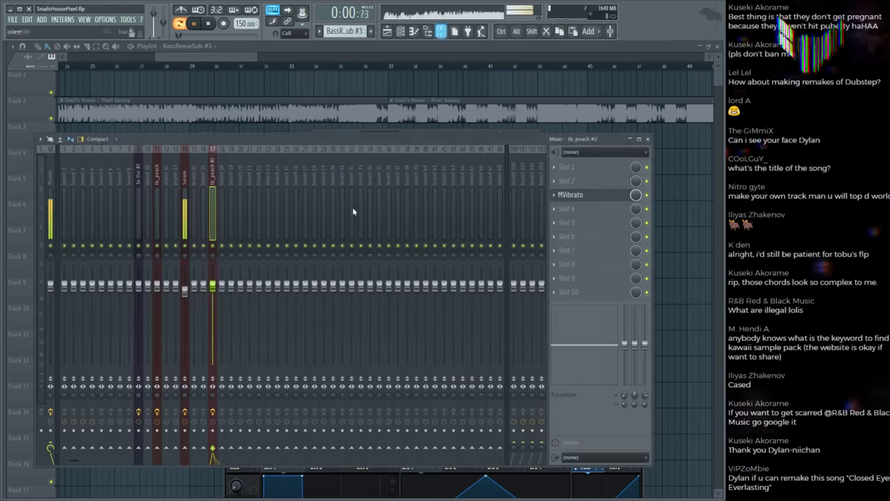
{"action": "key", "text": "ctrl+l"}
{"action": "key", "text": "space"}
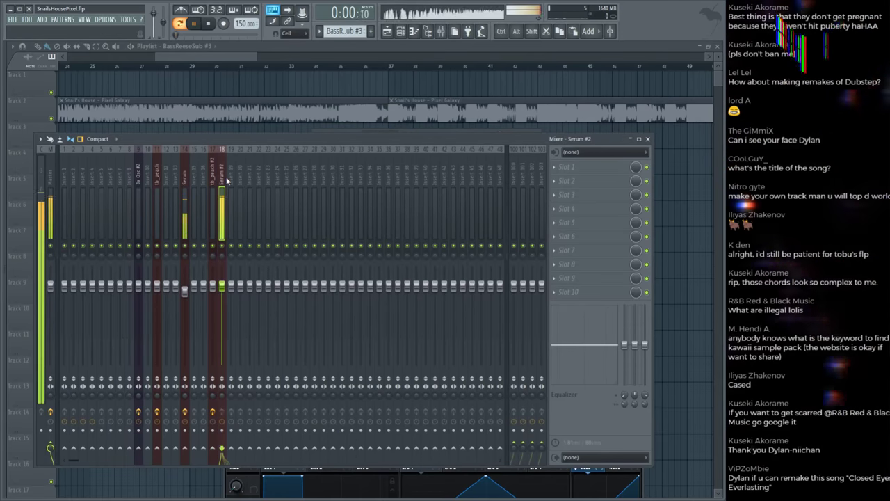
{"action": "key", "text": "space"}
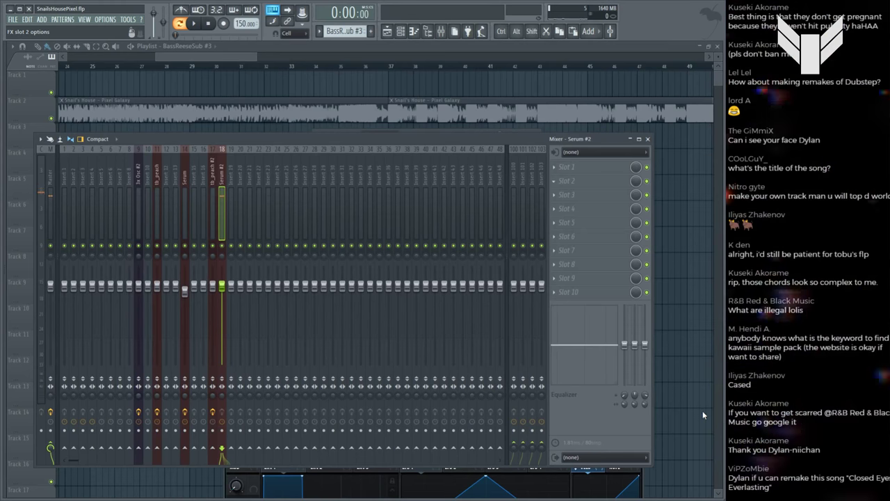
Step: Add dblue_TapeStop to Slot 2 of insert 18 and raise its Trigger amount
{"action": "left_click_drag", "start_coordinate": [702, 410], "coordinate": [581, 181]}
{"action": "key", "text": "space"}
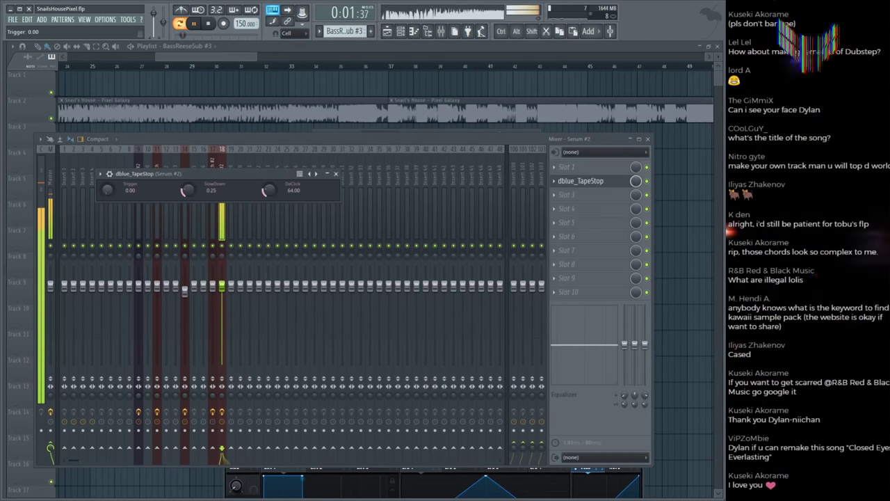
{"action": "left_click_drag", "start_coordinate": [105, 190], "coordinate": [105, 185]}
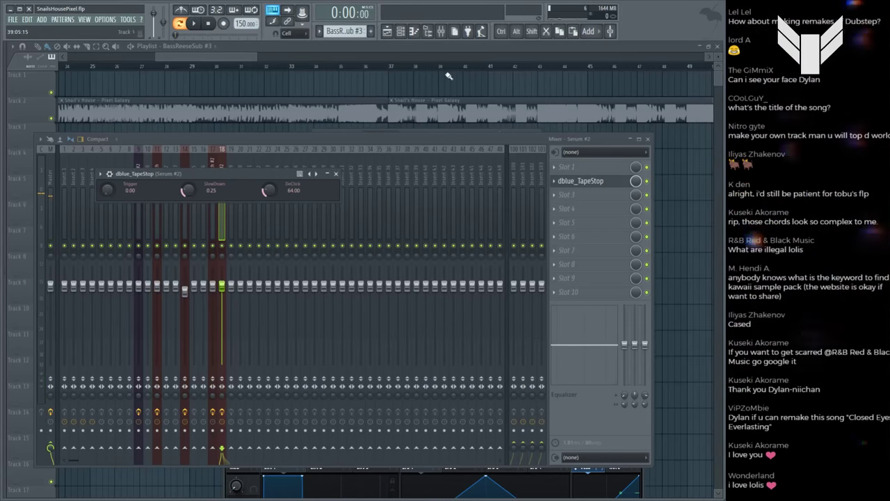
{"action": "key", "text": "F9"}
Step: Preview the reference audio at bar 37, then open the Drop Chords clip's Serum #2 chord notes
{"action": "scroll", "coordinate": [392, 73], "scroll_direction": "down", "scroll_amount": 2}
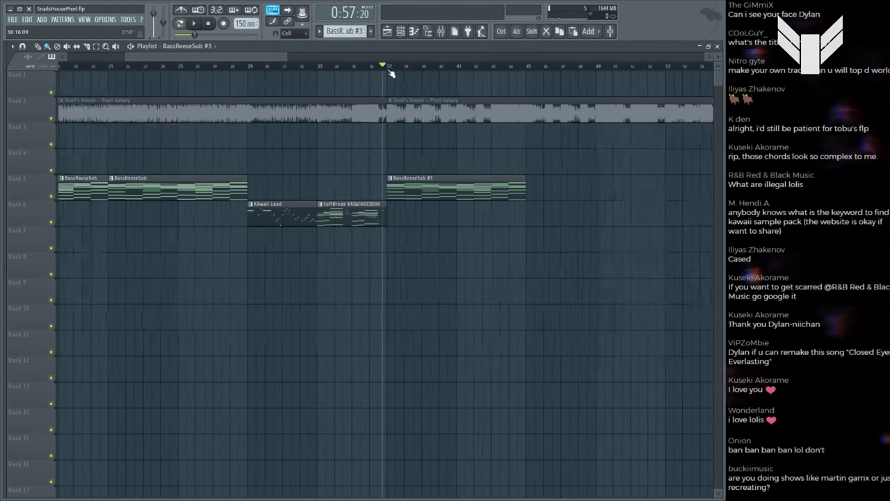
{"action": "scroll", "coordinate": [393, 70], "scroll_direction": "up", "scroll_amount": 3}
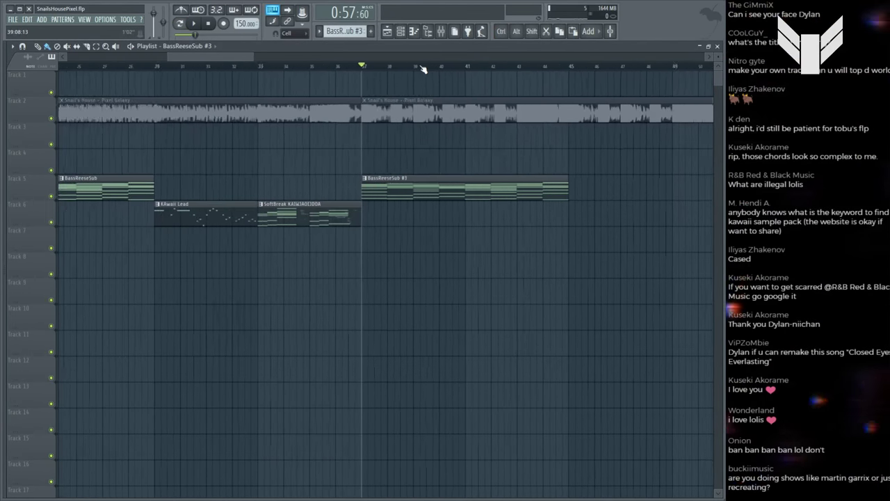
{"action": "key", "text": "space"}
{"action": "scroll", "coordinate": [422, 69], "scroll_direction": "up", "scroll_amount": 4}
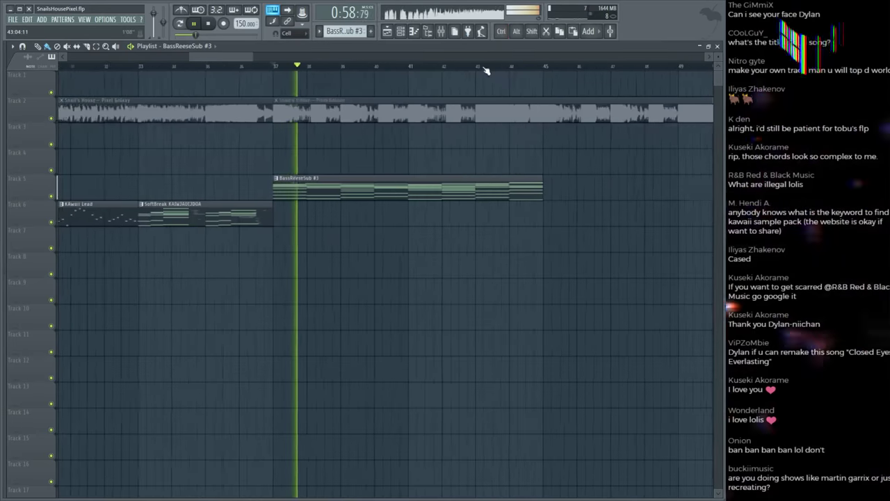
{"action": "left_click", "coordinate": [111, 118]}
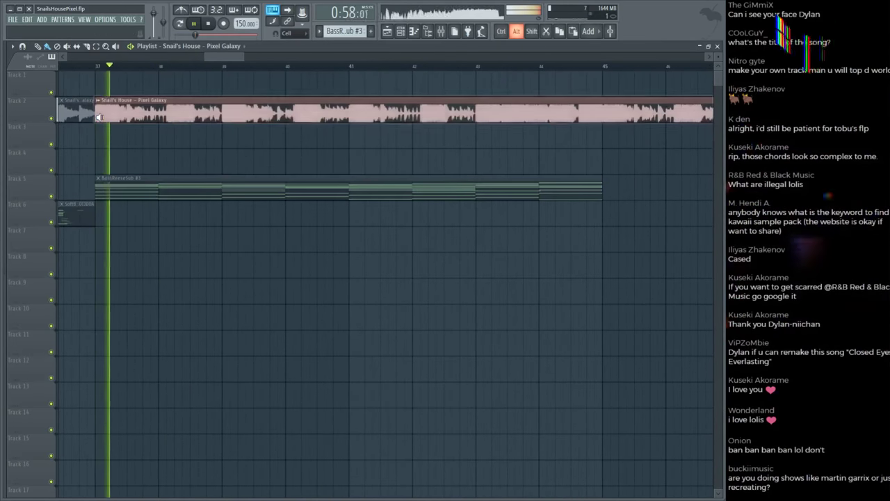
{"action": "key", "text": "space"}
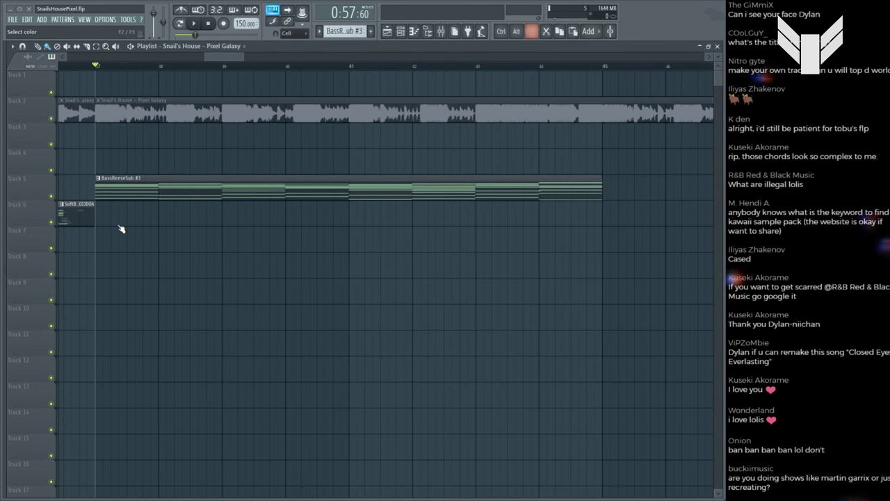
{"action": "double_click", "coordinate": [169, 188]}
{"action": "scroll", "coordinate": [173, 71], "scroll_direction": "down", "scroll_amount": 2}
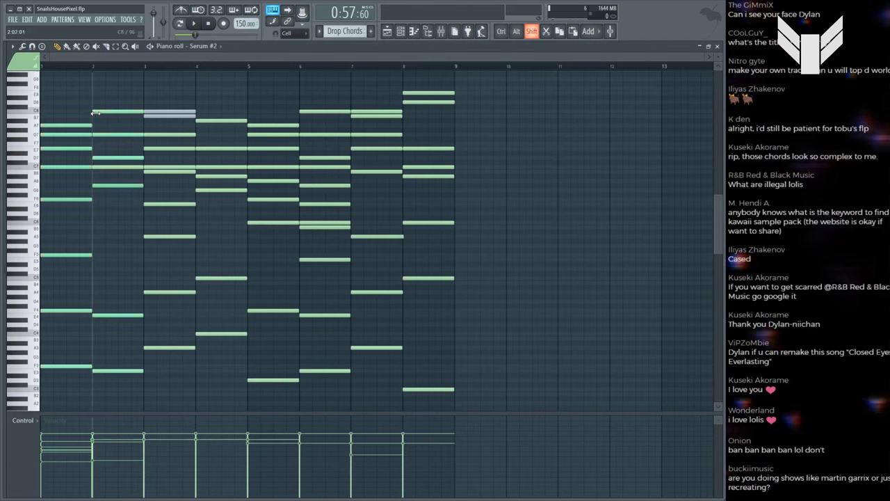
Step: Stretch the first Drop Chords chord so the next starts later, and audition it against the reference
{"action": "left_click_drag", "start_coordinate": [92, 117], "coordinate": [104, 113]}
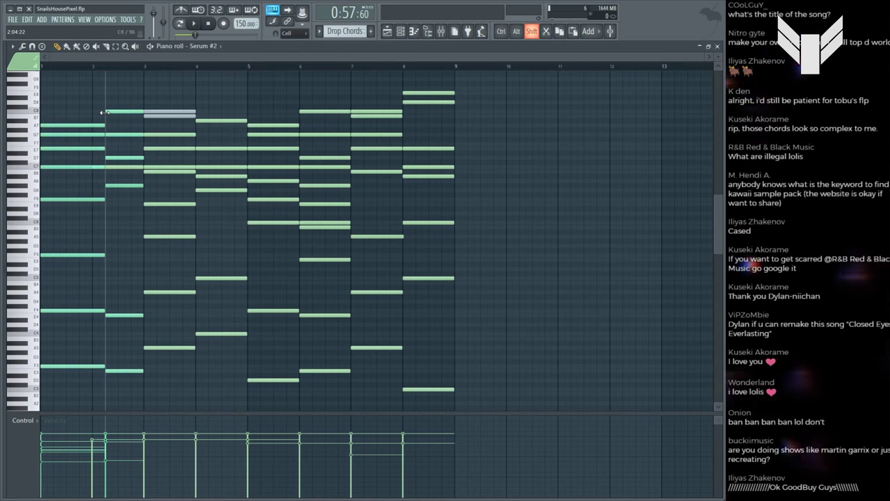
{"action": "key", "text": "F5"}
{"action": "key", "text": "space"}
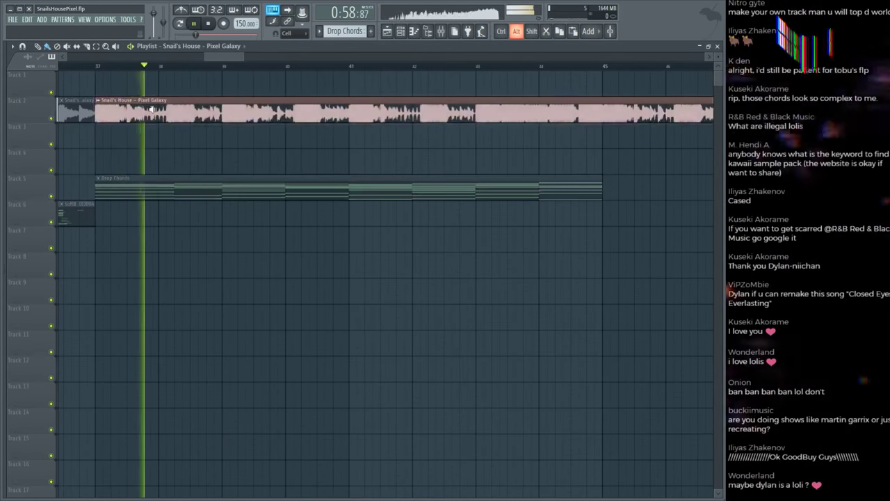
{"action": "key", "text": "space"}
{"action": "double_click", "coordinate": [159, 182]}
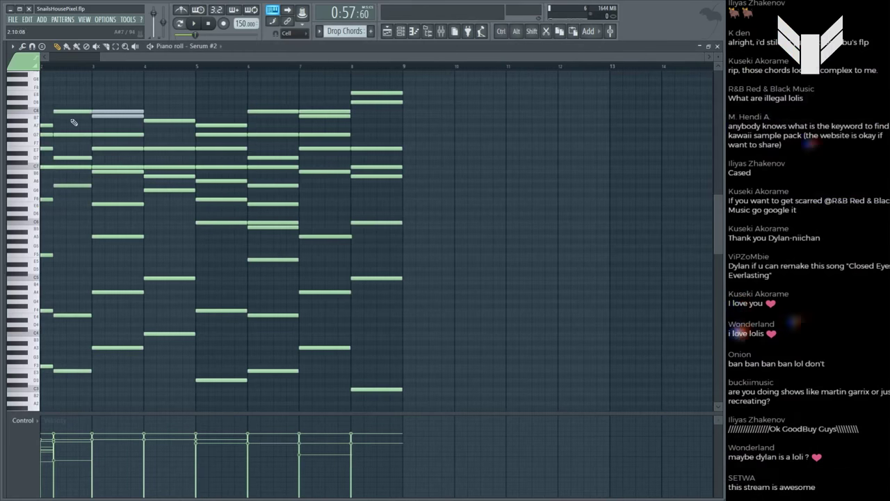
{"action": "key", "text": "F5"}
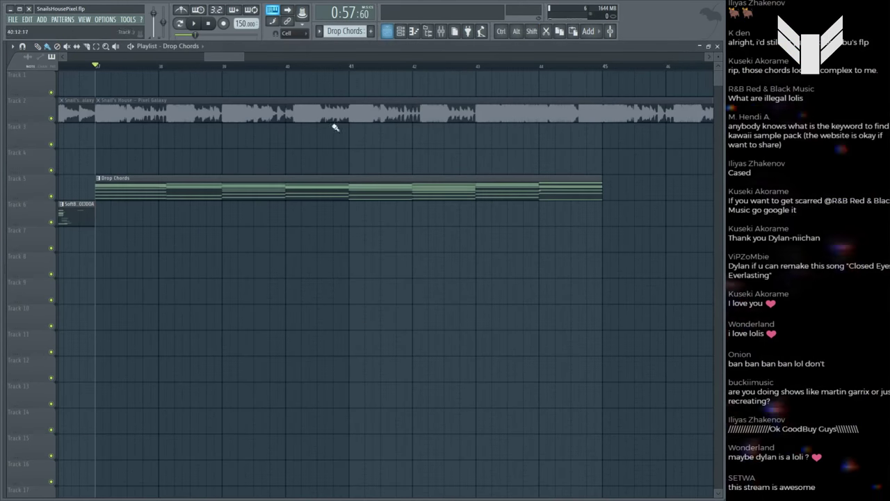
{"action": "key", "text": "space"}
{"action": "key", "text": "space"}
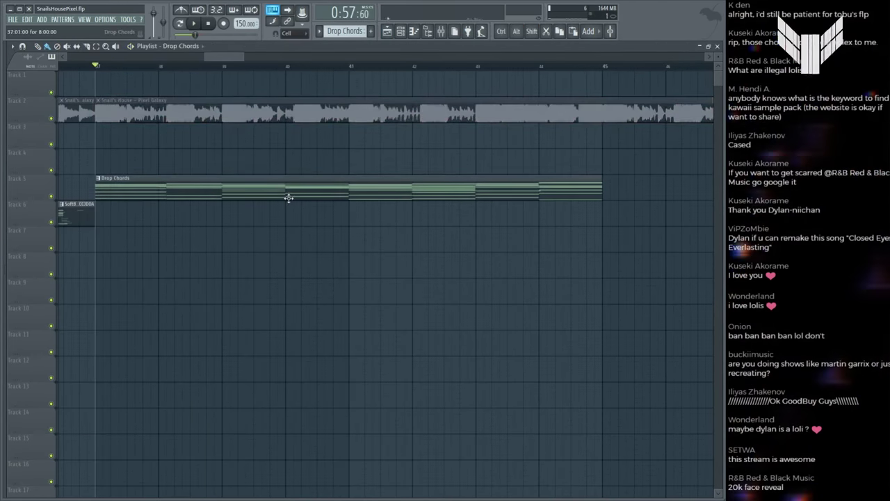
Step: Select the bar 7–8 chord notes and push the bar 8 chord start slightly later
{"action": "double_click", "coordinate": [288, 189]}
{"action": "scroll", "coordinate": [199, 132], "scroll_direction": "left", "scroll_amount": 1}
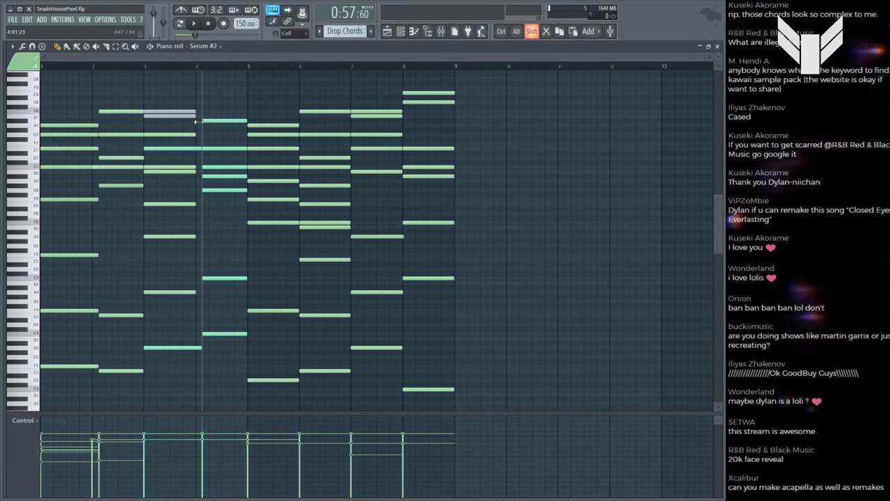
{"action": "left_click_drag", "start_coordinate": [172, 261], "coordinate": [173, 104]}
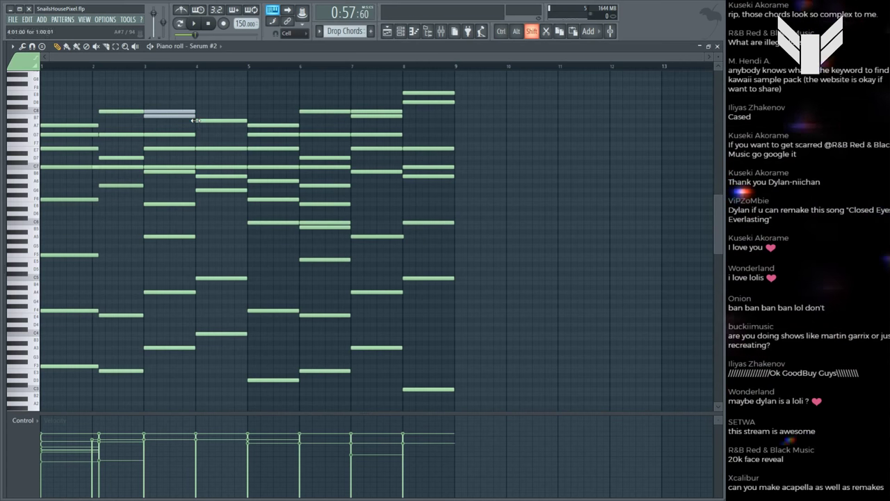
{"action": "left_click_drag", "start_coordinate": [281, 106], "coordinate": [318, 404]}
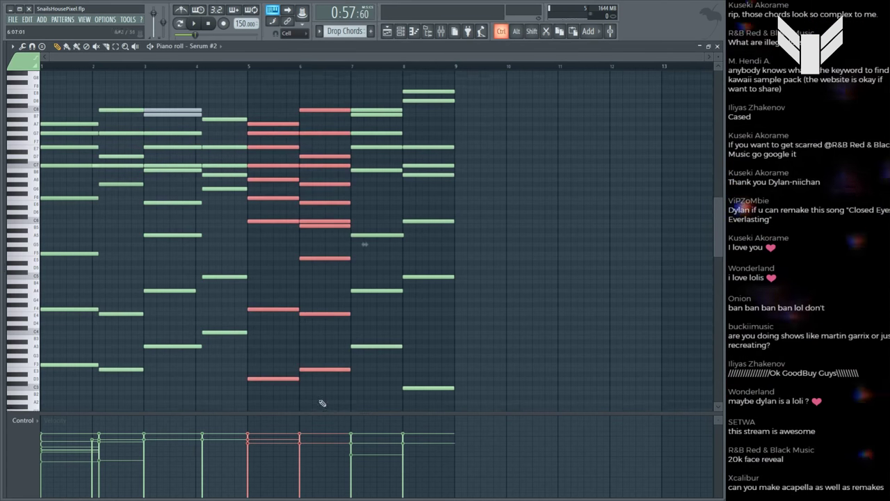
{"action": "key", "text": "ctrl+d"}
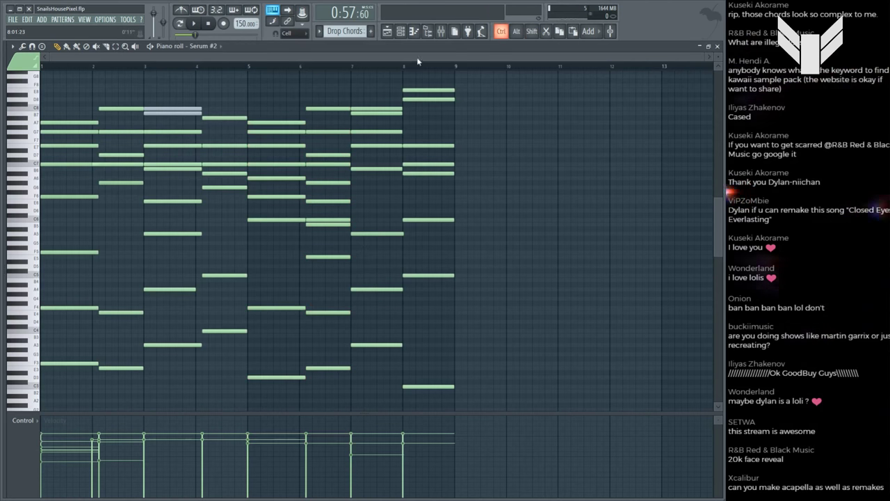
{"action": "left_click_drag", "start_coordinate": [380, 85], "coordinate": [421, 392]}
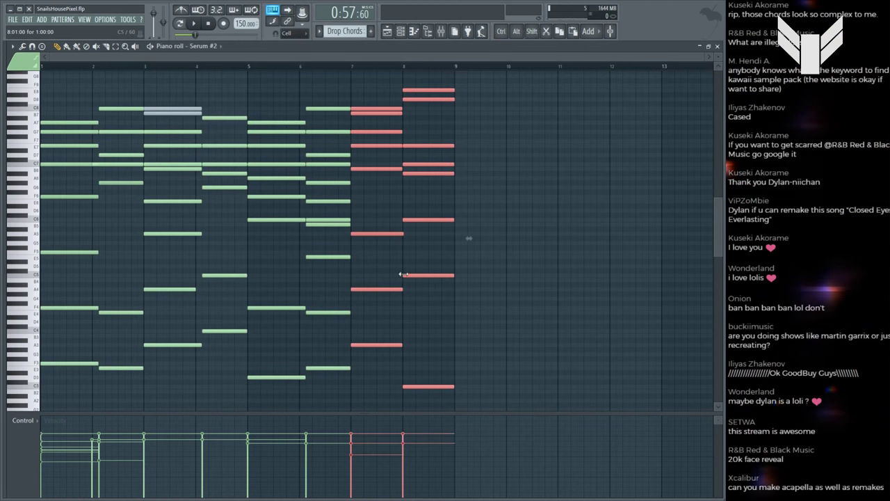
{"action": "left_click_drag", "start_coordinate": [402, 274], "coordinate": [410, 274]}
{"action": "left_click", "coordinate": [421, 257]}
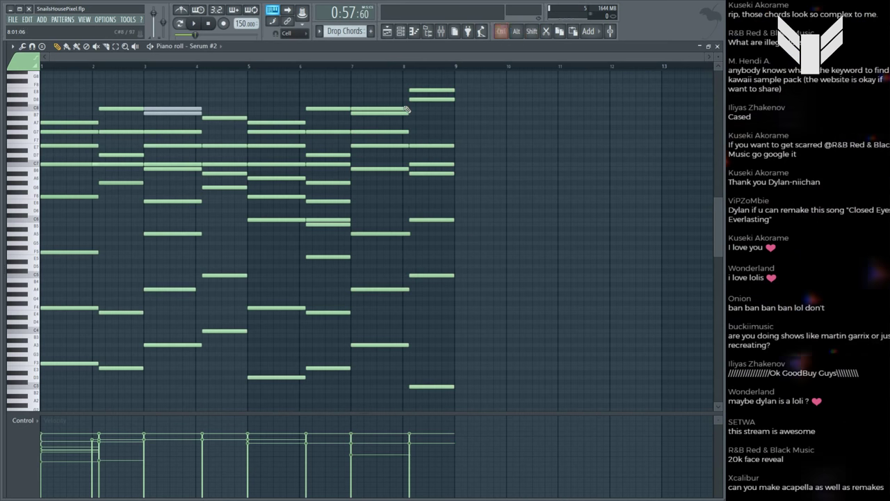
Step: Play the chords from the drop in the arrangement and save the project
{"action": "scroll", "coordinate": [533, 215], "scroll_direction": "up", "scroll_amount": 2}
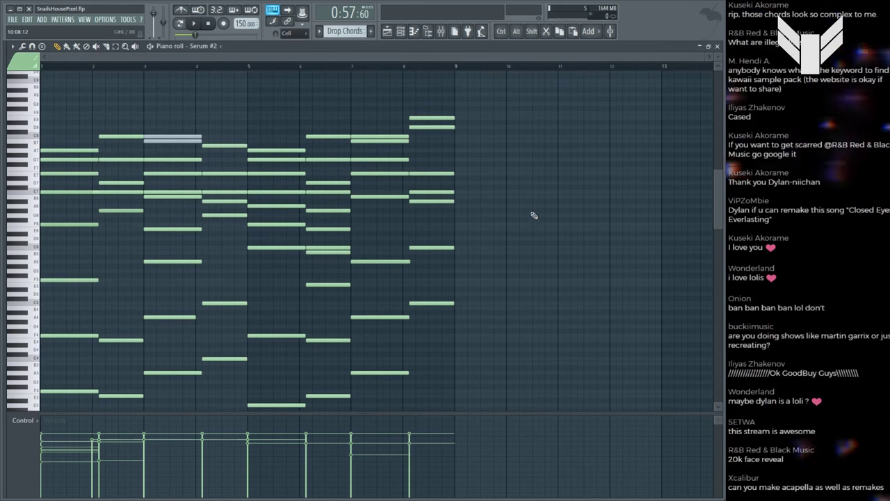
{"action": "key", "text": "space"}
{"action": "key", "text": "space"}
{"action": "key", "text": "F5"}
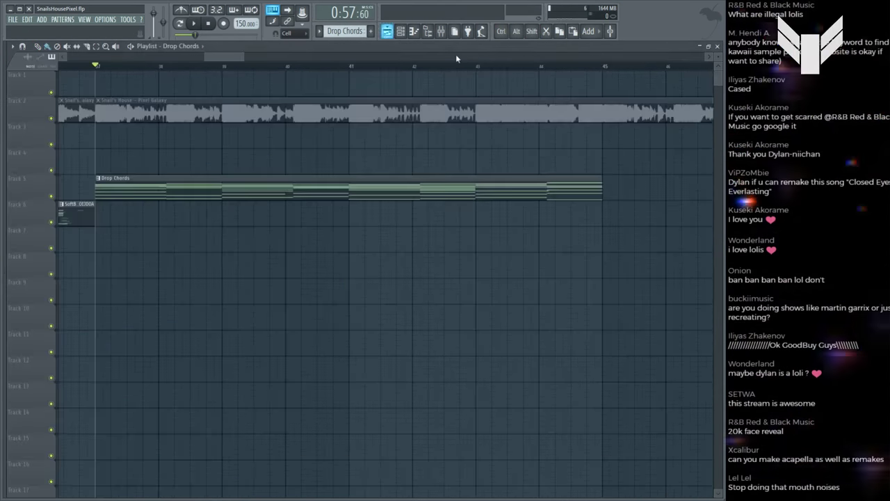
{"action": "scroll", "coordinate": [452, 64], "scroll_direction": "down", "scroll_amount": 3}
{"action": "key", "text": "ctrl+s"}
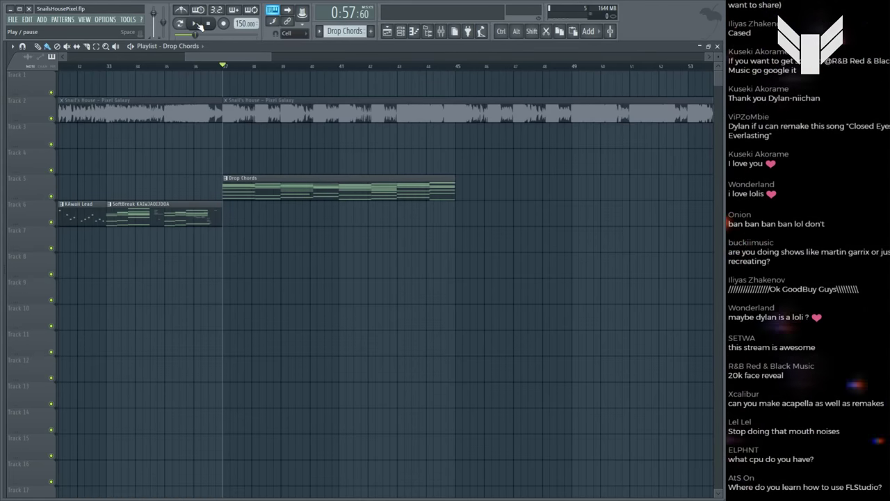
{"action": "left_click", "coordinate": [196, 23]}
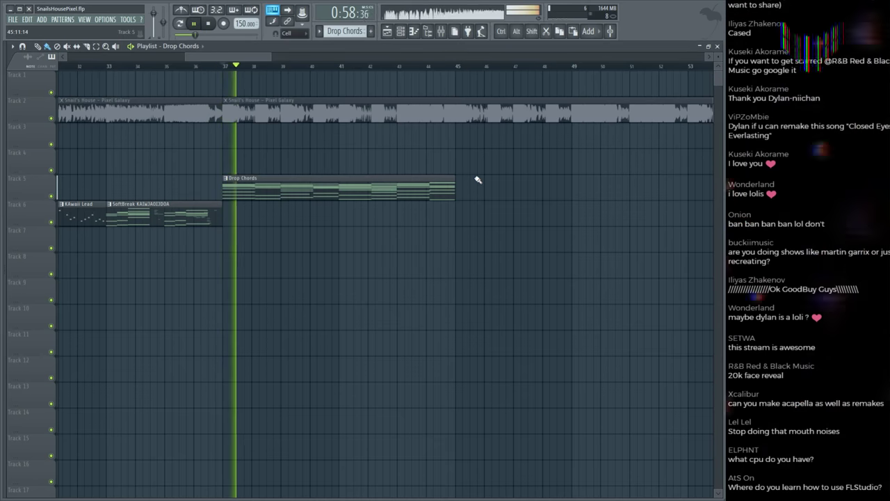
{"action": "key", "text": "space"}
{"action": "key", "text": "ctrl+s"}
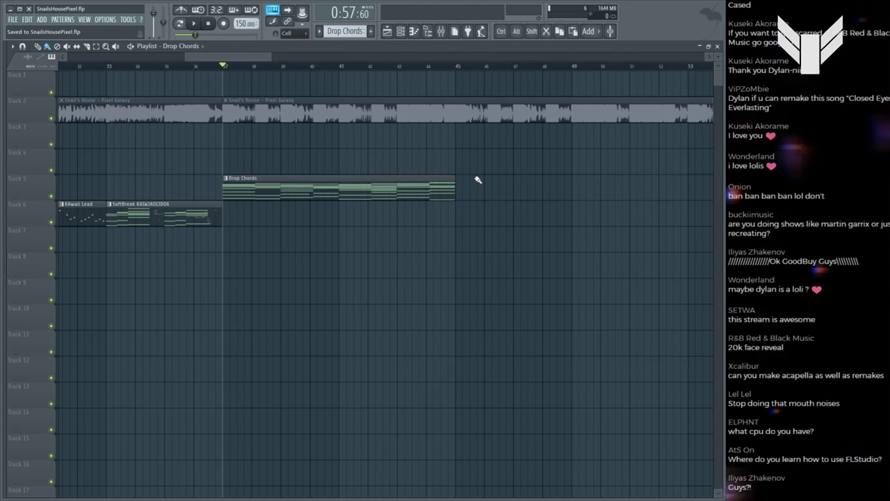
Step: Move the short note near bar 2 slightly earlier and replay the chord pattern
{"action": "key", "text": "ctrl"}
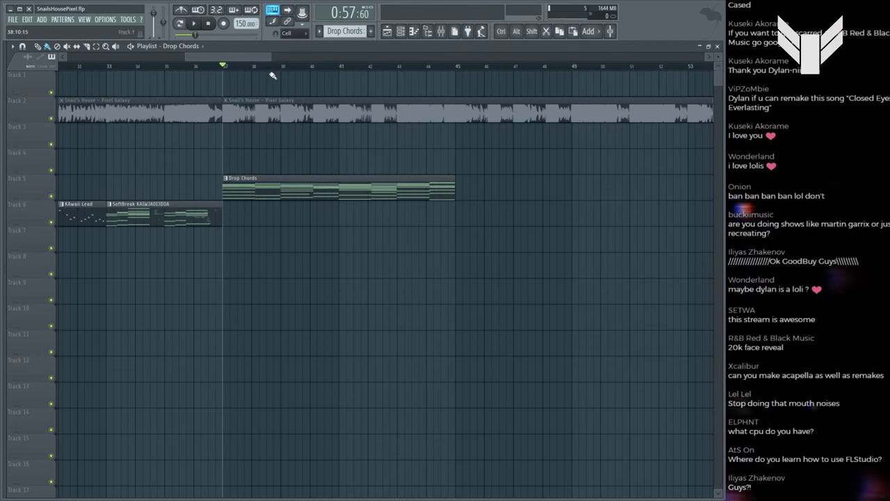
{"action": "scroll", "coordinate": [273, 75], "scroll_direction": "up", "scroll_amount": 3}
{"action": "key", "text": "space"}
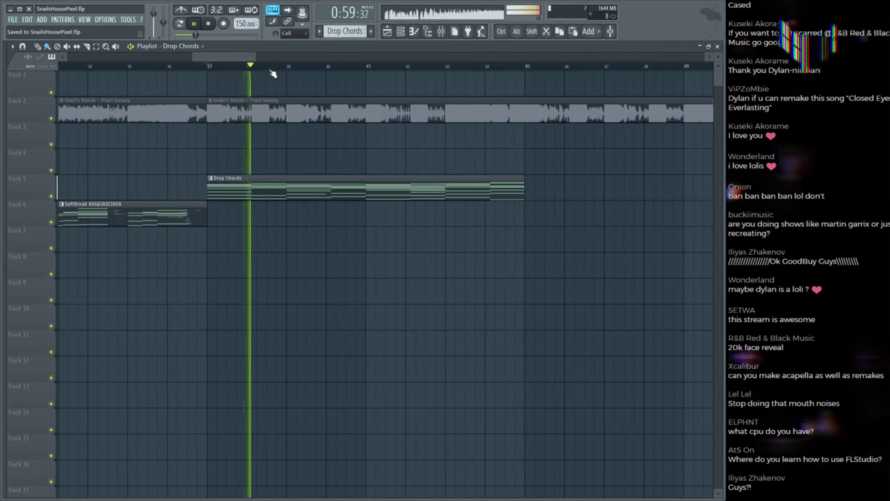
{"action": "key", "text": "space"}
{"action": "double_click", "coordinate": [302, 184]}
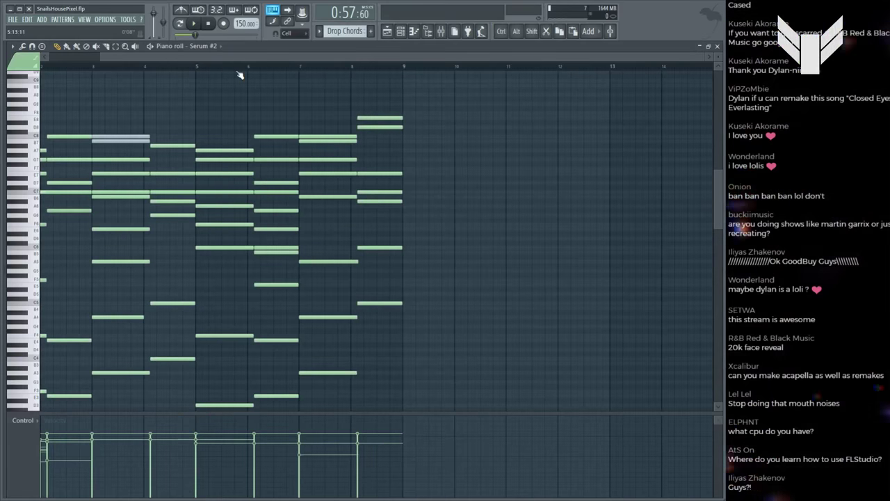
{"action": "scroll", "coordinate": [233, 72], "scroll_direction": "left", "scroll_amount": 2}
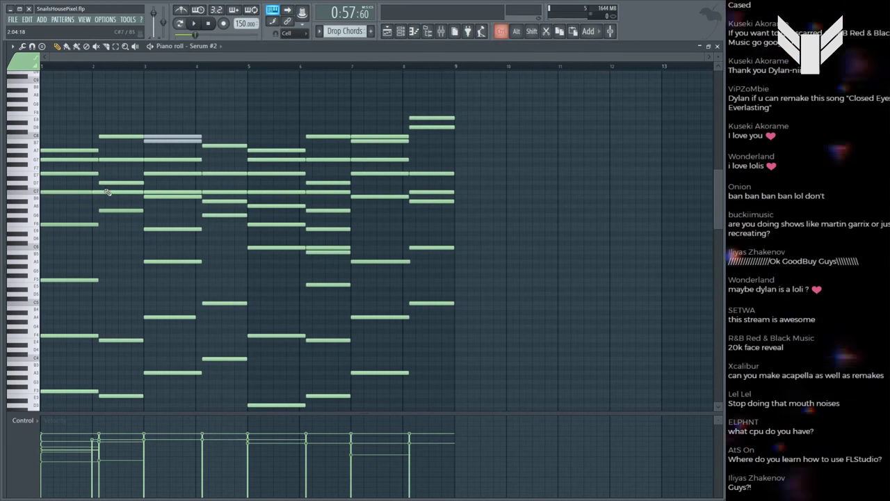
{"action": "left_click_drag", "start_coordinate": [107, 191], "coordinate": [91, 200]}
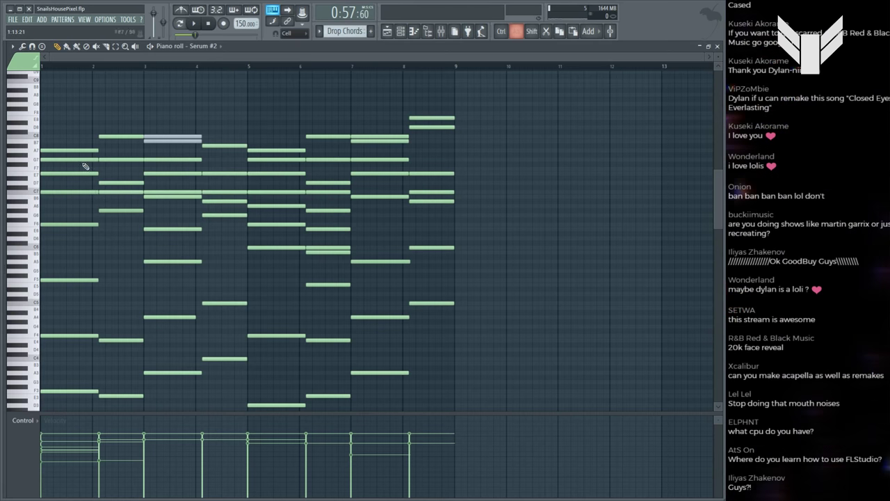
{"action": "key", "text": "space"}
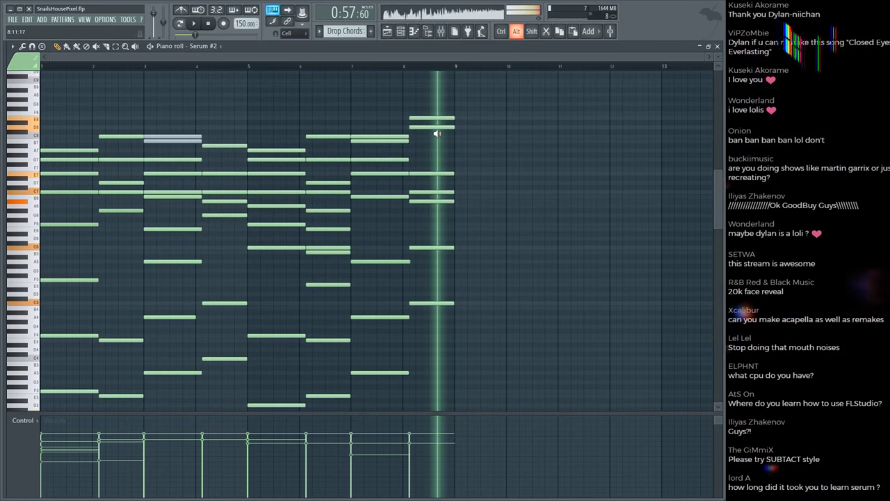
{"action": "key", "text": "F5"}
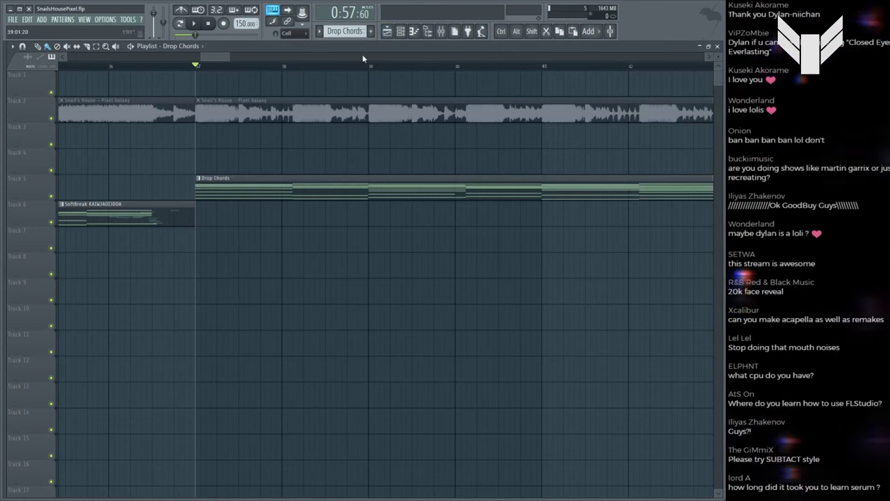
Step: Select the Snail's House clip at bar 37 and briefly play the arrangement
{"action": "scroll", "coordinate": [234, 74], "scroll_direction": "down", "scroll_amount": 2}
{"action": "scroll", "coordinate": [285, 83], "scroll_direction": "up", "scroll_amount": 2}
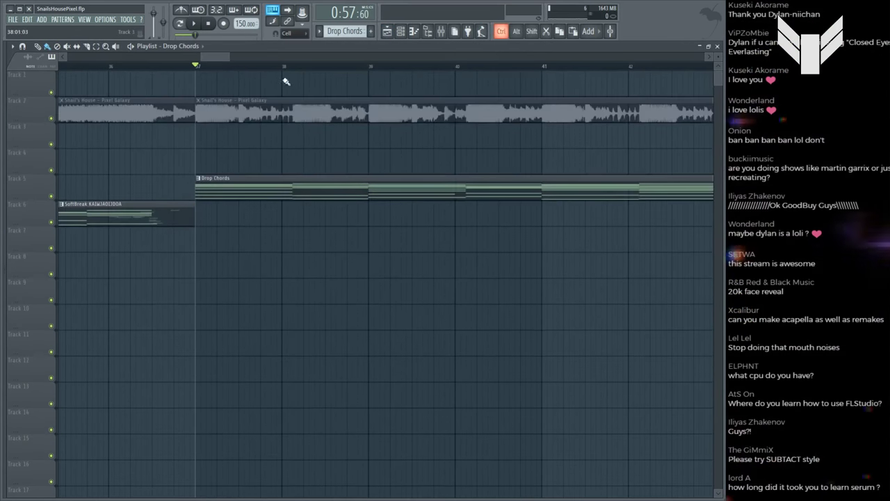
{"action": "scroll", "coordinate": [271, 70], "scroll_direction": "down", "scroll_amount": 1}
{"action": "key", "text": "F7"}
{"action": "key", "text": "F5"}
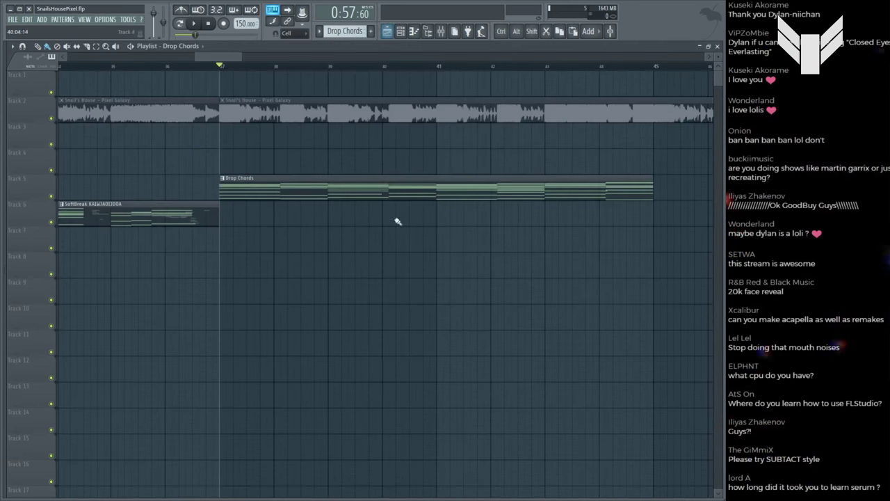
{"action": "scroll", "coordinate": [244, 67], "scroll_direction": "up", "scroll_amount": 3}
{"action": "left_click", "coordinate": [206, 107]}
{"action": "key", "text": "space"}
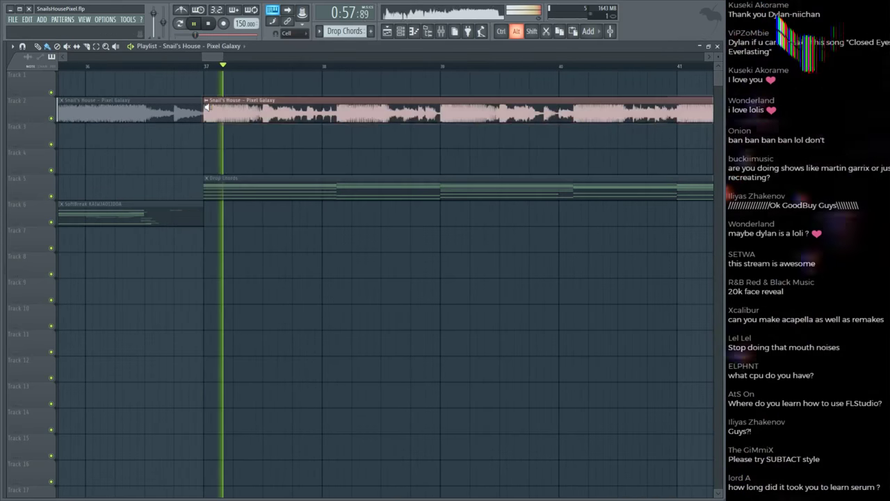
{"action": "key", "text": "space"}
Step: Mark the time range from just before bar 37 to bar 38 on the Playlist ruler
{"action": "key", "text": "F7"}
{"action": "key", "text": "F9"}
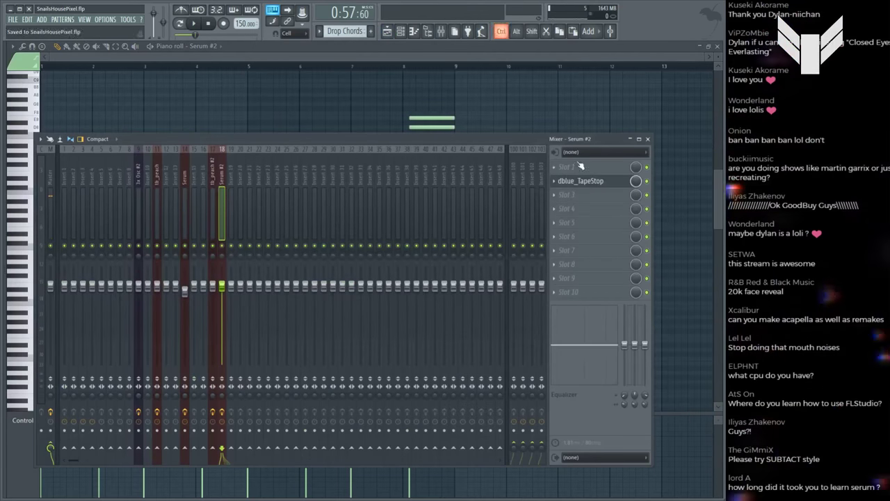
{"action": "left_click", "coordinate": [594, 182]}
{"action": "key", "text": "F5"}
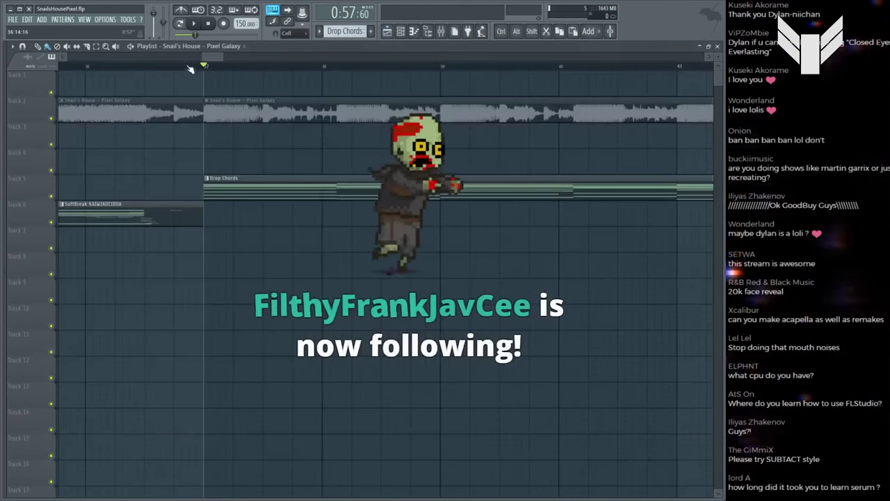
{"action": "left_click", "coordinate": [175, 66]}
{"action": "left_click_drag", "start_coordinate": [176, 68], "coordinate": [327, 67]}
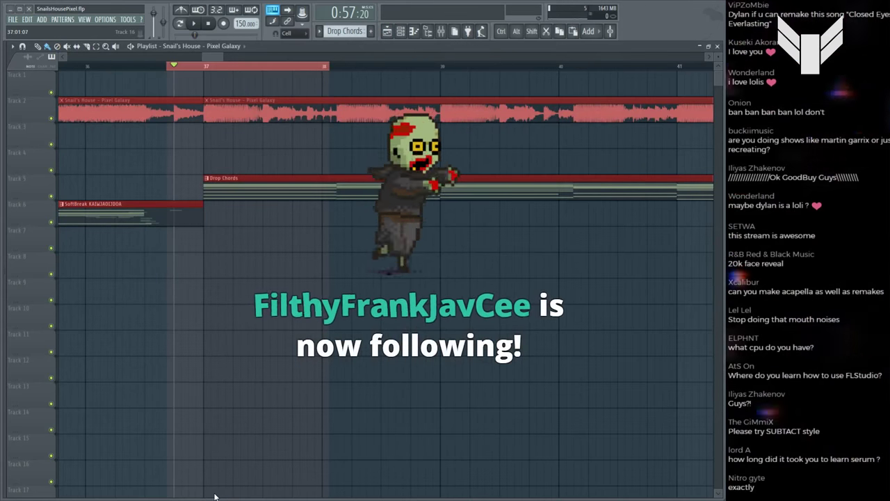
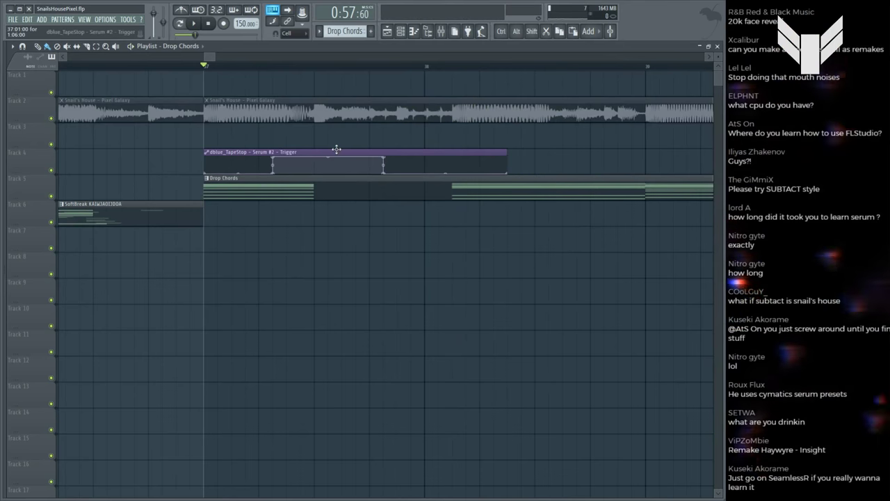
Step: Copy the dblue_TapeStop clip later, move the copy to Track 6, and shorten the Track 4 clip
{"action": "left_click_drag", "start_coordinate": [337, 149], "coordinate": [564, 136]}
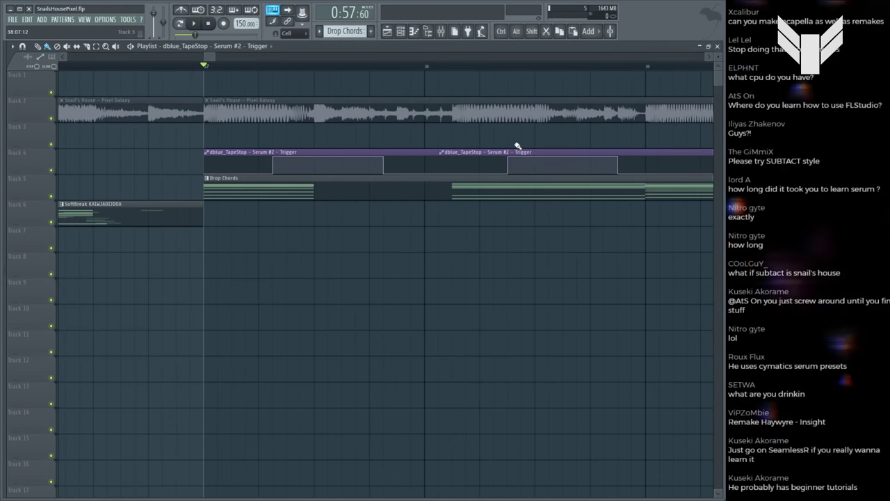
{"action": "key", "text": "space"}
{"action": "key", "text": "space"}
{"action": "scroll", "coordinate": [290, 72], "scroll_direction": "down", "scroll_amount": 3}
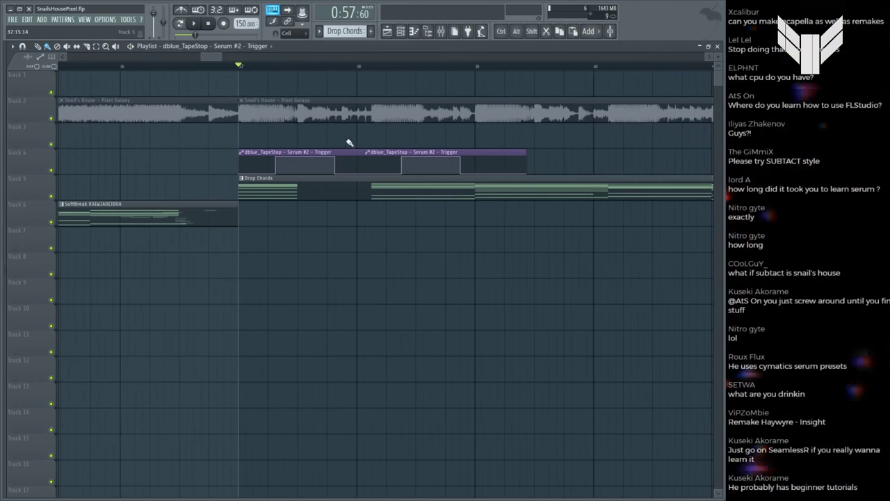
{"action": "left_click_drag", "start_coordinate": [402, 154], "coordinate": [403, 194]}
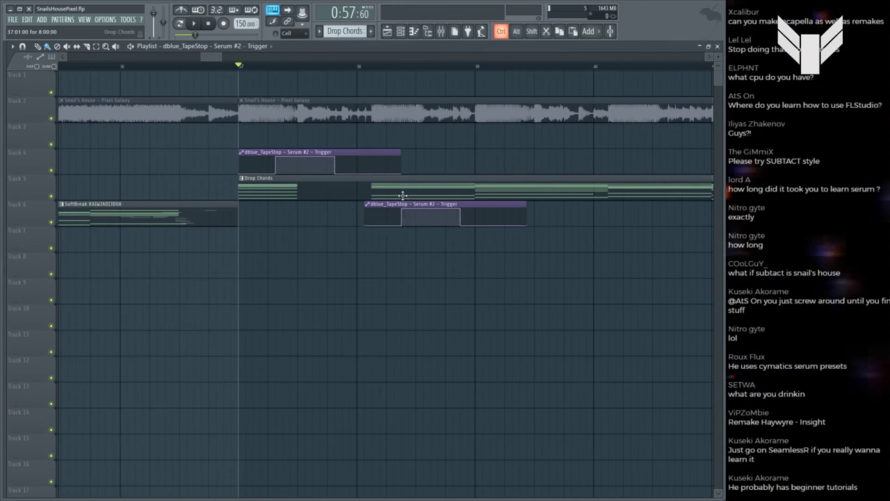
{"action": "left_click_drag", "start_coordinate": [398, 153], "coordinate": [357, 154]}
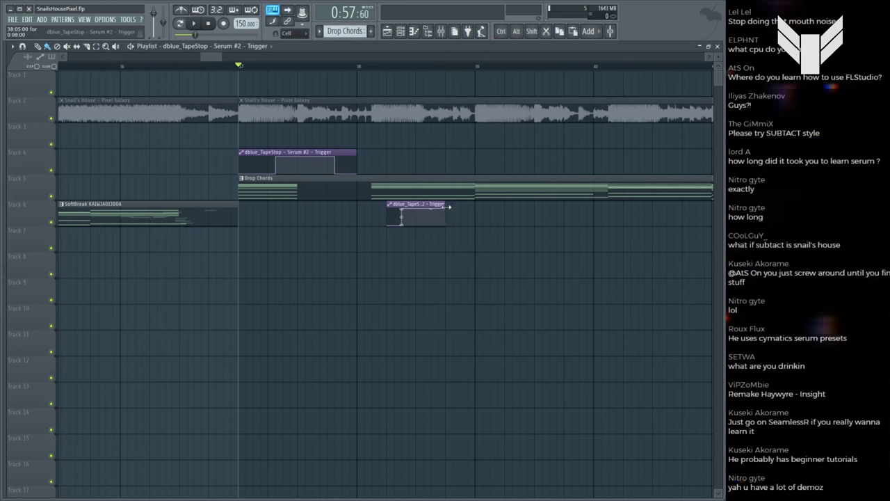
Step: Play the drop from bar 37 and nudge the Track 6 tape-stop clip slightly later
{"action": "scroll", "coordinate": [388, 64], "scroll_direction": "up", "scroll_amount": 2}
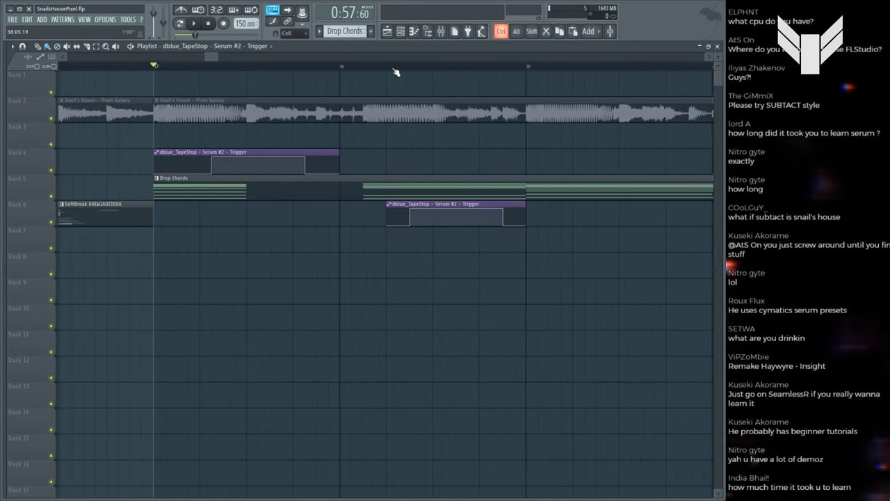
{"action": "key", "text": "space"}
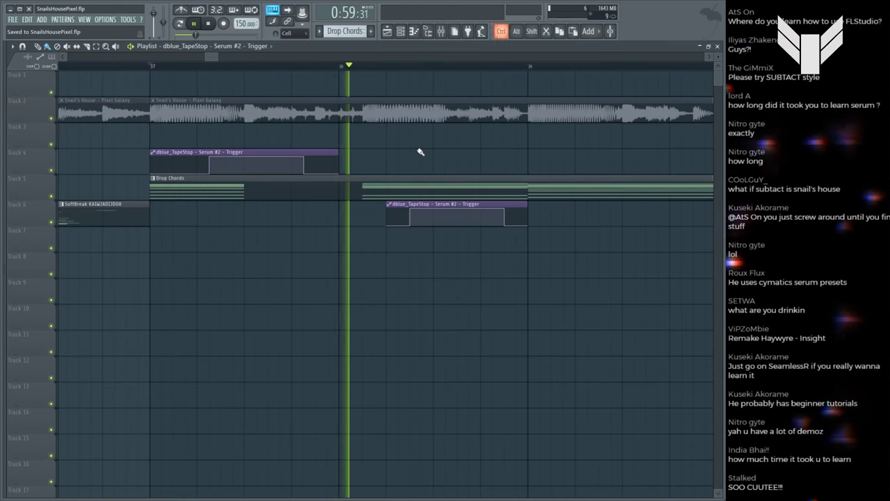
{"action": "key", "text": "space"}
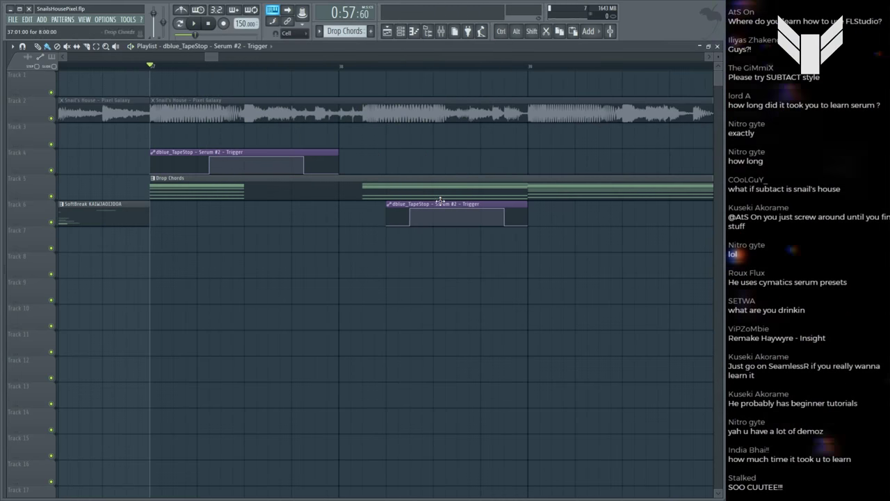
{"action": "left_click_drag", "start_coordinate": [453, 203], "coordinate": [469, 203]}
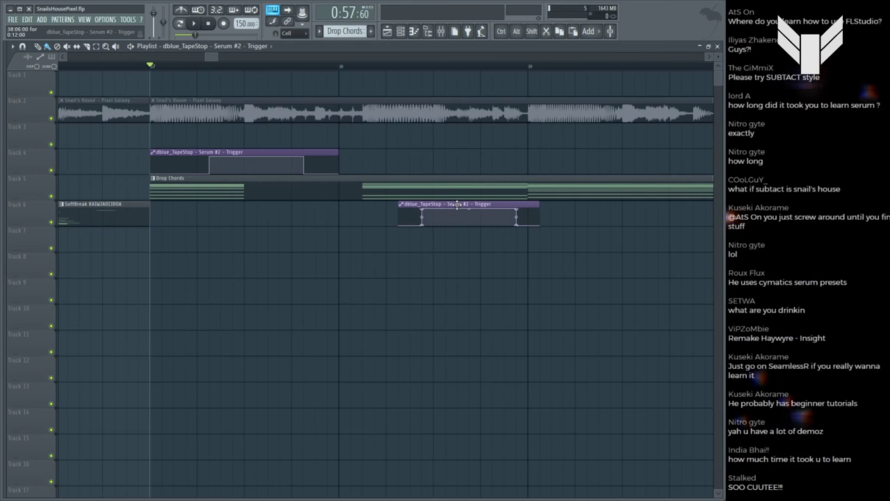
{"action": "key", "text": "space"}
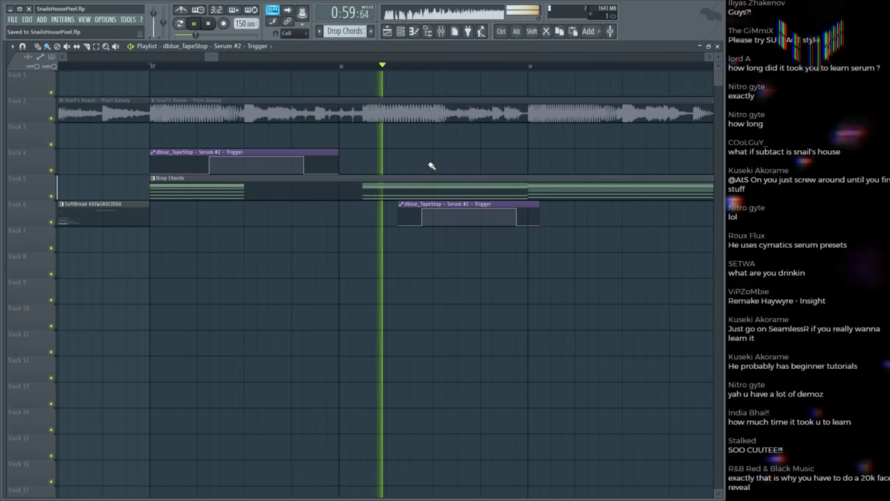
{"action": "double_click", "coordinate": [454, 190]}
Step: Select all Drop Chords notes and drag their ends left to turn them into short stabs
{"action": "scroll", "coordinate": [203, 69], "scroll_direction": "down", "scroll_amount": 3}
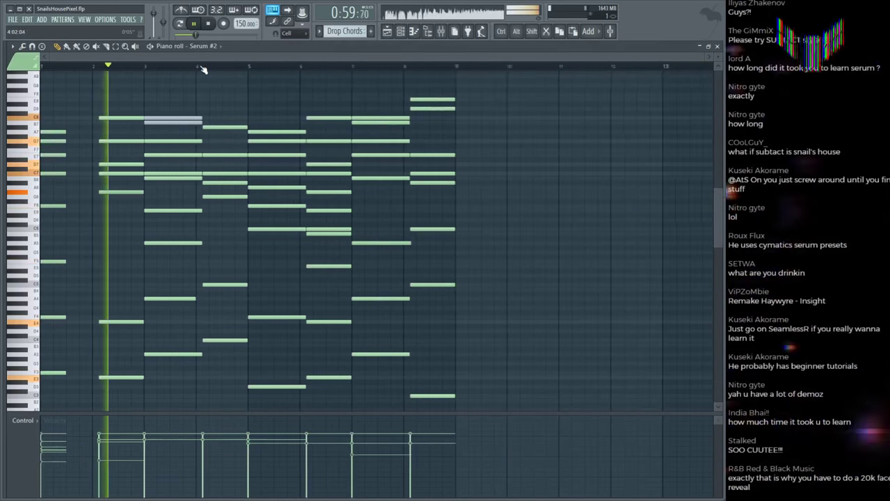
{"action": "left_click_drag", "start_coordinate": [134, 79], "coordinate": [428, 402]}
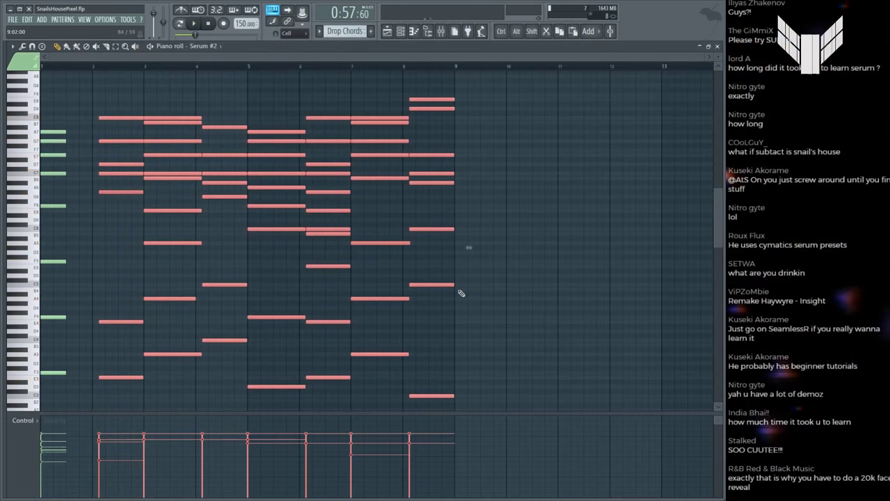
{"action": "left_click_drag", "start_coordinate": [455, 284], "coordinate": [432, 286]}
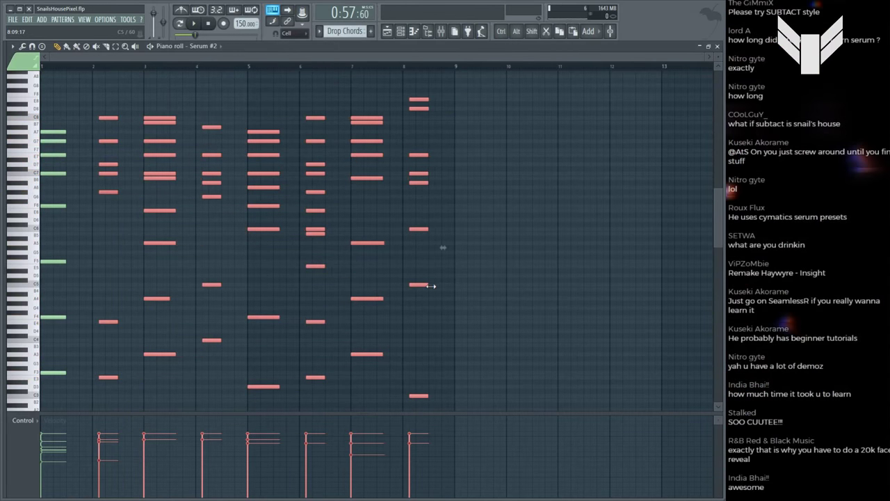
{"action": "left_click", "coordinate": [481, 264]}
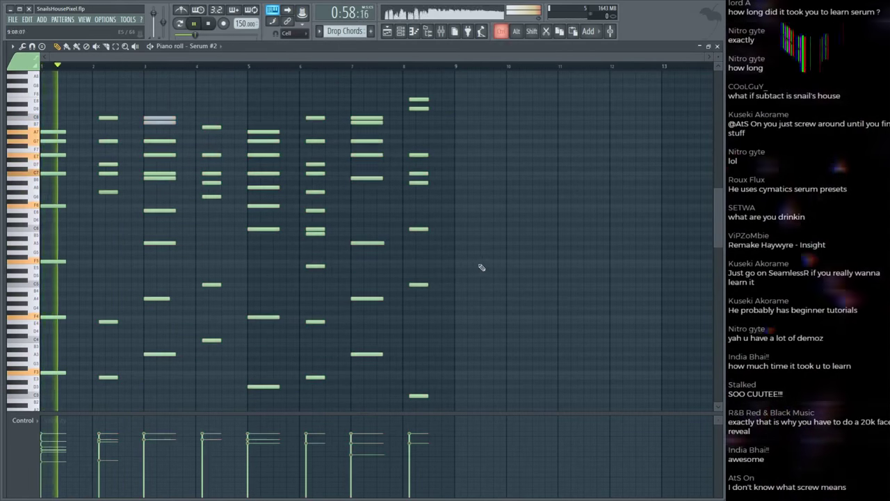
{"action": "key", "text": "F5"}
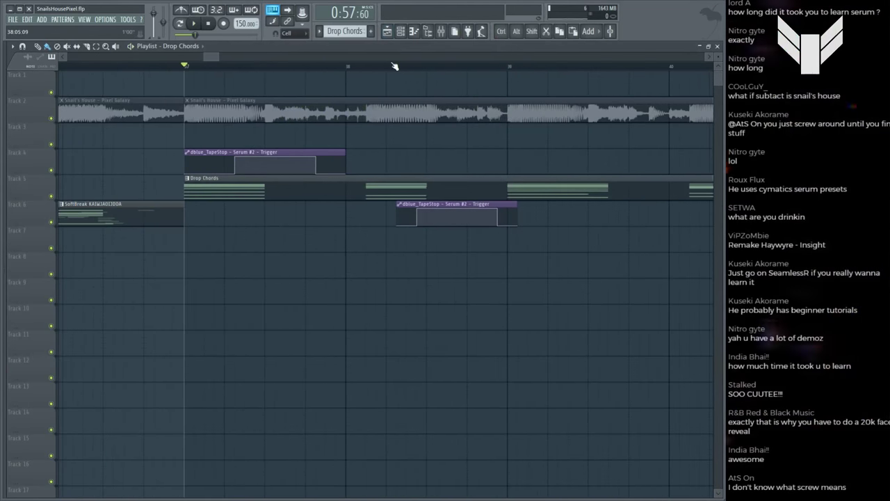
{"action": "scroll", "coordinate": [394, 66], "scroll_direction": "down", "scroll_amount": 3}
Step: Move the Track 6 tape-stop clip up to Track 4 and duplicate both Track 4 clips further along
{"action": "scroll", "coordinate": [394, 66], "scroll_direction": "up", "scroll_amount": 1}
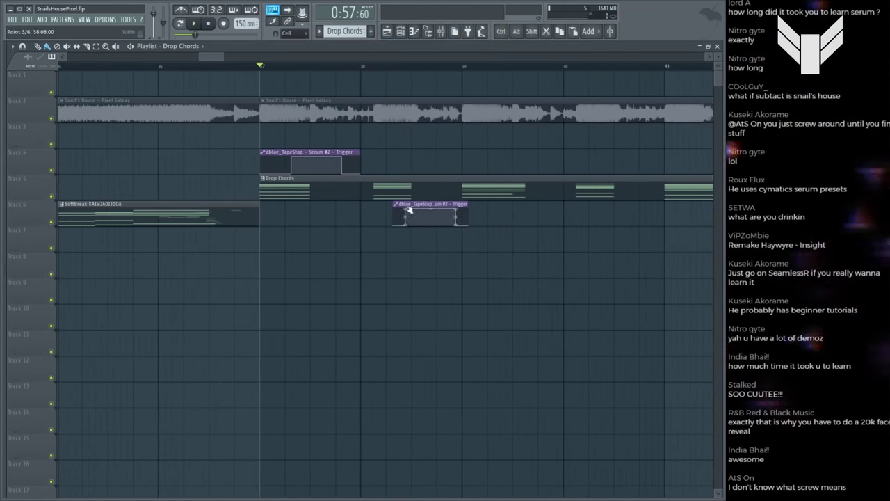
{"action": "left_click_drag", "start_coordinate": [431, 202], "coordinate": [431, 149]}
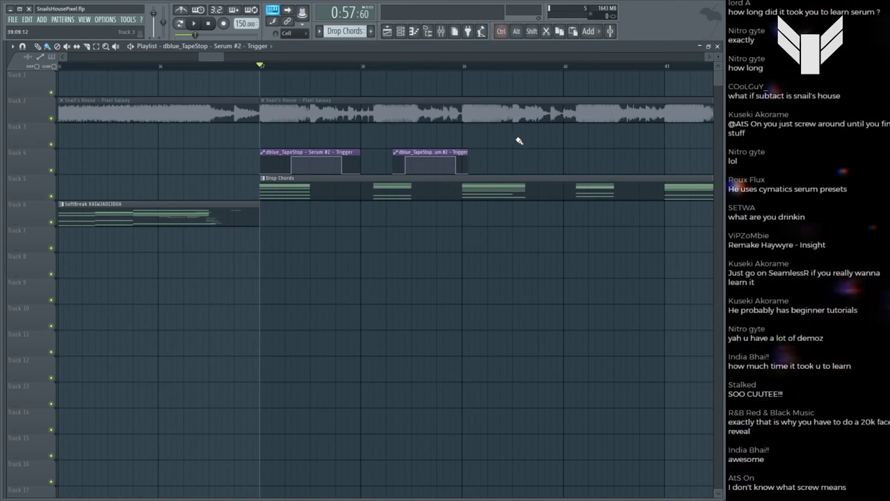
{"action": "left_click_drag", "start_coordinate": [521, 124], "coordinate": [275, 152]}
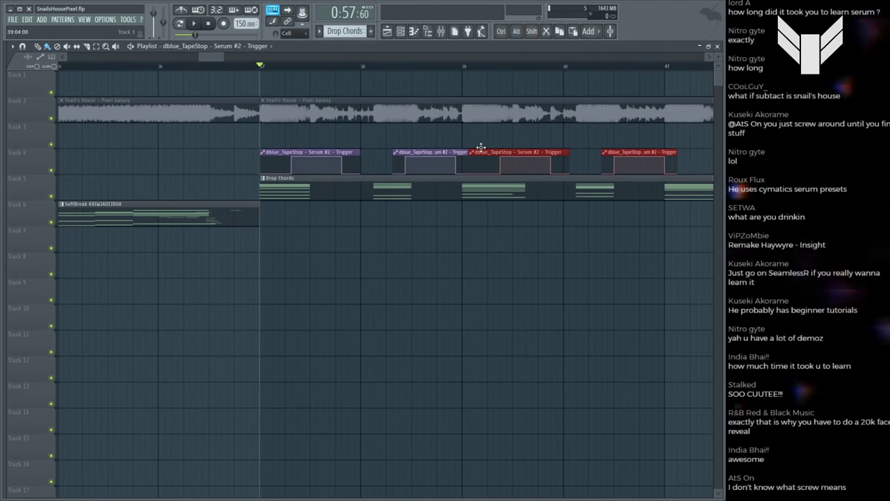
{"action": "right_click", "coordinate": [486, 157]}
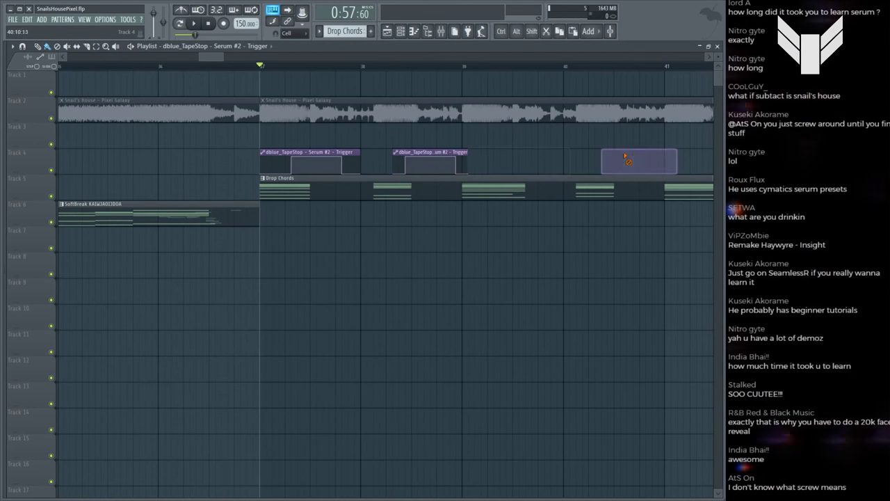
{"action": "left_click_drag", "start_coordinate": [501, 174], "coordinate": [278, 150]}
{"action": "key", "text": "ctrl+b"}
{"action": "key", "text": "space"}
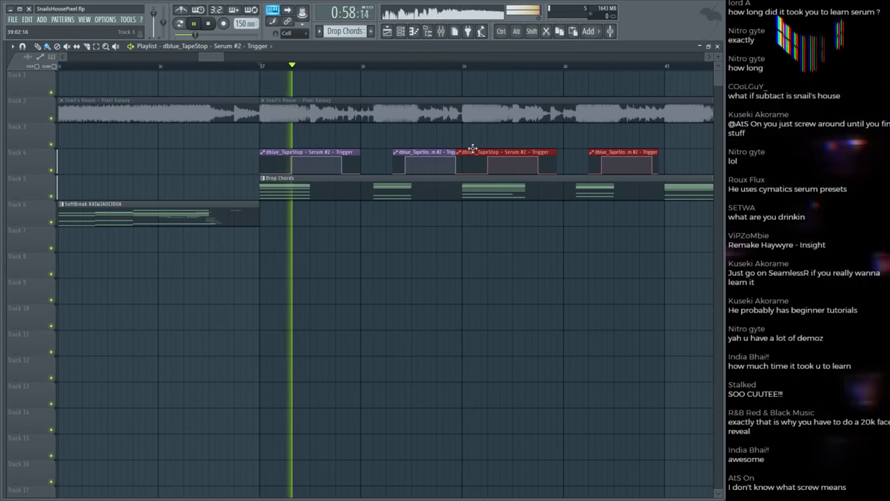
{"action": "left_click", "coordinate": [466, 136], "text": "ctrl"}
Step: Nudge the middle tape-stop clip earlier, then later, checking the timing from bar 38
{"action": "scroll", "coordinate": [372, 74], "scroll_direction": "up", "scroll_amount": 3}
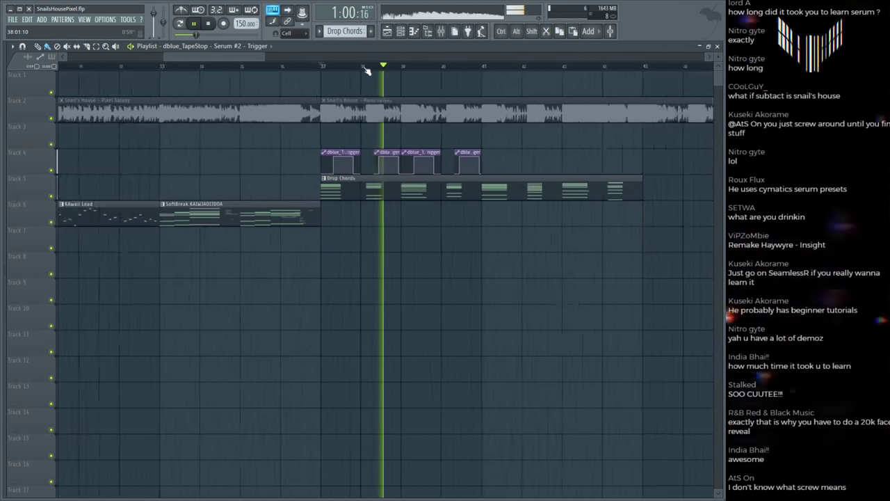
{"action": "left_click", "coordinate": [340, 110]}
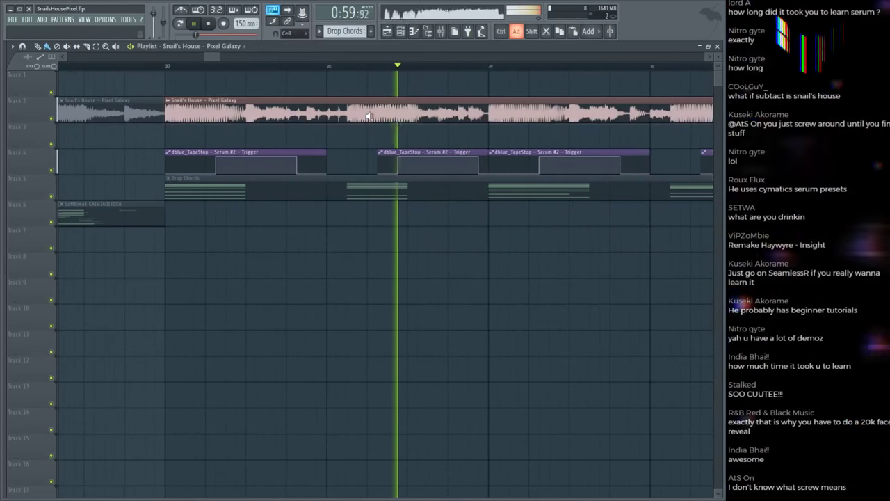
{"action": "key", "text": "space"}
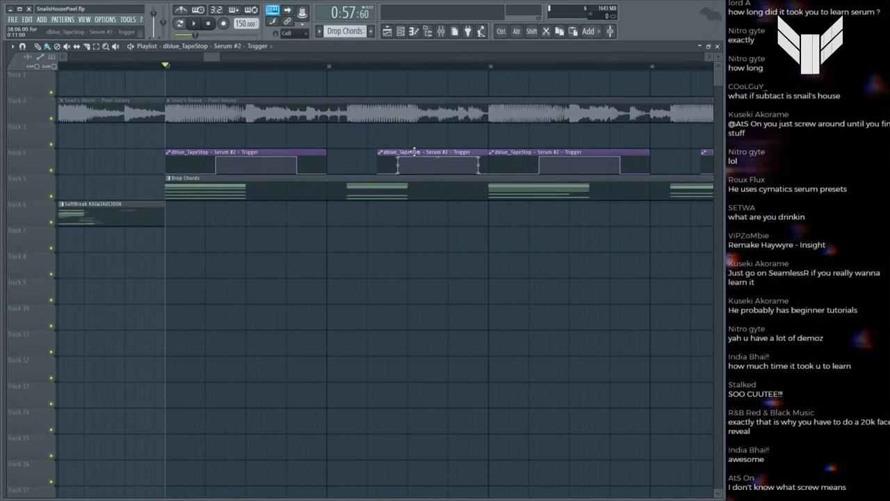
{"action": "left_click_drag", "start_coordinate": [414, 151], "coordinate": [393, 151]}
{"action": "key", "text": "space"}
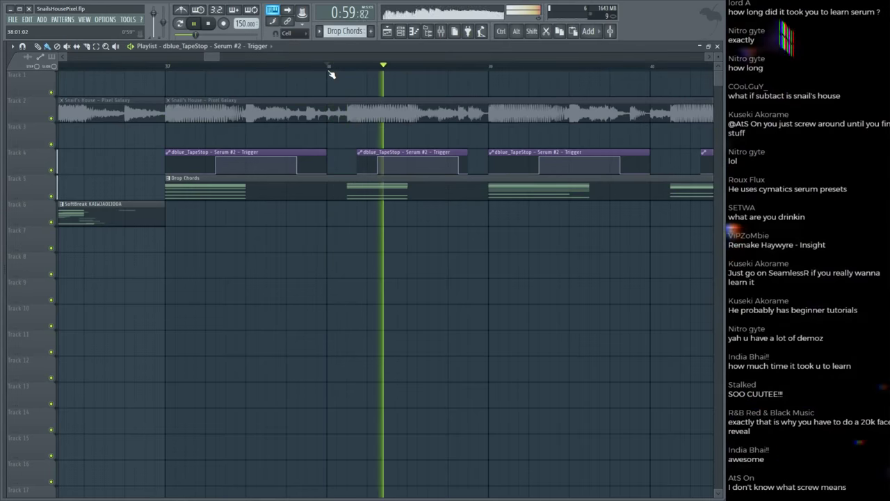
{"action": "key", "text": "space"}
{"action": "left_click_drag", "start_coordinate": [396, 151], "coordinate": [406, 152]}
{"action": "key", "text": "space"}
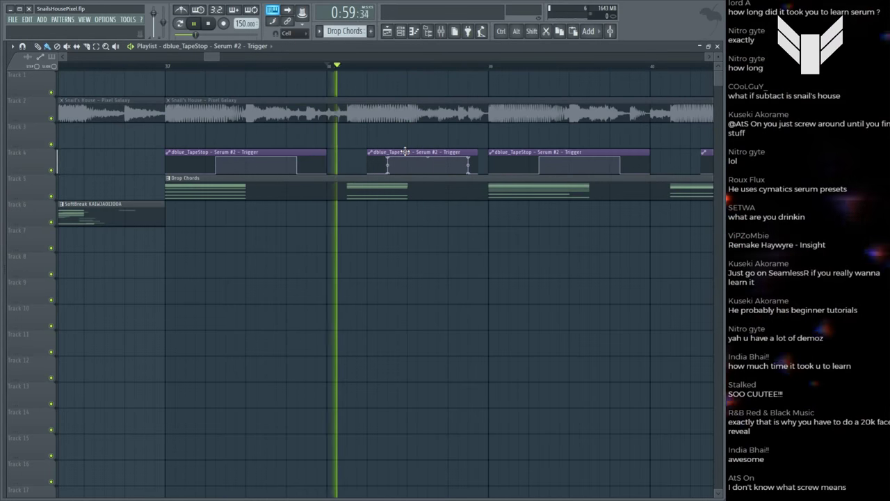
{"action": "key", "text": "space"}
Step: Replay from bar 38 and shift the middle tape-stop clip slightly earlier again
{"action": "left_click", "coordinate": [338, 112]}
{"action": "key", "text": "space"}
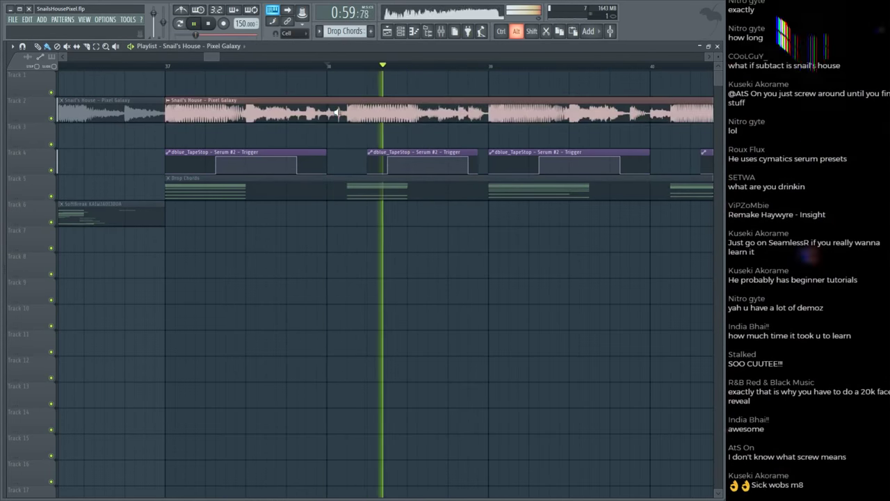
{"action": "key", "text": "space"}
{"action": "key", "text": "space"}
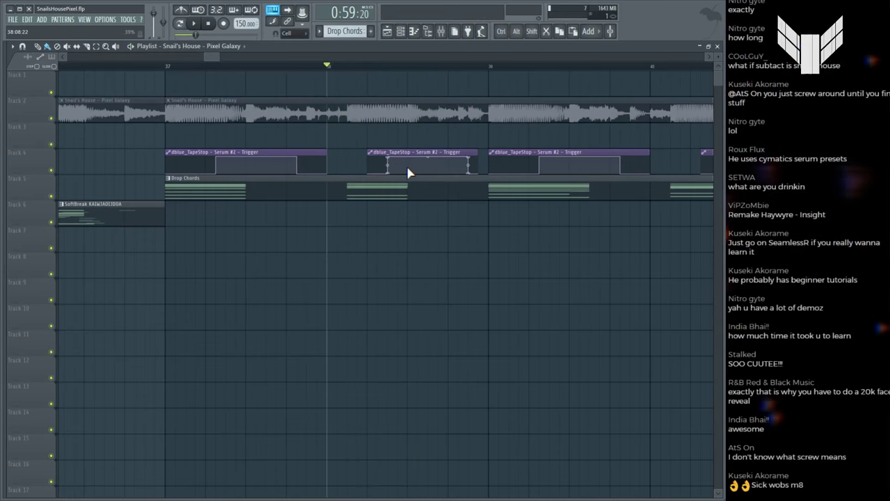
{"action": "key", "text": "space"}
{"action": "left_click", "coordinate": [380, 118]}
{"action": "key", "text": "space"}
{"action": "key", "text": "space"}
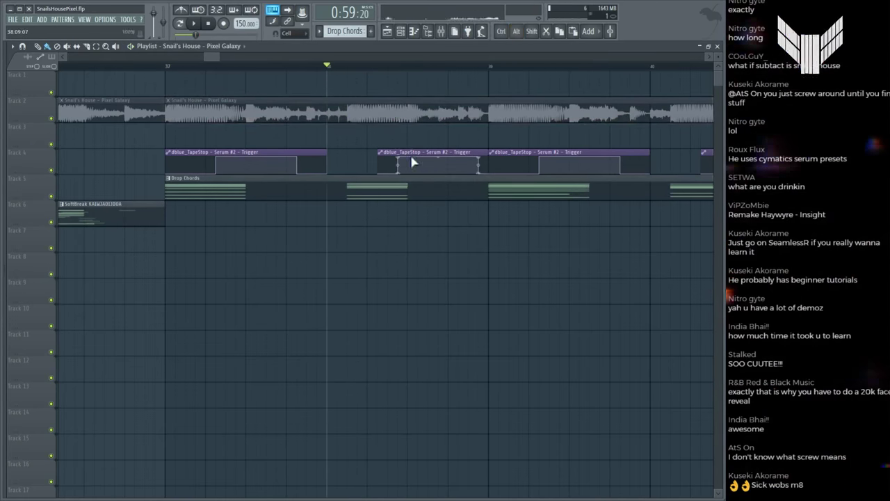
{"action": "left_click_drag", "start_coordinate": [411, 159], "coordinate": [389, 151]}
{"action": "key", "text": "space"}
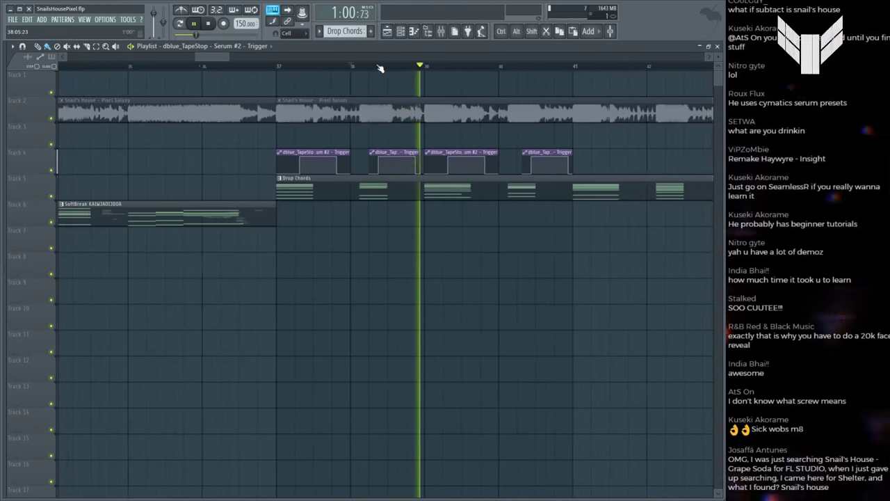
{"action": "key", "text": "space"}
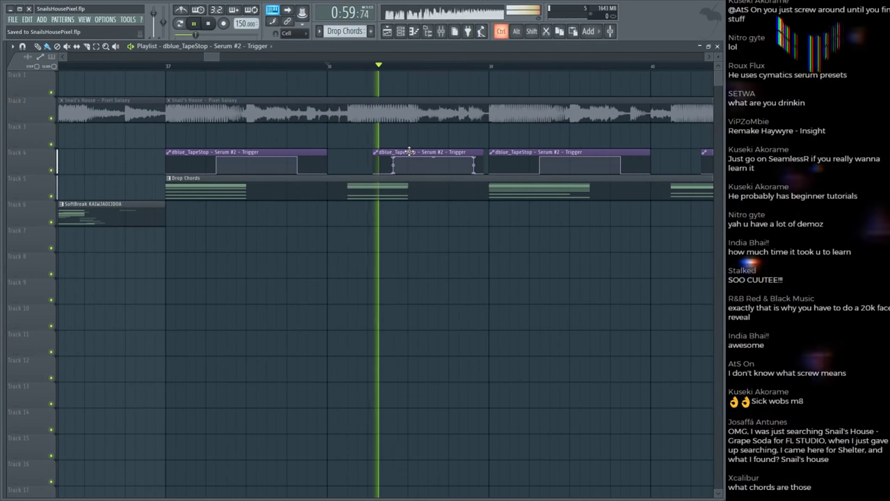
{"action": "key", "text": "space"}
Step: Duplicate the four Track 4 tape-stop clips to fill bars 41–45 and save the project
{"action": "scroll", "coordinate": [377, 68], "scroll_direction": "down", "scroll_amount": 4}
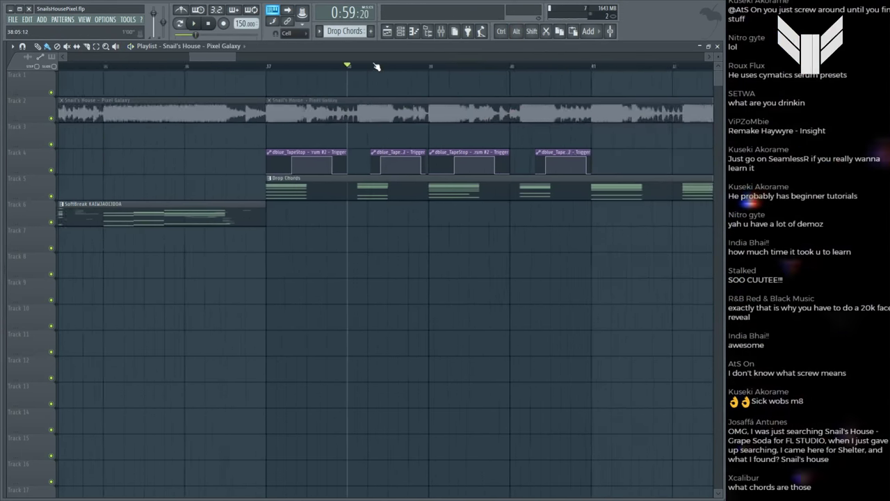
{"action": "left_click_drag", "start_coordinate": [329, 159], "coordinate": [334, 156]}
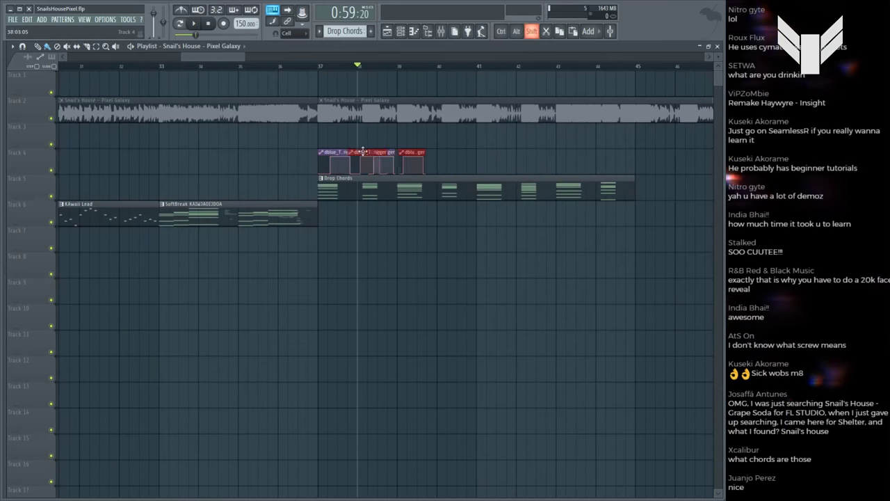
{"action": "left_click_drag", "start_coordinate": [502, 167], "coordinate": [324, 149]}
{"action": "key", "text": "ctrl+b"}
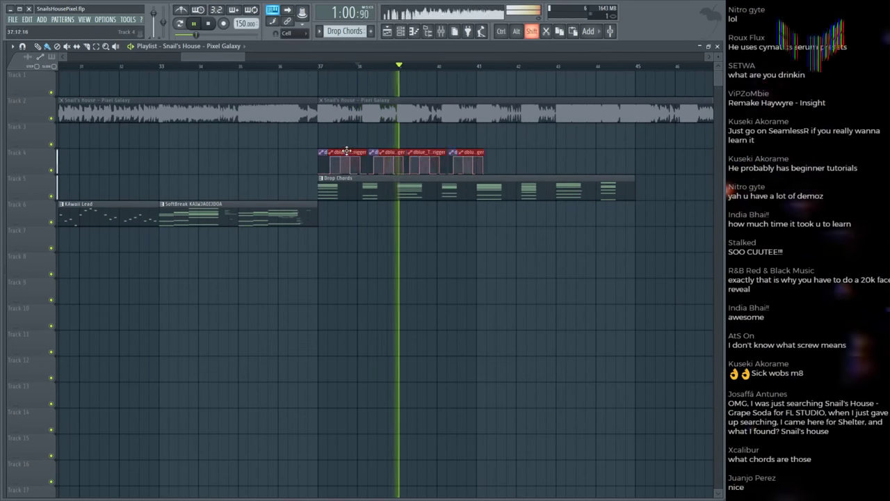
{"action": "key", "text": "ctrl+d"}
{"action": "key", "text": "ctrl+s"}
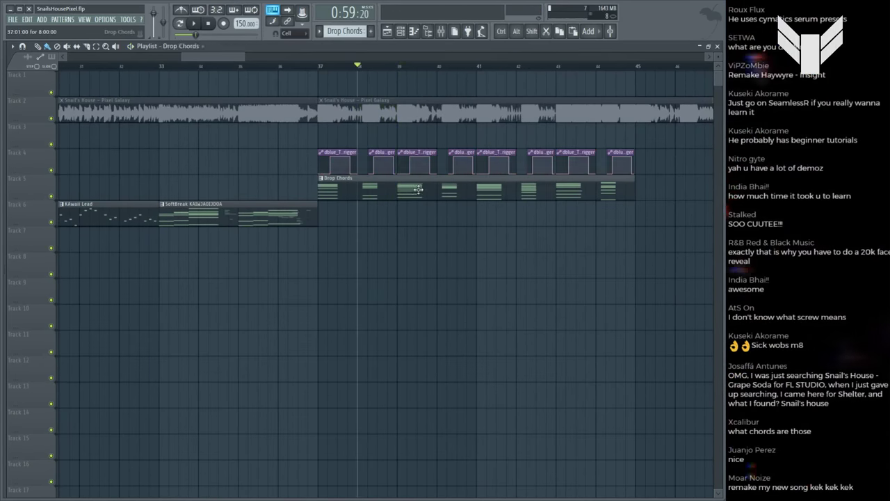
{"action": "double_click", "coordinate": [419, 189]}
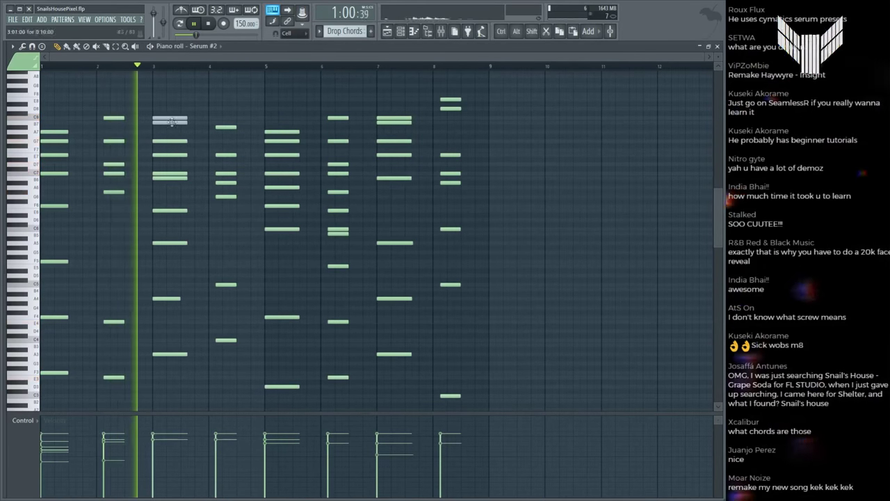
Step: Select the bar 3, 5 and 7 chords together and drag their note ends shorter
{"action": "left_click_drag", "start_coordinate": [161, 101], "coordinate": [183, 359]}
{"action": "left_click", "coordinate": [285, 313], "text": "ctrl+shift"}
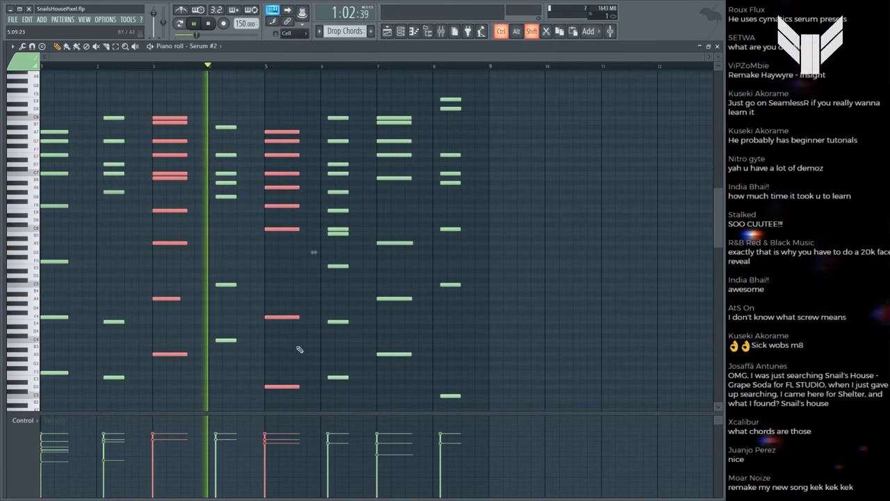
{"action": "left_click_drag", "start_coordinate": [394, 96], "coordinate": [394, 410]}
{"action": "left_click_drag", "start_coordinate": [412, 353], "coordinate": [407, 353]}
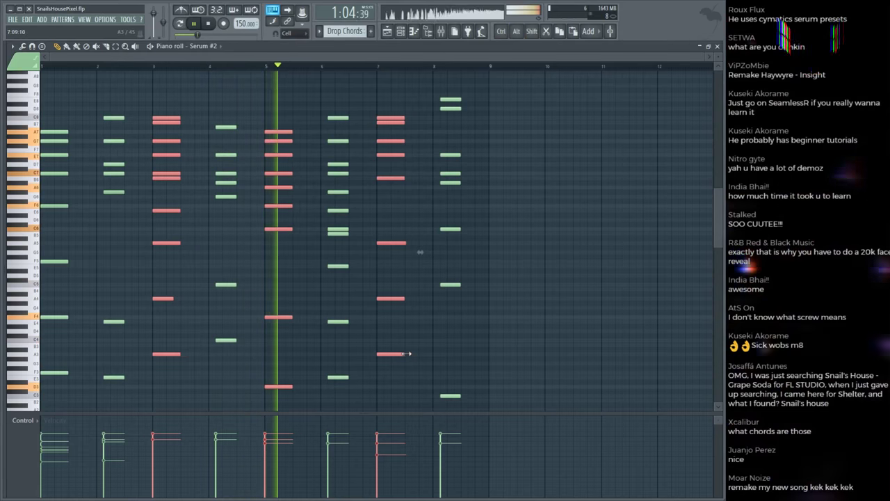
{"action": "key", "text": "F5"}
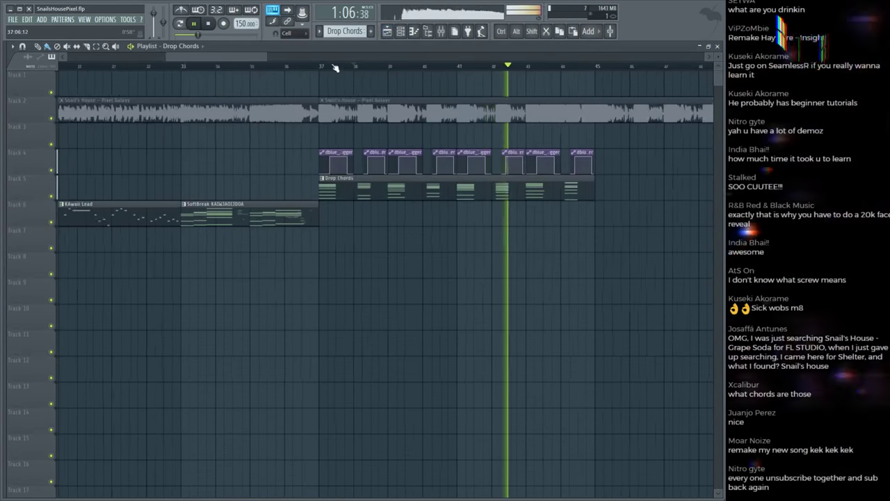
Step: Audition the Pixel Galaxy reference audio from just before the drop and save the project
{"action": "scroll", "coordinate": [334, 67], "scroll_direction": "down", "scroll_amount": 3}
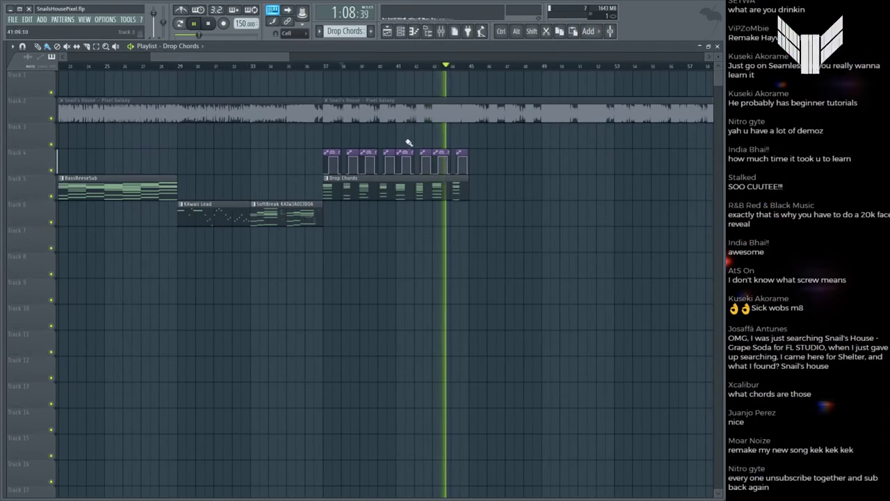
{"action": "key", "text": "F6"}
{"action": "key", "text": "F6"}
{"action": "left_click", "coordinate": [341, 66]}
{"action": "left_click", "coordinate": [316, 66]}
{"action": "scroll", "coordinate": [318, 66], "scroll_direction": "up", "scroll_amount": 2}
{"action": "key", "text": "space"}
{"action": "left_click", "coordinate": [337, 105], "text": "alt"}
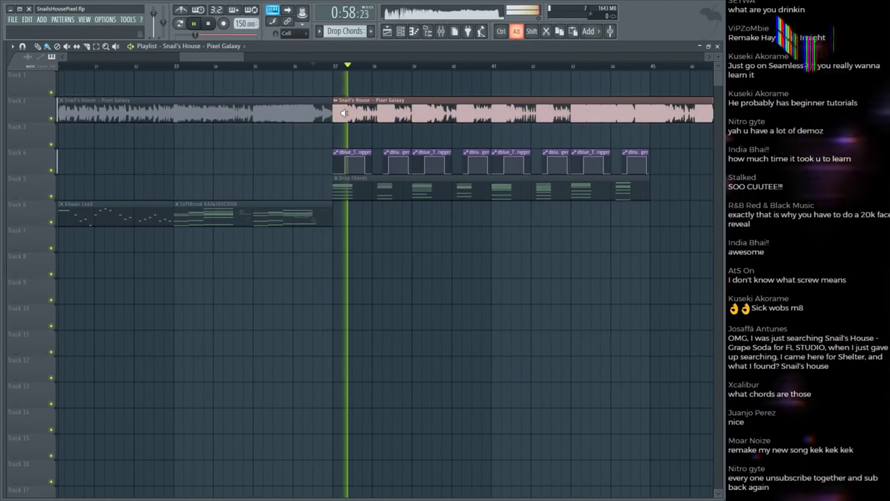
{"action": "scroll", "coordinate": [363, 60], "scroll_direction": "down", "scroll_amount": 3}
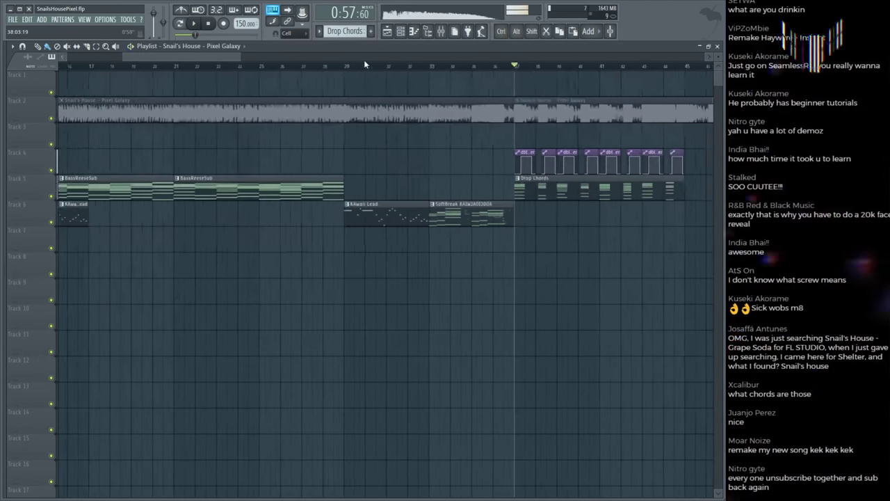
{"action": "key", "text": "ctrl+s"}
Step: Play the drop back, then set playback to start at bar 42
{"action": "scroll", "coordinate": [376, 70], "scroll_direction": "down", "scroll_amount": 3}
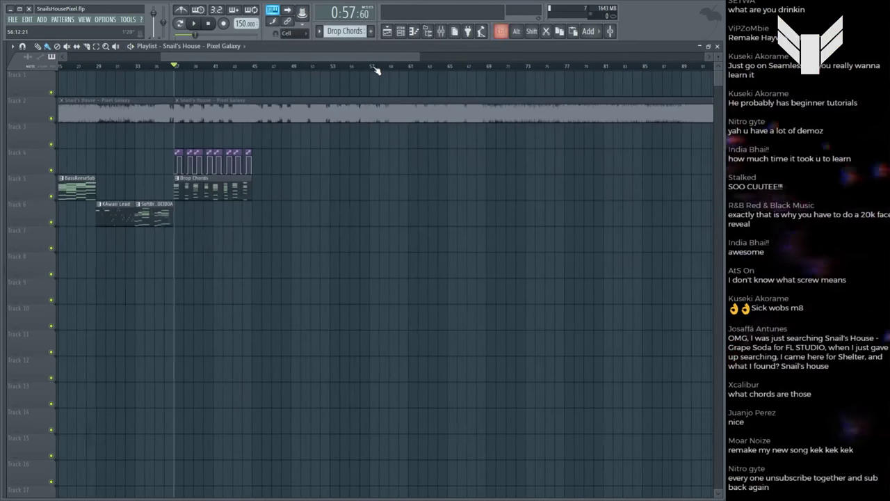
{"action": "scroll", "coordinate": [376, 70], "scroll_direction": "down", "scroll_amount": 2}
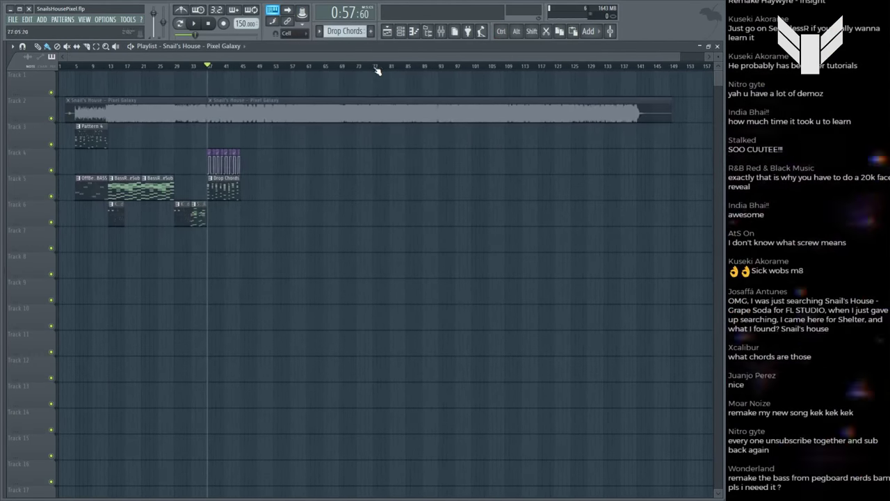
{"action": "scroll", "coordinate": [192, 67], "scroll_direction": "up", "scroll_amount": 4}
{"action": "key", "text": "space"}
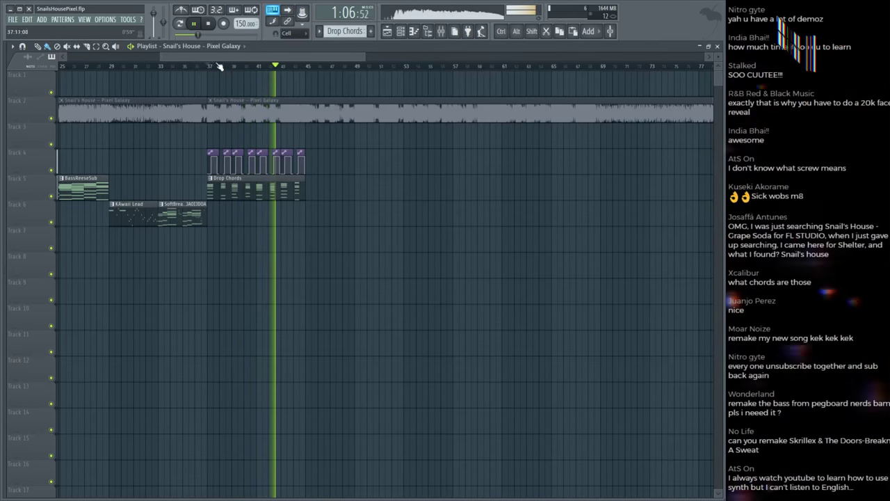
{"action": "scroll", "coordinate": [218, 66], "scroll_direction": "up", "scroll_amount": 4}
{"action": "key", "text": "space"}
{"action": "scroll", "coordinate": [397, 77], "scroll_direction": "up", "scroll_amount": 3}
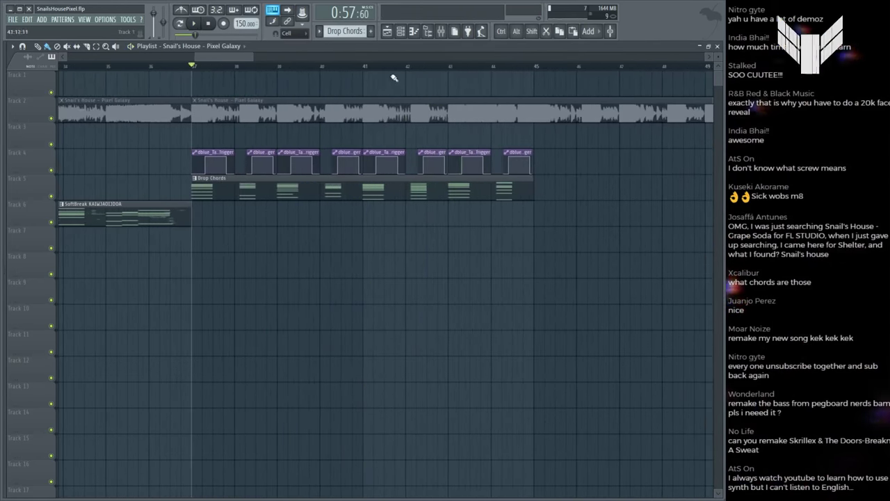
{"action": "left_click", "coordinate": [407, 66]}
Step: Open the Drop Chords notes and preview a chord with Alt+right-click
{"action": "key", "text": "space"}
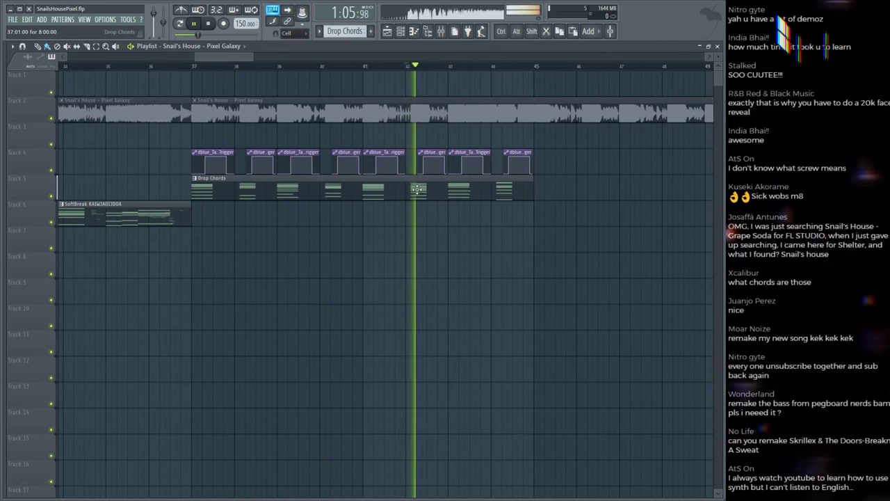
{"action": "key", "text": "F7"}
{"action": "scroll", "coordinate": [358, 139], "scroll_direction": "down", "scroll_amount": 3}
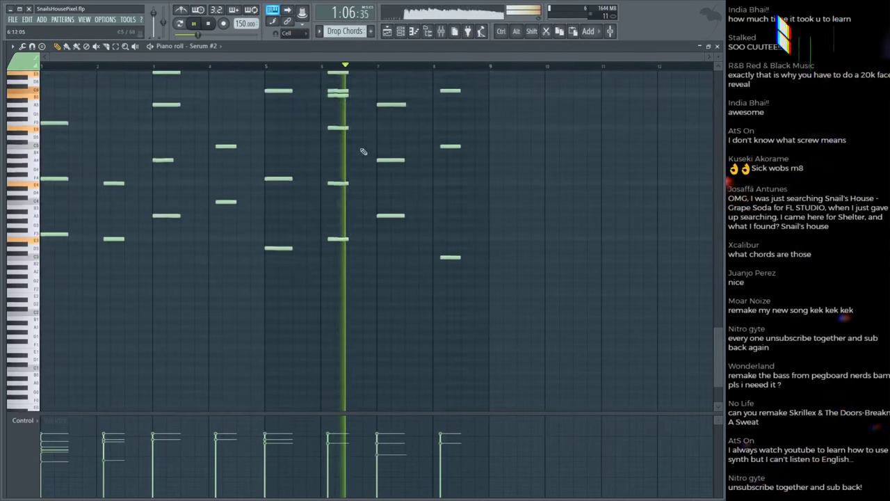
{"action": "key", "text": "space"}
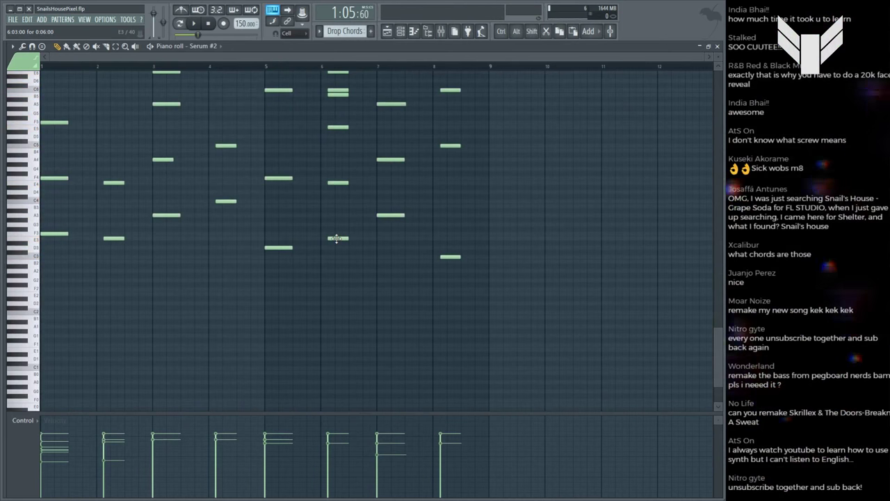
{"action": "key", "text": "alt"}
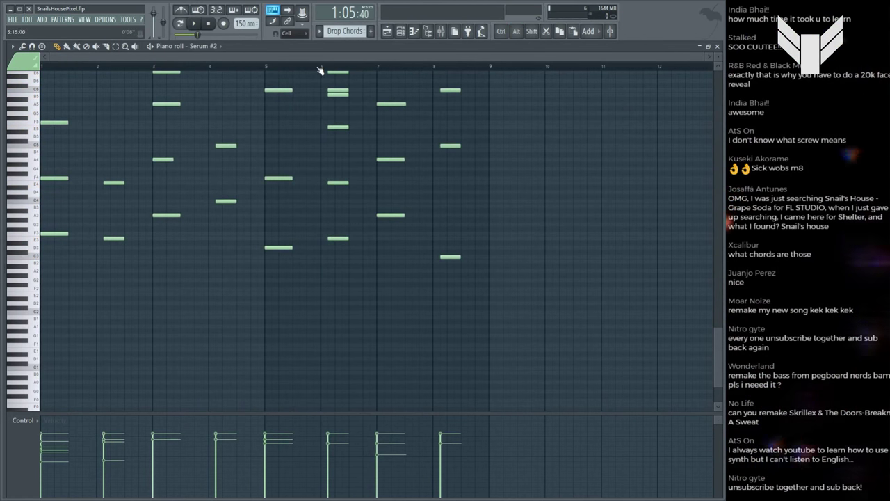
{"action": "right_click", "coordinate": [330, 210], "text": "alt"}
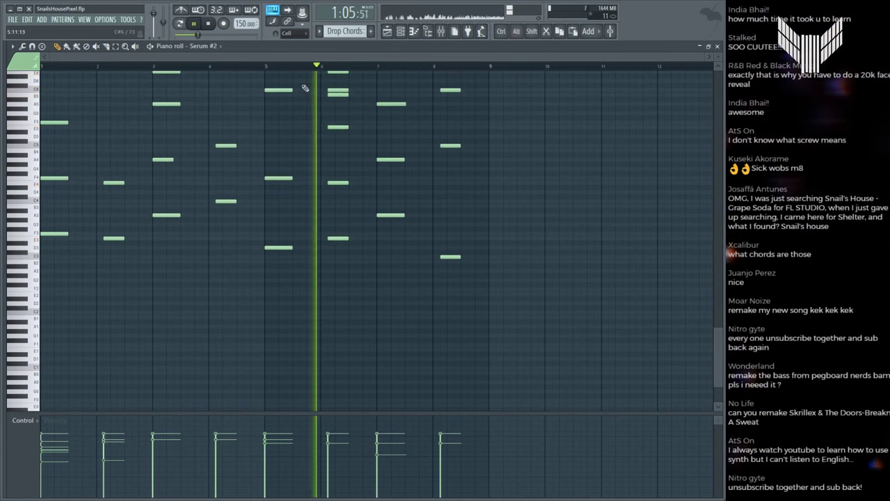
Step: Save the project, then preview the bar 5 chord and play from bar 5
{"action": "scroll", "coordinate": [272, 381], "scroll_direction": "up", "scroll_amount": 2}
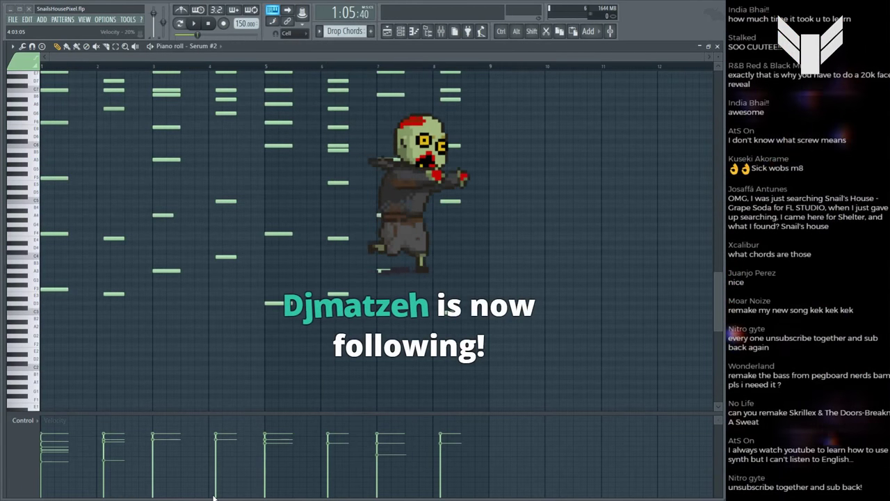
{"action": "key", "text": "ctrl+s"}
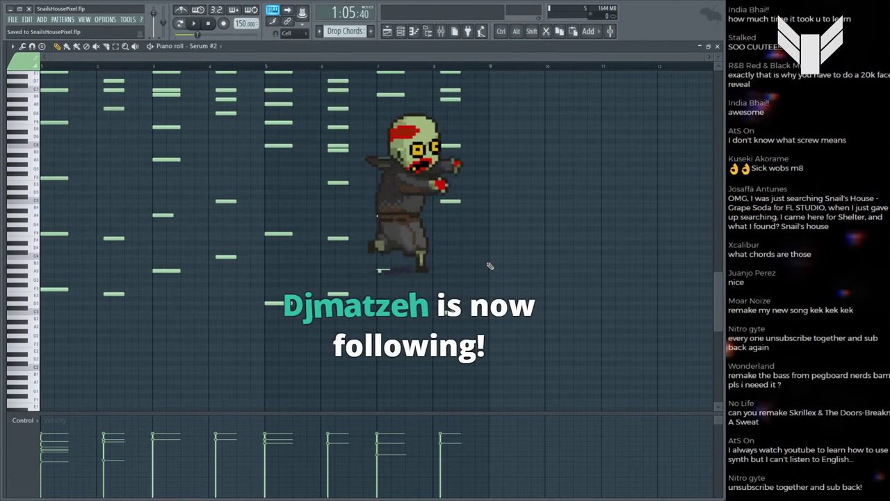
{"action": "scroll", "coordinate": [390, 243], "scroll_direction": "up", "scroll_amount": 2}
{"action": "right_click", "coordinate": [287, 223], "text": "alt"}
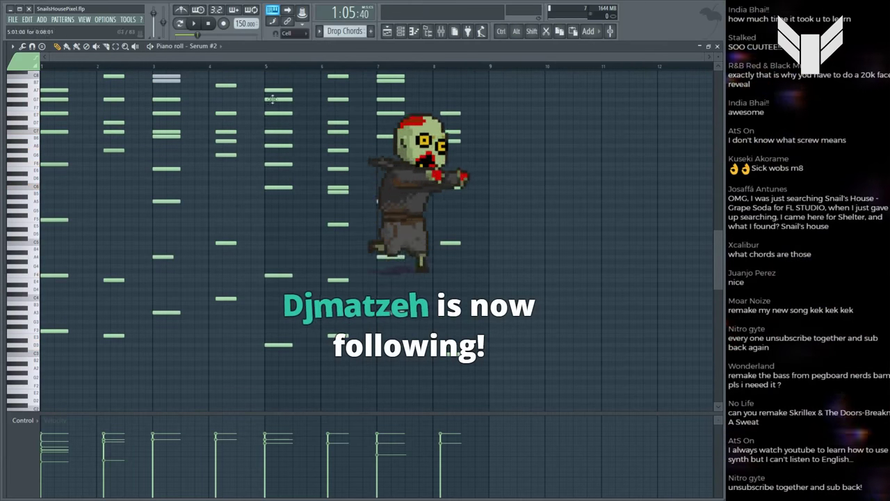
{"action": "key", "text": "space"}
{"action": "scroll", "coordinate": [499, 264], "scroll_direction": "up", "scroll_amount": 3}
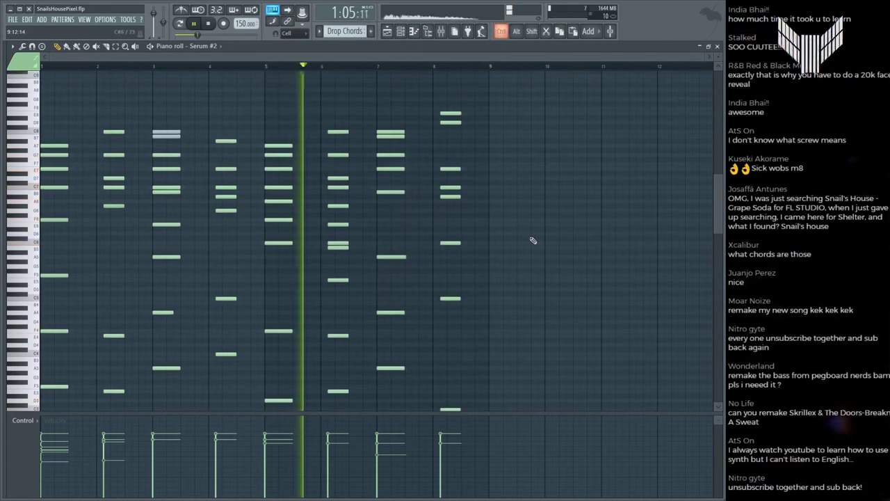
{"action": "scroll", "coordinate": [533, 241], "scroll_direction": "down", "scroll_amount": 3}
{"action": "key", "text": "F6"}
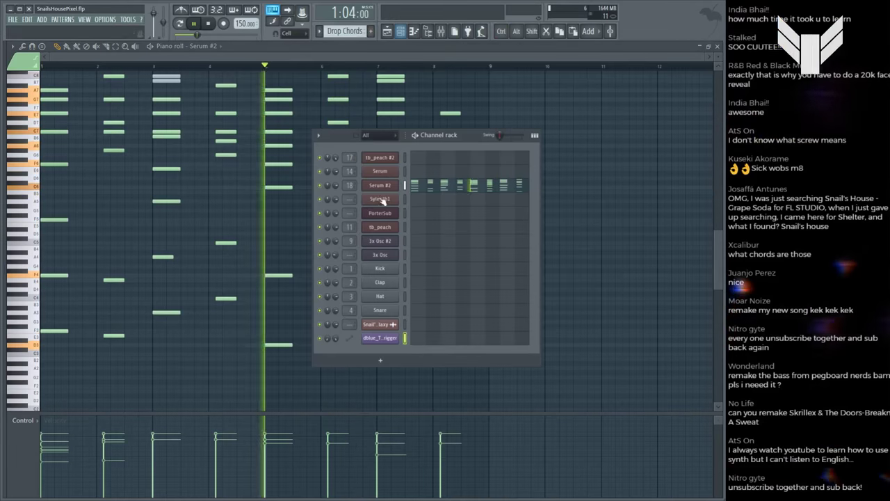
{"action": "left_click", "coordinate": [387, 184]}
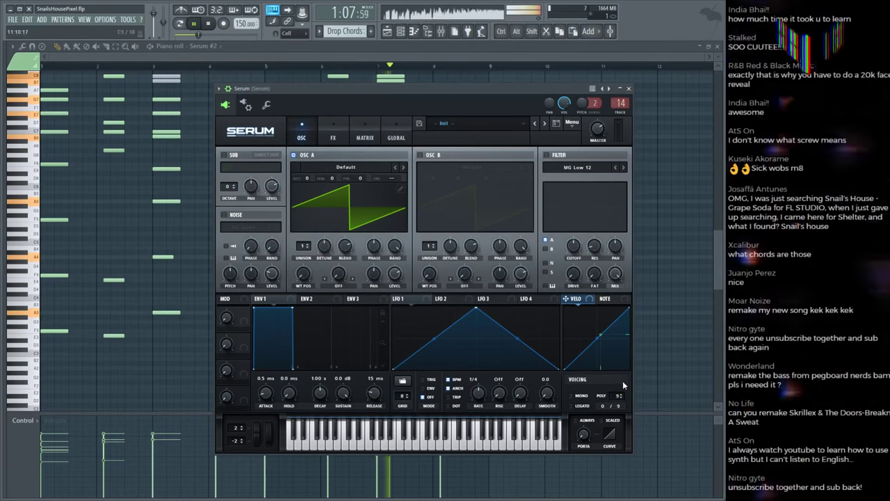
{"action": "left_click", "coordinate": [629, 88]}
{"action": "key", "text": "F6"}
{"action": "key", "text": "space"}
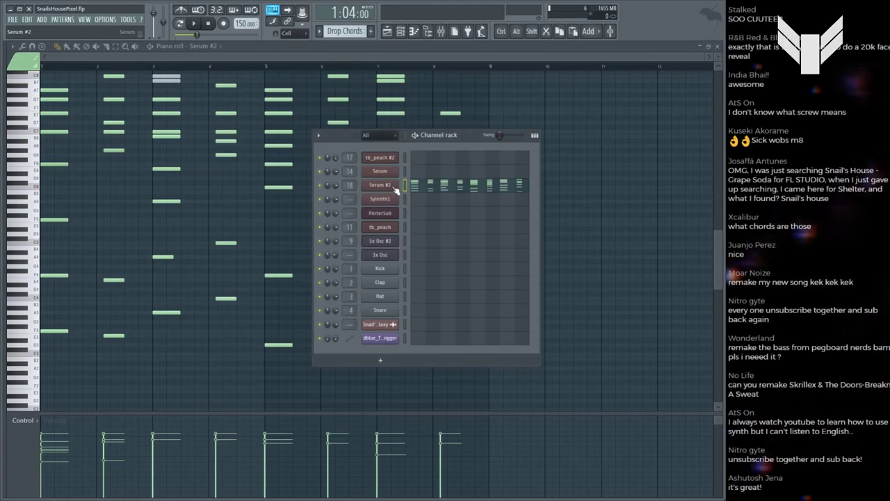
{"action": "left_click", "coordinate": [394, 187]}
{"action": "left_click_drag", "start_coordinate": [534, 263], "coordinate": [541, 99]}
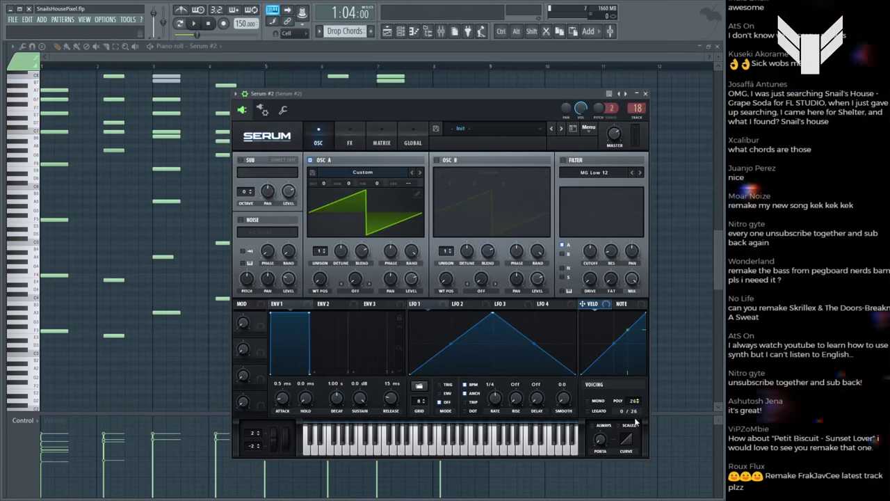
{"action": "key", "text": "space"}
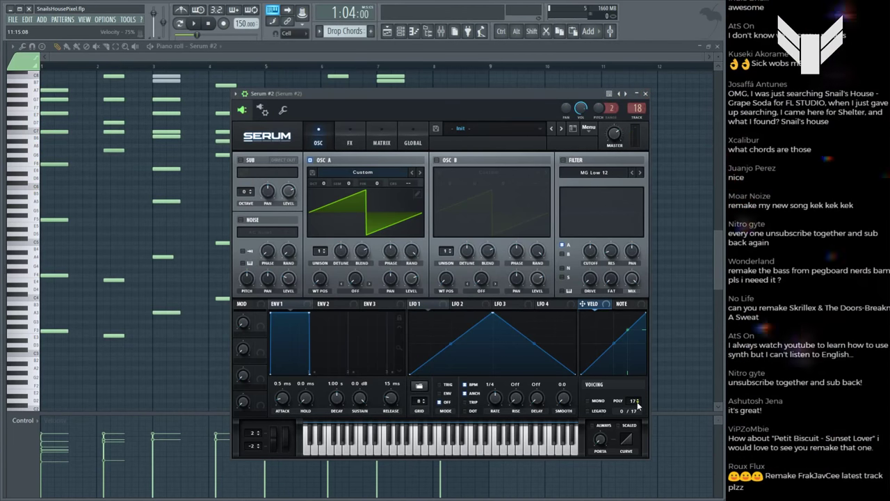
{"action": "key", "text": "Escape"}
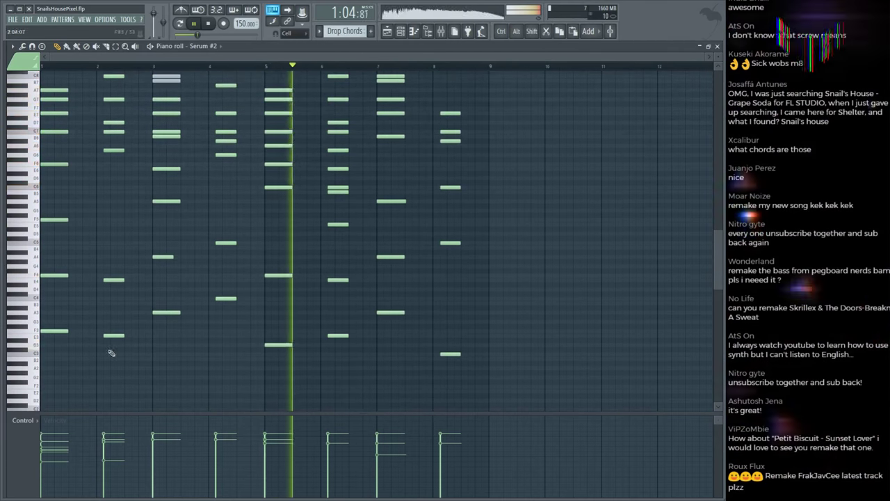
Step: Mute the two low chord notes in bars 2 and 3, save, and play the pattern back
{"action": "key", "text": "space"}
{"action": "left_click_drag", "start_coordinate": [102, 338], "coordinate": [174, 307]}
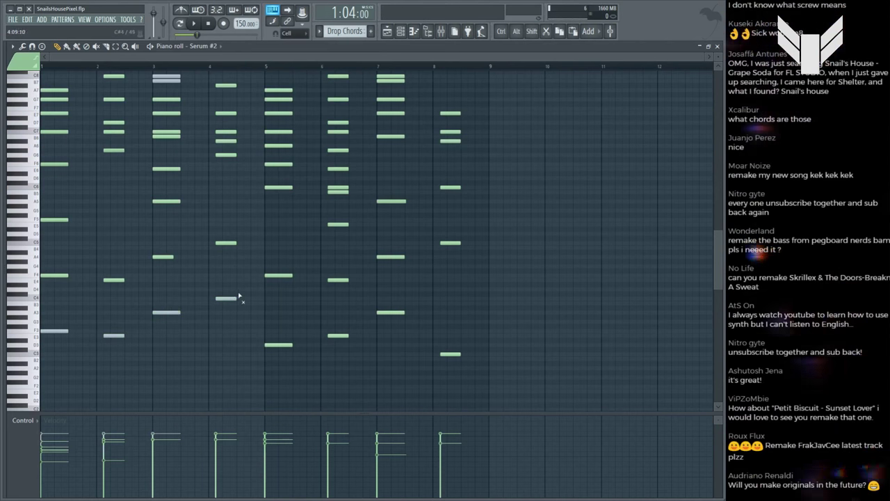
{"action": "key", "text": "space"}
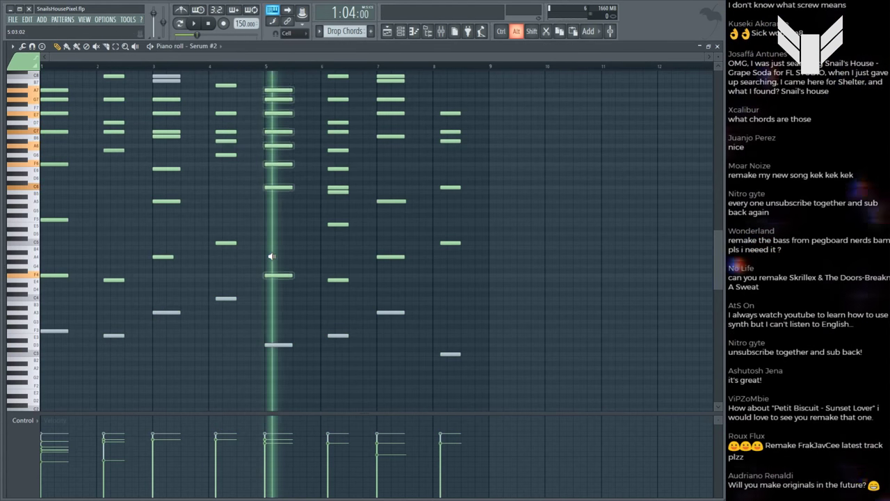
{"action": "key", "text": "space"}
{"action": "key", "text": "ctrl+s"}
{"action": "key", "text": "space"}
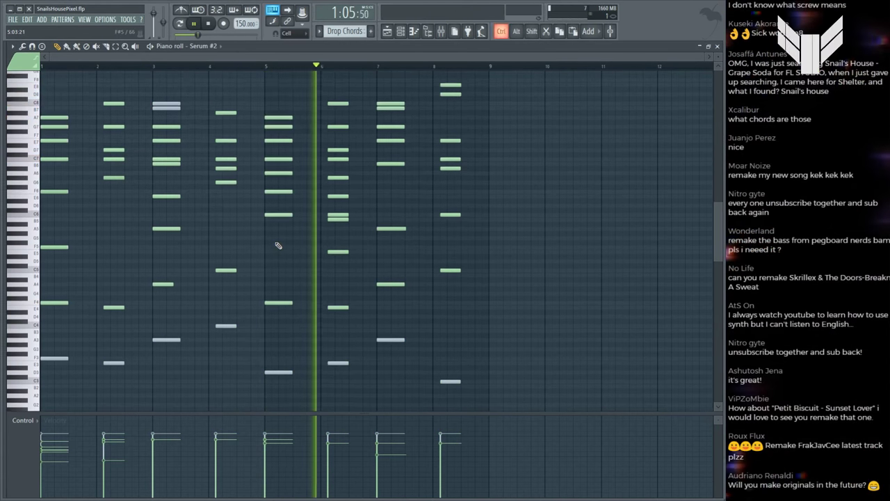
{"action": "scroll", "coordinate": [279, 240], "scroll_direction": "up", "scroll_amount": 3}
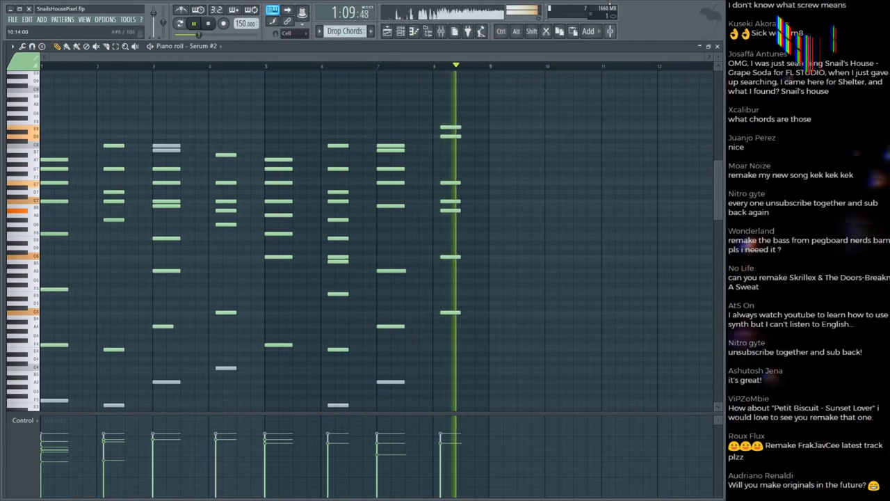
{"action": "key", "text": "F5"}
{"action": "key", "text": "space"}
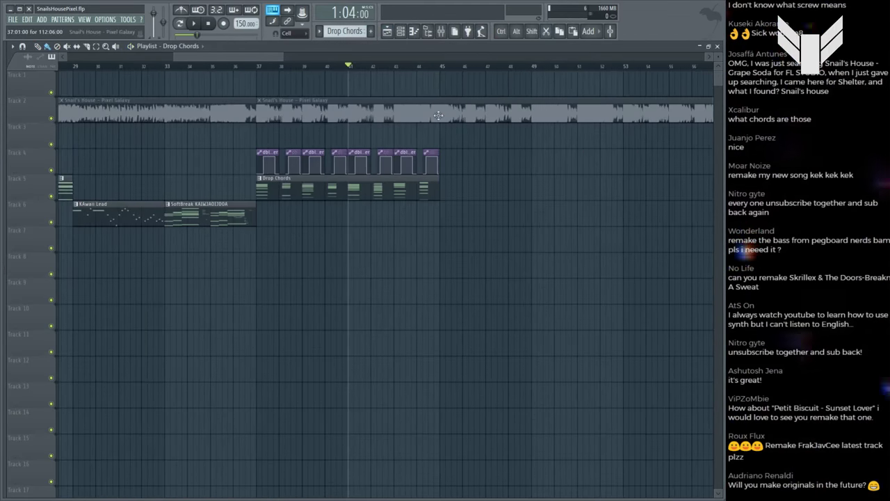
Step: Select the Drop Chords and trigger clips and copy them to start at bar 45
{"action": "key", "text": "space"}
{"action": "key", "text": "space"}
{"action": "left_click_drag", "start_coordinate": [464, 198], "coordinate": [259, 144]}
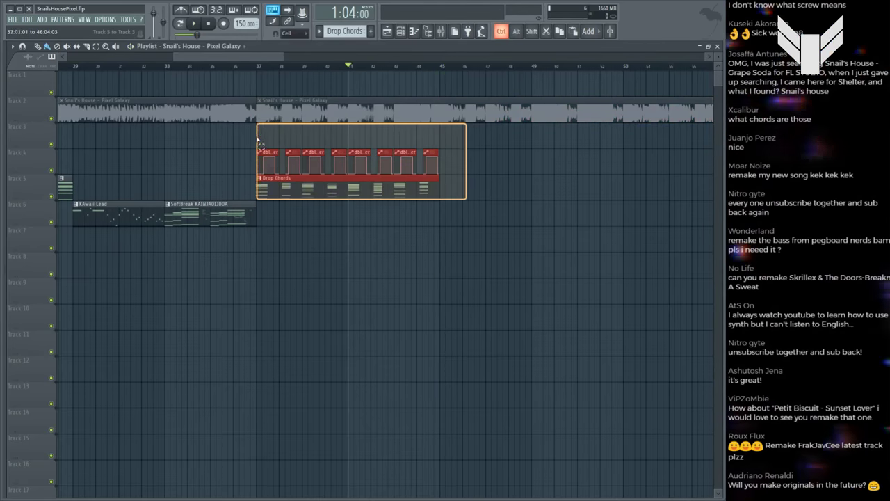
{"action": "left_click_drag", "start_coordinate": [286, 193], "coordinate": [478, 193]}
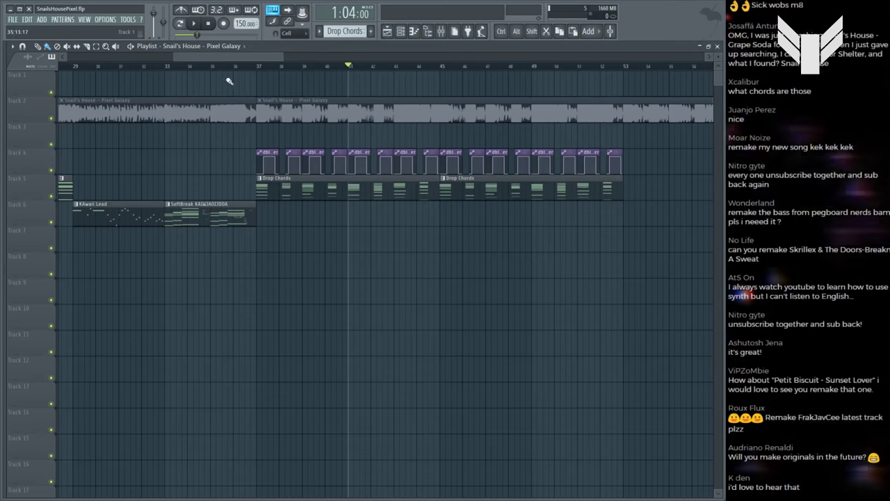
{"action": "scroll", "coordinate": [259, 70], "scroll_direction": "down", "scroll_amount": 2}
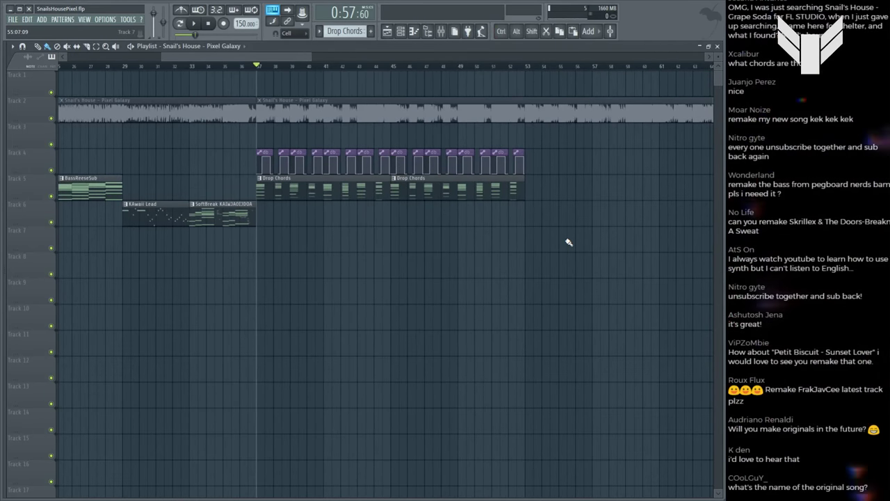
Step: Play the drop from bar 37 to hear the copied section
{"action": "key", "text": "space"}
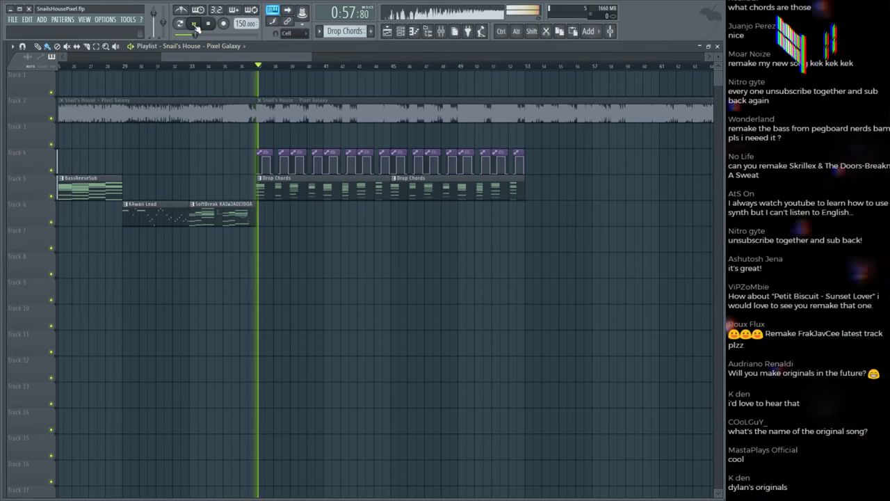
{"action": "scroll", "coordinate": [293, 67], "scroll_direction": "up", "scroll_amount": 2}
{"action": "scroll", "coordinate": [294, 67], "scroll_direction": "down", "scroll_amount": 1}
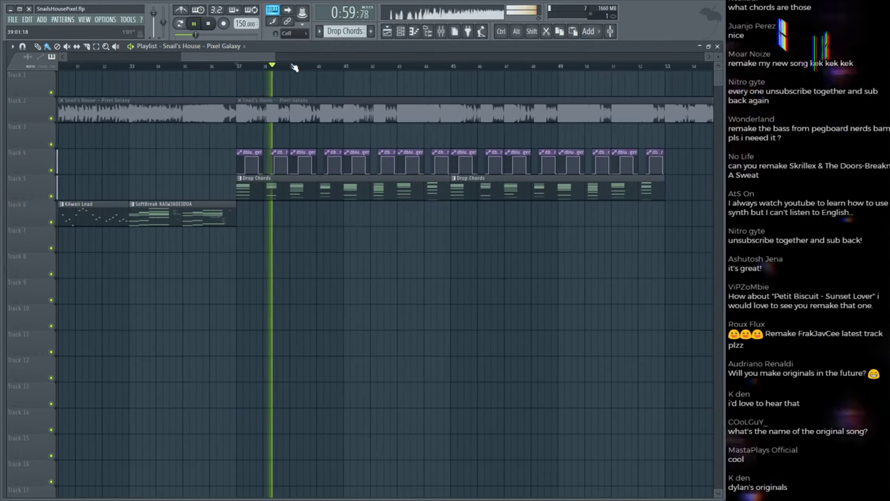
{"action": "key", "text": "space"}
{"action": "scroll", "coordinate": [295, 66], "scroll_direction": "down", "scroll_amount": 1}
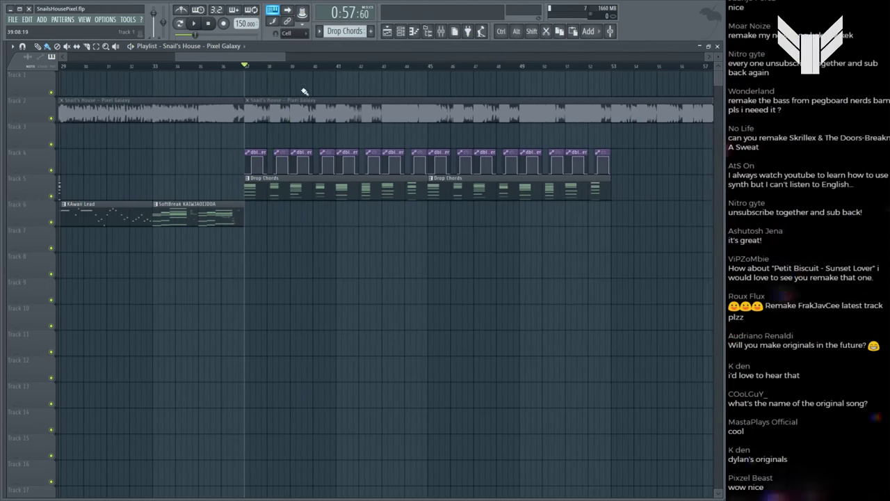
{"action": "key", "text": "space"}
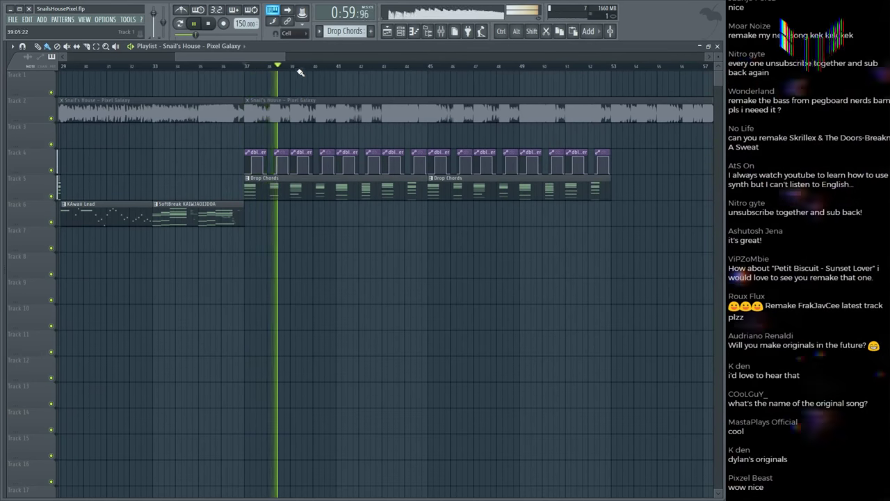
{"action": "scroll", "coordinate": [296, 70], "scroll_direction": "up", "scroll_amount": 2}
Step: Save the project and replay the drop from its start
{"action": "key", "text": "ctrl+s"}
{"action": "scroll", "coordinate": [299, 72], "scroll_direction": "down", "scroll_amount": 1}
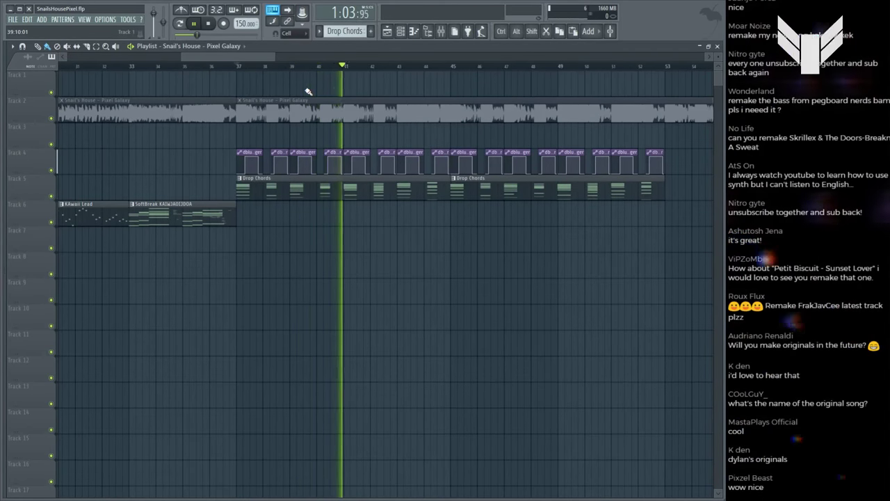
{"action": "key", "text": "space"}
{"action": "key", "text": "space"}
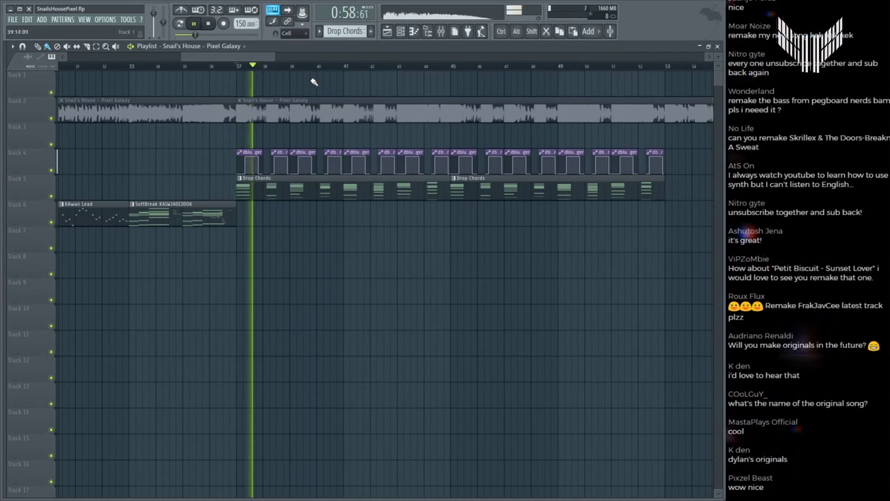
{"action": "scroll", "coordinate": [313, 82], "scroll_direction": "up", "scroll_amount": 2}
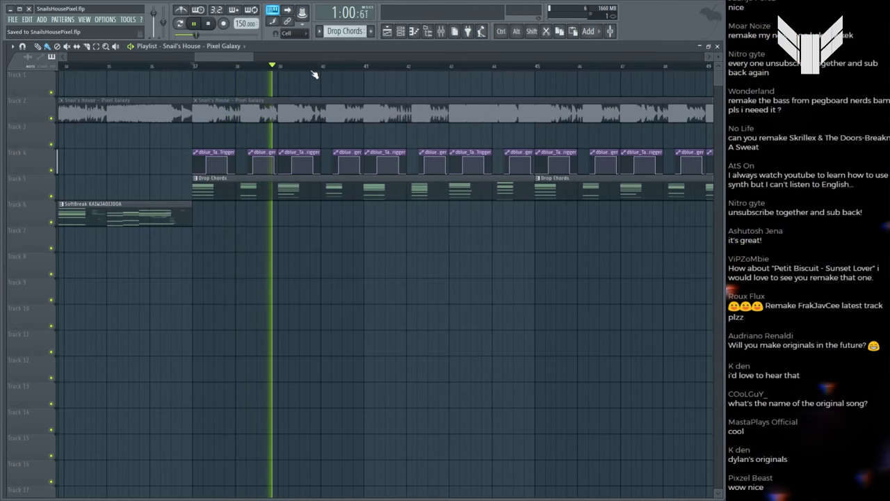
{"action": "key", "text": "space"}
{"action": "scroll", "coordinate": [386, 232], "scroll_direction": "down", "scroll_amount": 1}
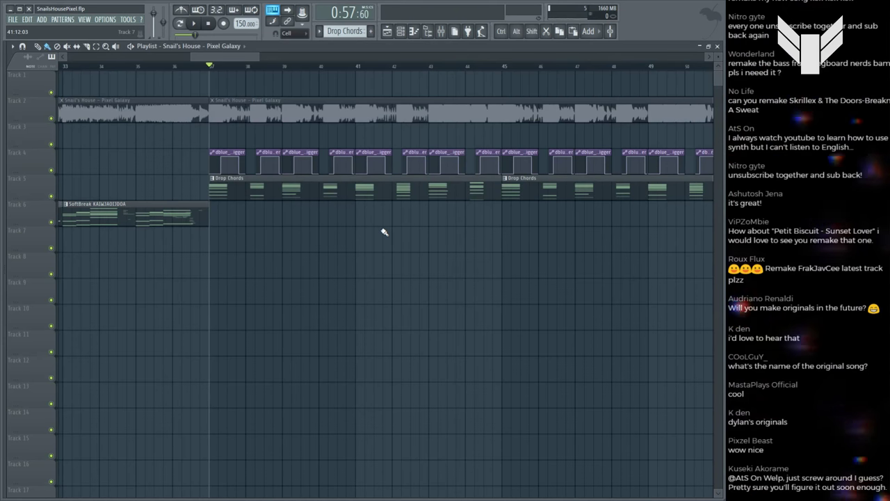
Step: Save the project, toggle the channel rack with F6, and save again
{"action": "key", "text": "ctrl+s"}
{"action": "key", "text": "F6"}
{"action": "key", "text": "F6"}
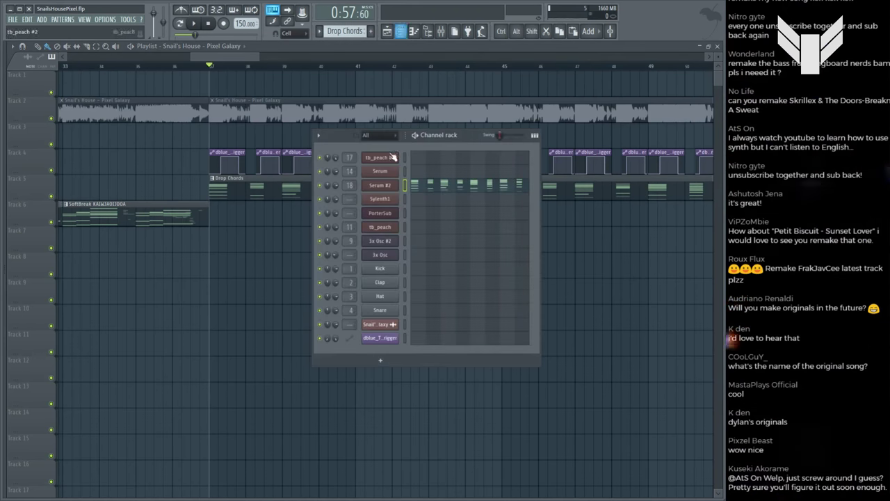
{"action": "key", "text": "F6"}
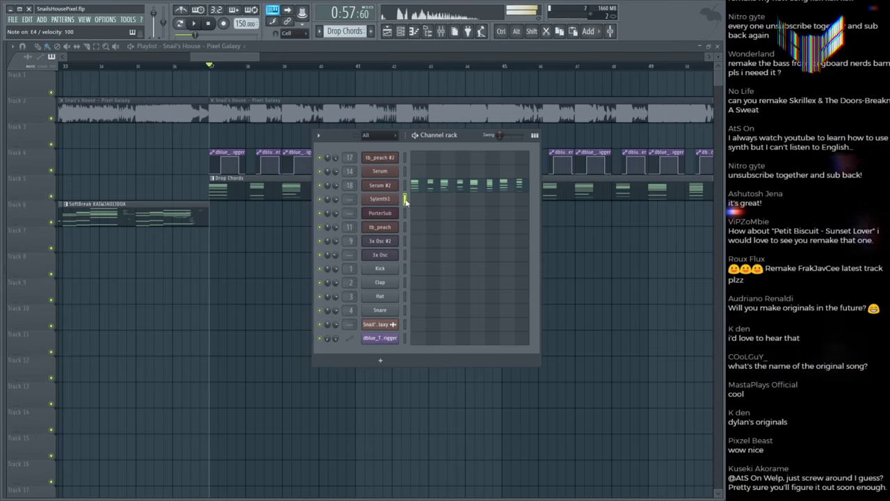
{"action": "key", "text": "F6"}
{"action": "key", "text": "ctrl+s"}
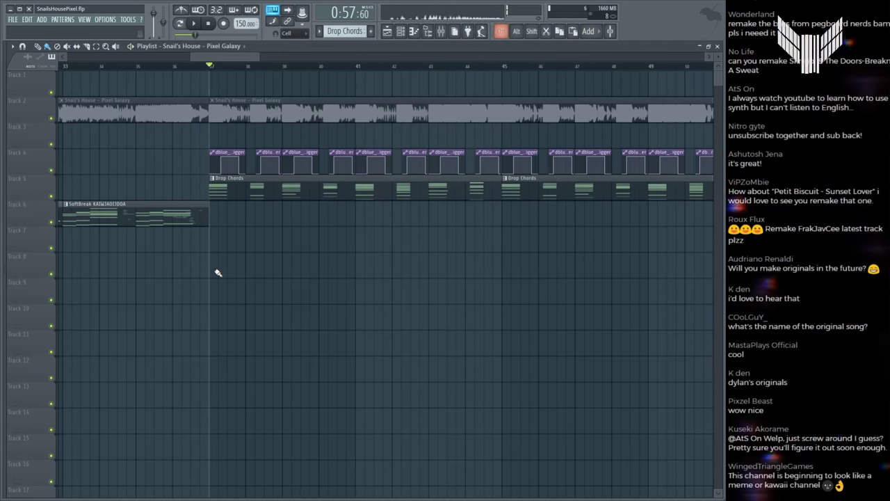
Step: Zoom the playlist, play the drop from bar 37, and save the project
{"action": "scroll", "coordinate": [224, 72], "scroll_direction": "down", "scroll_amount": 2}
{"action": "scroll", "coordinate": [224, 73], "scroll_direction": "down", "scroll_amount": 2}
{"action": "scroll", "coordinate": [251, 85], "scroll_direction": "up", "scroll_amount": 2}
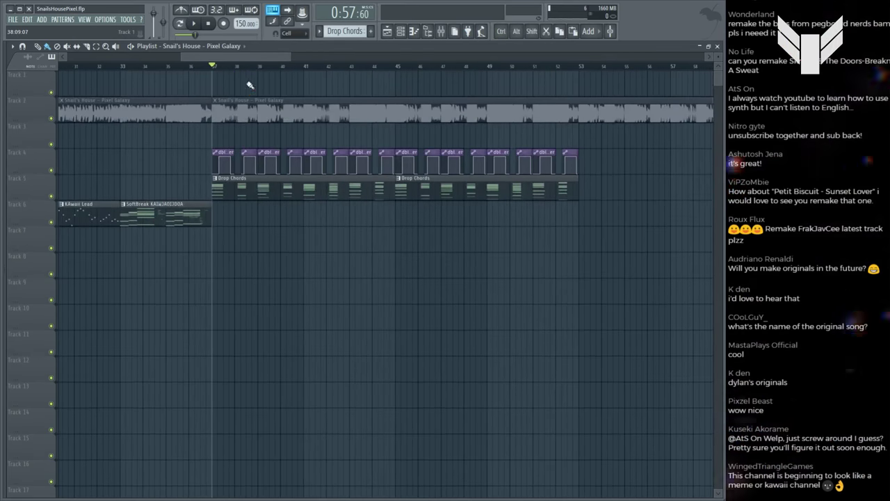
{"action": "scroll", "coordinate": [244, 70], "scroll_direction": "up", "scroll_amount": 1}
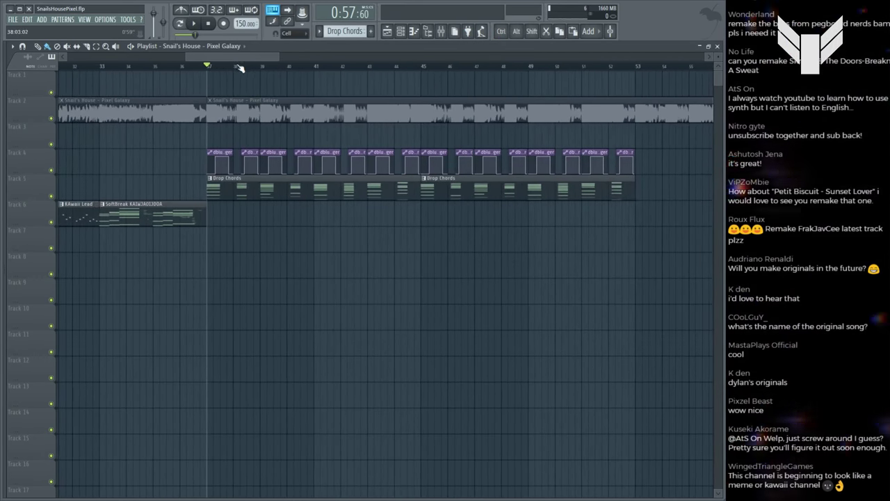
{"action": "scroll", "coordinate": [239, 67], "scroll_direction": "up", "scroll_amount": 2}
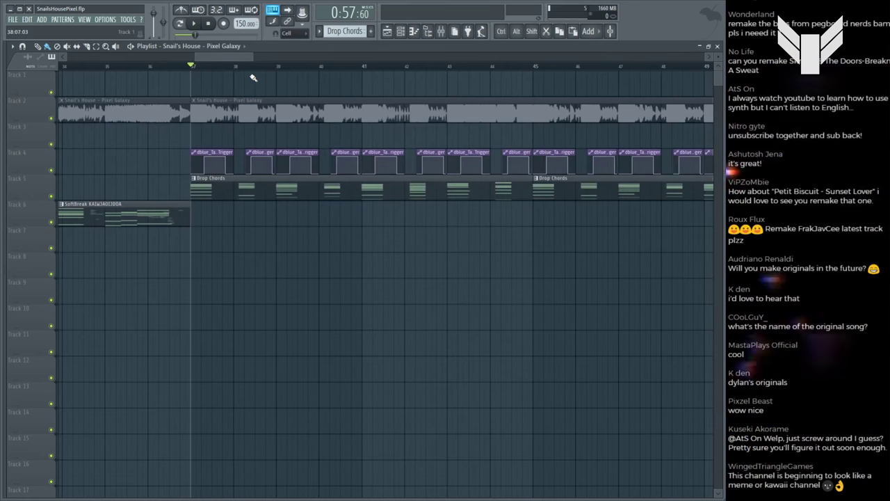
{"action": "scroll", "coordinate": [253, 87], "scroll_direction": "down", "scroll_amount": 2}
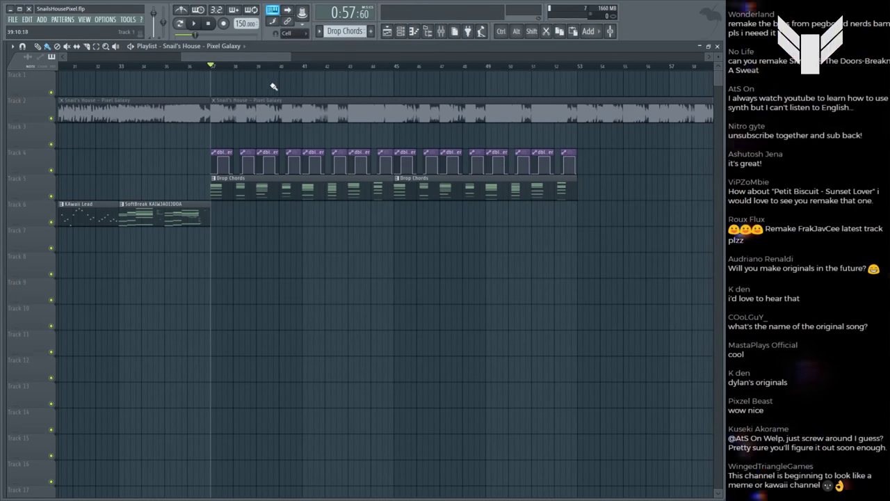
{"action": "key", "text": "space"}
{"action": "key", "text": "ctrl+s"}
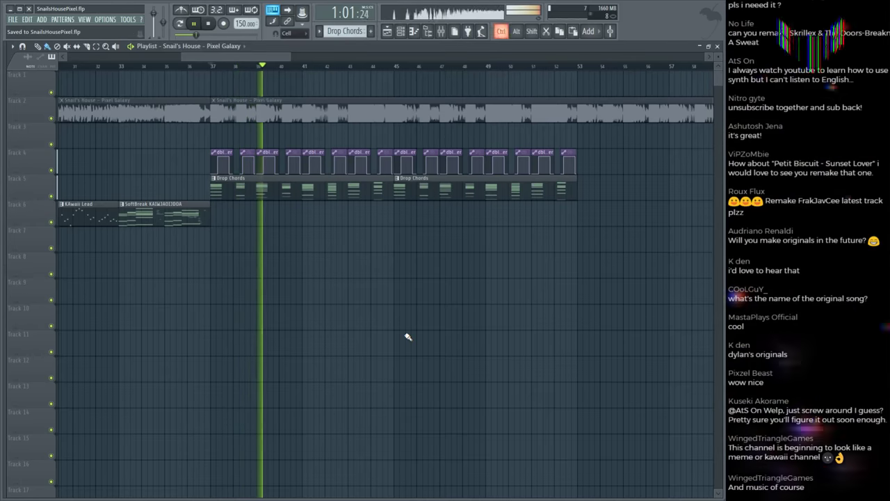
{"action": "key", "text": "space"}
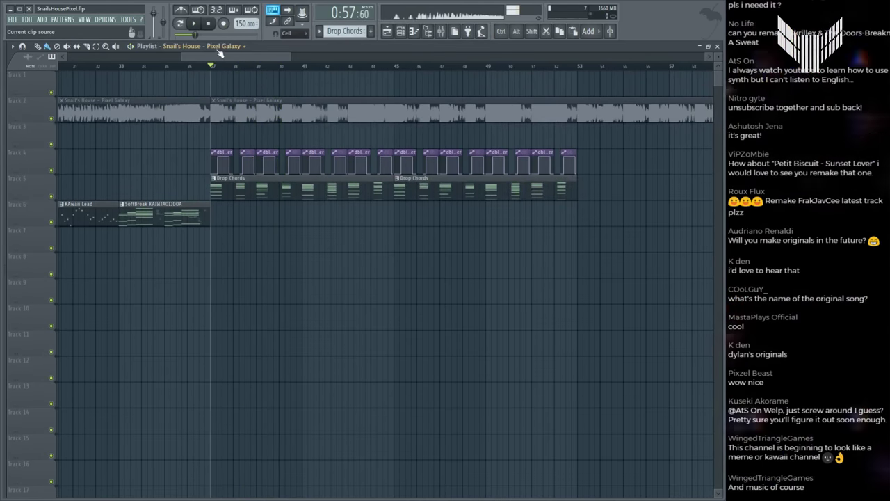
{"action": "key", "text": "ctrl+s"}
Step: Open the channel rack and briefly preview the start of the drop
{"action": "scroll", "coordinate": [231, 66], "scroll_direction": "up", "scroll_amount": 4}
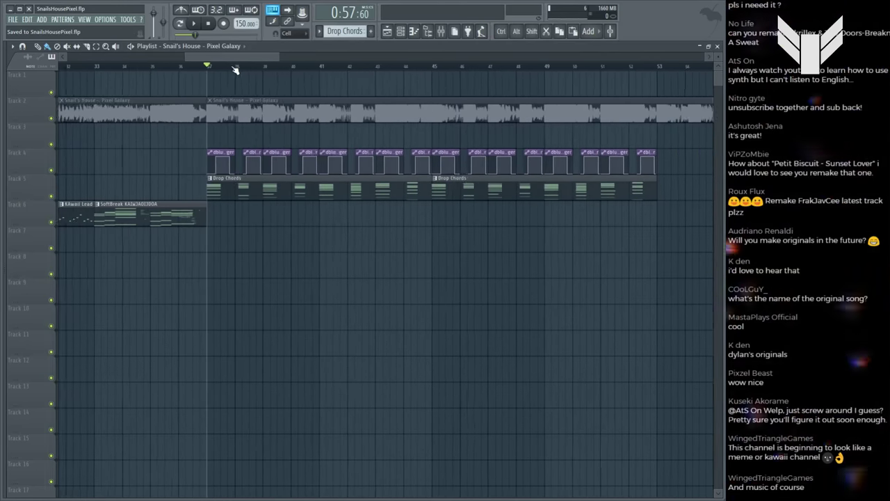
{"action": "scroll", "coordinate": [235, 70], "scroll_direction": "down", "scroll_amount": 1}
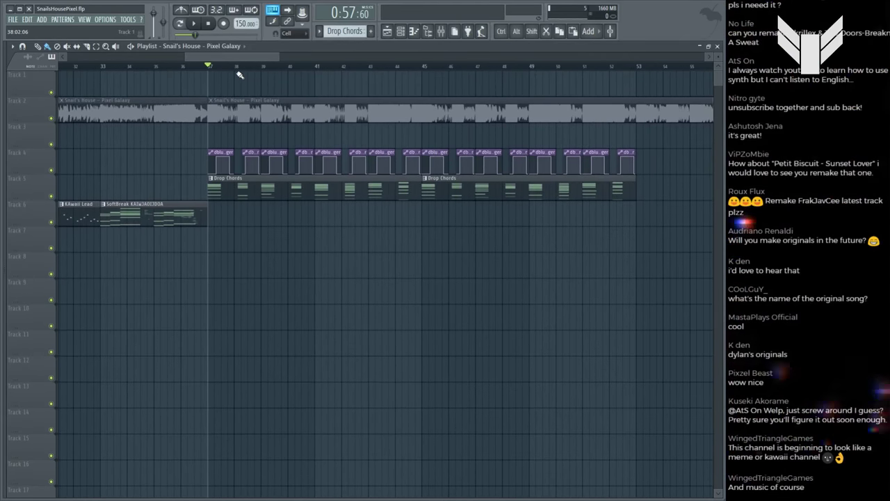
{"action": "scroll", "coordinate": [233, 69], "scroll_direction": "up", "scroll_amount": 2}
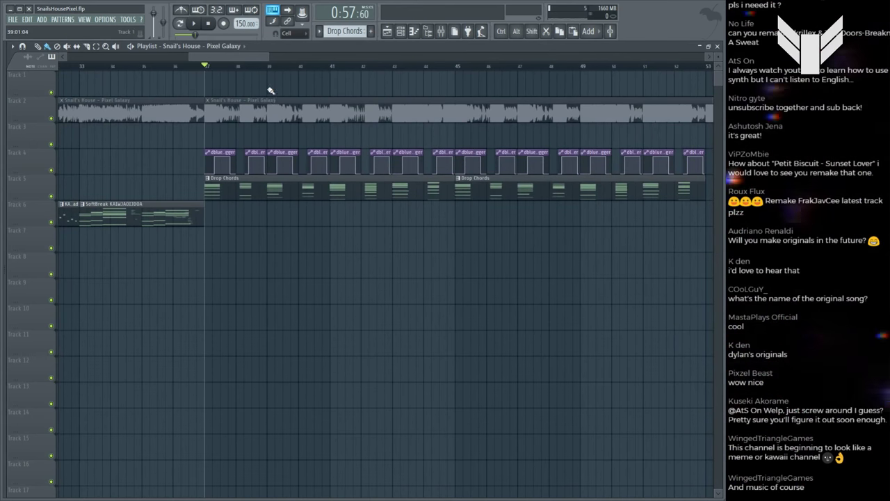
{"action": "key", "text": "ctrl"}
{"action": "key", "text": "F6"}
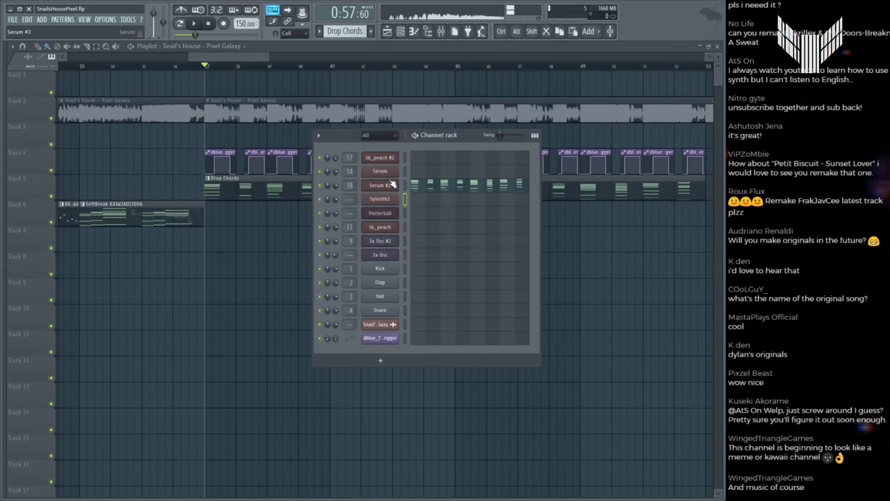
{"action": "key", "text": "space"}
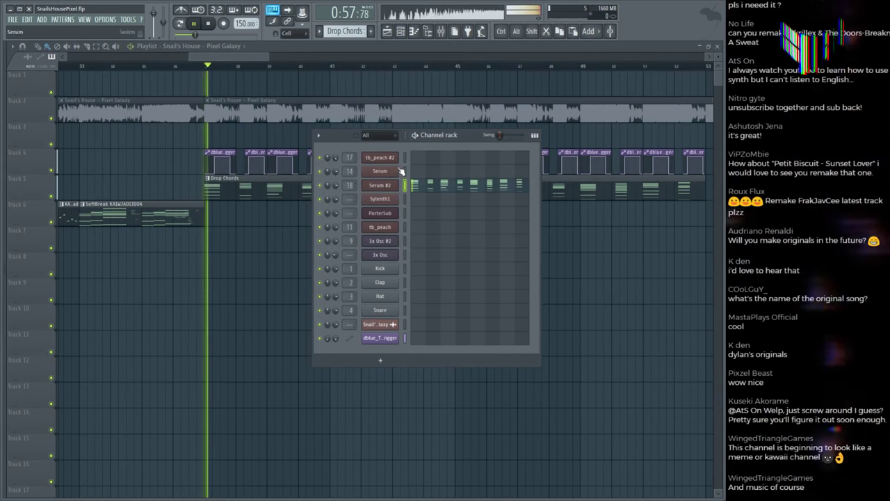
{"action": "key", "text": "space"}
Step: Hide the channel rack and play the start of the drop once
{"action": "key", "text": "F6"}
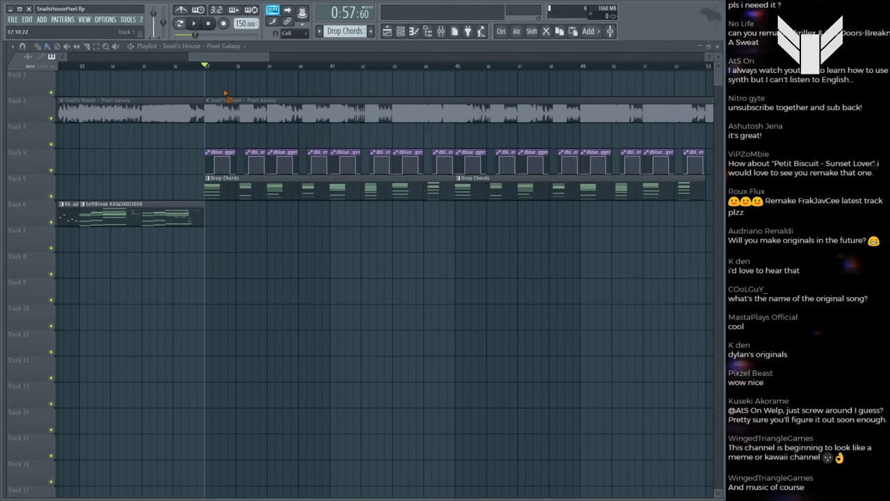
{"action": "scroll", "coordinate": [215, 99], "scroll_direction": "up", "scroll_amount": 3}
{"action": "key", "text": "space"}
{"action": "key", "text": "space"}
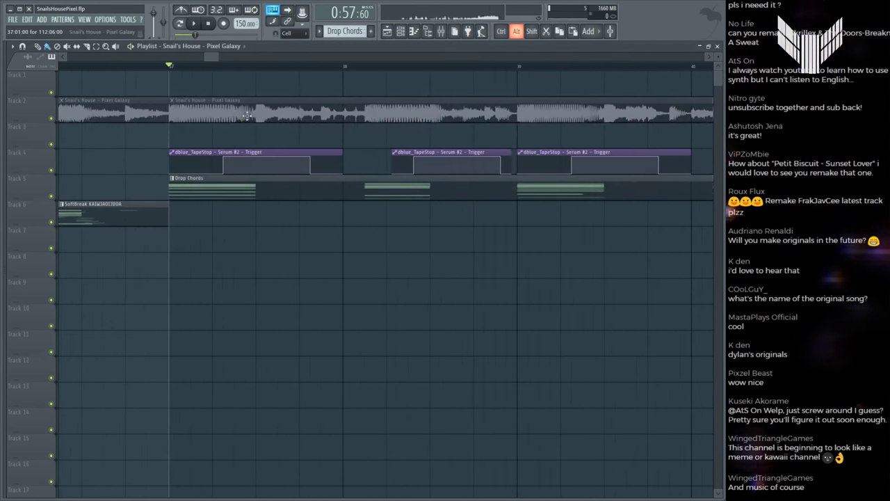
{"action": "key", "text": "space"}
{"action": "key", "text": "space"}
Step: Collapse the FX and Murtagh folders, expand METRO-BOOMIN MUSIC and audition its second snare
{"action": "mouse_move", "coordinate": [3, 197]}
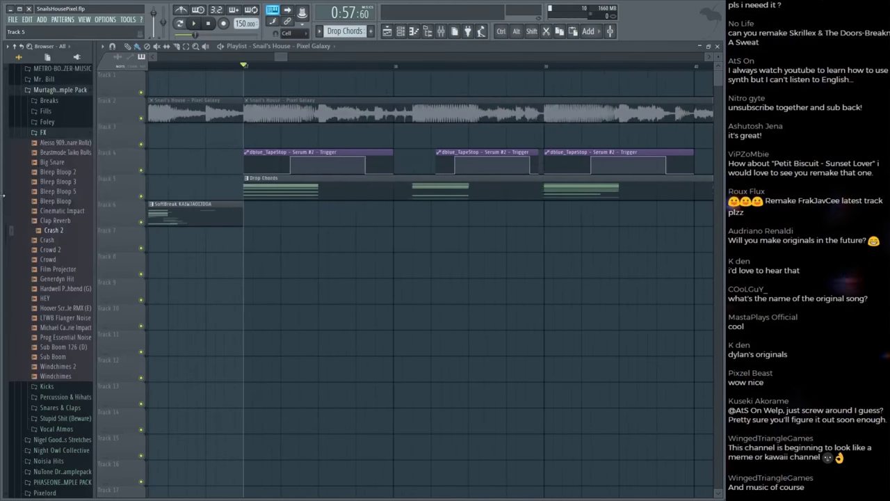
{"action": "left_click", "coordinate": [43, 132]}
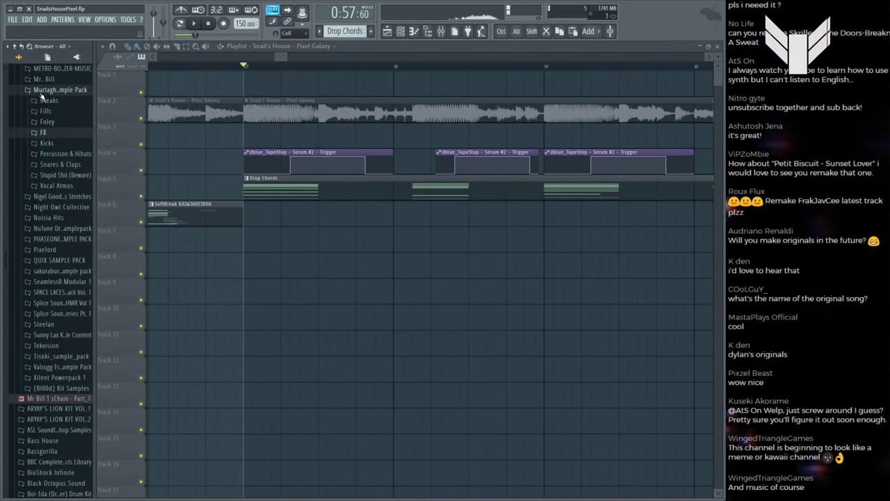
{"action": "left_click", "coordinate": [56, 89]}
{"action": "scroll", "coordinate": [36, 190], "scroll_direction": "up", "scroll_amount": 4}
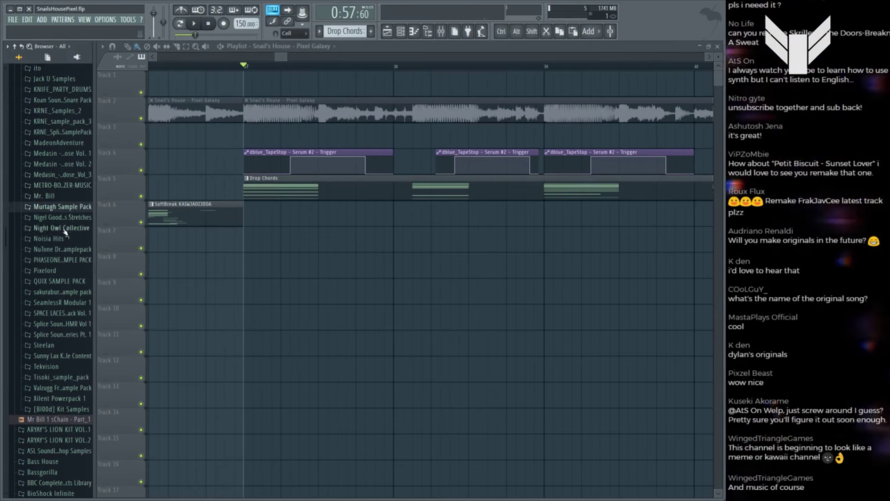
{"action": "scroll", "coordinate": [64, 233], "scroll_direction": "up", "scroll_amount": 3}
{"action": "scroll", "coordinate": [67, 273], "scroll_direction": "down", "scroll_amount": 3}
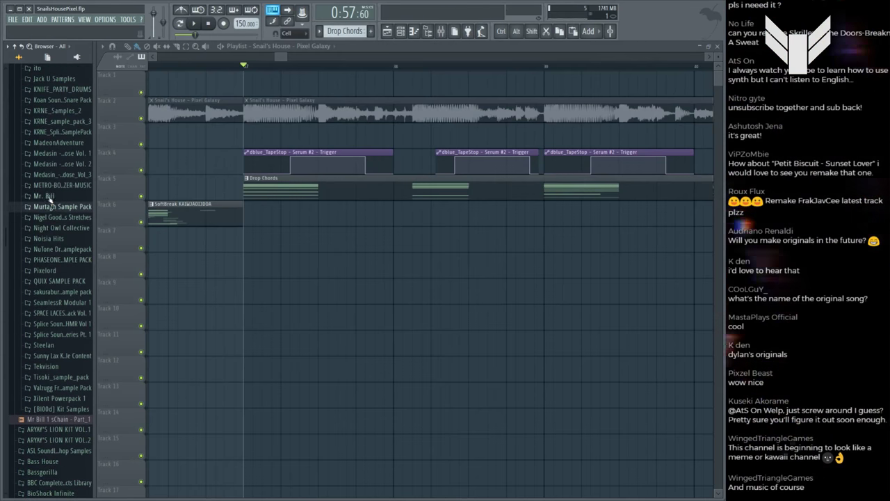
{"action": "left_click", "coordinate": [59, 186]}
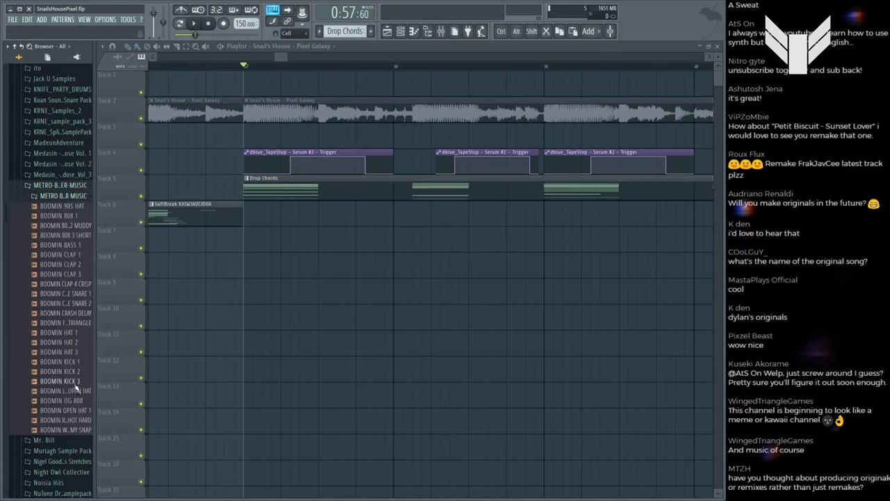
{"action": "left_click", "coordinate": [65, 303]}
Step: Add BOOMIN CLASSIC TRAP HOUSE SNARE 1 and BOOMIN CLAP 4 CRISP as new channels
{"action": "key", "text": "F6"}
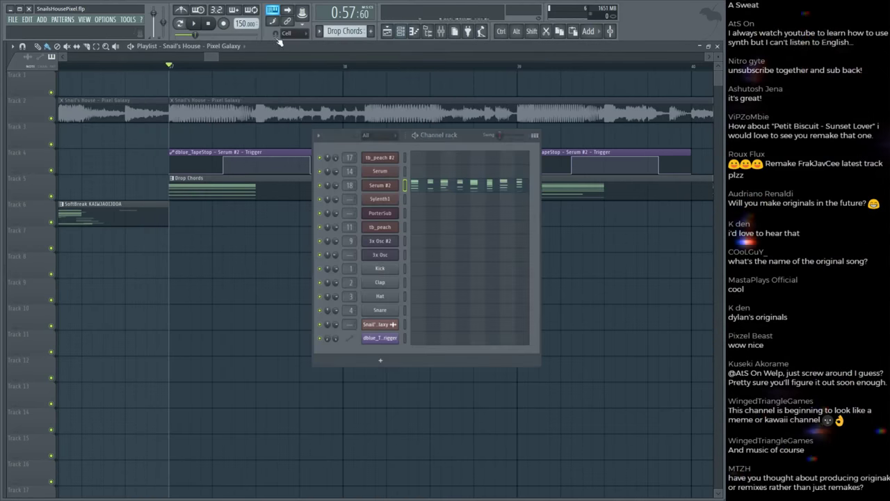
{"action": "left_click_drag", "start_coordinate": [49, 298], "coordinate": [363, 155]}
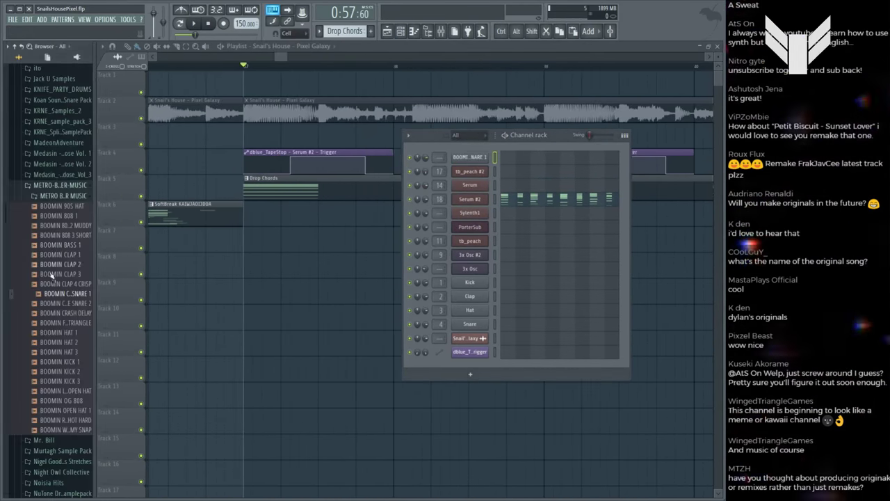
{"action": "left_click", "coordinate": [63, 254]}
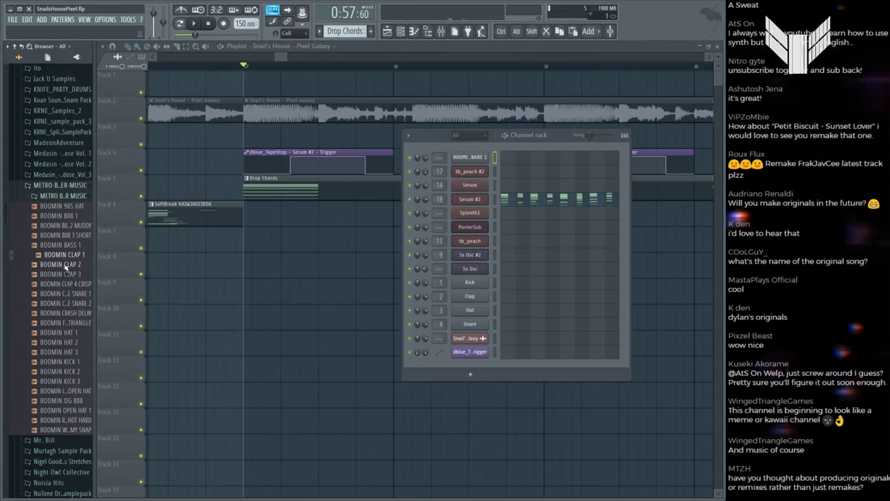
{"action": "left_click_drag", "start_coordinate": [65, 284], "coordinate": [410, 155]}
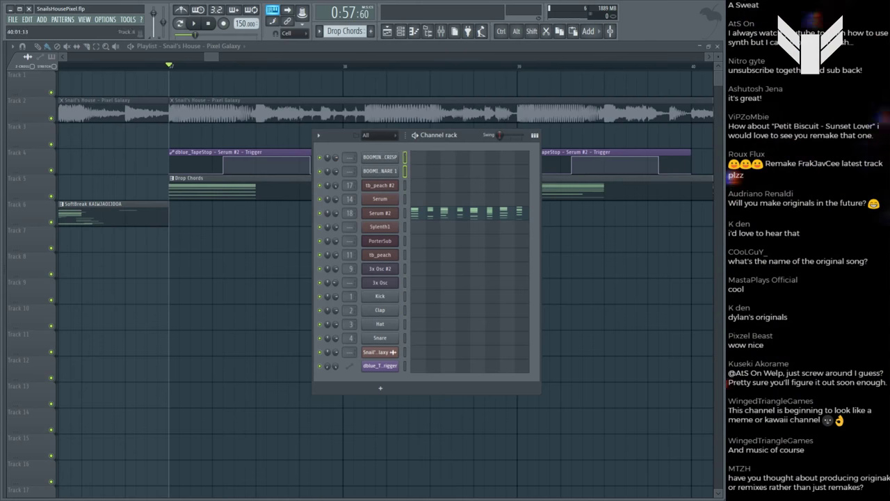
Step: Link the new clap and snare channels to mixer insert 6, then close the windows
{"action": "key", "text": "F9"}
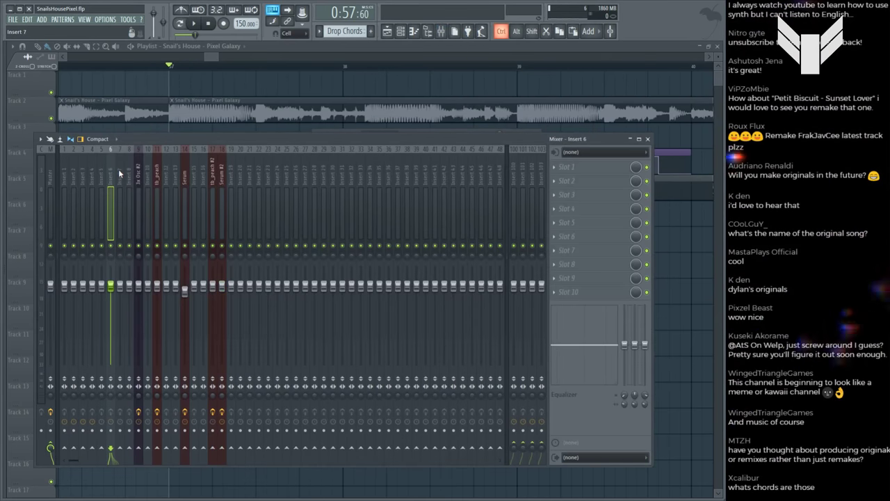
{"action": "key", "text": "ctrl+l"}
{"action": "key", "text": "space"}
{"action": "key", "text": "F6"}
{"action": "key", "text": "F12"}
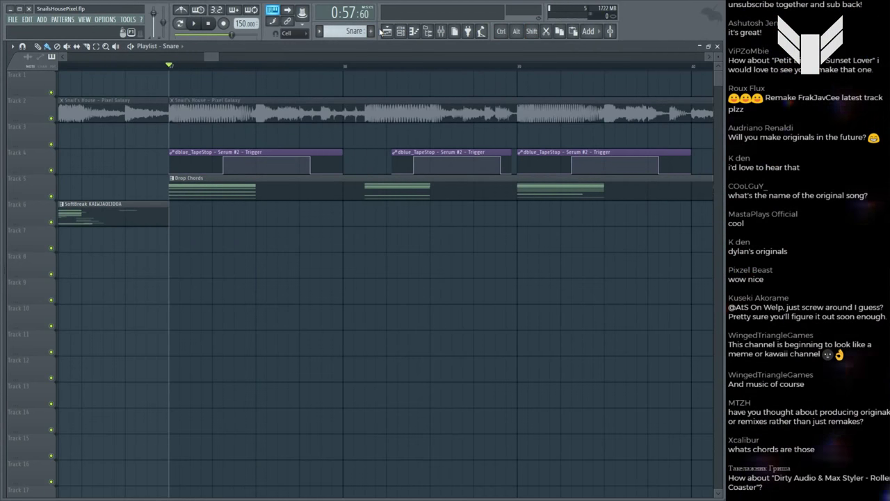
Step: Draw one short C5 hit in the clap's piano roll for the Snare pattern
{"action": "key", "text": "F6"}
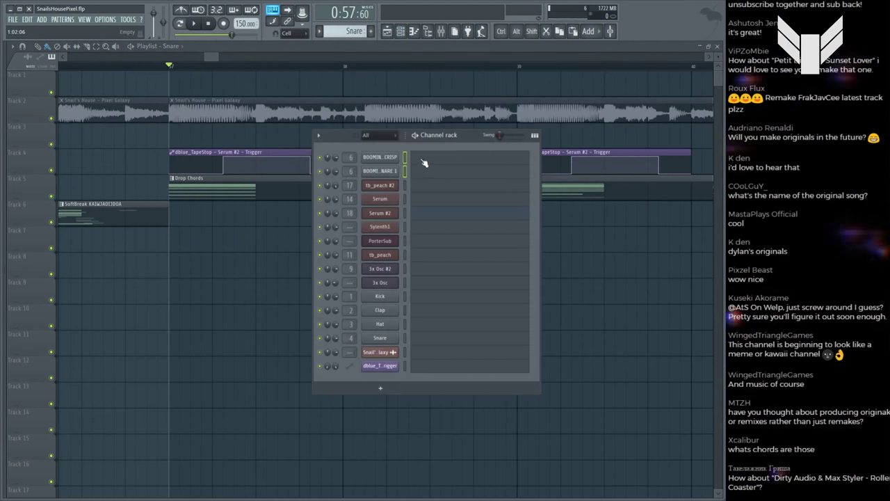
{"action": "key", "text": "F7"}
{"action": "left_click", "coordinate": [92, 244]}
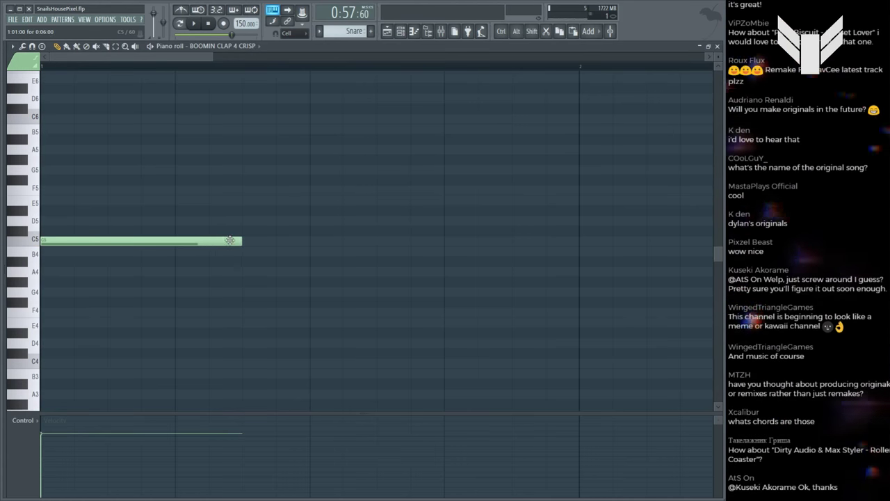
{"action": "left_click_drag", "start_coordinate": [238, 238], "coordinate": [175, 239]}
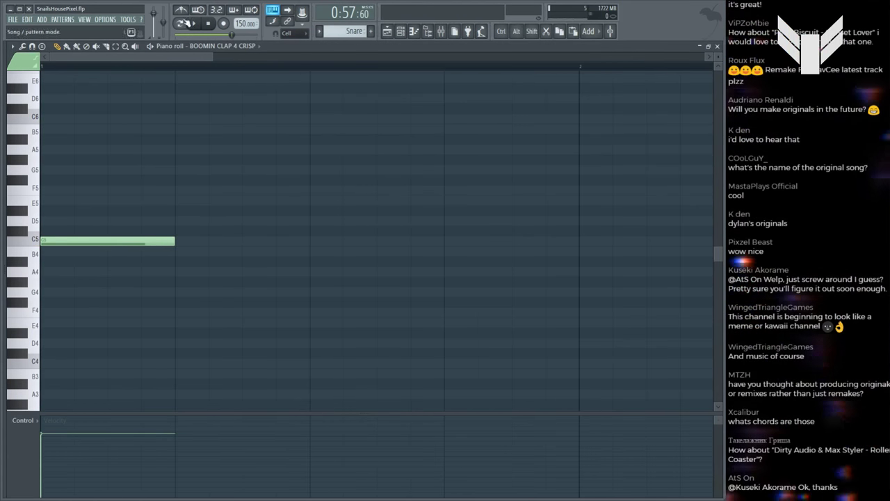
Step: Place the Snare pattern on Track 7 in the drop, play it and save the project
{"action": "key", "text": "F6"}
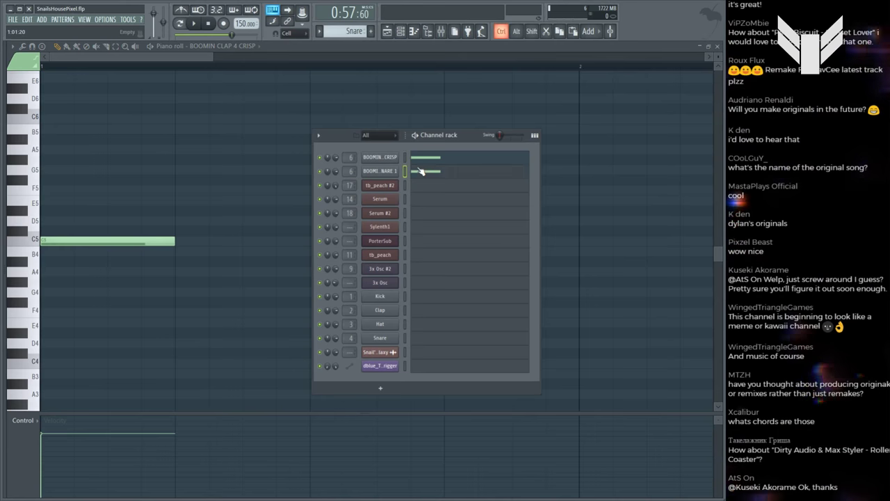
{"action": "key", "text": "F5"}
{"action": "left_click", "coordinate": [249, 235]}
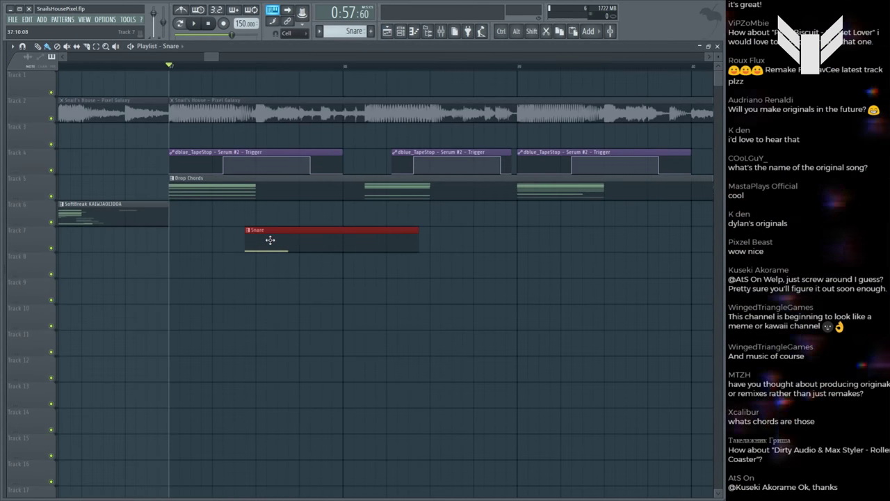
{"action": "left_click_drag", "start_coordinate": [268, 239], "coordinate": [275, 238]}
{"action": "key", "text": "space"}
{"action": "key", "text": "ctrl+s"}
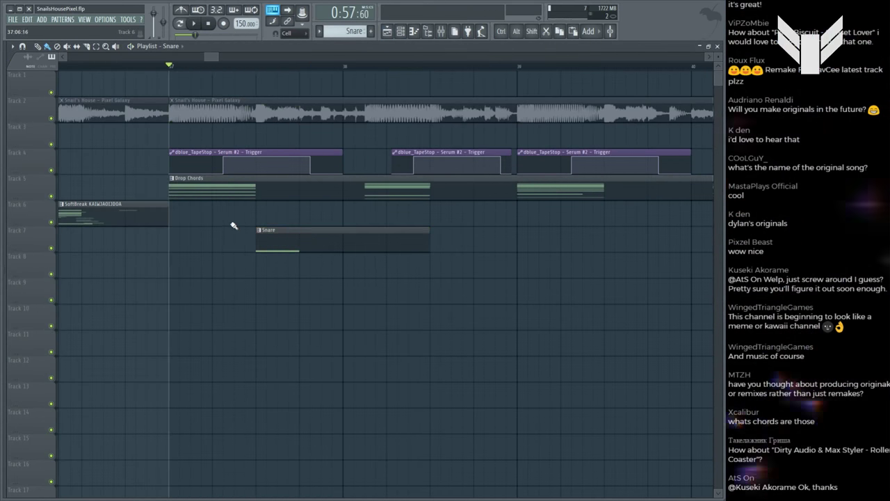
{"action": "key", "text": "space"}
{"action": "key", "text": "F6"}
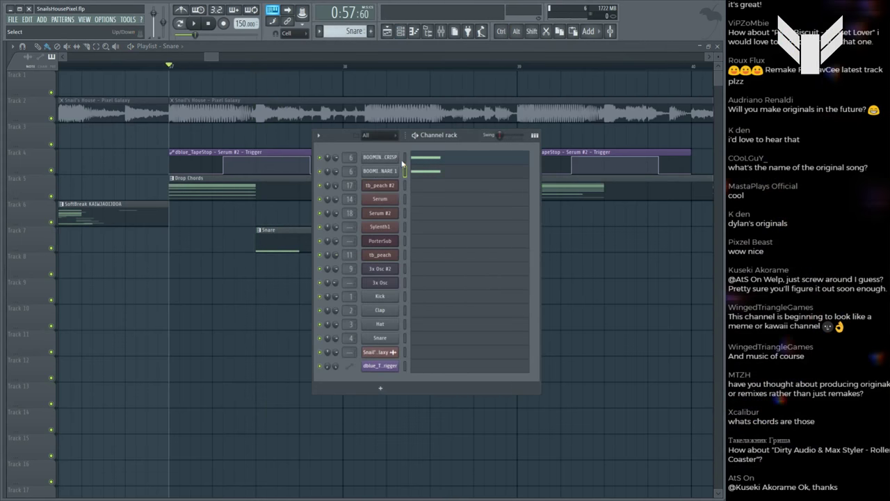
Step: Audition the clap and snare layer while inspecting both channels' sample settings
{"action": "left_click", "coordinate": [376, 157]}
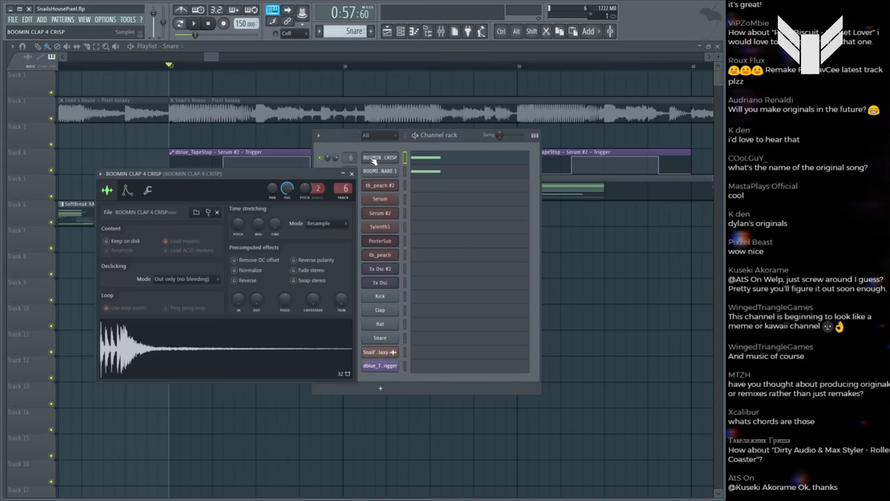
{"action": "left_click", "coordinate": [429, 160]}
{"action": "key", "text": "F6"}
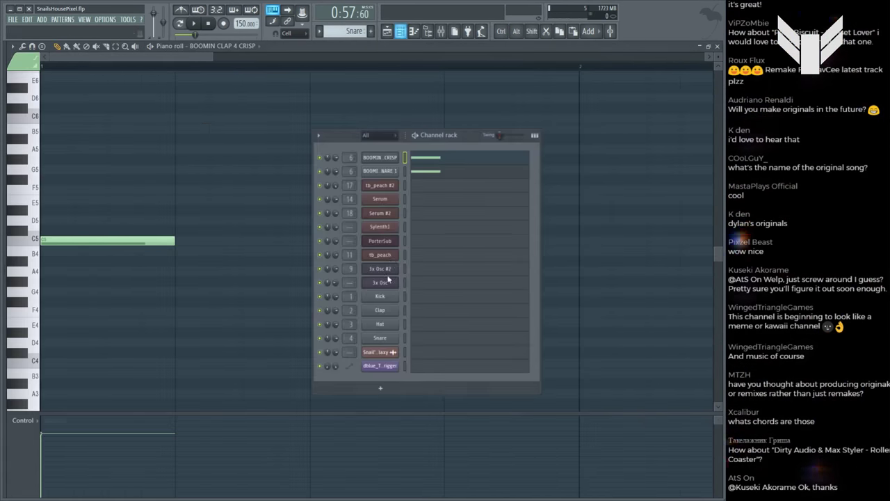
{"action": "key", "text": "space"}
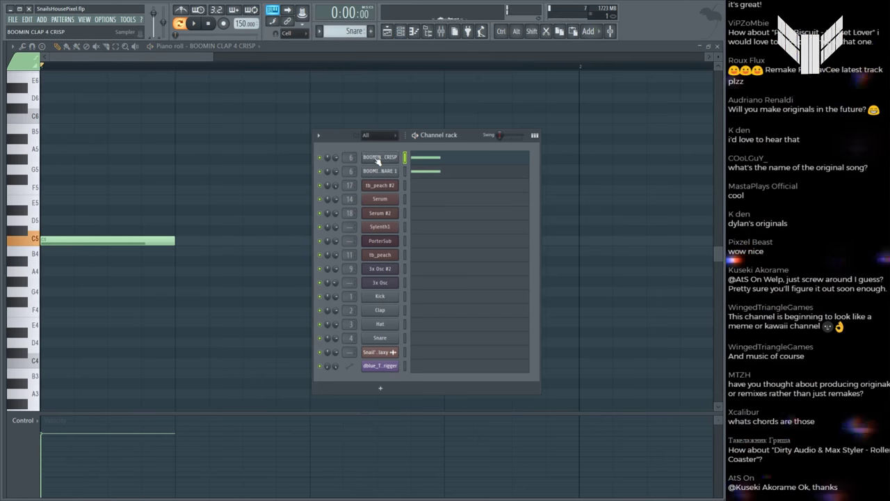
{"action": "left_click", "coordinate": [378, 158]}
{"action": "left_click", "coordinate": [386, 172]}
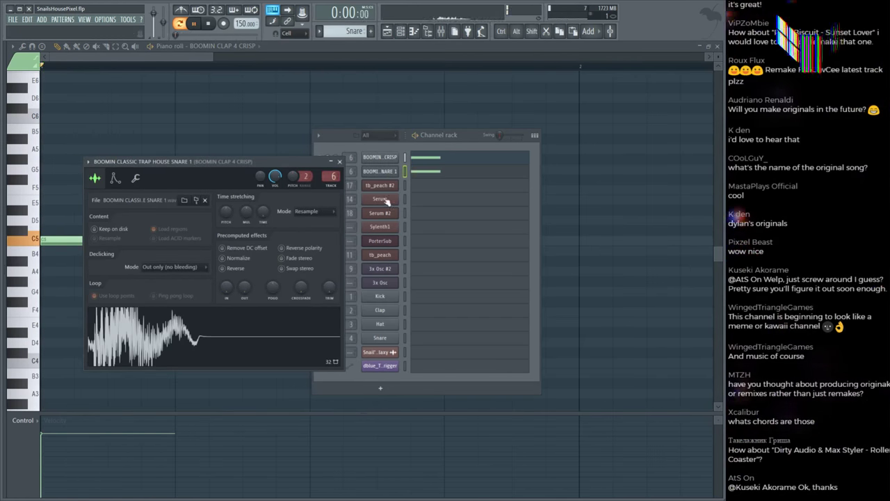
{"action": "left_click", "coordinate": [406, 157]}
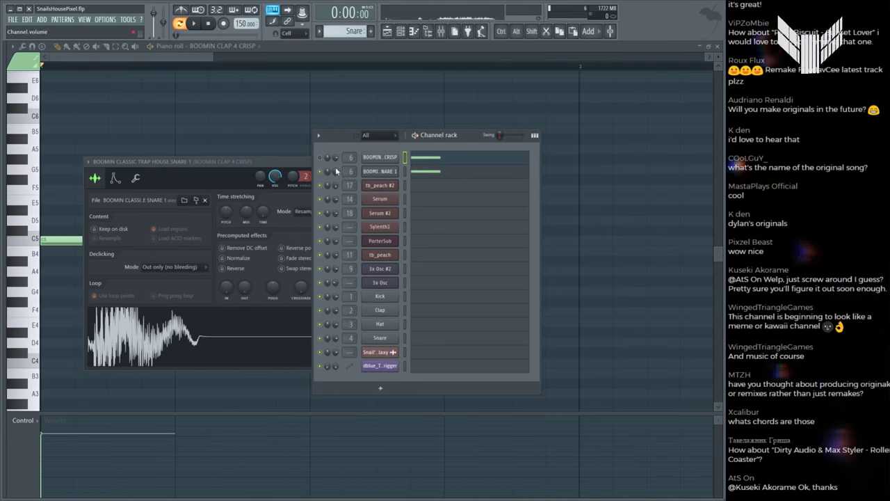
{"action": "key", "text": "space"}
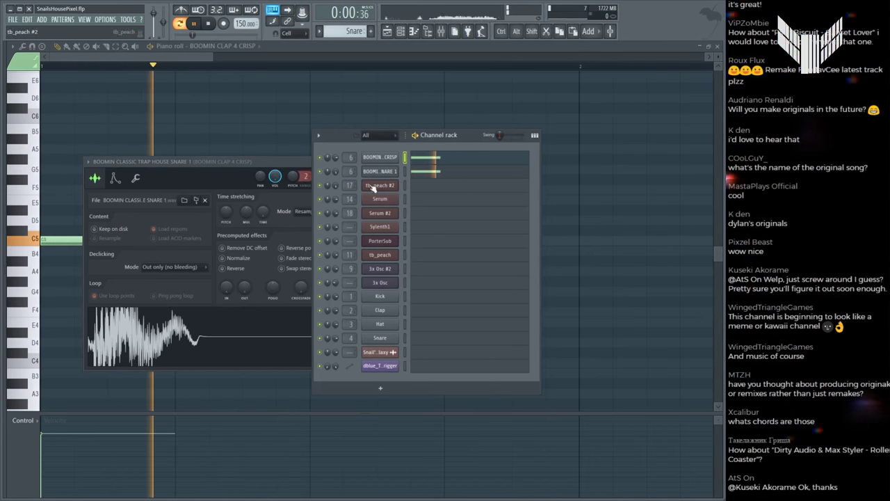
Step: Retune the snare by changing its root note to A4
{"action": "left_click", "coordinate": [380, 157]}
{"action": "left_click", "coordinate": [380, 157]}
{"action": "left_click", "coordinate": [136, 178]}
{"action": "key", "text": "space"}
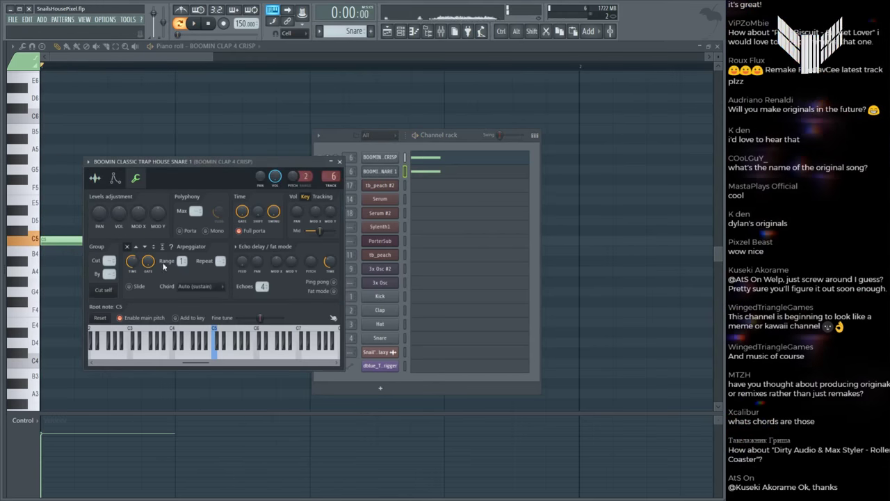
{"action": "key", "text": "space"}
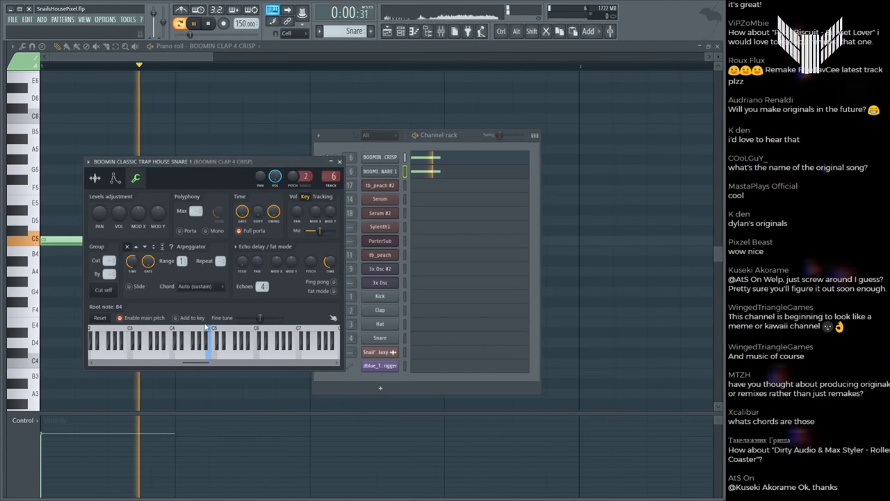
{"action": "left_click", "coordinate": [206, 333]}
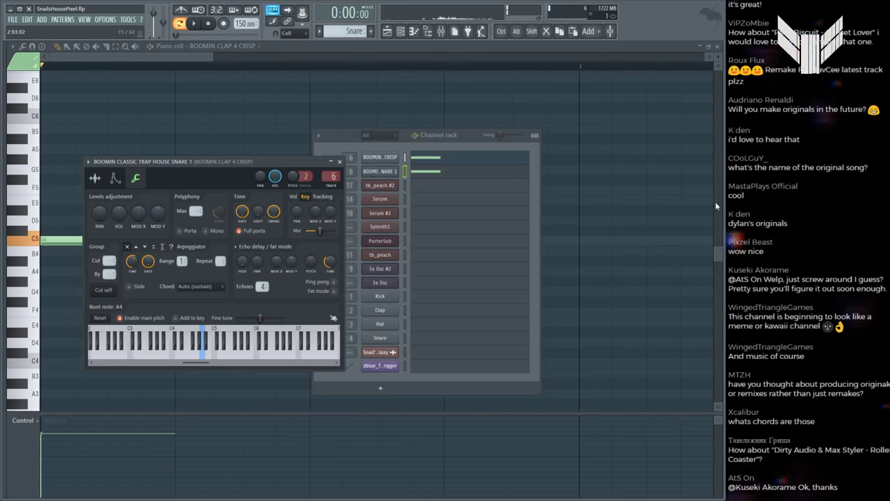
Step: Ease the clap's WaveShaper tension to about 11%, then play the arrangement
{"action": "key", "text": "F9"}
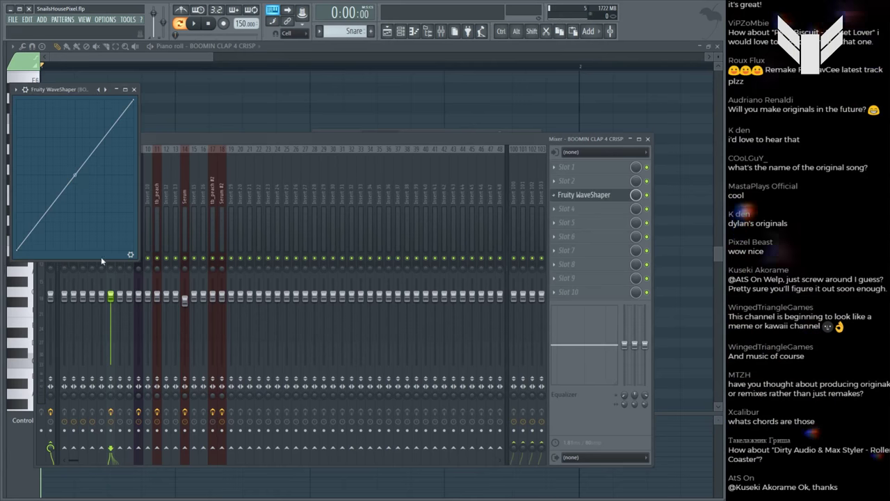
{"action": "left_click_drag", "start_coordinate": [75, 126], "coordinate": [75, 147]}
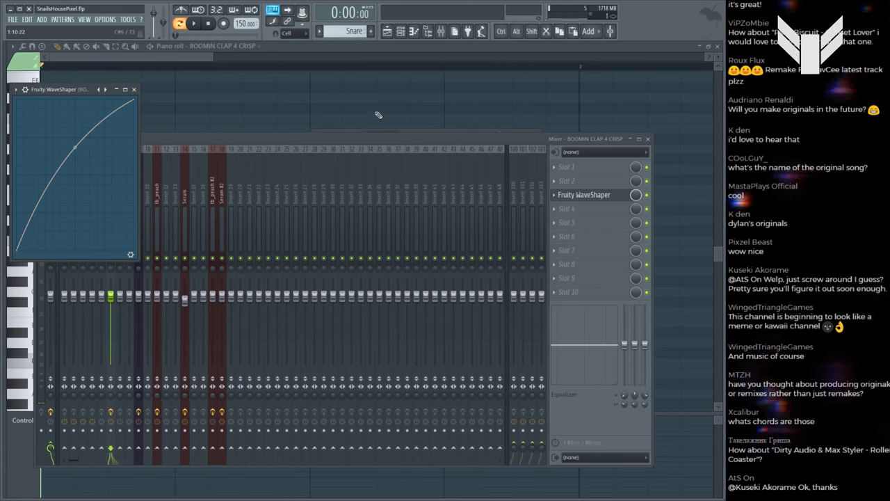
{"action": "key", "text": "F9"}
{"action": "key", "text": "F5"}
{"action": "key", "text": "space"}
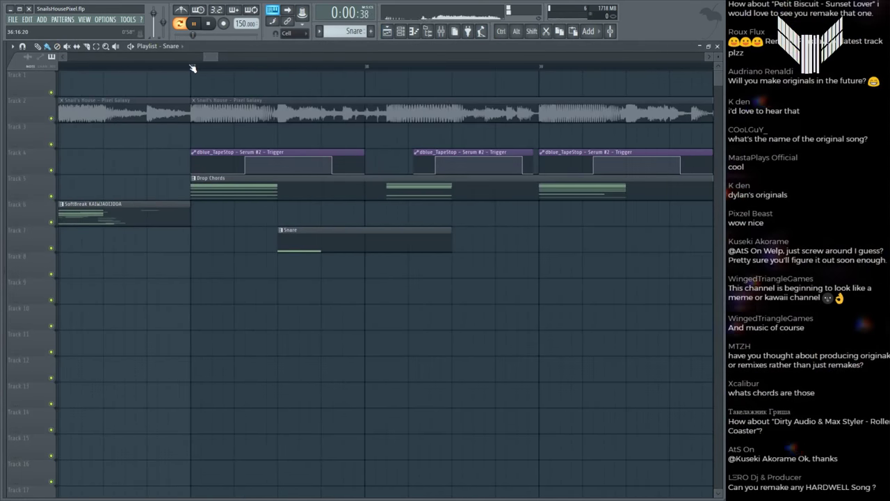
Step: Add a second Snare clip on Track 7 and copy both further along the drop
{"action": "left_click", "coordinate": [193, 67]}
{"action": "scroll", "coordinate": [202, 66], "scroll_direction": "down", "scroll_amount": 2}
{"action": "left_click", "coordinate": [355, 237]}
{"action": "left_click_drag", "start_coordinate": [355, 237], "coordinate": [360, 237]}
{"action": "left_click_drag", "start_coordinate": [202, 202], "coordinate": [419, 250]}
{"action": "left_click_drag", "start_coordinate": [268, 241], "coordinate": [458, 245]}
{"action": "key", "text": "space"}
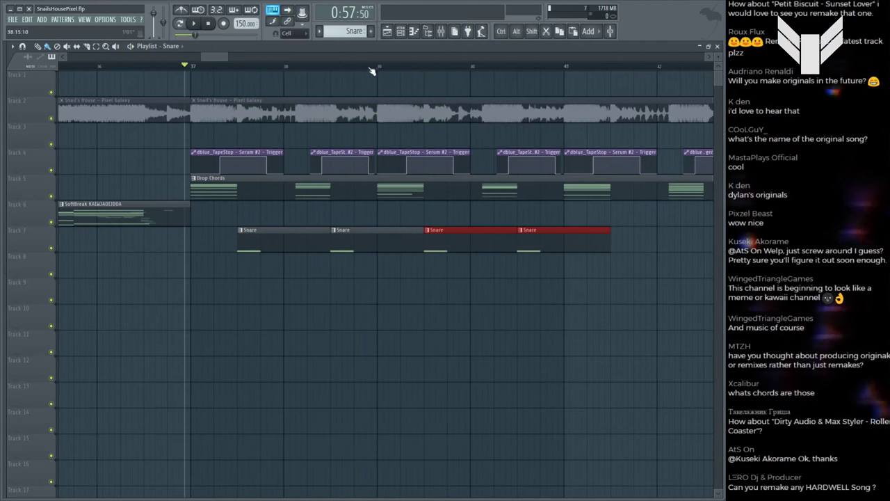
{"action": "key", "text": "space"}
{"action": "key", "text": "ctrl+s"}
Step: Duplicate the four Snare clips with Ctrl+B, play the drop and save
{"action": "scroll", "coordinate": [381, 70], "scroll_direction": "down", "scroll_amount": 3}
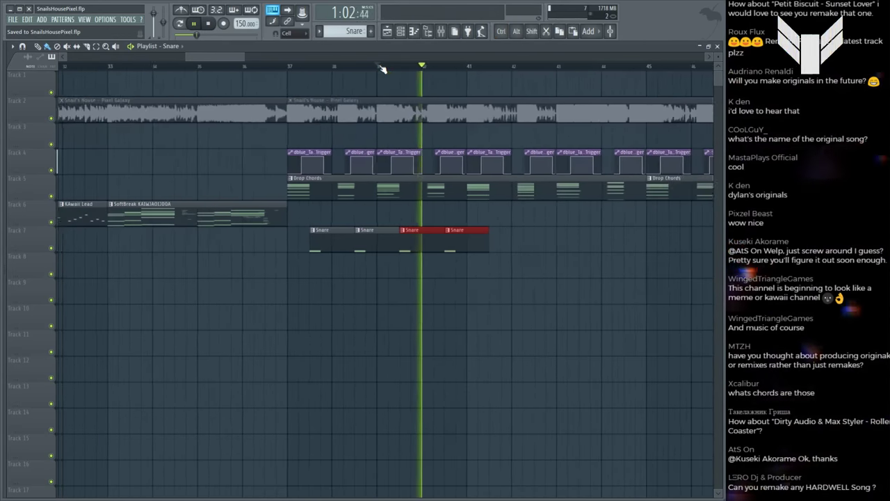
{"action": "left_click_drag", "start_coordinate": [515, 250], "coordinate": [315, 229]}
{"action": "key", "text": "space"}
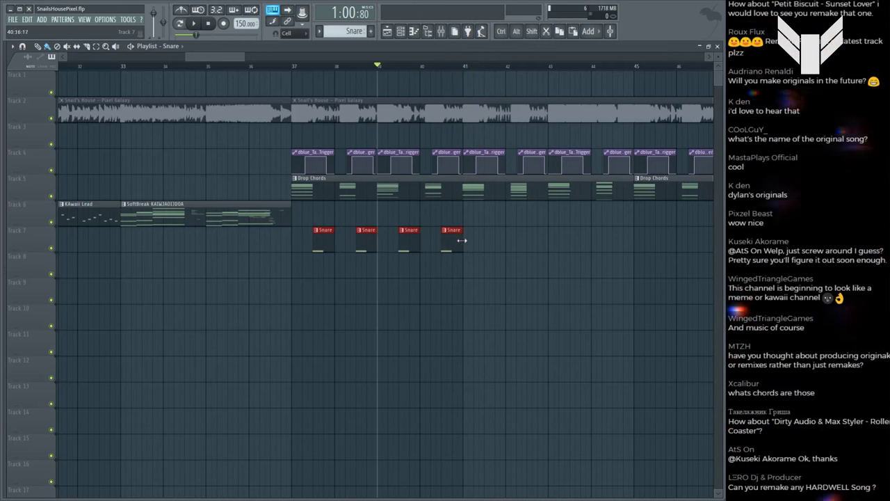
{"action": "key", "text": "ctrl+b"}
{"action": "key", "text": "space"}
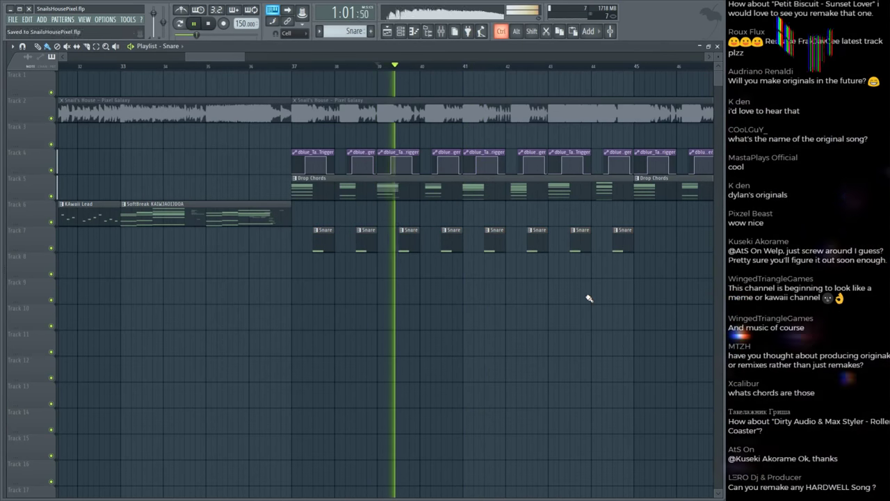
{"action": "left_click", "coordinate": [484, 344]}
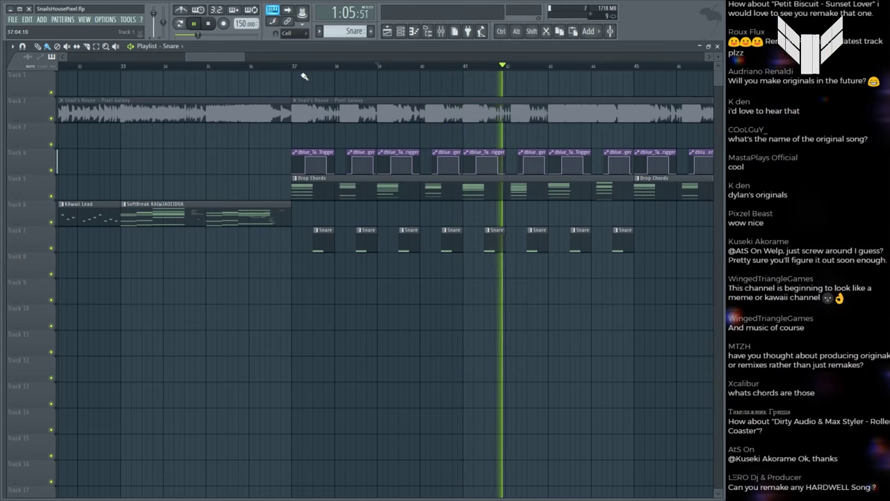
{"action": "scroll", "coordinate": [295, 70], "scroll_direction": "up", "scroll_amount": 3}
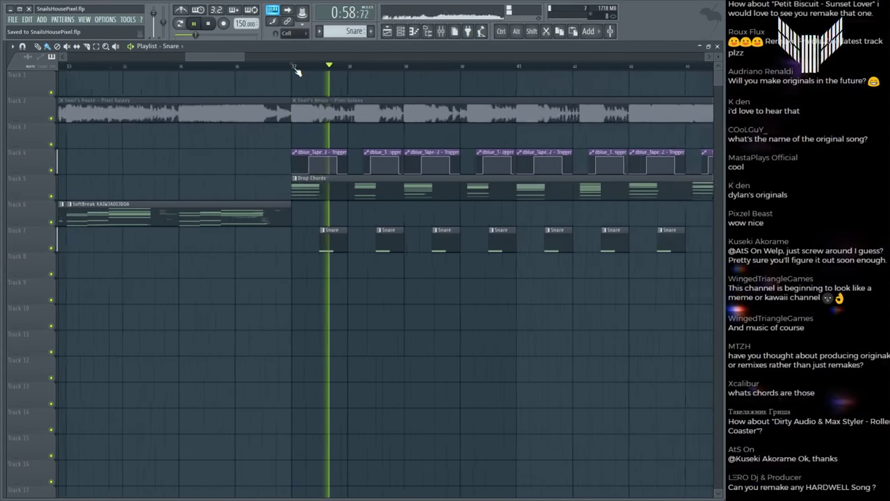
{"action": "key", "text": "ctrl+s"}
Step: Compare against the Snail's House reference from bar 37, then bring up the Channel rack and Browser
{"action": "scroll", "coordinate": [296, 69], "scroll_direction": "down", "scroll_amount": 2}
{"action": "scroll", "coordinate": [338, 71], "scroll_direction": "up", "scroll_amount": 3}
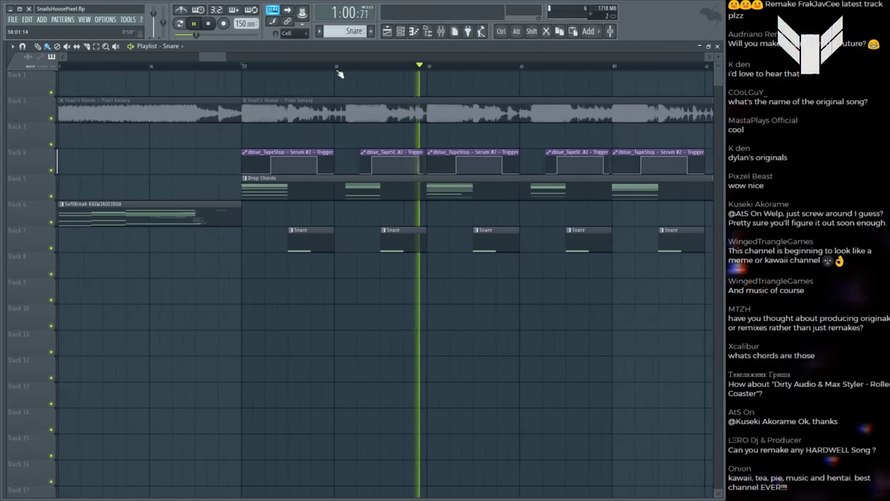
{"action": "scroll", "coordinate": [339, 74], "scroll_direction": "down", "scroll_amount": 1}
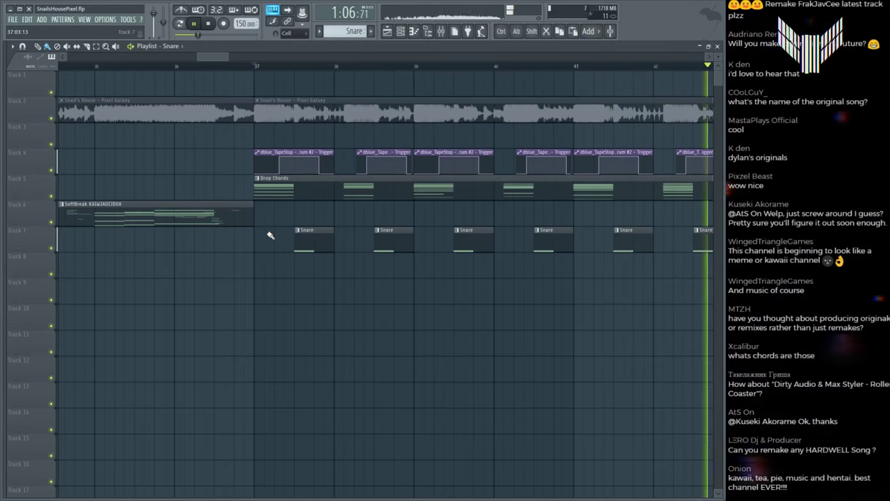
{"action": "left_click", "coordinate": [264, 115]}
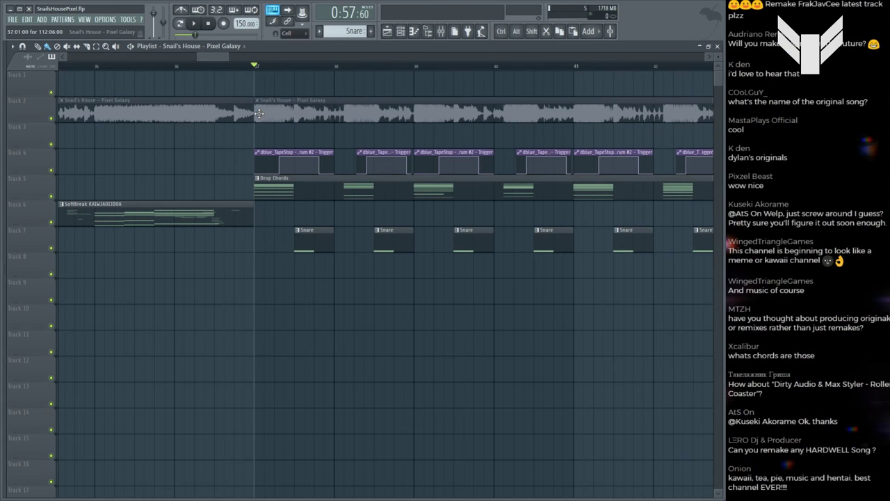
{"action": "key", "text": "space"}
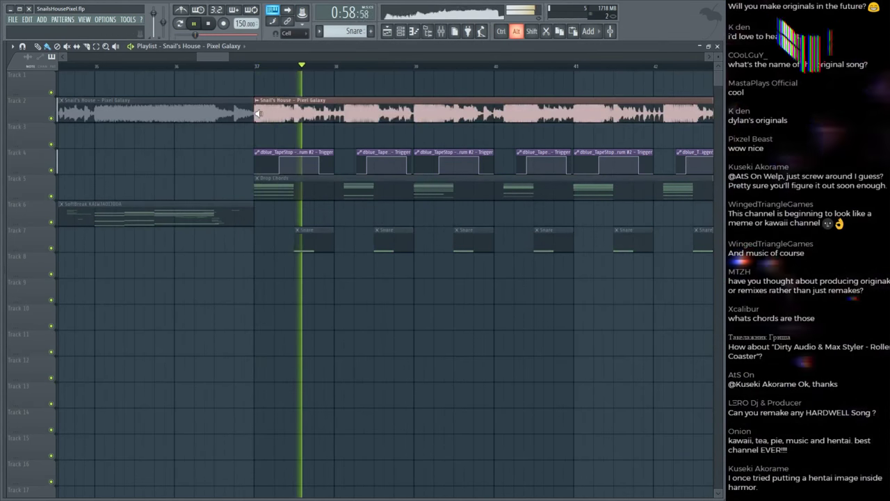
{"action": "key", "text": "space"}
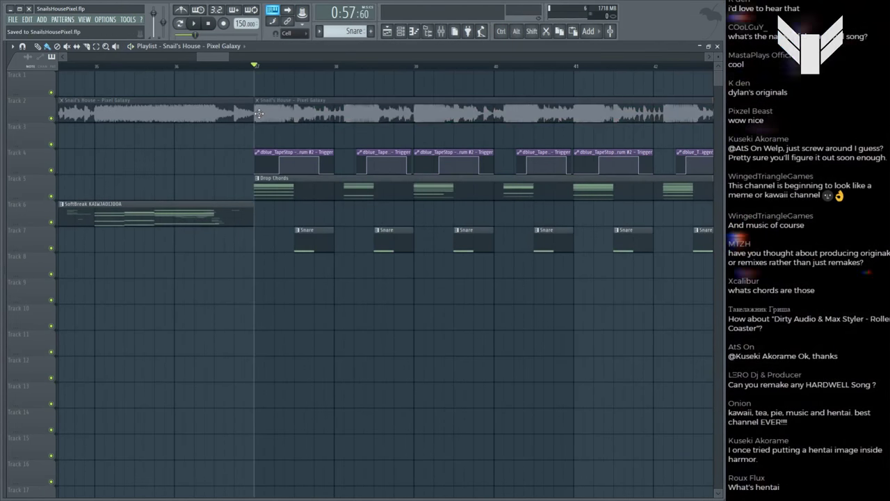
{"action": "left_click", "coordinate": [259, 113]}
{"action": "key", "text": "space"}
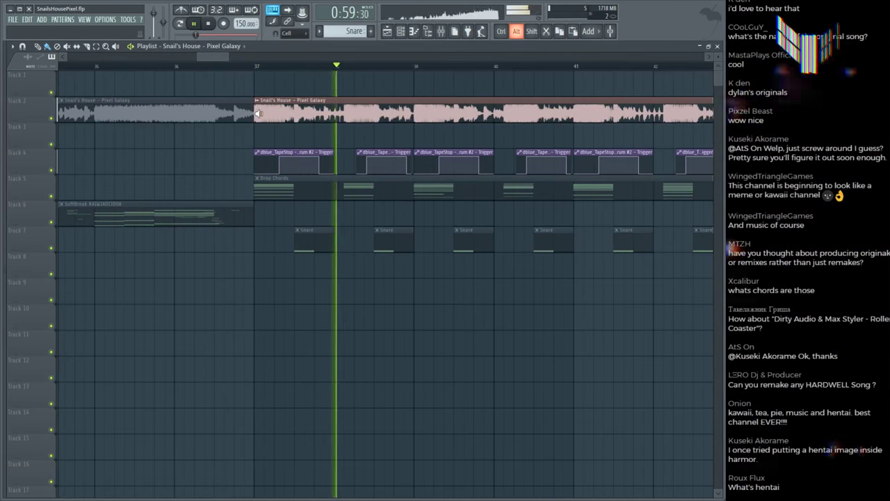
{"action": "key", "text": "space"}
{"action": "key", "text": "F6"}
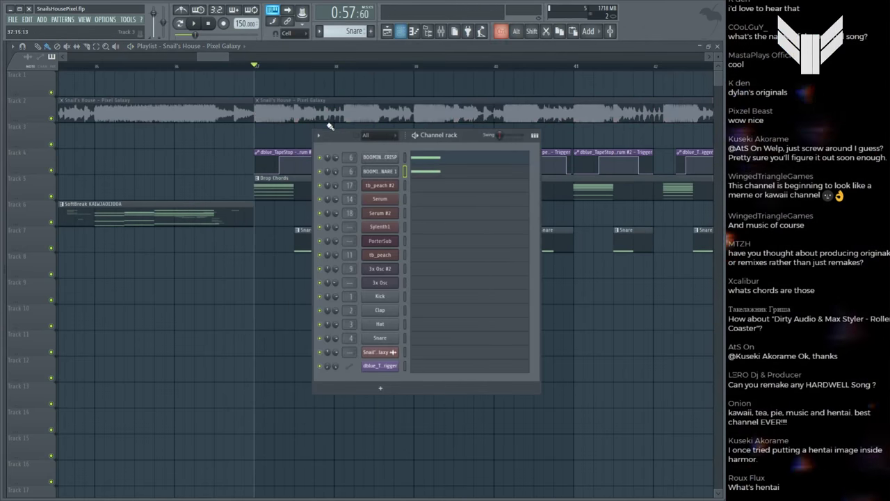
{"action": "key", "text": "alt+F8"}
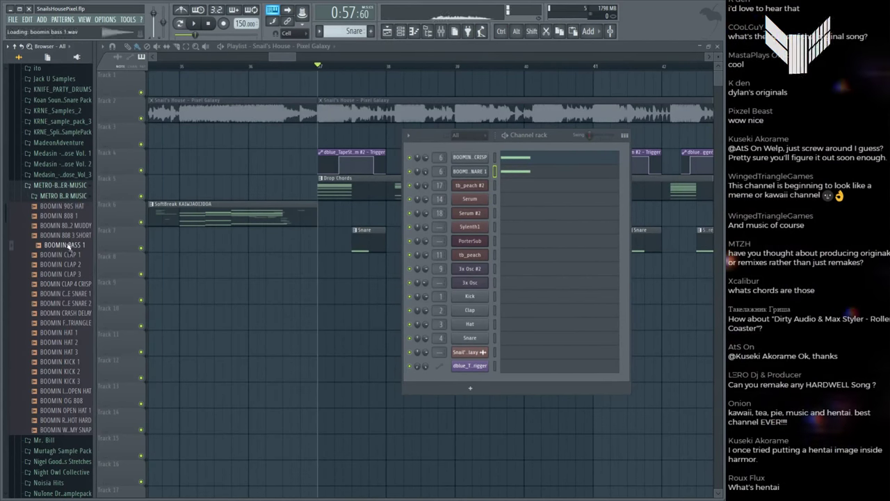
Step: Load BOOMIN KICK 1 as a channel on insert 5 and bend its WaveShaper curve upward
{"action": "left_click", "coordinate": [72, 363]}
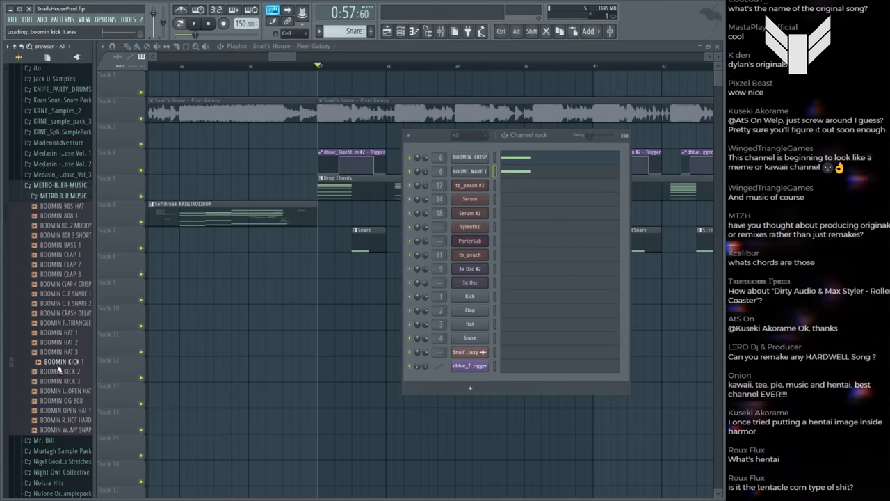
{"action": "left_click_drag", "start_coordinate": [64, 369], "coordinate": [427, 176]}
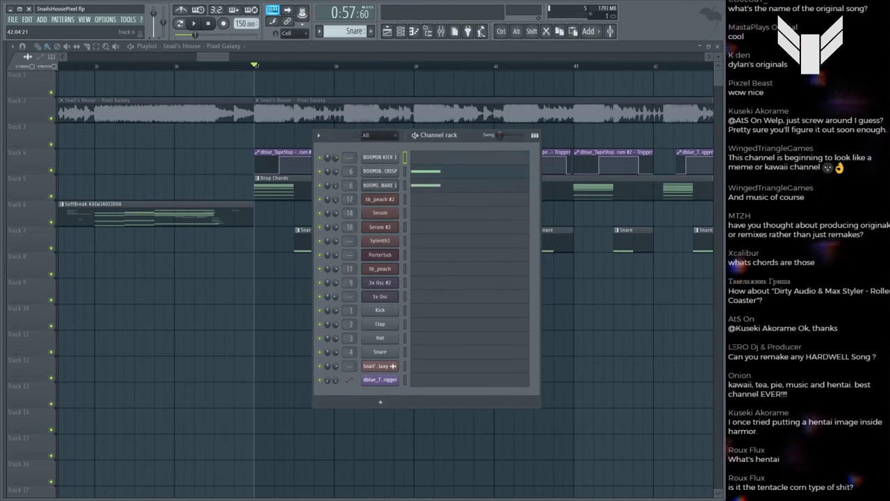
{"action": "key", "text": "F9"}
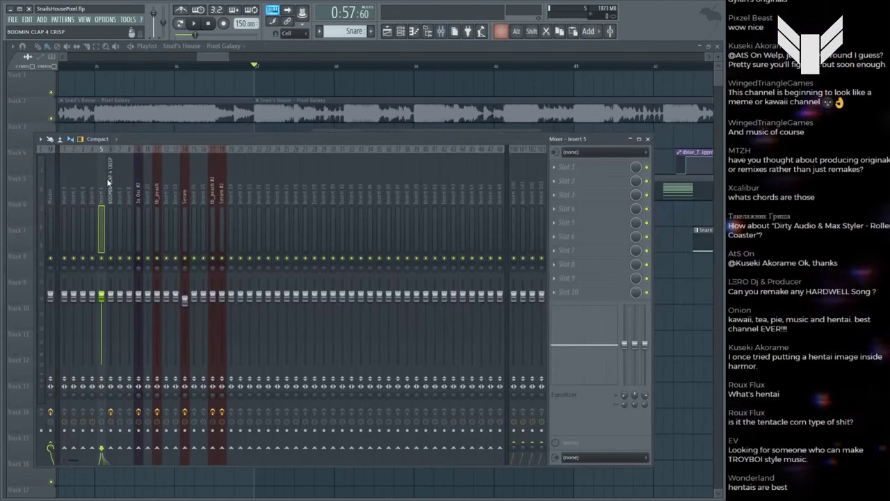
{"action": "key", "text": "ctrl+l"}
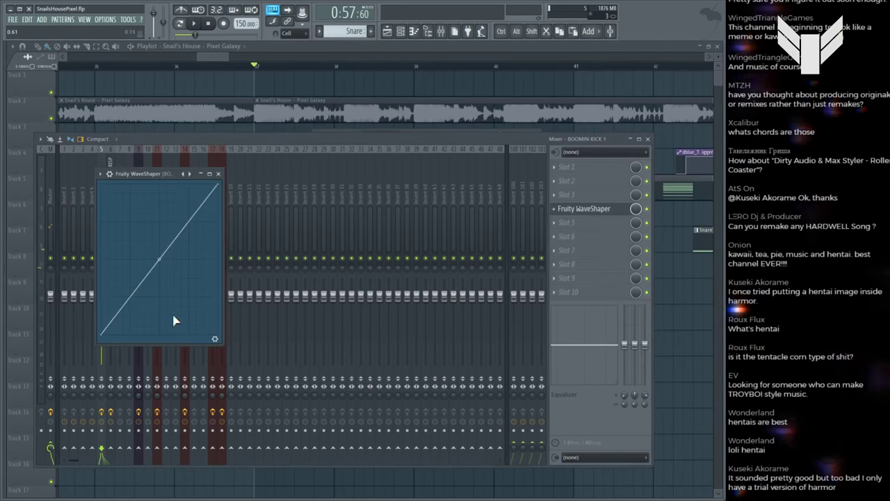
{"action": "left_click_drag", "start_coordinate": [165, 266], "coordinate": [164, 252]}
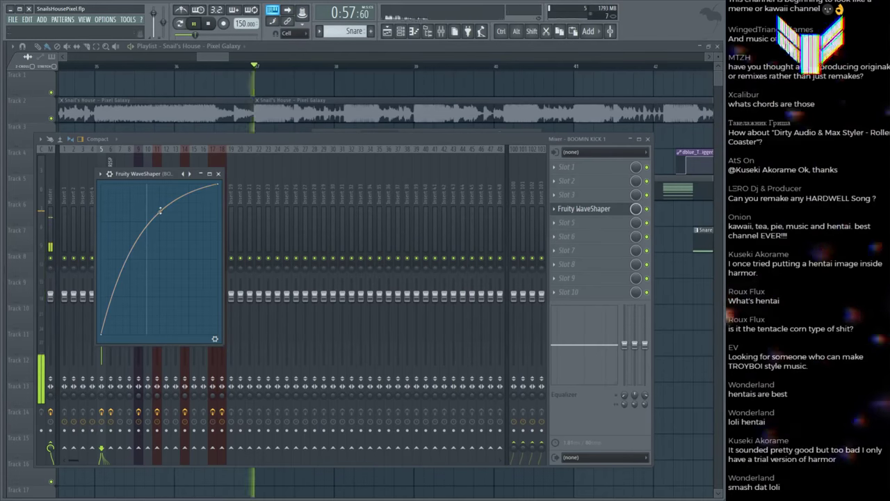
{"action": "key", "text": "F6"}
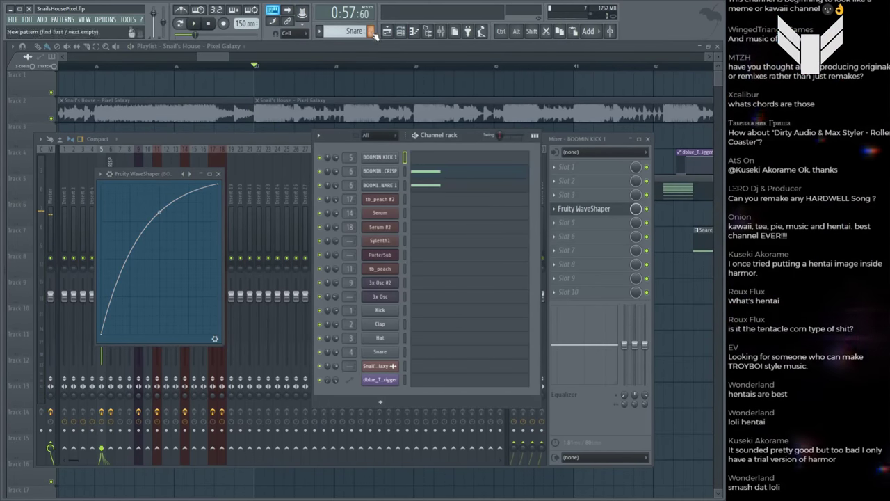
Step: Make a new Kek pattern with a C5 kick note and place it on Track 6 at bar 37
{"action": "left_click", "coordinate": [374, 32]}
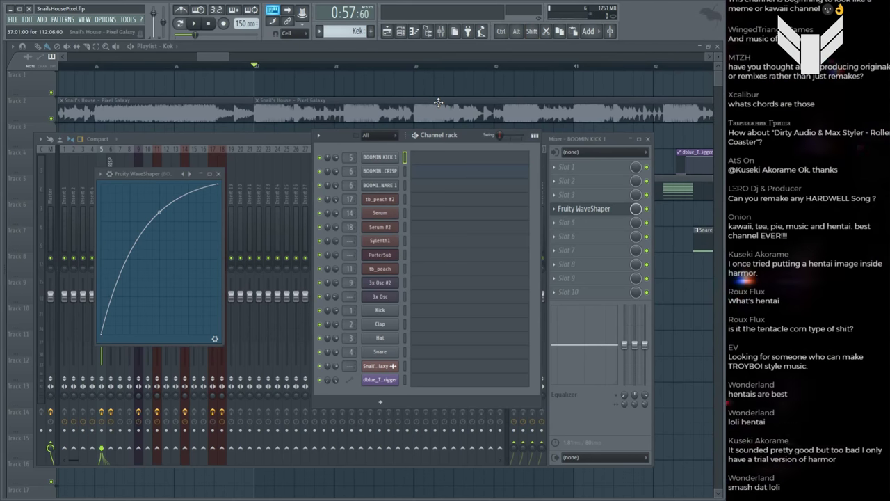
{"action": "left_click", "coordinate": [442, 156]}
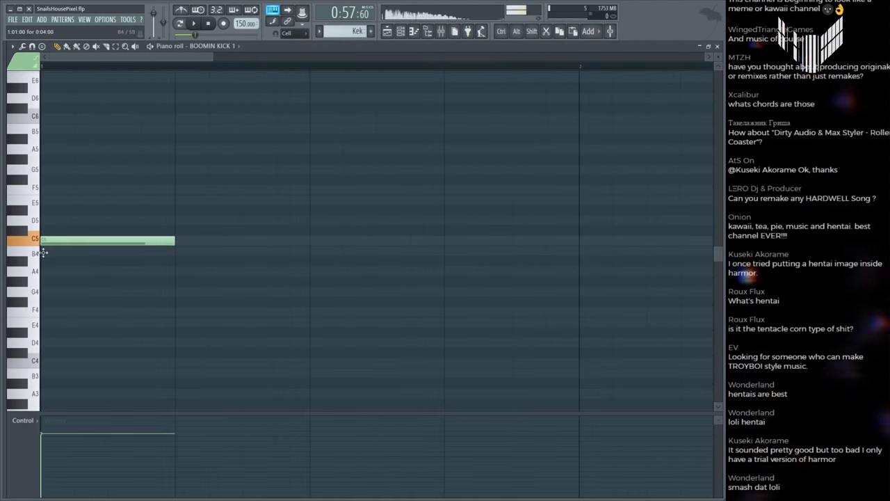
{"action": "key", "text": "F5"}
{"action": "left_click", "coordinate": [296, 274]}
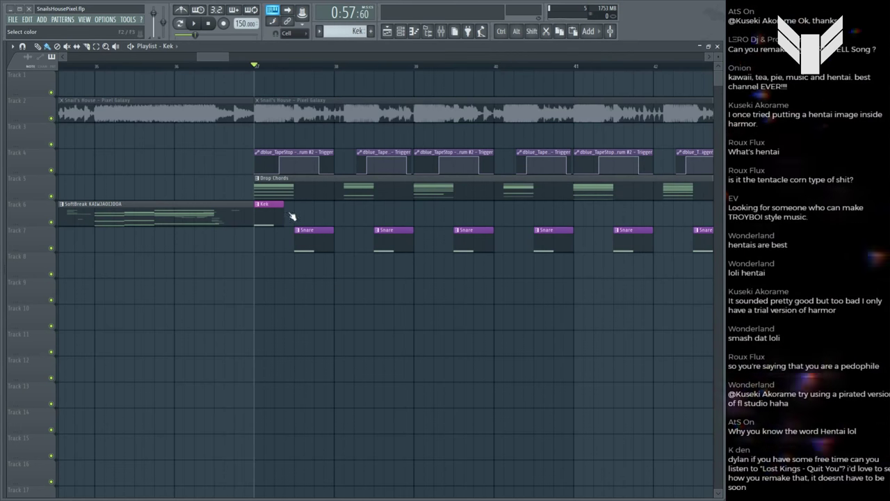
Step: Play the drop from bar 37 alongside the Snail's House reference clip
{"action": "left_click", "coordinate": [398, 195]}
{"action": "key", "text": "space"}
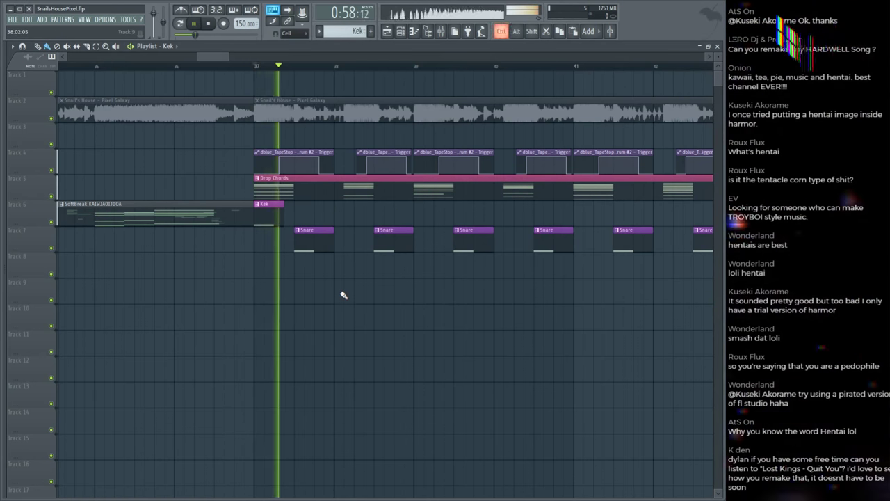
{"action": "left_click", "coordinate": [259, 103]}
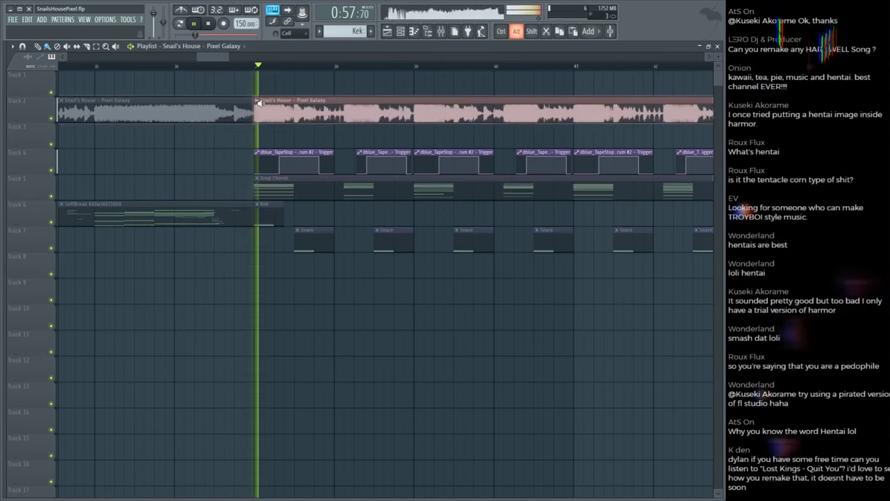
{"action": "key", "text": "space"}
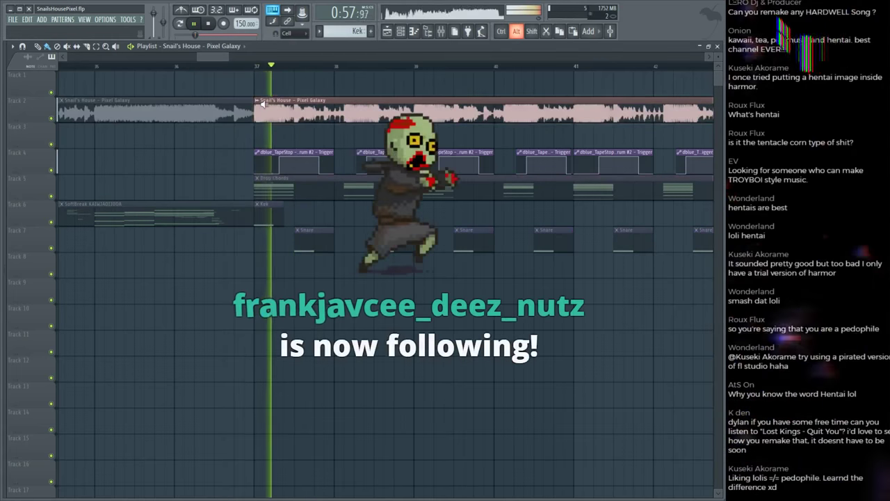
Step: Copy and shorten the Kek clip into a pair, then copy the pair to just after bar 38
{"action": "left_click_drag", "start_coordinate": [269, 218], "coordinate": [300, 219]}
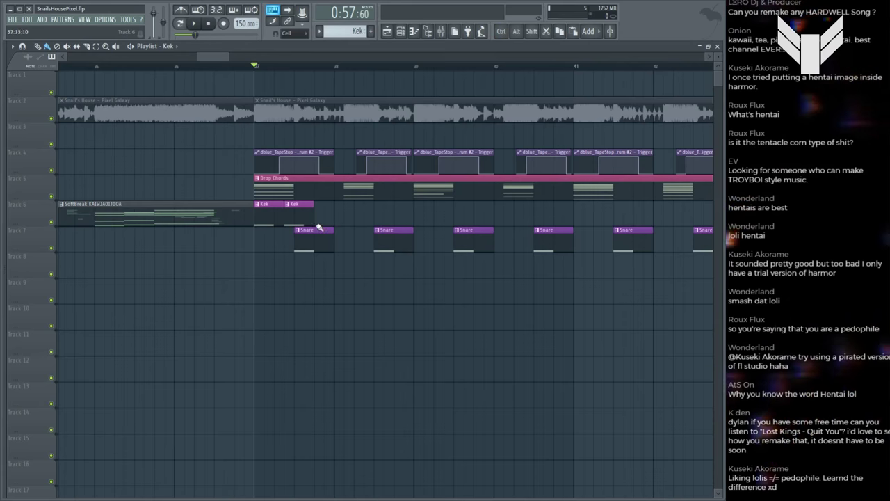
{"action": "left_click_drag", "start_coordinate": [318, 228], "coordinate": [254, 200]}
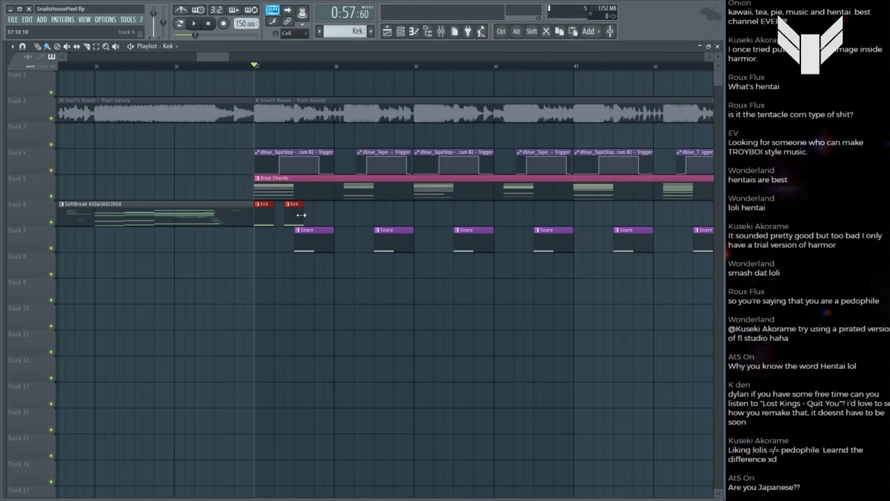
{"action": "left_click_drag", "start_coordinate": [300, 215], "coordinate": [287, 215]}
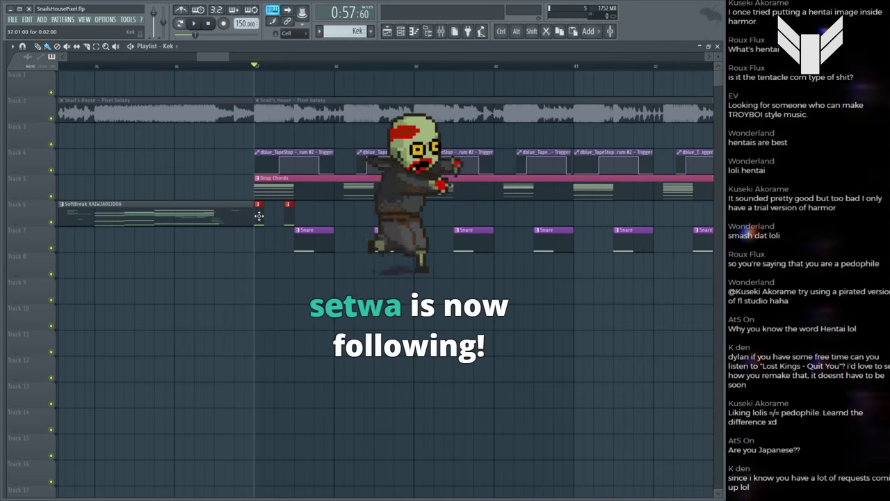
{"action": "left_click_drag", "start_coordinate": [315, 209], "coordinate": [363, 201]}
{"action": "left_click", "coordinate": [318, 103]}
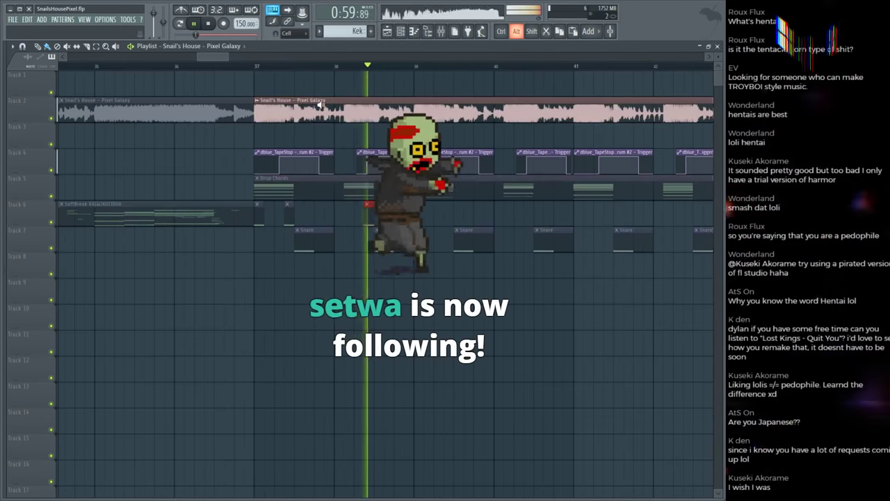
{"action": "key", "text": "space"}
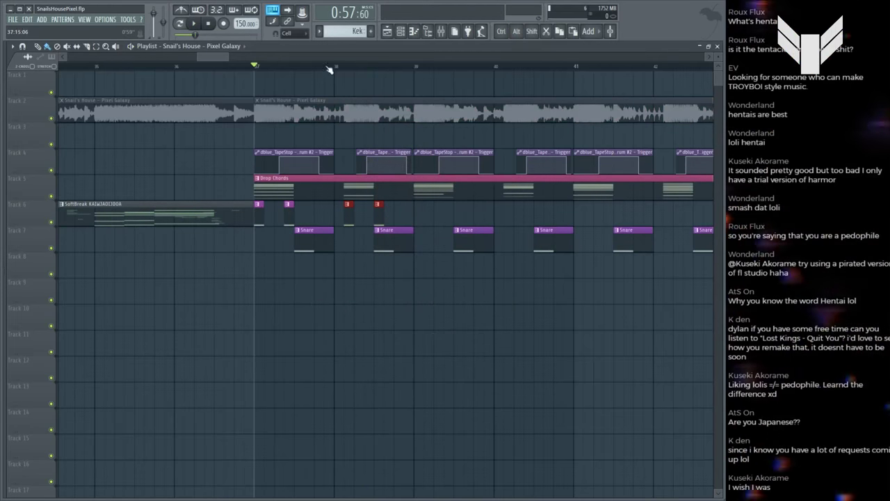
{"action": "scroll", "coordinate": [340, 69], "scroll_direction": "up", "scroll_amount": 3}
Step: Shorten the Kek clips and add another short Kek kick just before the snare
{"action": "scroll", "coordinate": [308, 153], "scroll_direction": "up", "scroll_amount": 2}
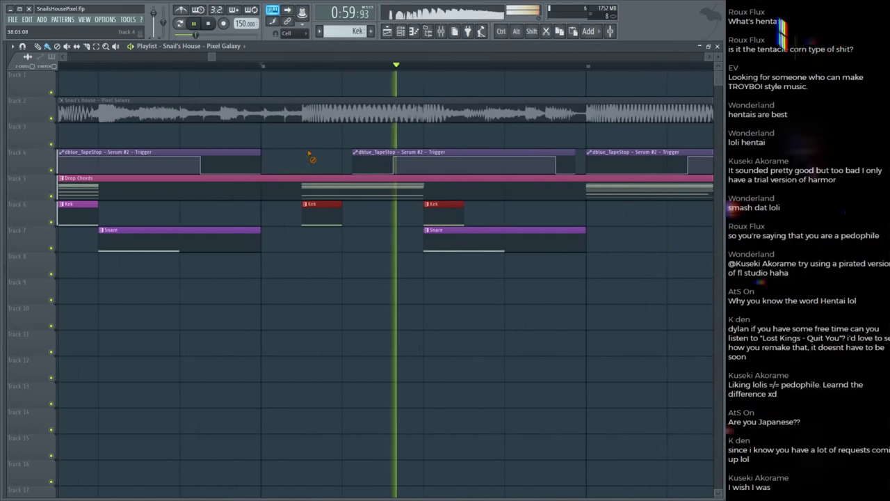
{"action": "key", "text": "space"}
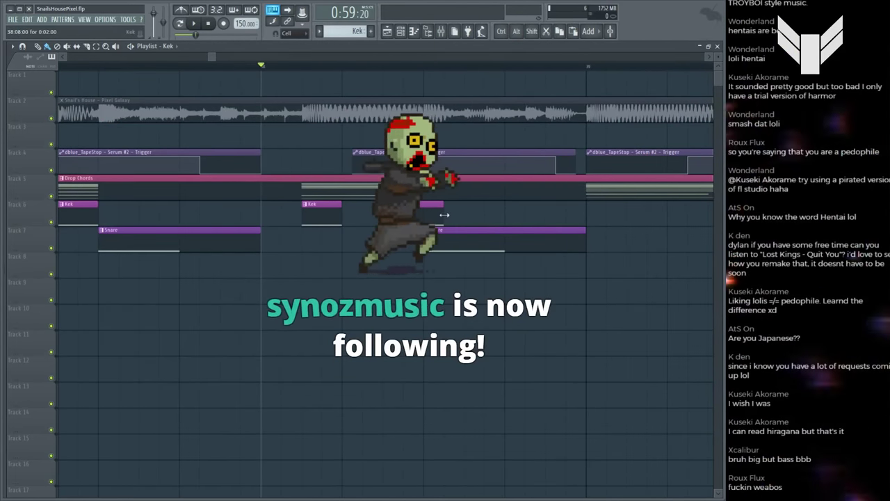
{"action": "left_click_drag", "start_coordinate": [444, 215], "coordinate": [424, 213]}
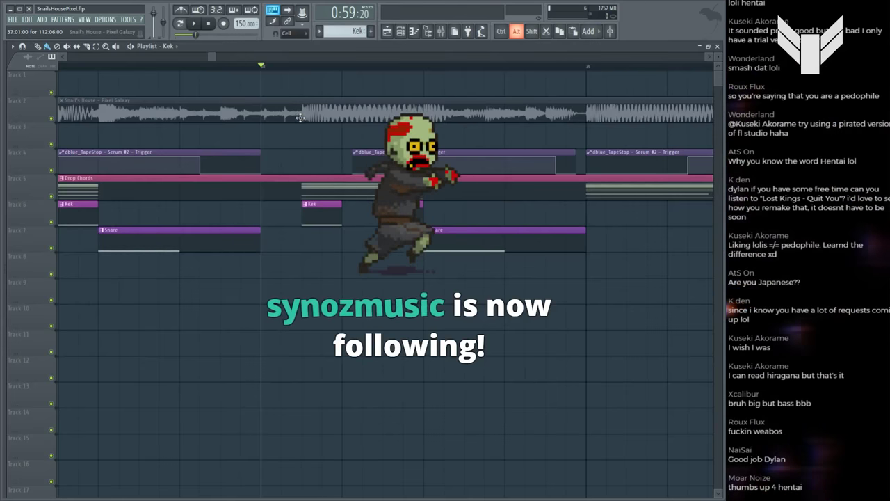
{"action": "left_click", "coordinate": [300, 118]}
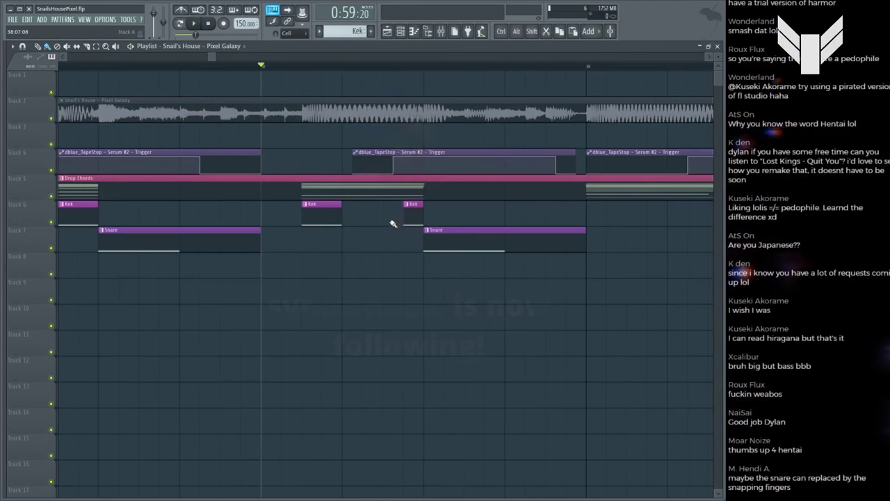
{"action": "left_click", "coordinate": [392, 121], "text": "alt"}
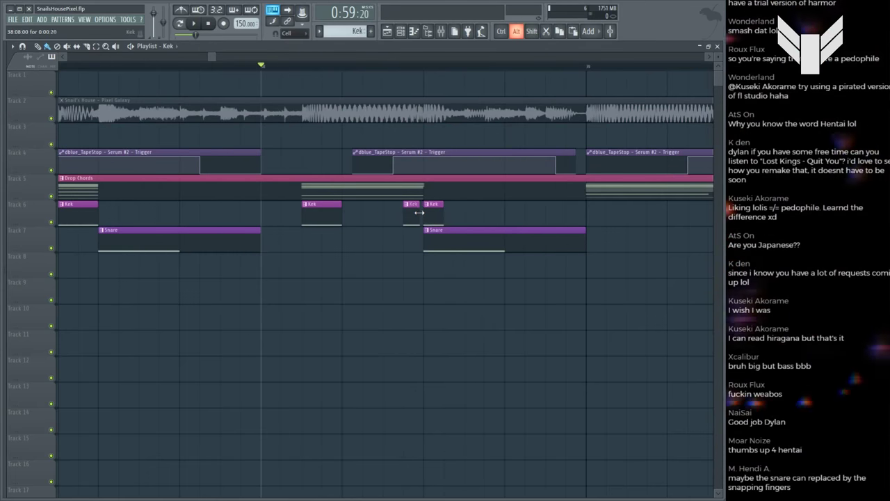
{"action": "left_click_drag", "start_coordinate": [420, 213], "coordinate": [413, 212]}
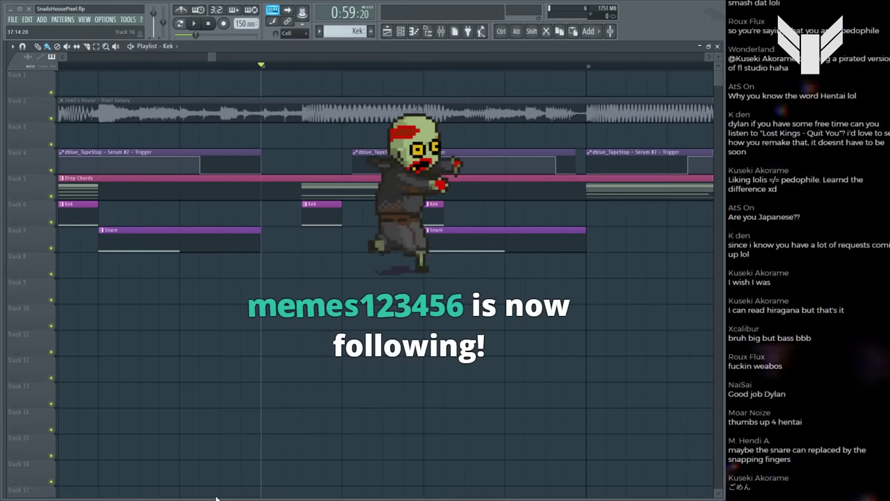
Step: Select the four Kek kick clips on Track 6 and audition the drop from bar 37
{"action": "scroll", "coordinate": [414, 68], "scroll_direction": "up", "scroll_amount": 3}
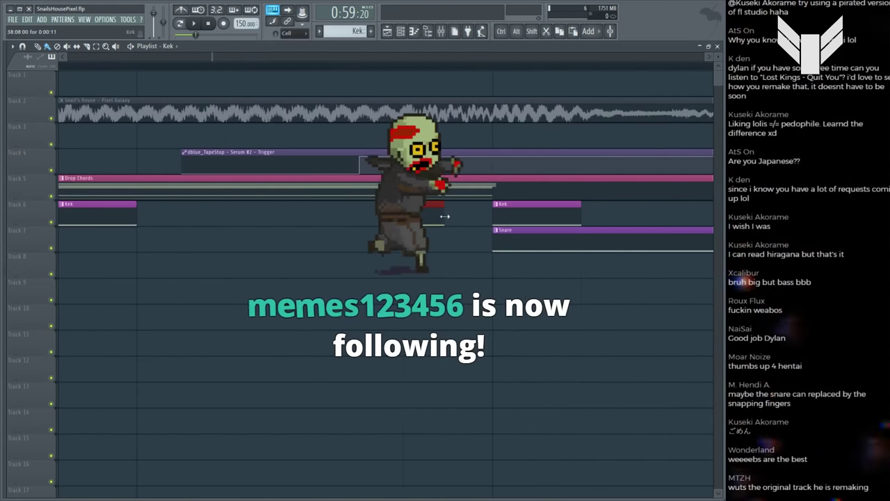
{"action": "key", "text": "alt"}
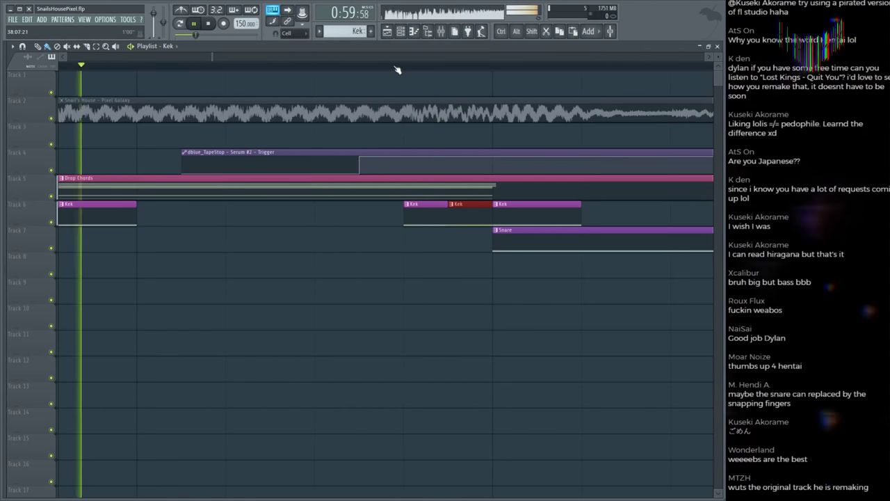
{"action": "key", "text": "space"}
{"action": "scroll", "coordinate": [398, 70], "scroll_direction": "down", "scroll_amount": 4}
{"action": "key", "text": "space"}
{"action": "scroll", "coordinate": [400, 72], "scroll_direction": "down", "scroll_amount": 2}
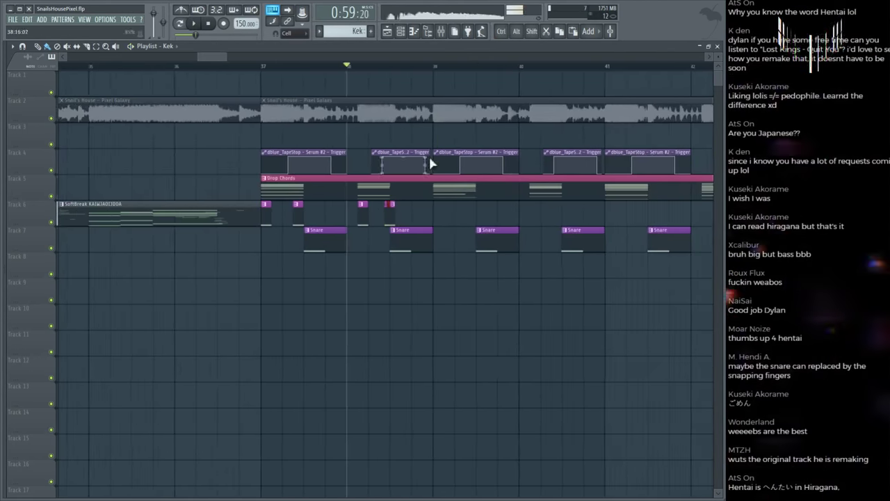
{"action": "left_click_drag", "start_coordinate": [433, 200], "coordinate": [265, 212]}
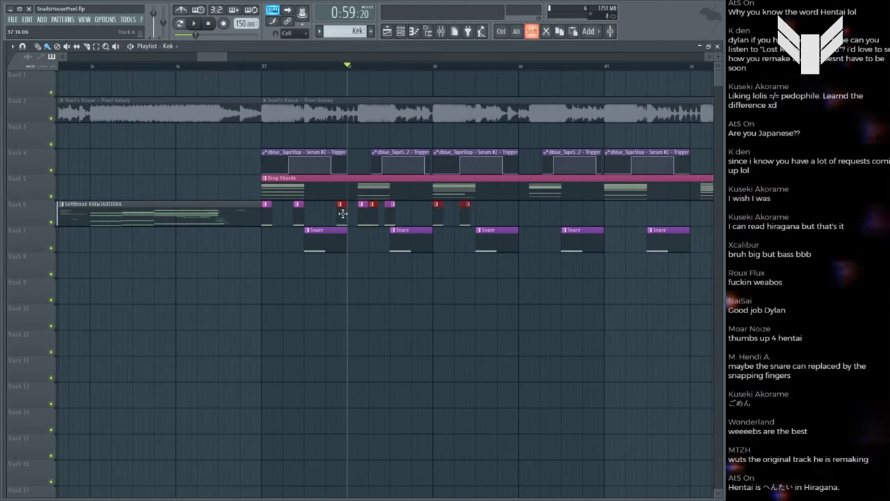
{"action": "key", "text": "space"}
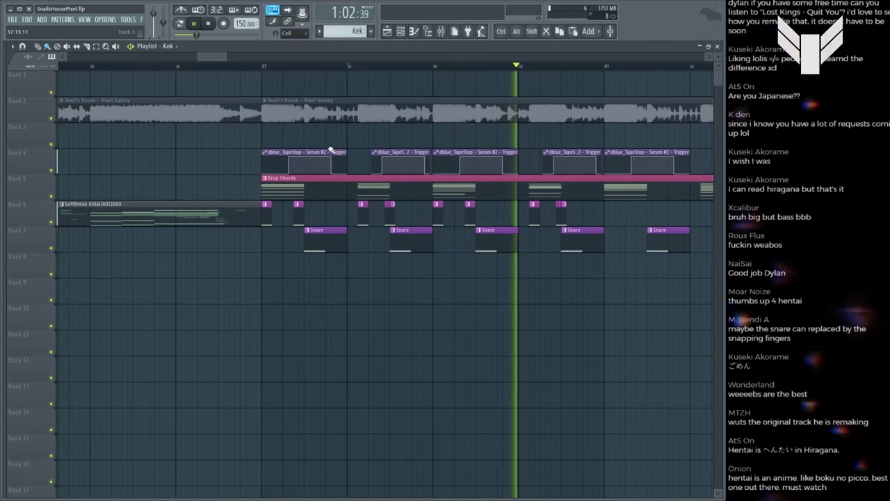
{"action": "key", "text": "space"}
{"action": "left_click", "coordinate": [262, 68]}
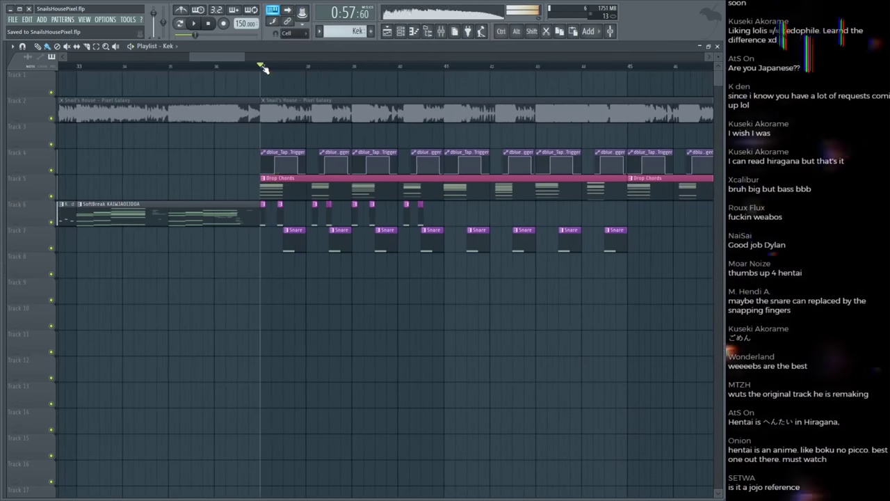
Step: Save, then compare the drop with the solo reference audio from bar 37
{"action": "key", "text": "ctrl+s"}
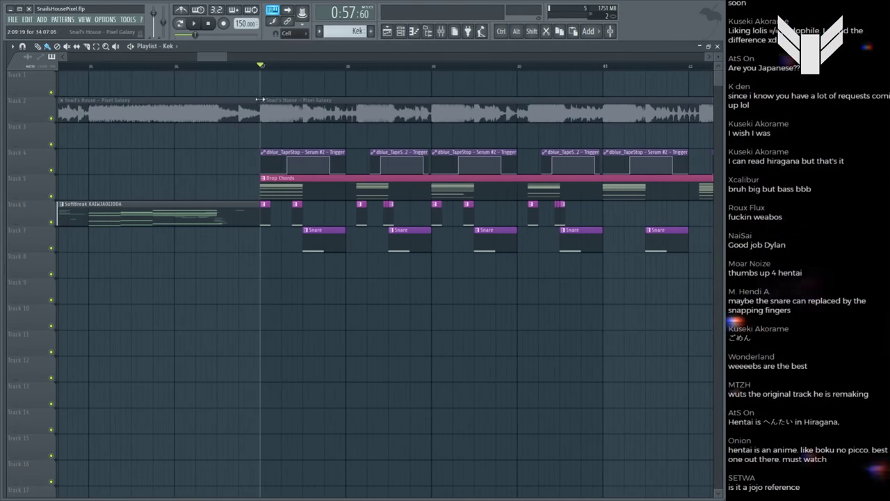
{"action": "key", "text": "alt"}
{"action": "left_click", "coordinate": [260, 110], "text": "alt"}
{"action": "key", "text": "space"}
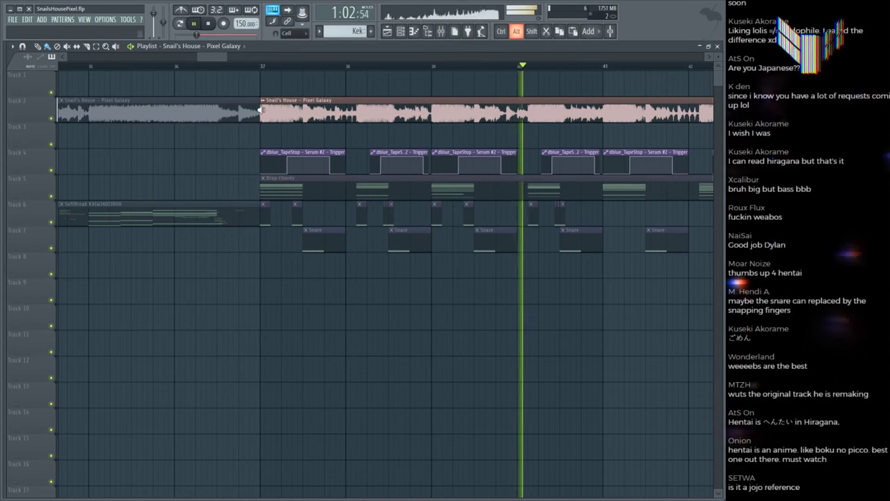
{"action": "key", "text": "space"}
{"action": "key", "text": "space"}
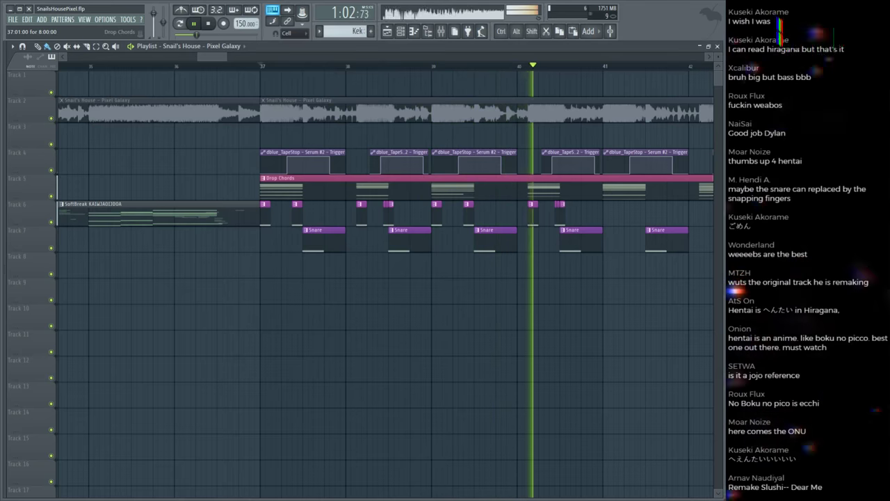
{"action": "key", "text": "space"}
{"action": "key", "text": "space"}
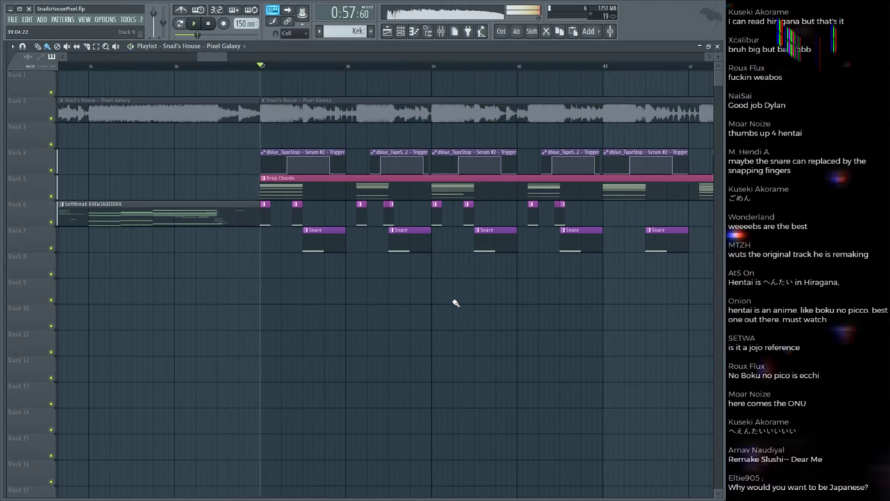
{"action": "key", "text": "ctrl+s"}
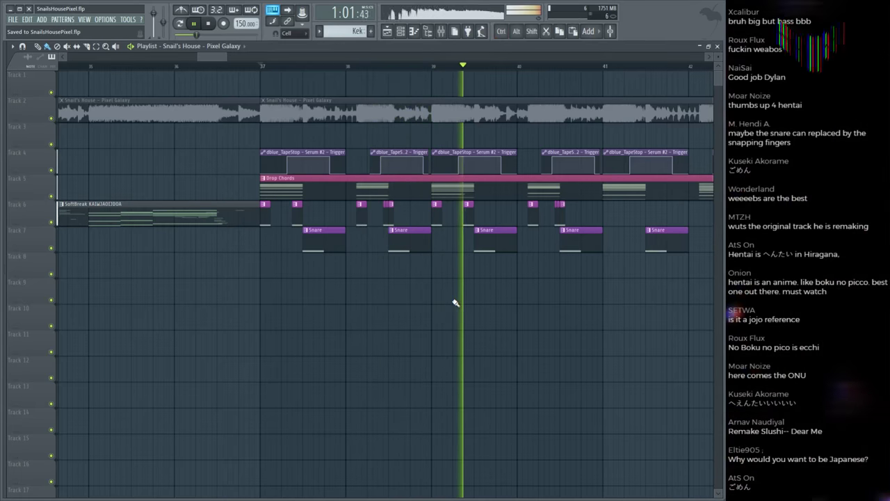
{"action": "key", "text": "space"}
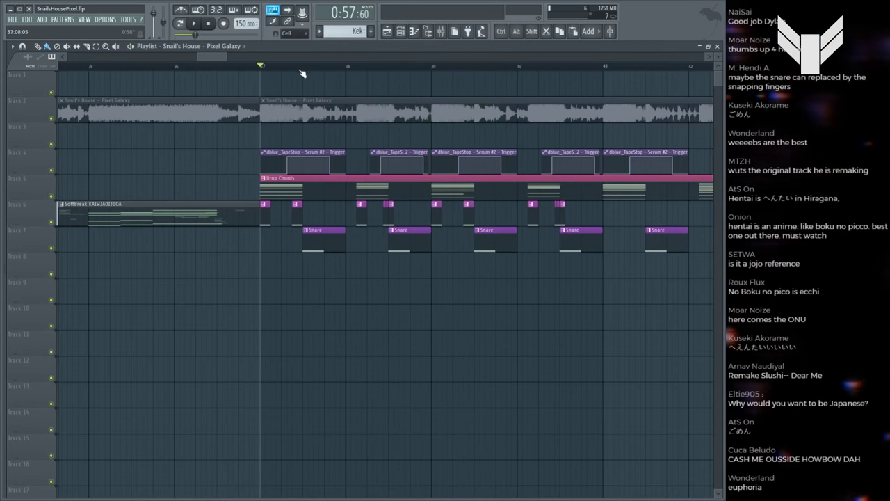
Step: Scroll through the playlist, replay the drop from bar 37 and save again
{"action": "scroll", "coordinate": [303, 68], "scroll_direction": "right", "scroll_amount": 2}
{"action": "scroll", "coordinate": [304, 67], "scroll_direction": "down", "scroll_amount": 4}
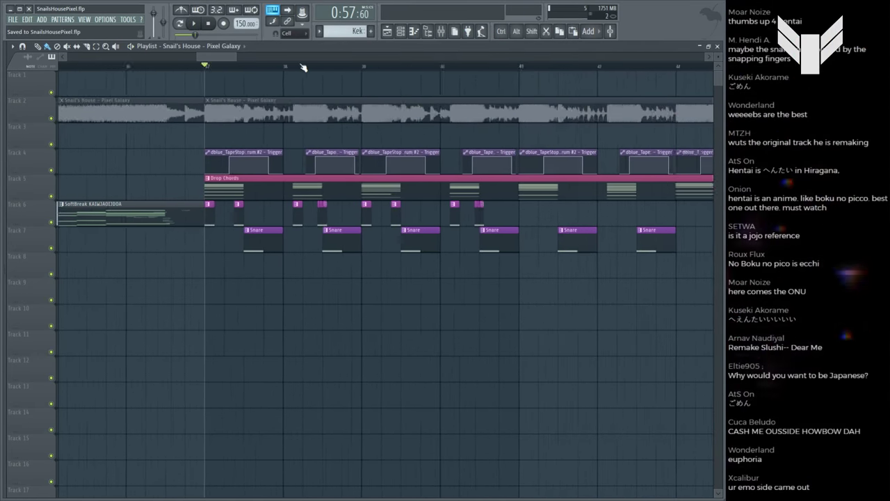
{"action": "scroll", "coordinate": [239, 70], "scroll_direction": "up", "scroll_amount": 4}
{"action": "key", "text": "ctrl+s"}
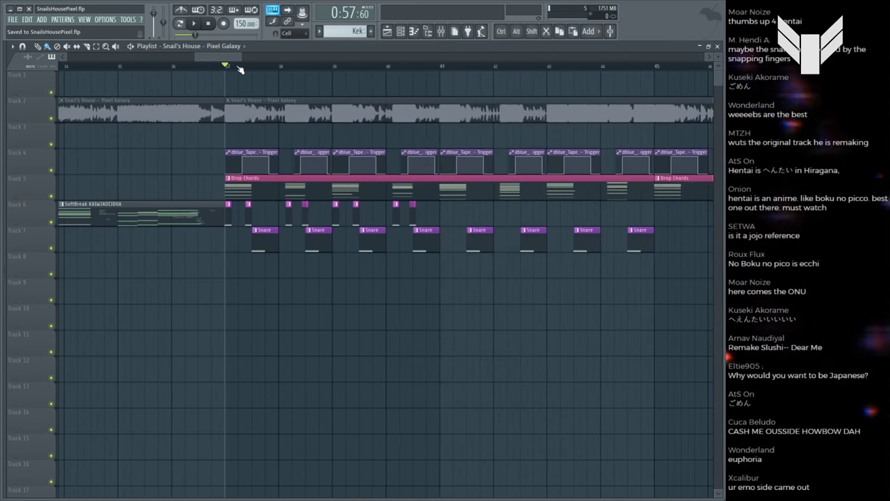
{"action": "key", "text": "ctrl"}
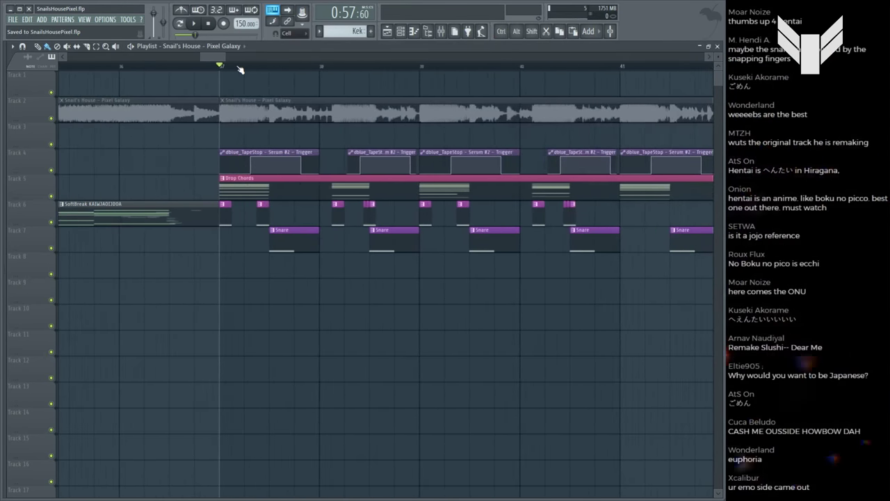
{"action": "scroll", "coordinate": [240, 70], "scroll_direction": "down", "scroll_amount": 3}
{"action": "key", "text": "space"}
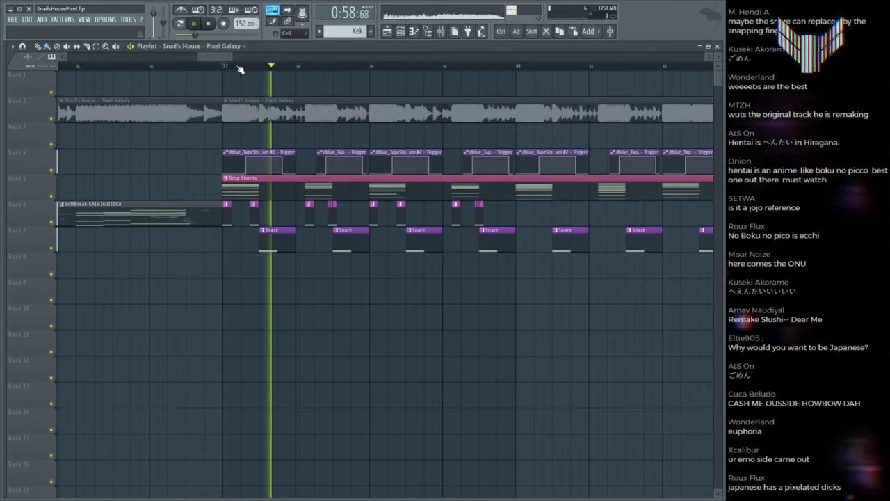
{"action": "key", "text": "ctrl+s"}
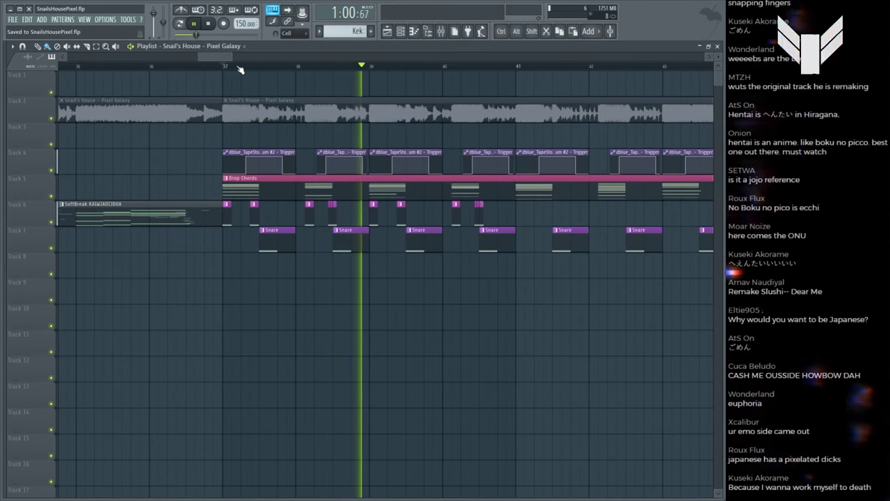
{"action": "scroll", "coordinate": [264, 70], "scroll_direction": "down", "scroll_amount": 3}
{"action": "scroll", "coordinate": [253, 71], "scroll_direction": "up", "scroll_amount": 4}
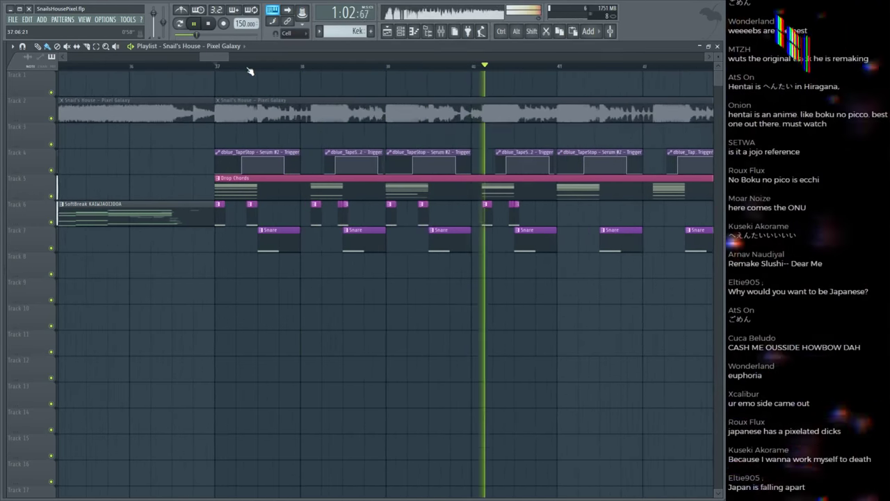
{"action": "key", "text": "space"}
{"action": "key", "text": "space"}
{"action": "key", "text": "space"}
Step: Open the BOOMIN KICK 1 sampler, adjust its silence trimming, and move the window off the mixer
{"action": "key", "text": "F9"}
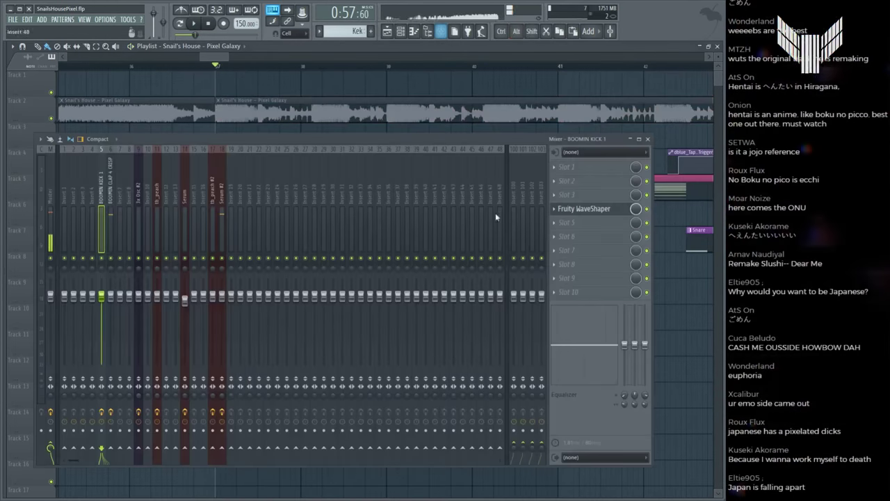
{"action": "key", "text": "F6"}
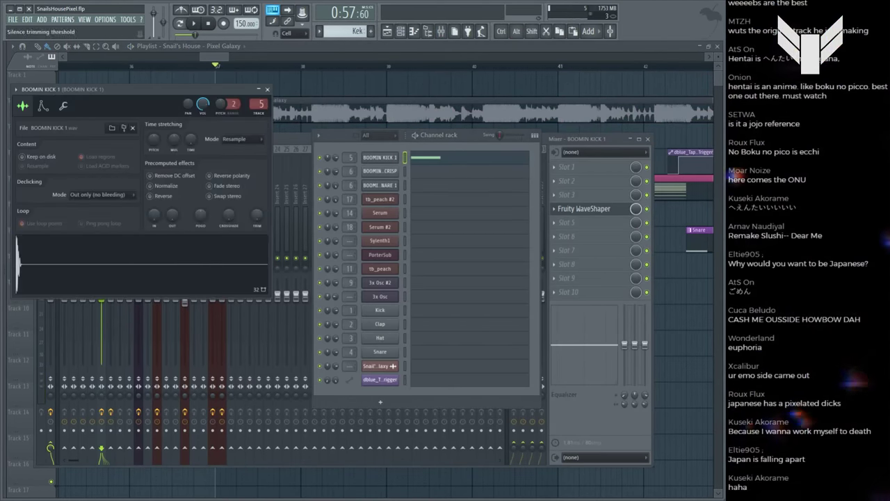
{"action": "left_click_drag", "start_coordinate": [254, 221], "coordinate": [255, 209]}
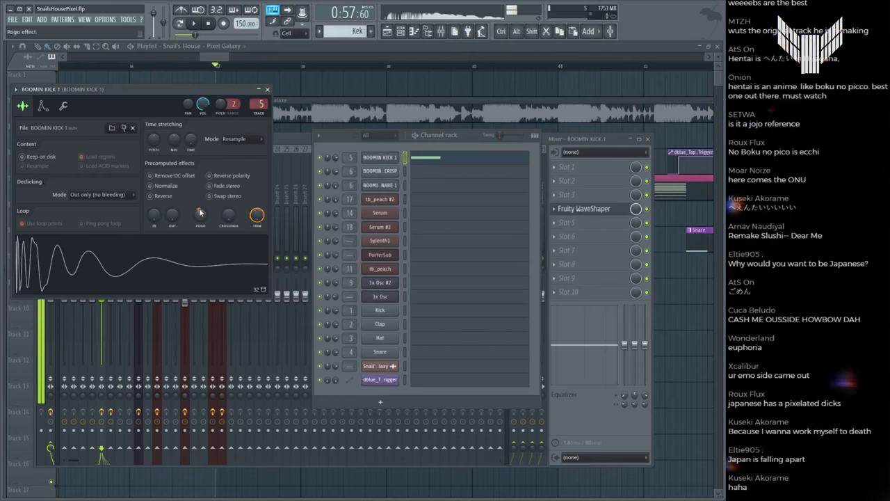
{"action": "left_click_drag", "start_coordinate": [104, 104], "coordinate": [403, 89]}
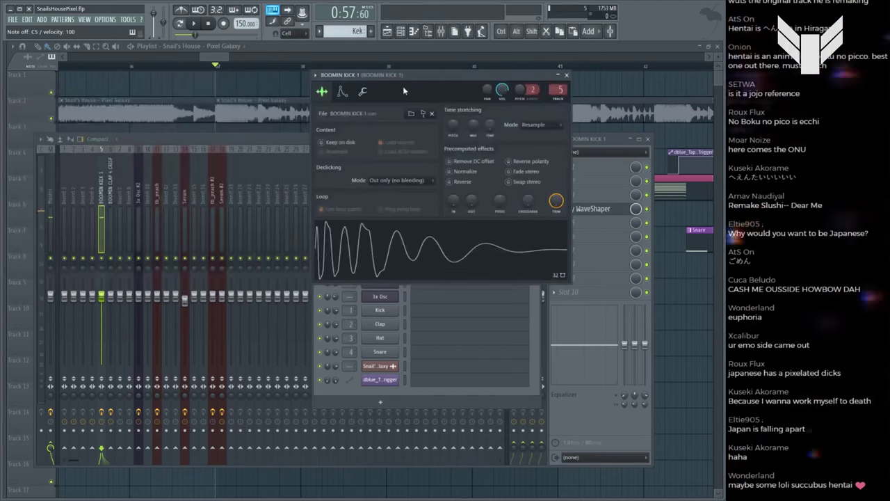
{"action": "left_click", "coordinate": [363, 94]}
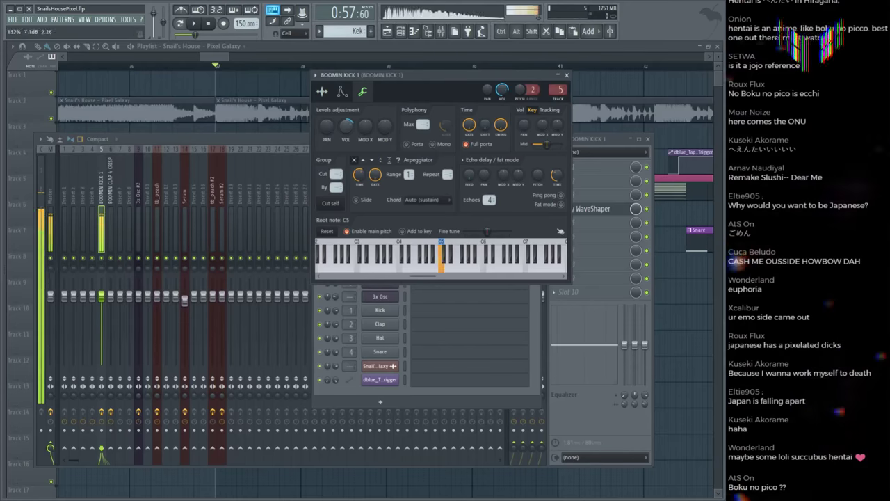
Step: Raise the Pogo knob in the kick's sample settings, audition it, and bring up the browser
{"action": "left_click", "coordinate": [331, 93]}
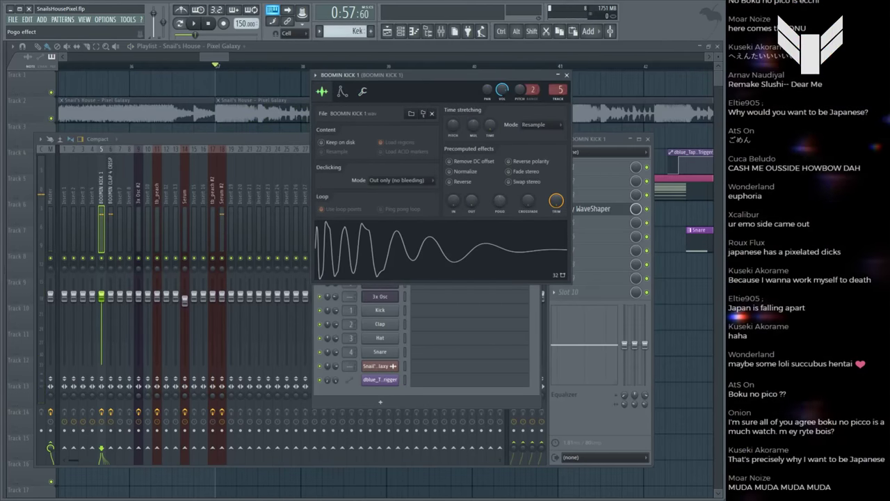
{"action": "scroll", "coordinate": [506, 204], "scroll_direction": "up", "scroll_amount": 3}
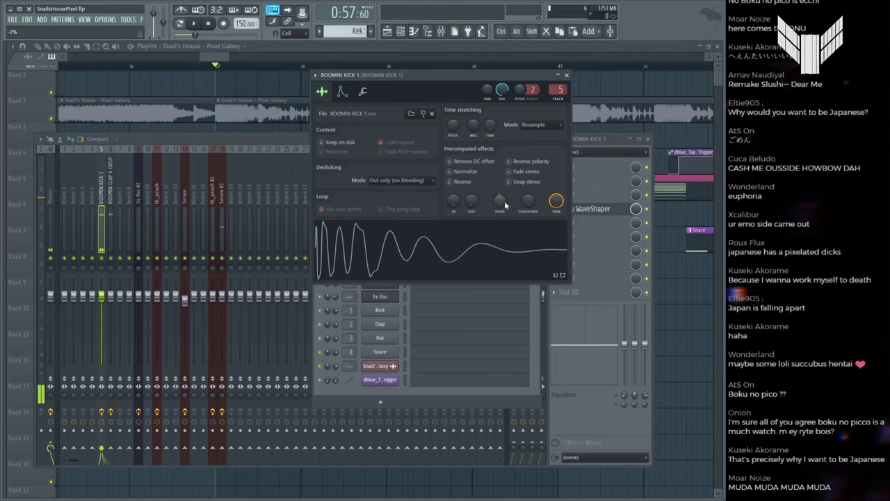
{"action": "key", "text": "space"}
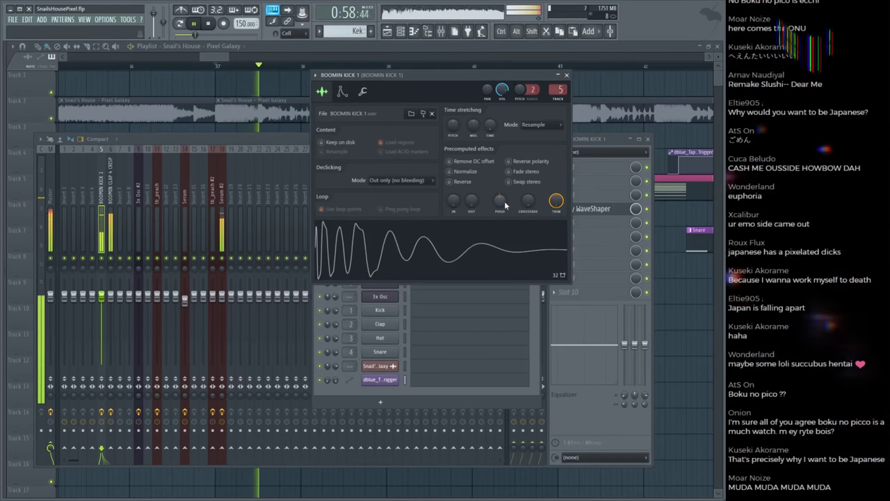
{"action": "key", "text": "space"}
{"action": "key", "text": "alt+F8"}
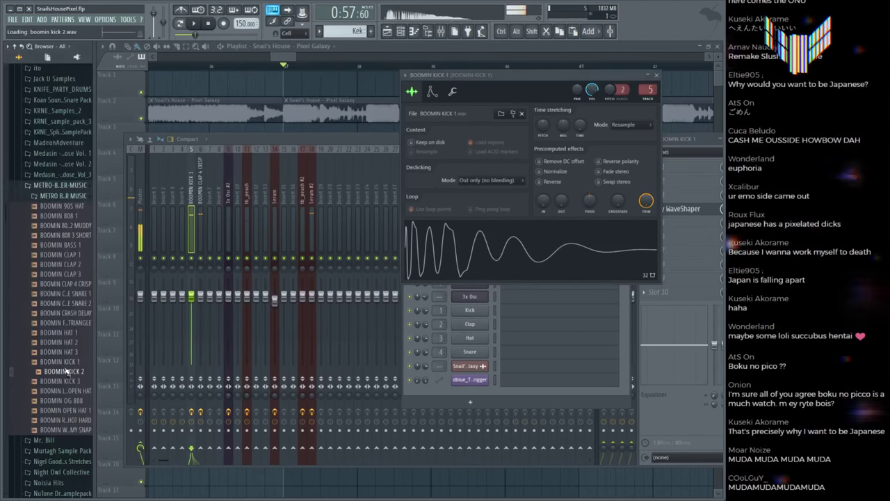
Step: Browse the SLKEV1 Deep Kicks and Clean Kicks folders, previewing several kick samples
{"action": "left_click", "coordinate": [28, 195]}
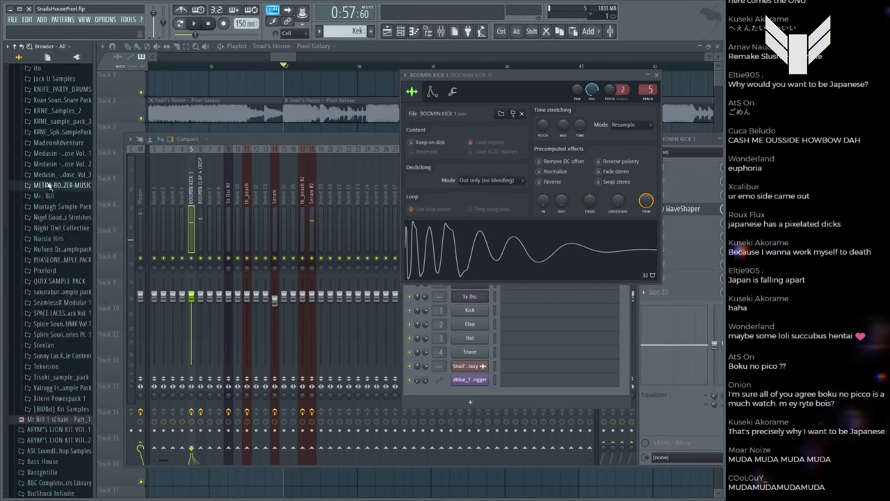
{"action": "scroll", "coordinate": [49, 236], "scroll_direction": "down", "scroll_amount": 4}
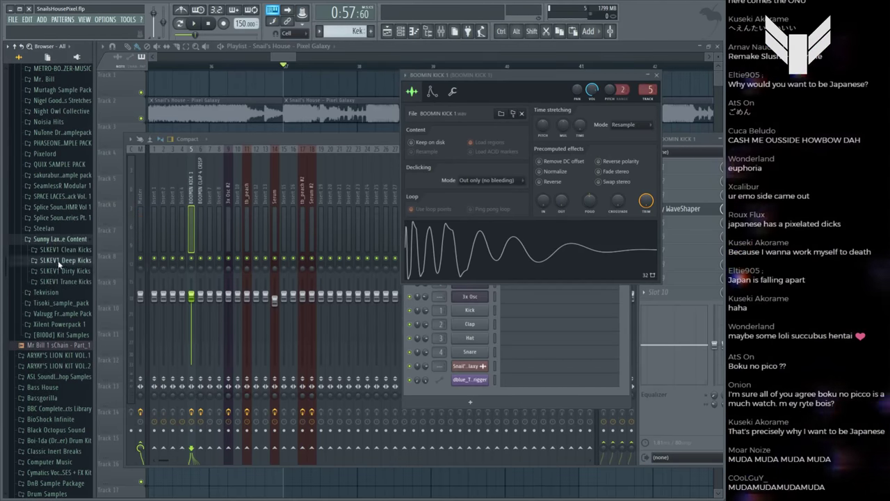
{"action": "left_click", "coordinate": [62, 261]}
{"action": "key", "text": "alt+F8"}
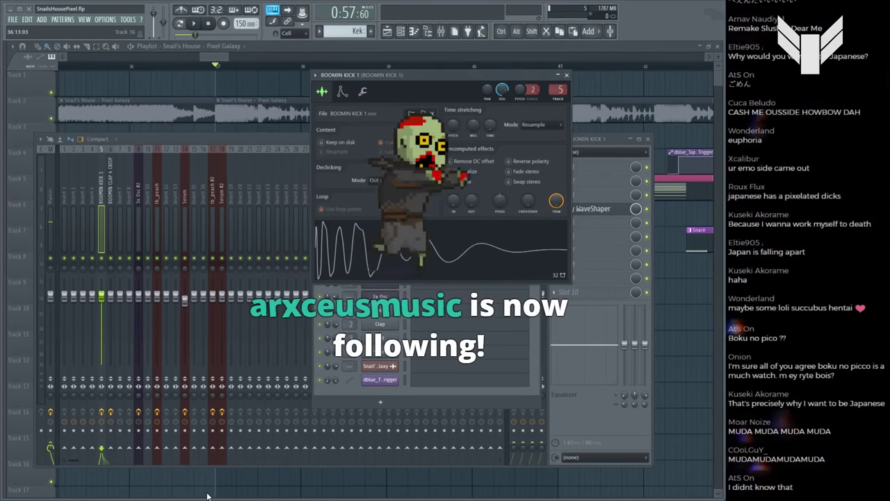
{"action": "key", "text": "alt+F8"}
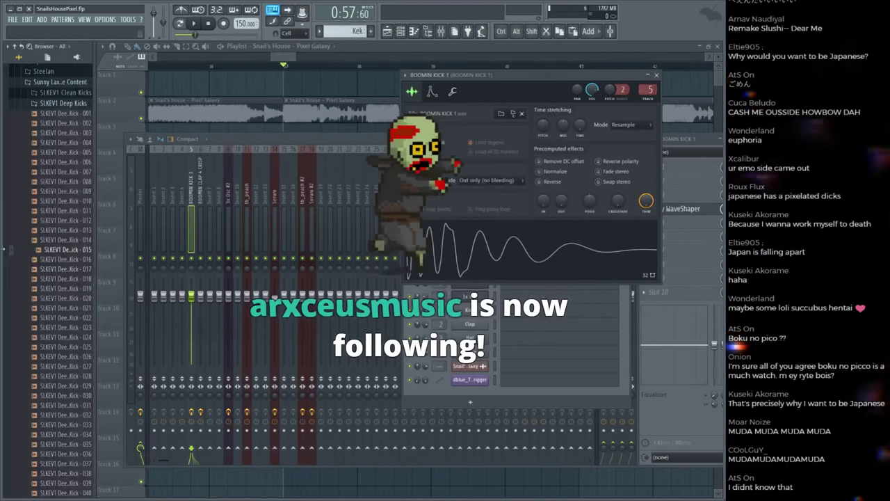
{"action": "left_click", "coordinate": [66, 181]}
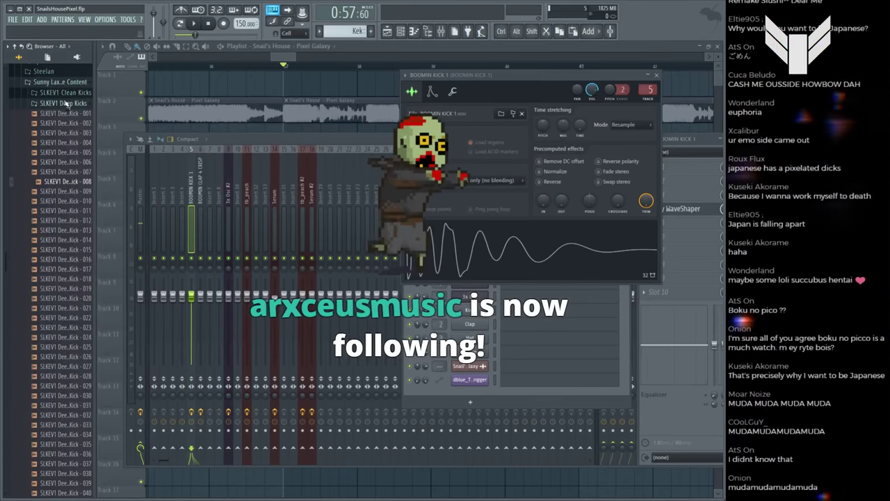
{"action": "left_click", "coordinate": [67, 156]}
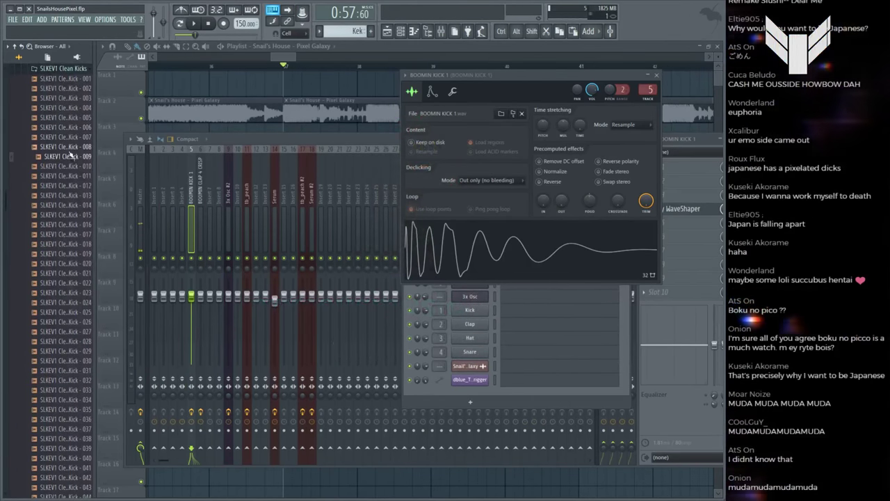
{"action": "left_click", "coordinate": [66, 215]}
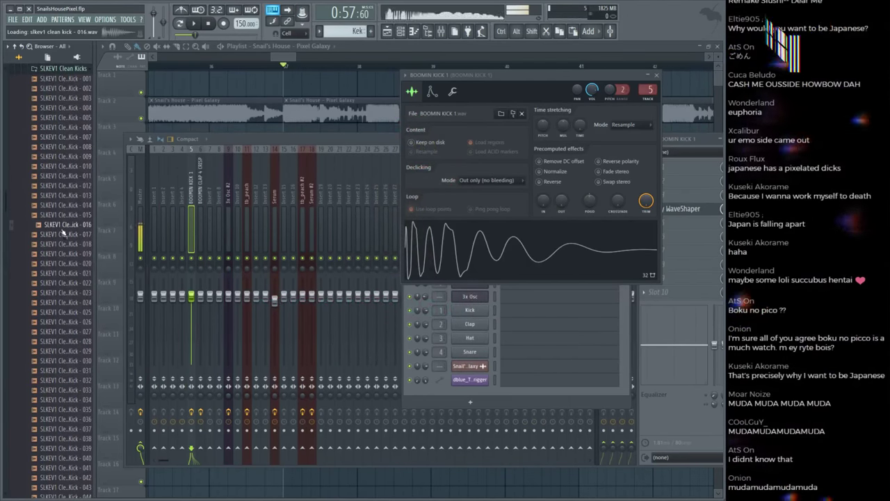
Step: Load Clean Kick 016, then SLKEV1 Clean Kick - 082, into the BOOMIN KICK 1 sampler
{"action": "left_click_drag", "start_coordinate": [63, 232], "coordinate": [433, 242]}
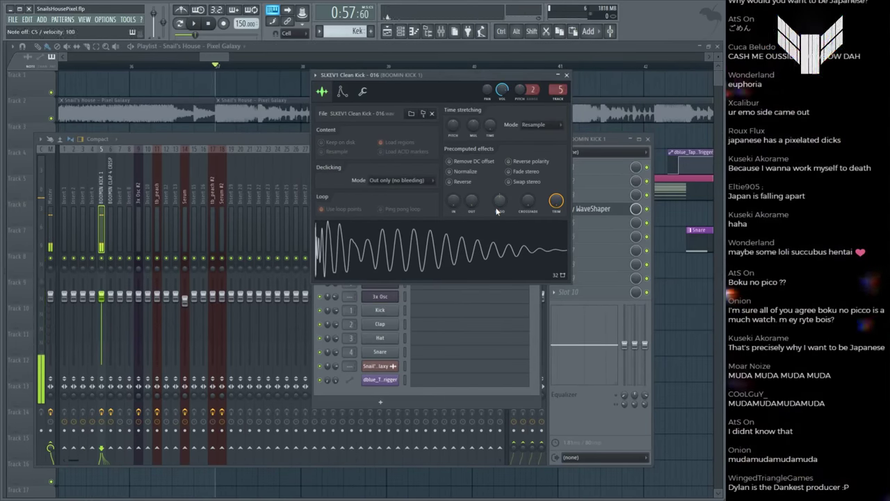
{"action": "mouse_move", "coordinate": [3, 214]}
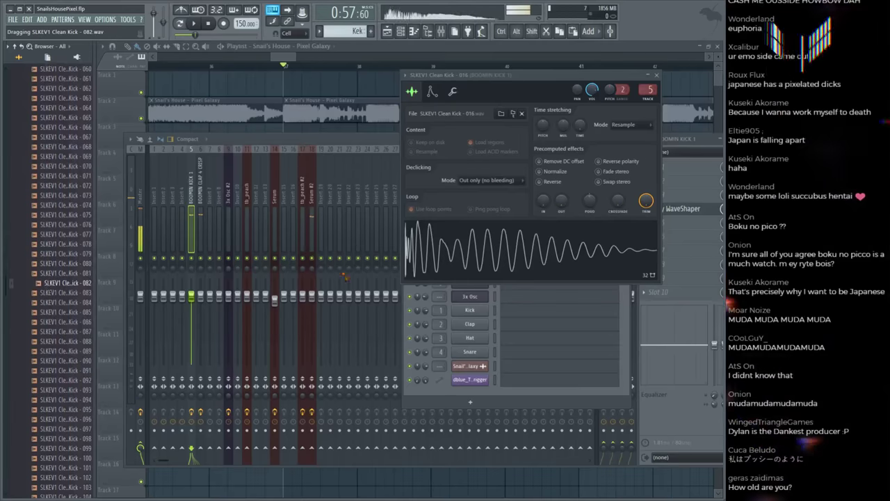
{"action": "left_click_drag", "start_coordinate": [345, 276], "coordinate": [446, 243]}
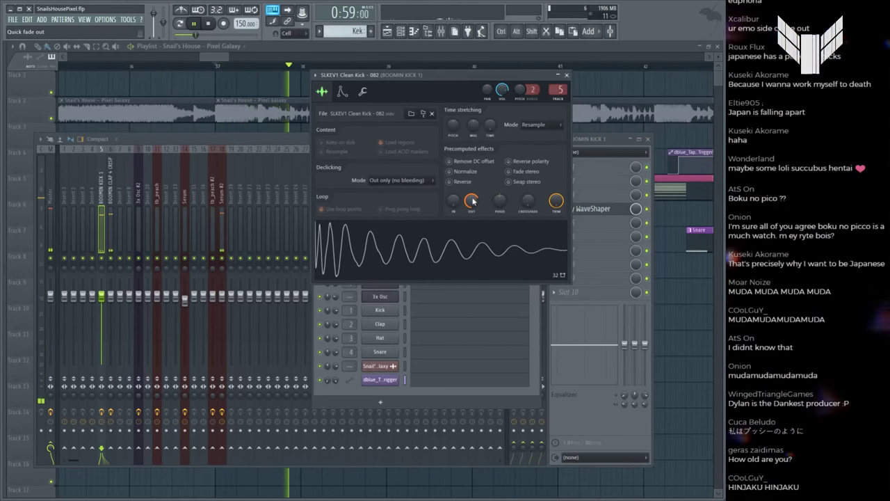
Step: Raise the Punch knob on the Clean Kick 082 sampler, then open the kick's mixer insert for bx_boom
{"action": "key", "text": "F12"}
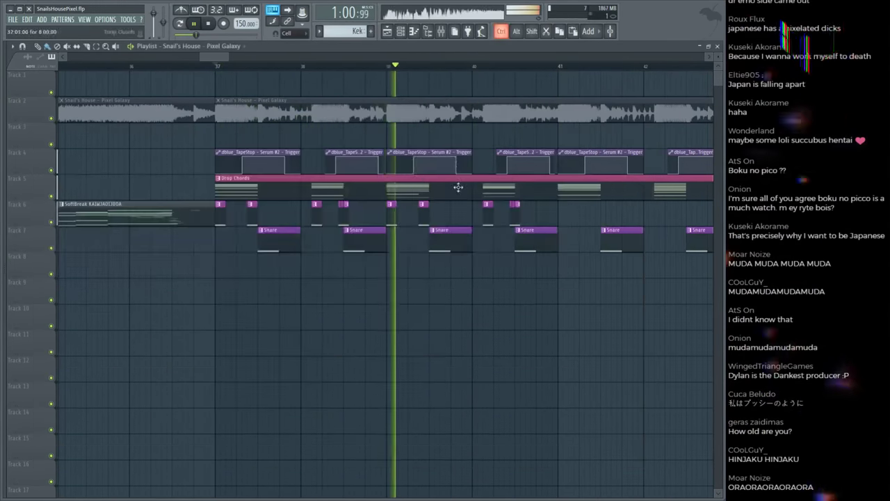
{"action": "scroll", "coordinate": [297, 100], "scroll_direction": "up", "scroll_amount": 3}
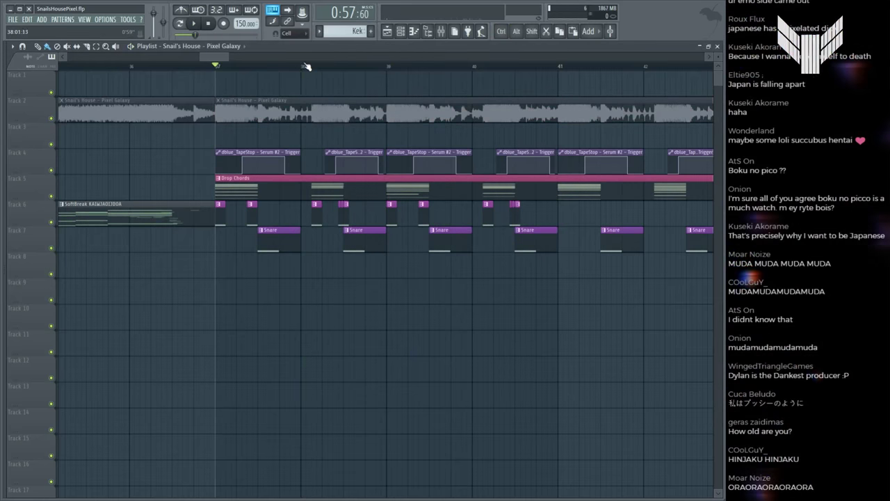
{"action": "key", "text": "F6"}
{"action": "left_click", "coordinate": [380, 164]}
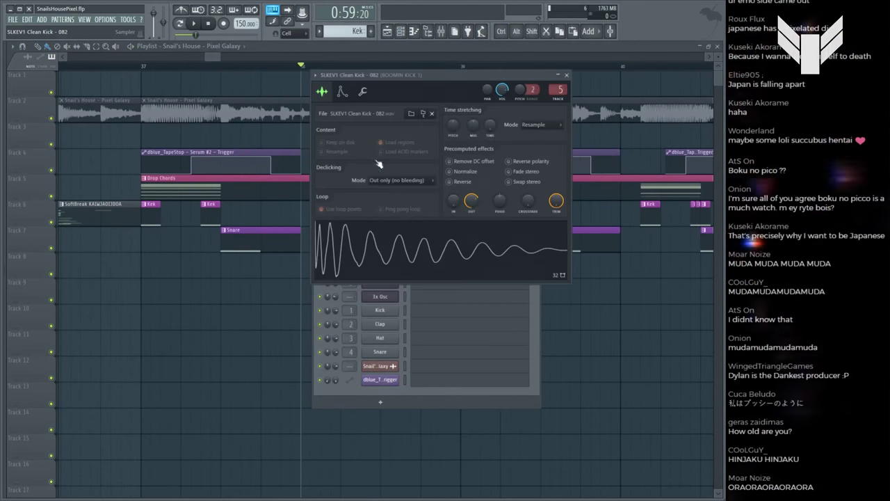
{"action": "scroll", "coordinate": [502, 200], "scroll_direction": "up", "scroll_amount": 5}
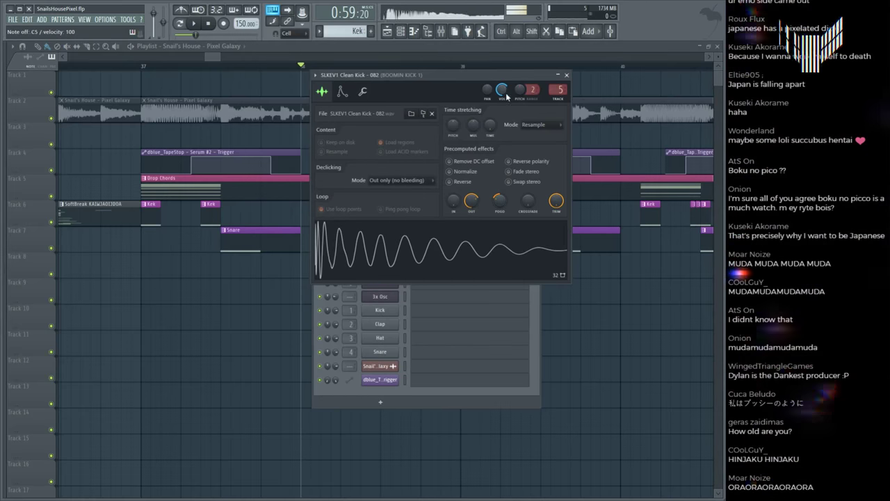
{"action": "key", "text": "F9"}
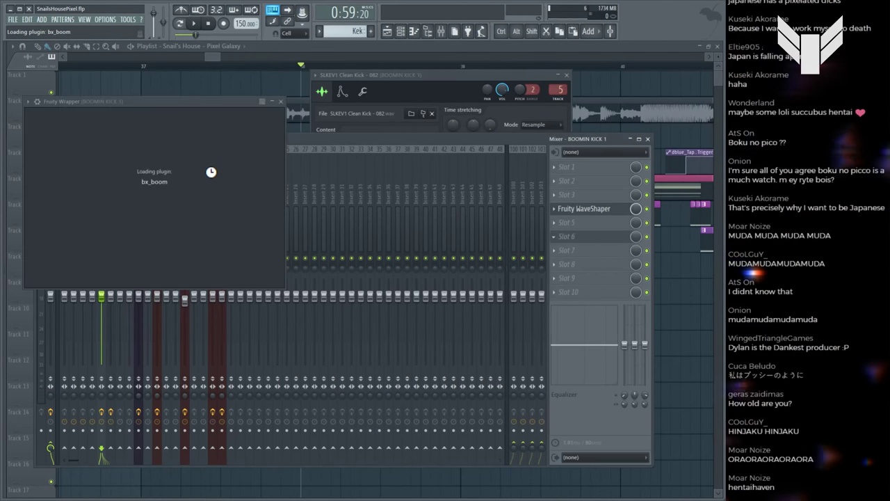
Step: Set bx_boom to 49, move it ahead of Fruity WaveShaper, close the windows and save
{"action": "left_click_drag", "start_coordinate": [87, 178], "coordinate": [132, 152]}
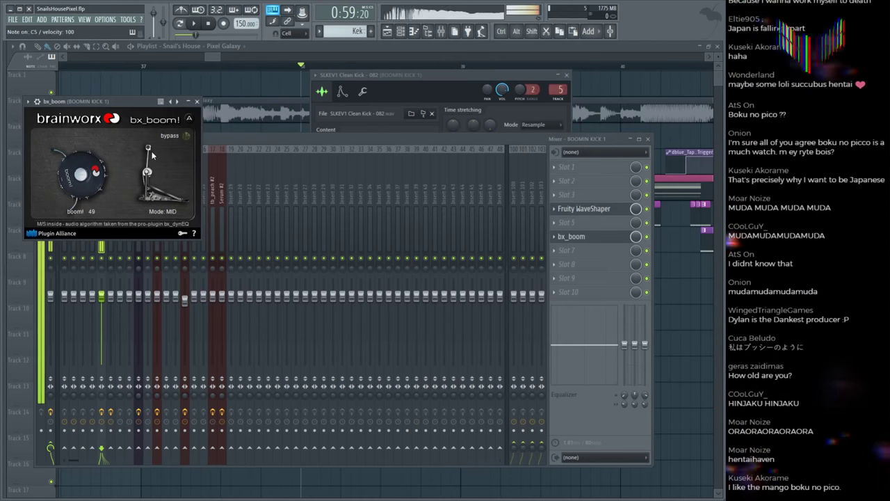
{"action": "key", "text": "space"}
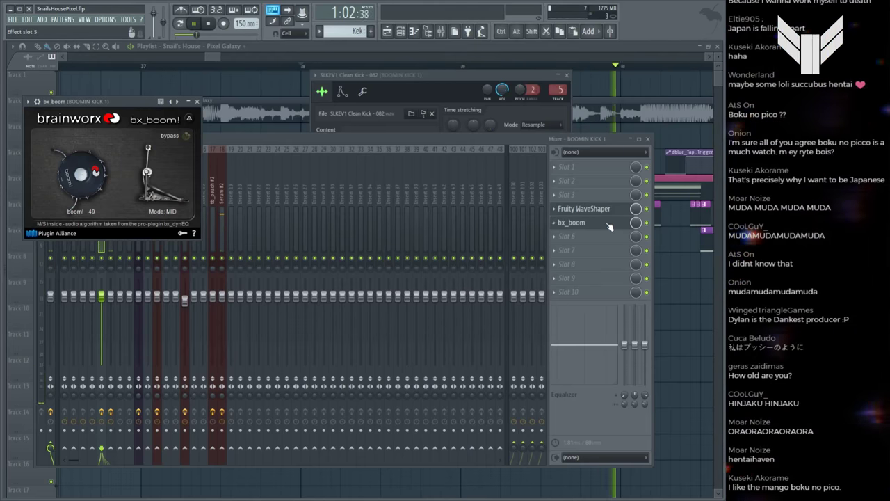
{"action": "left_click_drag", "start_coordinate": [609, 224], "coordinate": [598, 208]}
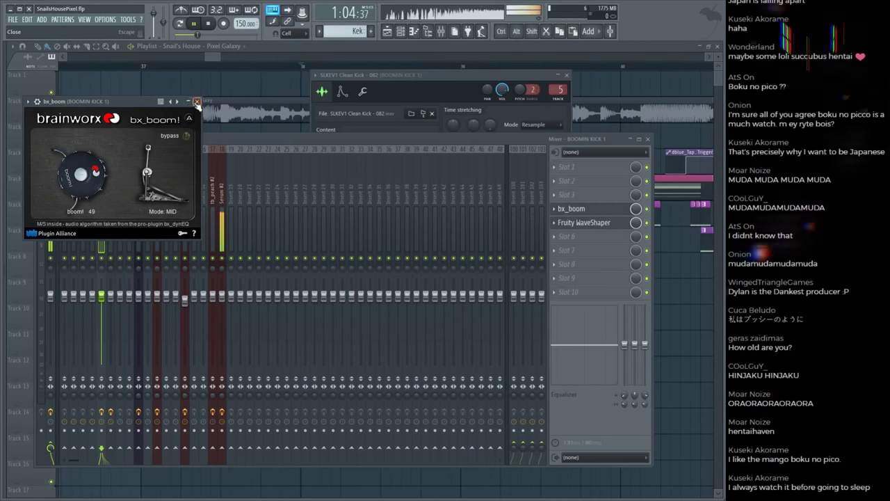
{"action": "left_click", "coordinate": [198, 103]}
{"action": "key", "text": "F12"}
{"action": "key", "text": "space"}
{"action": "scroll", "coordinate": [154, 64], "scroll_direction": "down", "scroll_amount": 2}
Step: Save SnailsHousePixel.flp and zoom the playlist to audition the drop
{"action": "key", "text": "ctrl+s"}
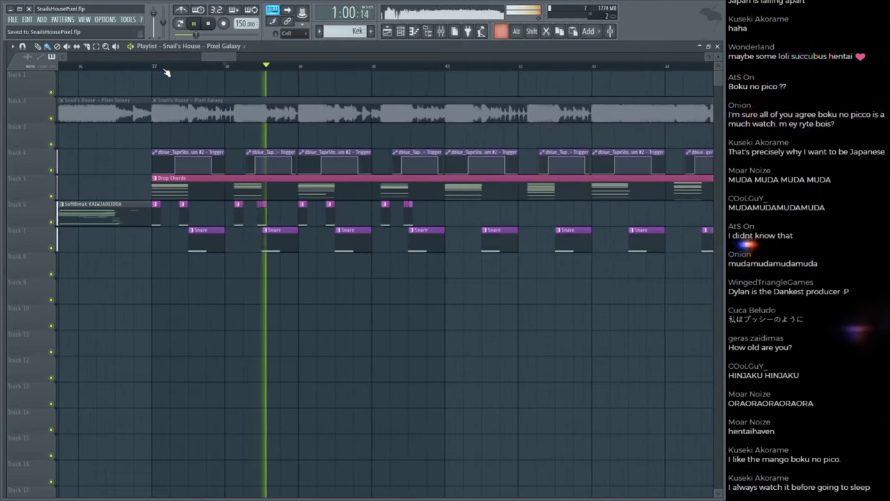
{"action": "scroll", "coordinate": [166, 69], "scroll_direction": "down", "scroll_amount": 1}
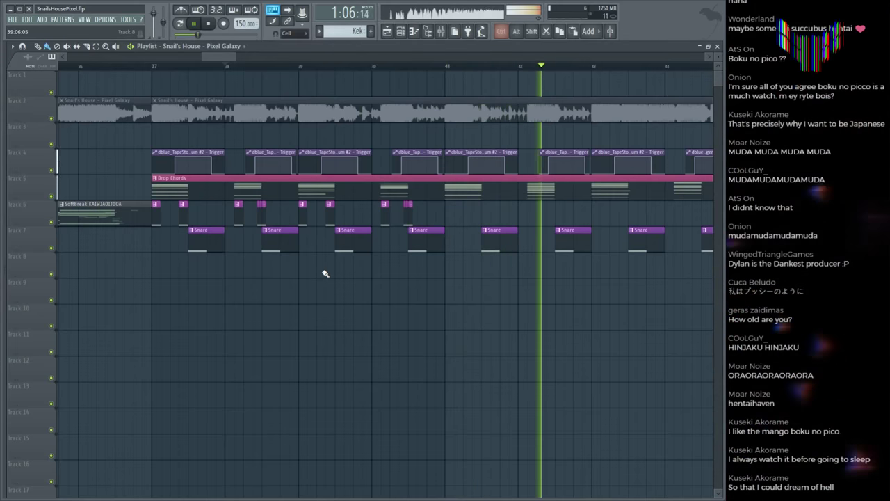
{"action": "scroll", "coordinate": [352, 70], "scroll_direction": "down", "scroll_amount": 1}
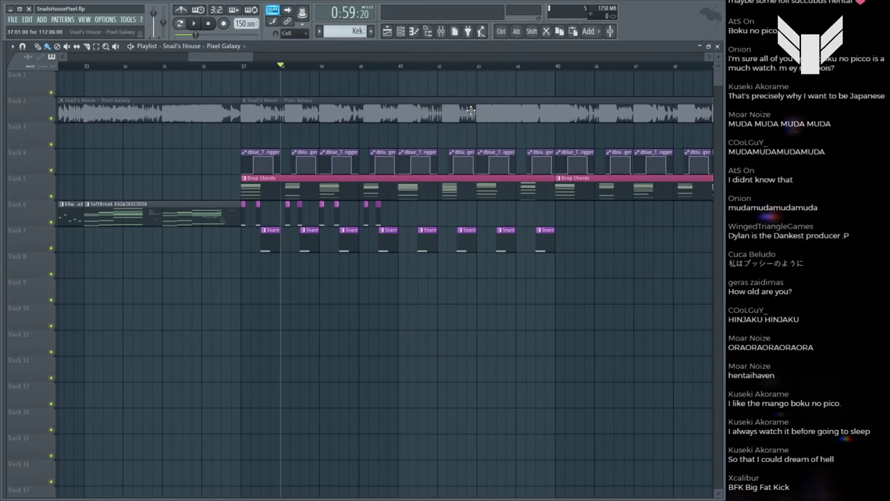
{"action": "key", "text": "space"}
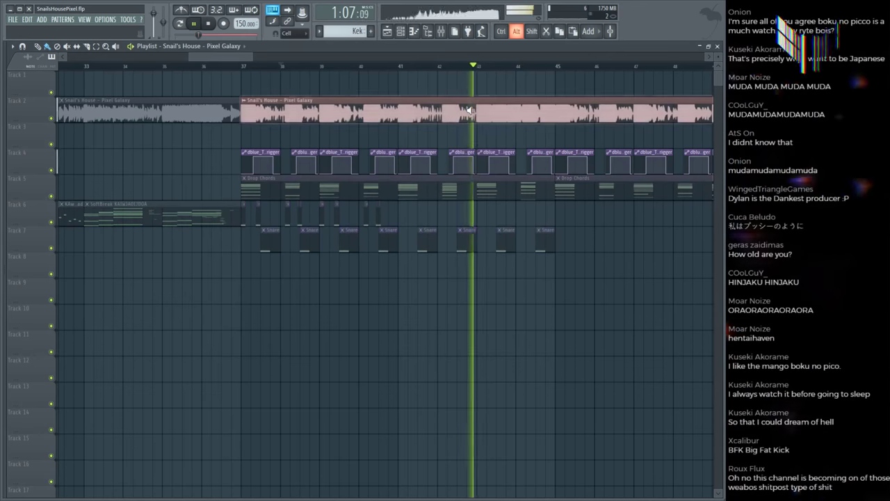
{"action": "key", "text": "space"}
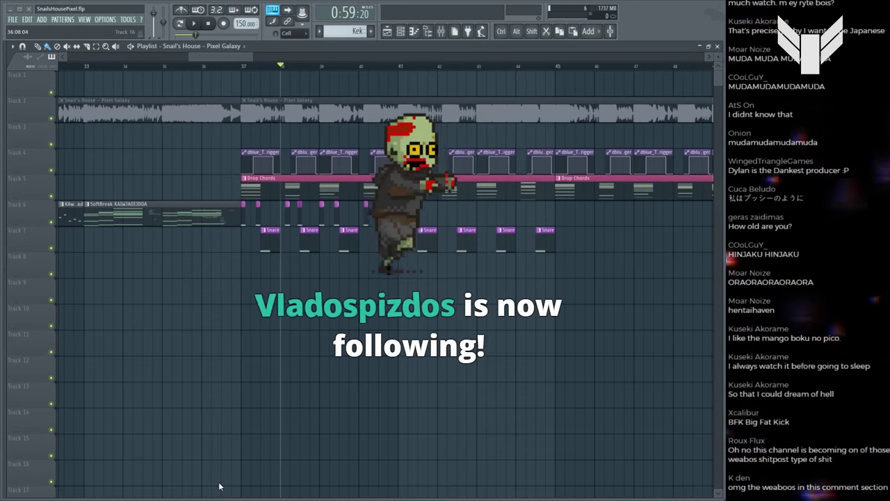
Step: Replay the drop from bar 37, save again, and bring up the mixer on BOOMIN KICK 1
{"action": "left_click", "coordinate": [240, 67]}
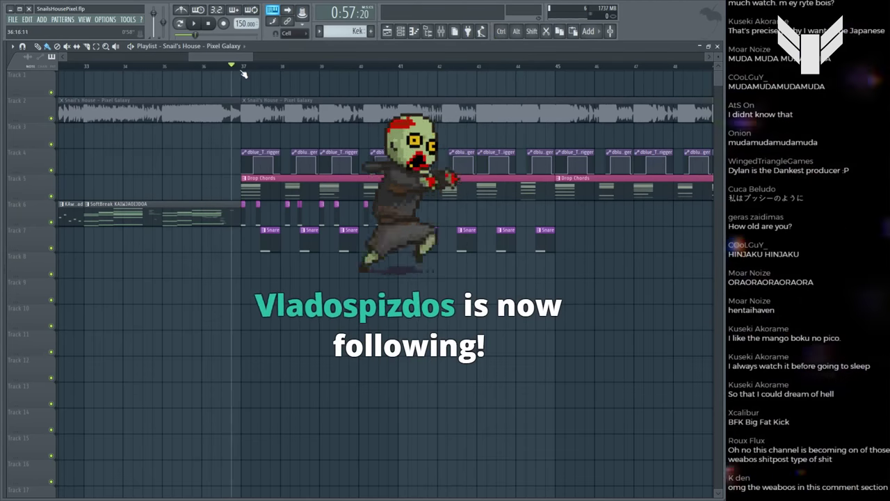
{"action": "key", "text": "space"}
{"action": "scroll", "coordinate": [244, 72], "scroll_direction": "up", "scroll_amount": 2}
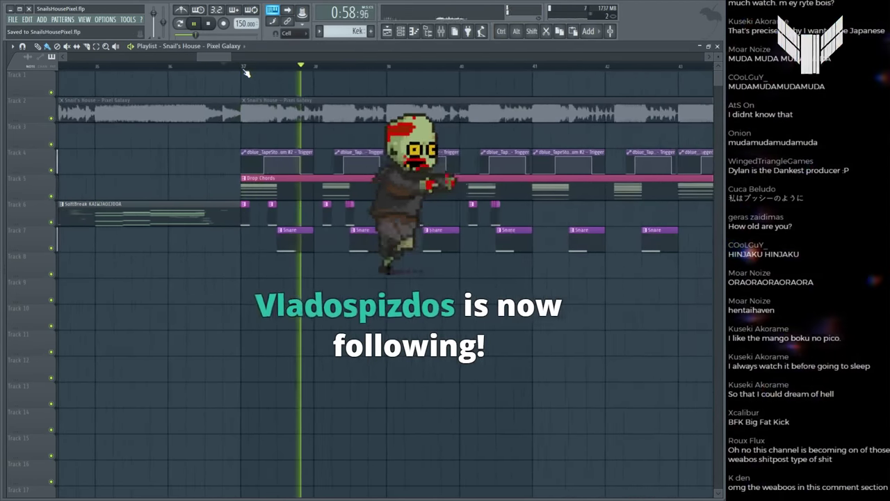
{"action": "key", "text": "ctrl+s"}
{"action": "left_click", "coordinate": [245, 68]}
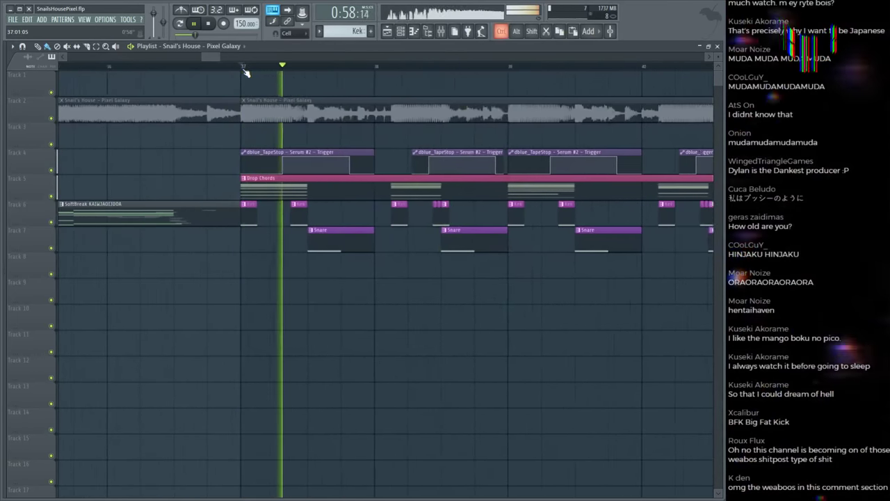
{"action": "scroll", "coordinate": [245, 69], "scroll_direction": "up", "scroll_amount": 3}
{"action": "key", "text": "F9"}
{"action": "key", "text": "F9"}
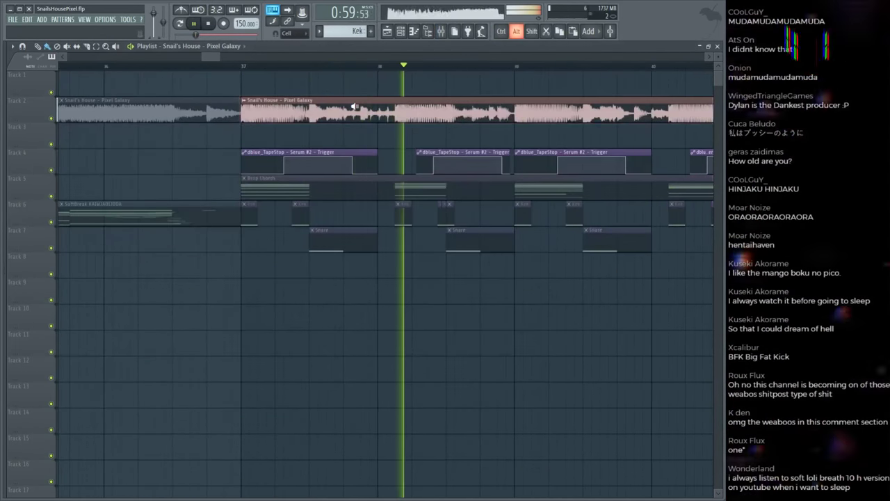
{"action": "key", "text": "space"}
{"action": "key", "text": "space"}
{"action": "key", "text": "F9"}
Step: Load FabFilter Pro-Q 2 into the kick's empty Slot 6, audition it, and close the mixer
{"action": "key", "text": "space"}
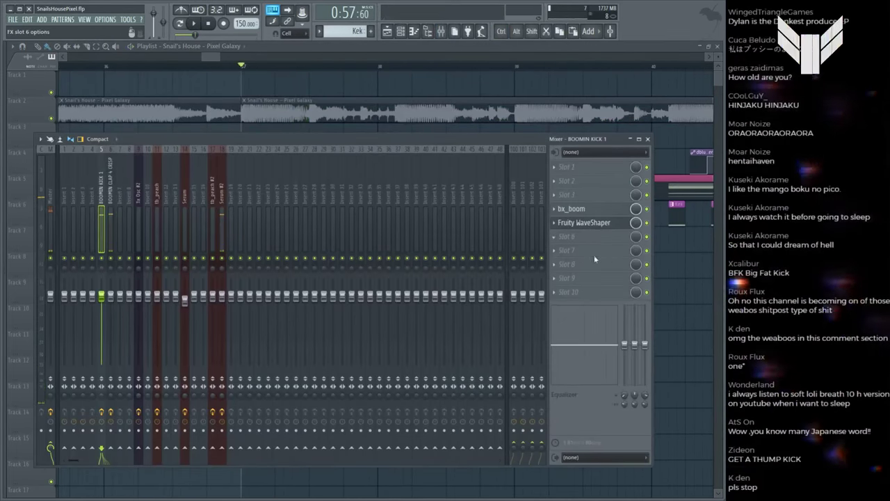
{"action": "left_click", "coordinate": [597, 243]}
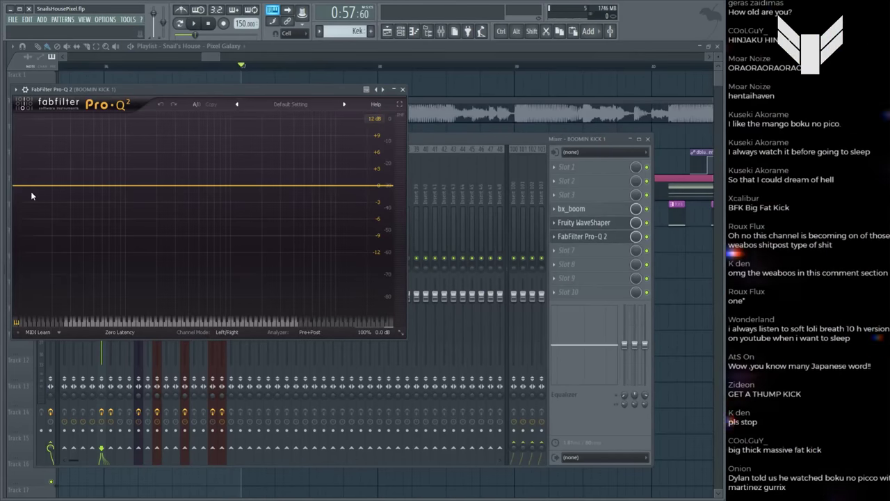
{"action": "key", "text": "space"}
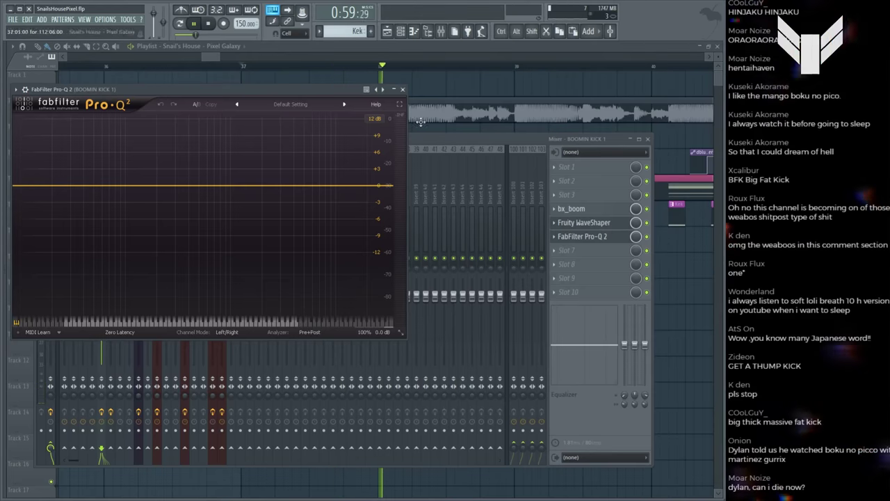
{"action": "key", "text": "F12"}
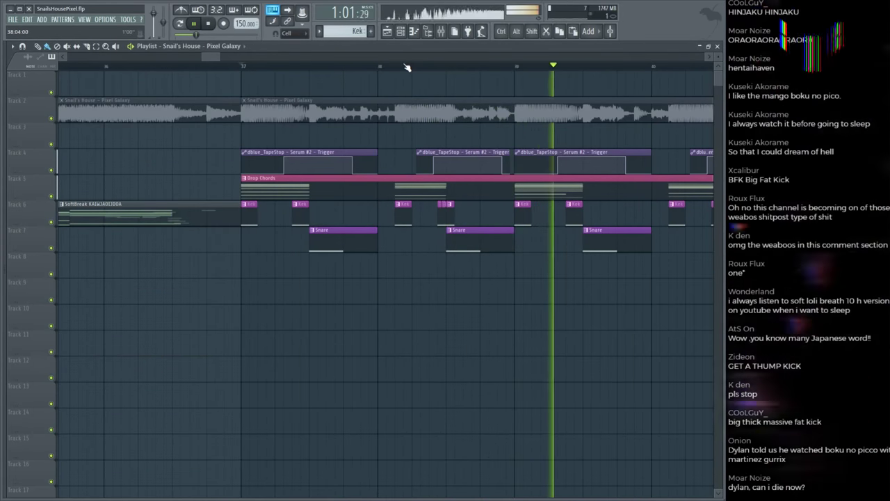
Step: Duplicate Track 6's kick clips so the copy starts at bar 41, then play the drop
{"action": "key", "text": "F9"}
{"action": "key", "text": "F9"}
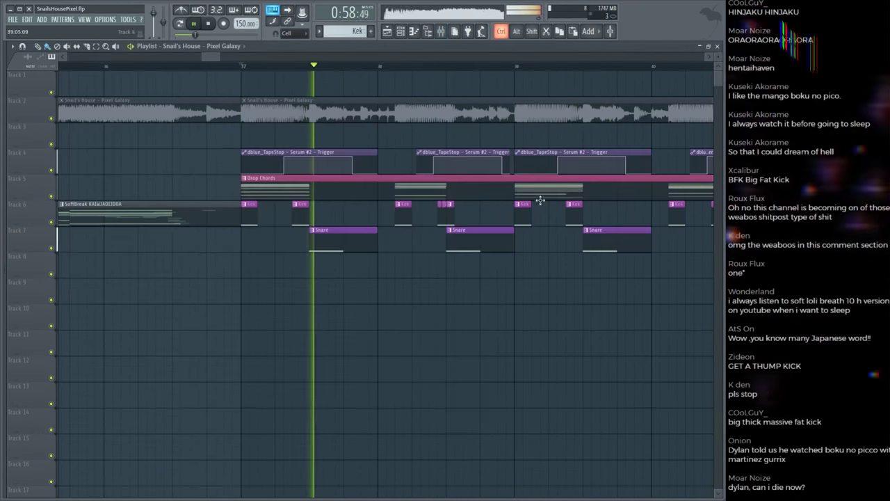
{"action": "scroll", "coordinate": [310, 68], "scroll_direction": "down", "scroll_amount": 1}
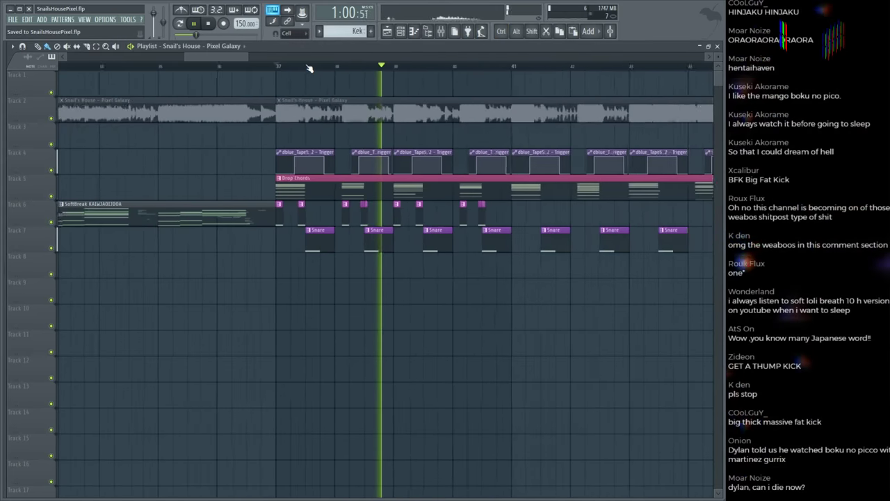
{"action": "scroll", "coordinate": [342, 55], "scroll_direction": "down", "scroll_amount": 3}
{"action": "scroll", "coordinate": [367, 60], "scroll_direction": "down", "scroll_amount": 2}
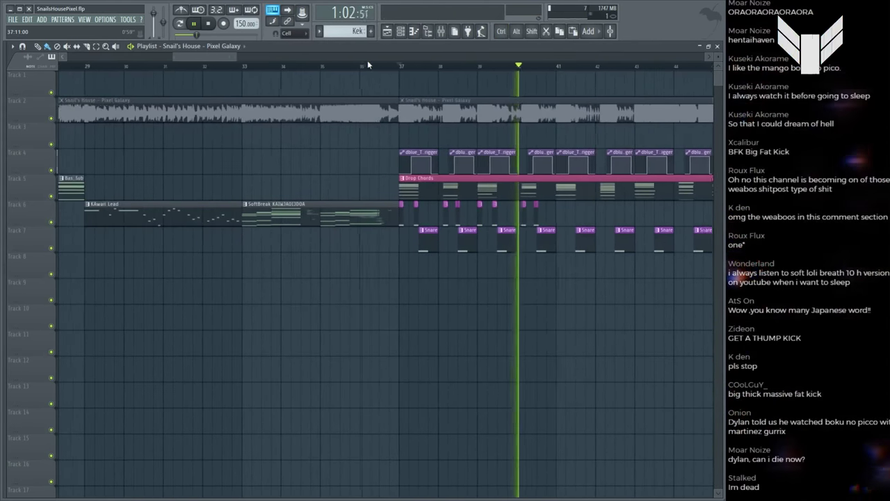
{"action": "scroll", "coordinate": [367, 60], "scroll_direction": "up", "scroll_amount": 2}
{"action": "scroll", "coordinate": [348, 74], "scroll_direction": "up", "scroll_amount": 1}
{"action": "scroll", "coordinate": [348, 73], "scroll_direction": "down", "scroll_amount": 2}
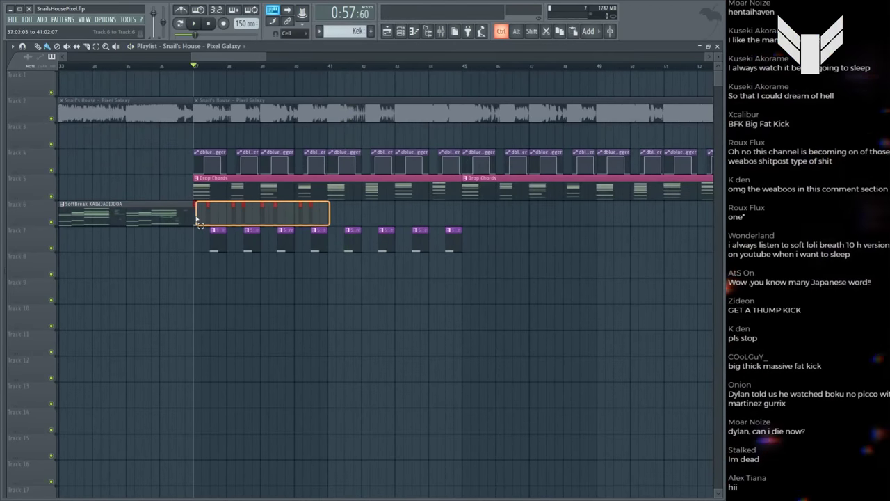
{"action": "left_click_drag", "start_coordinate": [203, 215], "coordinate": [331, 213]}
{"action": "key", "text": "space"}
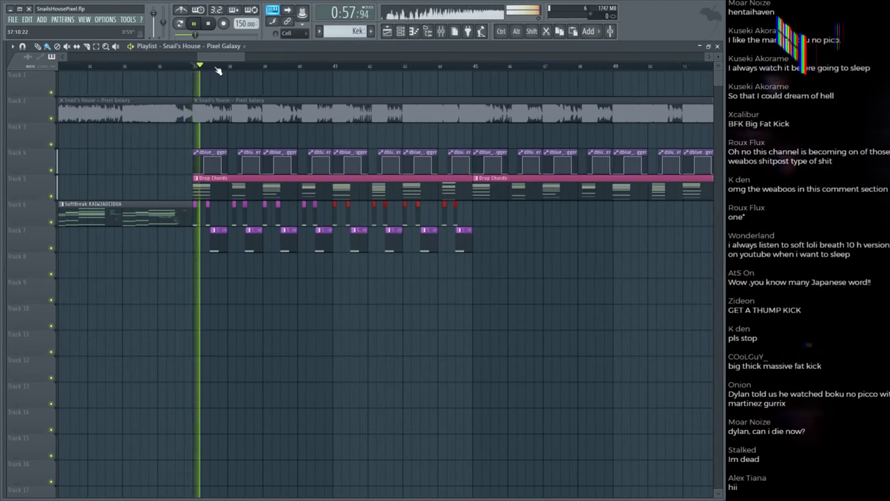
{"action": "scroll", "coordinate": [271, 125], "scroll_direction": "up", "scroll_amount": 3}
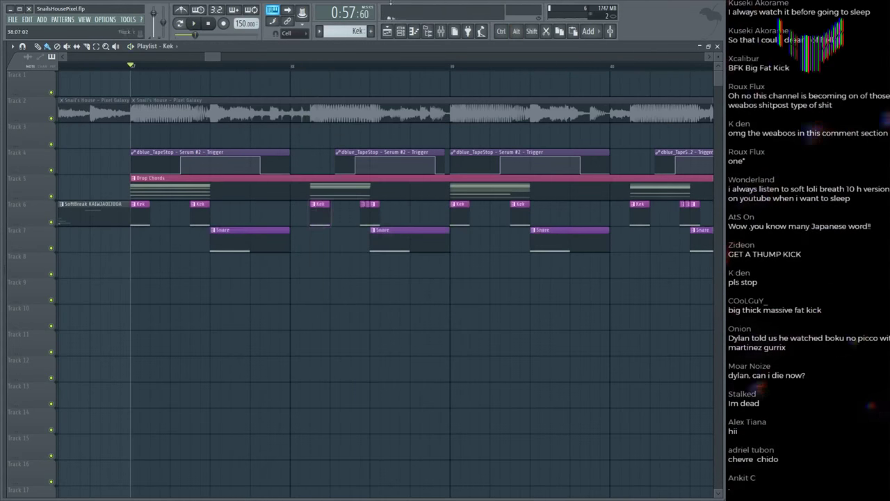
Step: Set the Clean Kick 082 channel's root note to A#4 and audition the retuned kick
{"action": "key", "text": "F6"}
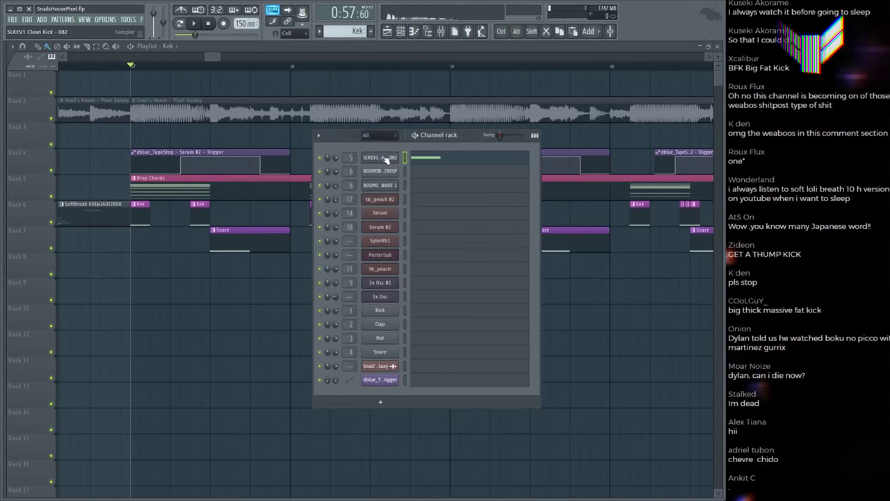
{"action": "left_click", "coordinate": [382, 157]}
{"action": "left_click", "coordinate": [364, 91]}
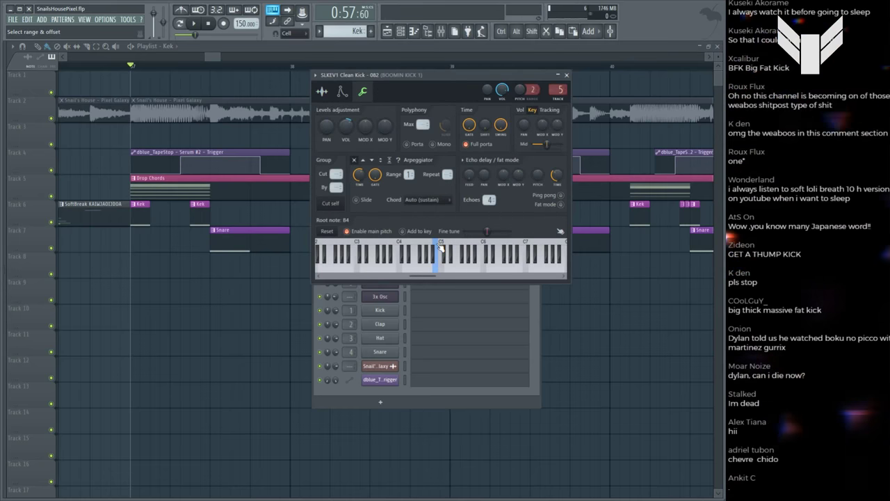
{"action": "key", "text": "space"}
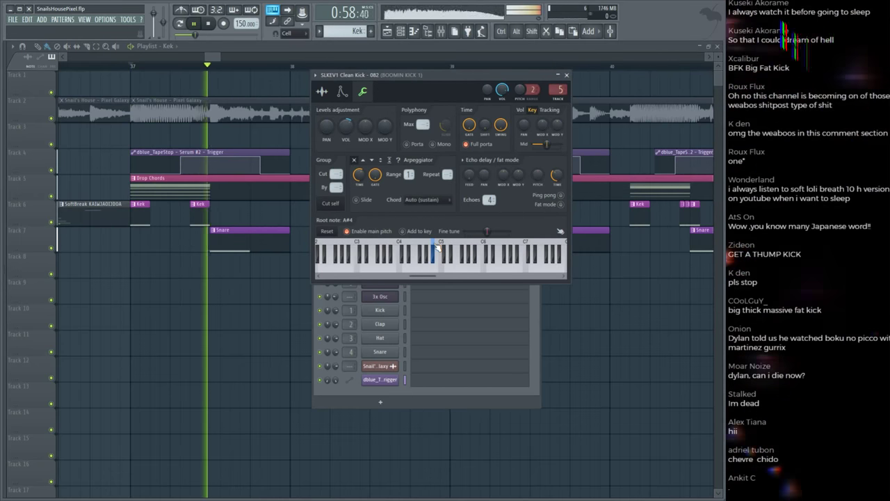
{"action": "key", "text": "Escape"}
{"action": "key", "text": "F6"}
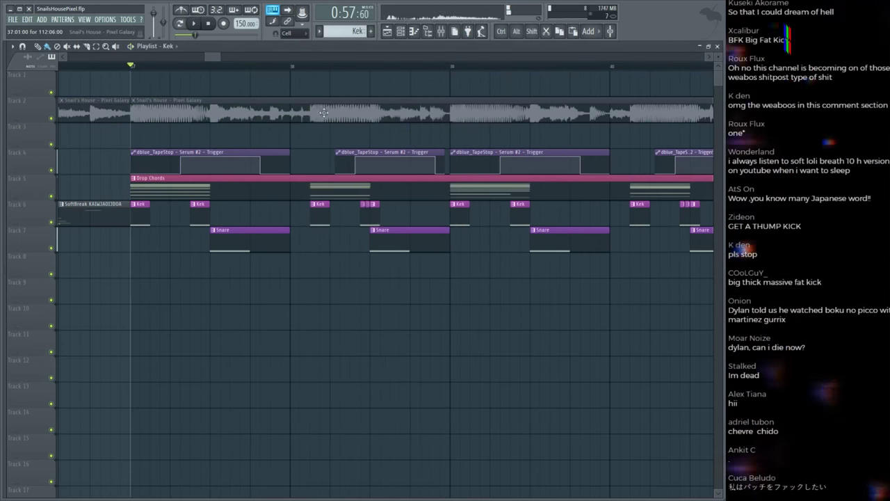
Step: Select the Track 2, Track 6 kick and Track 7 Snare clips, stop playback, and open the mixer
{"action": "left_click", "coordinate": [304, 109]}
{"action": "scroll", "coordinate": [304, 109], "scroll_direction": "up", "scroll_amount": 2}
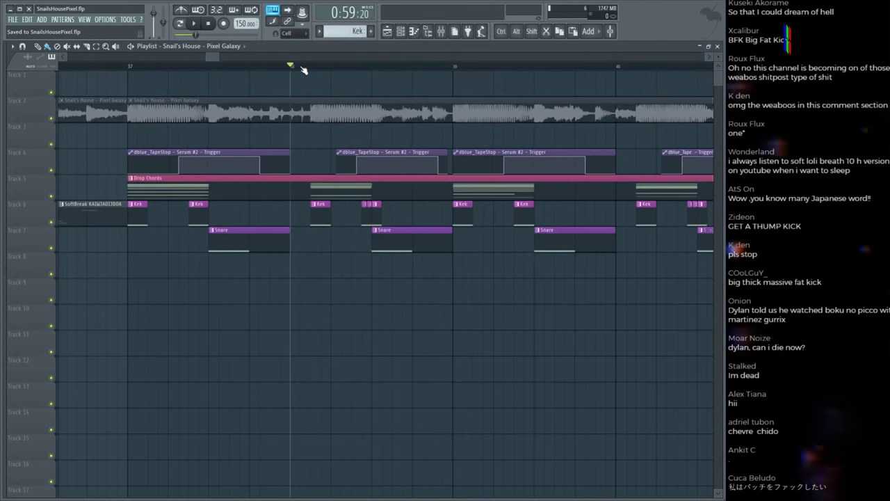
{"action": "left_click", "coordinate": [339, 218]}
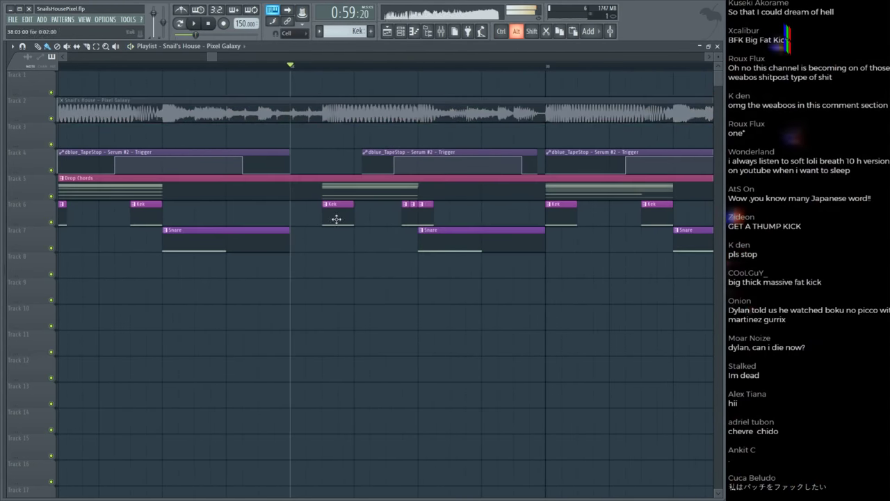
{"action": "left_click", "coordinate": [428, 234]}
{"action": "key", "text": "space"}
{"action": "key", "text": "F9"}
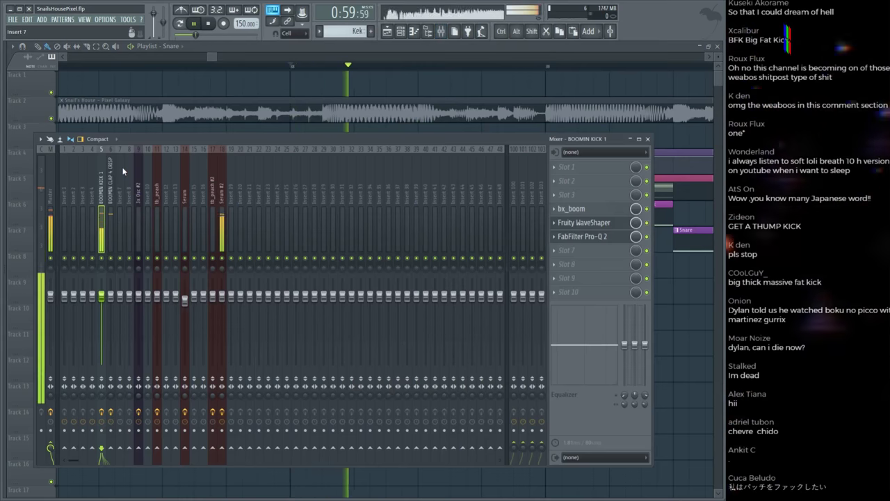
Step: Add OTT at 33% Depth after the WaveShaper on BOOMIN CLAP 4 CRISP, audition, and save
{"action": "left_click", "coordinate": [110, 181]}
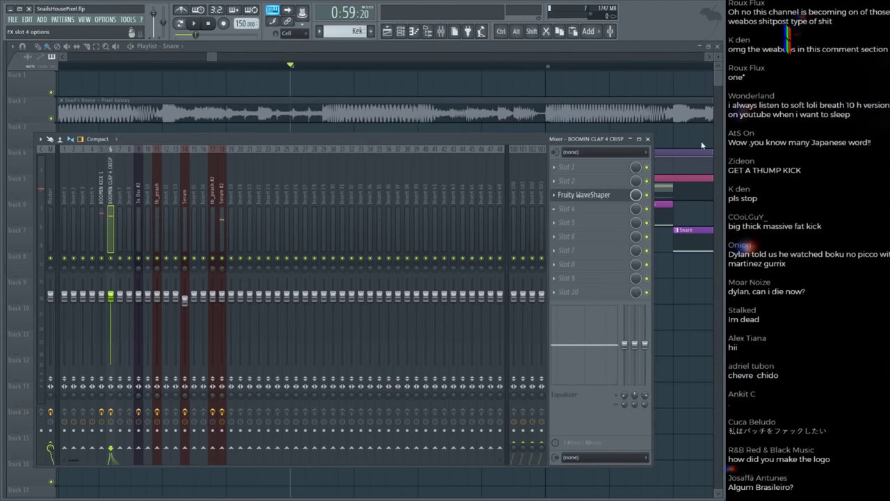
{"action": "left_click_drag", "start_coordinate": [59, 101], "coordinate": [388, 103]}
{"action": "key", "text": "space"}
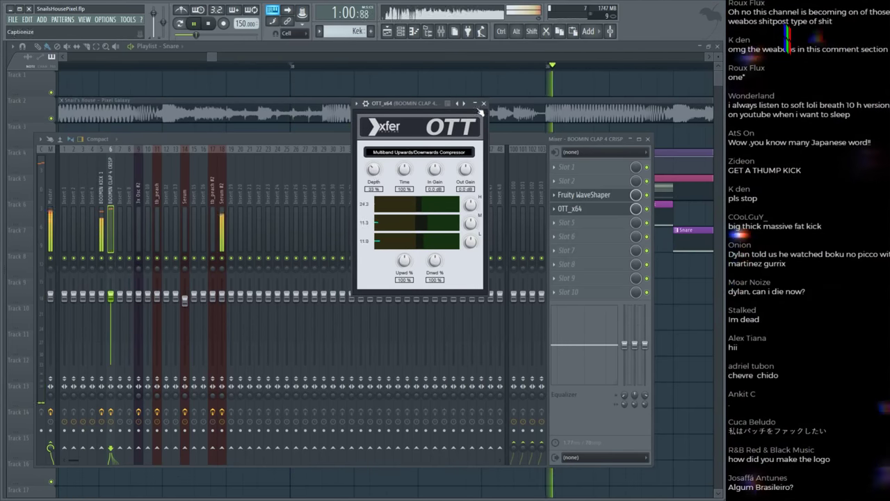
{"action": "left_click", "coordinate": [484, 104]}
{"action": "key", "text": "F5"}
{"action": "key", "text": "ctrl+s"}
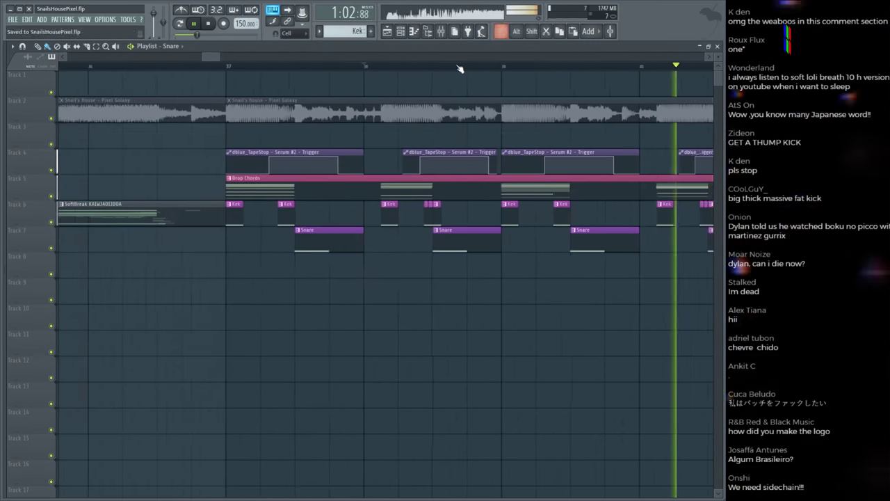
{"action": "key", "text": "F9"}
{"action": "key", "text": "F9"}
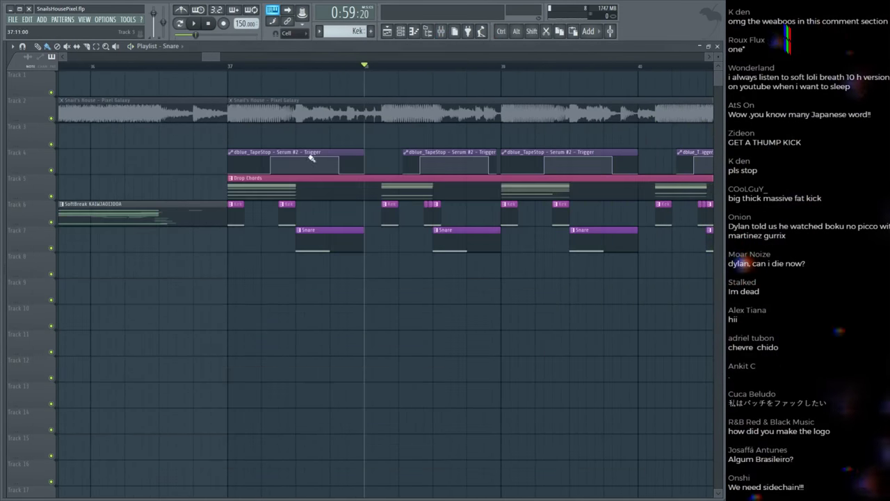
Step: Double the length of the Snare pattern's C5 clap note and play the pattern alone
{"action": "double_click", "coordinate": [322, 243]}
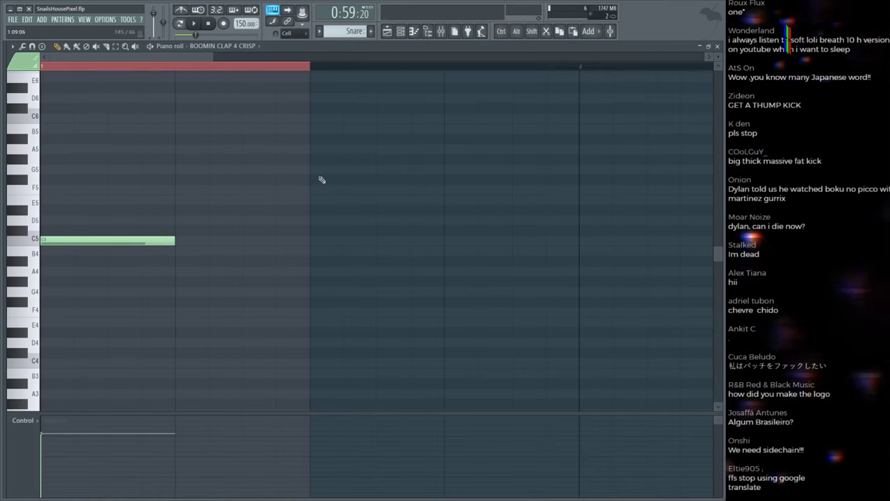
{"action": "left_click_drag", "start_coordinate": [160, 239], "coordinate": [296, 240]}
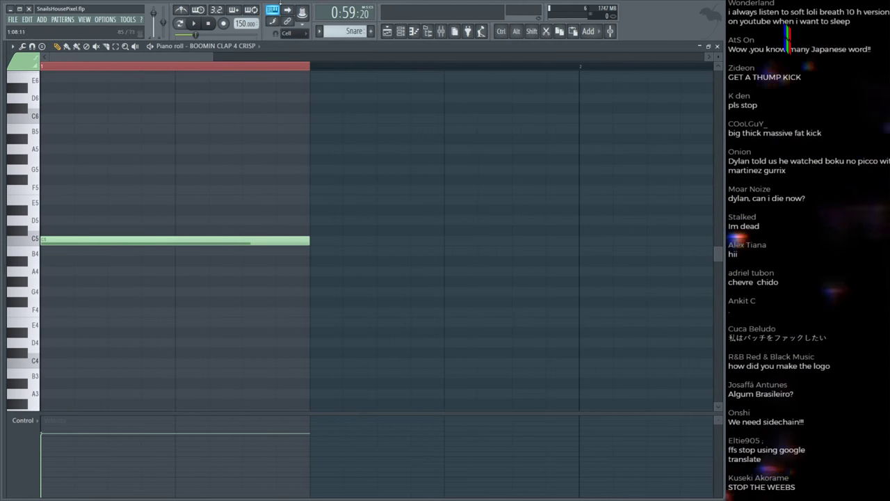
{"action": "key", "text": "F6"}
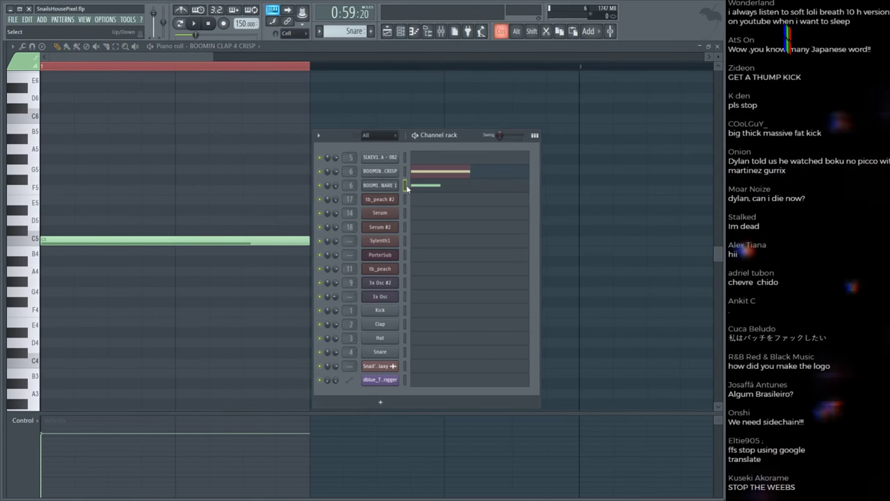
{"action": "left_click", "coordinate": [181, 24]}
{"action": "key", "text": "space"}
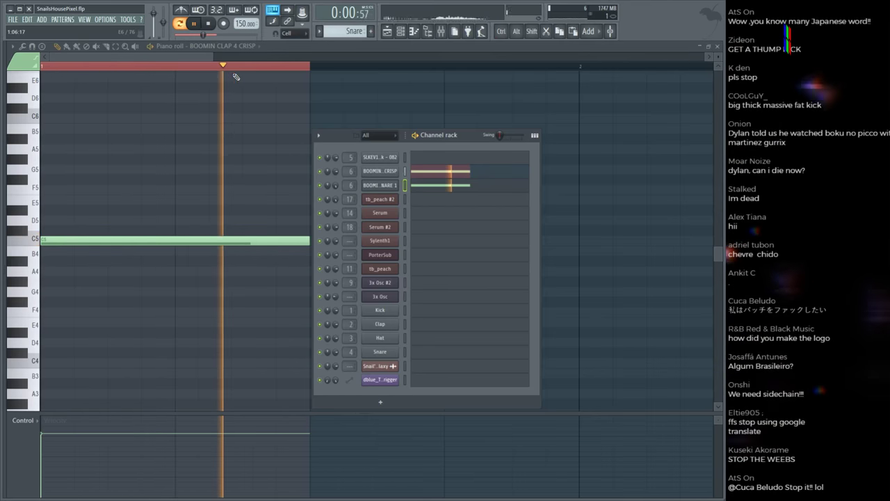
{"action": "key", "text": "space"}
Step: Check the clap channel's sampler keyboard page, then open the clap's mixer insert for Fruity Reeverb 2
{"action": "left_click", "coordinate": [378, 173]}
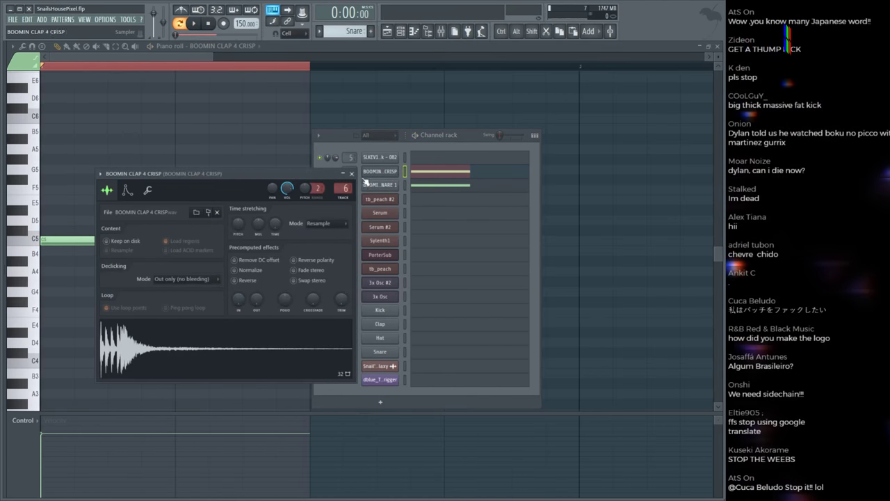
{"action": "left_click", "coordinate": [147, 190]}
{"action": "left_click", "coordinate": [380, 171]}
{"action": "left_click", "coordinate": [380, 172]}
{"action": "key", "text": "F9"}
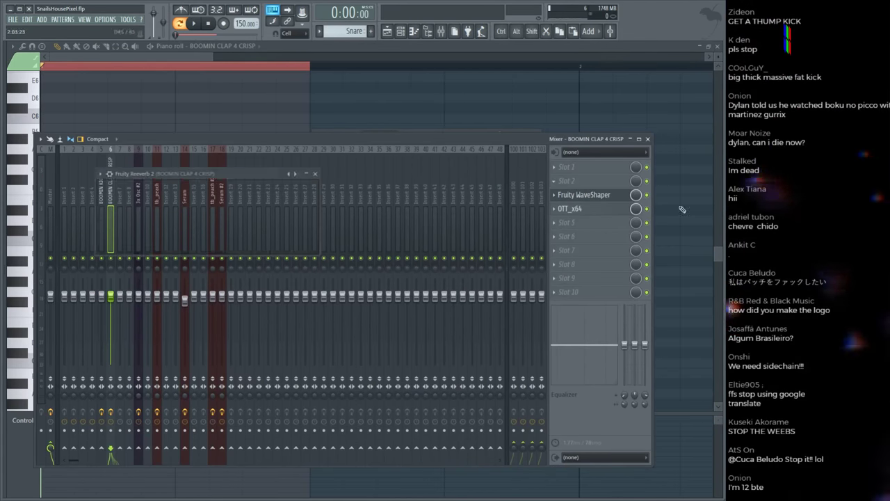
Step: In Fruity Reeverb 2, shrink the room size, cut decay to 0.1 sec, and set wet to 43%
{"action": "key", "text": "space"}
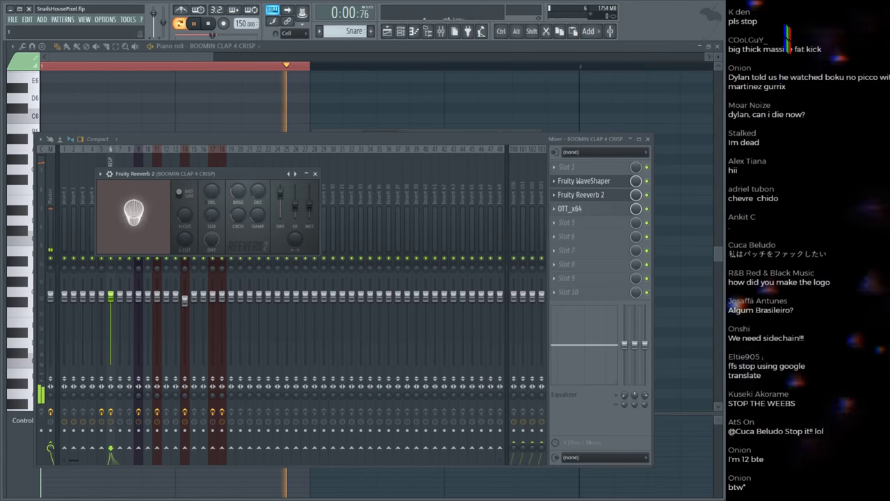
{"action": "left_click_drag", "start_coordinate": [212, 214], "coordinate": [212, 237]}
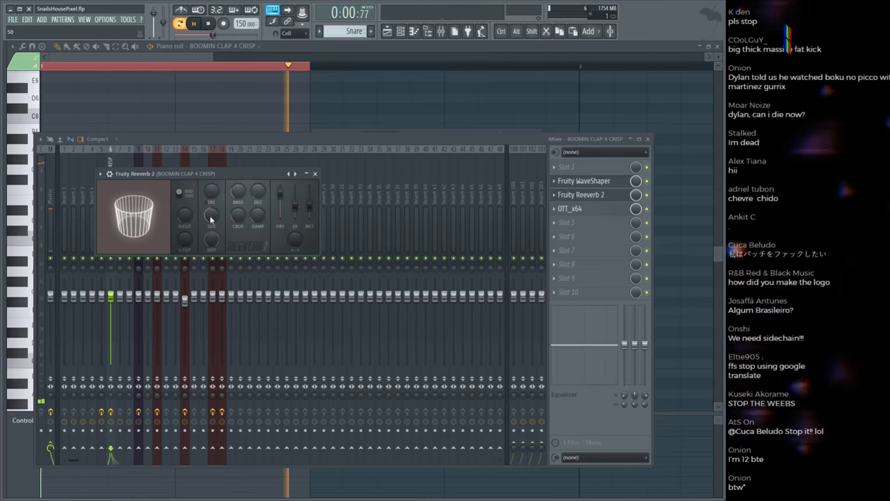
{"action": "left_click_drag", "start_coordinate": [258, 191], "coordinate": [258, 230]}
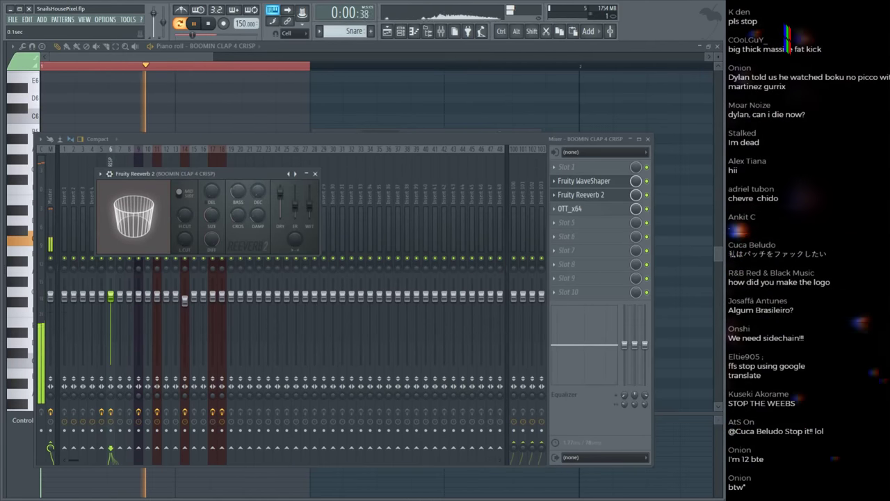
{"action": "left_click_drag", "start_coordinate": [313, 204], "coordinate": [311, 214]}
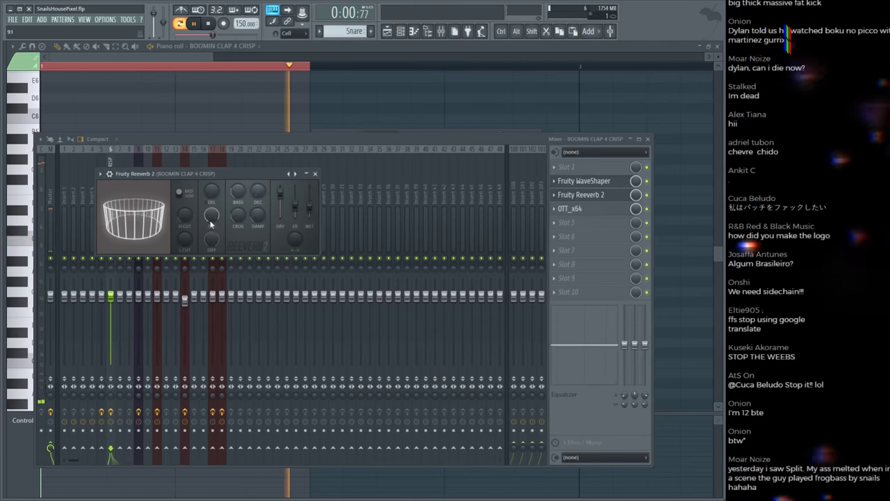
{"action": "left_click_drag", "start_coordinate": [213, 223], "coordinate": [186, 230]}
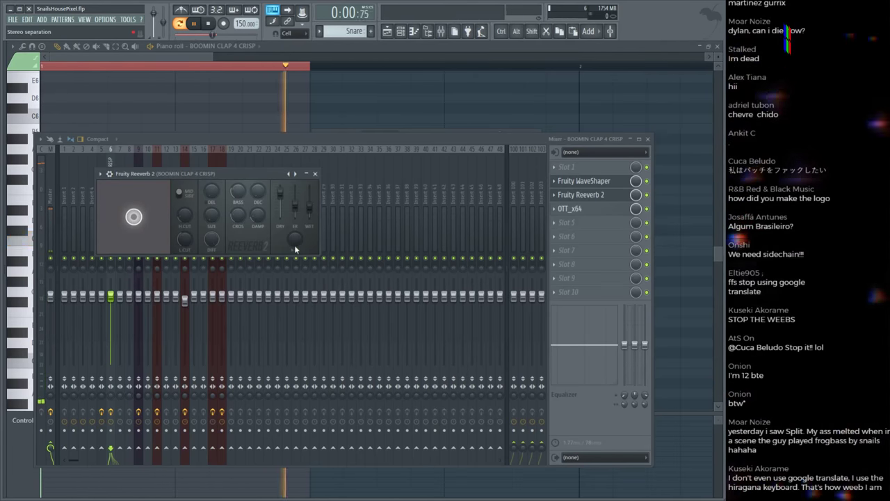
{"action": "left_click", "coordinate": [383, 97]}
{"action": "key", "text": "F5"}
{"action": "key", "text": "F9"}
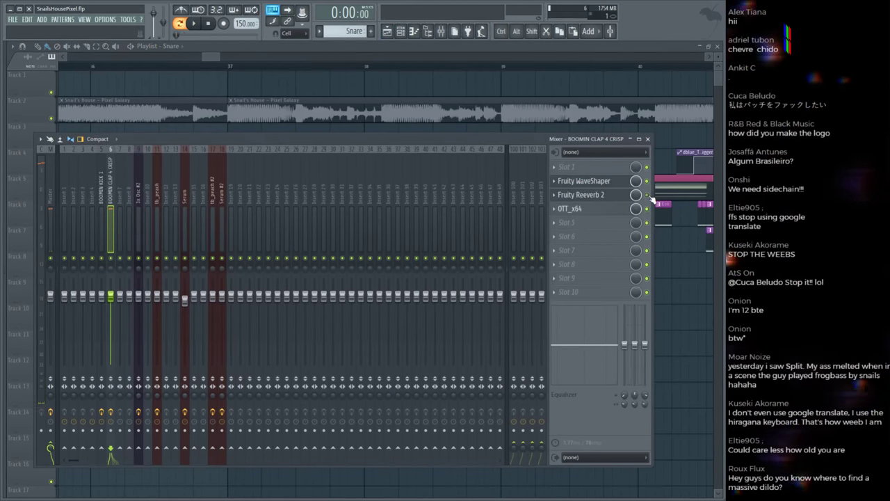
Step: Audition the song and review the clap's Fruity Reeverb 2 settings
{"action": "key", "text": "F9"}
{"action": "key", "text": "space"}
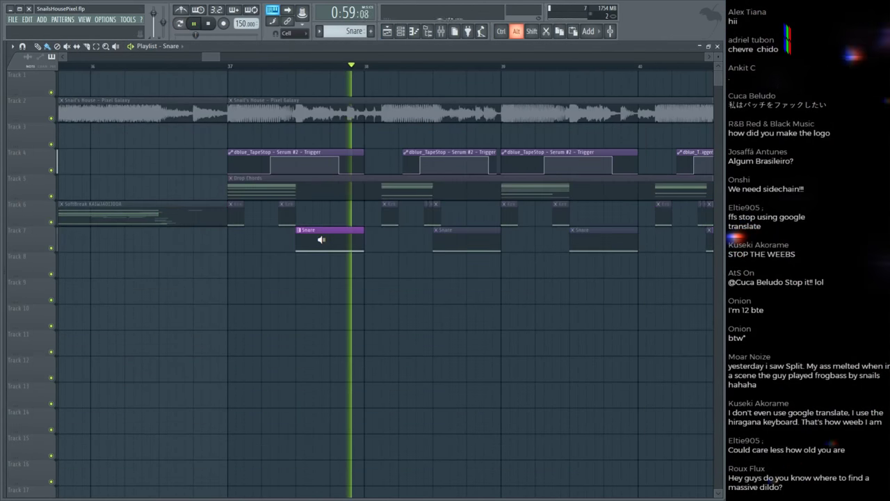
{"action": "key", "text": "space"}
{"action": "key", "text": "F9"}
{"action": "left_click", "coordinate": [604, 199]}
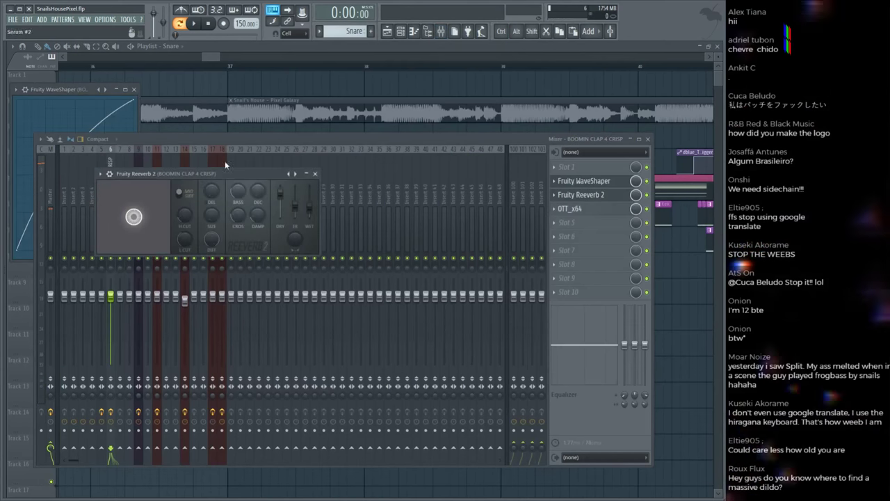
{"action": "key", "text": "F12"}
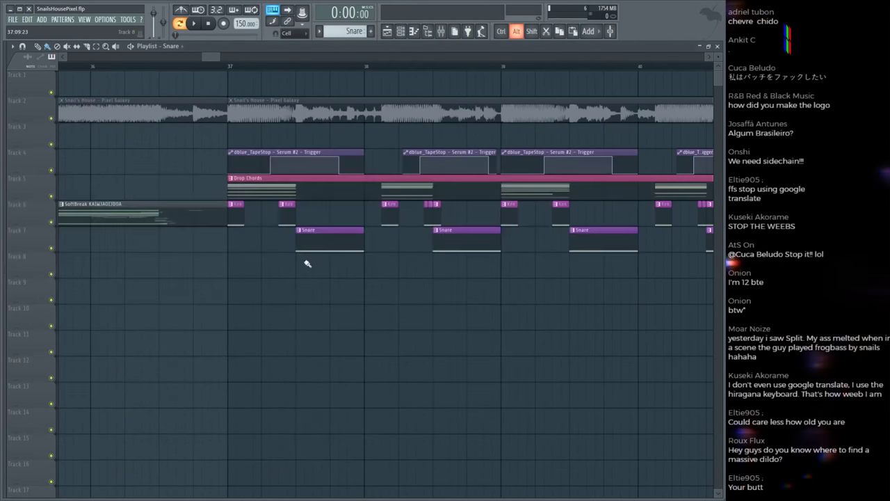
{"action": "key", "text": "space"}
{"action": "key", "text": "space"}
{"action": "key", "text": "F9"}
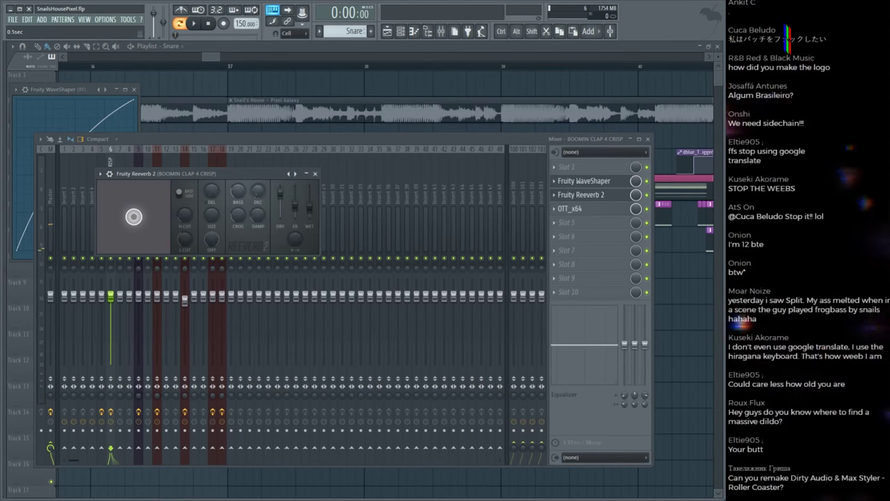
{"action": "key", "text": "F12"}
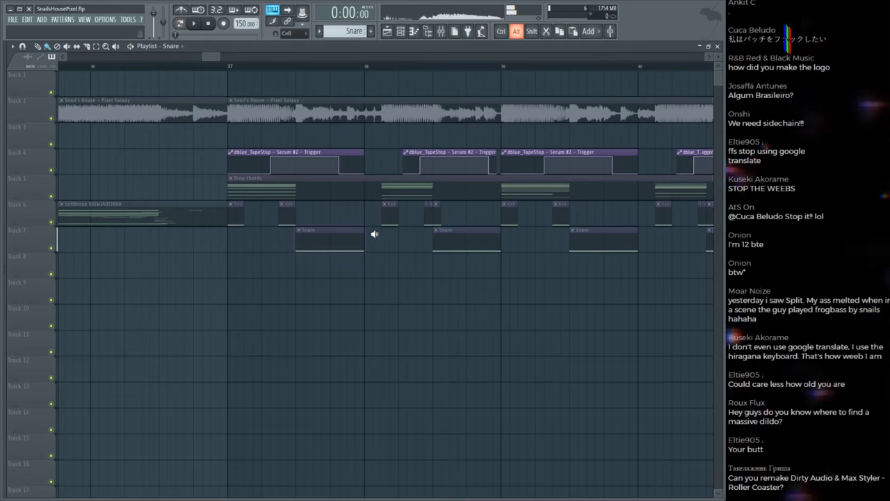
Step: Save the project and play the drop from bar 37 near the Track 7 snare clip
{"action": "left_click", "coordinate": [329, 233]}
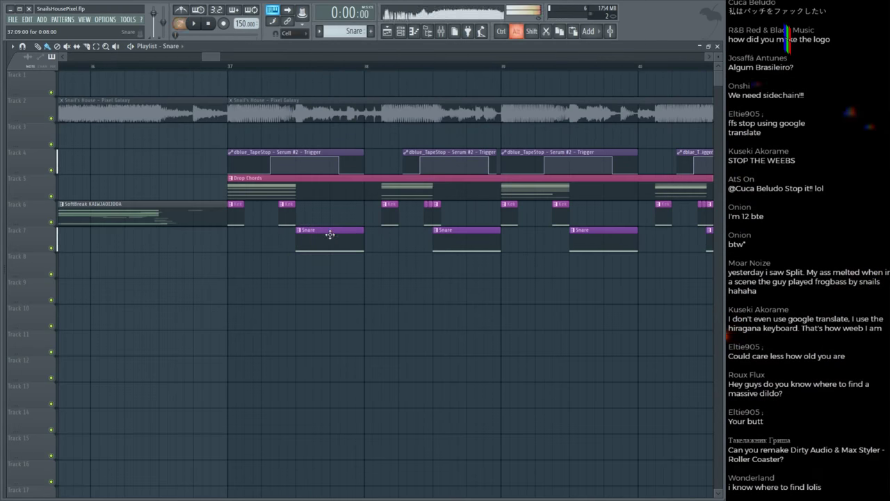
{"action": "left_click", "coordinate": [228, 67]}
{"action": "key", "text": "space"}
{"action": "scroll", "coordinate": [231, 70], "scroll_direction": "down", "scroll_amount": 3}
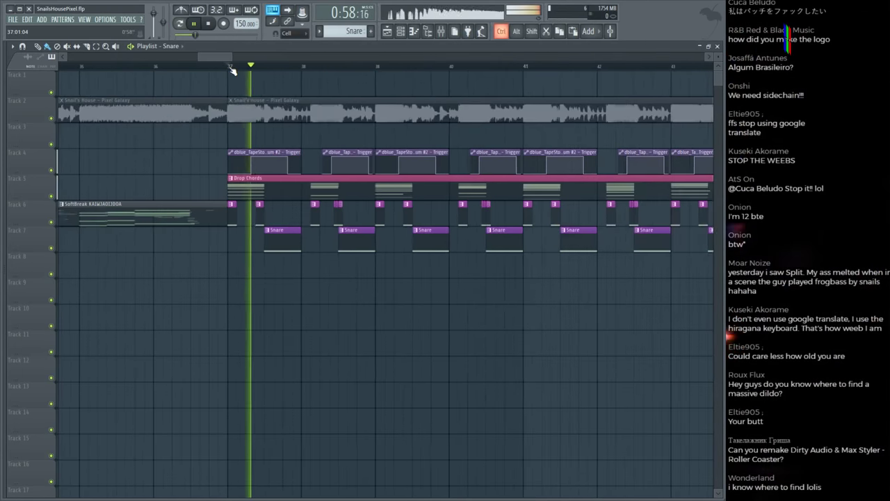
{"action": "key", "text": "ctrl+s"}
{"action": "scroll", "coordinate": [550, 189], "scroll_direction": "up", "scroll_amount": 3}
Step: Lower the clap's Fruity Reeverb 2 wet level to 25% while the drop plays
{"action": "key", "text": "F9"}
{"action": "left_click", "coordinate": [585, 181]}
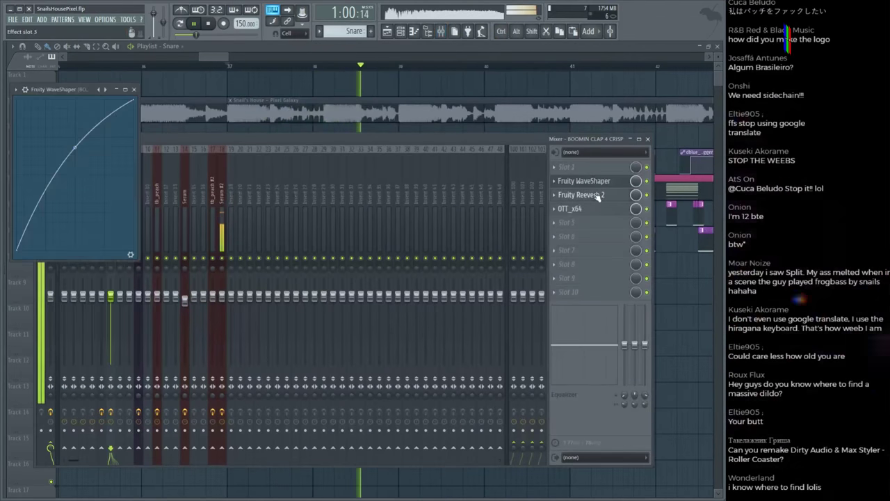
{"action": "left_click", "coordinate": [582, 195]}
{"action": "key", "text": "space"}
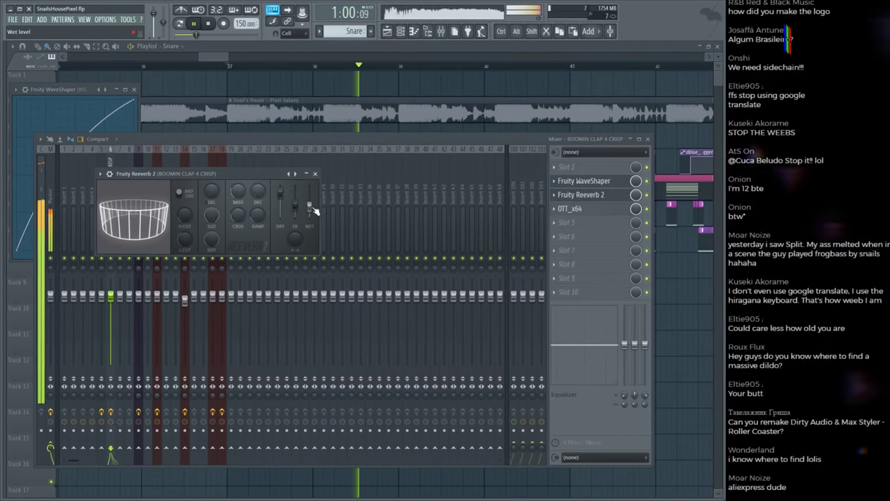
{"action": "left_click_drag", "start_coordinate": [315, 211], "coordinate": [318, 212]}
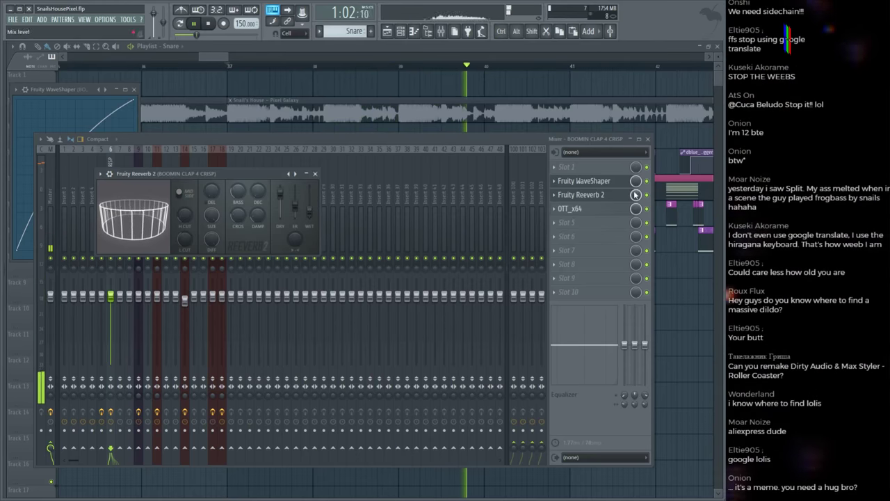
{"action": "key", "text": "space"}
{"action": "key", "text": "F12"}
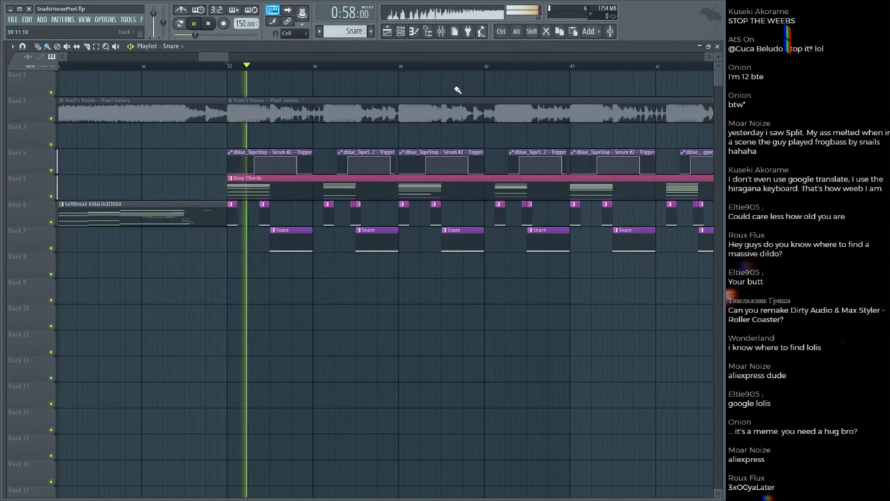
Step: Save the project while scrolling through the playlist, then stop playback
{"action": "scroll", "coordinate": [430, 73], "scroll_direction": "down", "scroll_amount": 2}
{"action": "key", "text": "F9"}
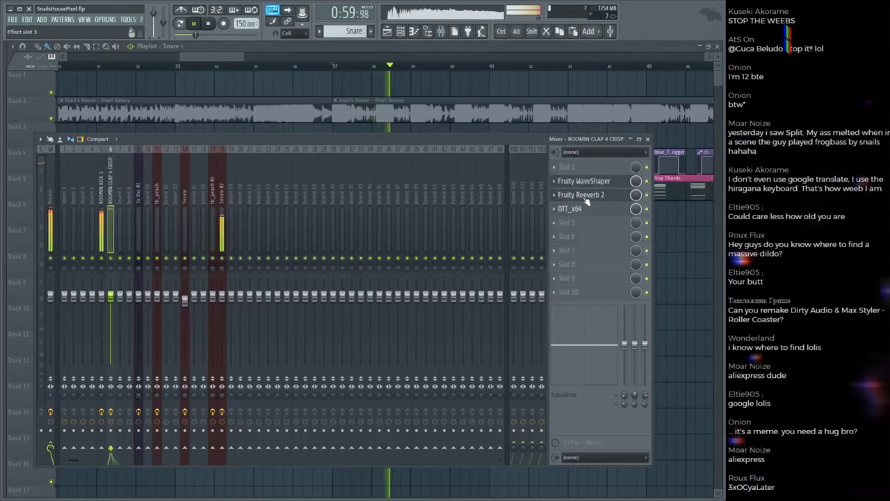
{"action": "key", "text": "F9"}
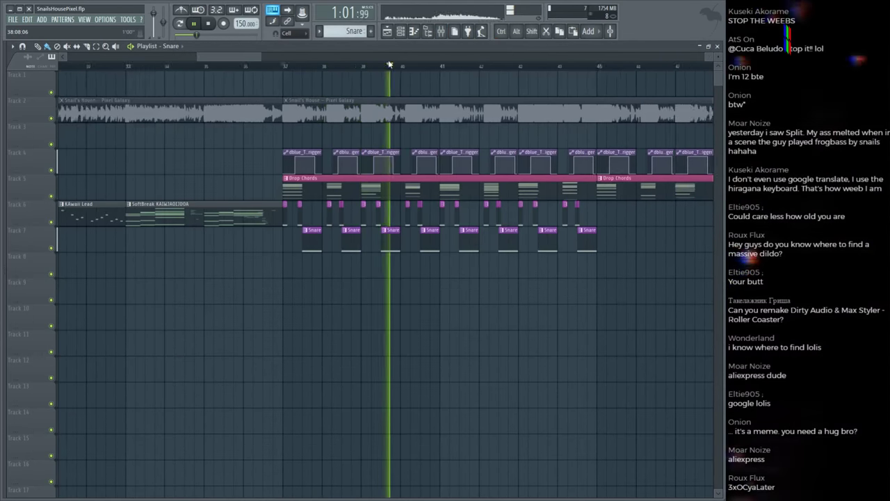
{"action": "scroll", "coordinate": [390, 65], "scroll_direction": "down", "scroll_amount": 2}
{"action": "key", "text": "ctrl+s"}
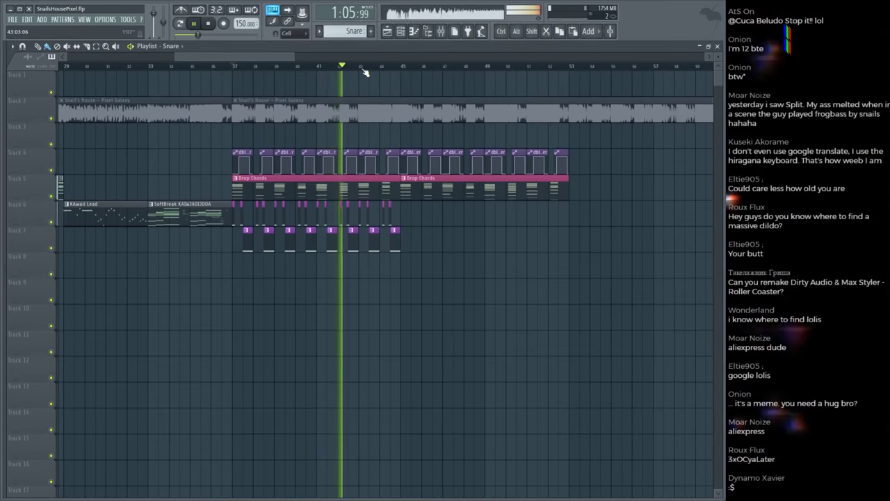
{"action": "scroll", "coordinate": [364, 71], "scroll_direction": "up", "scroll_amount": 2}
{"action": "key", "text": "ctrl+s"}
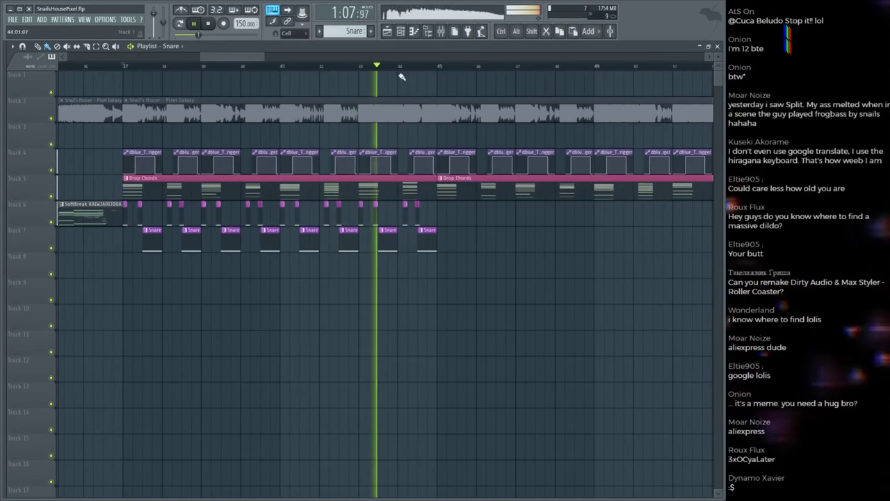
{"action": "scroll", "coordinate": [441, 79], "scroll_direction": "down", "scroll_amount": 2}
{"action": "scroll", "coordinate": [570, 241], "scroll_direction": "up", "scroll_amount": 1}
{"action": "scroll", "coordinate": [571, 242], "scroll_direction": "up", "scroll_amount": 1}
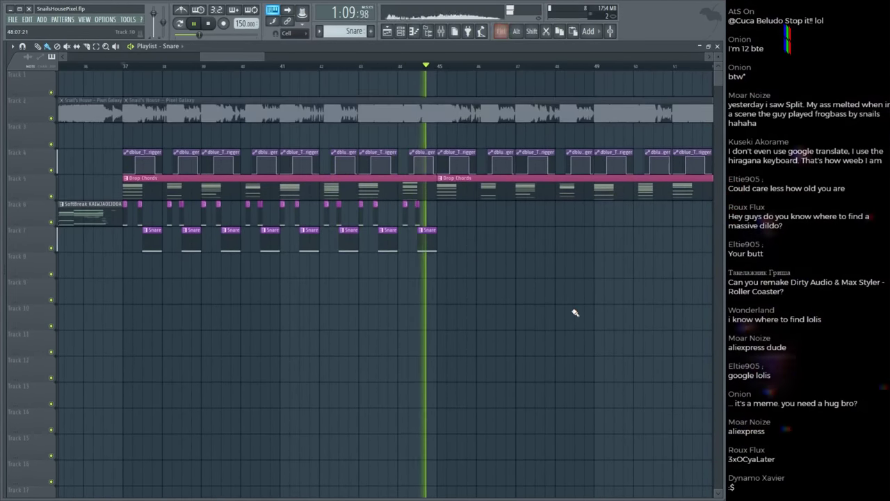
{"action": "key", "text": "space"}
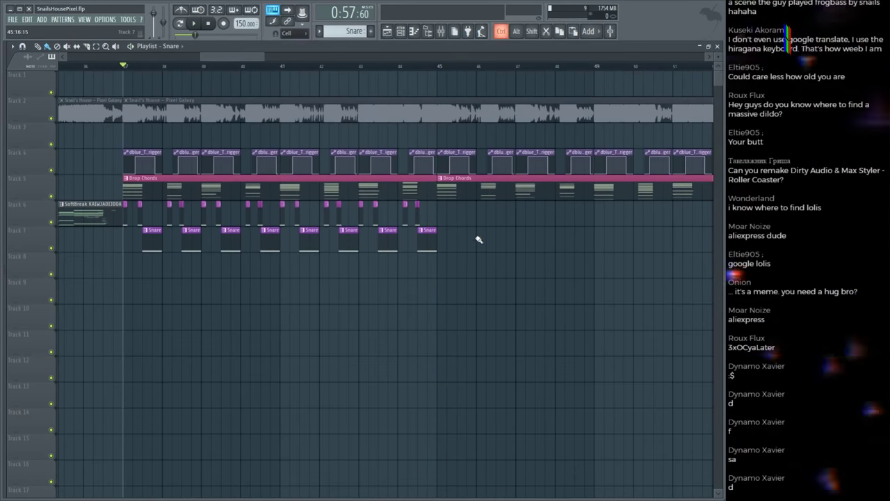
Step: Select the snare clips across bars 38–45 on track 7 and replay from the Pixel Galaxy clip
{"action": "left_click_drag", "start_coordinate": [472, 254], "coordinate": [130, 211]}
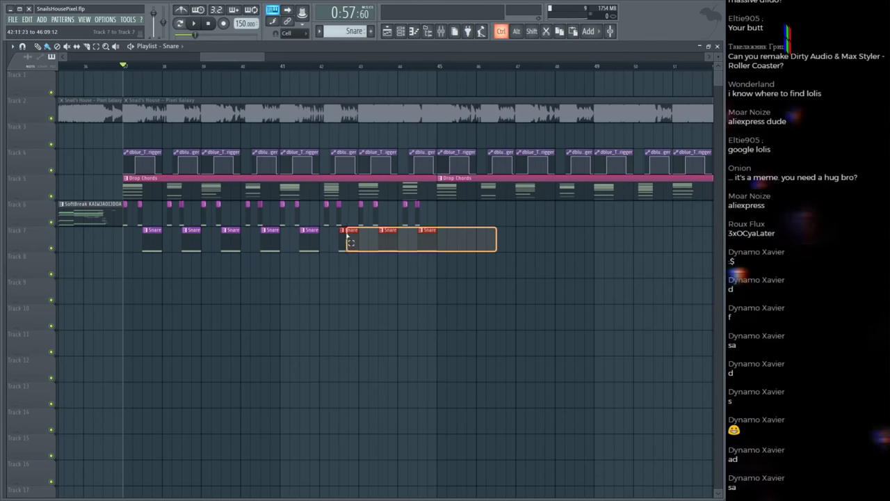
{"action": "left_click_drag", "start_coordinate": [347, 236], "coordinate": [179, 233]}
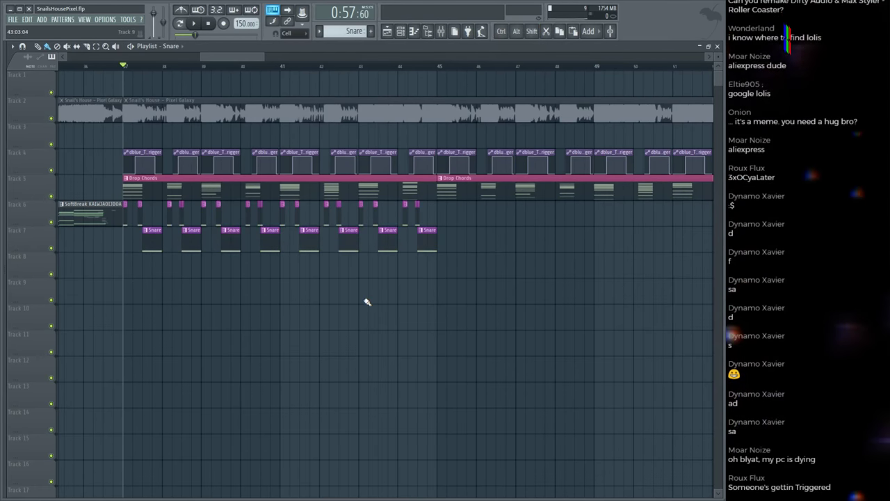
{"action": "key", "text": "space"}
{"action": "scroll", "coordinate": [228, 69], "scroll_direction": "up", "scroll_amount": 2}
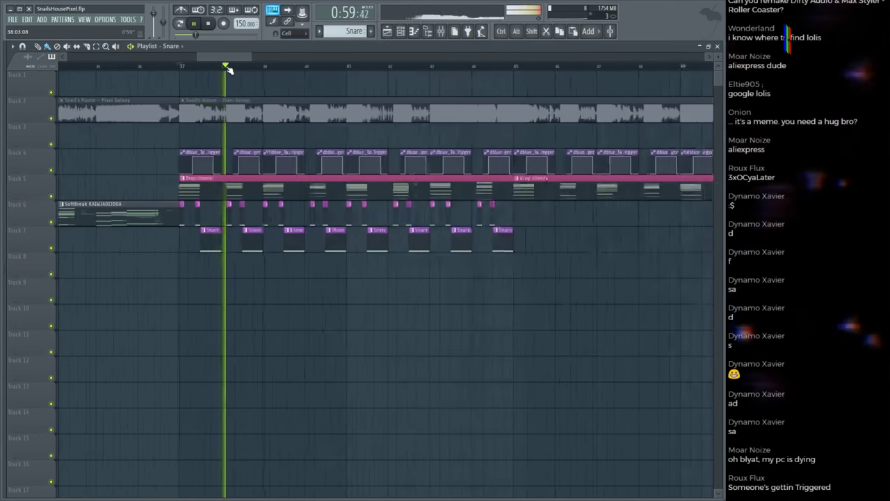
{"action": "scroll", "coordinate": [254, 70], "scroll_direction": "up", "scroll_amount": 2}
{"action": "left_click", "coordinate": [159, 113], "text": "alt"}
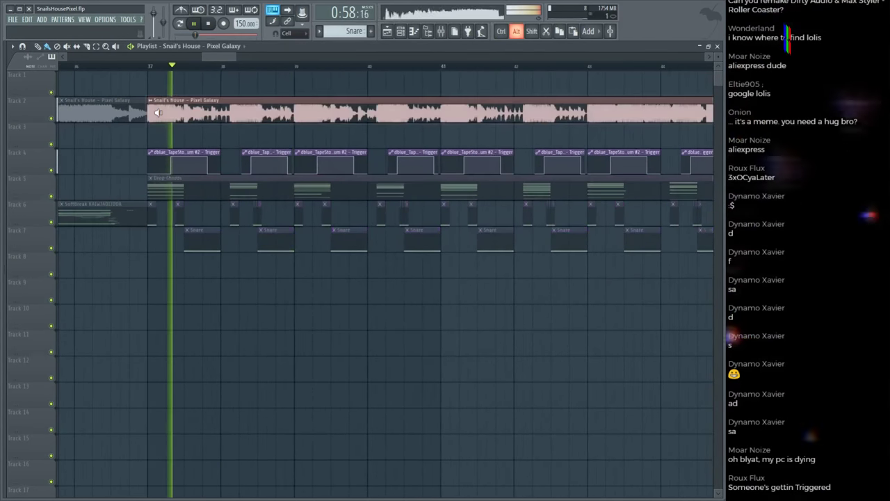
{"action": "key", "text": "F9"}
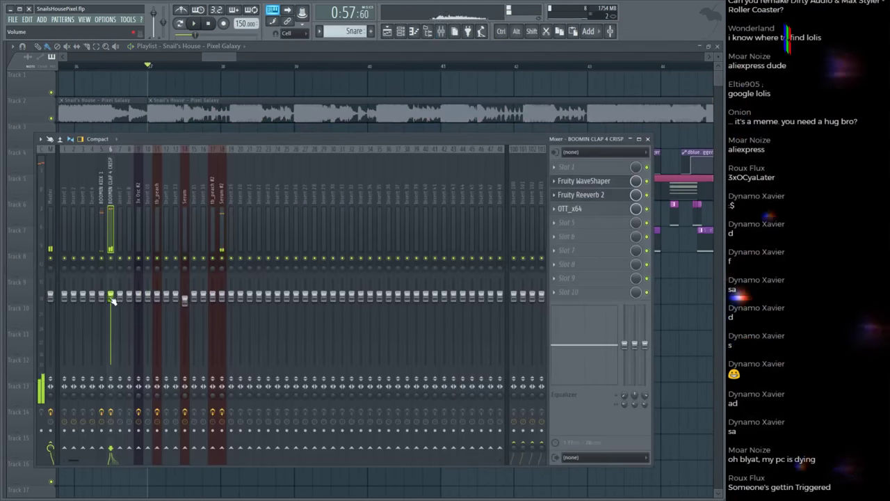
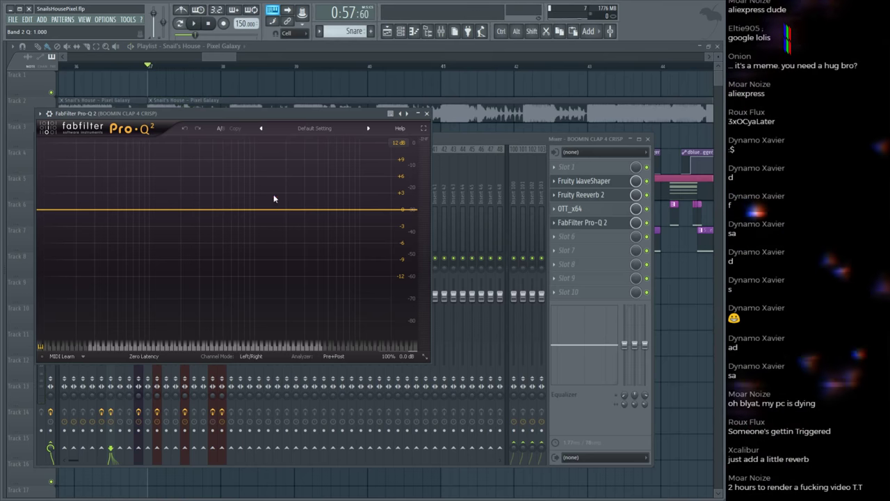
Step: Put SPL Transient Designer in slot 6 of the BOOMIN CLAP 4 CRISP channel, sustain at +3.19 dB
{"action": "key", "text": "space"}
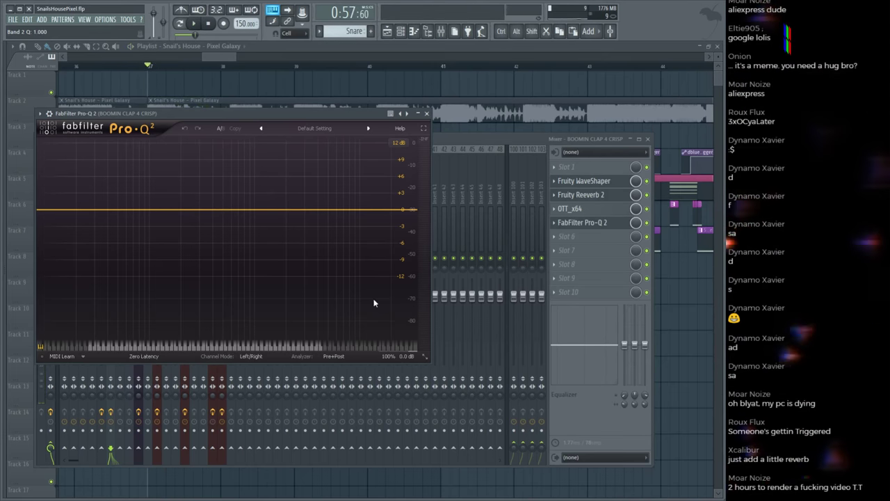
{"action": "left_click", "coordinate": [588, 238]}
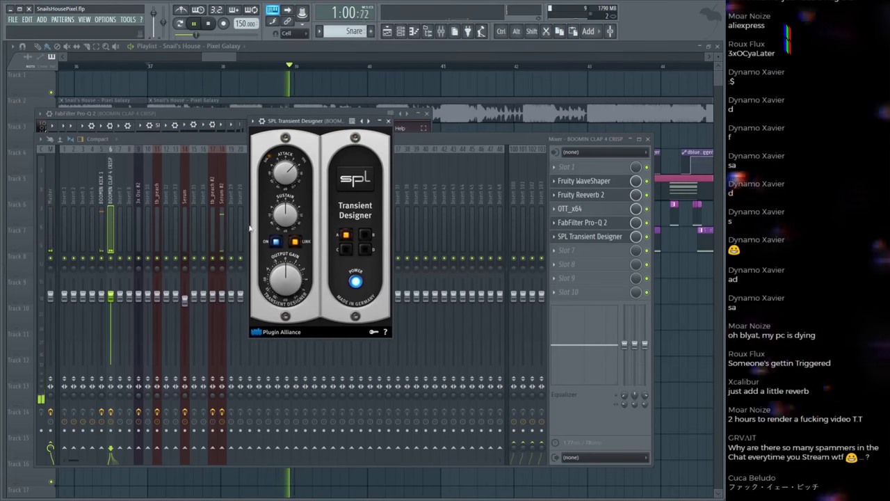
{"action": "scroll", "coordinate": [296, 208], "scroll_direction": "down", "scroll_amount": 2}
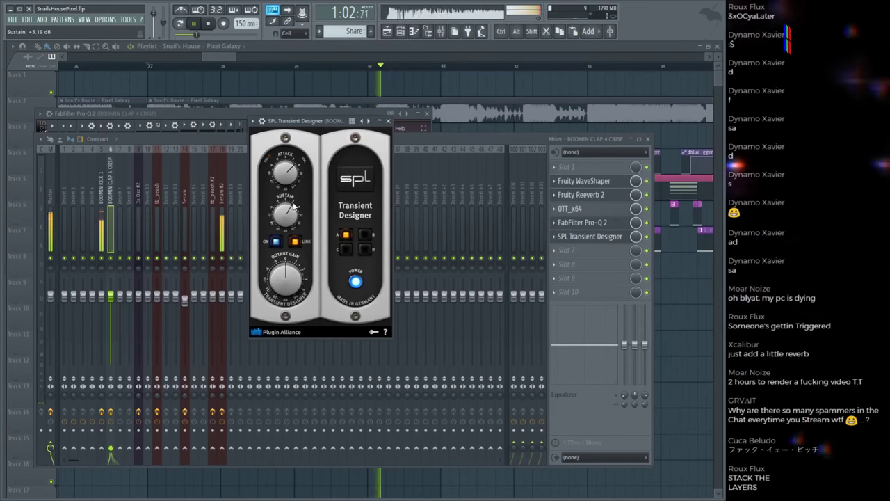
Step: Close the Transient Designer and mixer, save, and replay the drop from bar 37
{"action": "left_click", "coordinate": [388, 121]}
{"action": "left_click", "coordinate": [422, 74]}
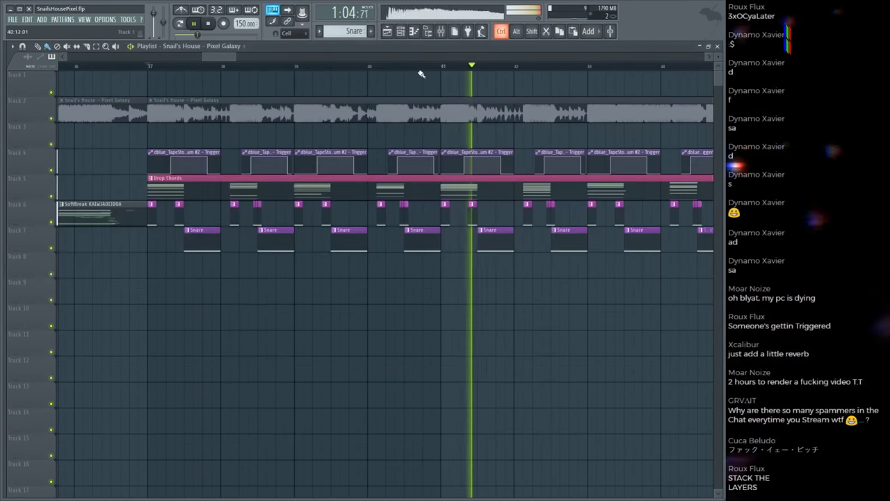
{"action": "scroll", "coordinate": [421, 74], "scroll_direction": "down", "scroll_amount": 10}
{"action": "scroll", "coordinate": [463, 239], "scroll_direction": "up", "scroll_amount": 10}
{"action": "scroll", "coordinate": [390, 70], "scroll_direction": "down", "scroll_amount": 5}
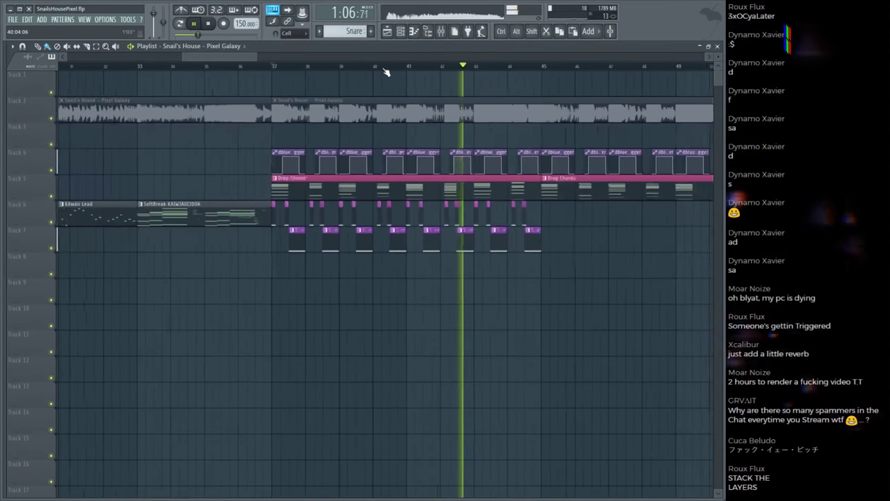
{"action": "scroll", "coordinate": [470, 67], "scroll_direction": "up", "scroll_amount": 5}
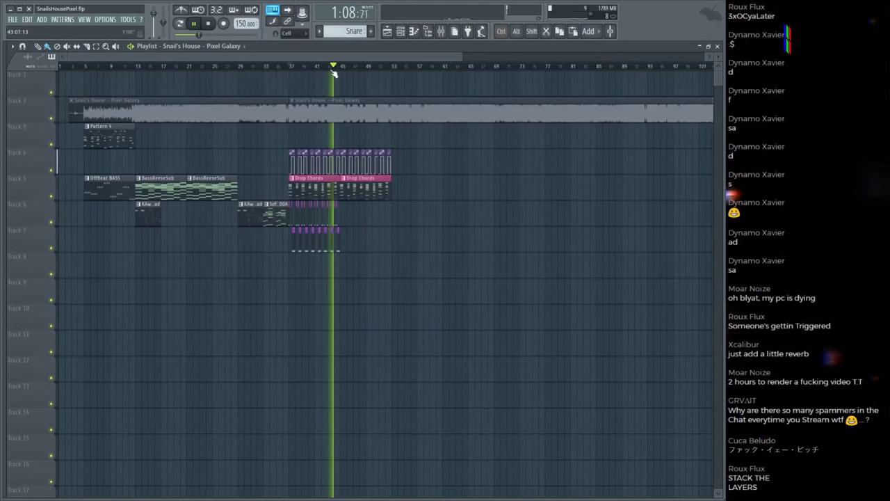
{"action": "key", "text": "ctrl+s"}
{"action": "scroll", "coordinate": [343, 69], "scroll_direction": "down", "scroll_amount": 4}
{"action": "key", "text": "space"}
{"action": "key", "text": "space"}
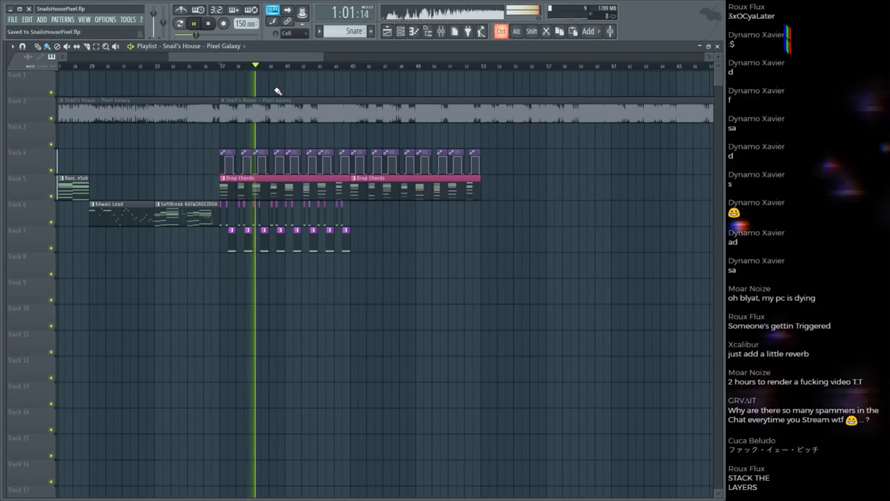
{"action": "key", "text": "ctrl+s"}
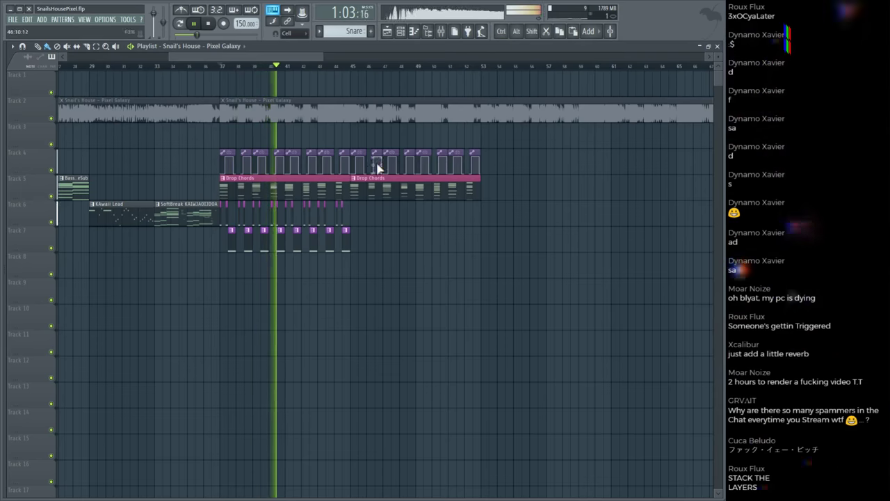
{"action": "key", "text": "space"}
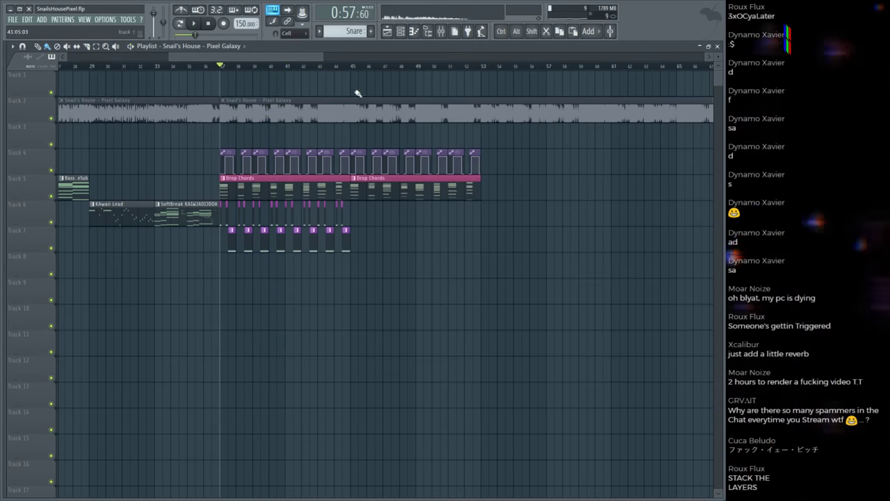
{"action": "scroll", "coordinate": [334, 70], "scroll_direction": "up", "scroll_amount": 5}
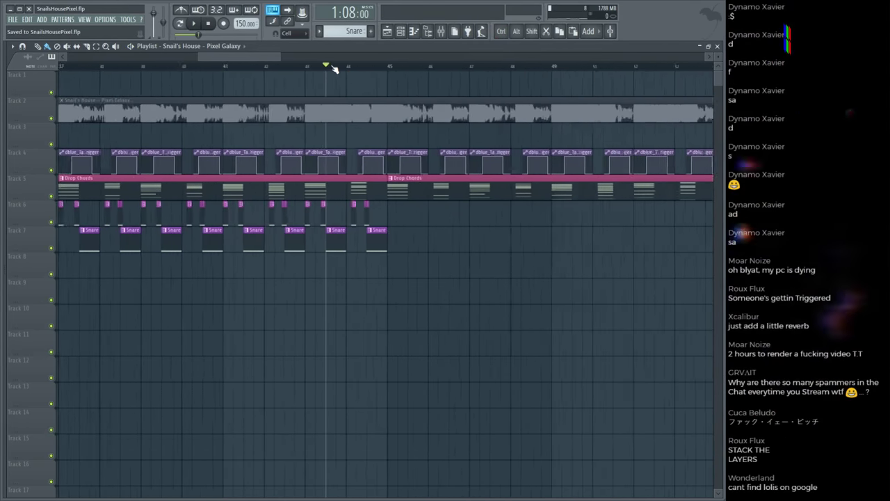
Step: Duplicate the track 6–7 clap and snare clips so they continue through bar 53
{"action": "left_click_drag", "start_coordinate": [440, 279], "coordinate": [128, 201]}
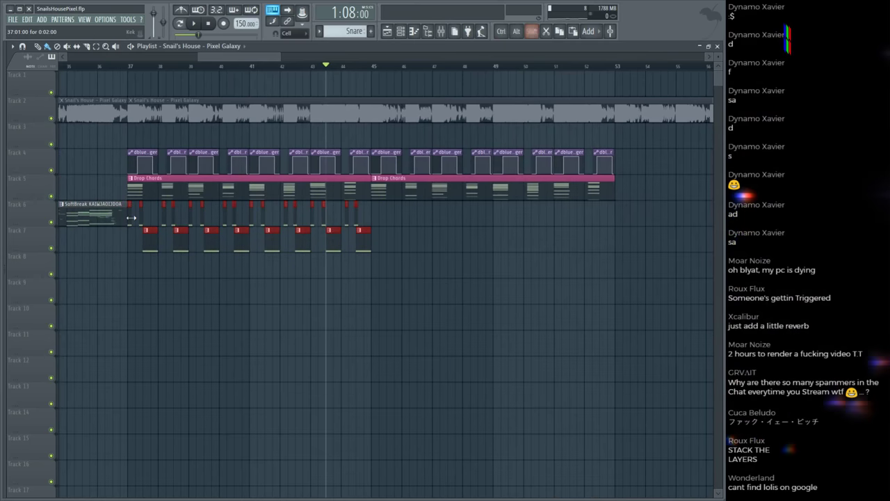
{"action": "key", "text": "ctrl+b"}
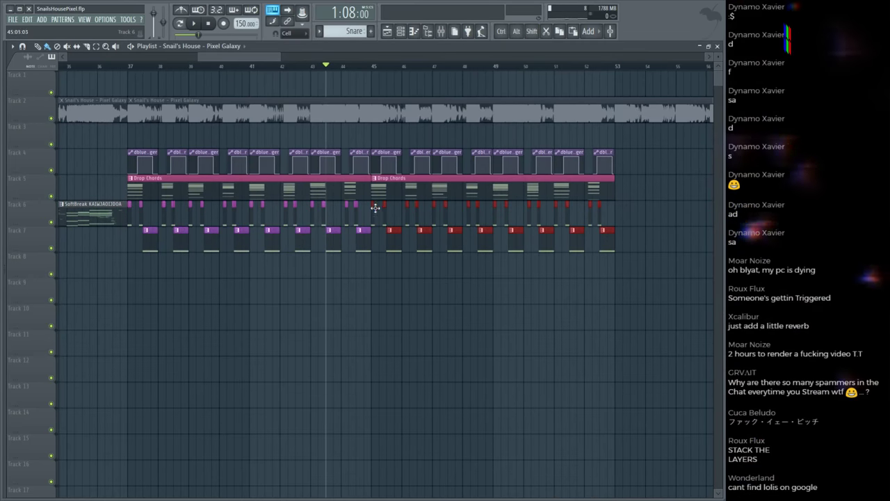
{"action": "key", "text": "space"}
{"action": "scroll", "coordinate": [347, 71], "scroll_direction": "down", "scroll_amount": 5}
{"action": "key", "text": "space"}
{"action": "scroll", "coordinate": [344, 70], "scroll_direction": "up", "scroll_amount": 4}
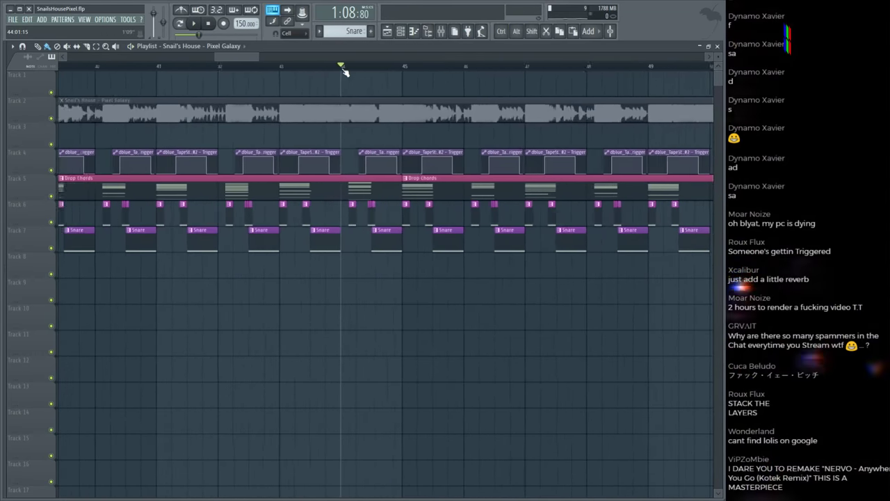
{"action": "scroll", "coordinate": [344, 70], "scroll_direction": "down", "scroll_amount": 2}
Step: Play the extended drop from bar 45 and select the Track 2 audio clip
{"action": "left_click", "coordinate": [367, 67]}
{"action": "scroll", "coordinate": [369, 67], "scroll_direction": "down", "scroll_amount": 3}
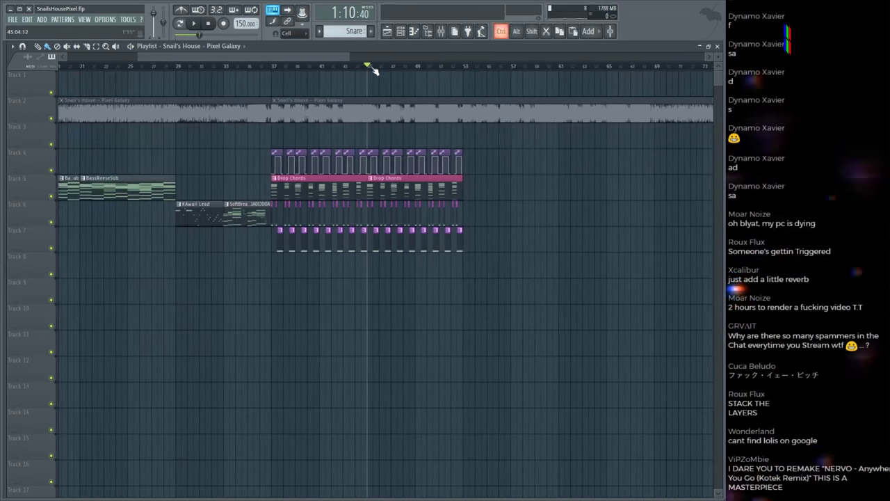
{"action": "key", "text": "space"}
{"action": "scroll", "coordinate": [373, 69], "scroll_direction": "up", "scroll_amount": 2}
{"action": "scroll", "coordinate": [370, 71], "scroll_direction": "up", "scroll_amount": 2}
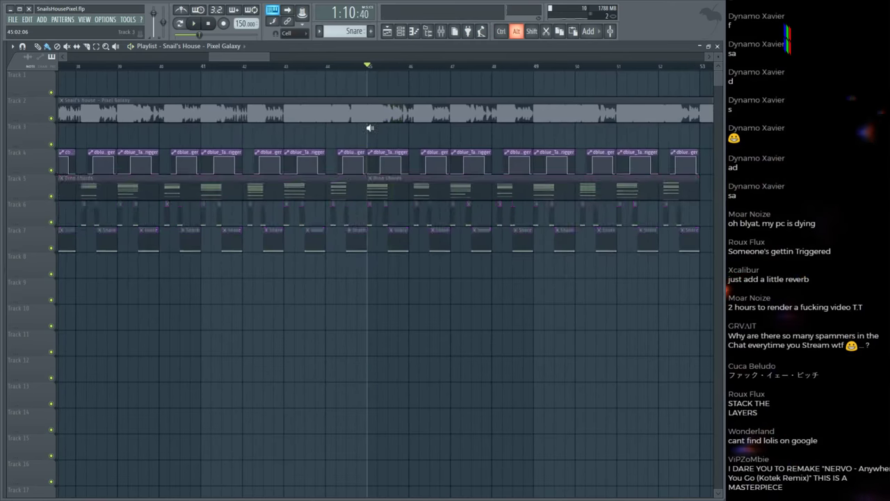
{"action": "left_click", "coordinate": [369, 118]}
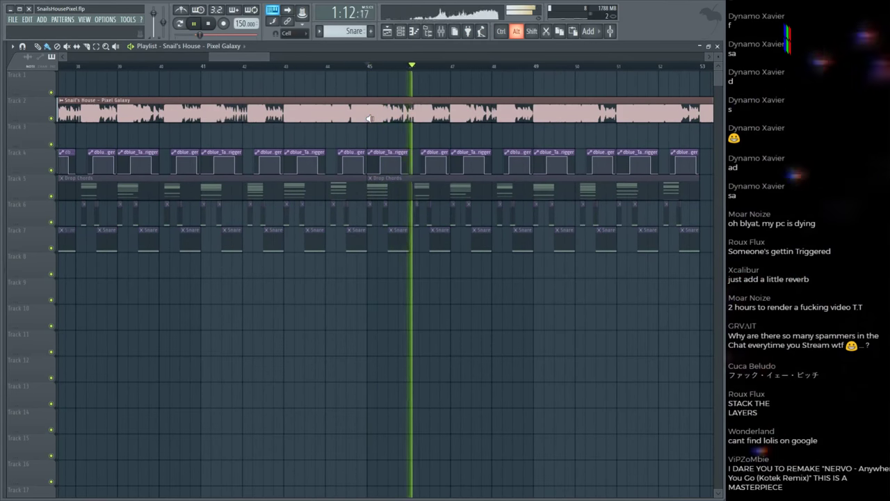
{"action": "key", "text": "F6"}
{"action": "key", "text": "space"}
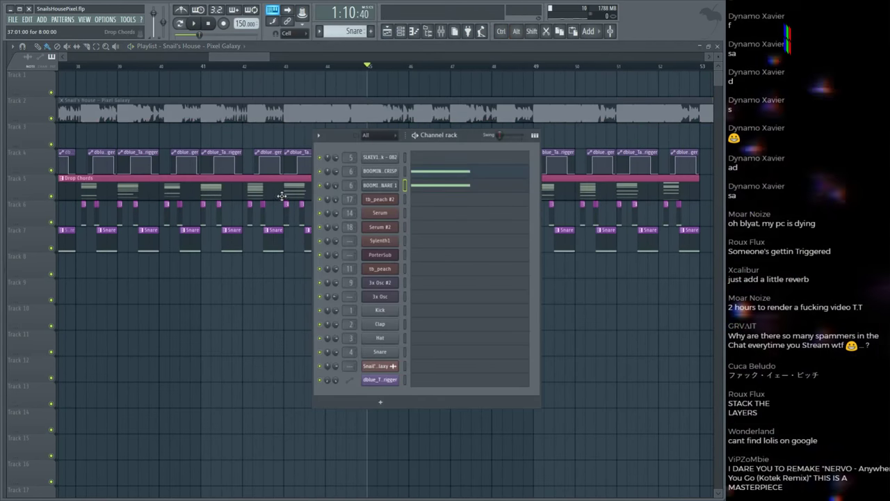
Step: Load the BS Soft Sub2 preset into a new Massive channel in the Drop Chords pattern
{"action": "left_click", "coordinate": [281, 195]}
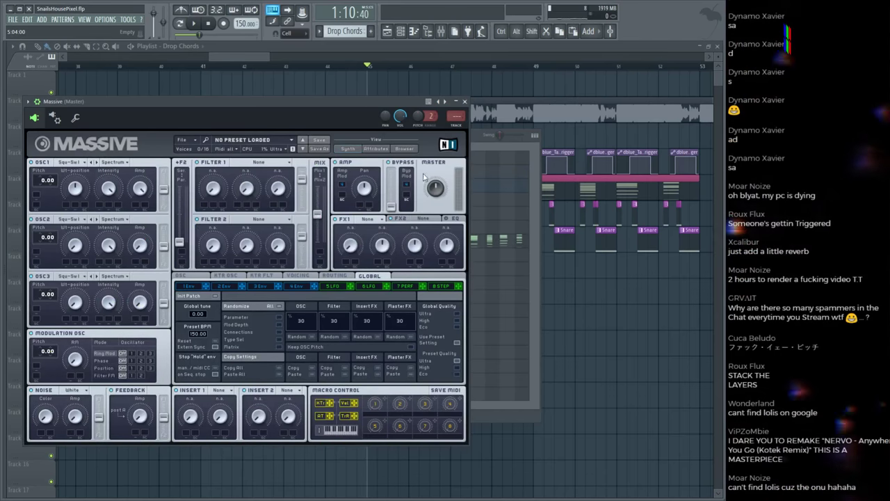
{"action": "left_click", "coordinate": [401, 148]}
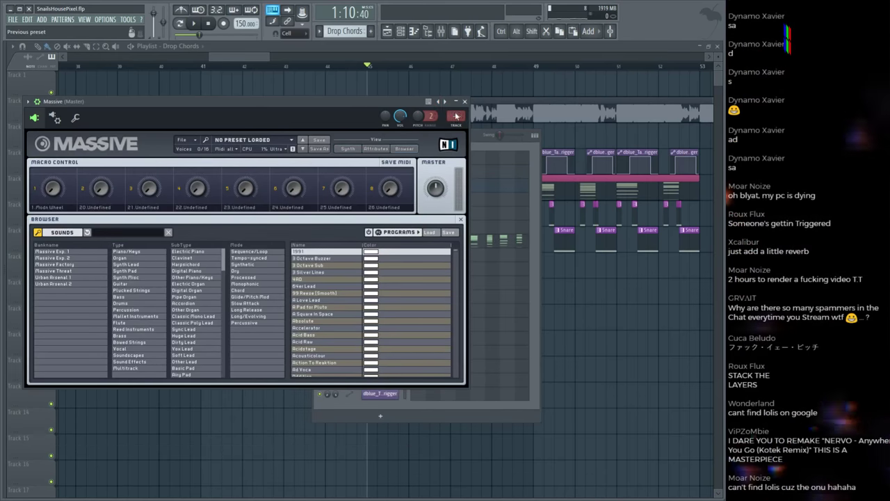
{"action": "left_click", "coordinate": [62, 233]}
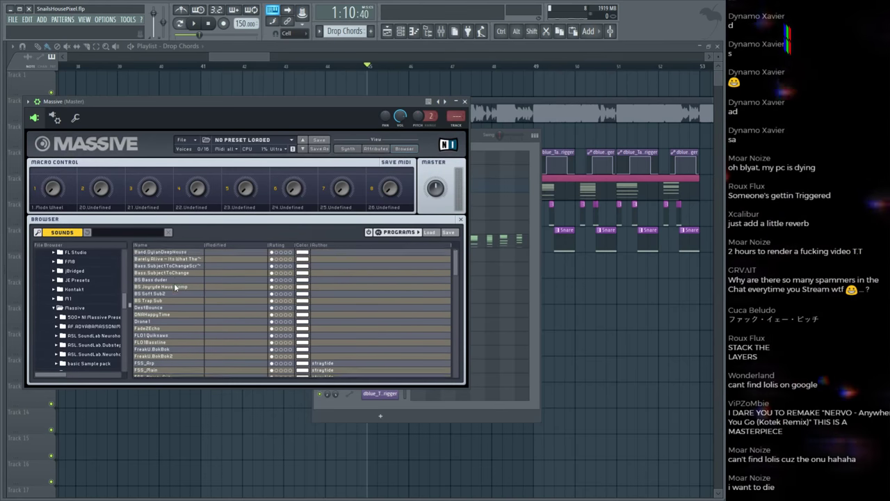
{"action": "scroll", "coordinate": [164, 281], "scroll_direction": "down", "scroll_amount": 2}
{"action": "left_click", "coordinate": [159, 287]}
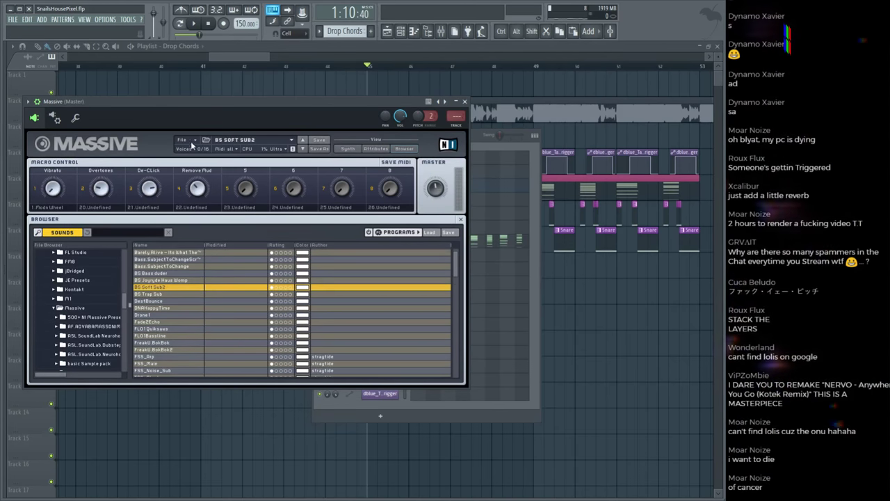
{"action": "left_click_drag", "start_coordinate": [211, 101], "coordinate": [426, 341]}
{"action": "left_click", "coordinate": [409, 244]}
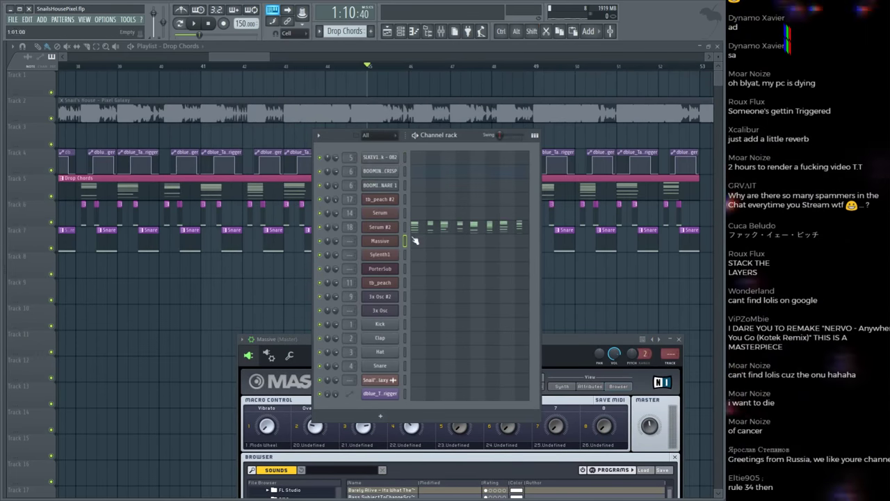
{"action": "left_click", "coordinate": [415, 240]}
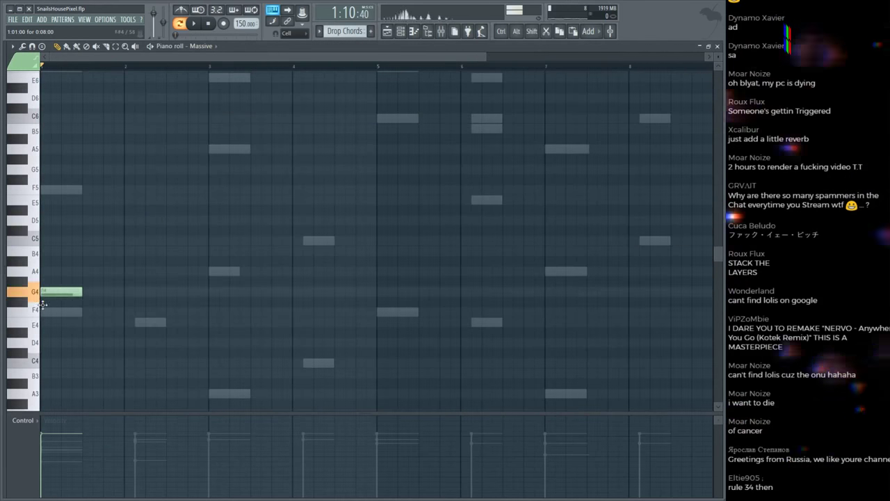
Step: Draw the Massive bass notes in bars 1–4, starting with an E3 in bar 2
{"action": "left_click_drag", "start_coordinate": [43, 304], "coordinate": [44, 313]}
{"action": "scroll", "coordinate": [56, 308], "scroll_direction": "down", "scroll_amount": 3}
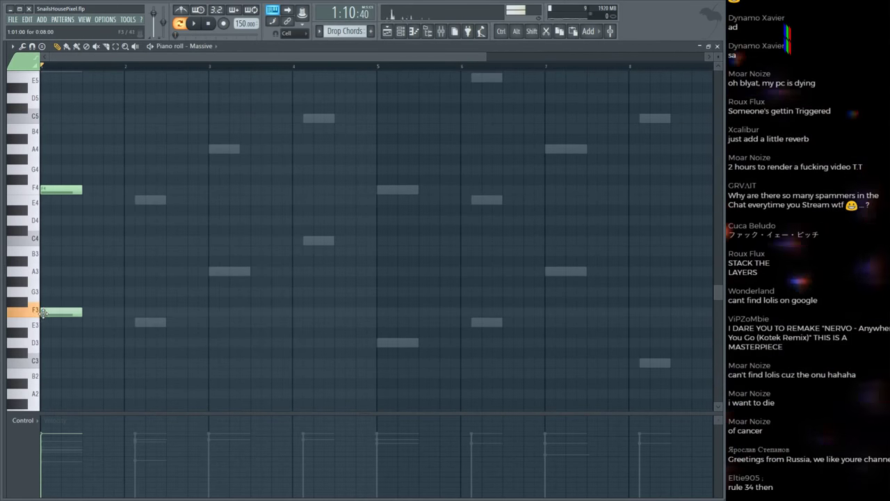
{"action": "scroll", "coordinate": [72, 264], "scroll_direction": "down", "scroll_amount": 3}
{"action": "key", "text": "F6"}
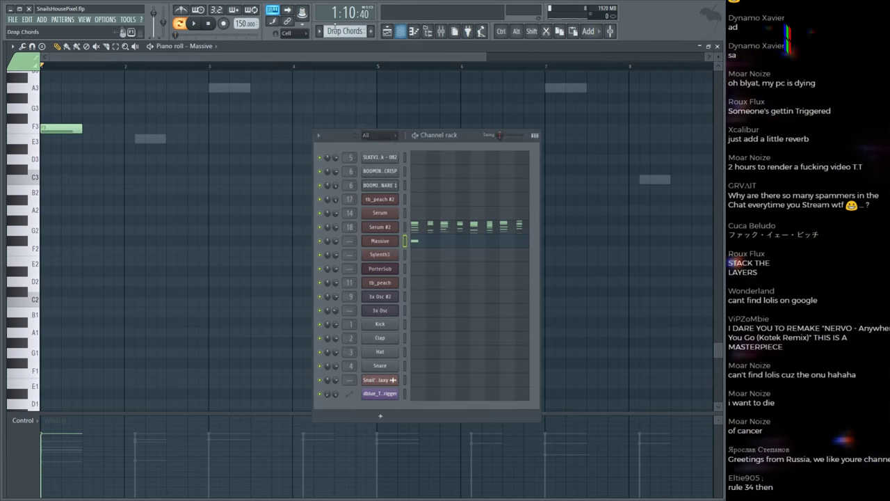
{"action": "key", "text": "space"}
{"action": "key", "text": "space"}
{"action": "key", "text": "space"}
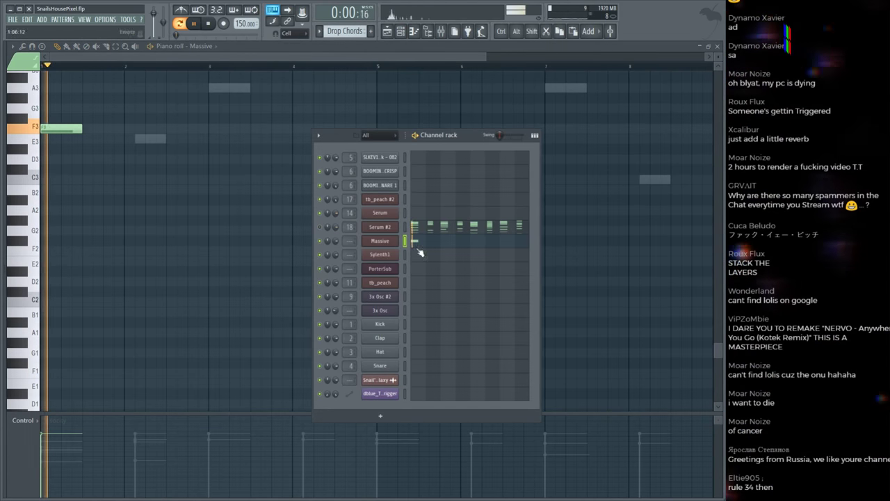
{"action": "left_click", "coordinate": [380, 241]}
{"action": "key", "text": "space"}
{"action": "left_click", "coordinate": [311, 236]}
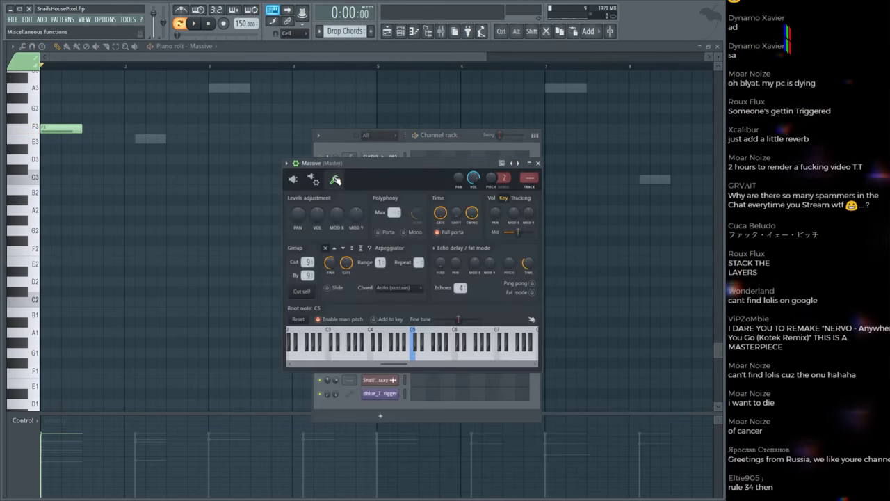
{"action": "key", "text": "space"}
{"action": "left_click", "coordinate": [139, 208]}
{"action": "scroll", "coordinate": [141, 216], "scroll_direction": "up", "scroll_amount": 3}
{"action": "left_click", "coordinate": [138, 232]}
{"action": "key", "text": "space"}
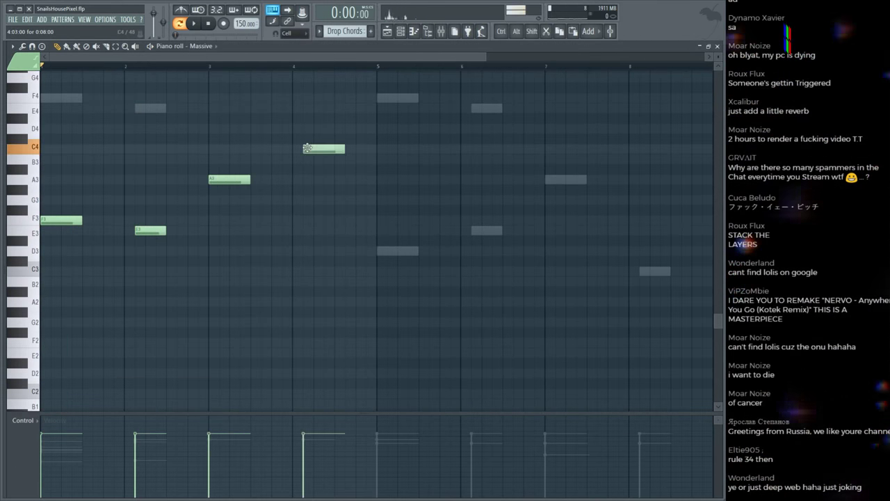
Step: Copy the four bass notes to bars 5–8, lowering copies to D3 and C3
{"action": "left_click_drag", "start_coordinate": [344, 134], "coordinate": [55, 256]}
{"action": "left_click_drag", "start_coordinate": [61, 219], "coordinate": [399, 234]}
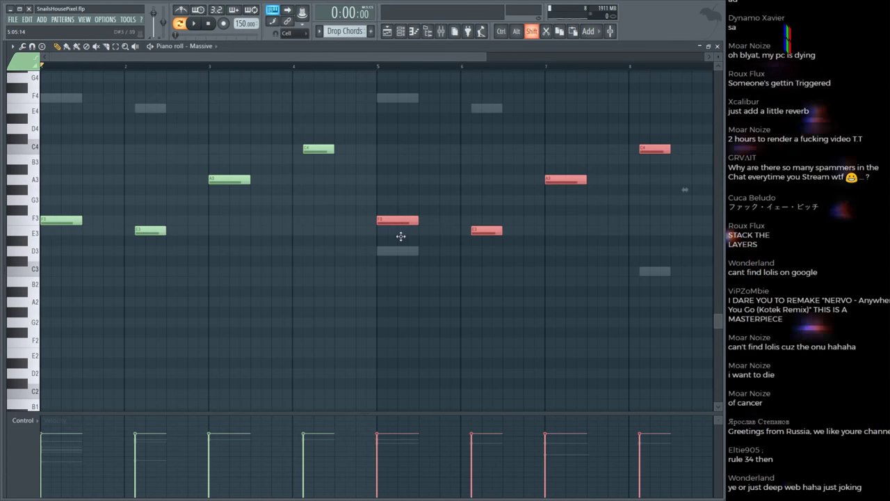
{"action": "left_click", "coordinate": [409, 212]}
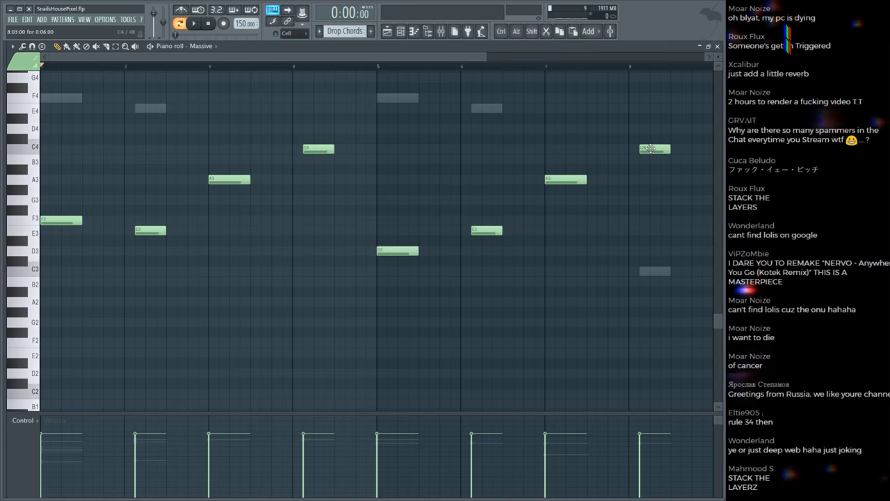
{"action": "left_click_drag", "start_coordinate": [643, 267], "coordinate": [653, 276]}
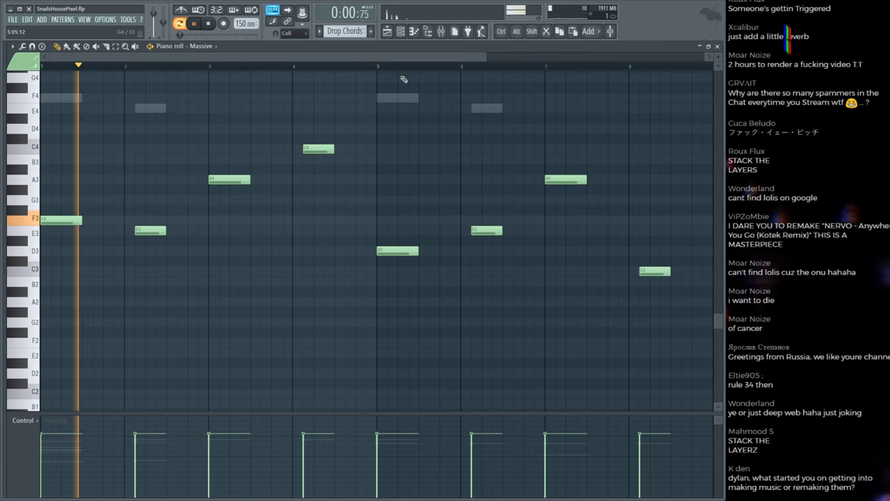
{"action": "scroll", "coordinate": [407, 79], "scroll_direction": "down", "scroll_amount": 3}
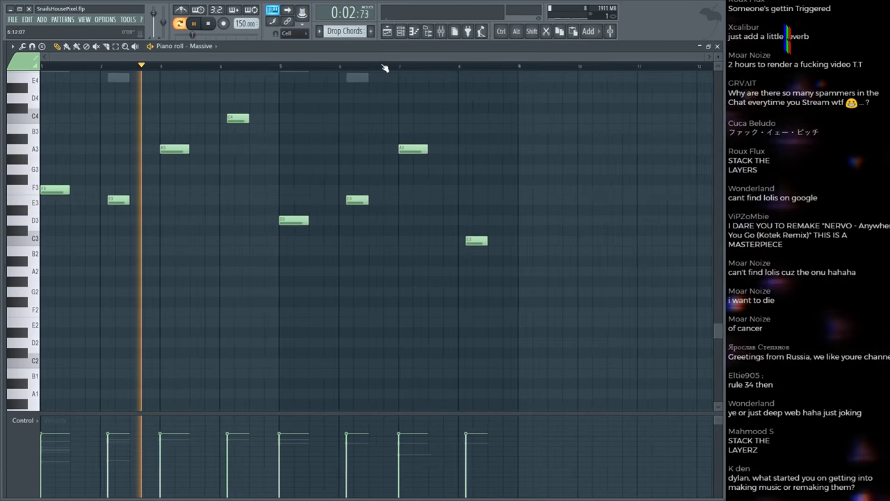
{"action": "scroll", "coordinate": [496, 220], "scroll_direction": "down", "scroll_amount": 2}
{"action": "scroll", "coordinate": [497, 220], "scroll_direction": "up", "scroll_amount": 5}
{"action": "key", "text": "F6"}
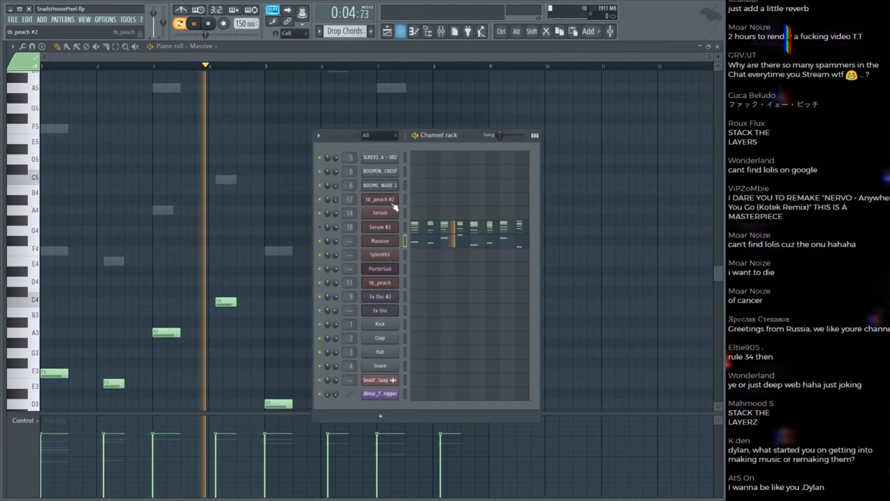
{"action": "key", "text": "space"}
{"action": "key", "text": "F9"}
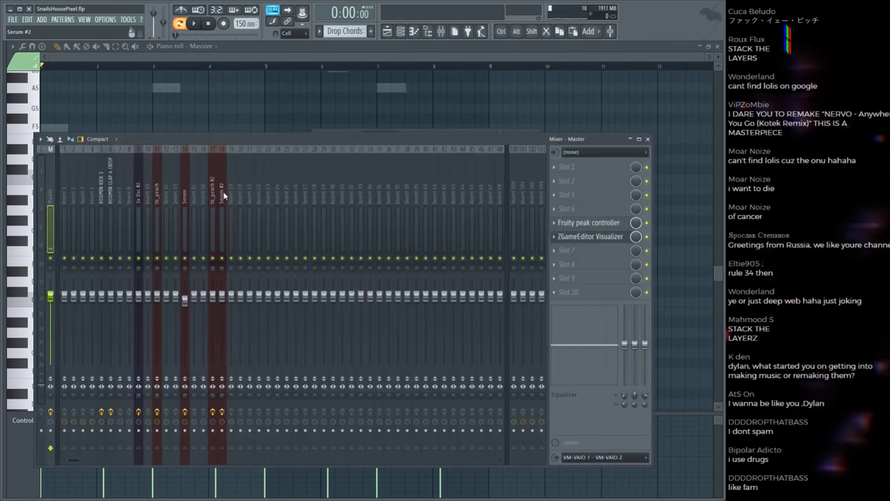
Step: Turn on CamelCrusher's distortion, compressor and Phat Mode on the Massive mixer insert
{"action": "left_click", "coordinate": [222, 197]}
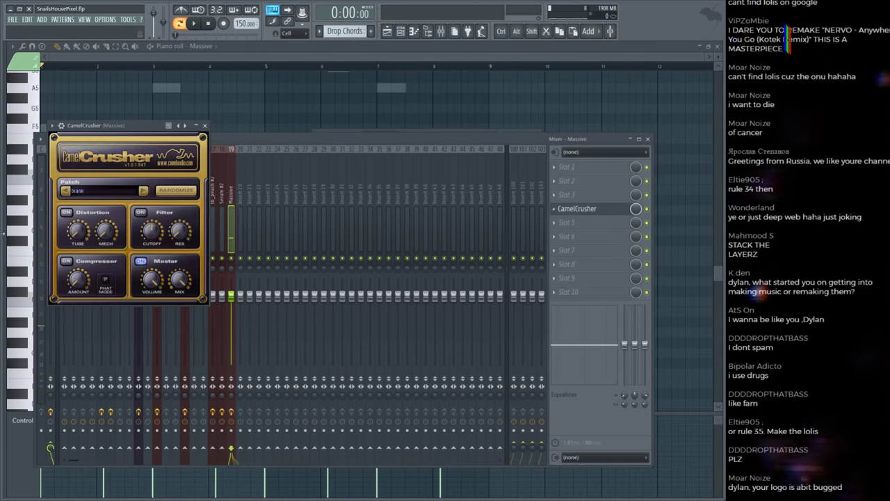
{"action": "left_click_drag", "start_coordinate": [80, 228], "coordinate": [80, 242]}
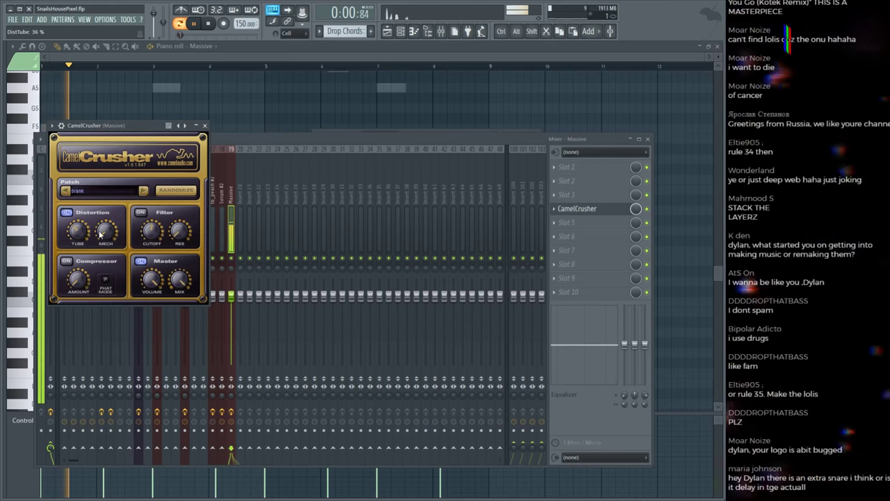
{"action": "left_click_drag", "start_coordinate": [142, 125], "coordinate": [468, 106]}
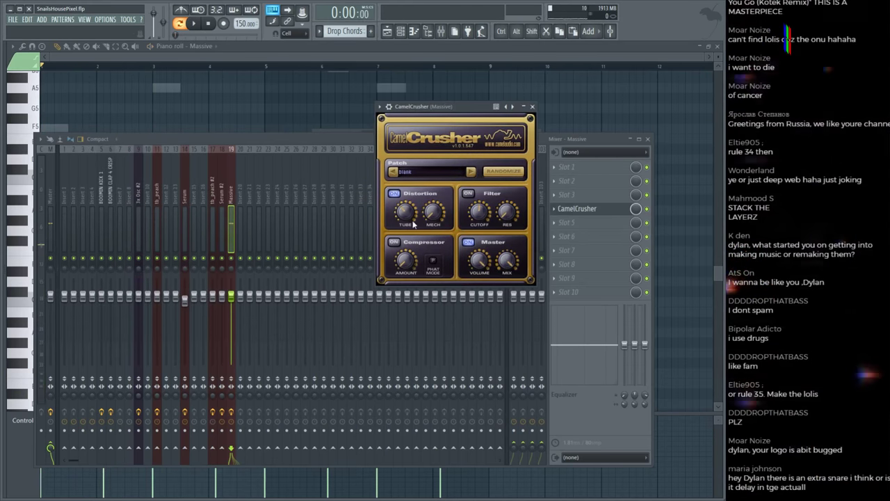
{"action": "left_click", "coordinate": [395, 242]}
{"action": "left_click", "coordinate": [432, 260]}
{"action": "key", "text": "space"}
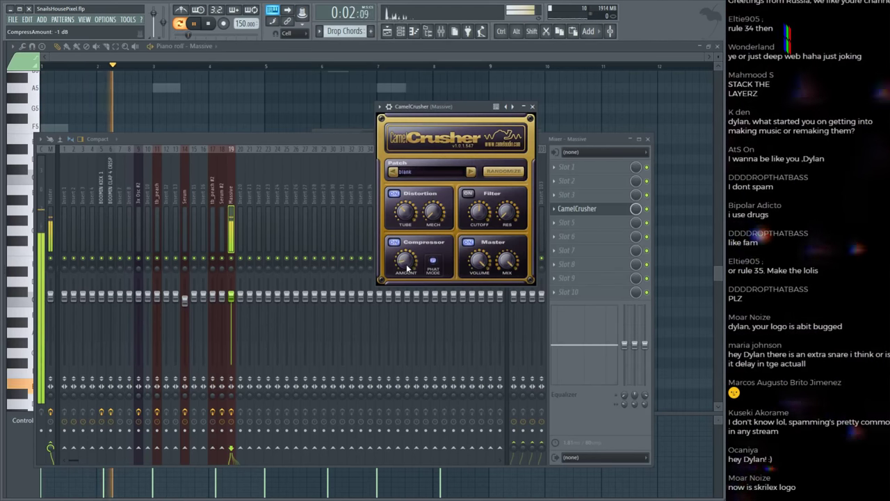
{"action": "left_click", "coordinate": [532, 107]}
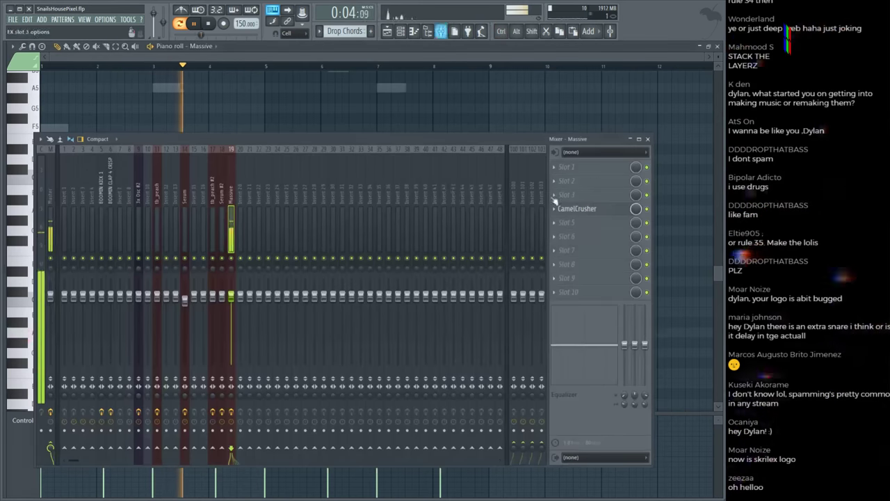
Step: Check the Massive mixer track and move the song position to bar 37
{"action": "key", "text": "F5"}
{"action": "key", "text": "space"}
{"action": "key", "text": "F6"}
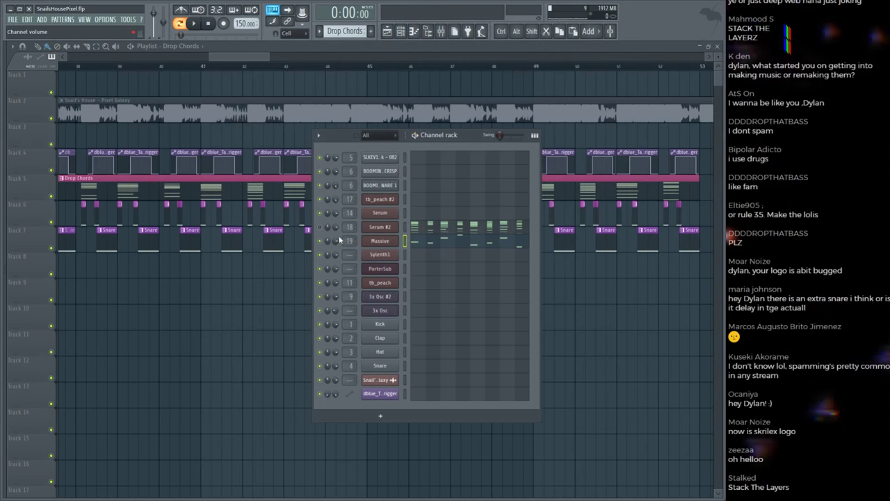
{"action": "key", "text": "F9"}
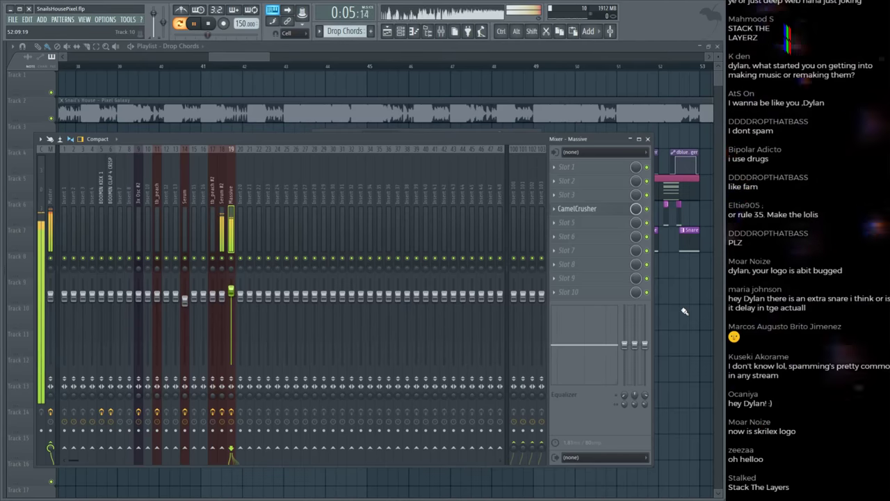
{"action": "key", "text": "F9"}
{"action": "scroll", "coordinate": [209, 69], "scroll_direction": "down", "scroll_amount": 5}
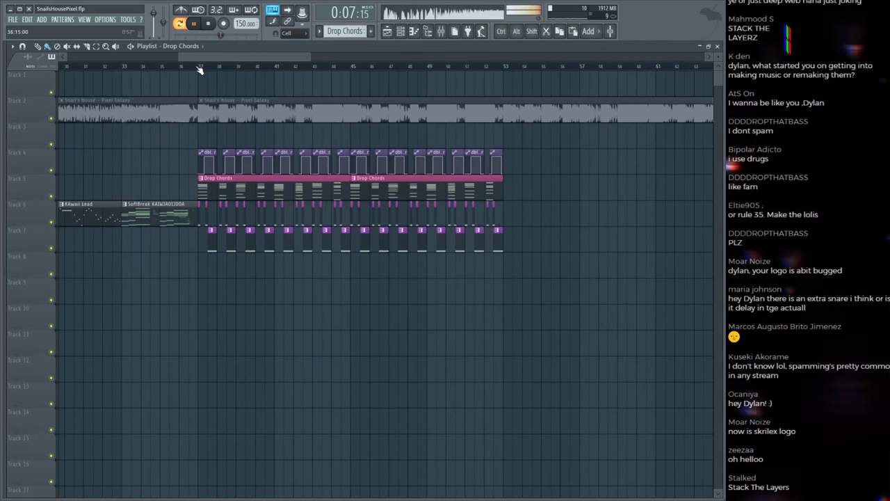
{"action": "left_click", "coordinate": [200, 69]}
{"action": "key", "text": "F6"}
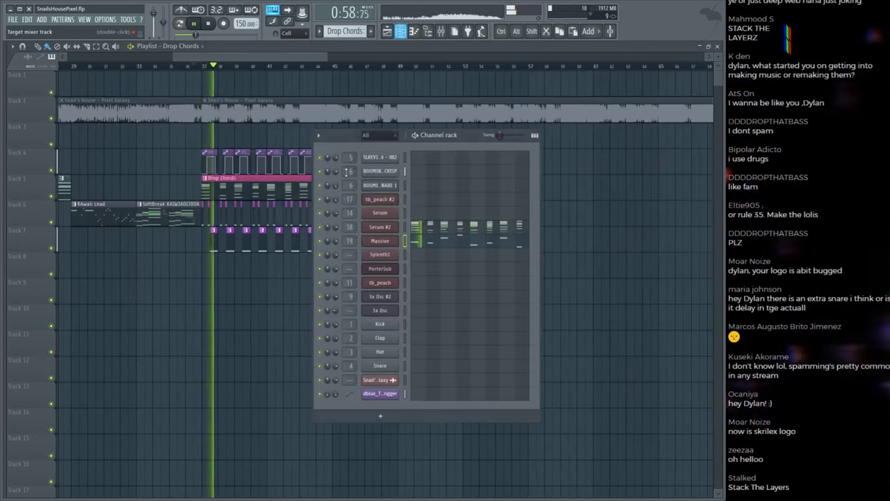
Step: Play the pattern while viewing Serum #2's notes in the piano roll, and save
{"action": "left_click", "coordinate": [448, 234]}
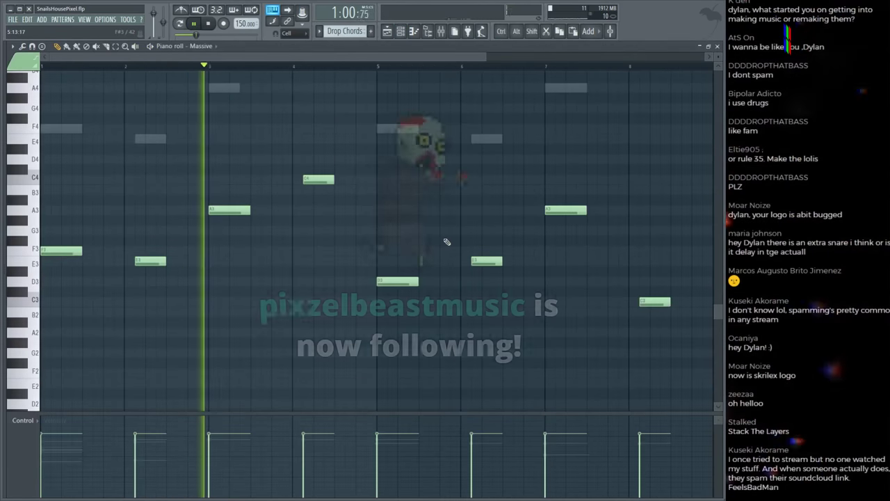
{"action": "key", "text": "space"}
{"action": "scroll", "coordinate": [240, 273], "scroll_direction": "up", "scroll_amount": 1}
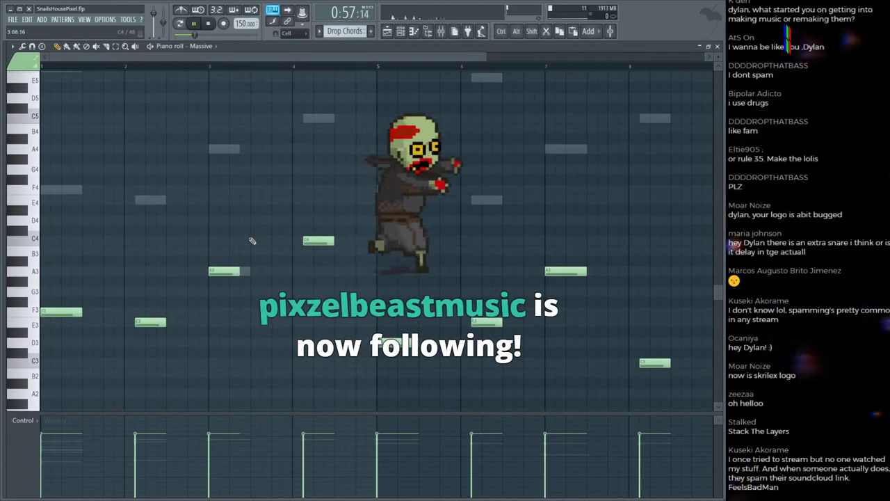
{"action": "key", "text": "space"}
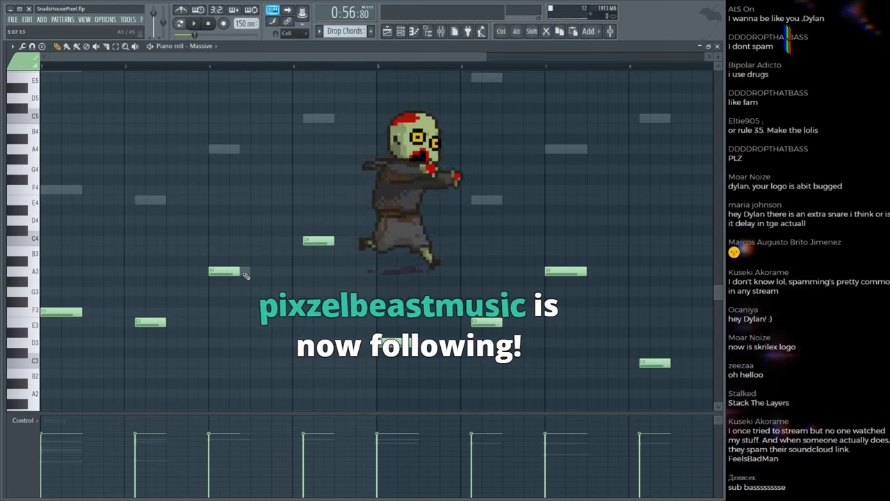
{"action": "double_click", "coordinate": [243, 272]}
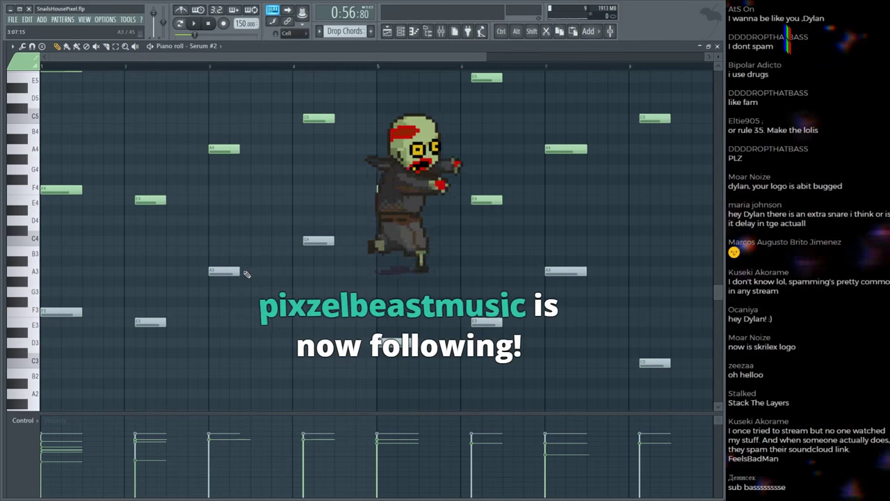
{"action": "key", "text": "space"}
{"action": "scroll", "coordinate": [487, 201], "scroll_direction": "up", "scroll_amount": 2}
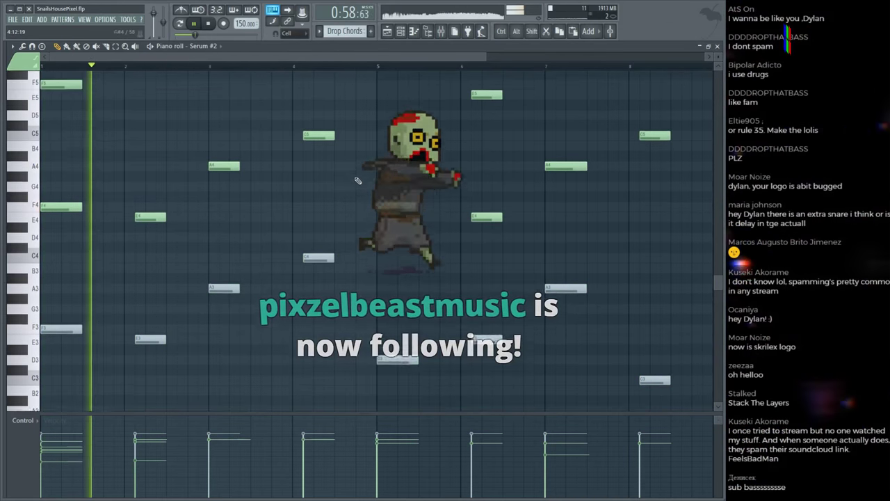
{"action": "scroll", "coordinate": [596, 258], "scroll_direction": "up", "scroll_amount": 5}
{"action": "key", "text": "ctrl+s"}
Step: Return the piano roll to Massive, play the bass line, and save again
{"action": "scroll", "coordinate": [599, 258], "scroll_direction": "up", "scroll_amount": 5}
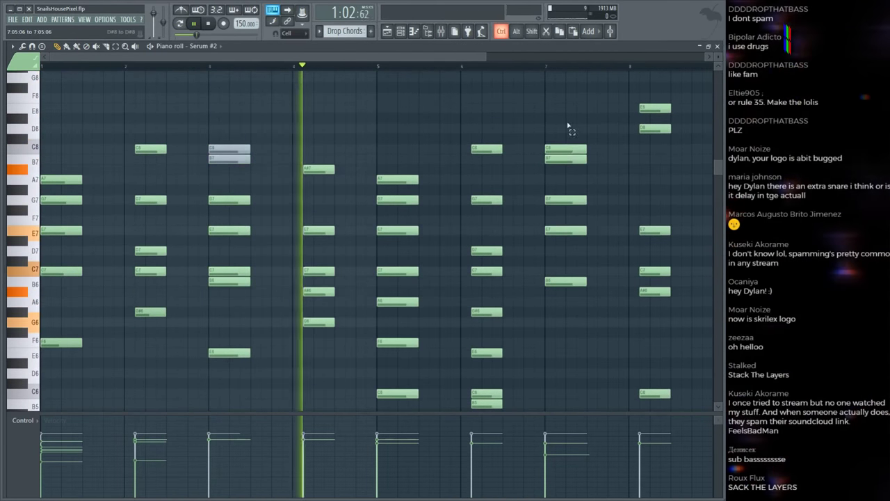
{"action": "left_click_drag", "start_coordinate": [571, 128], "coordinate": [603, 268]}
{"action": "scroll", "coordinate": [603, 268], "scroll_direction": "down", "scroll_amount": 13}
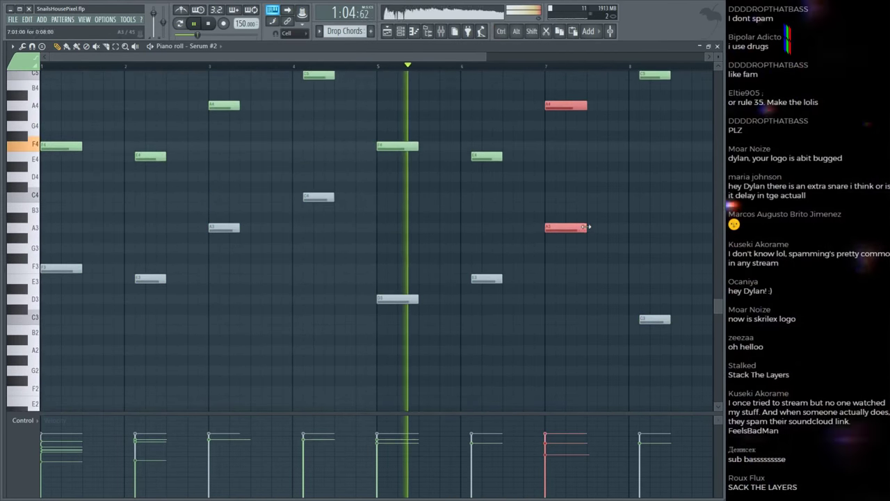
{"action": "double_click", "coordinate": [583, 226]}
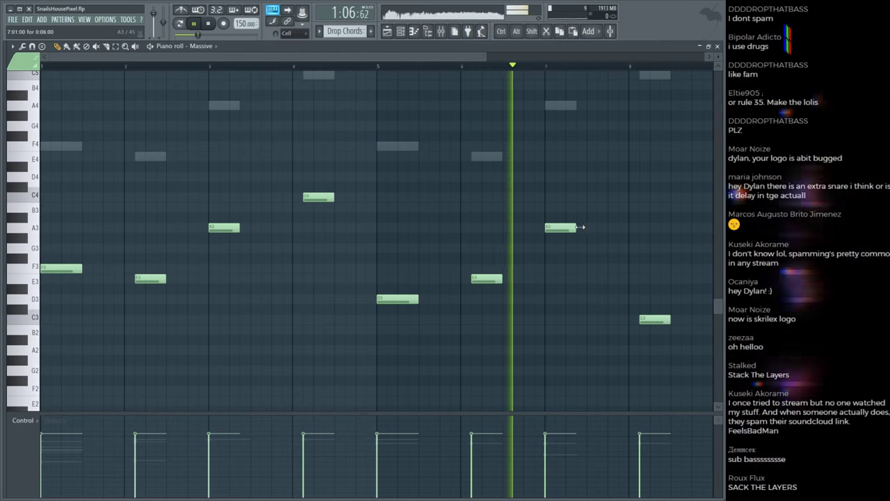
{"action": "scroll", "coordinate": [457, 79], "scroll_direction": "down", "scroll_amount": 2}
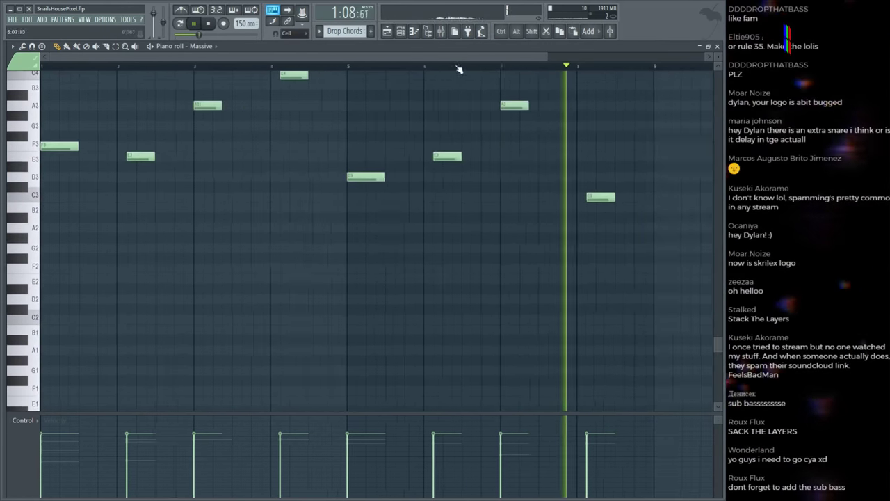
{"action": "key", "text": "space"}
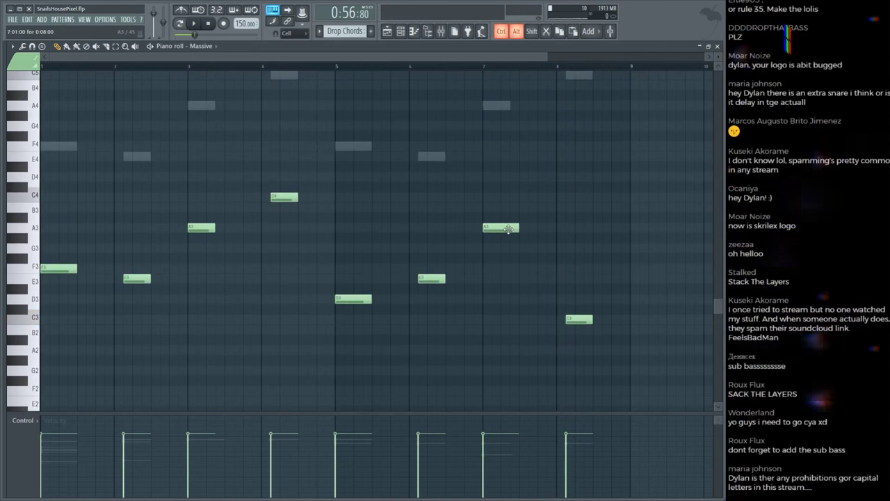
{"action": "scroll", "coordinate": [538, 211], "scroll_direction": "up", "scroll_amount": 5}
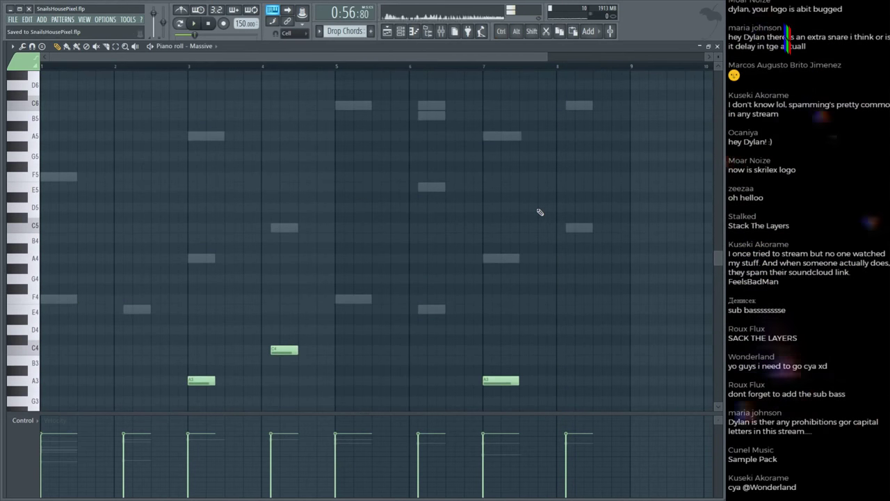
{"action": "scroll", "coordinate": [539, 211], "scroll_direction": "down", "scroll_amount": 3}
{"action": "key", "text": "space"}
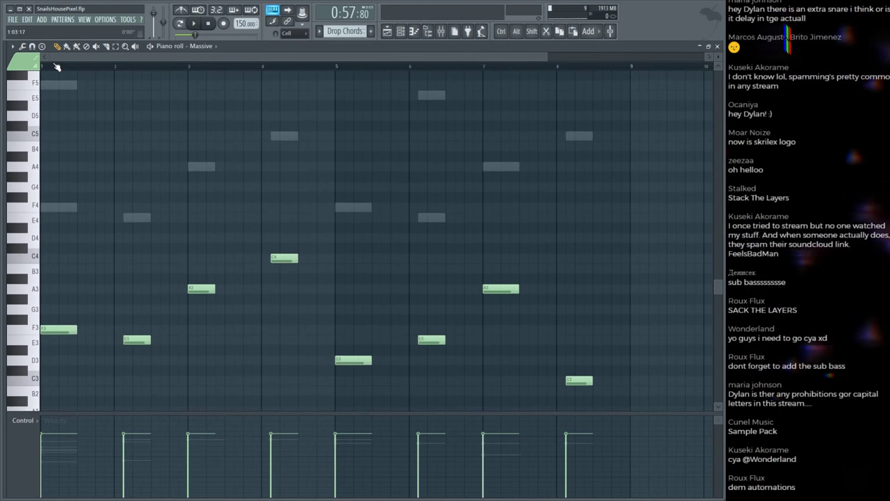
{"action": "key", "text": "space"}
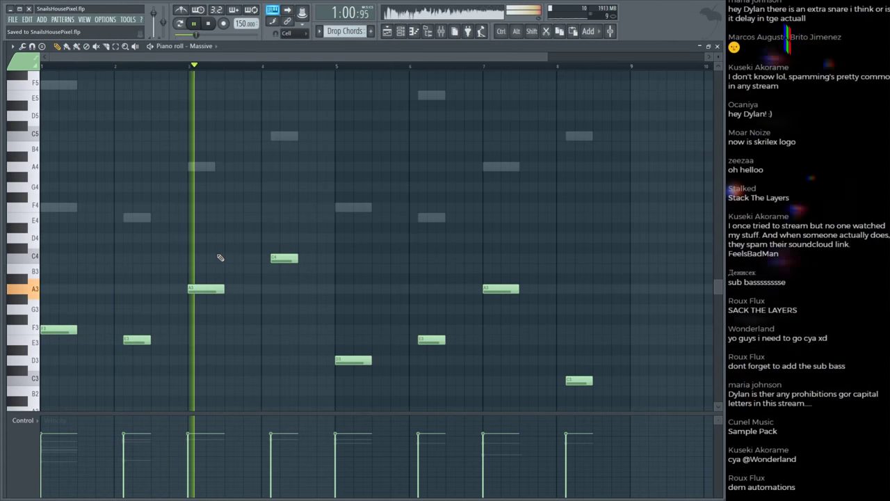
{"action": "key", "text": "ctrl+s"}
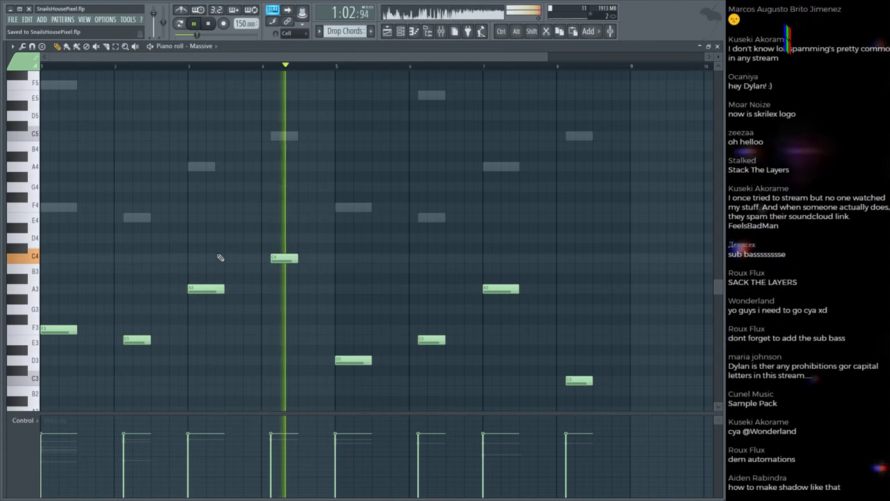
{"action": "key", "text": "space"}
Step: Save and review the drop from bar 37, previewing the Track 2 reference clip
{"action": "key", "text": "F5"}
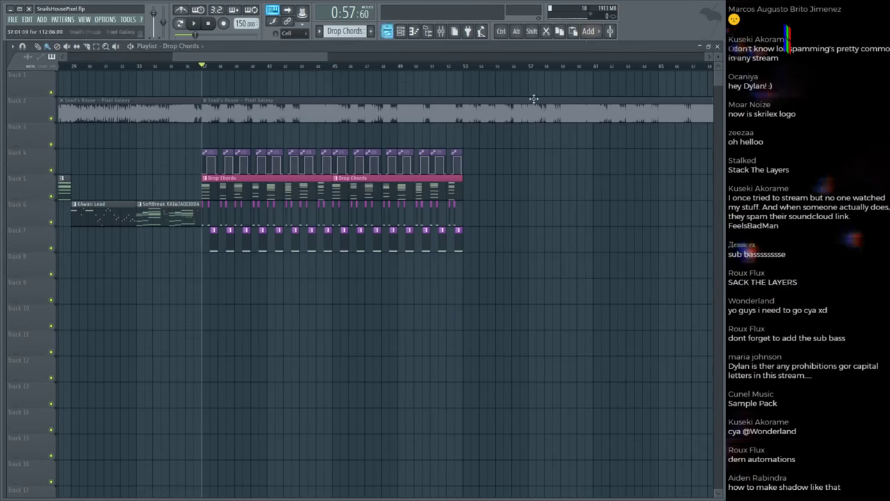
{"action": "scroll", "coordinate": [440, 68], "scroll_direction": "down", "scroll_amount": 3}
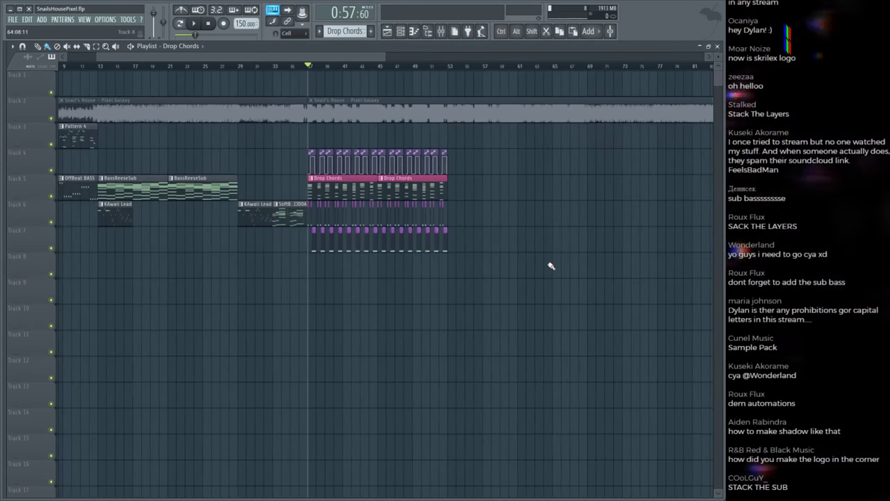
{"action": "key", "text": "ctrl+s"}
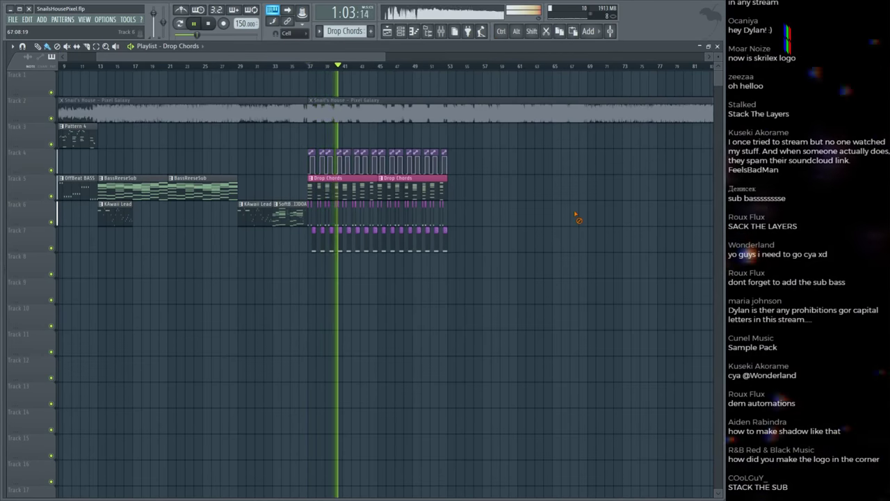
{"action": "key", "text": "space"}
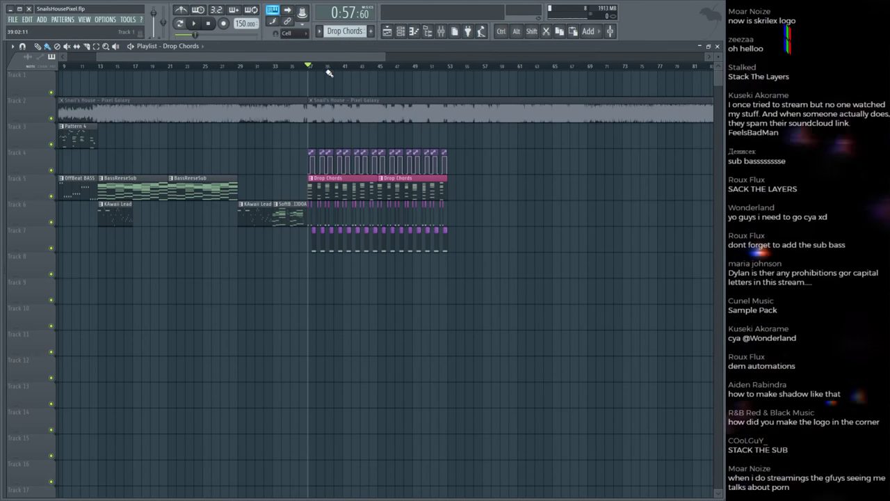
{"action": "scroll", "coordinate": [320, 68], "scroll_direction": "up", "scroll_amount": 5}
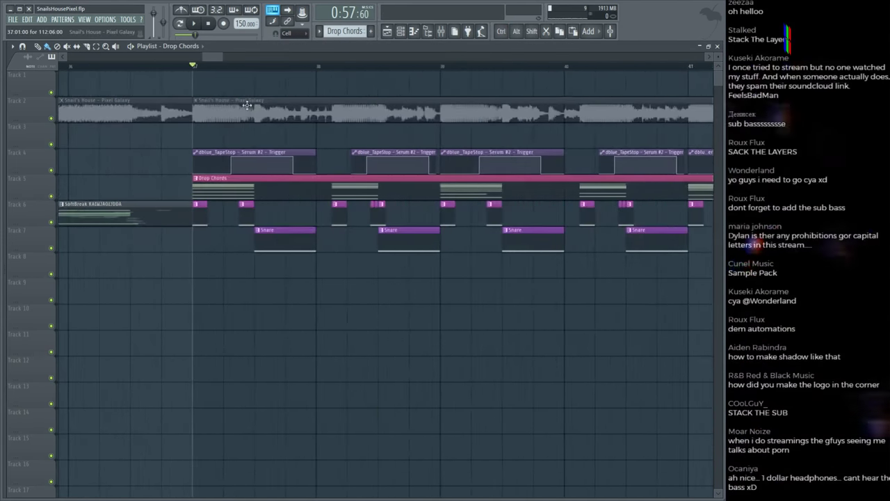
{"action": "left_click", "coordinate": [244, 107]}
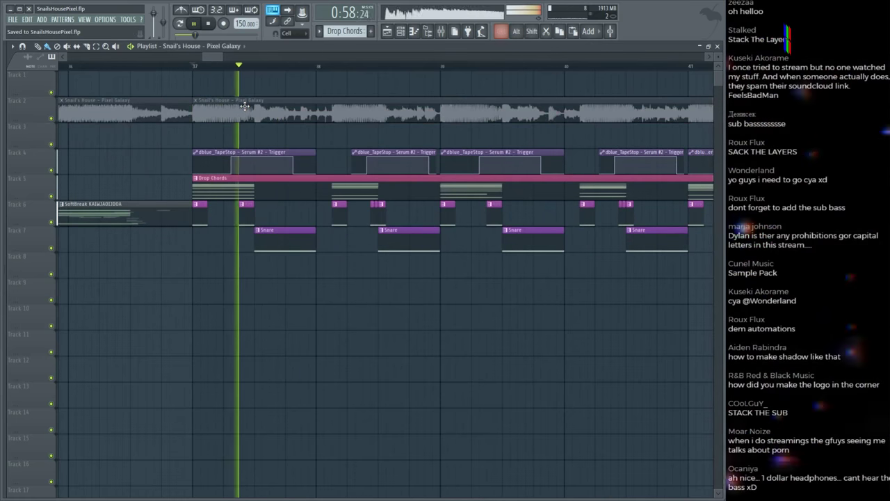
Step: Select the Snare pattern in the channel rack and open the sample browser
{"action": "key", "text": "F6"}
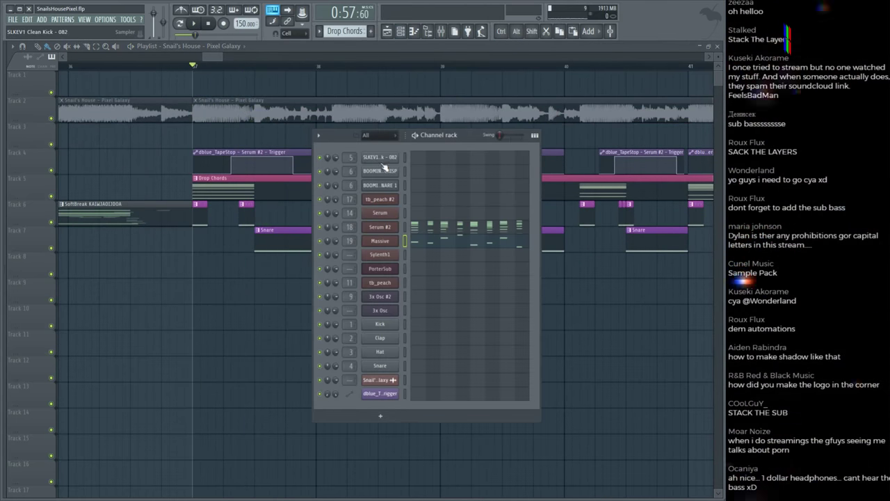
{"action": "left_click", "coordinate": [252, 231]}
{"action": "key", "text": "F6"}
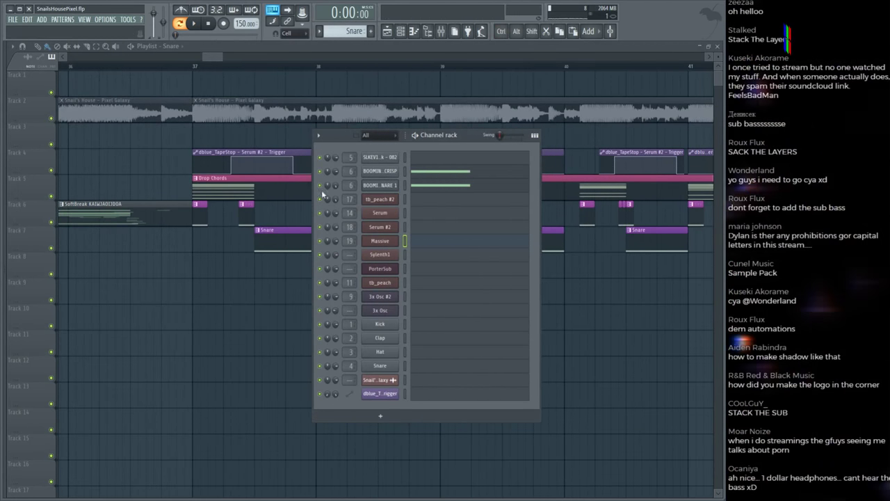
{"action": "key", "text": "alt+F8"}
Step: Show all browser folders and audition KSHMR Tight Snare 02 from the Tight Snares folder
{"action": "left_click", "coordinate": [19, 57]}
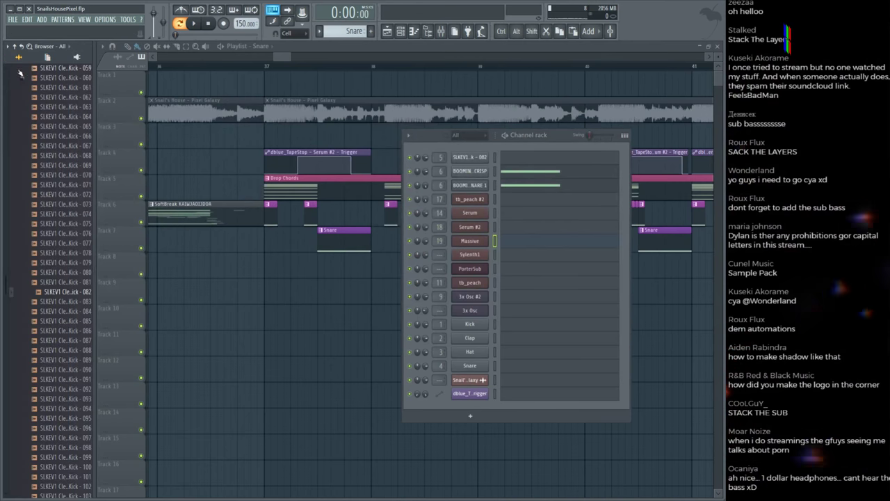
{"action": "scroll", "coordinate": [46, 180], "scroll_direction": "up", "scroll_amount": 15}
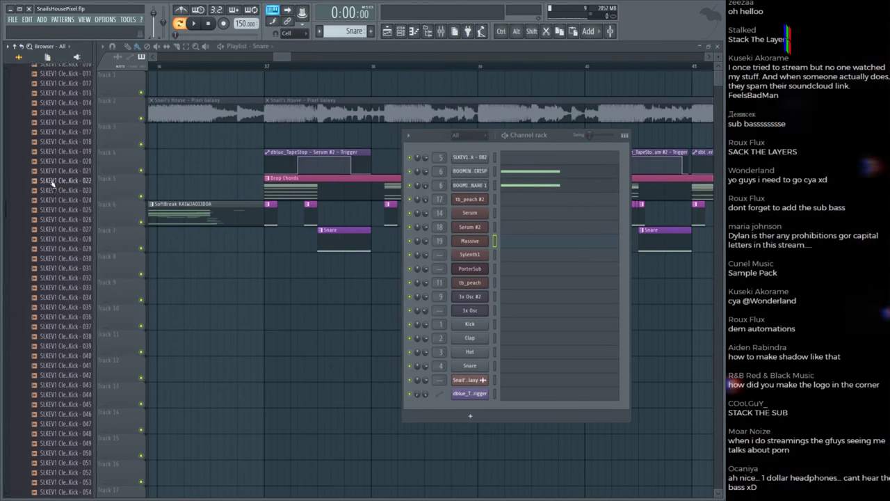
{"action": "key", "text": "alt+F8"}
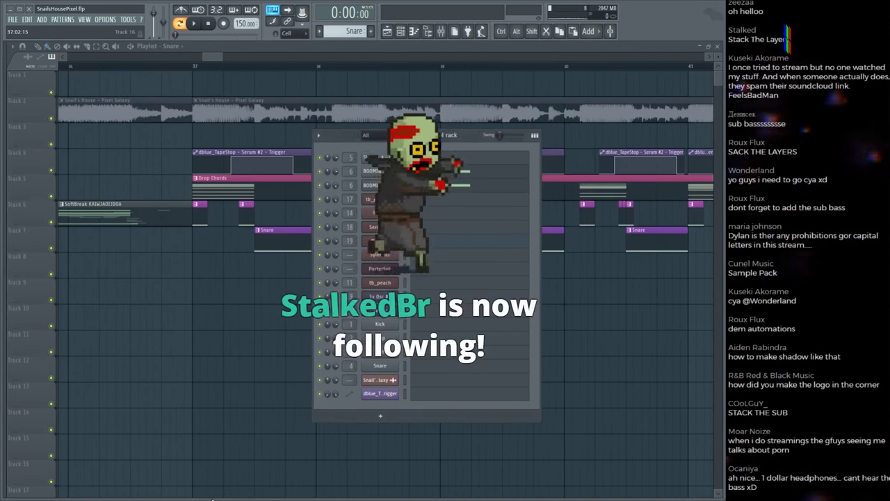
{"action": "key", "text": "alt+F8"}
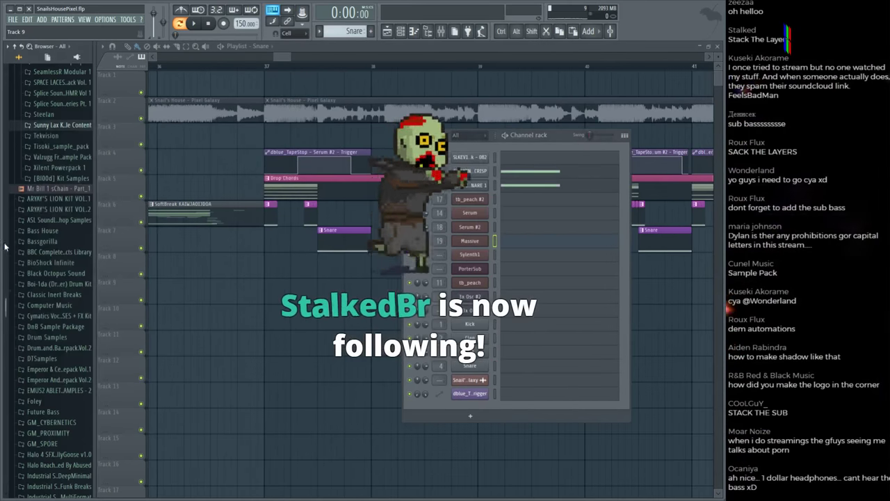
{"action": "scroll", "coordinate": [44, 214], "scroll_direction": "up", "scroll_amount": 5}
{"action": "left_click", "coordinate": [50, 180]}
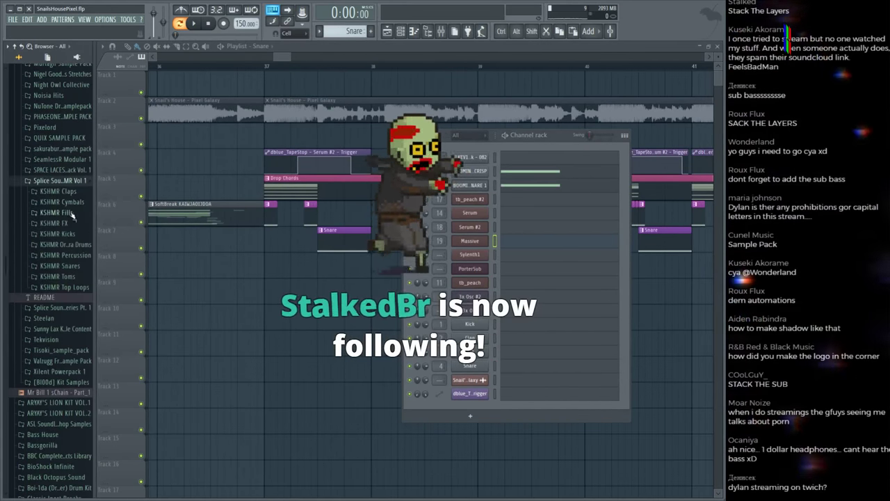
{"action": "left_click", "coordinate": [61, 266]}
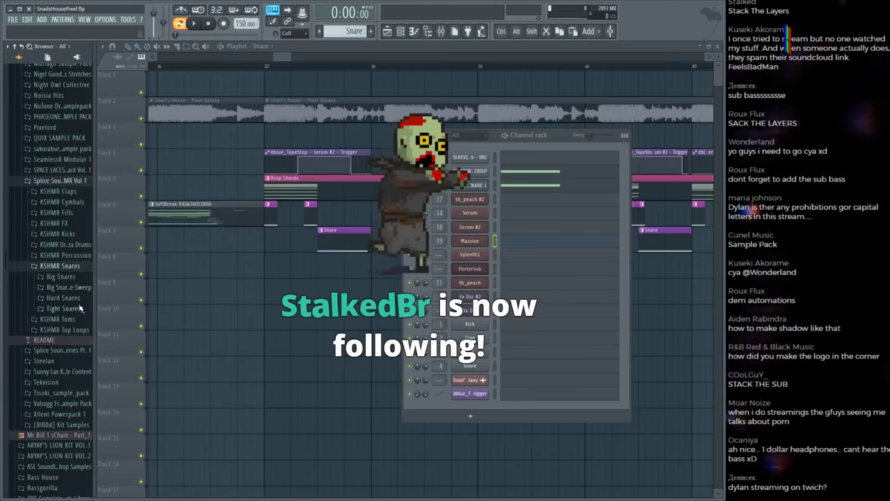
{"action": "left_click", "coordinate": [78, 309]}
{"action": "left_click", "coordinate": [69, 328]}
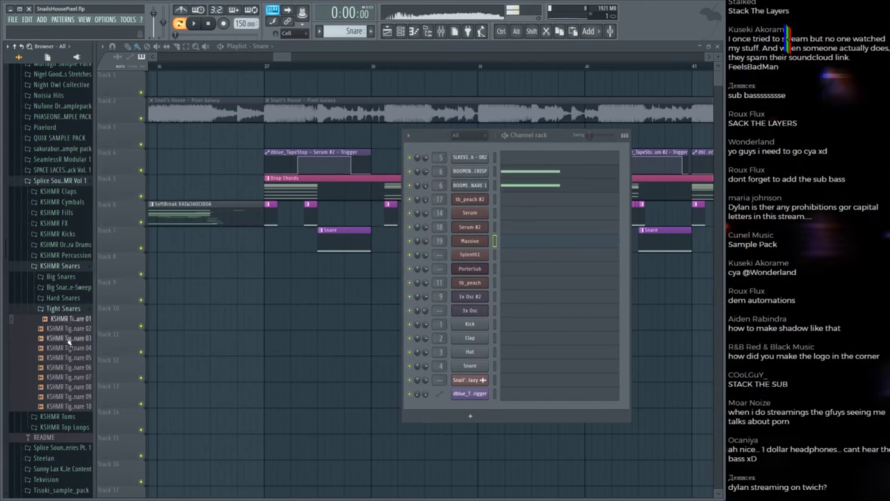
{"action": "left_click", "coordinate": [46, 178]}
Step: Audition Tekvision's TKVSN SP2 Snares 5, 3, 1, 2 and 10
{"action": "scroll", "coordinate": [48, 146], "scroll_direction": "up", "scroll_amount": 7}
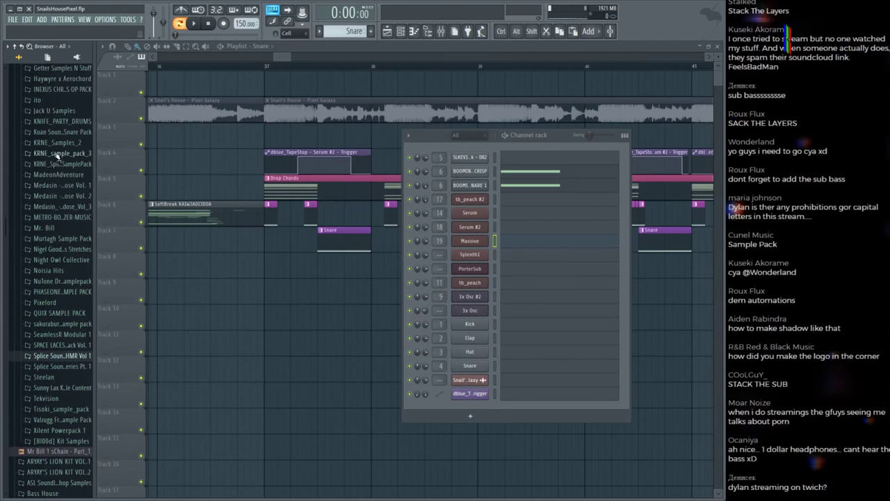
{"action": "scroll", "coordinate": [53, 124], "scroll_direction": "up", "scroll_amount": 1}
{"action": "scroll", "coordinate": [54, 144], "scroll_direction": "down", "scroll_amount": 5}
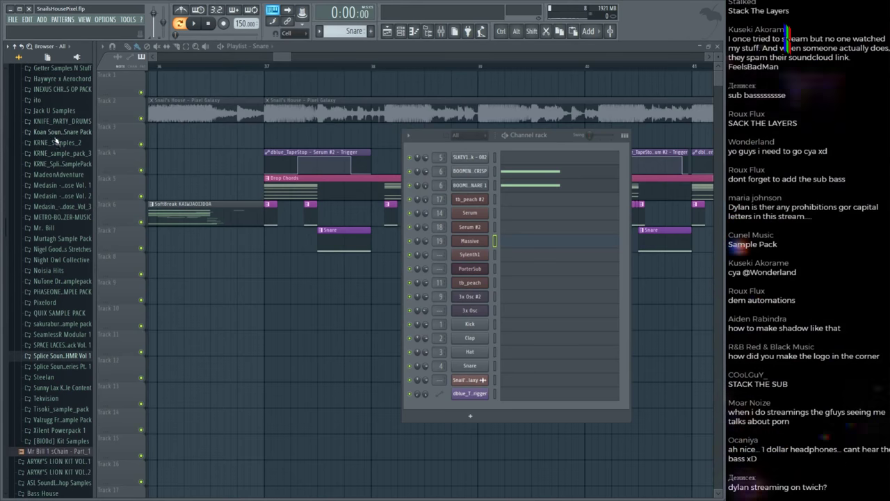
{"action": "left_click", "coordinate": [46, 339]}
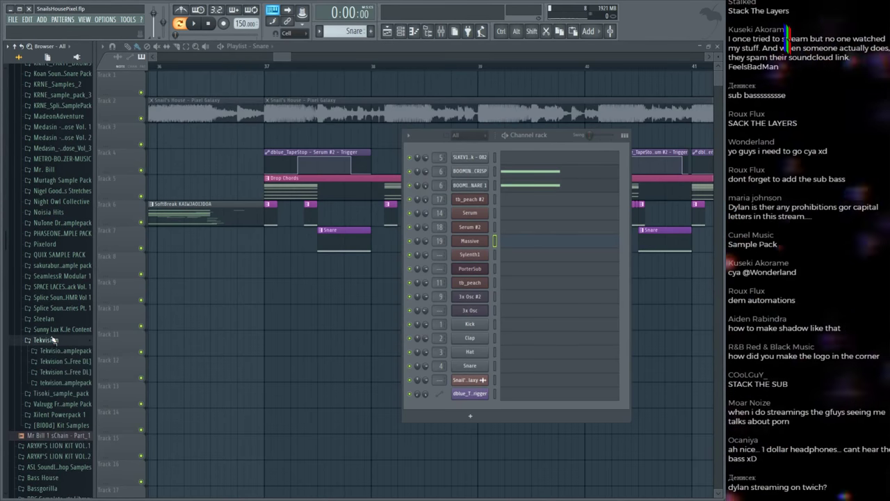
{"action": "scroll", "coordinate": [58, 237], "scroll_direction": "down", "scroll_amount": 5}
{"action": "scroll", "coordinate": [58, 237], "scroll_direction": "down", "scroll_amount": 6}
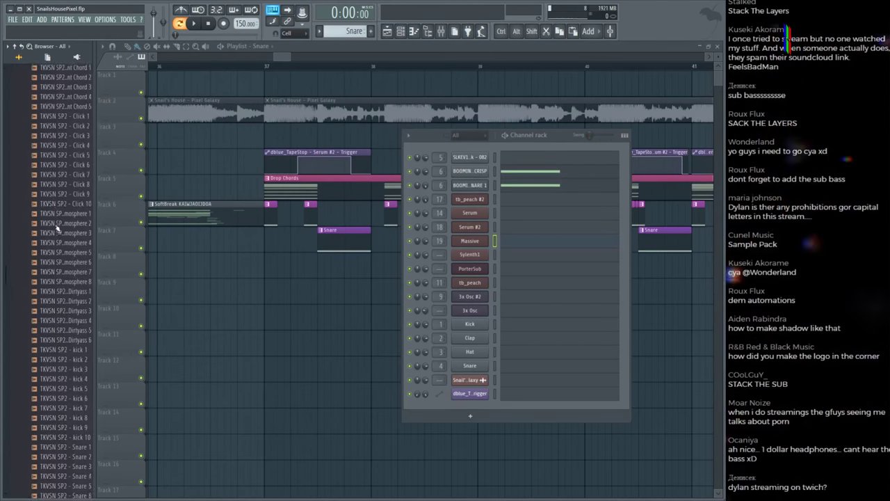
{"action": "left_click", "coordinate": [68, 360]}
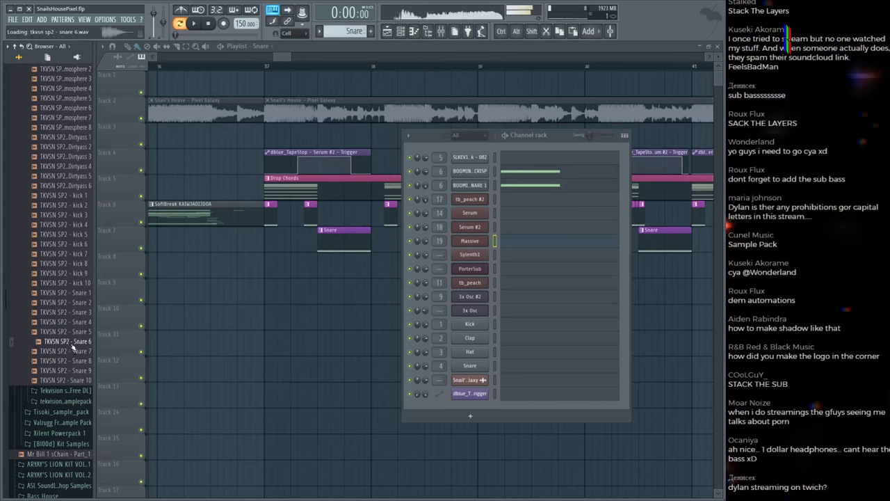
{"action": "key", "text": "Up"}
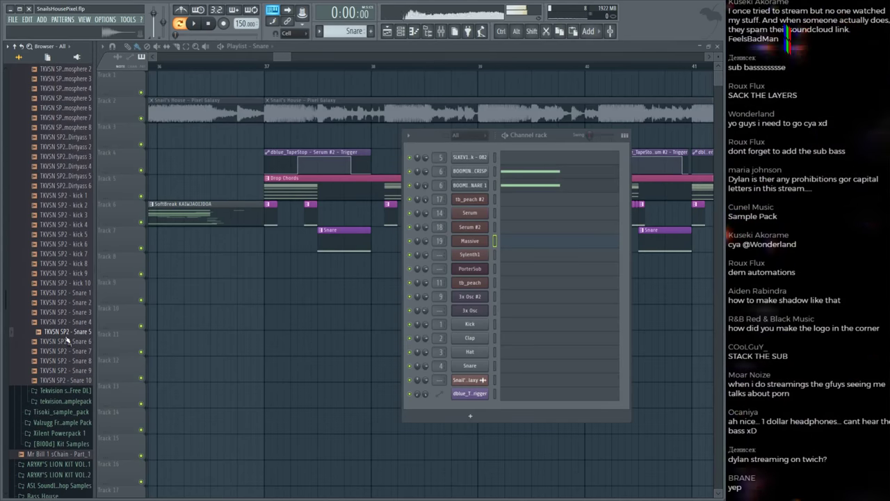
{"action": "left_click", "coordinate": [68, 312]}
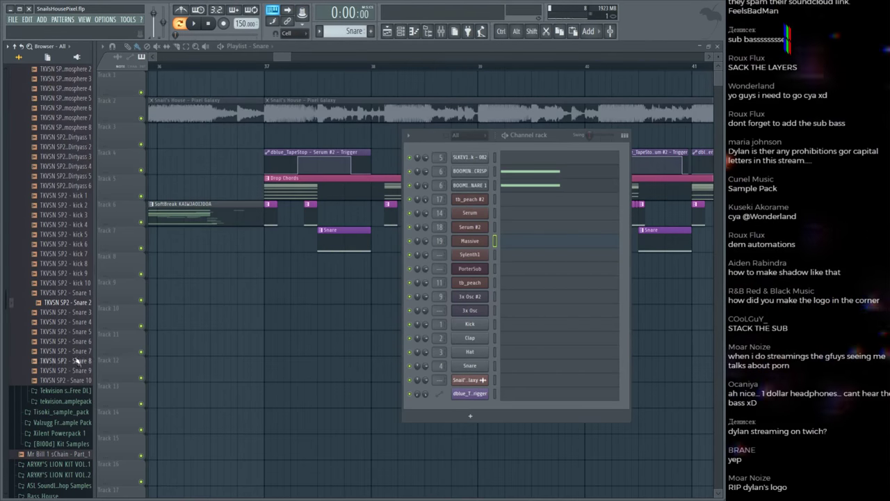
{"action": "left_click", "coordinate": [55, 294]}
{"action": "left_click", "coordinate": [54, 302]}
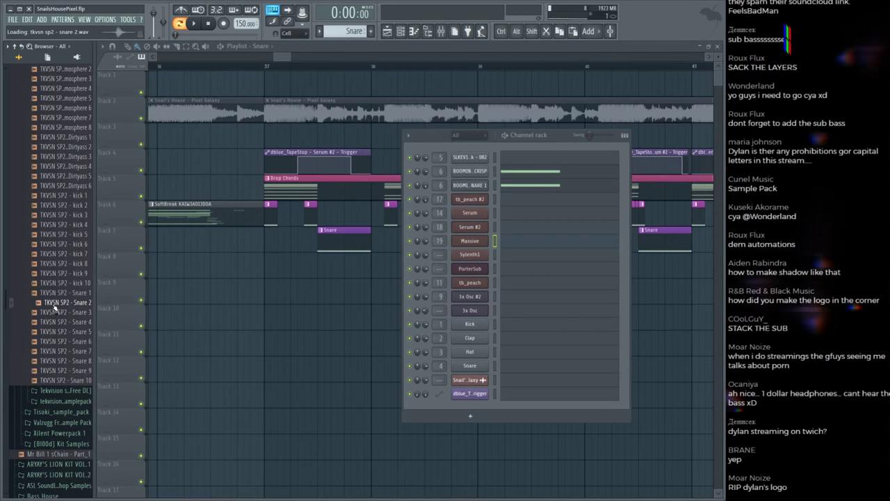
{"action": "left_click", "coordinate": [61, 378]}
Step: Add Snare 10 as a new Channel rack channel and enable TRIM in its sampler
{"action": "left_click_drag", "start_coordinate": [61, 381], "coordinate": [406, 188]}
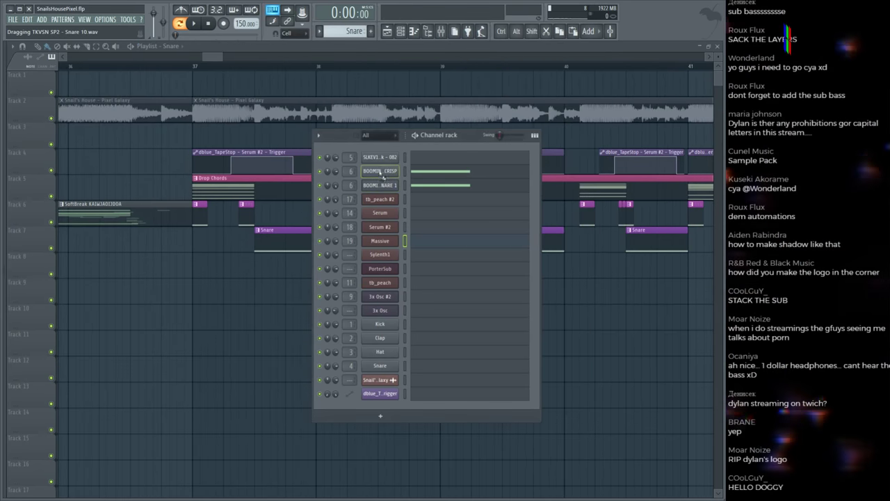
{"action": "scroll", "coordinate": [343, 157], "scroll_direction": "up", "scroll_amount": 3}
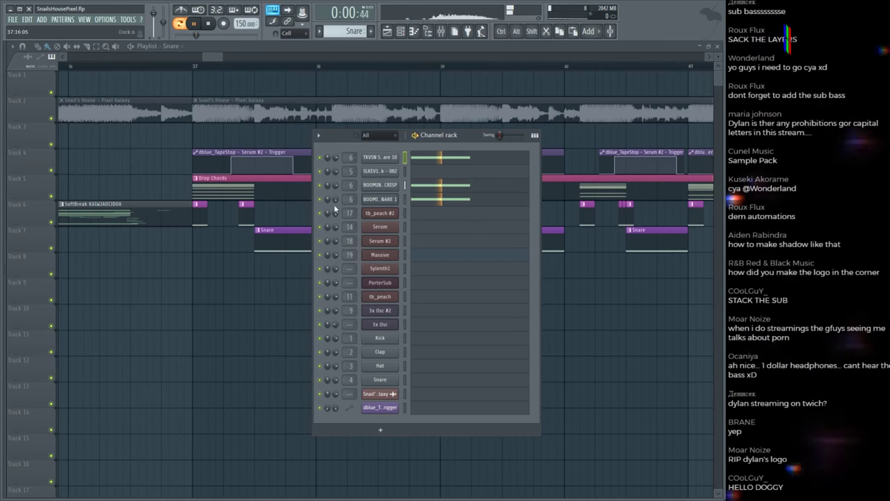
{"action": "left_click", "coordinate": [380, 158]}
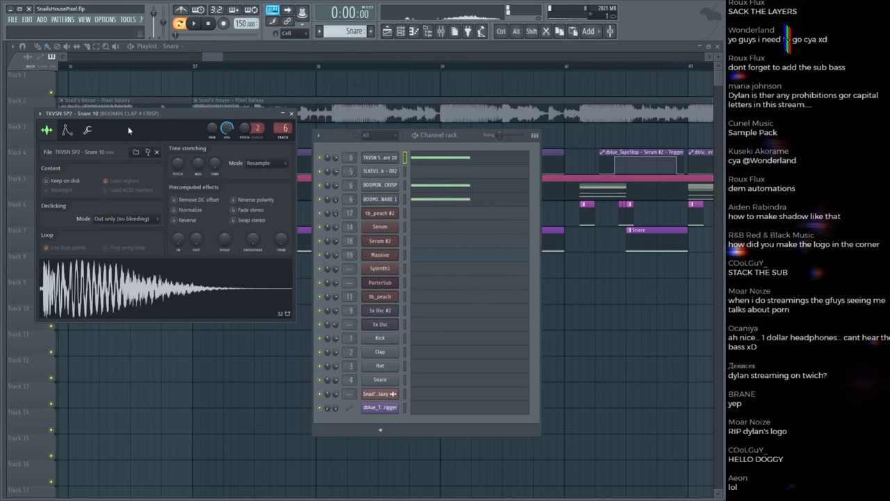
{"action": "left_click_drag", "start_coordinate": [128, 130], "coordinate": [319, 126]}
{"action": "left_click_drag", "start_coordinate": [472, 235], "coordinate": [469, 238]}
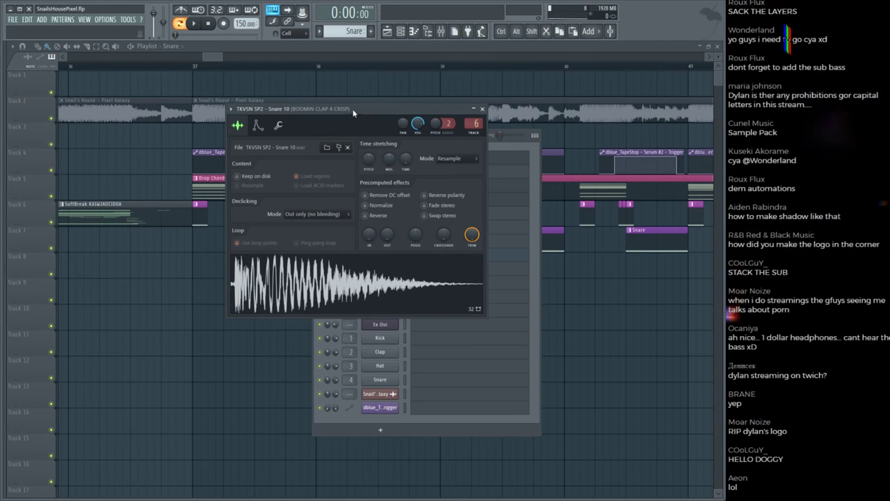
Step: Replace the channel's sample with TKVSN SP2 Snare 5 and play the song to audition it
{"action": "key", "text": "alt+F8"}
{"action": "left_click", "coordinate": [67, 342]}
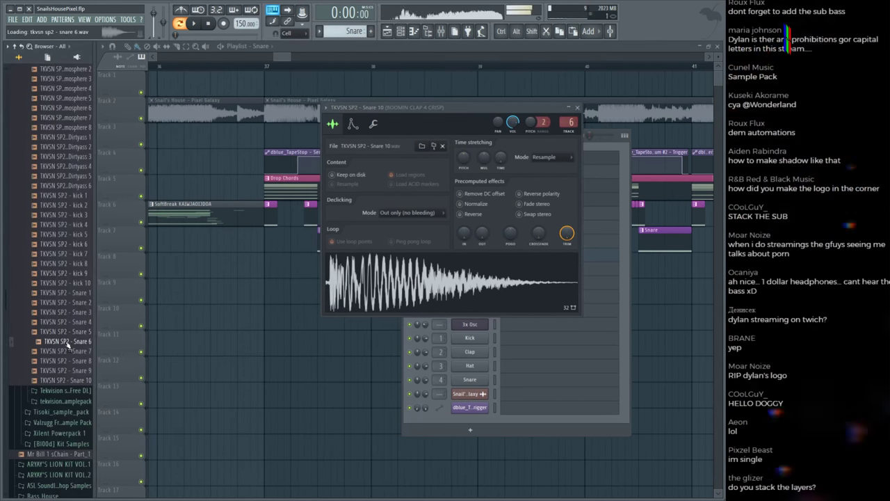
{"action": "left_click_drag", "start_coordinate": [66, 331], "coordinate": [351, 301]}
{"action": "key", "text": "space"}
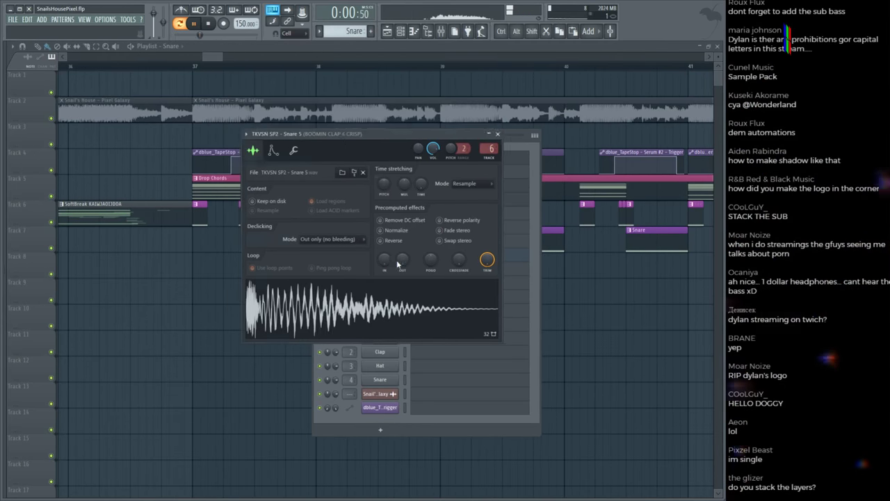
{"action": "left_click", "coordinate": [331, 157]}
{"action": "key", "text": "space"}
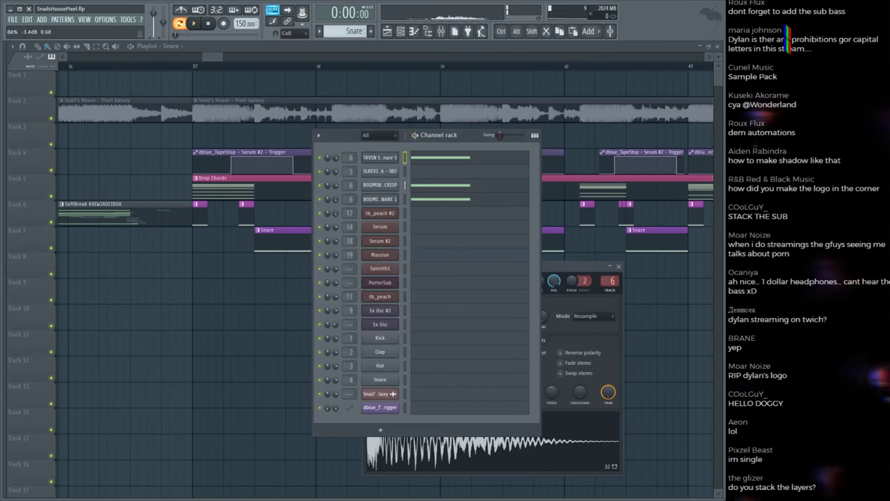
{"action": "left_click", "coordinate": [548, 268]}
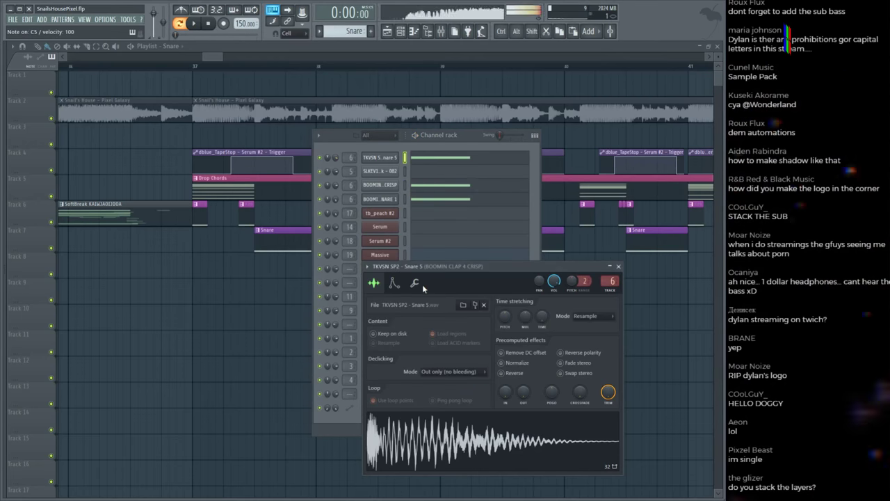
Step: Show the Snare 5 channel's miscellaneous settings and move the Channel rack up and left
{"action": "left_click", "coordinate": [427, 287]}
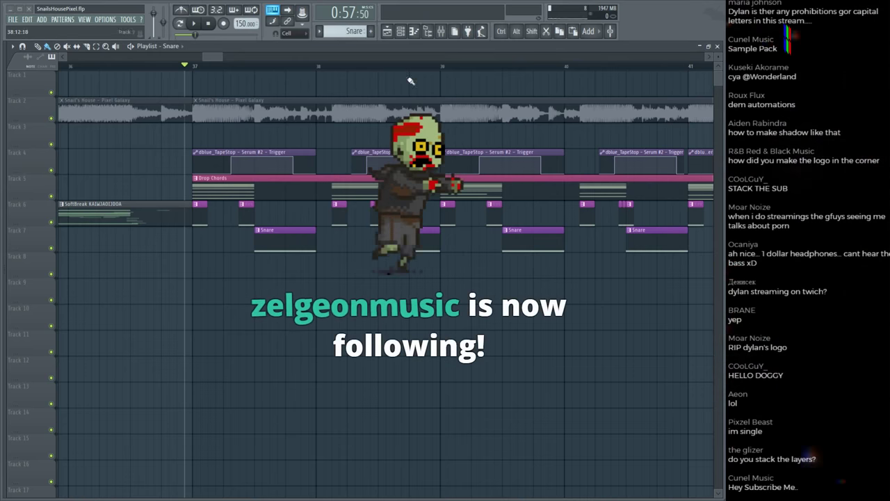
{"action": "key", "text": "F6"}
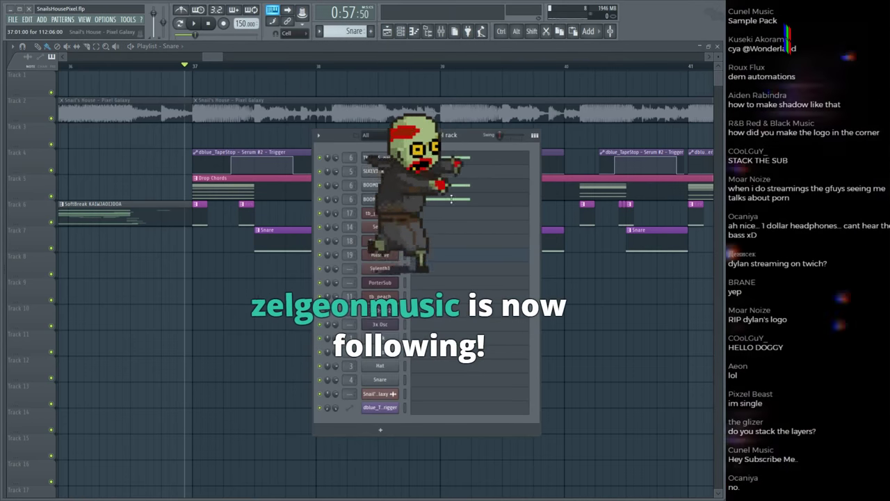
{"action": "left_click_drag", "start_coordinate": [345, 135], "coordinate": [304, 98]}
Step: Open the Mixer and check the ZGameEditor Visualizer on the Master track
{"action": "key", "text": "F9"}
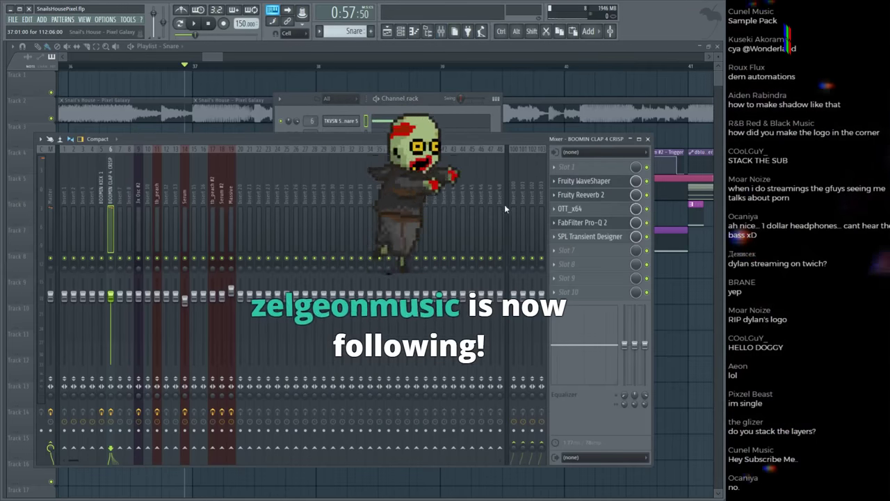
{"action": "left_click", "coordinate": [50, 183]}
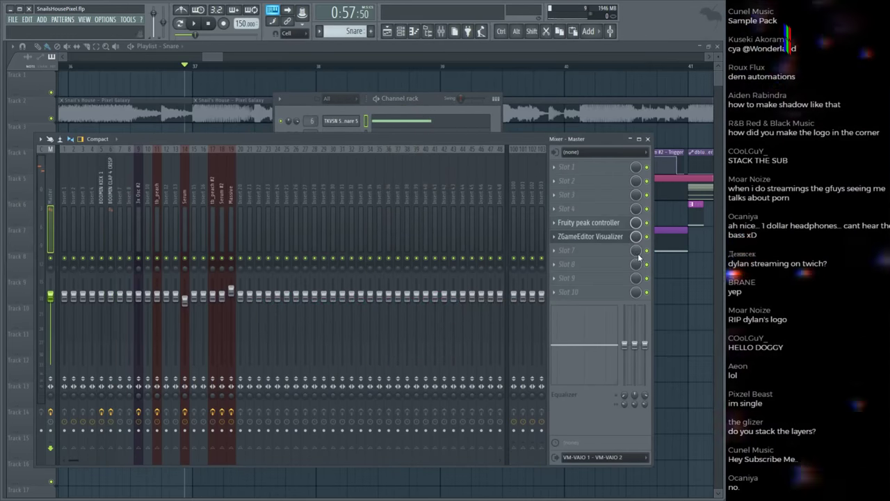
{"action": "left_click", "coordinate": [616, 237]}
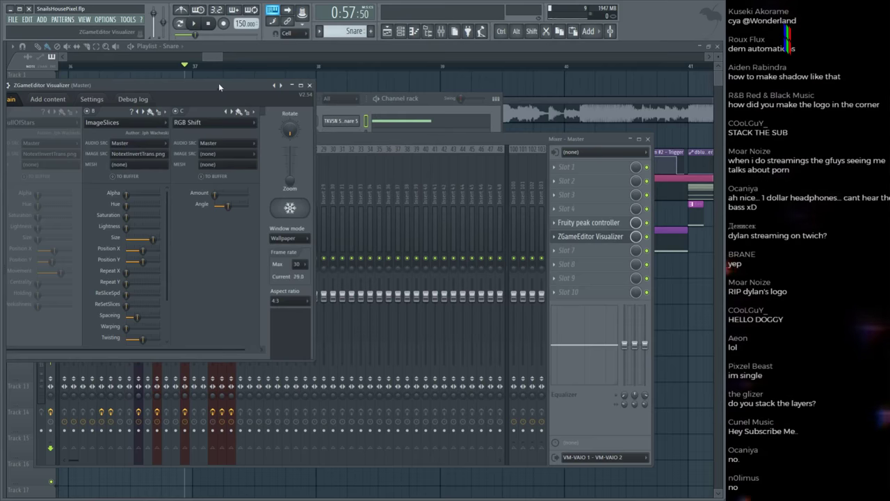
{"action": "left_click_drag", "start_coordinate": [218, 85], "coordinate": [234, 142]}
Step: Reopen Snare 5's settings to confirm routing to the BOOMIN CLAP 4 CRISP insert
{"action": "left_click", "coordinate": [351, 122]}
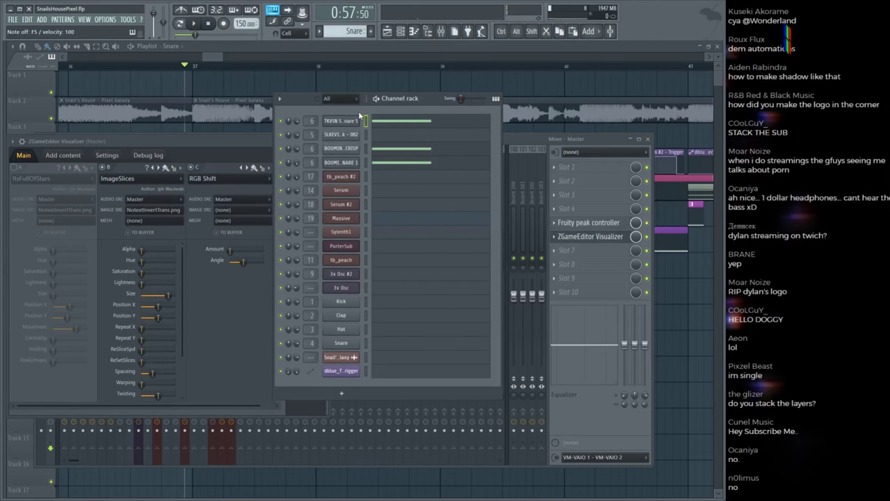
{"action": "left_click", "coordinate": [651, 240]}
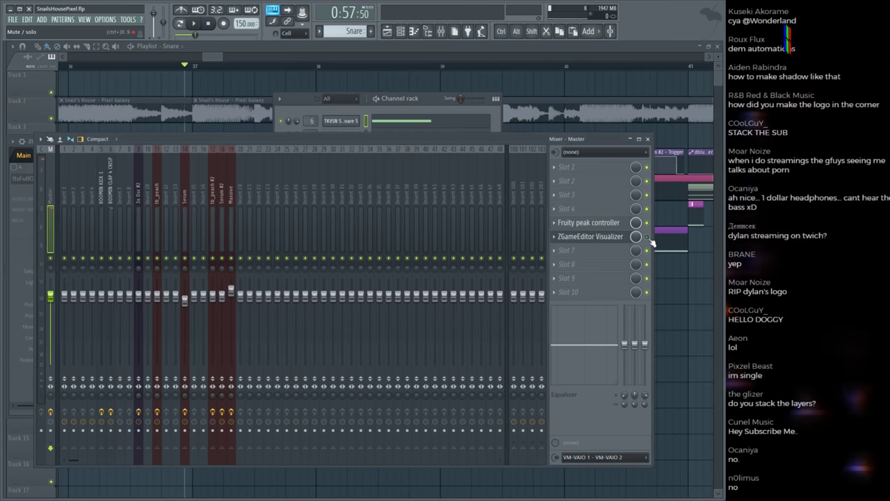
{"action": "left_click", "coordinate": [372, 115]}
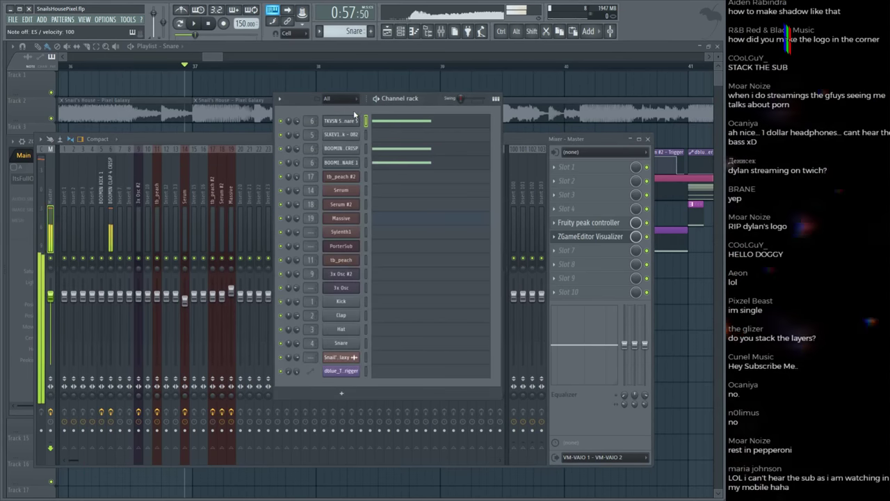
{"action": "key", "text": "alt+F8"}
{"action": "key", "text": "alt+F8"}
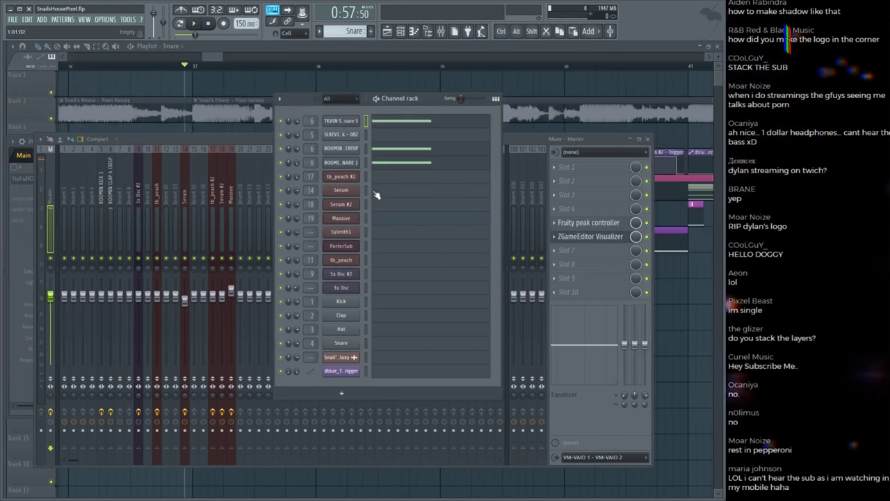
{"action": "left_click", "coordinate": [340, 122]}
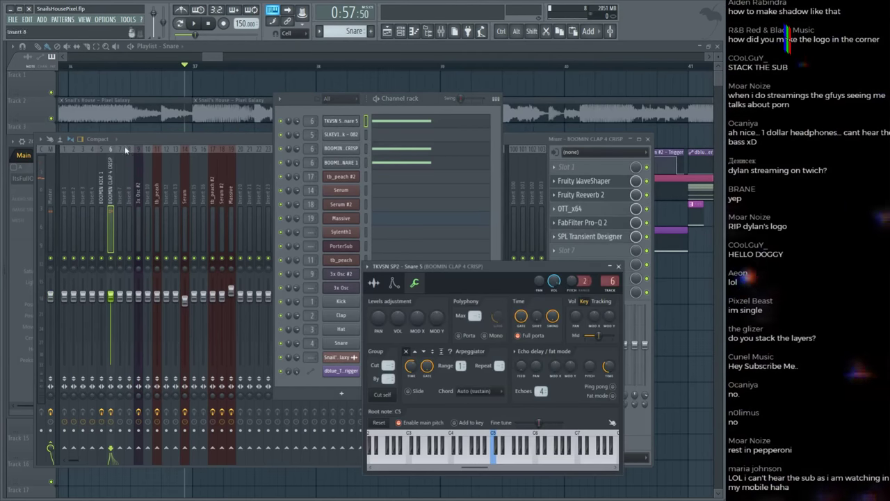
Step: Toggle the open windows closed and back, then move the Channel rack right
{"action": "key", "text": "F12"}
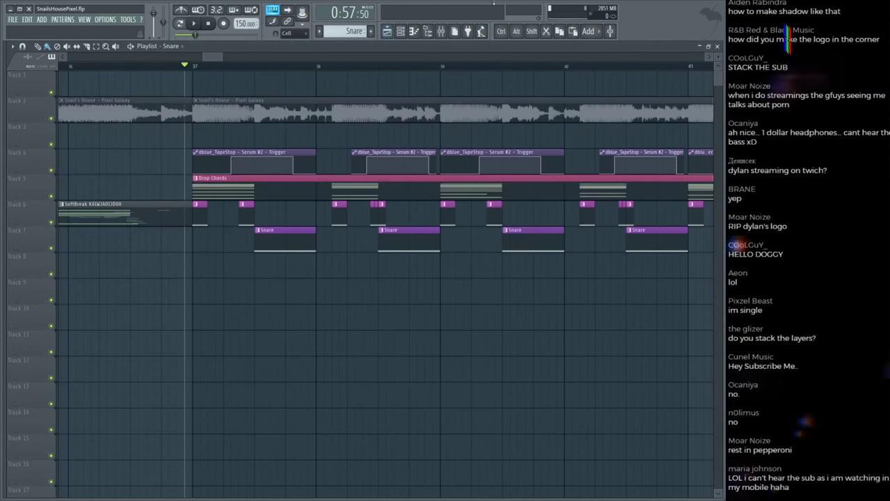
{"action": "key", "text": "F12"}
{"action": "key", "text": "F12"}
{"action": "key", "text": "F12"}
{"action": "left_click", "coordinate": [415, 31]}
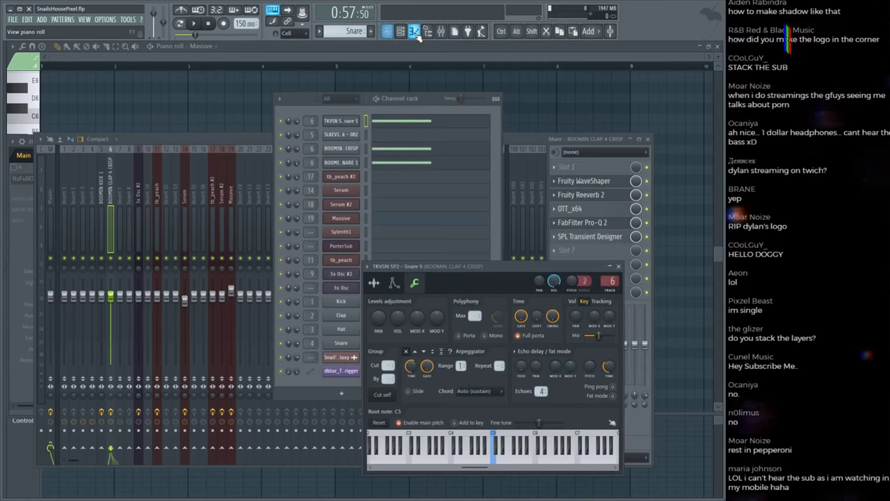
{"action": "key", "text": "F12"}
{"action": "key", "text": "F12"}
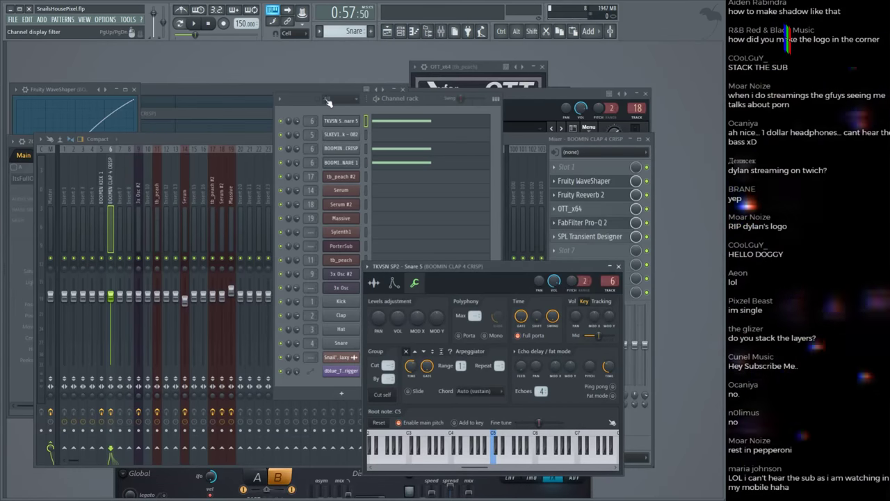
{"action": "left_click_drag", "start_coordinate": [329, 102], "coordinate": [531, 157]}
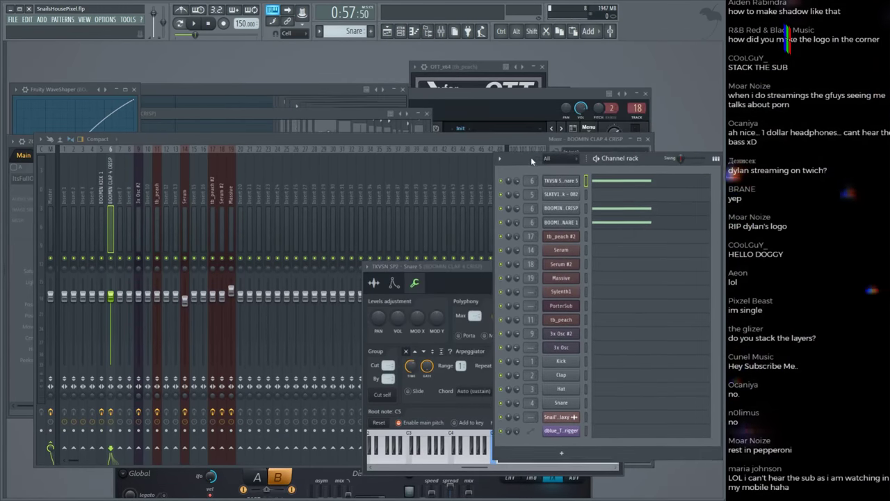
Step: Select the Serum #2 channel, briefly opening and closing its plugin window
{"action": "left_click", "coordinate": [562, 263]}
{"action": "left_click", "coordinate": [448, 117]}
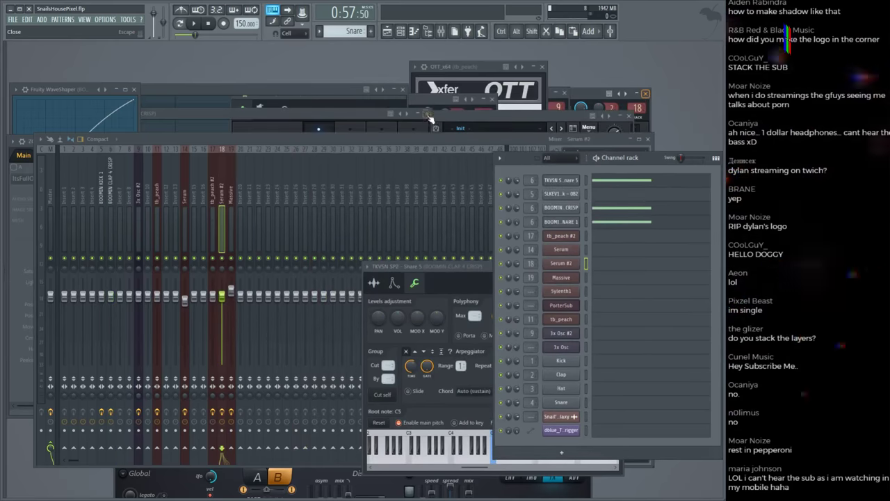
{"action": "left_click", "coordinate": [429, 116]}
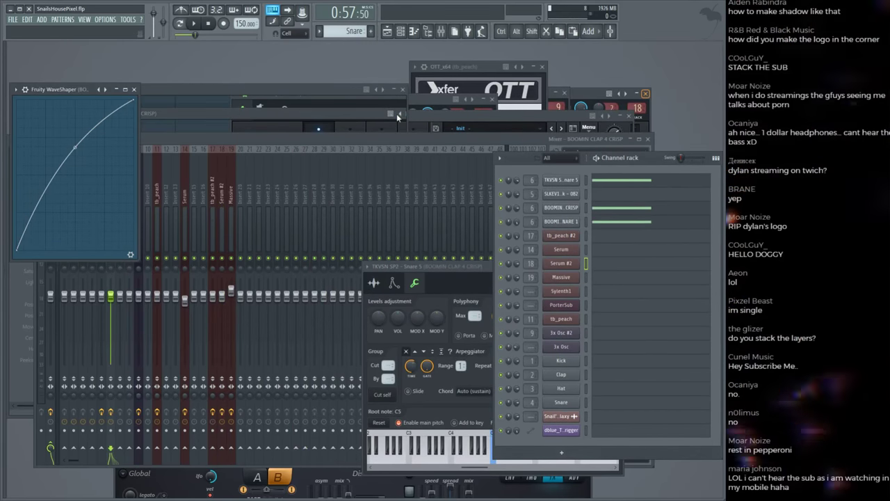
{"action": "left_click_drag", "start_coordinate": [502, 159], "coordinate": [224, 75]}
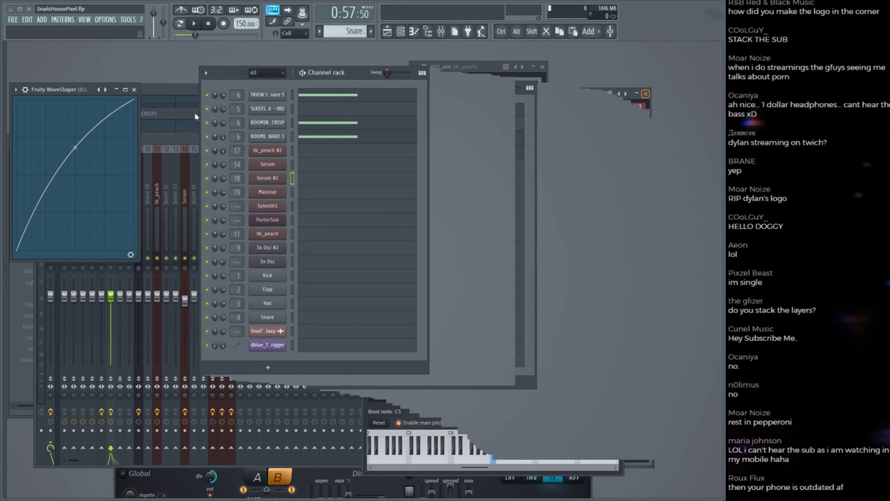
Step: Close the Mixer and Channel rack and open Serum #2's piano roll
{"action": "key", "text": "F12"}
{"action": "key", "text": "F6"}
{"action": "key", "text": "F7"}
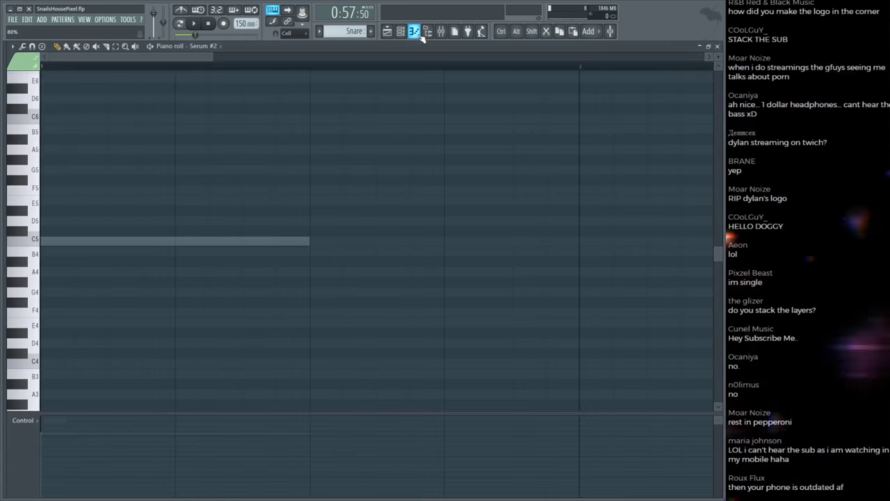
{"action": "scroll", "coordinate": [420, 69], "scroll_direction": "down", "scroll_amount": 2}
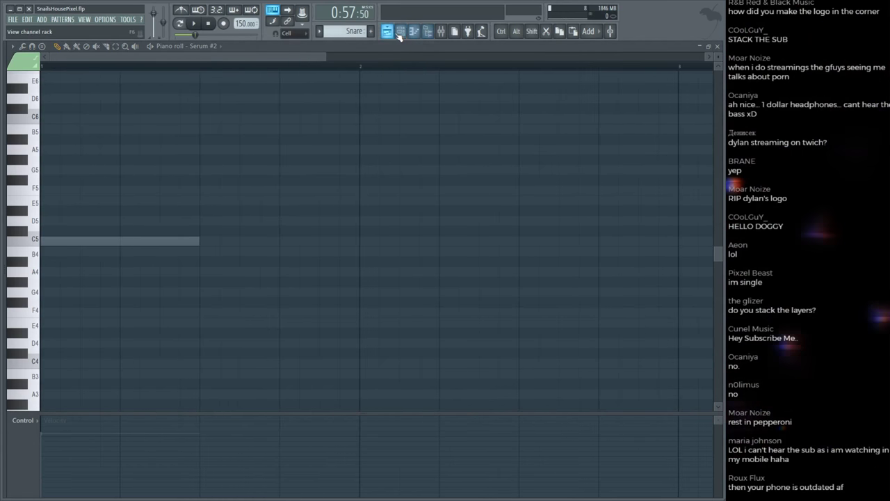